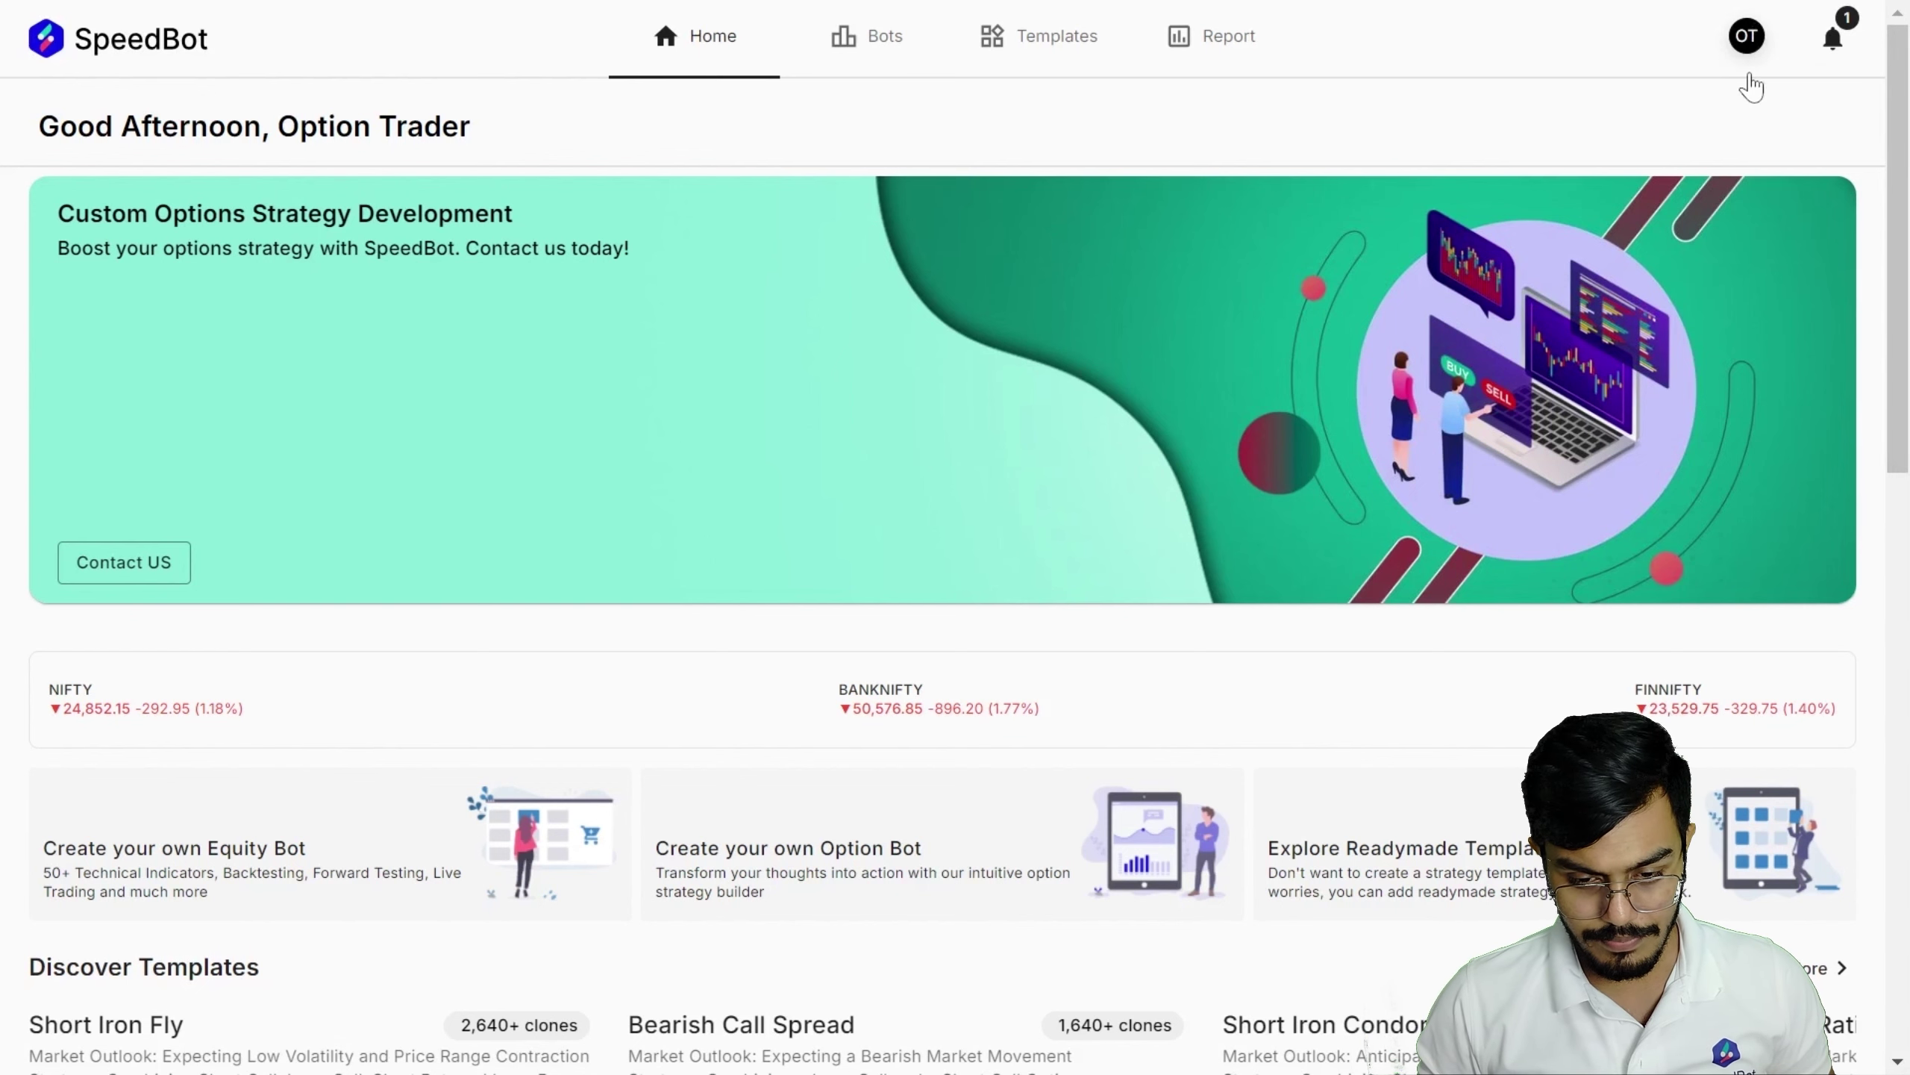
- Sign out of the current account and sign in to the USA market with the prefilled credentials
left_click(1747, 37)
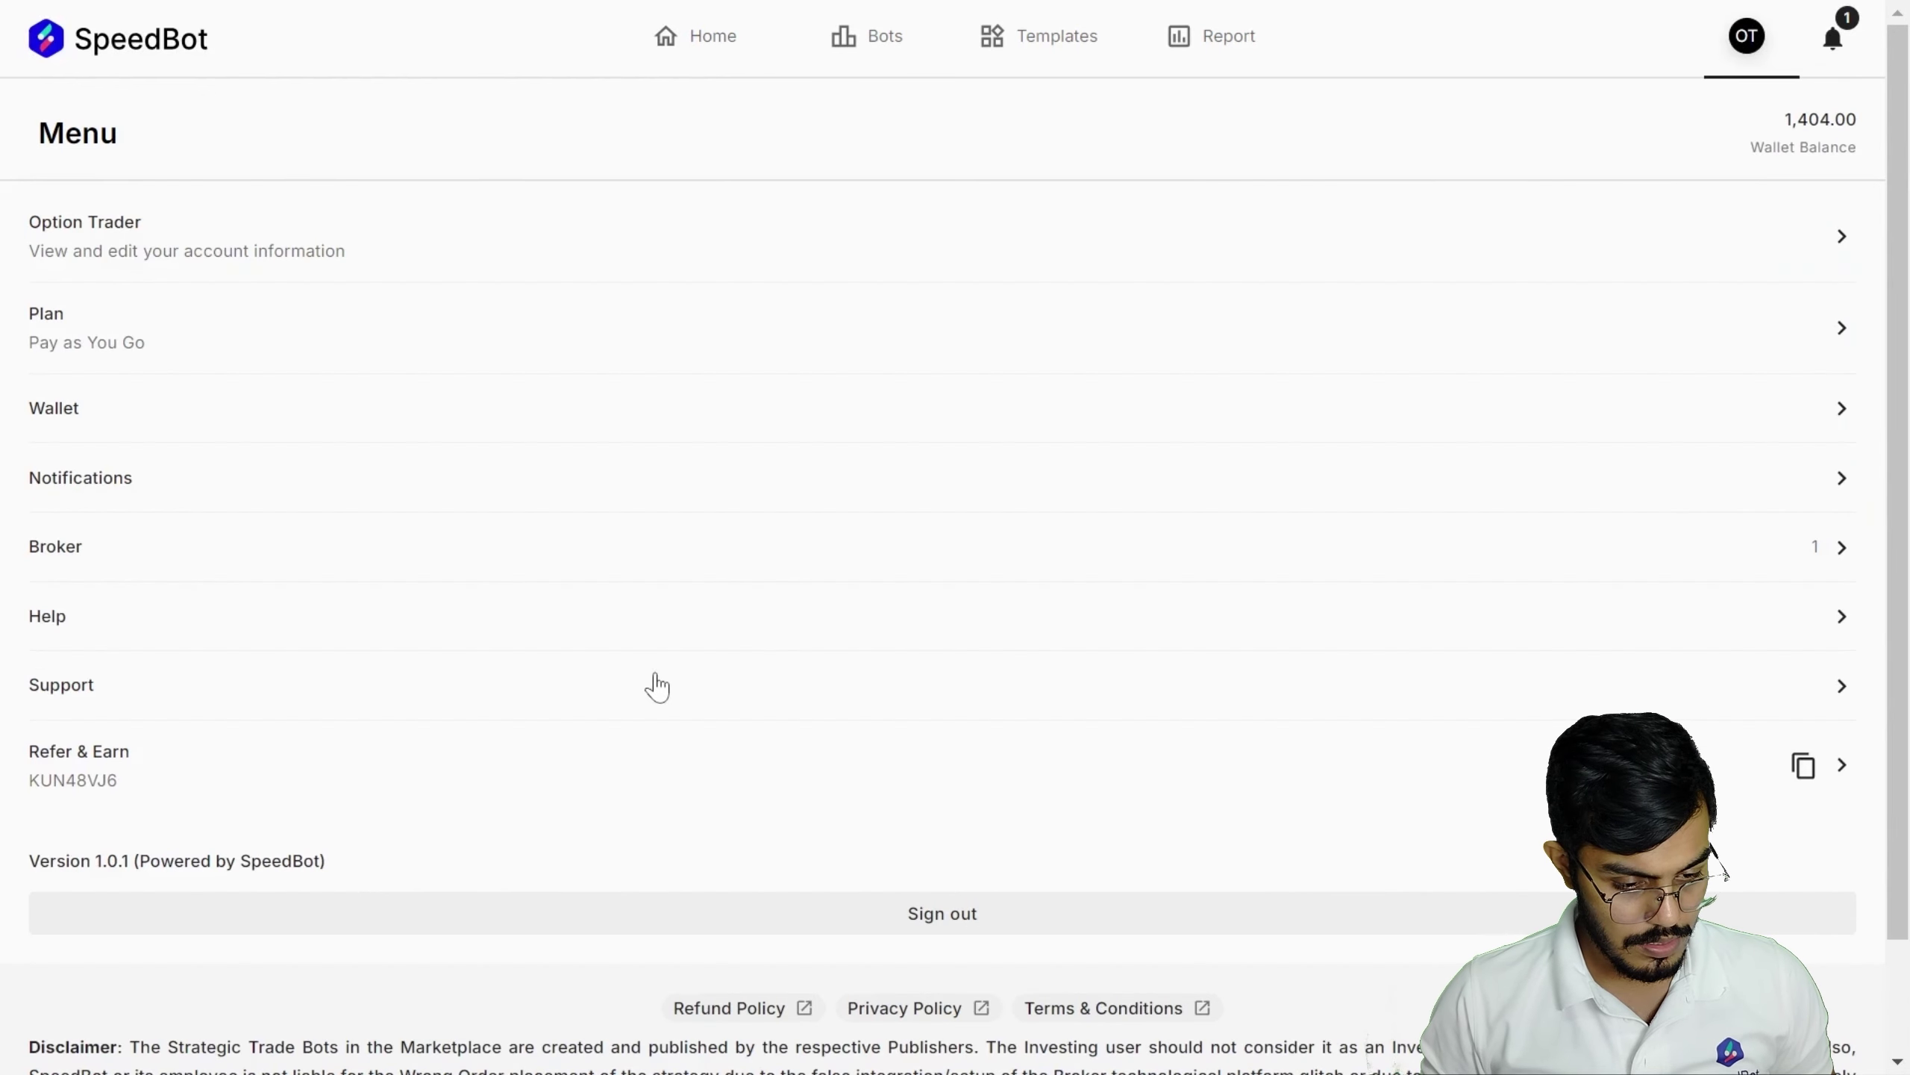
left_click(737, 916)
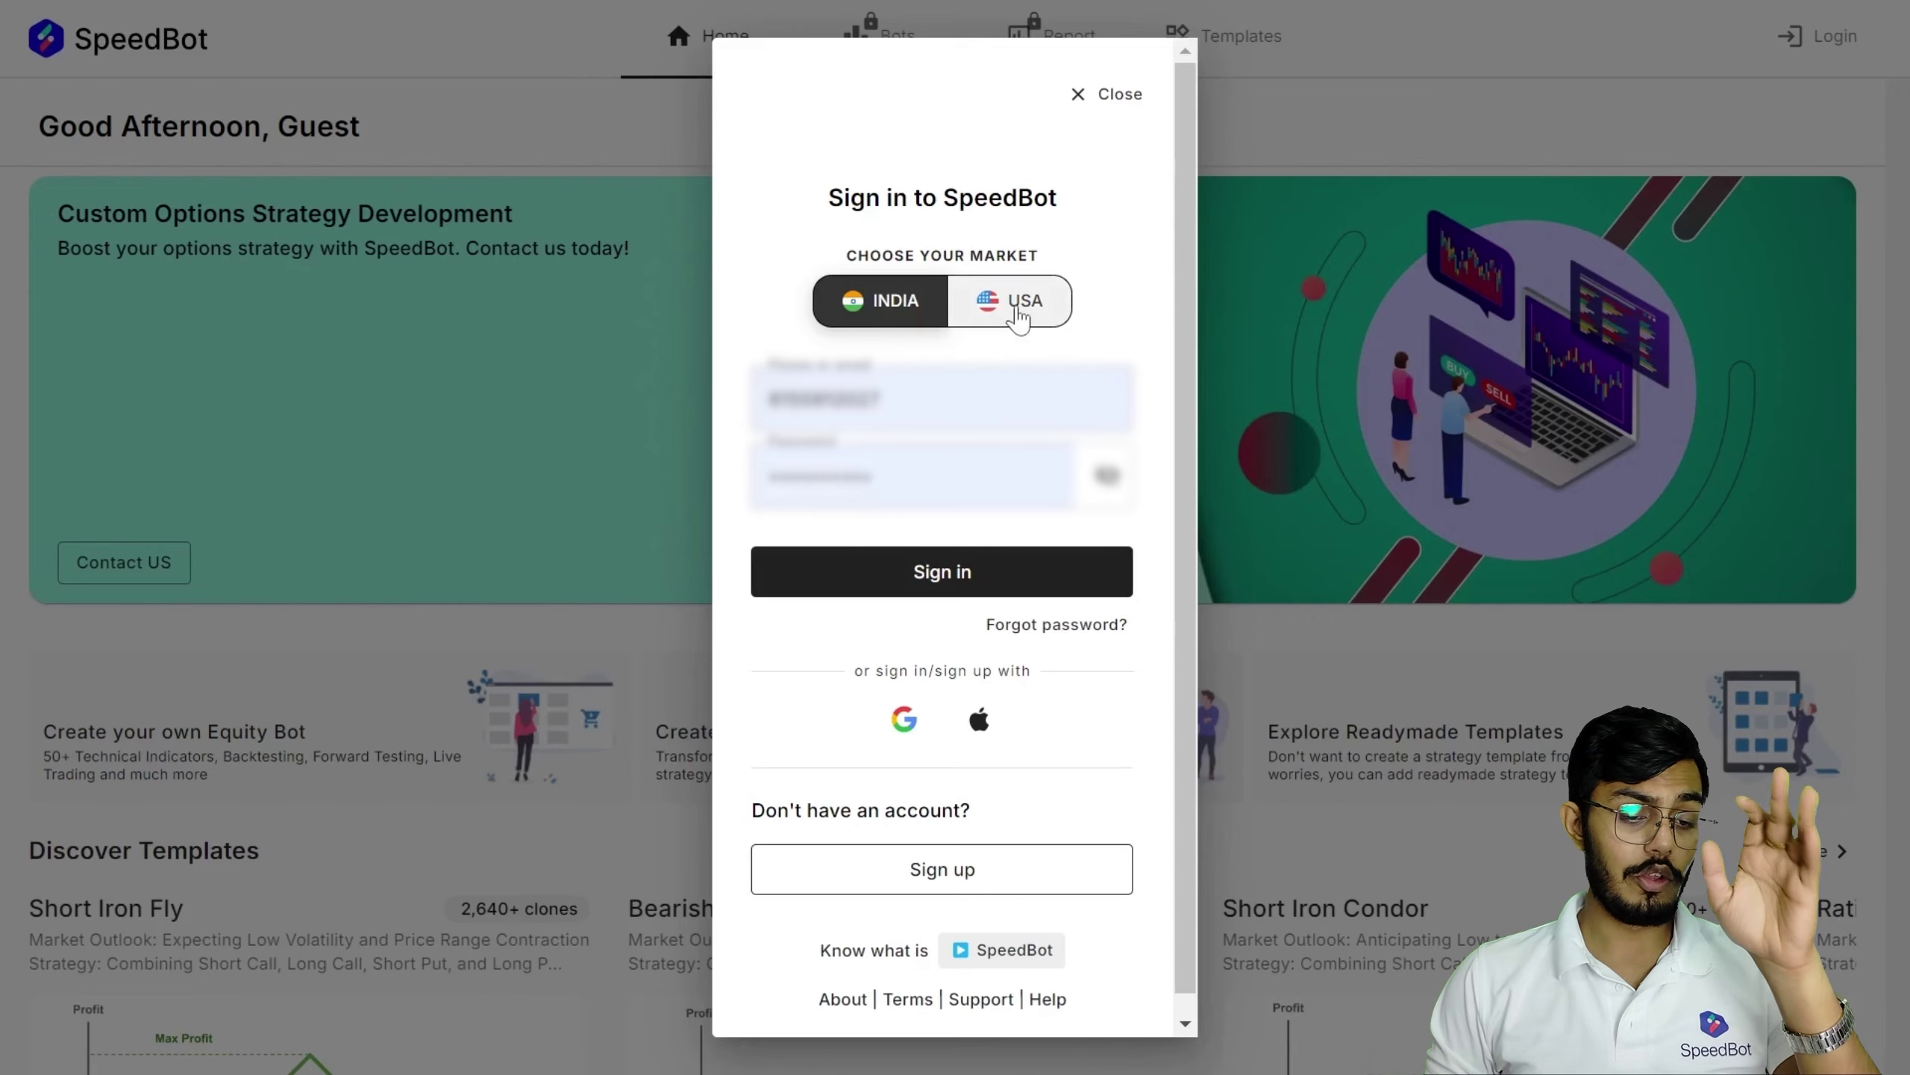
left_click(1020, 317)
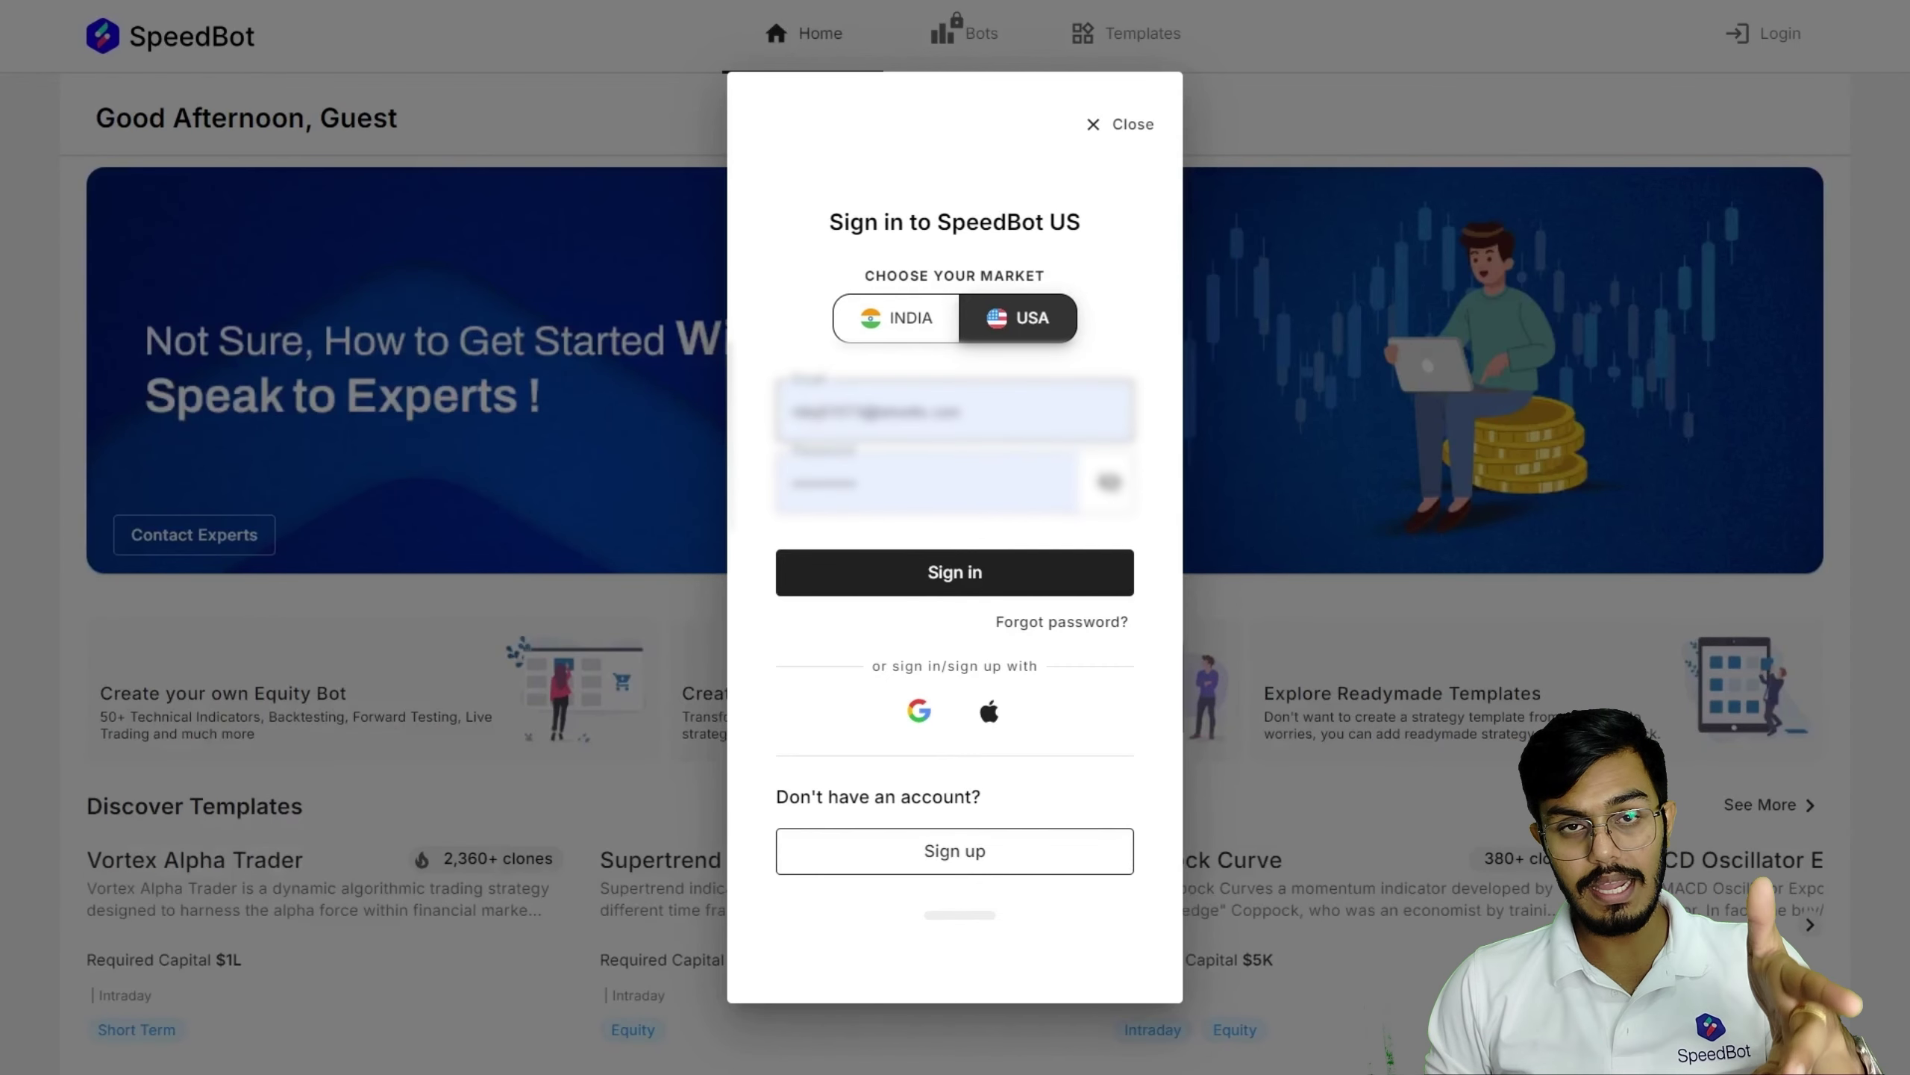
left_click(954, 586)
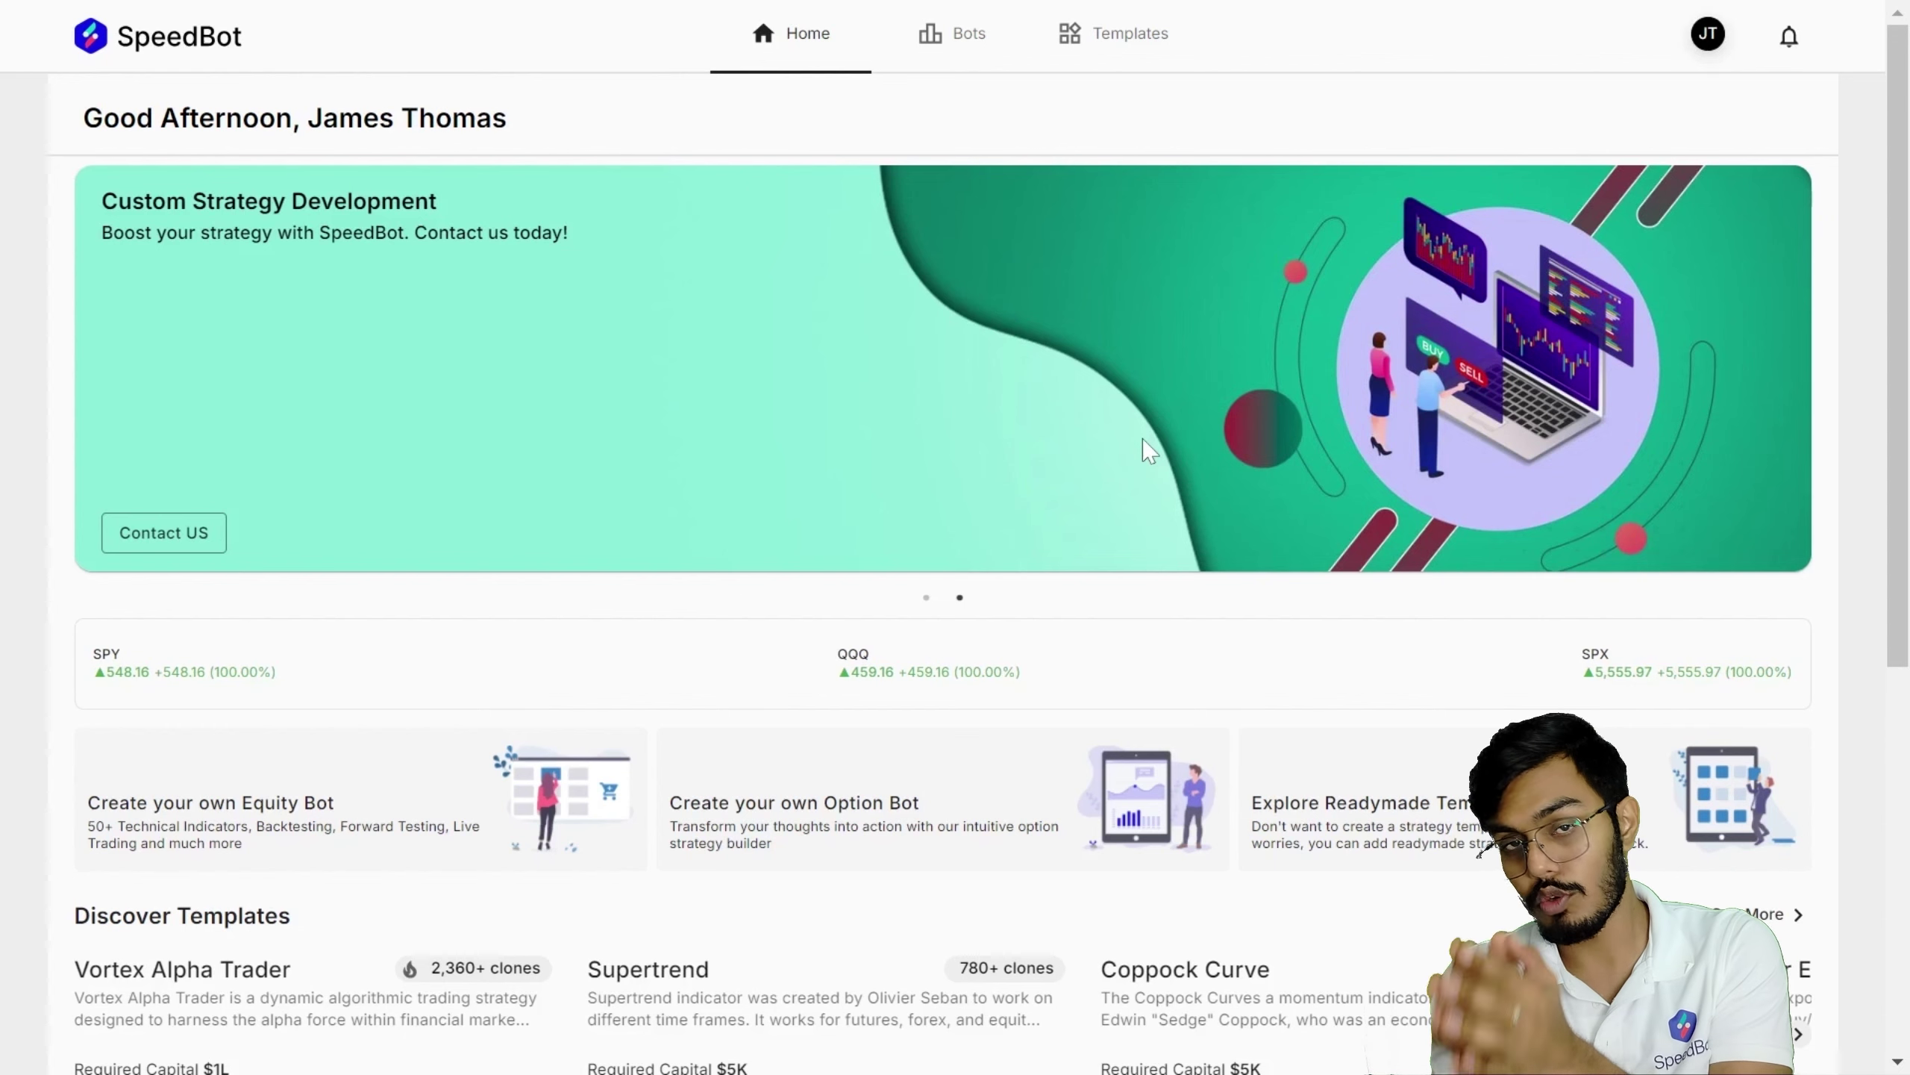
- Start creating an own equity bot and choose USA as its market type
left_click(961, 50)
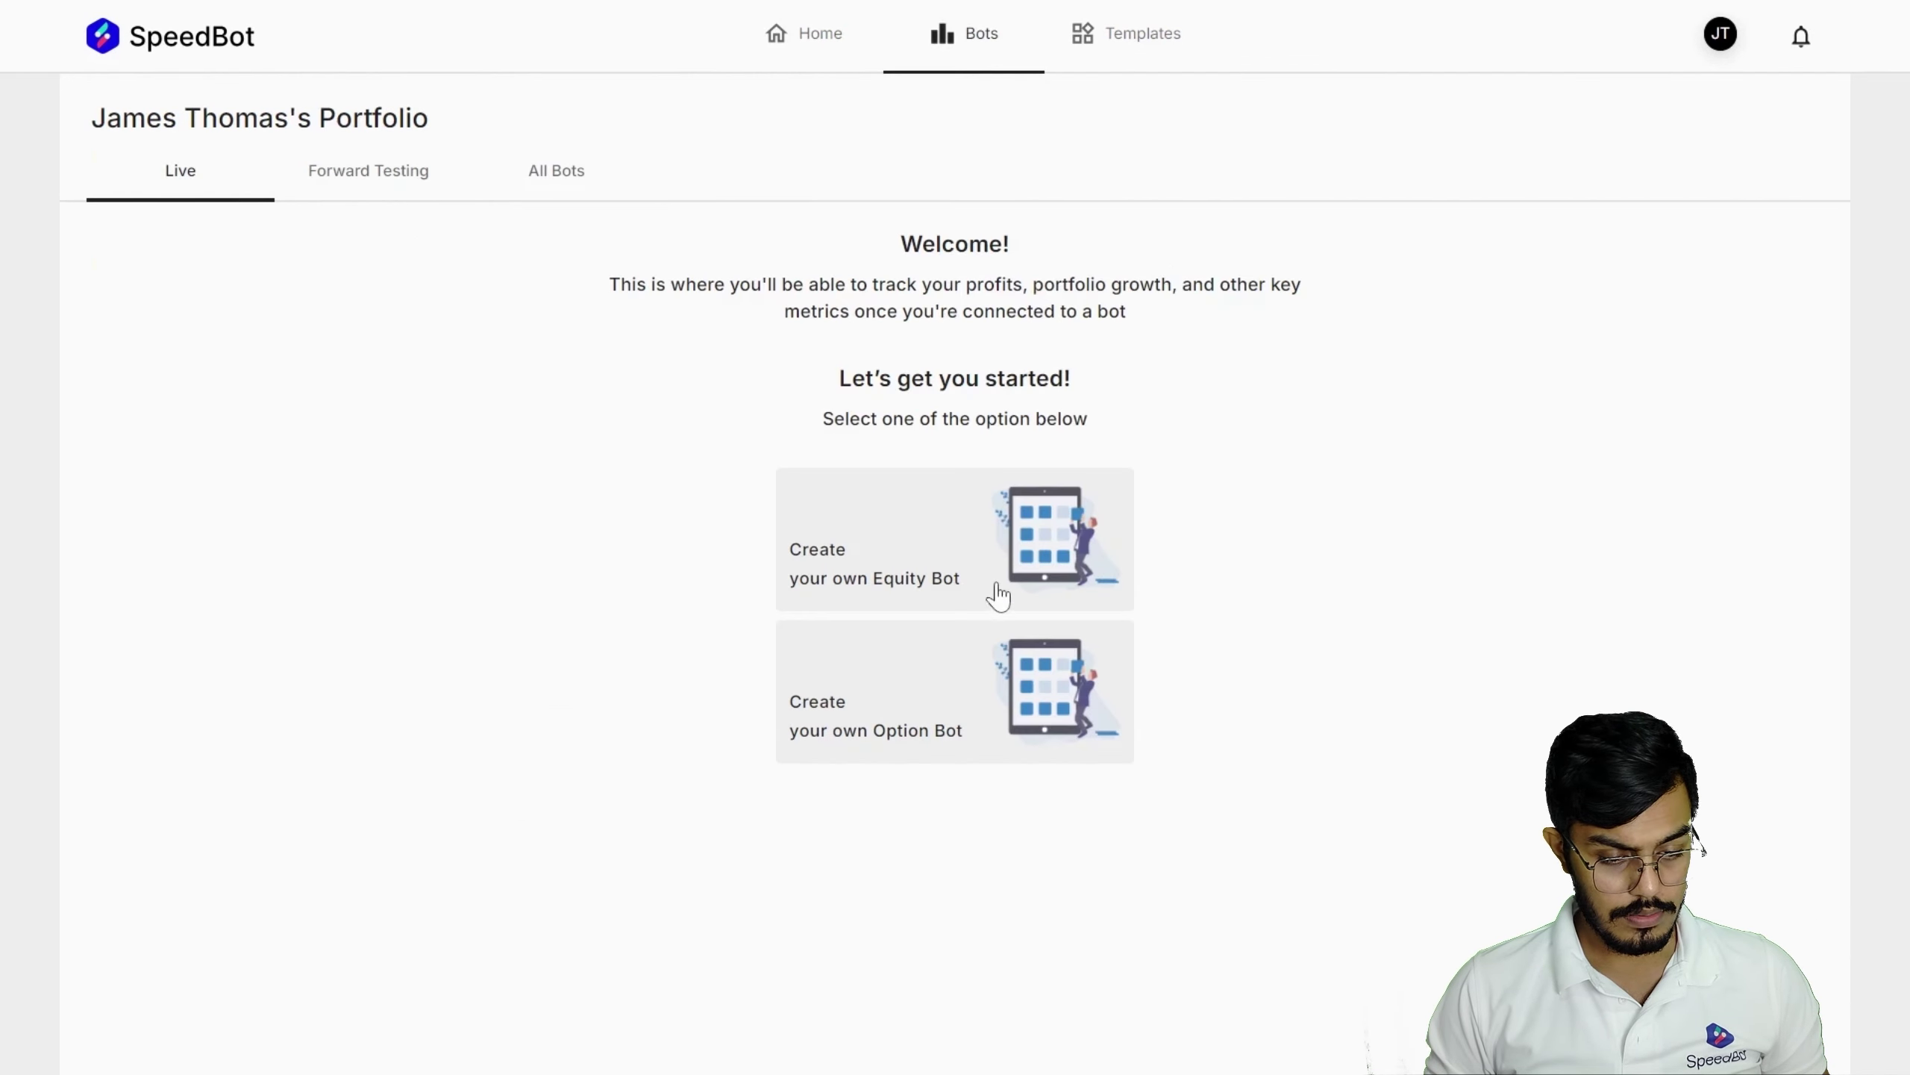
left_click(885, 568)
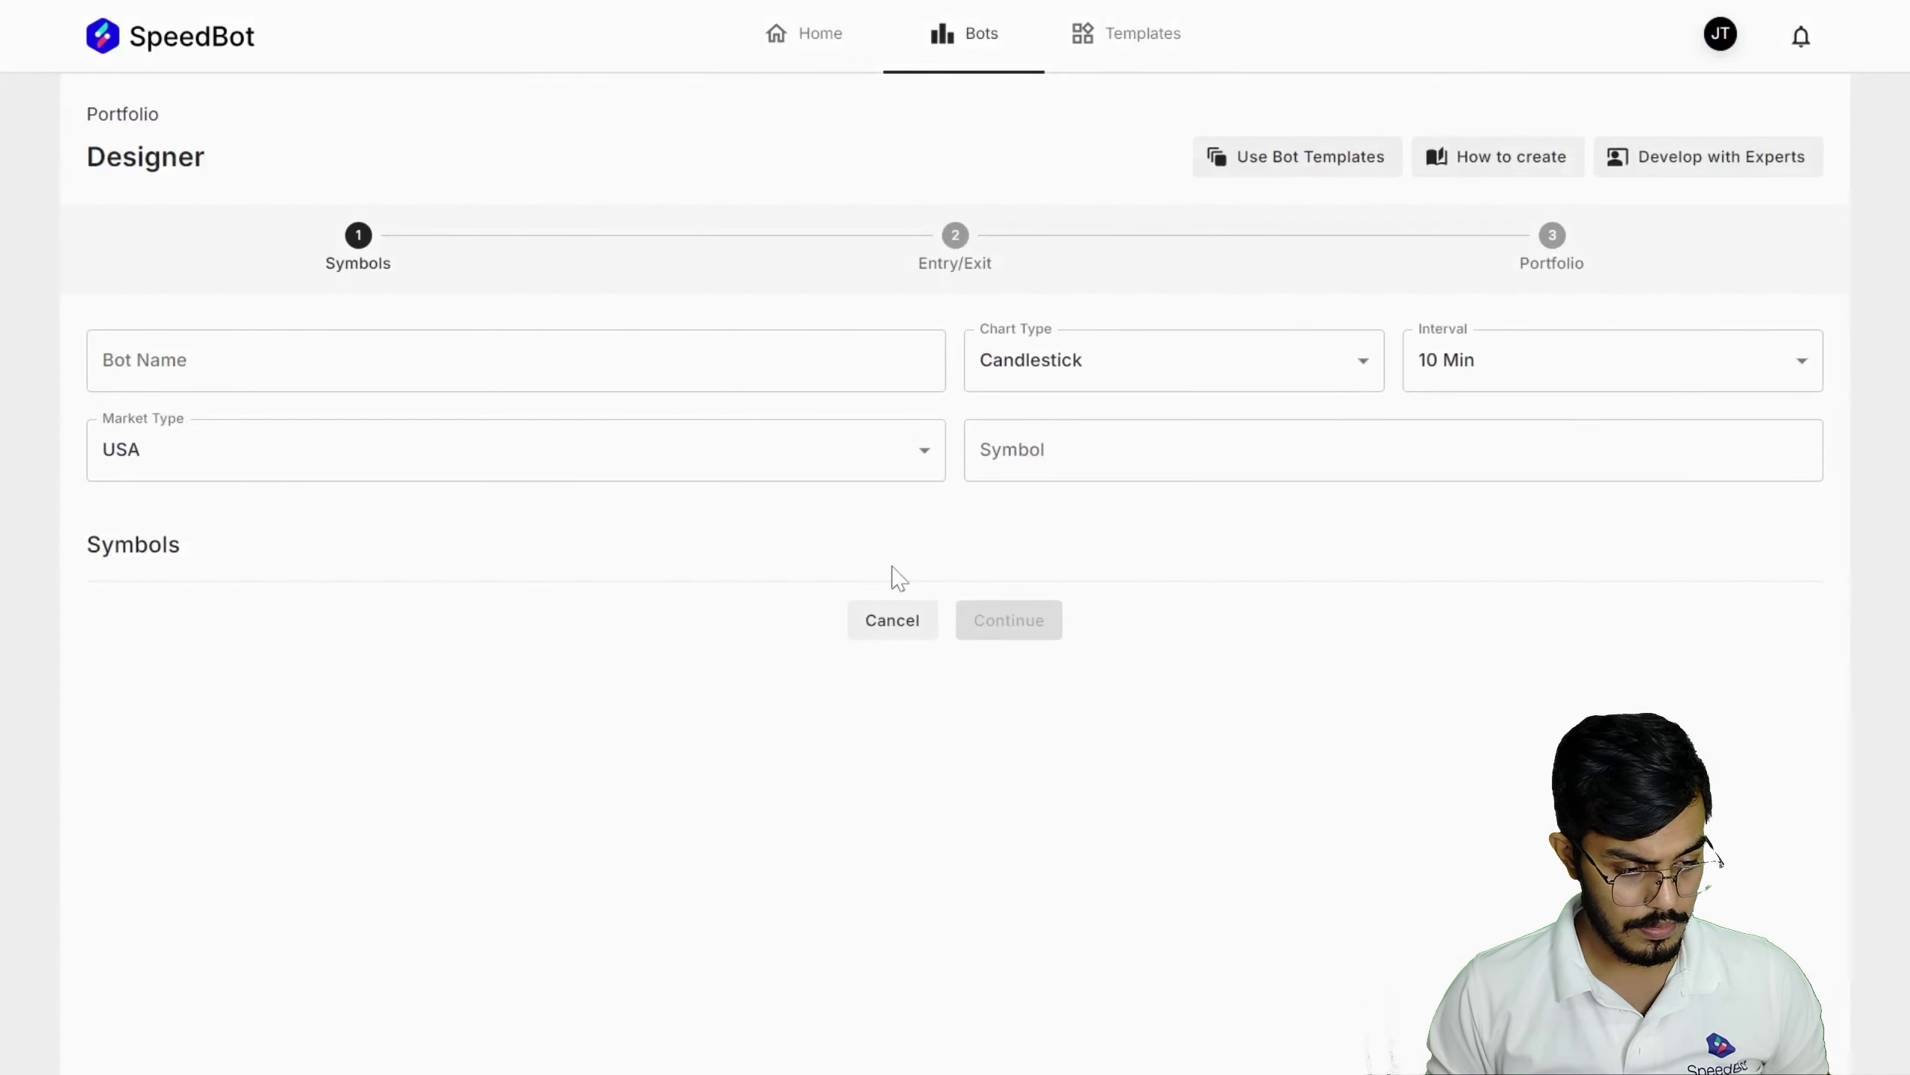
left_click(444, 468)
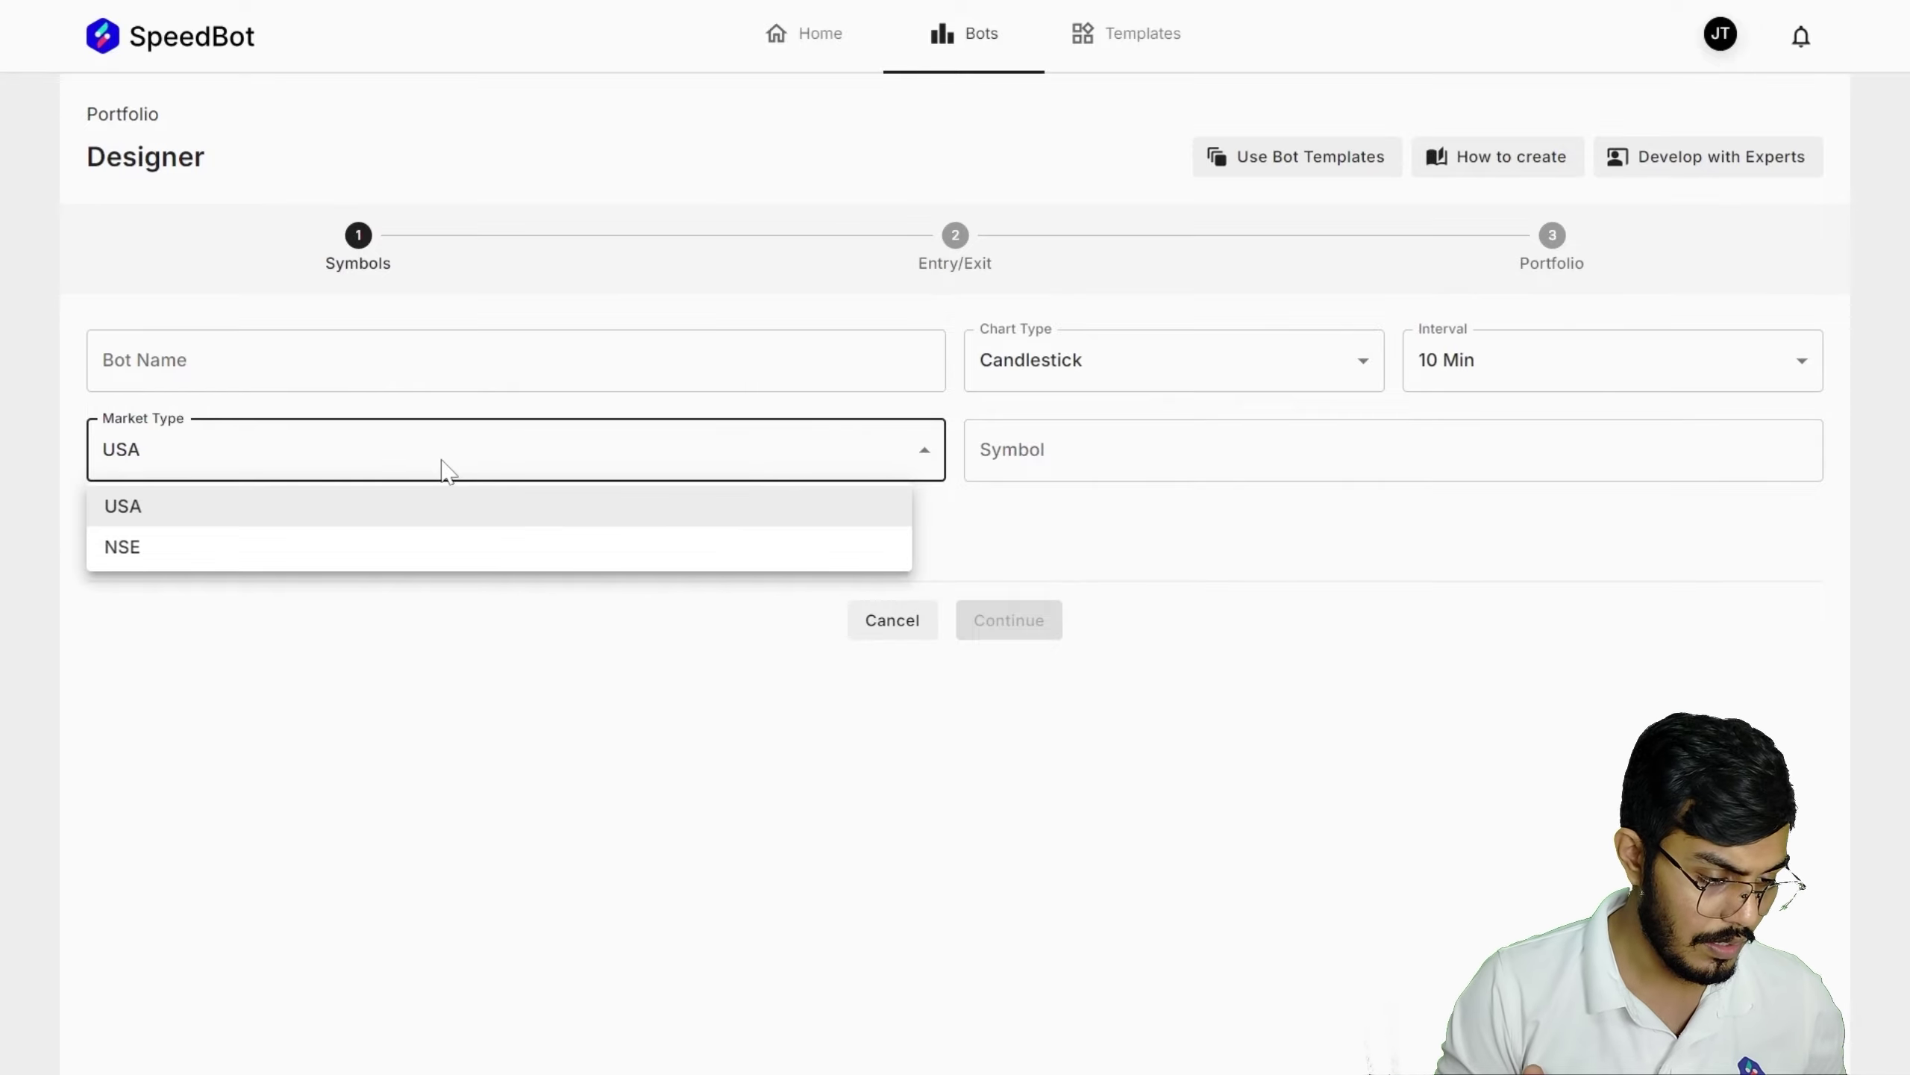
left_click(391, 509)
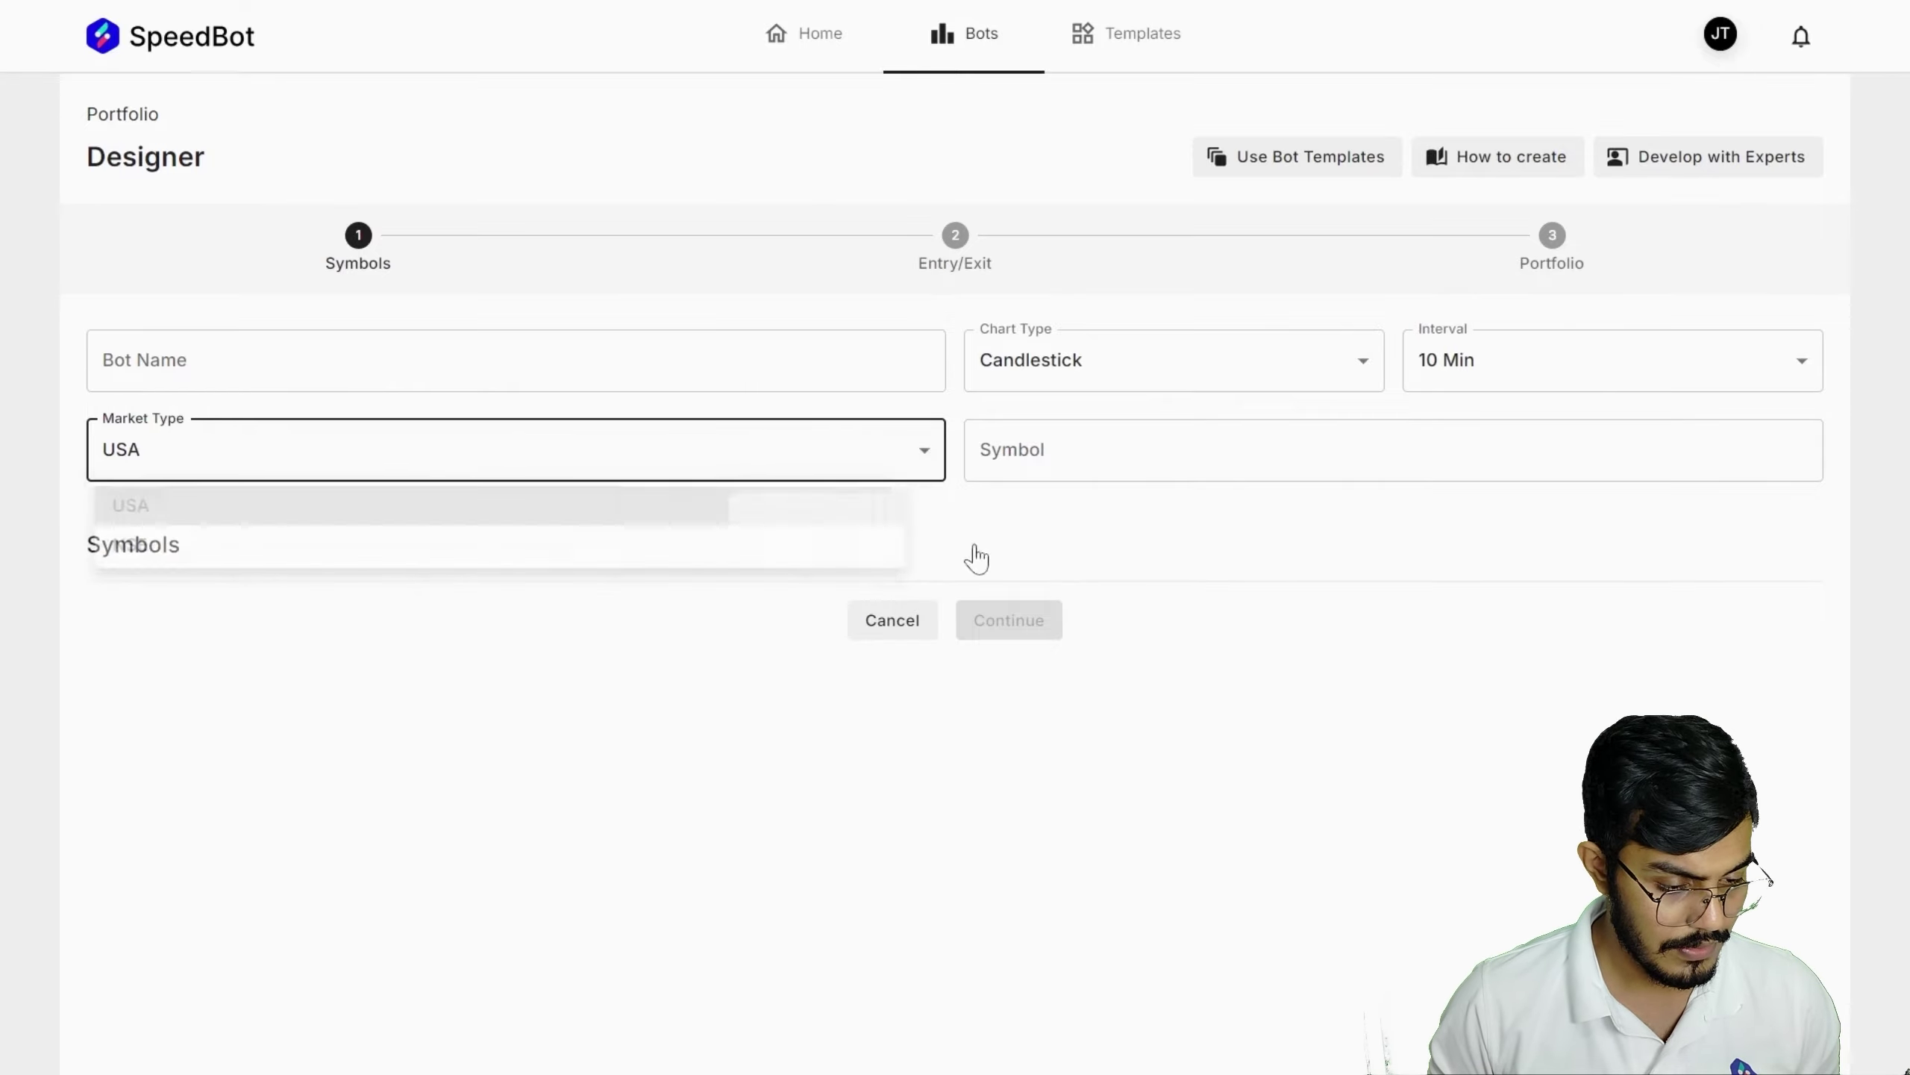
- Browse the available symbols and add AAPL (Apple Inc. Common Stock) to the equity bot
left_click(1139, 472)
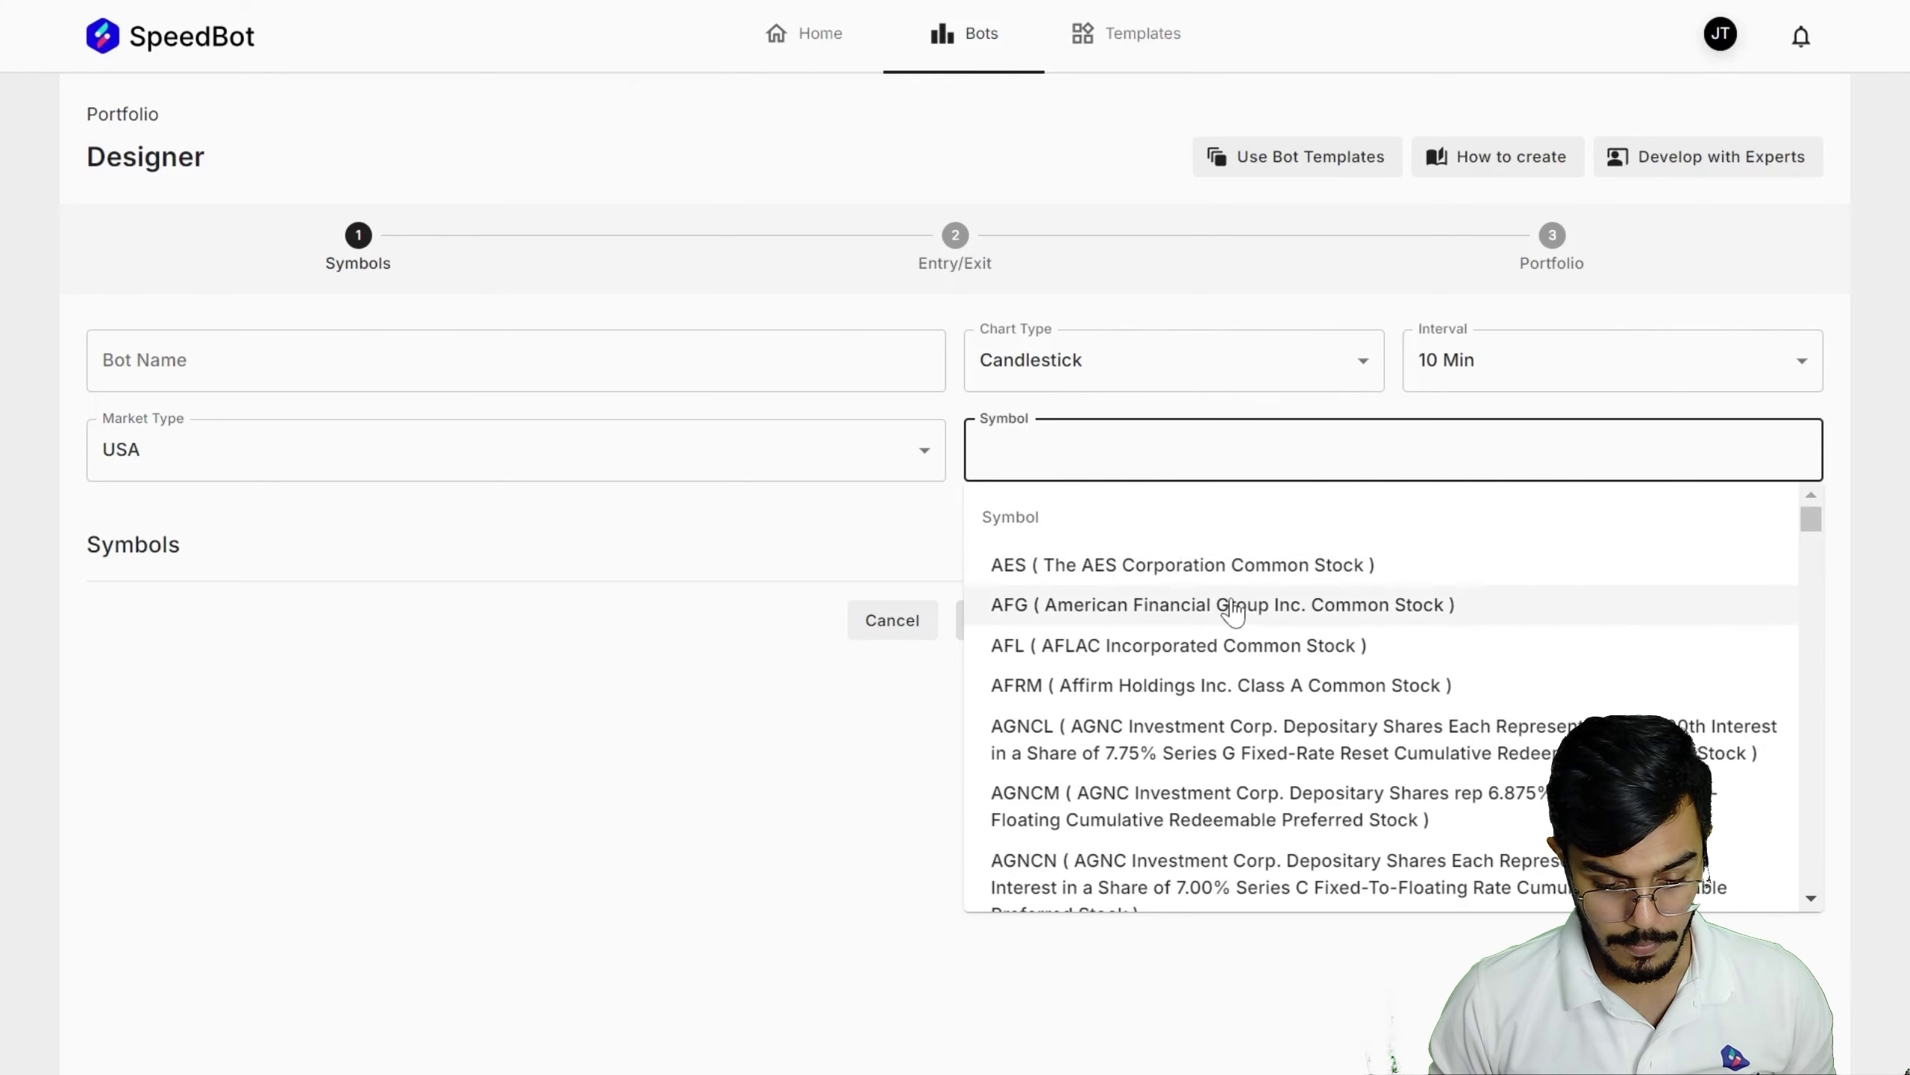
scroll(1234, 625, "down", 2)
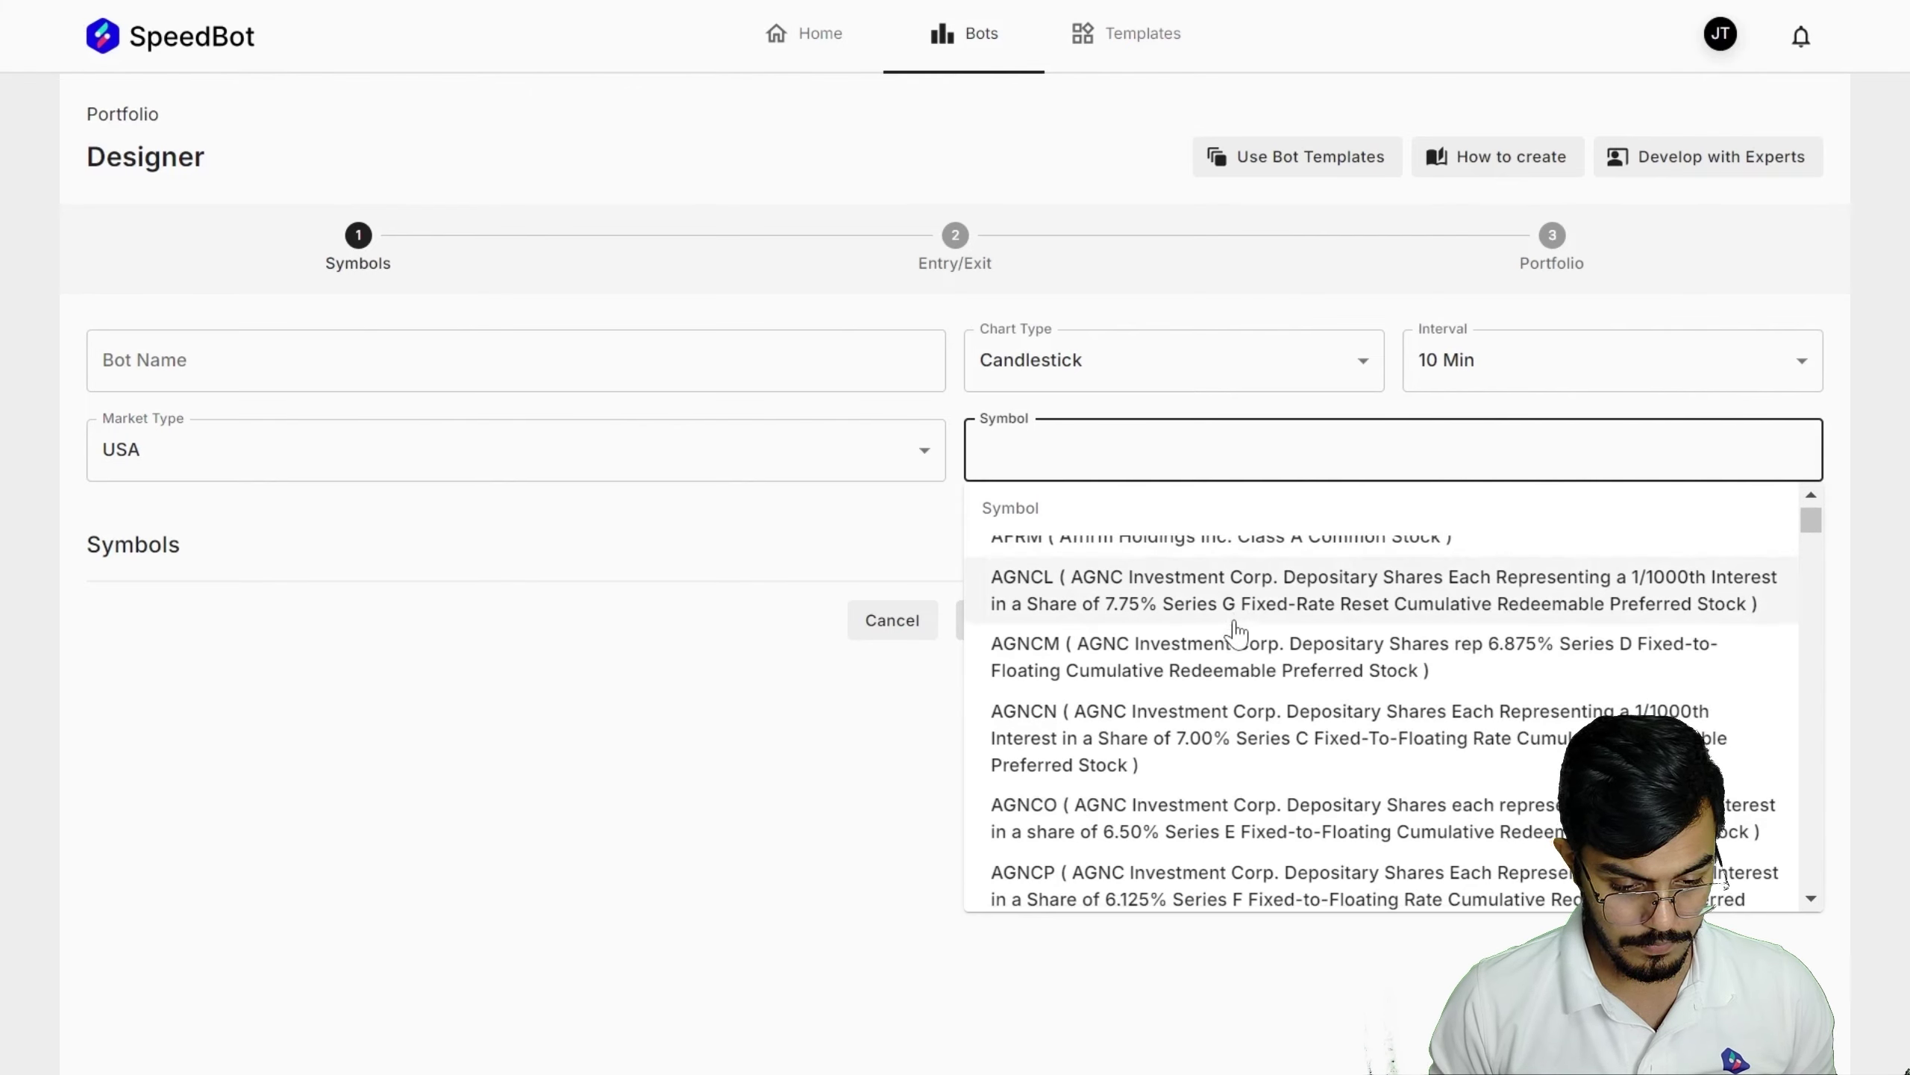
scroll(1236, 632, "down", 10)
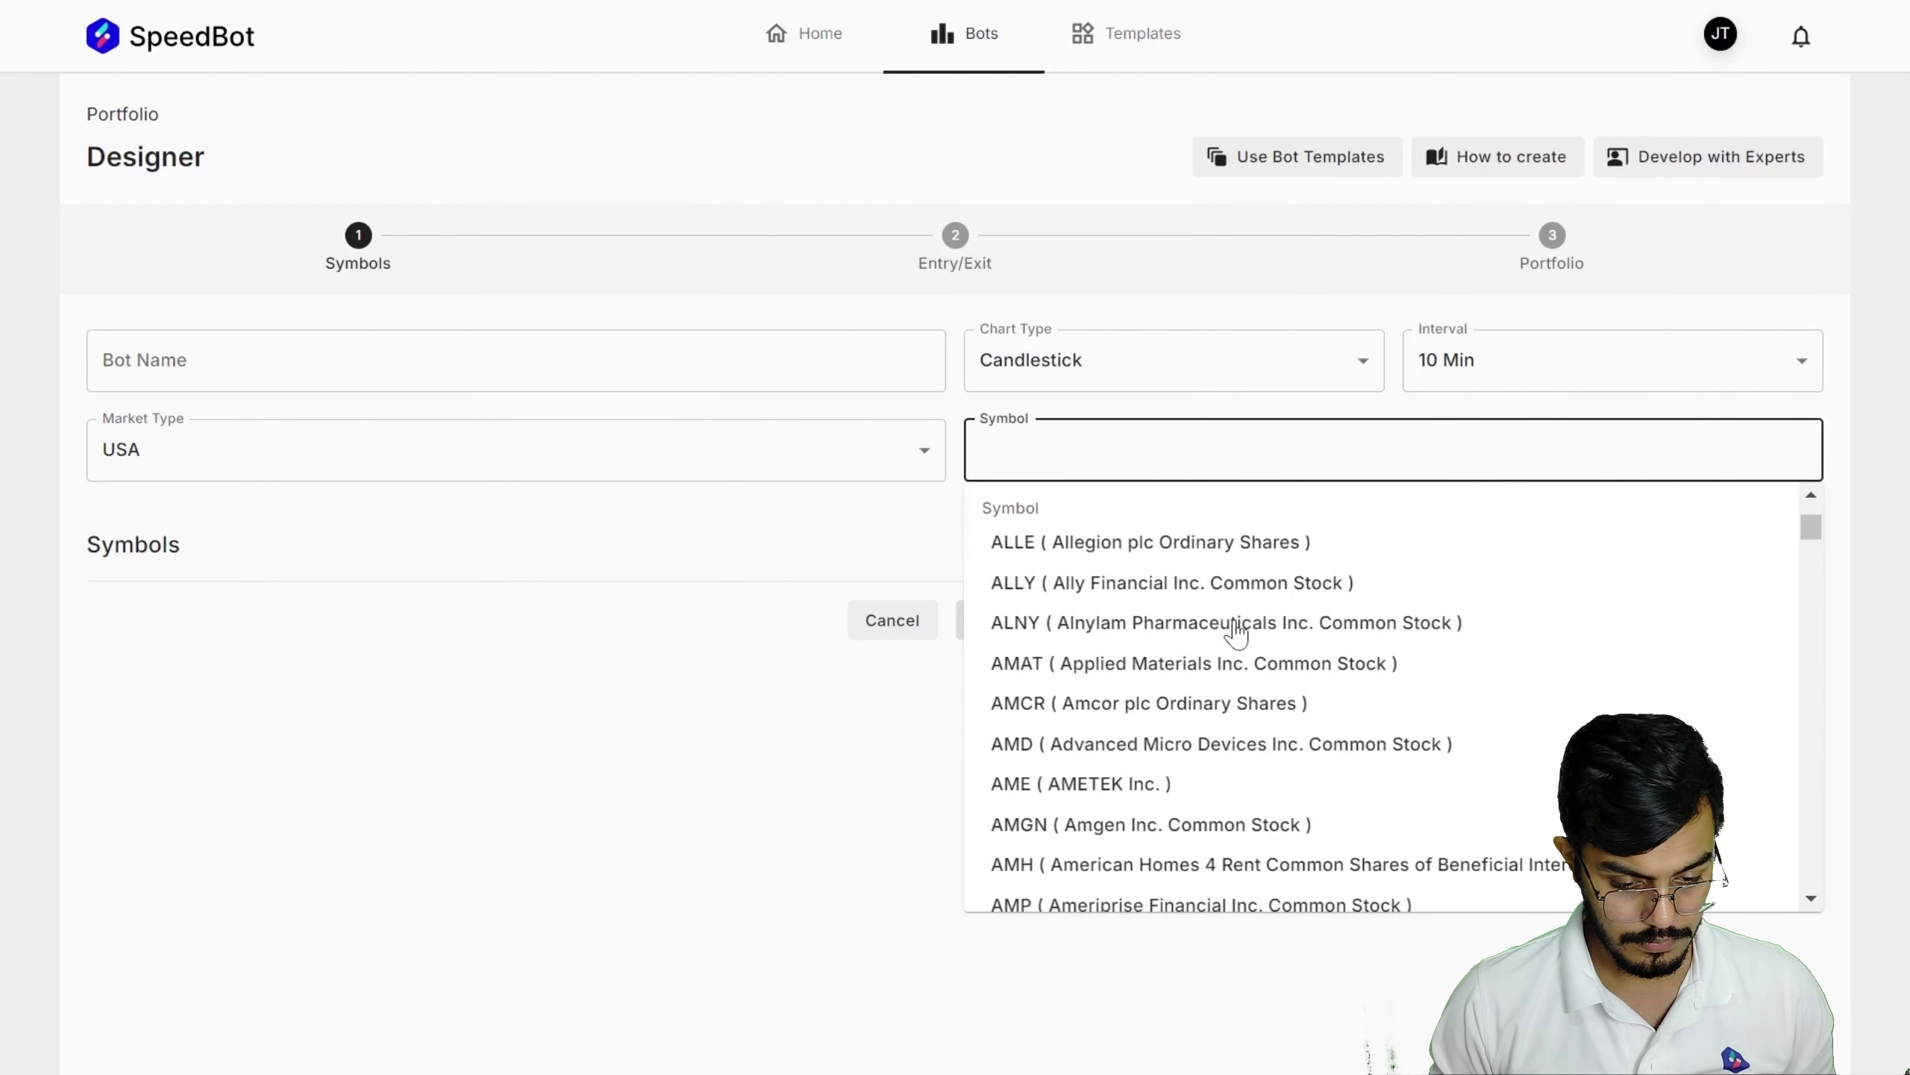
scroll(1236, 632, "down", 4)
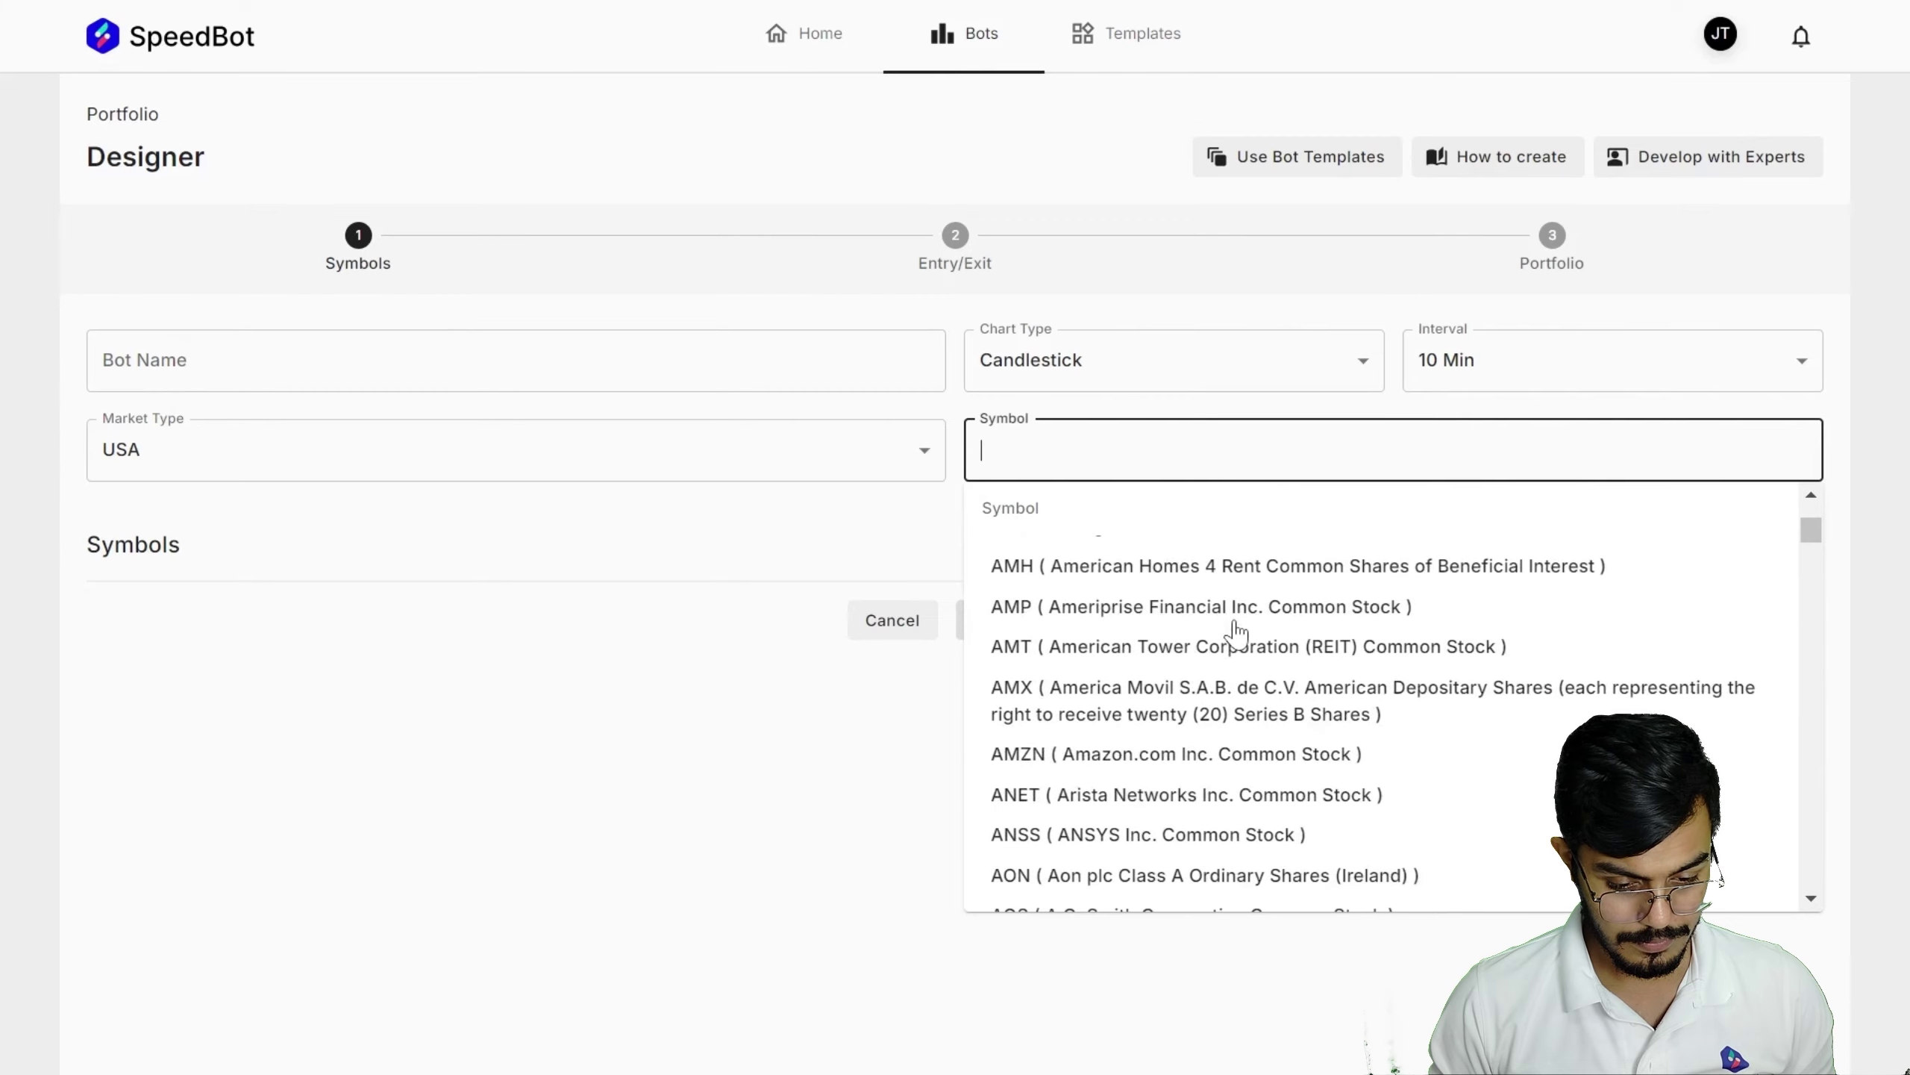
scroll(1236, 632, "down", 4)
scroll(1236, 633, "down", 2)
scroll(1252, 640, "down", 3)
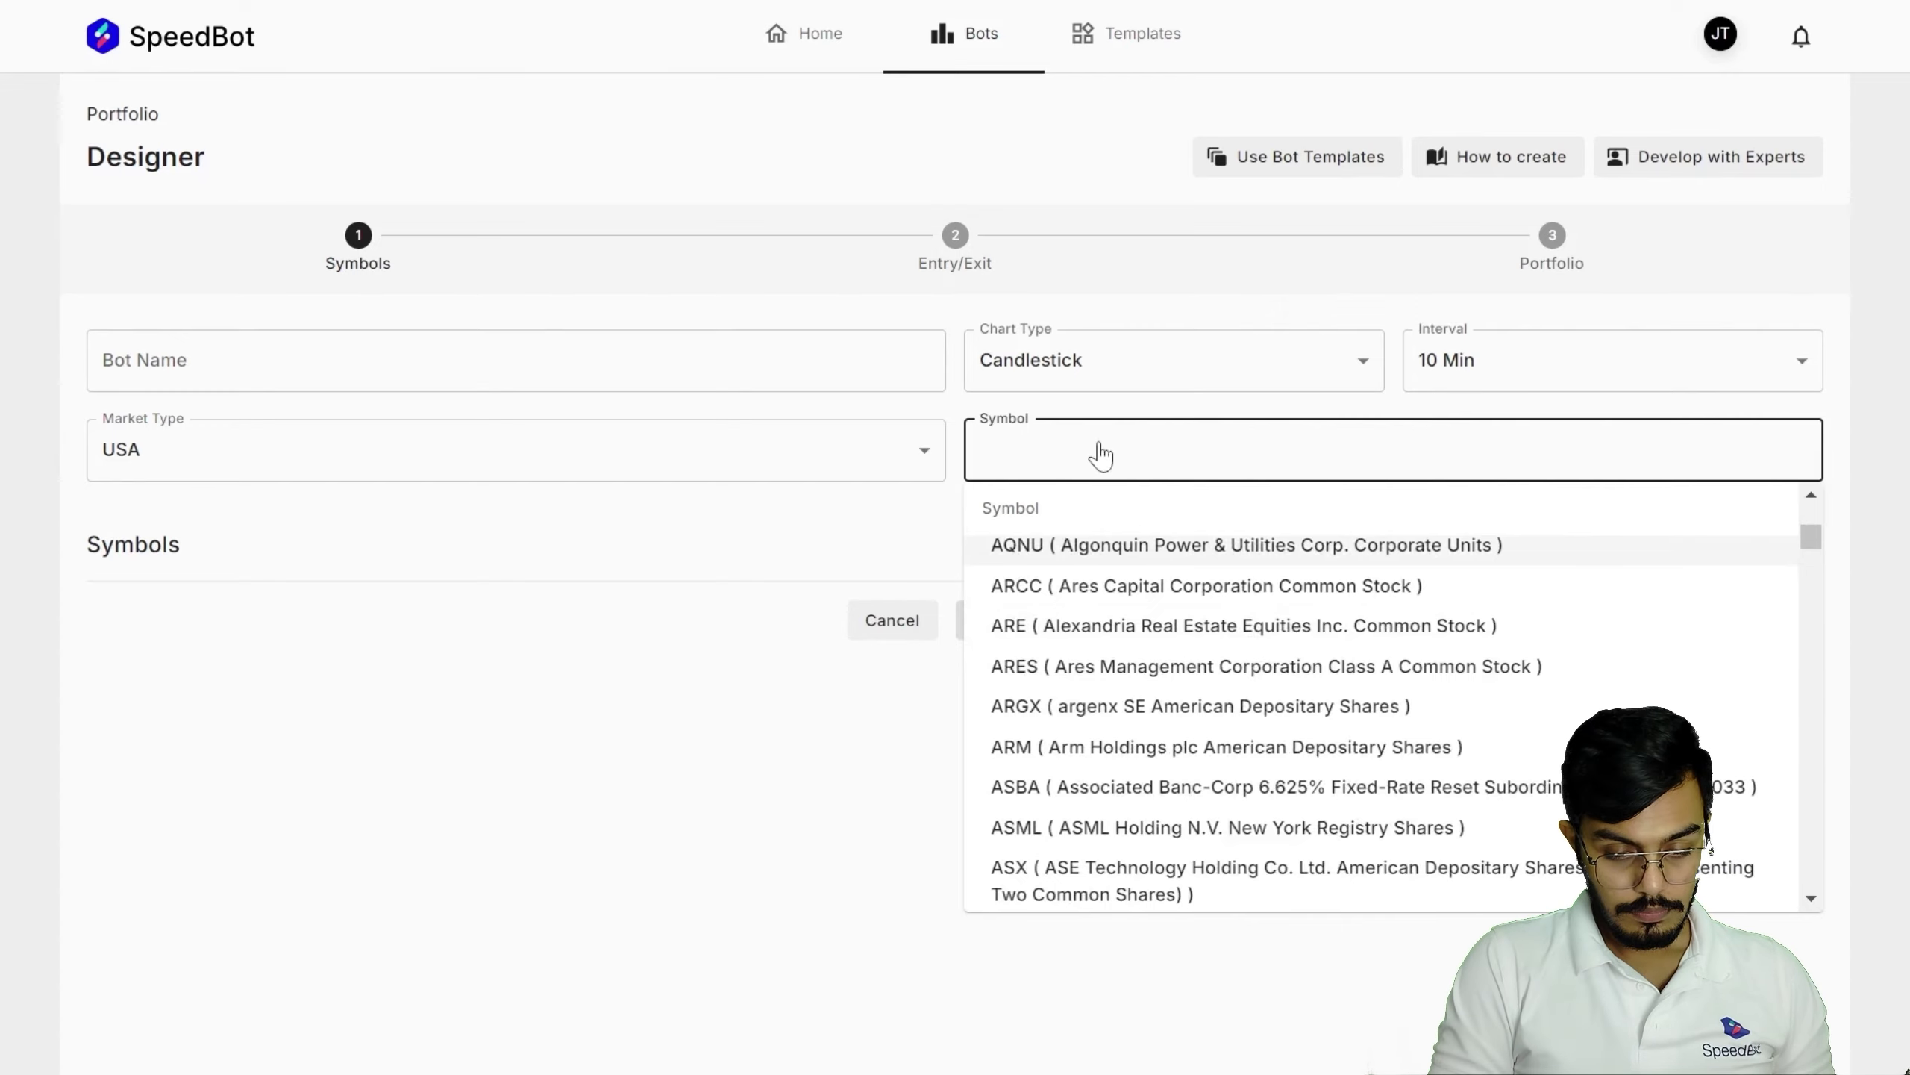
type("AAPL")
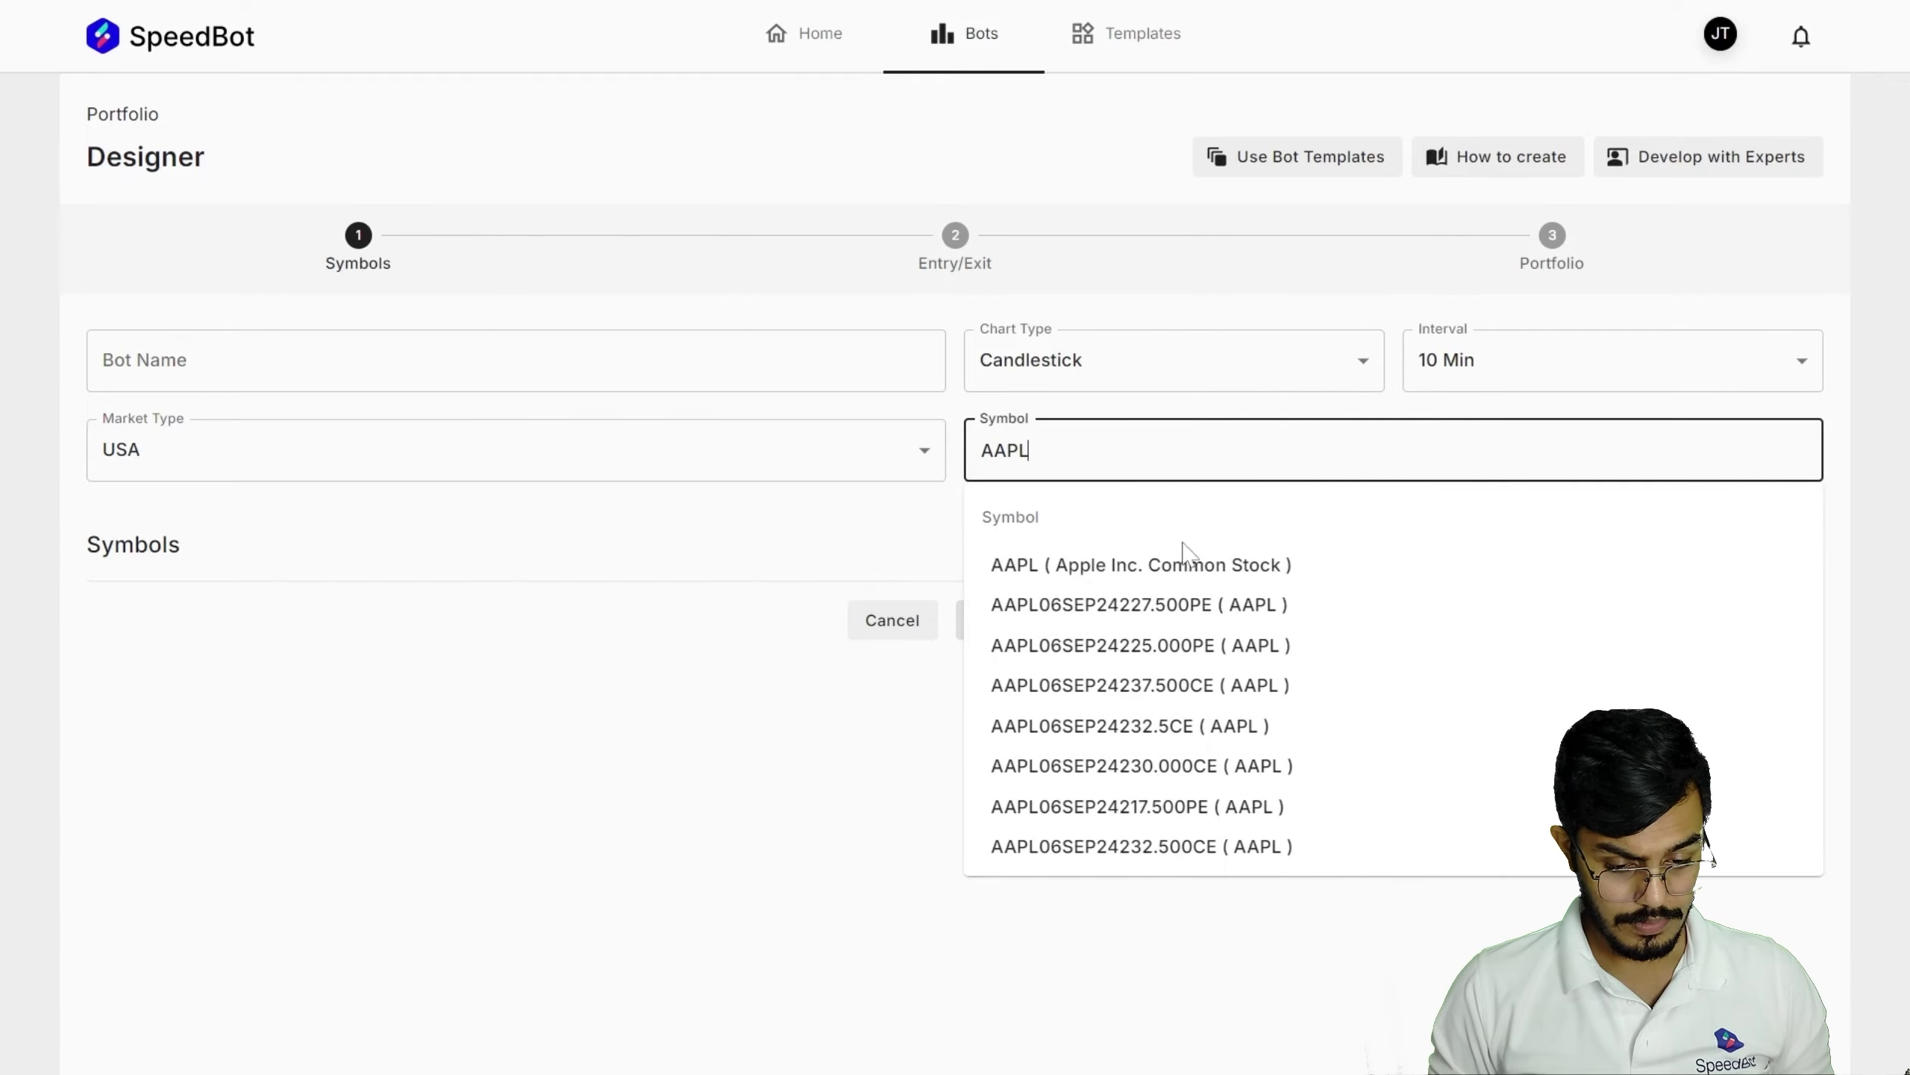
left_click(1213, 577)
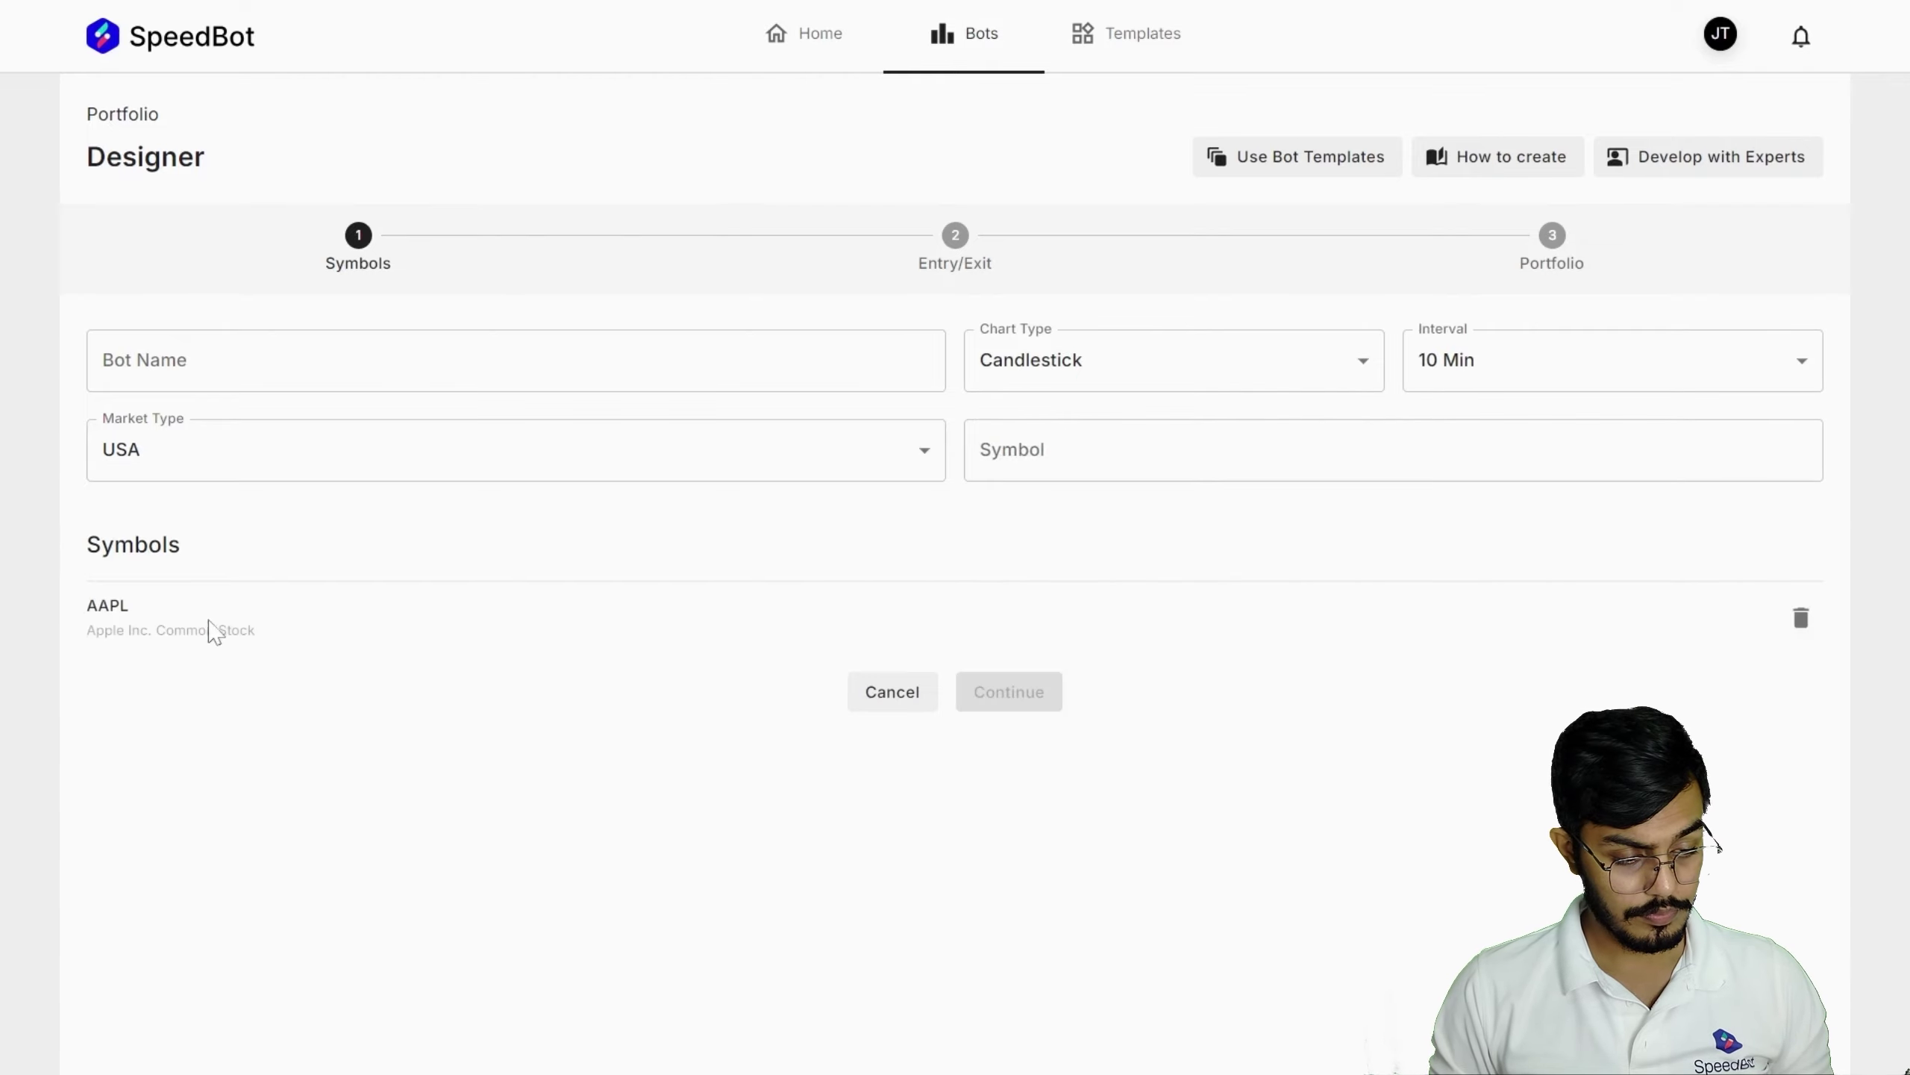
- Add NFLX (Netflix Inc. Common Stock) as the equity bot's second symbol
left_click(988, 475)
type("NTFL")
key("BackSpace")
key("BackSpace")
key("BackSpace")
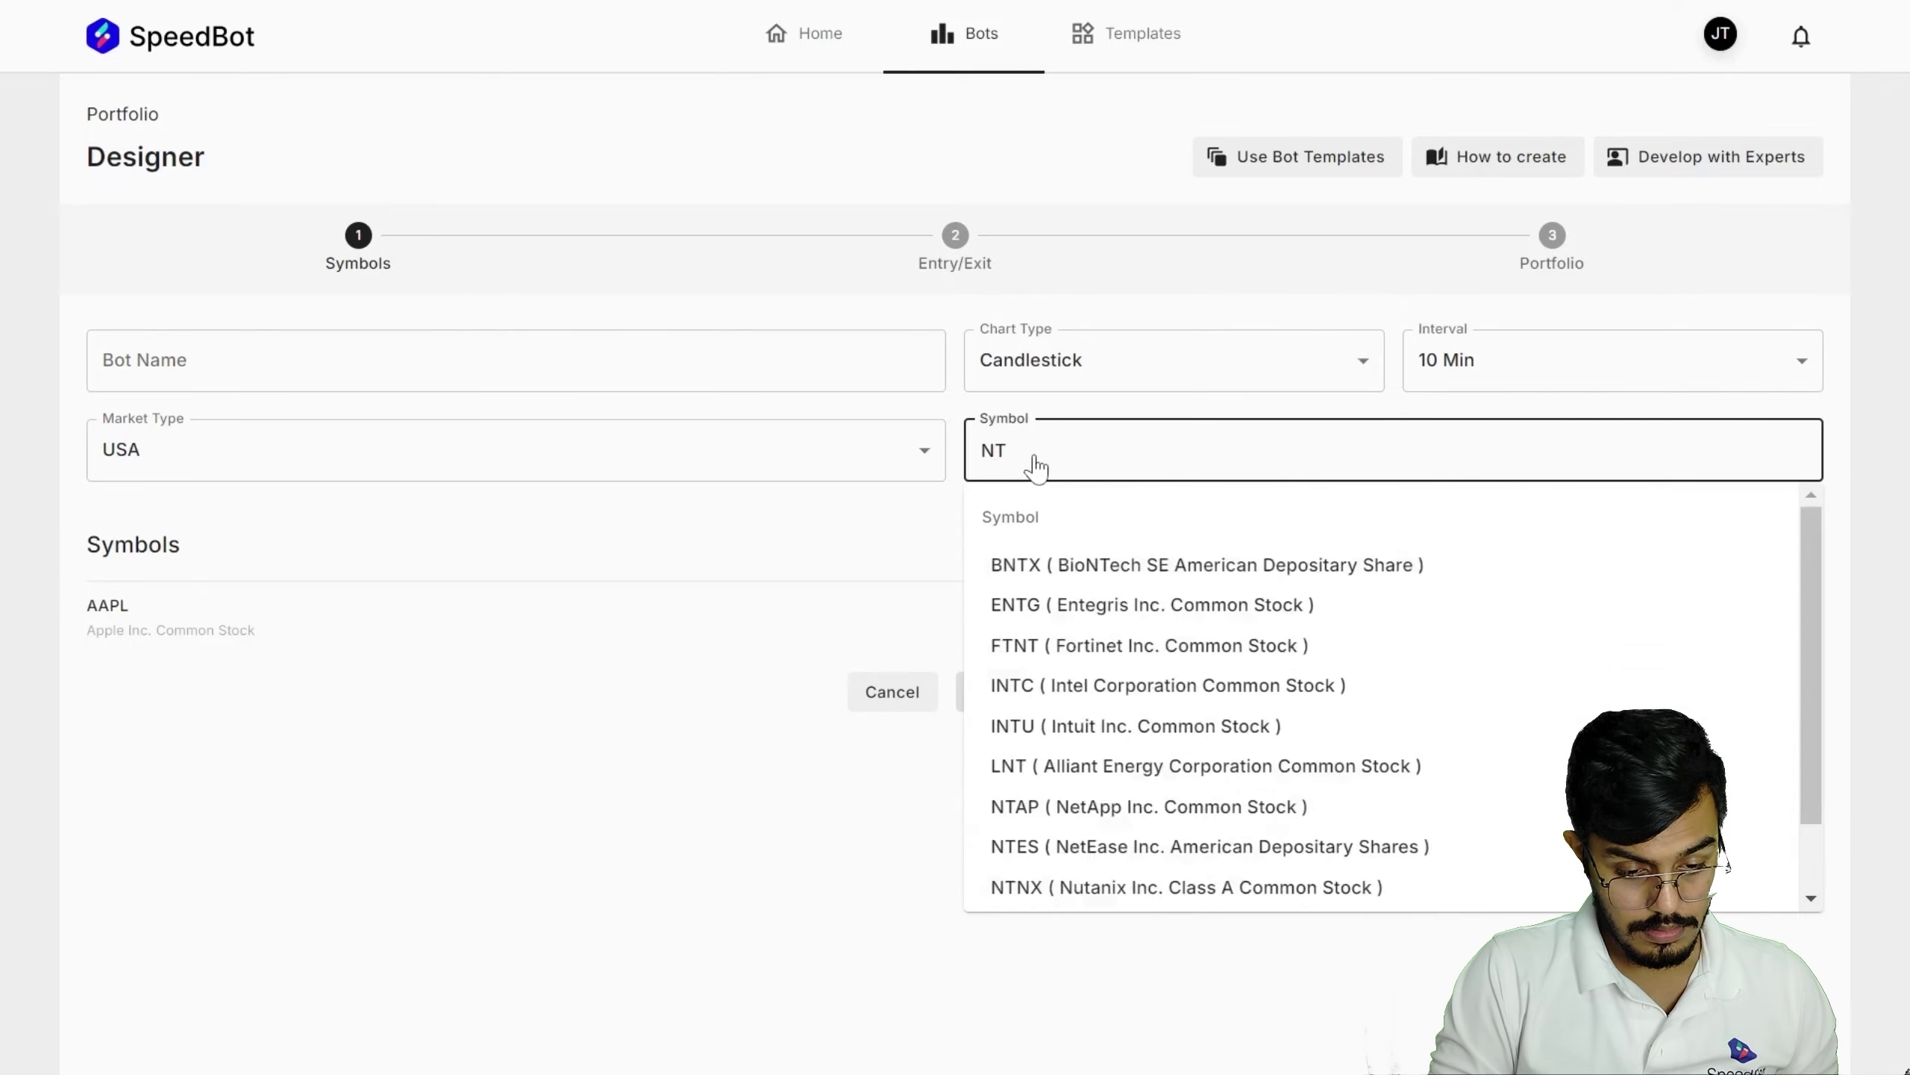
type("FT")
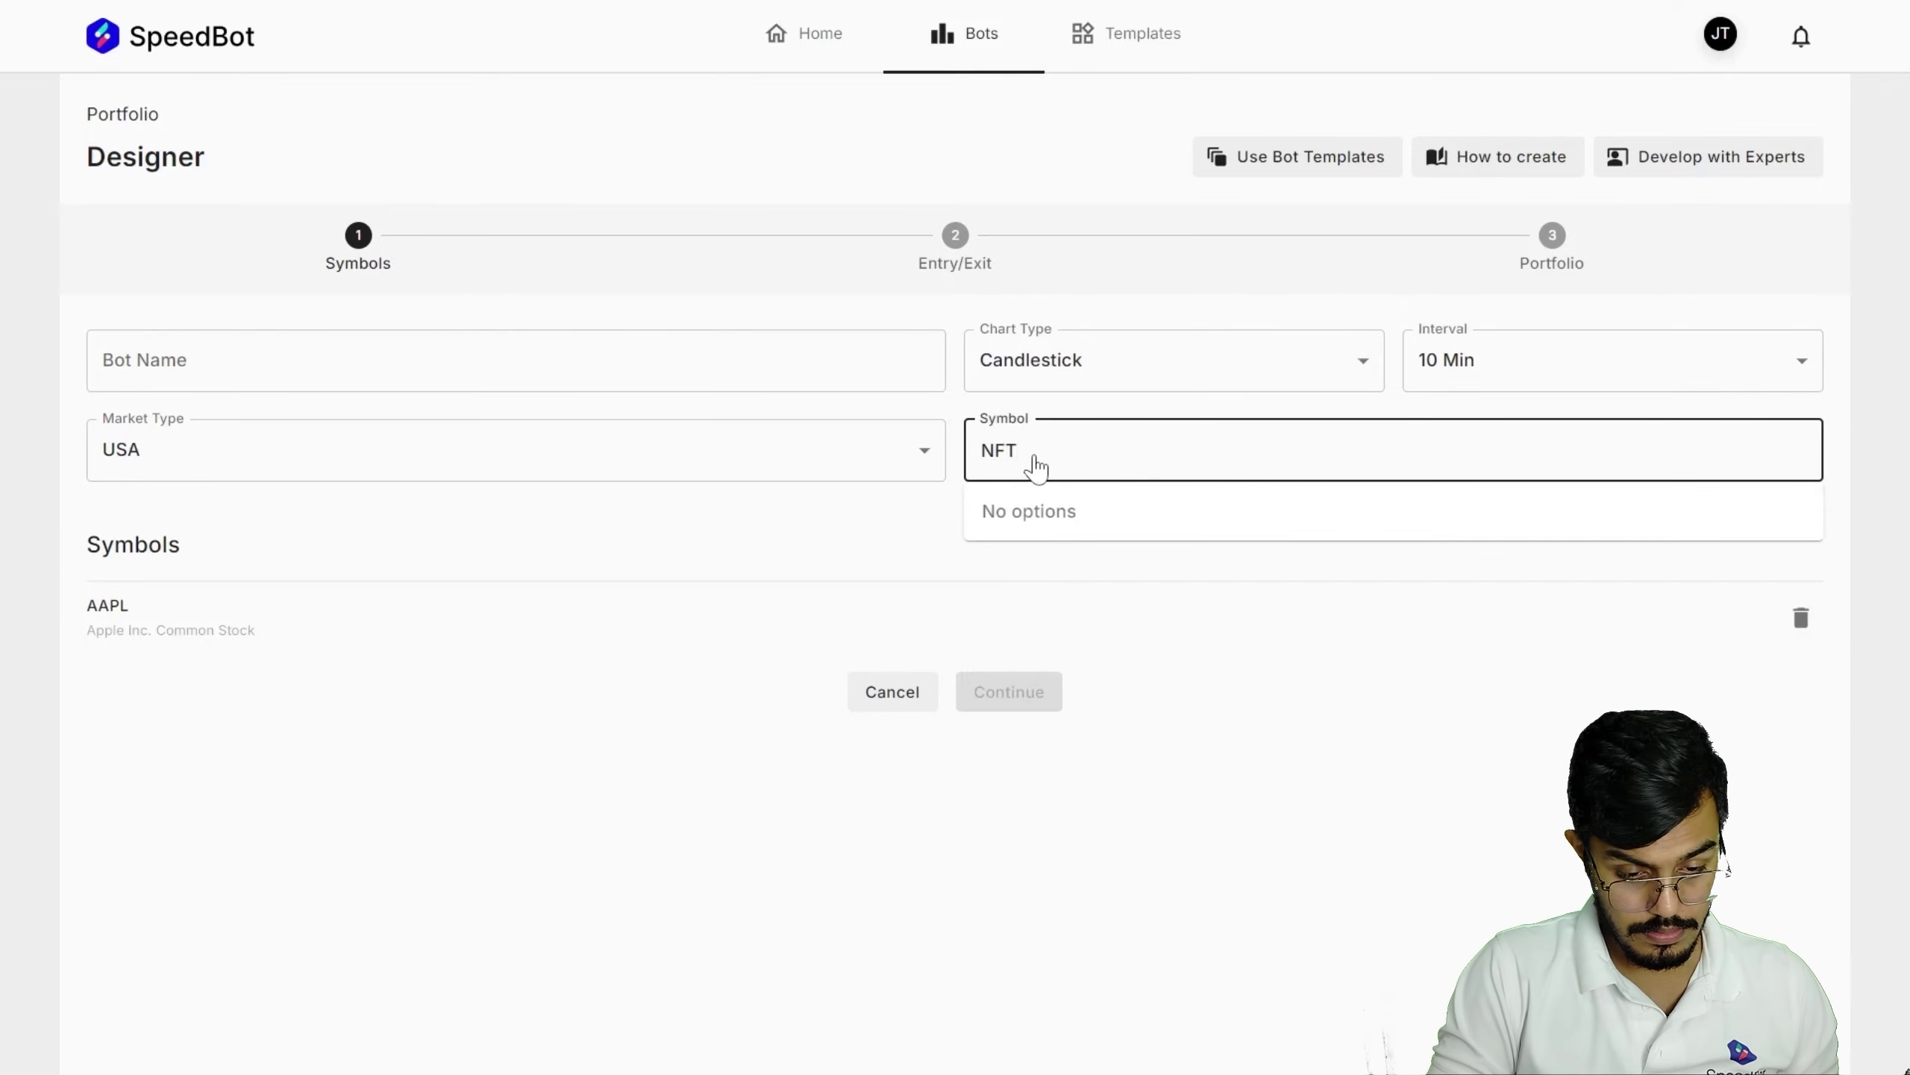
key("BackSpace")
key("Down")
key("Down")
key("Down")
key("Return")
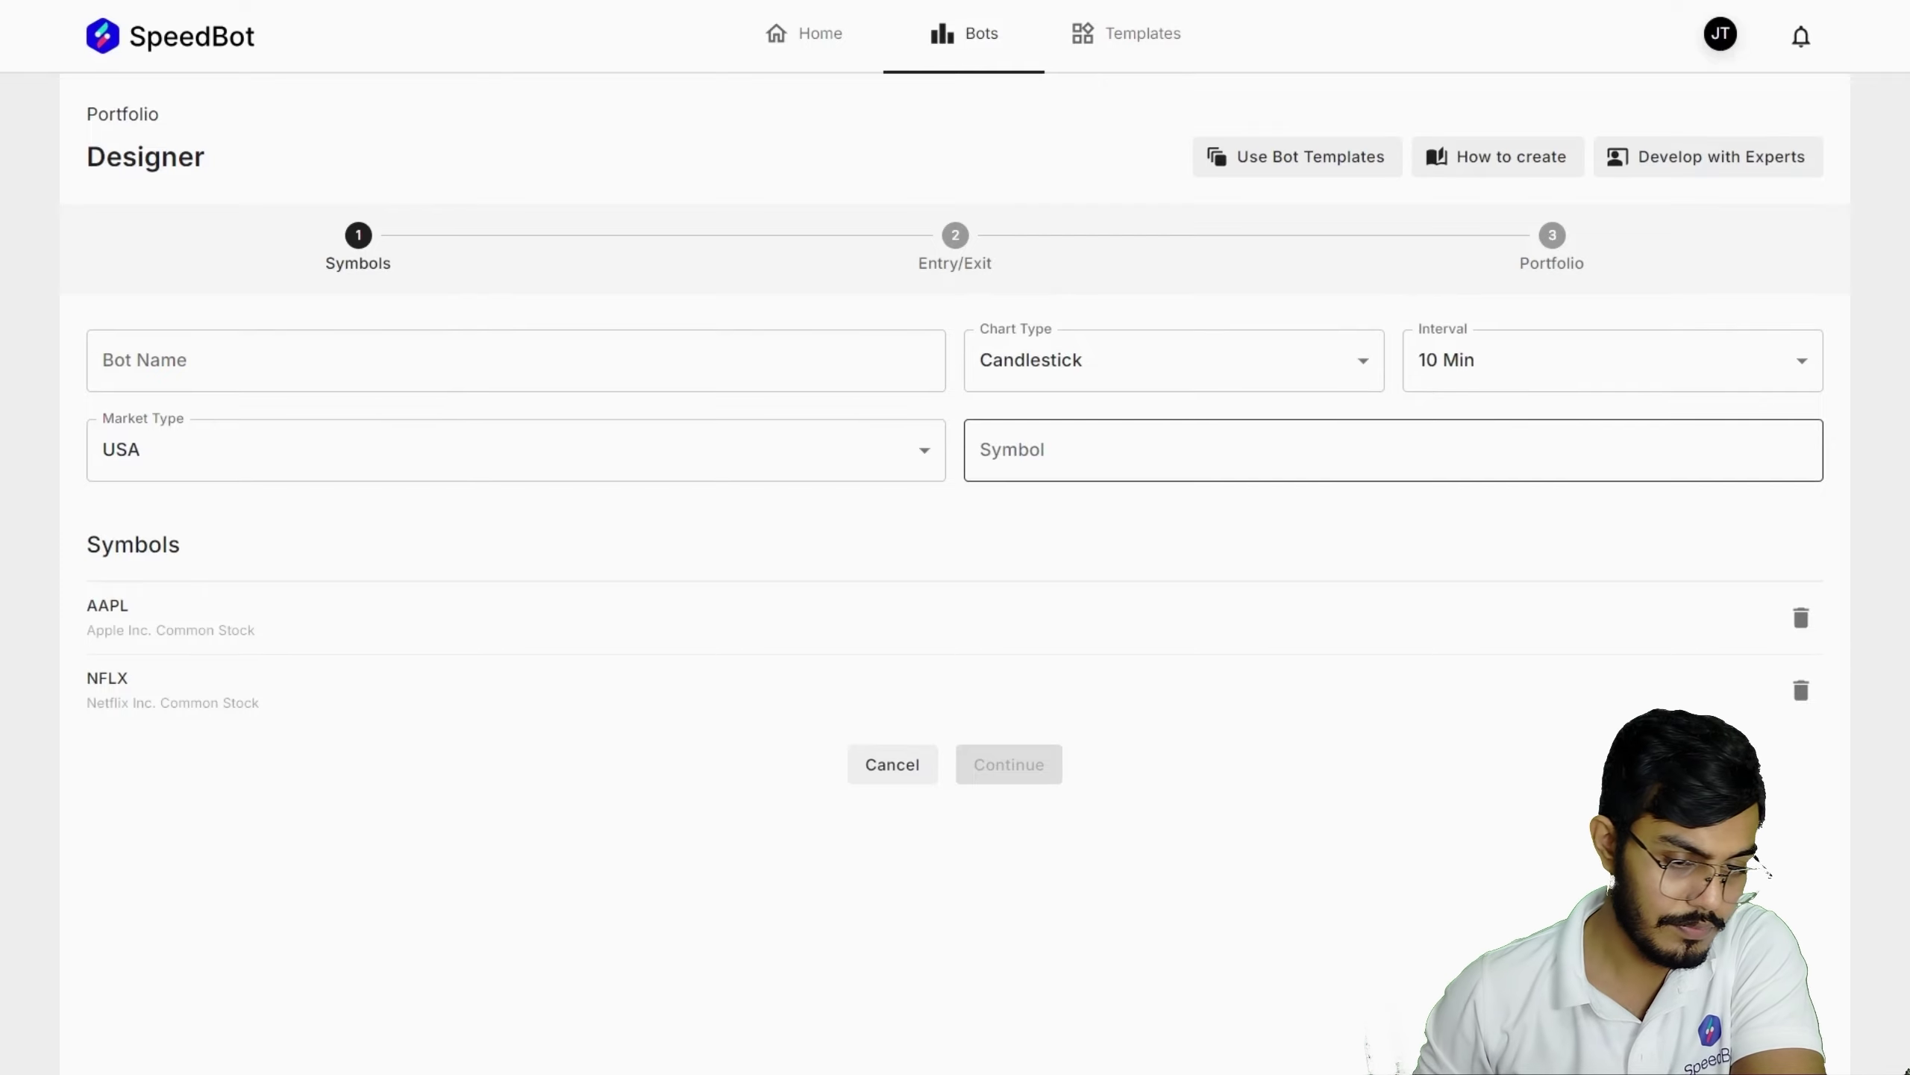
- Leave the equity bot designer, start creating an own option bot and name it "US Index Option"
left_click(944, 45)
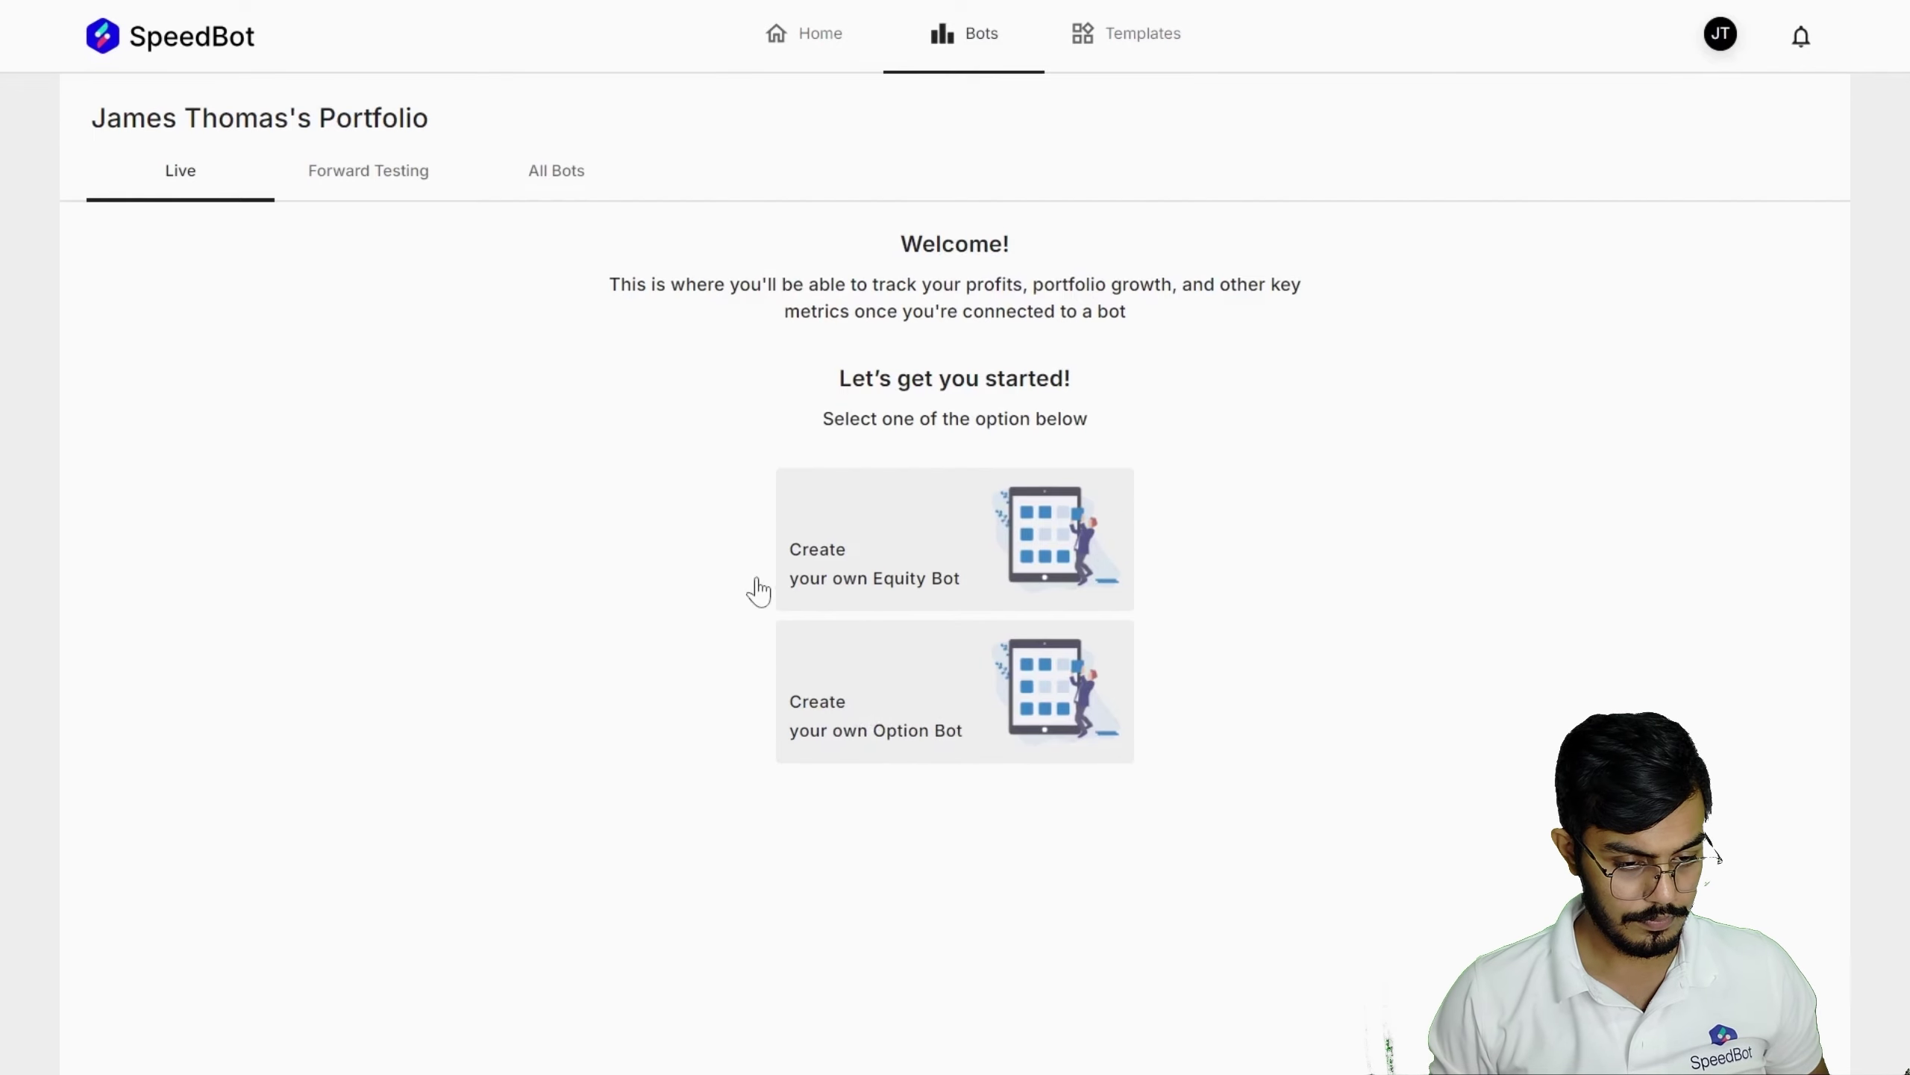
left_click(817, 531)
left_click(414, 244)
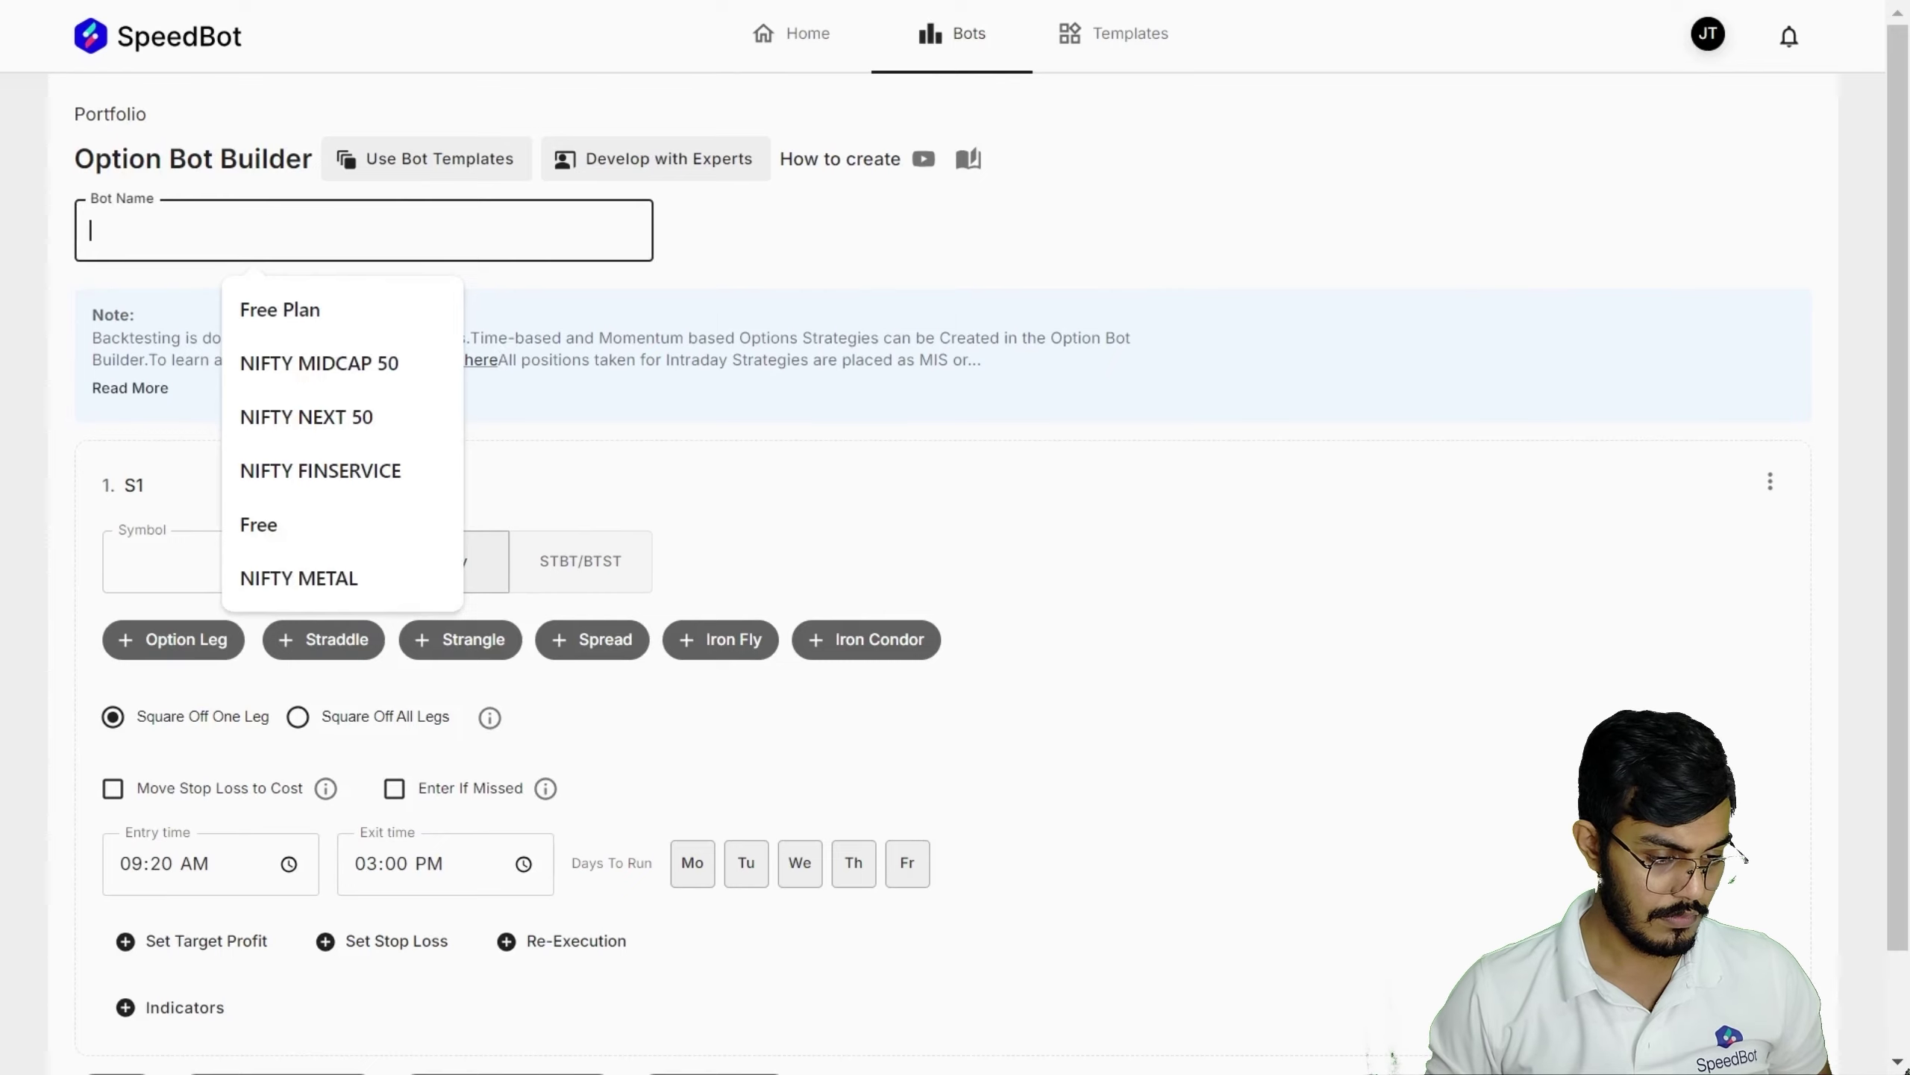
type("US ")
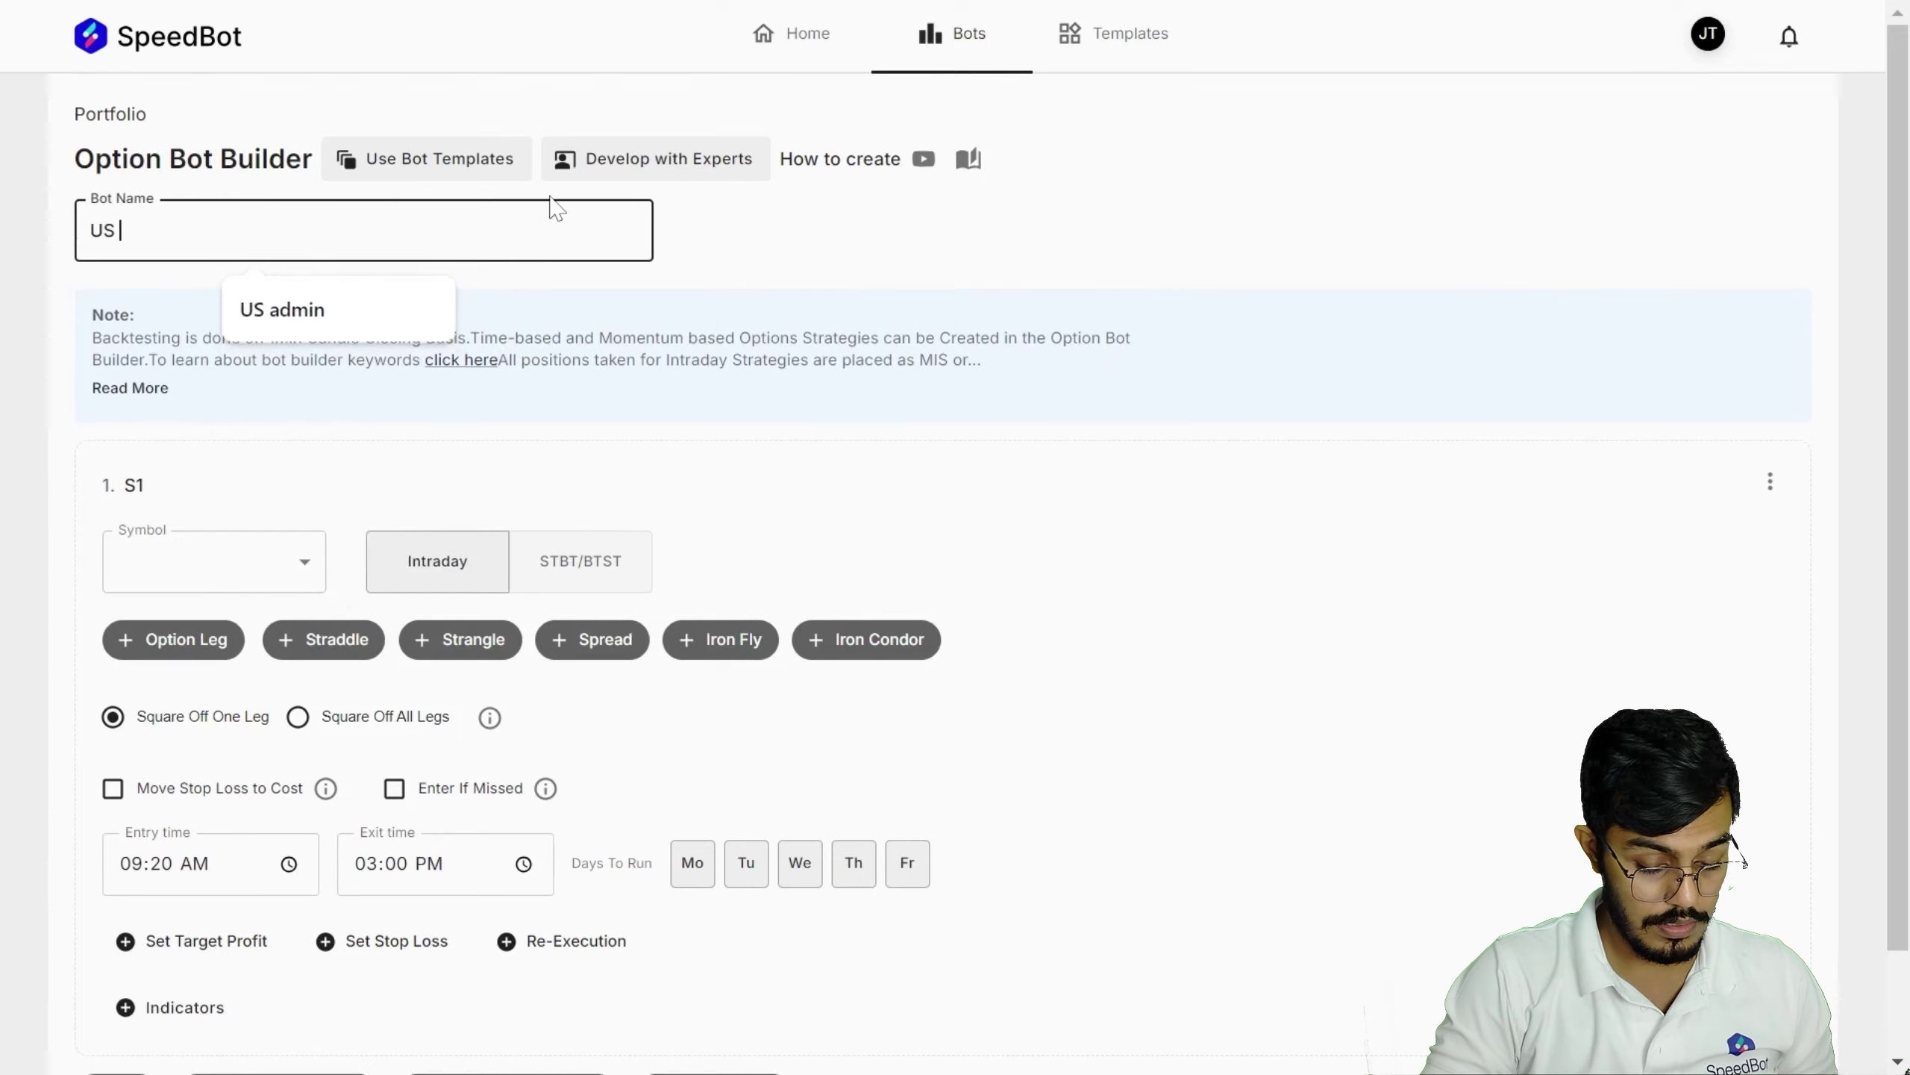
type("In")
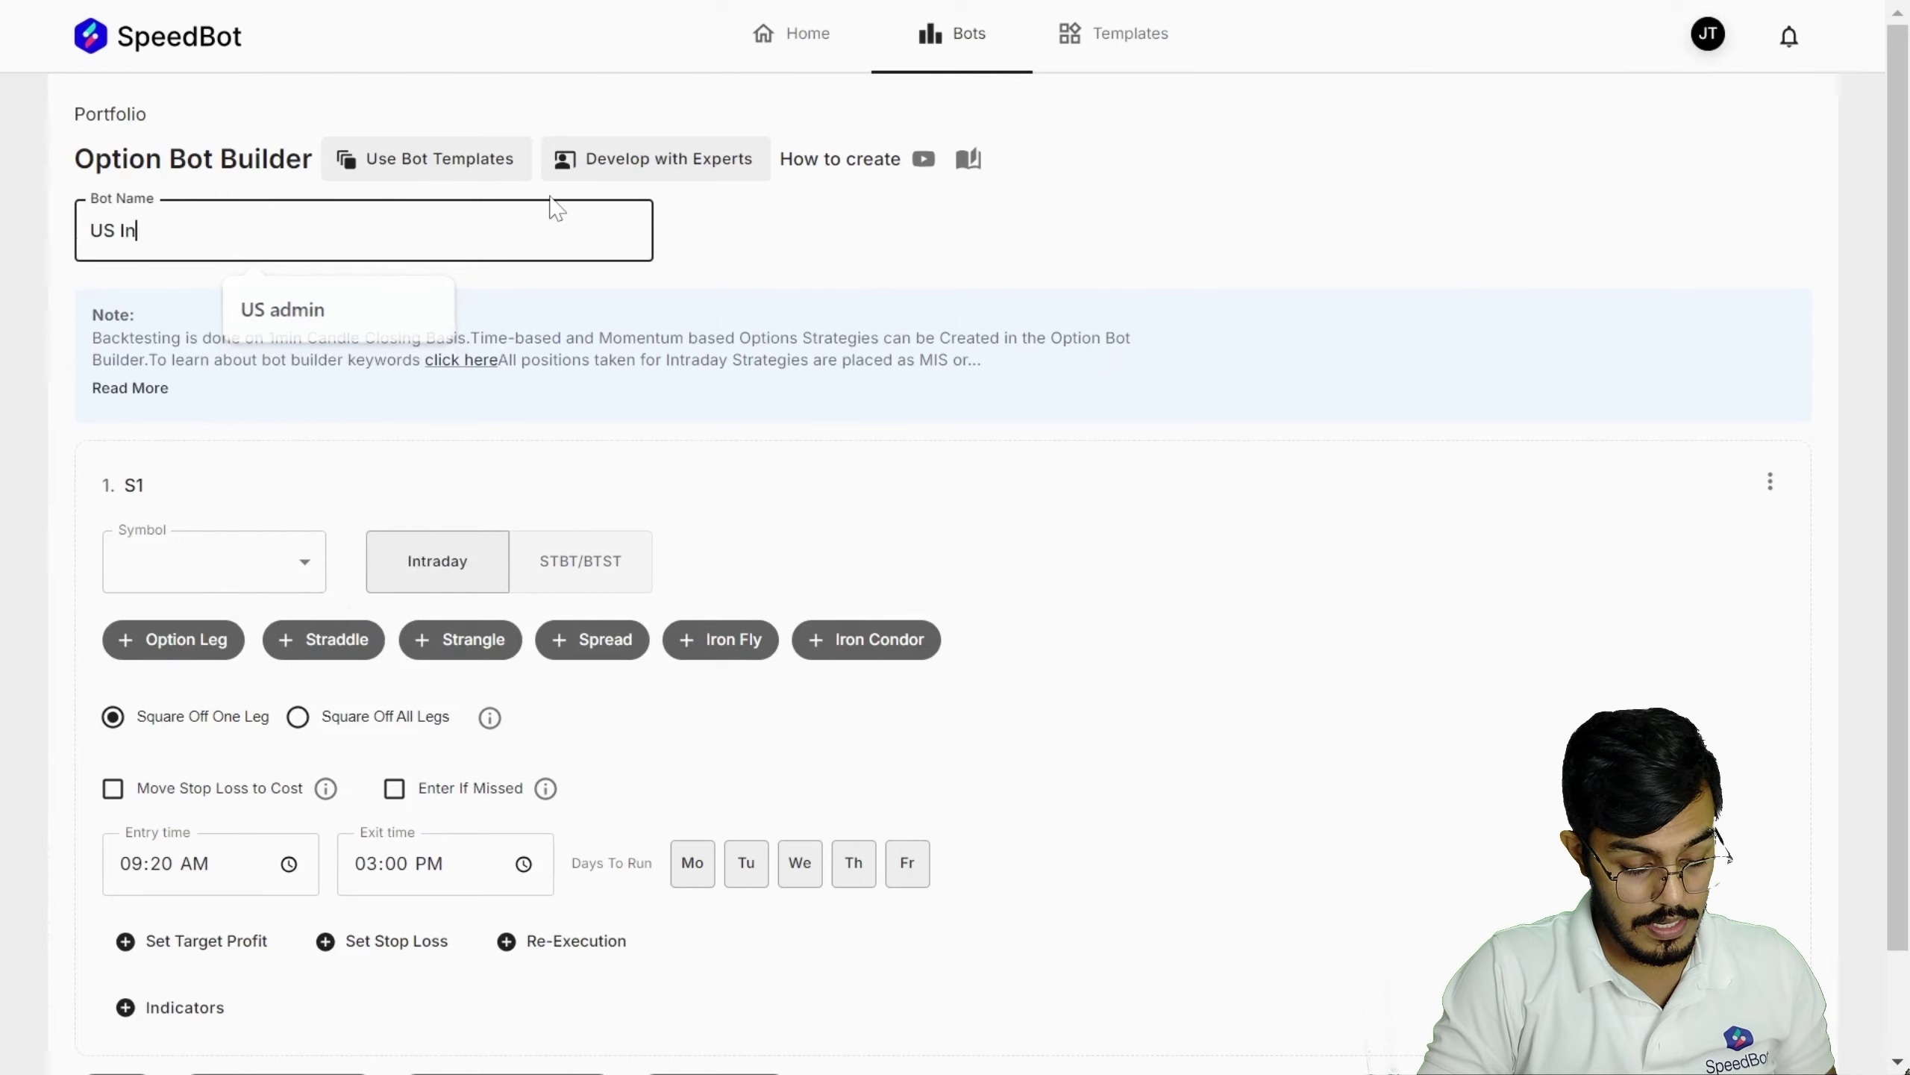
type("dex Option")
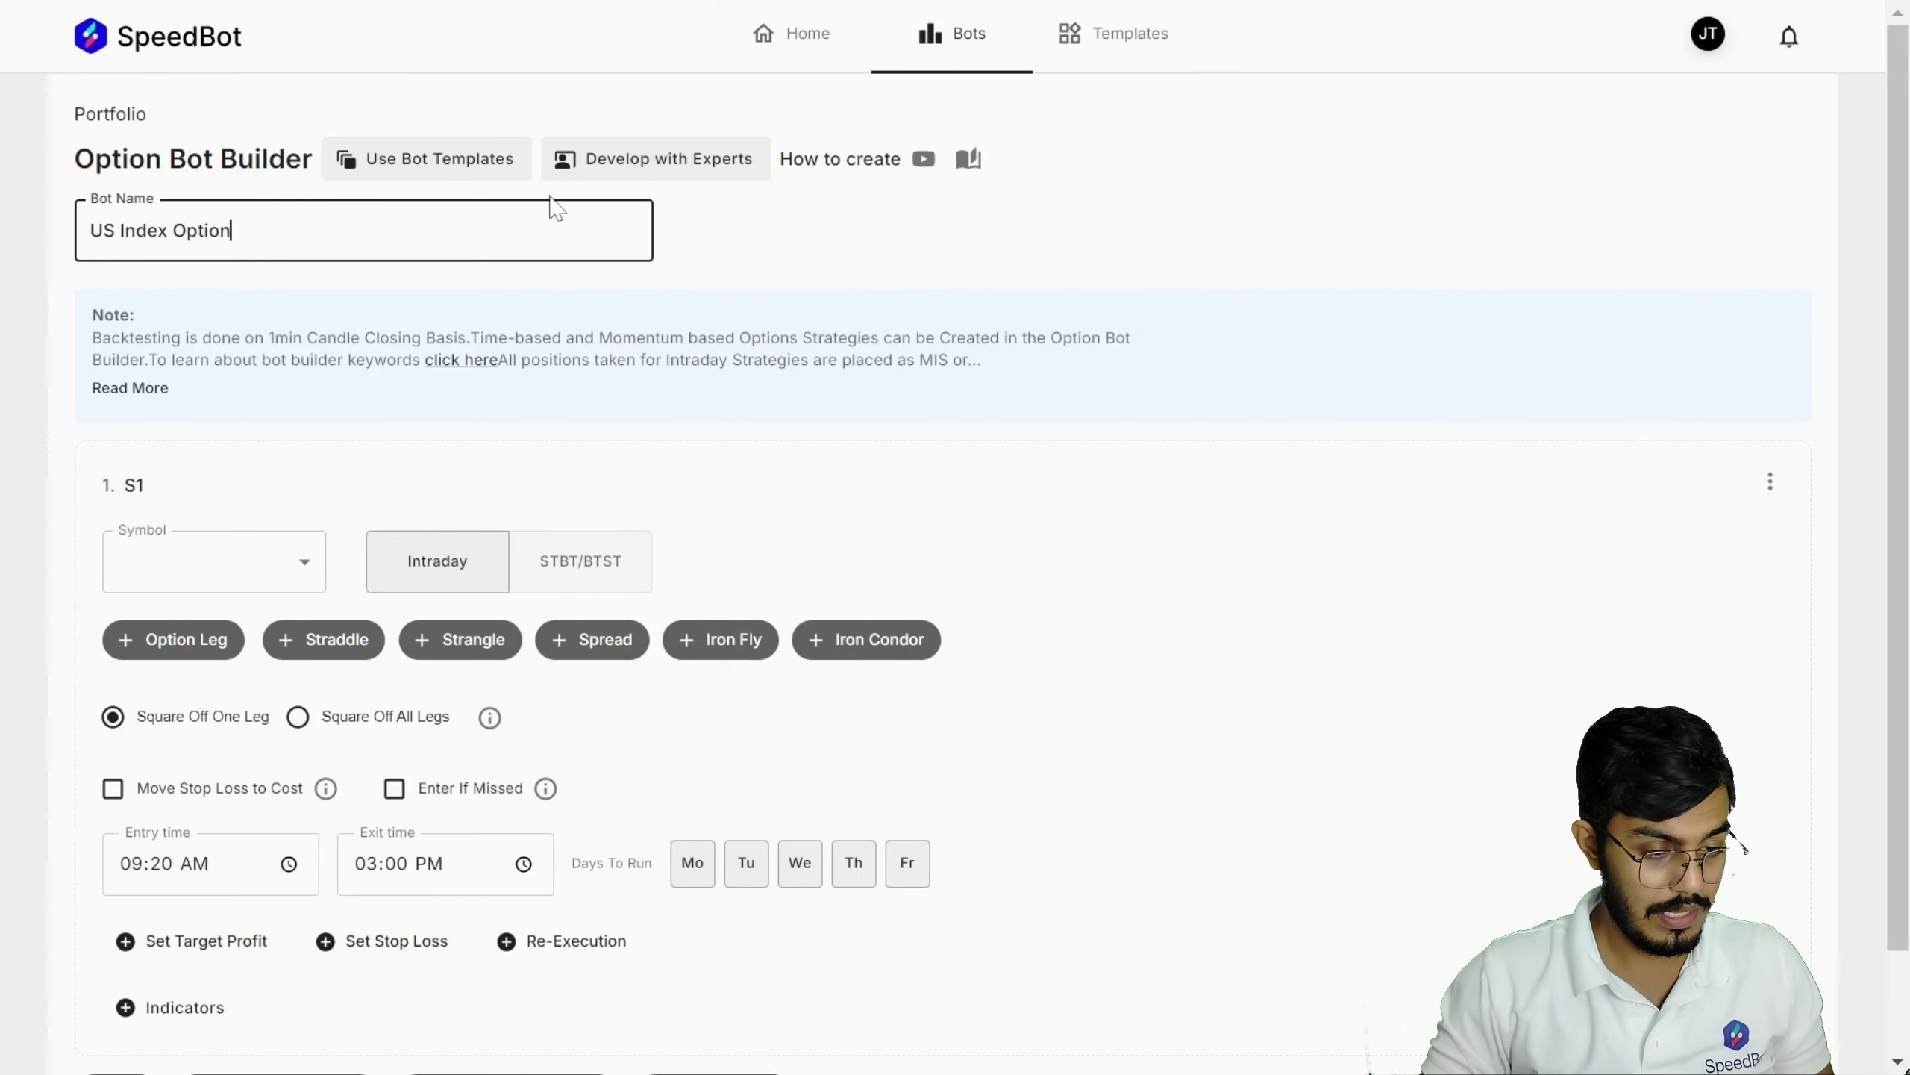
- Set the symbol of set S1 to QQQ and add an option leg to it
scroll(781, 265, "down", 2)
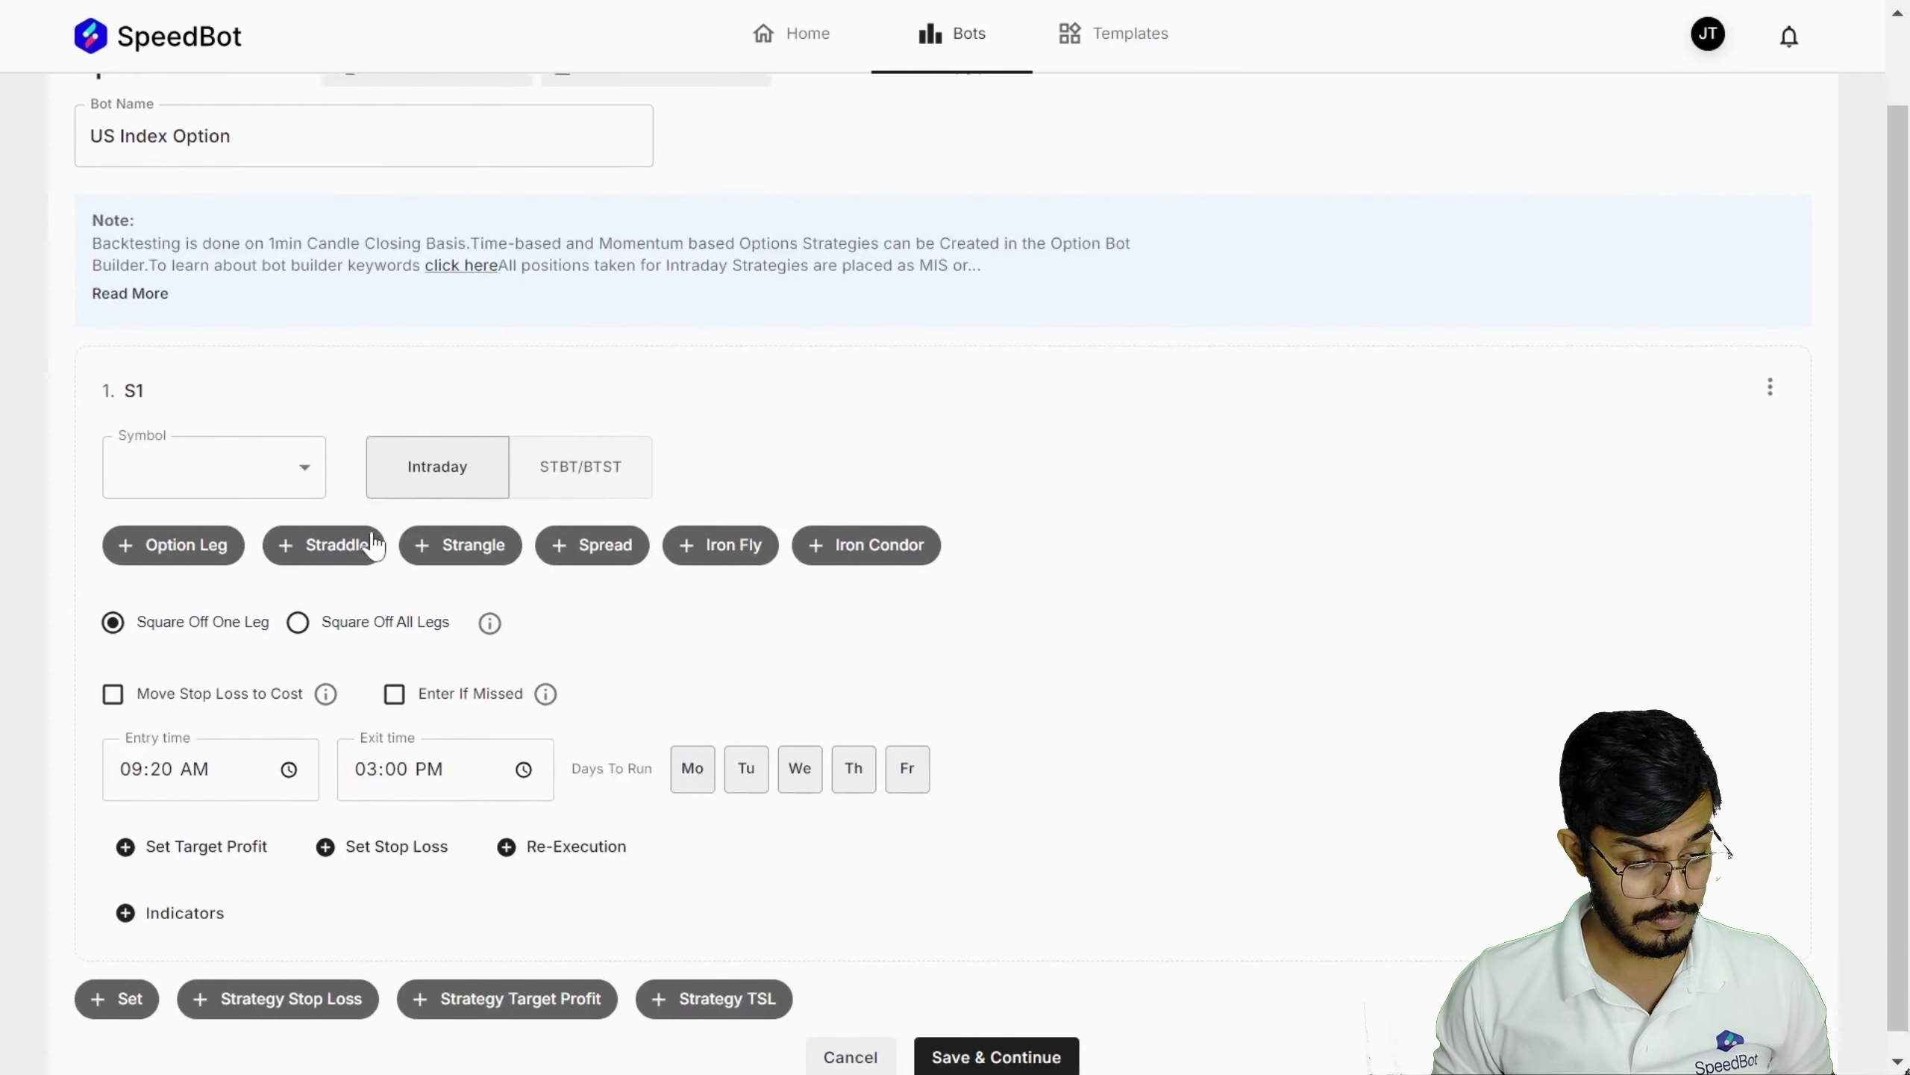
left_click(300, 444)
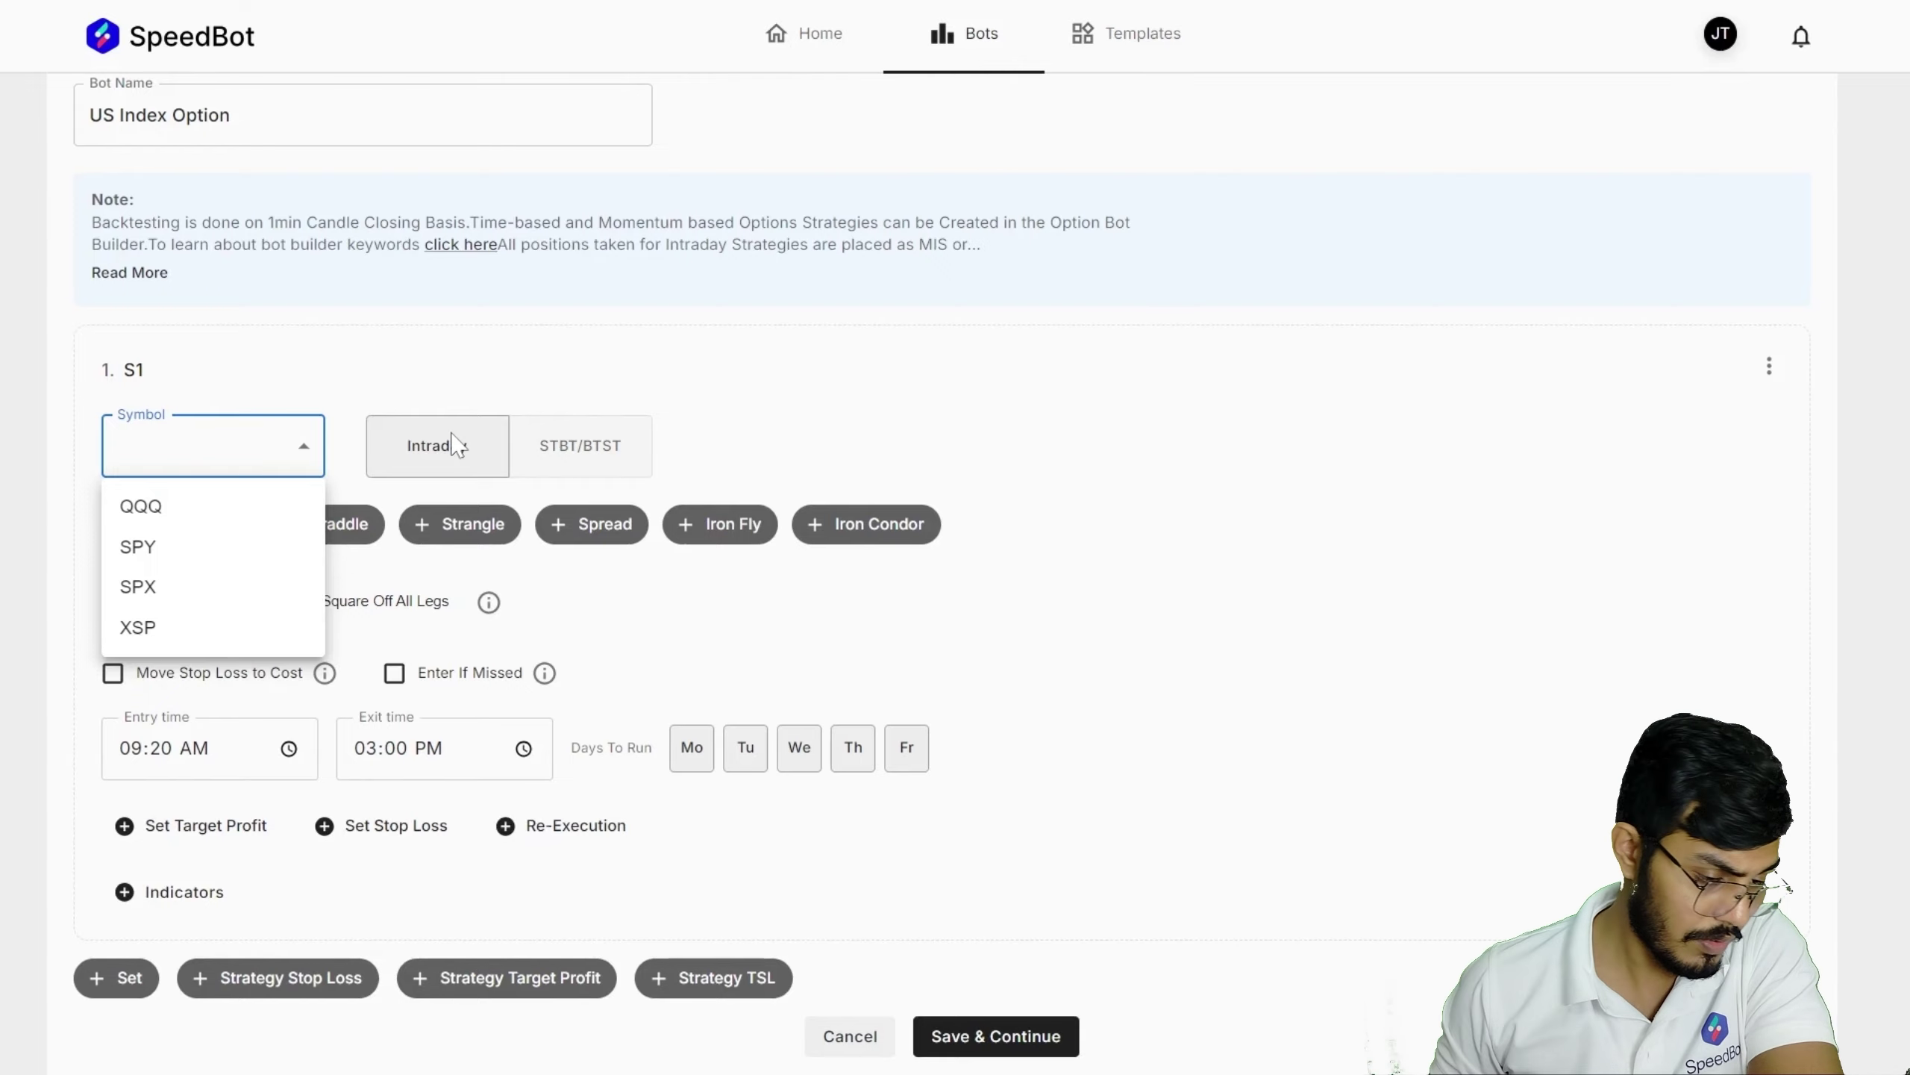
left_click(265, 505)
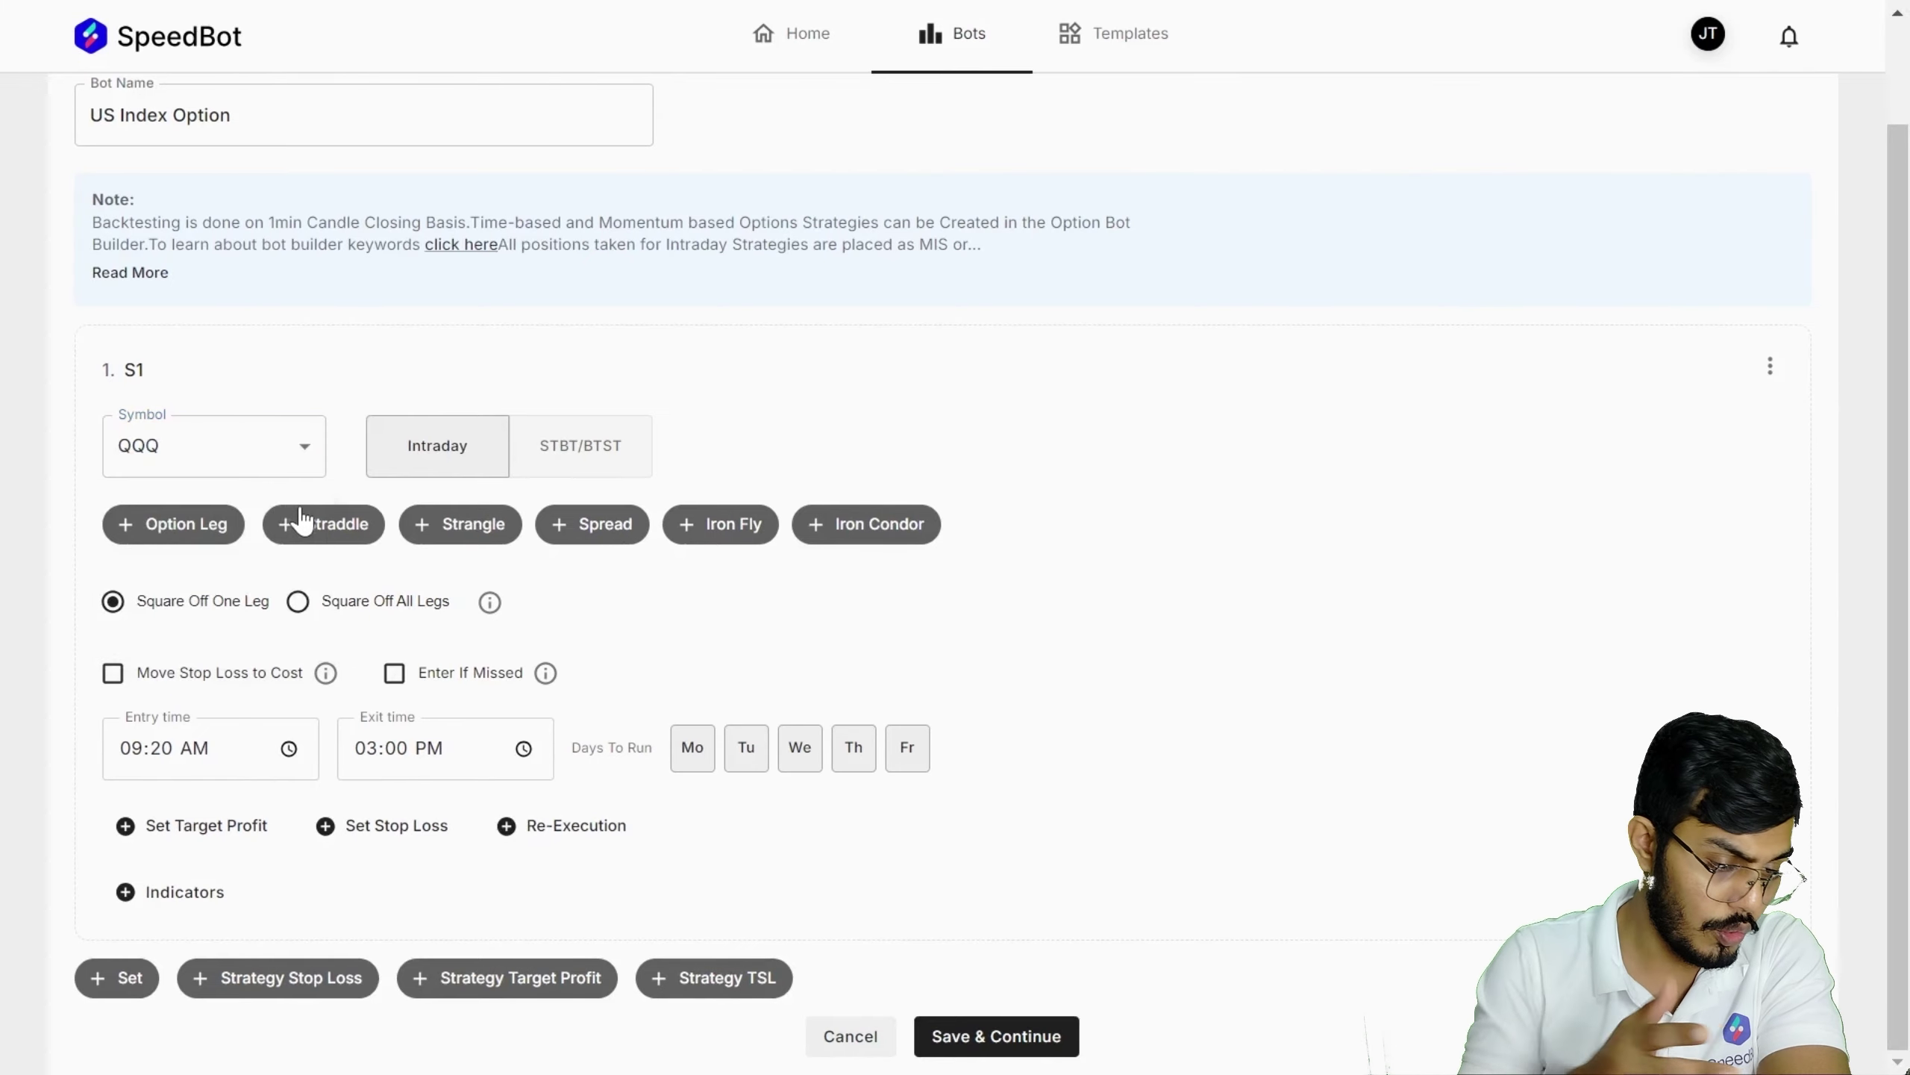
left_click(188, 525)
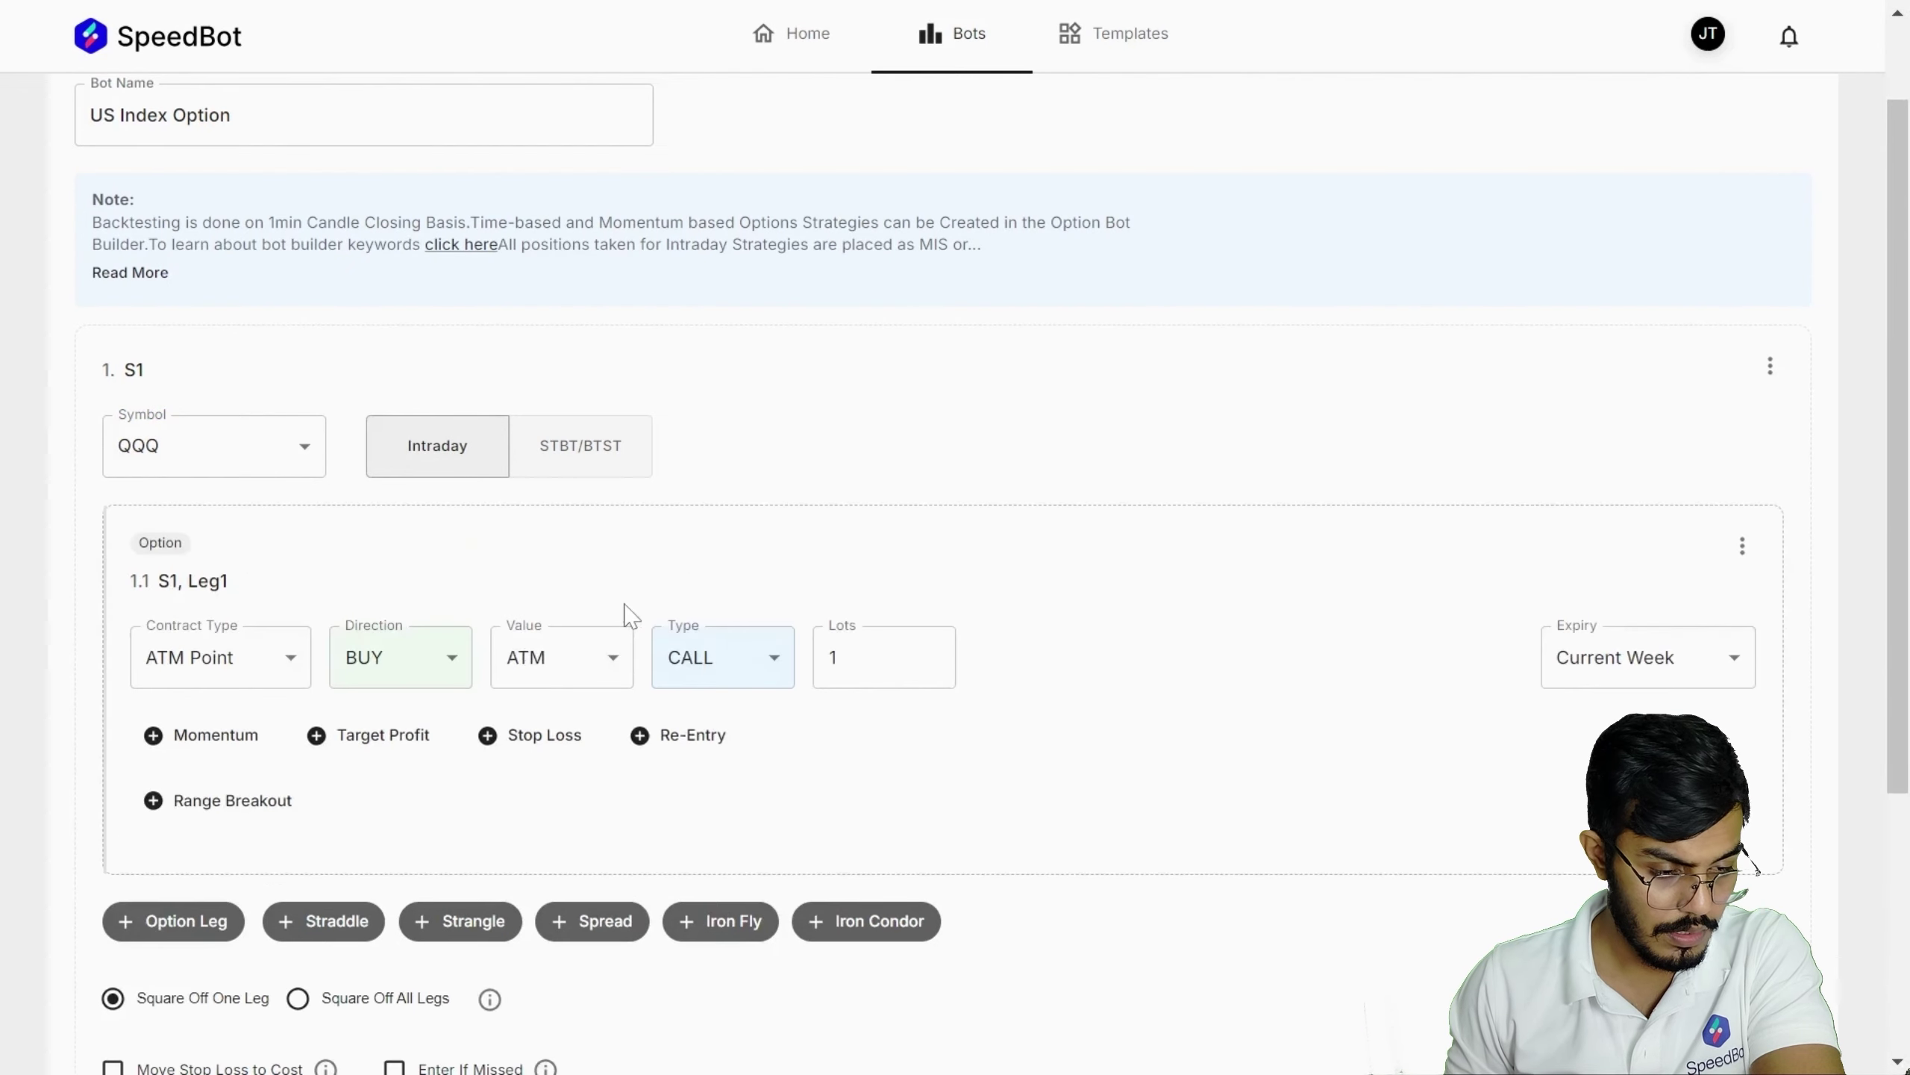
- Examine the leg's settings and expiry choices, plus the set's timing, target, stop loss and indicator options
scroll(393, 629, "down", 1)
scroll(393, 629, "down", 2)
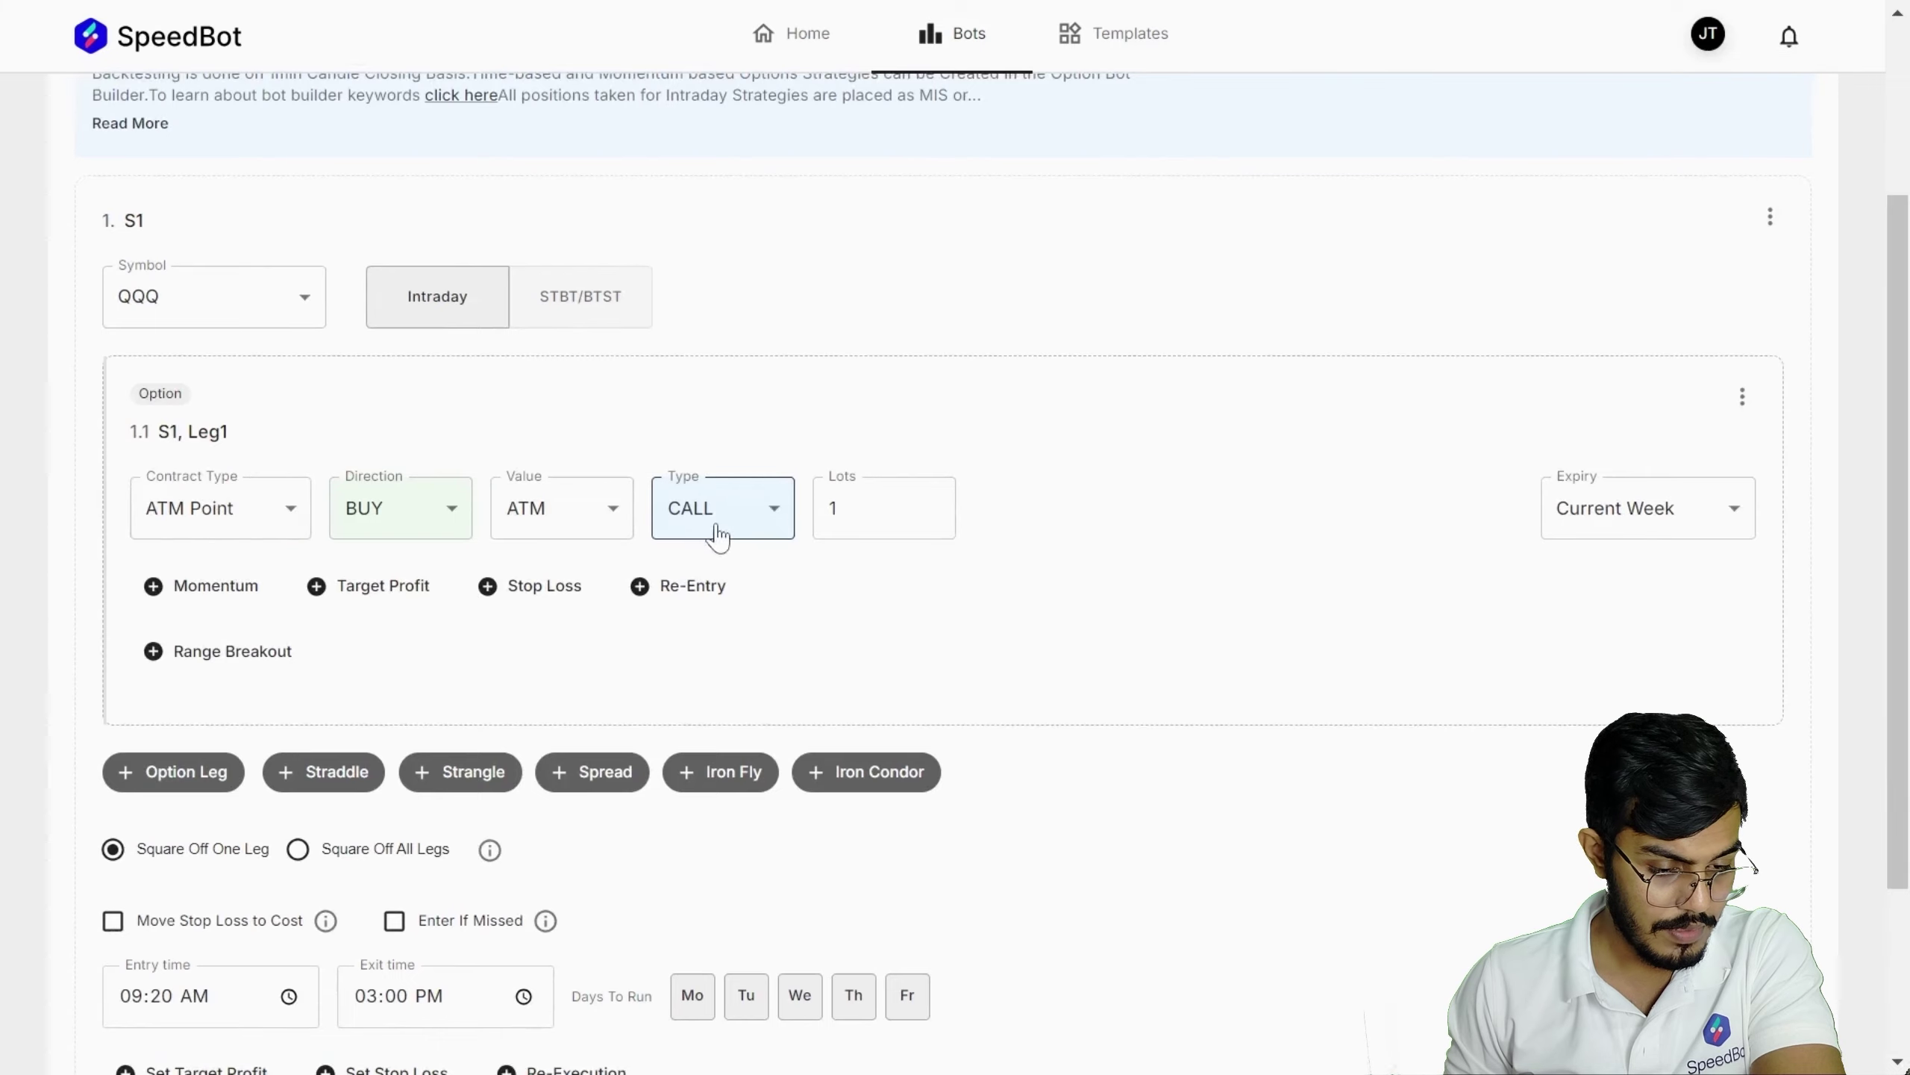
left_click(1622, 513)
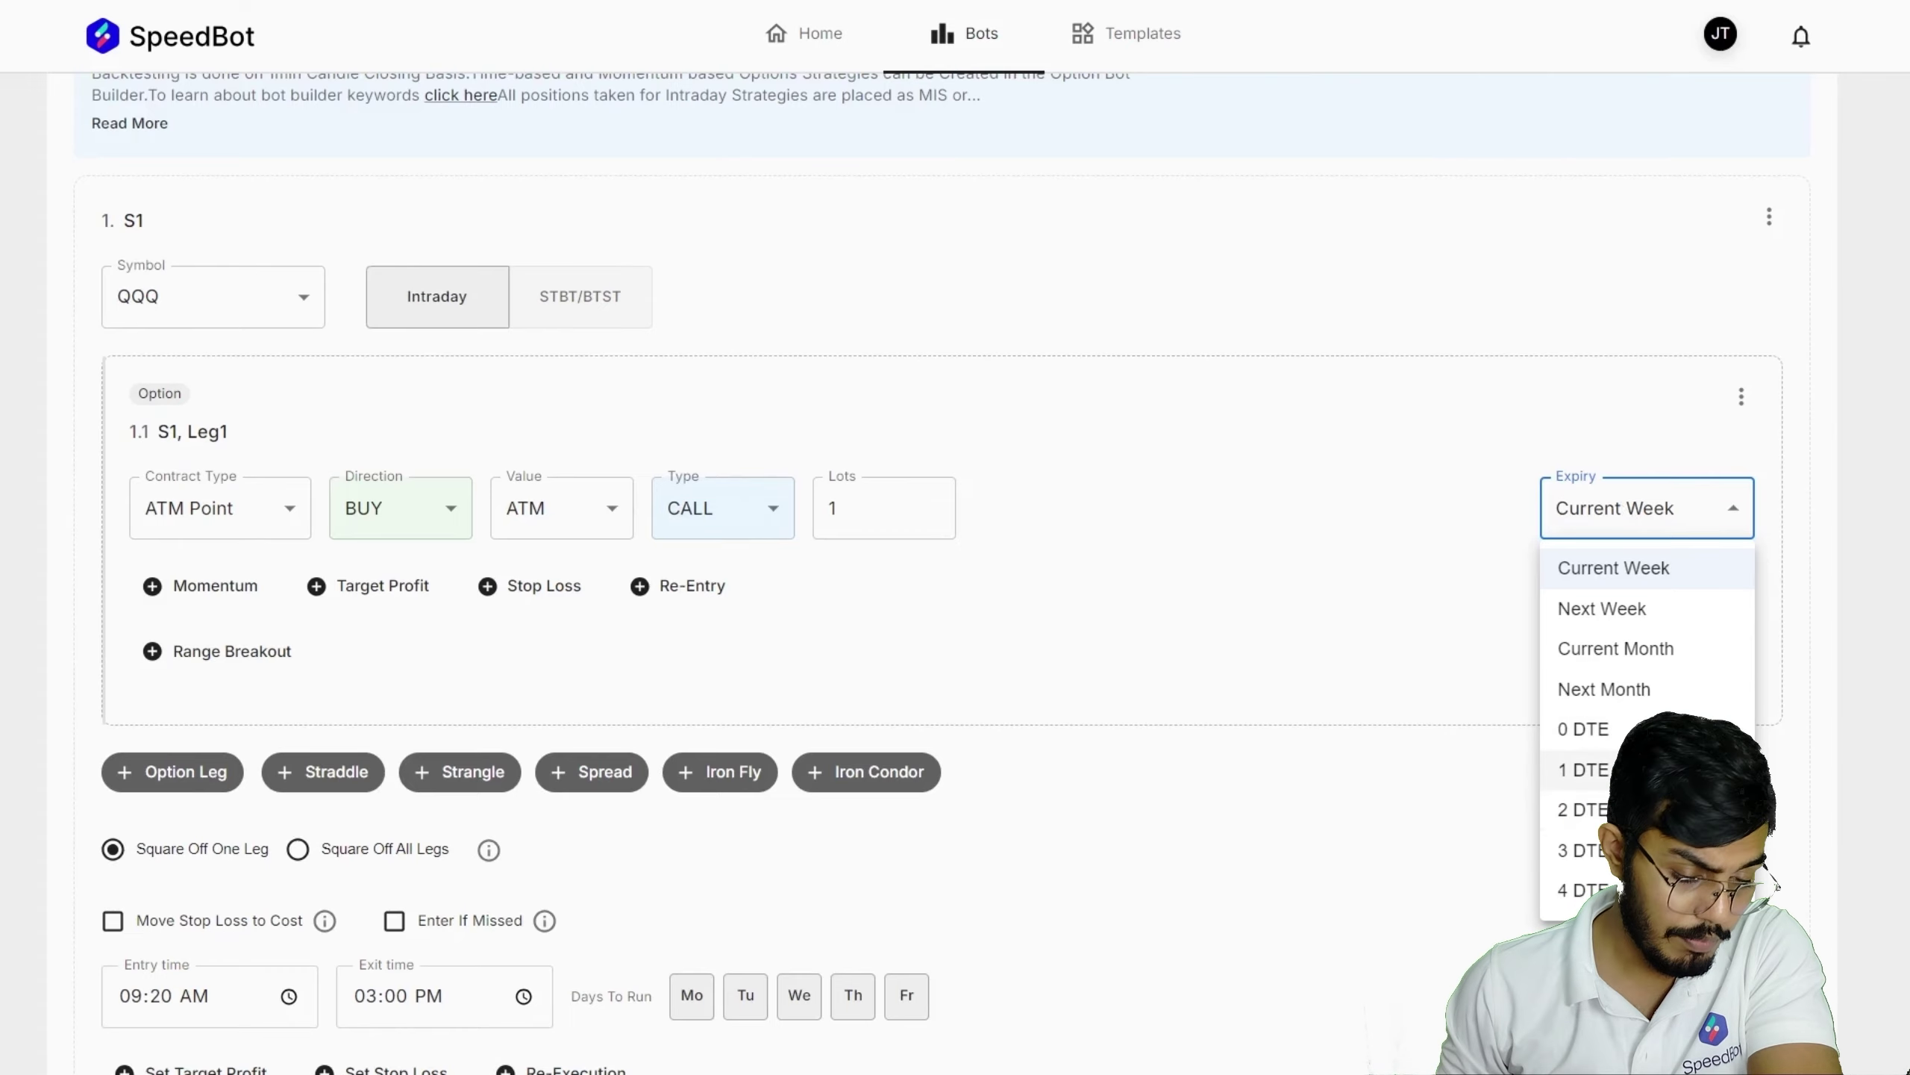
left_click(1080, 692)
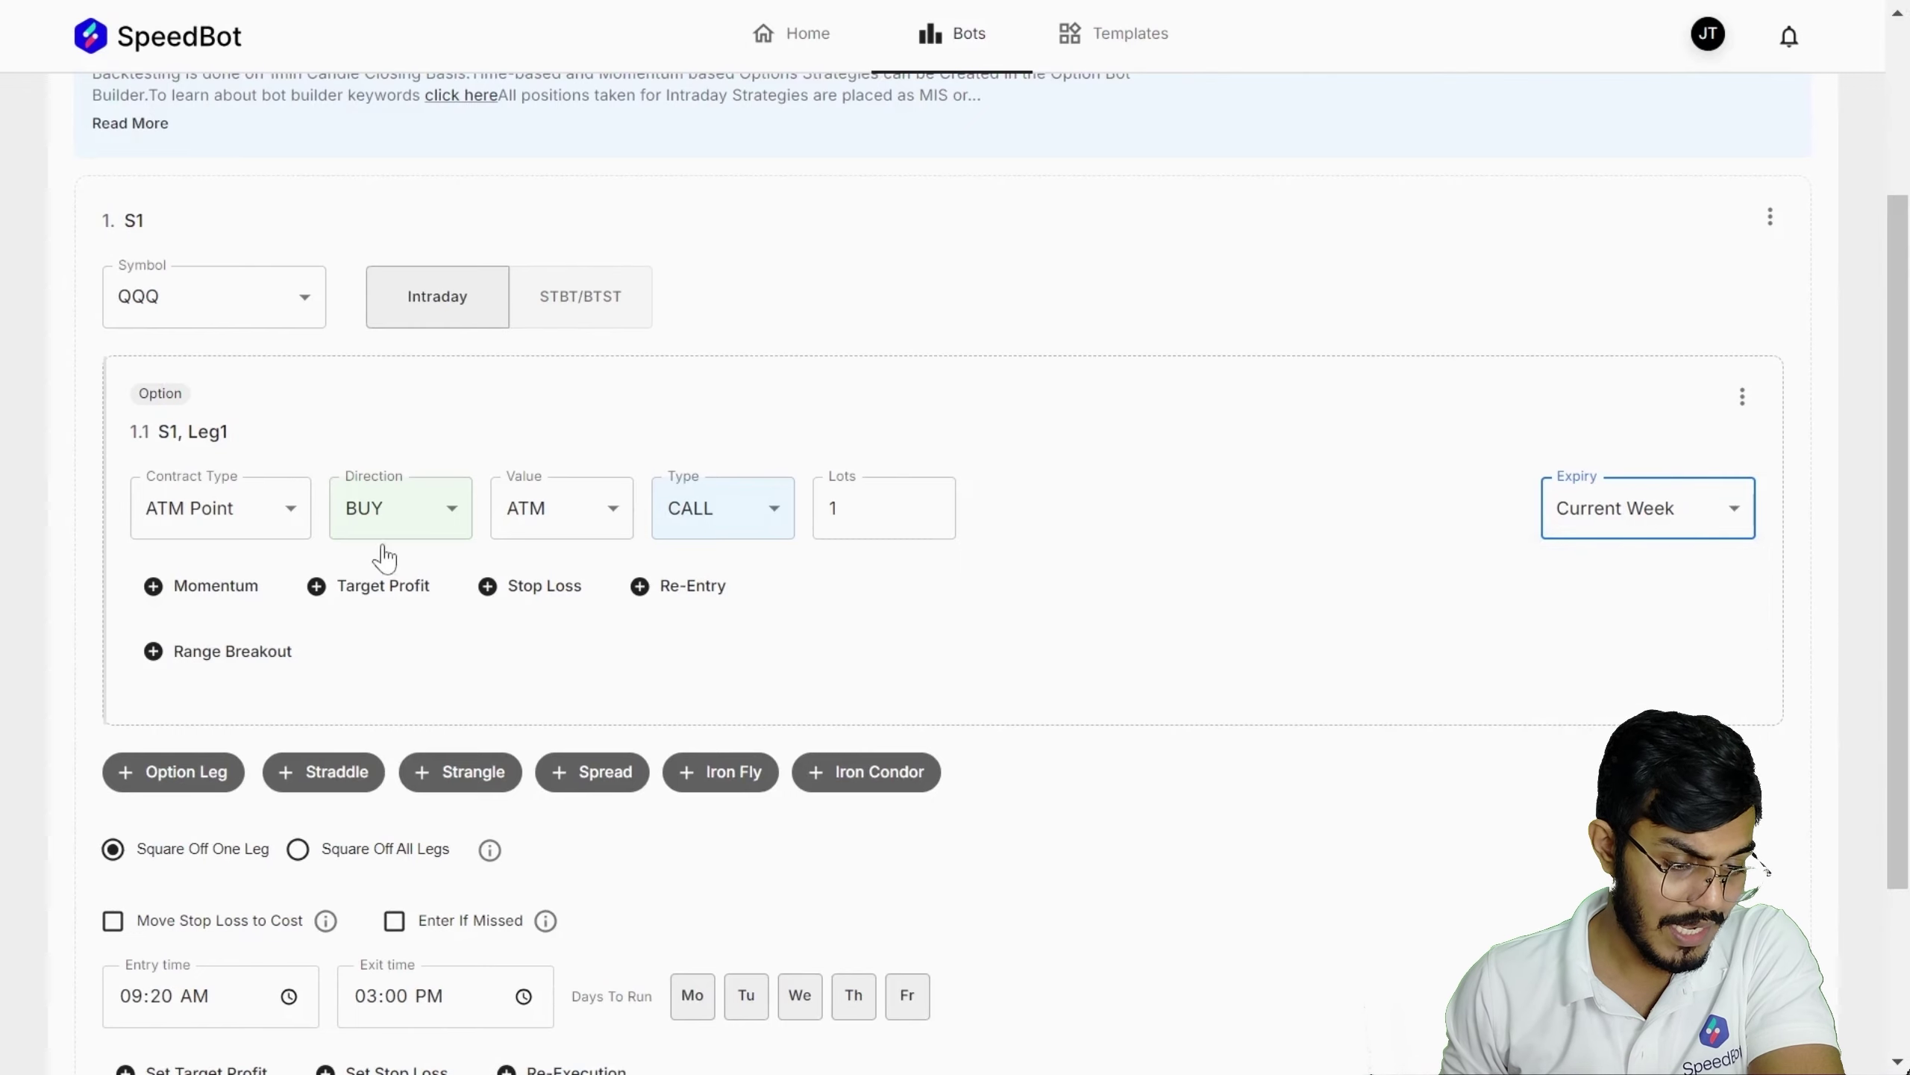
left_click(944, 611)
scroll(944, 612, "down", 3)
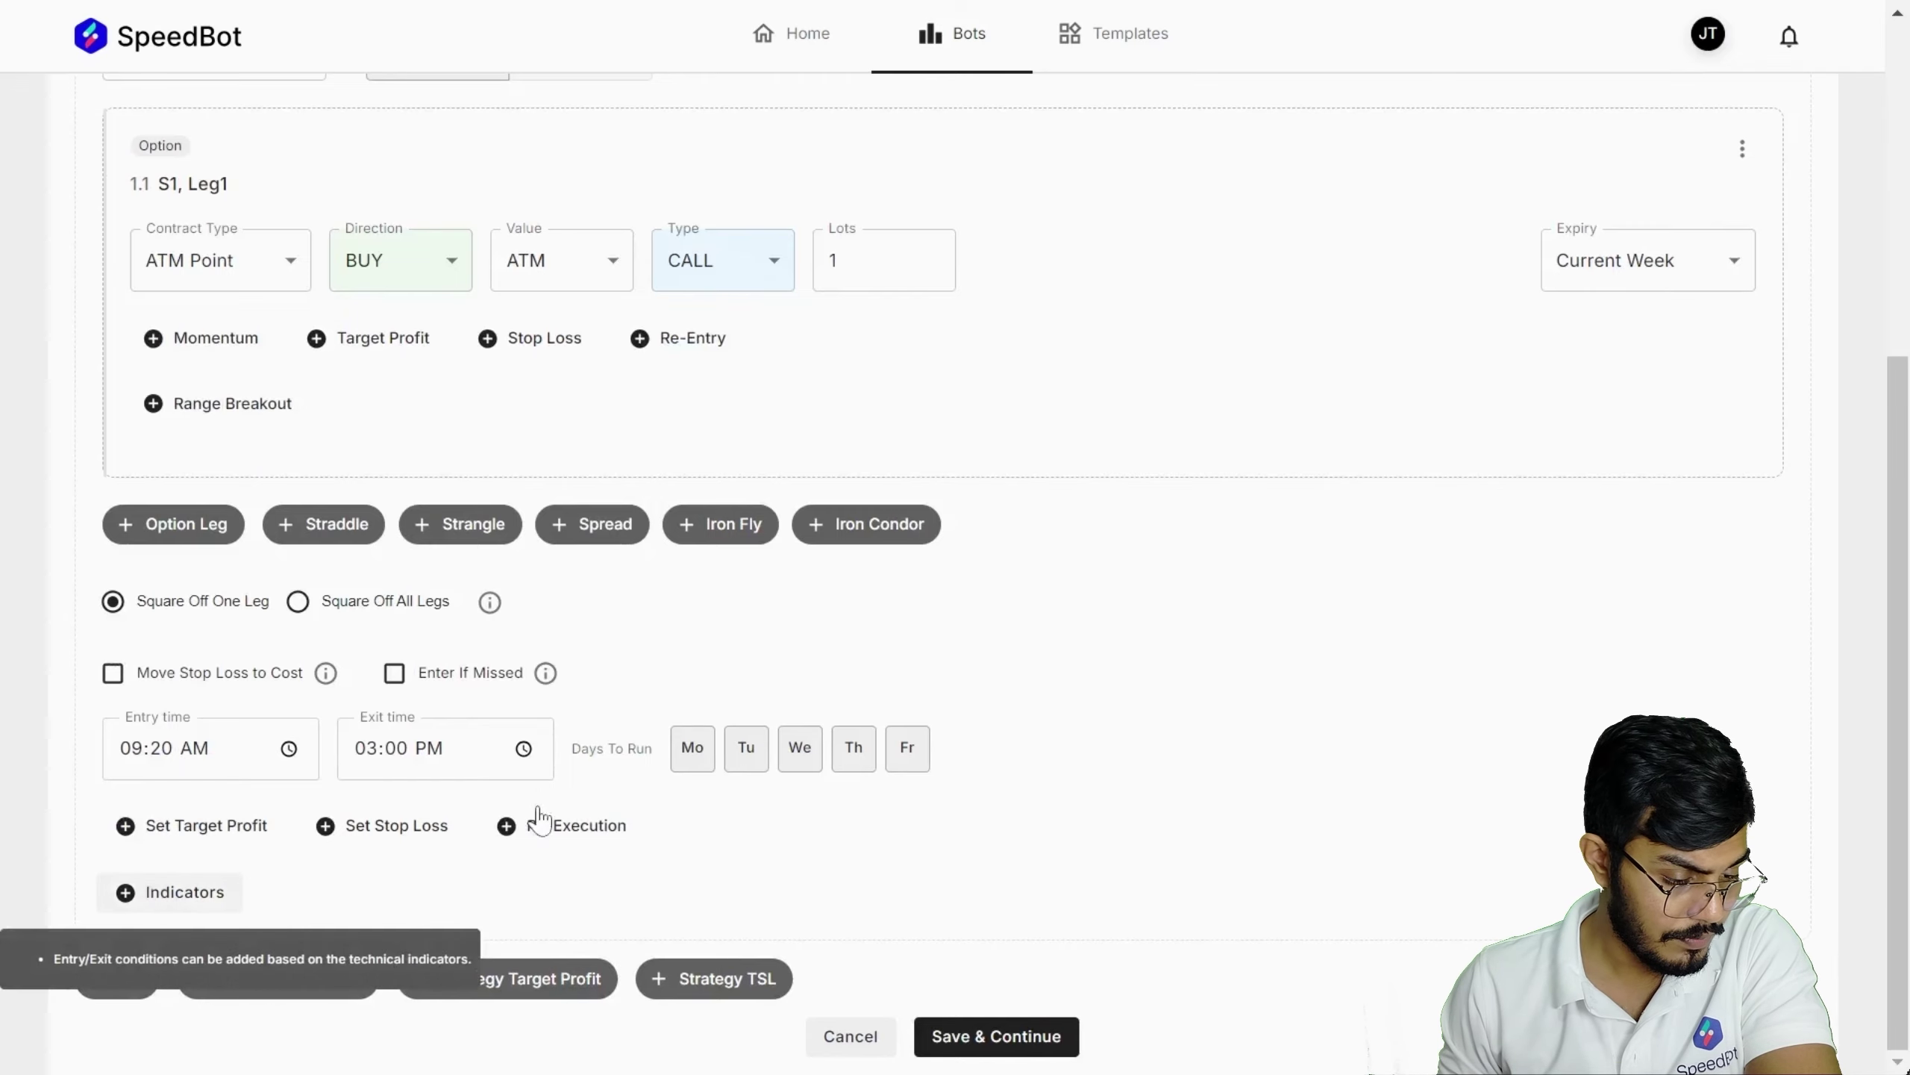
scroll(627, 786, "up", 6)
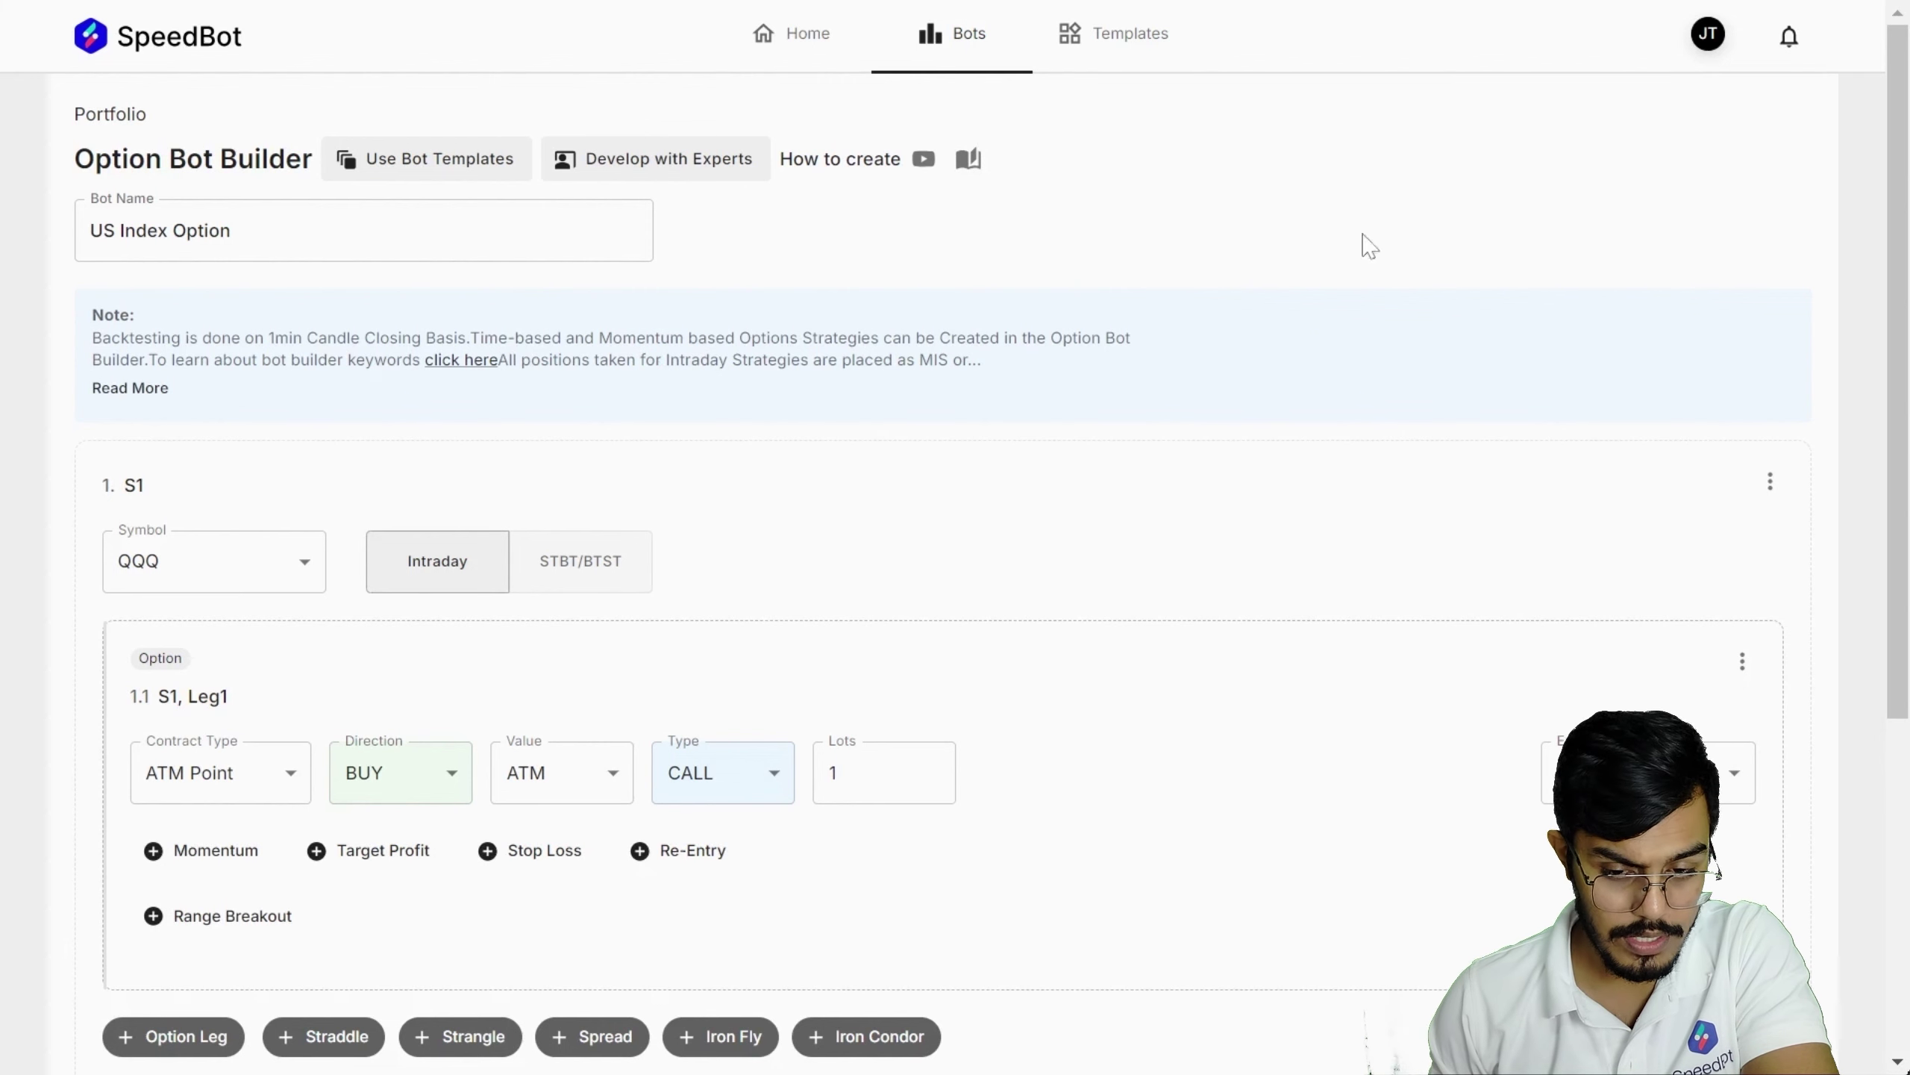
- Open the form for adding a new broker from the account's broker settings and show the selectable brokers
left_click(1704, 35)
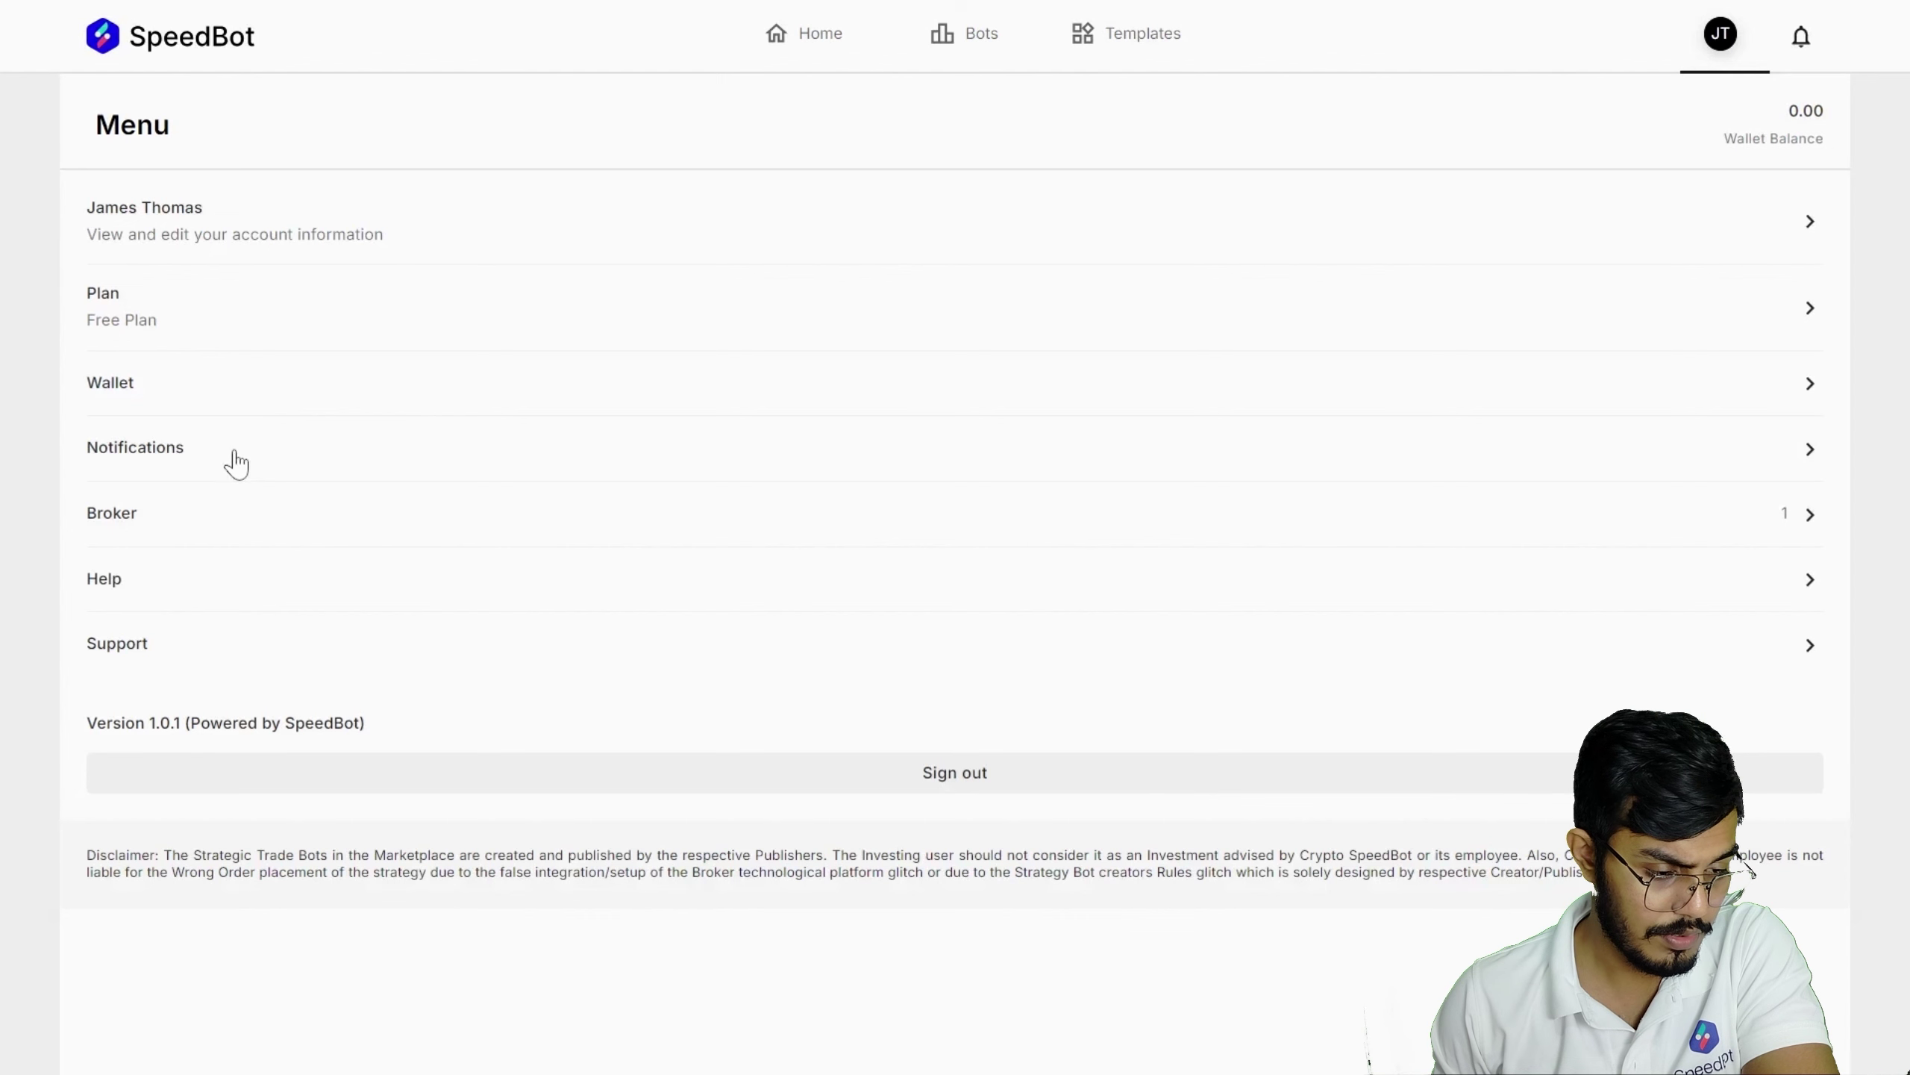
left_click(167, 514)
left_click(293, 341)
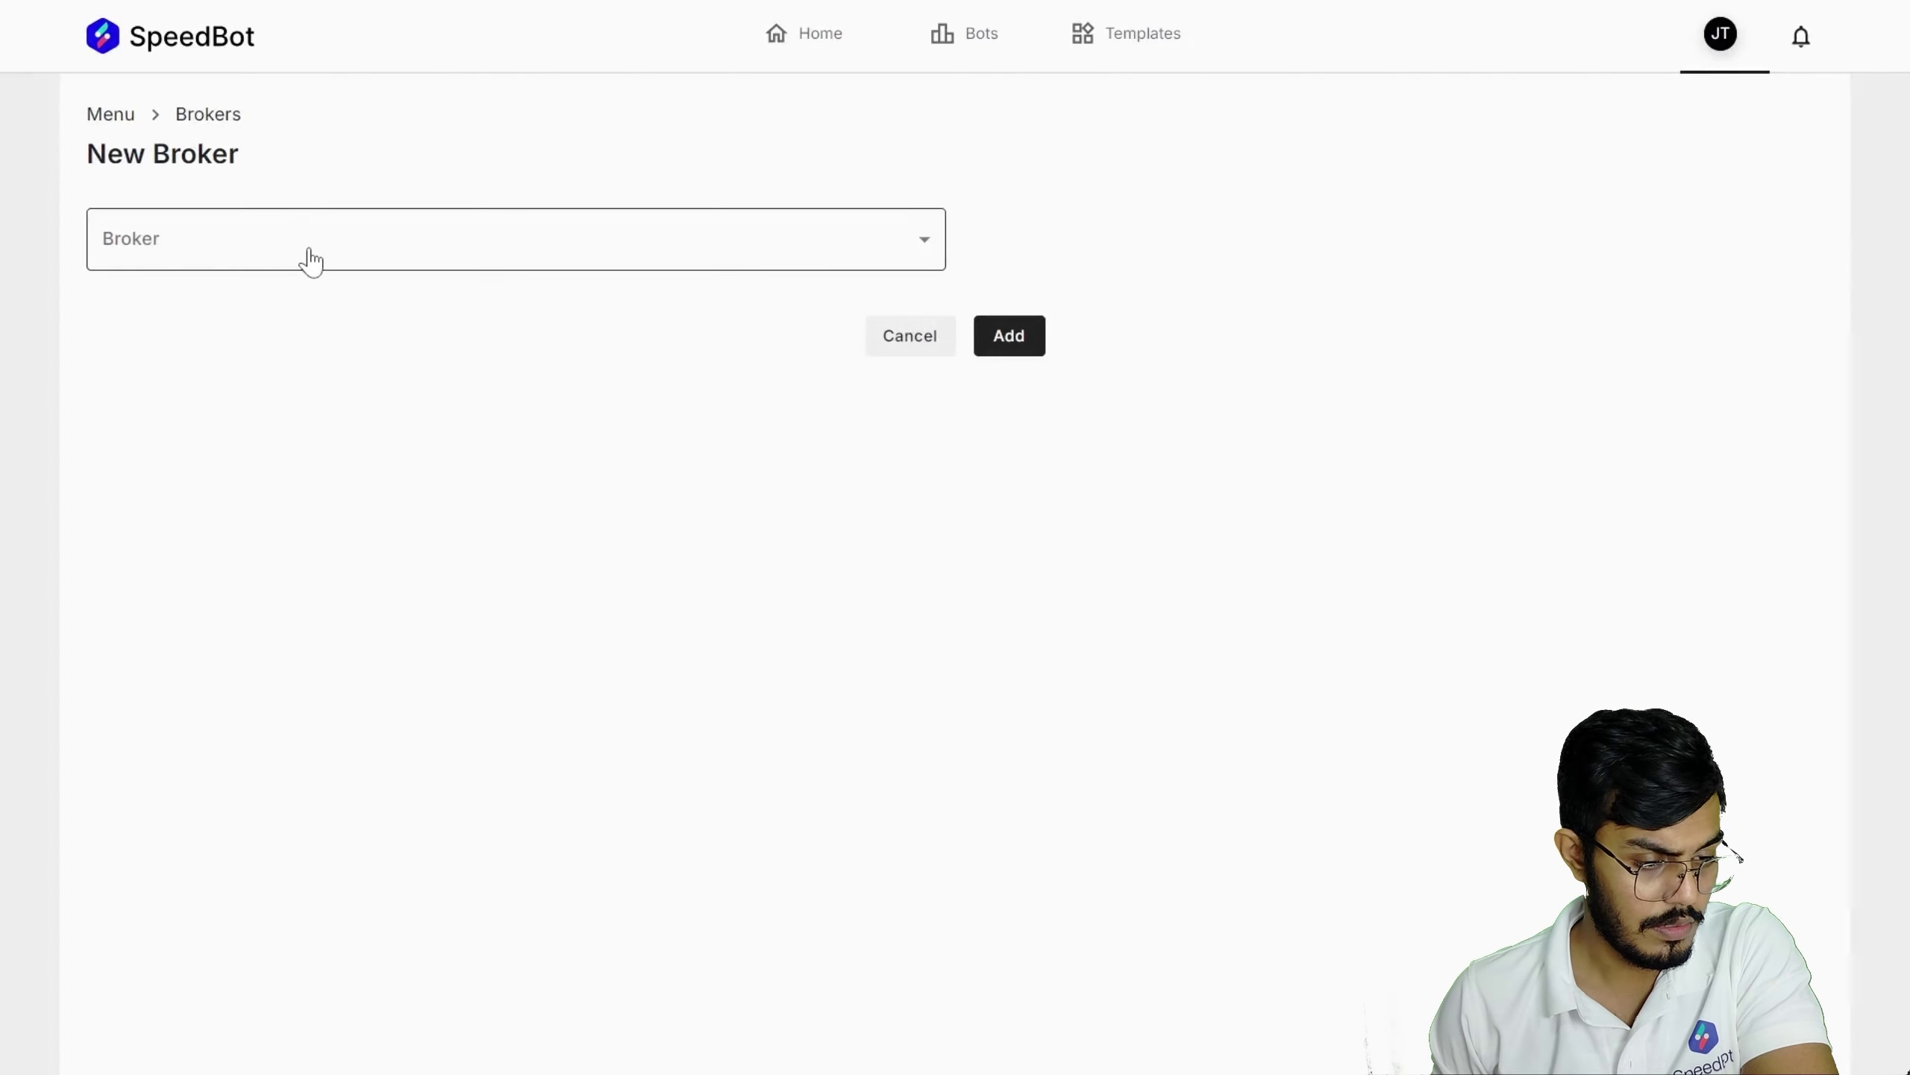
left_click(311, 262)
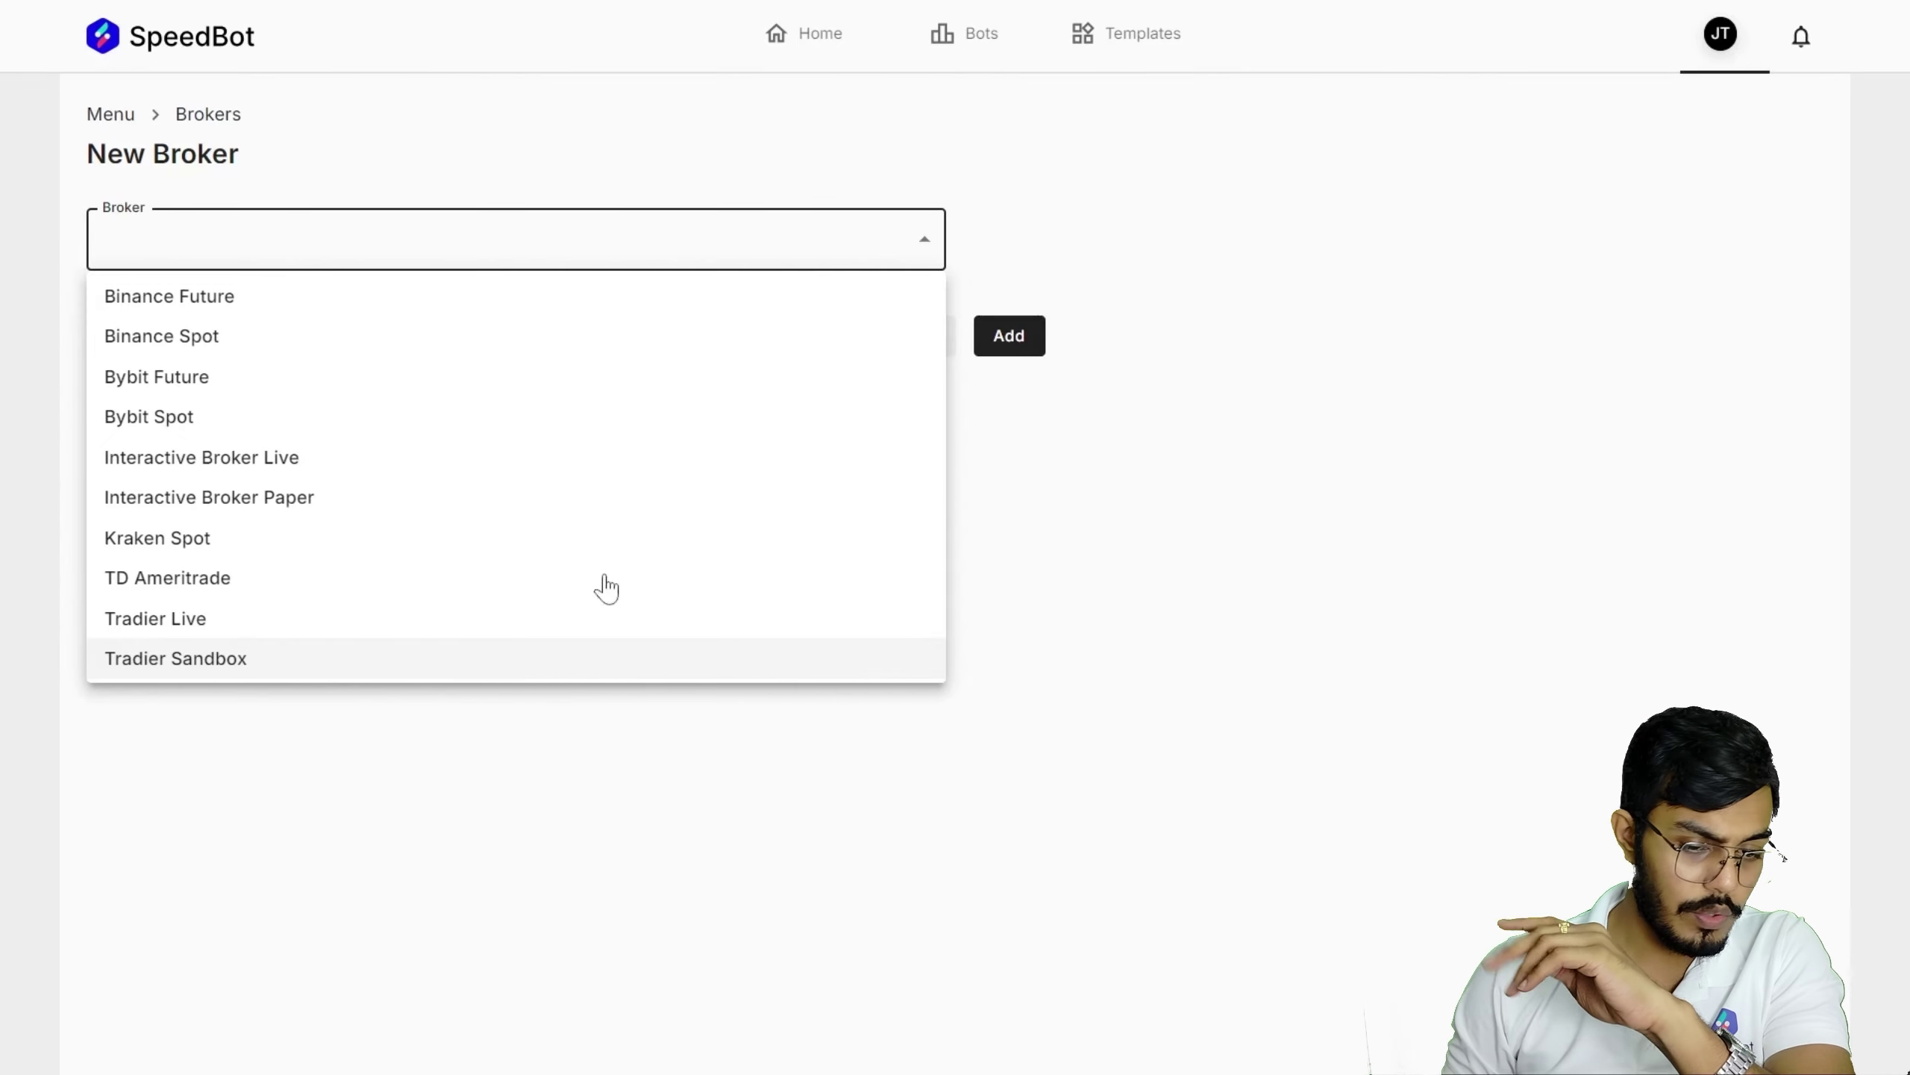
- Leave the new broker form without adding a broker and sign out of the US account
left_click(1621, 265)
left_click(1725, 61)
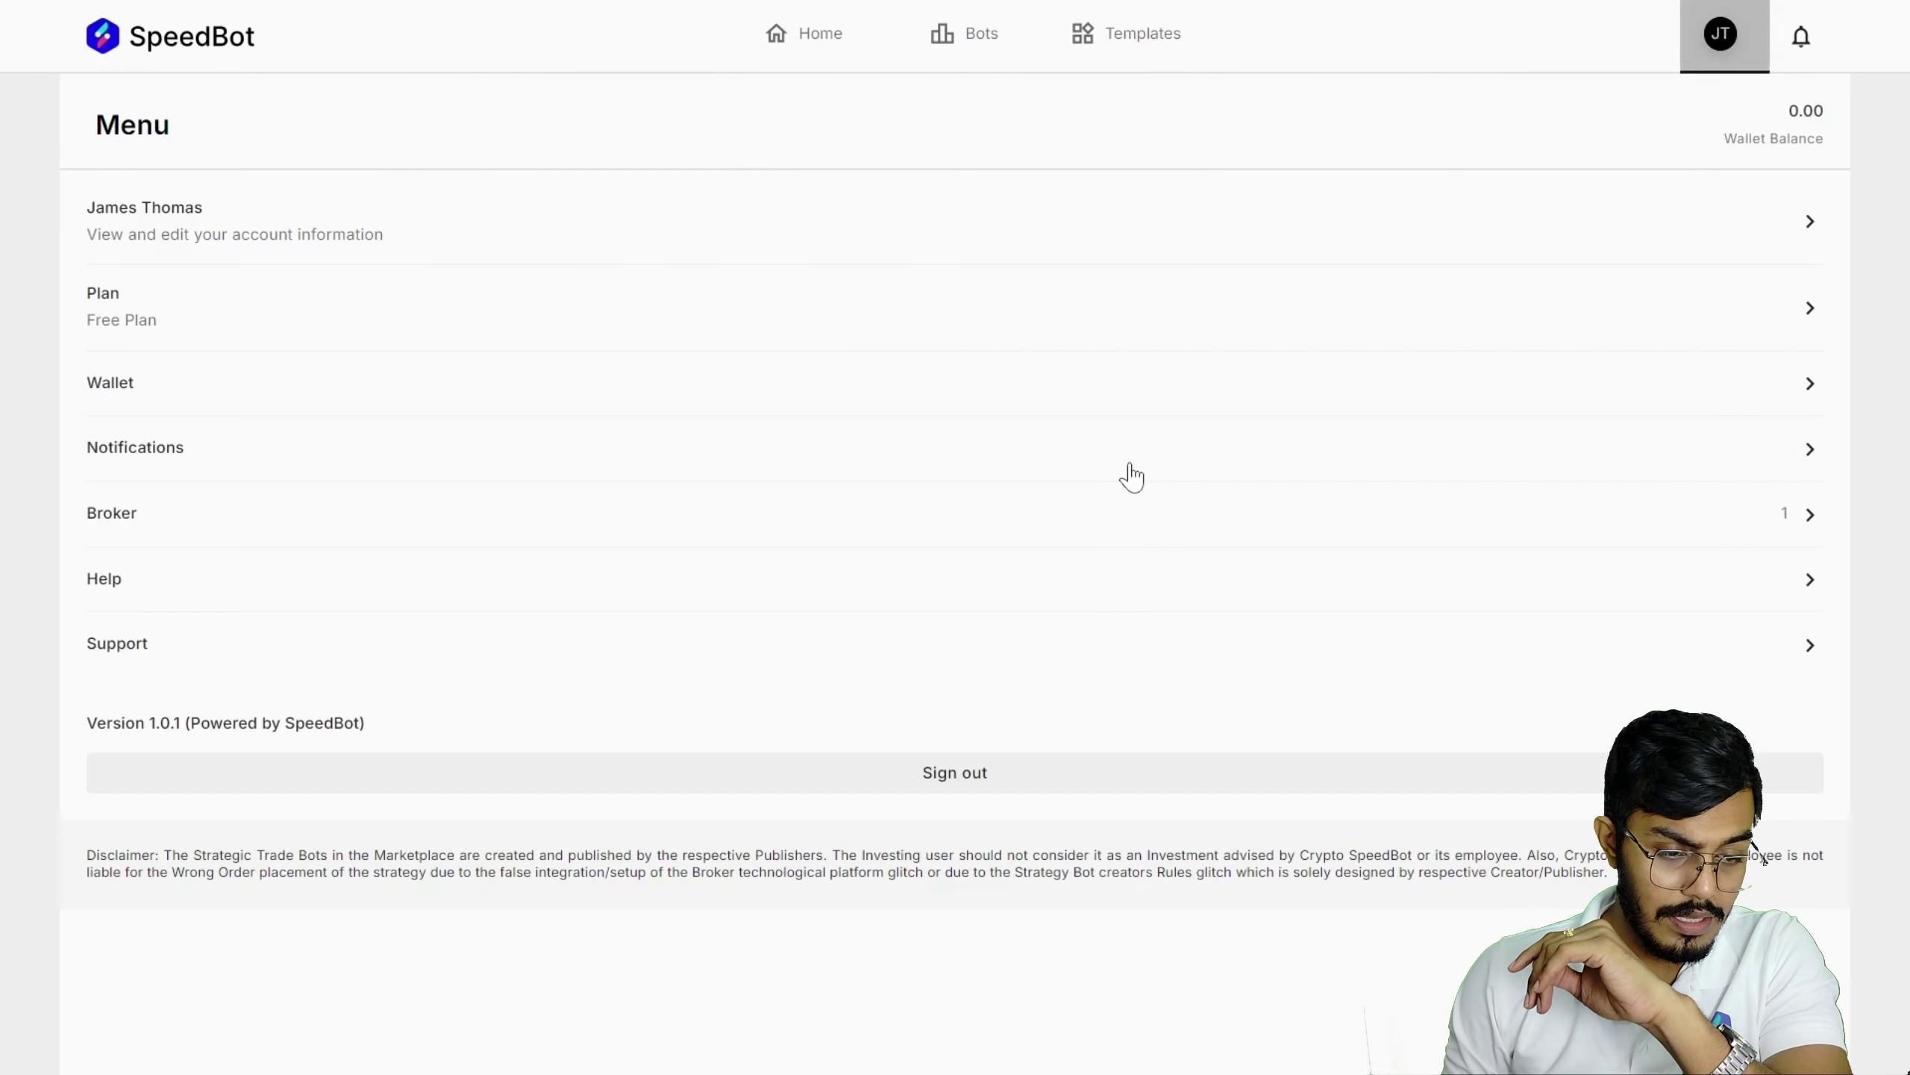
left_click(836, 789)
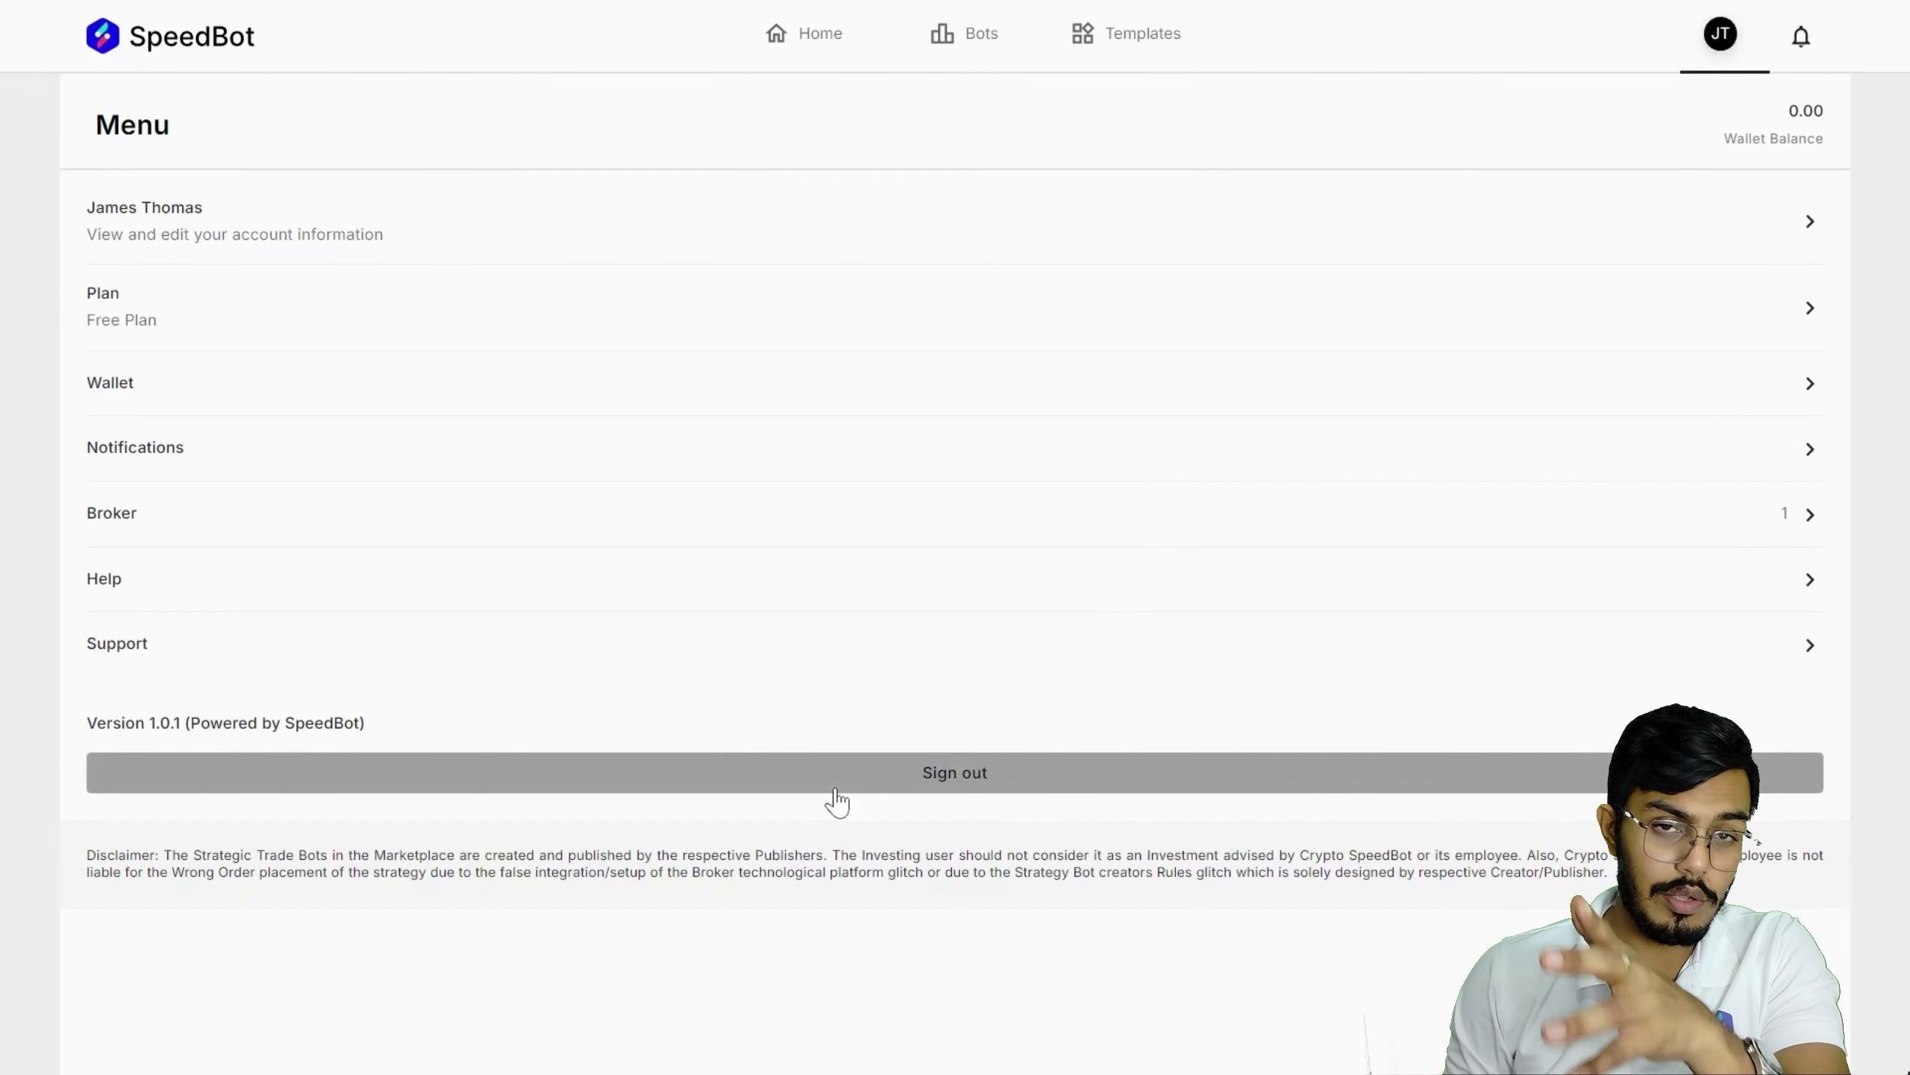
left_click(836, 790)
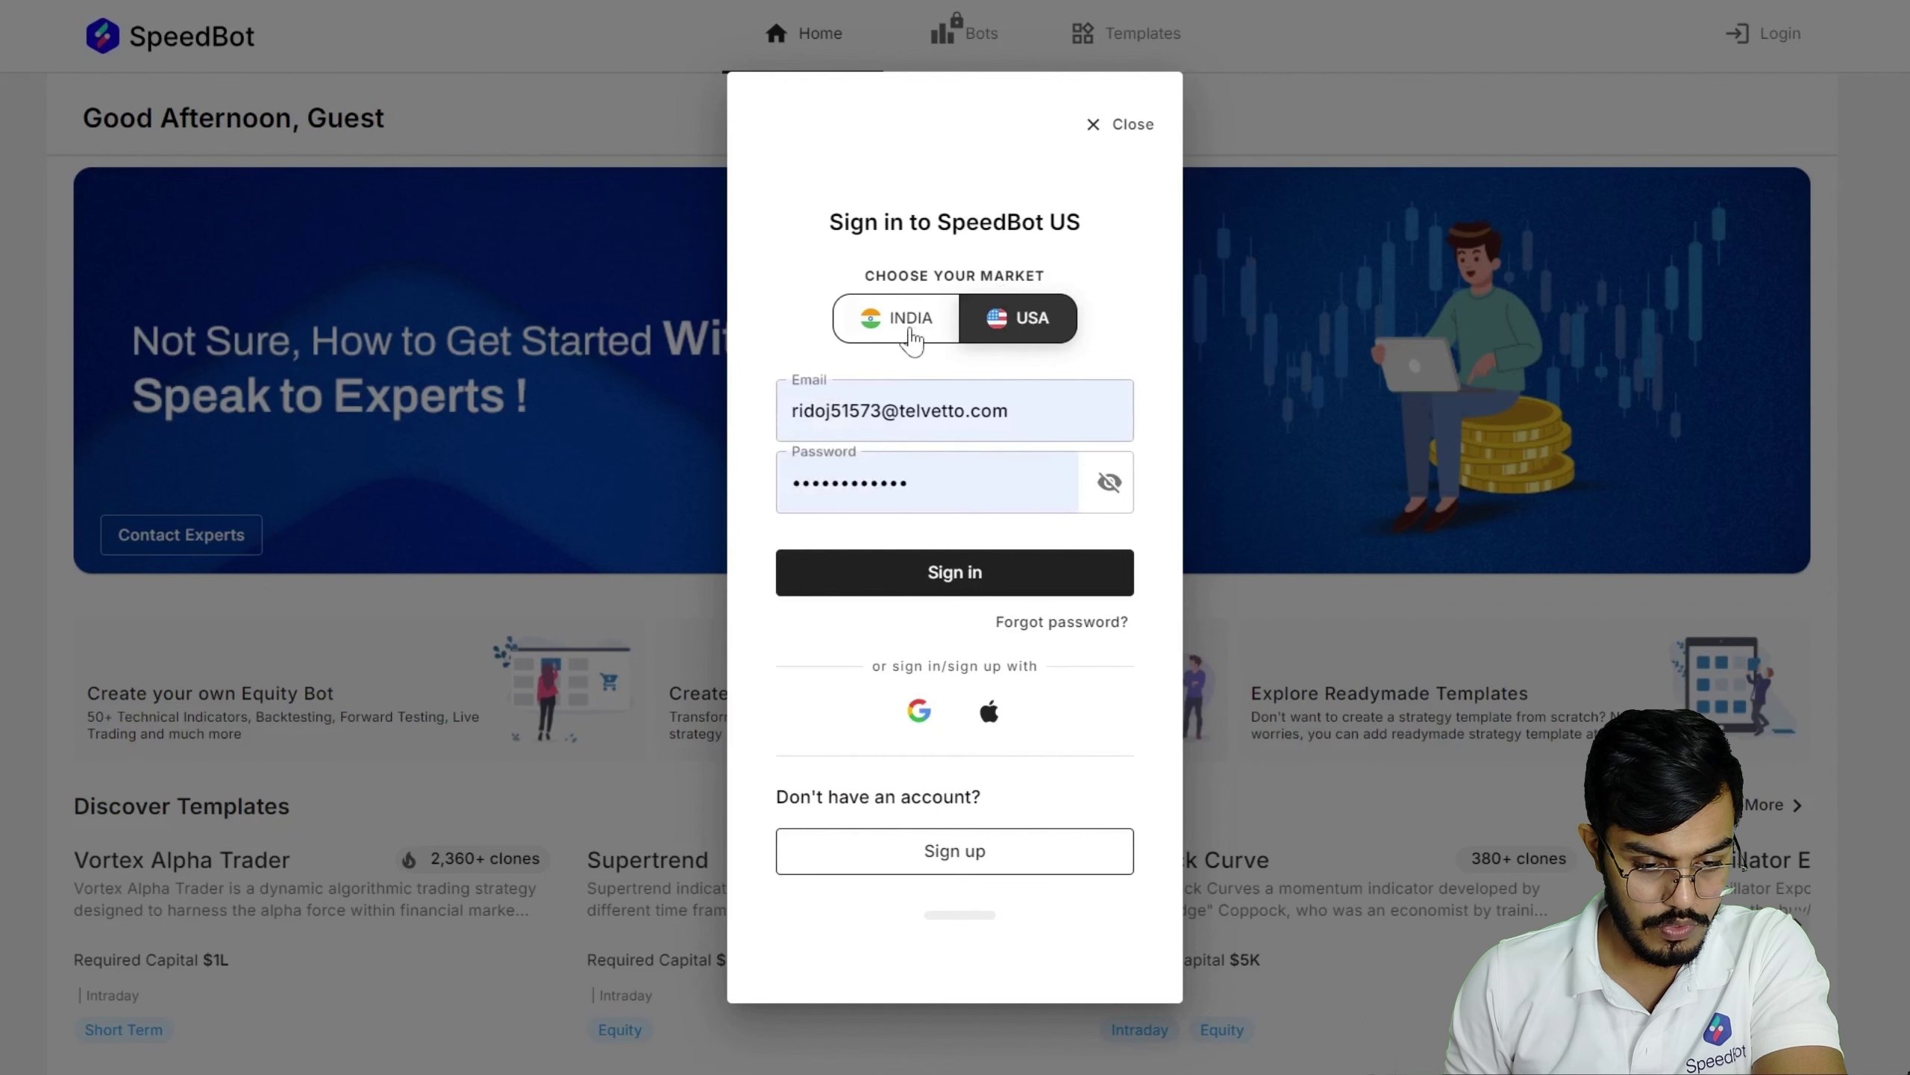
- Choose India as the market and sign in to SpeedBot with the saved credentials
left_click(902, 318)
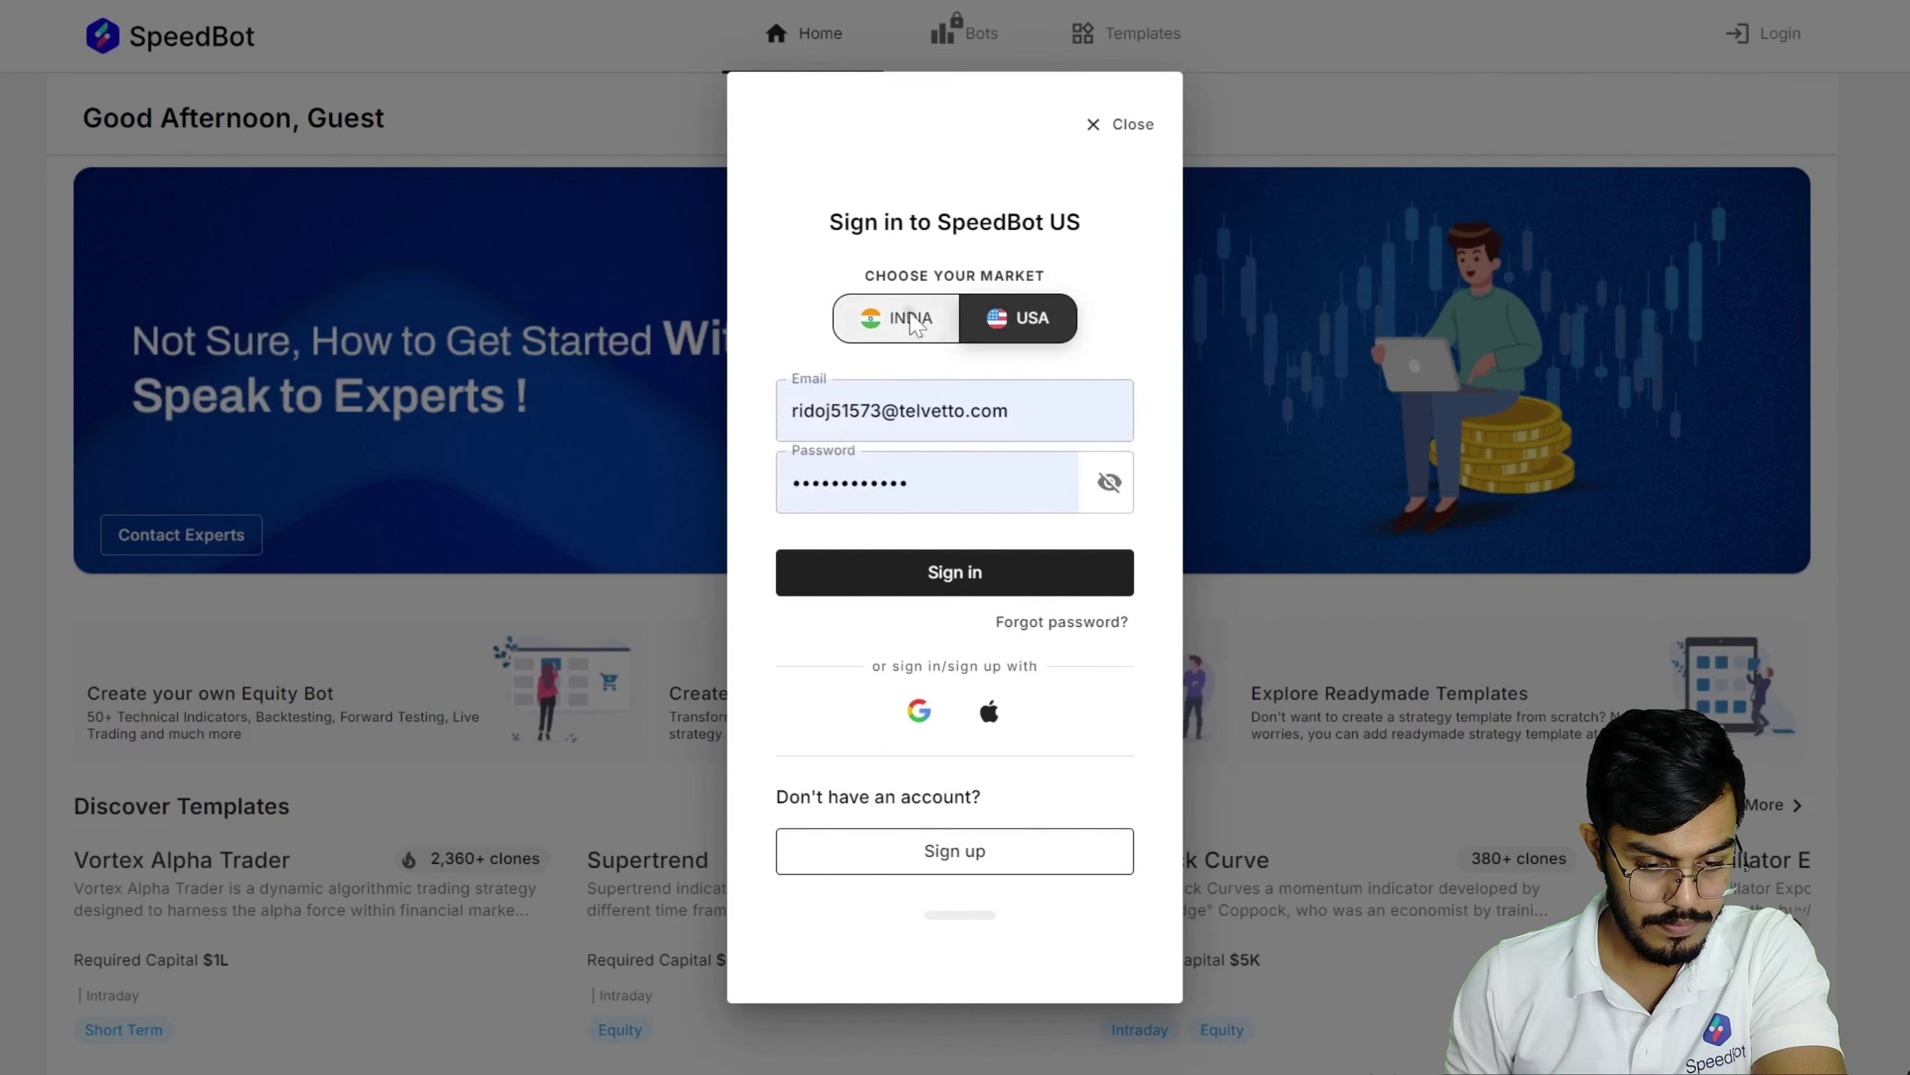
left_click(891, 587)
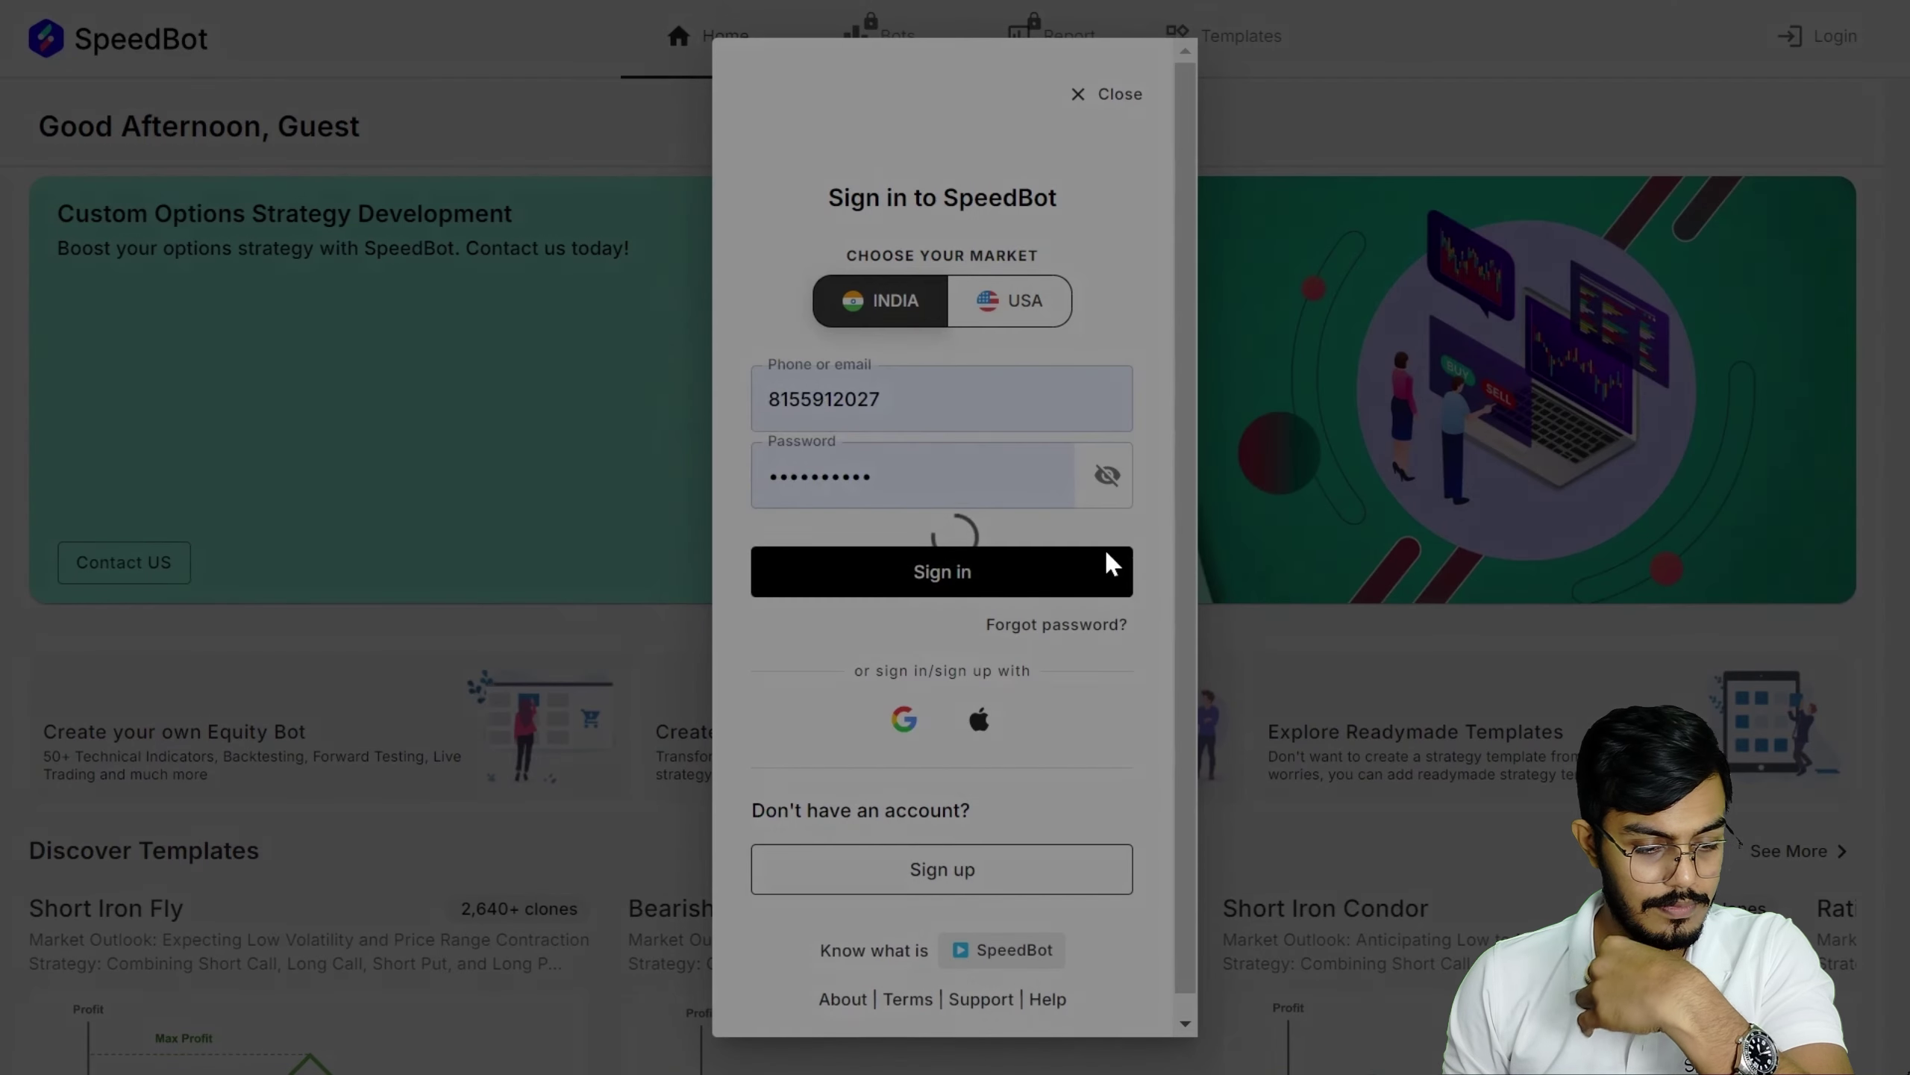
left_click(1104, 553)
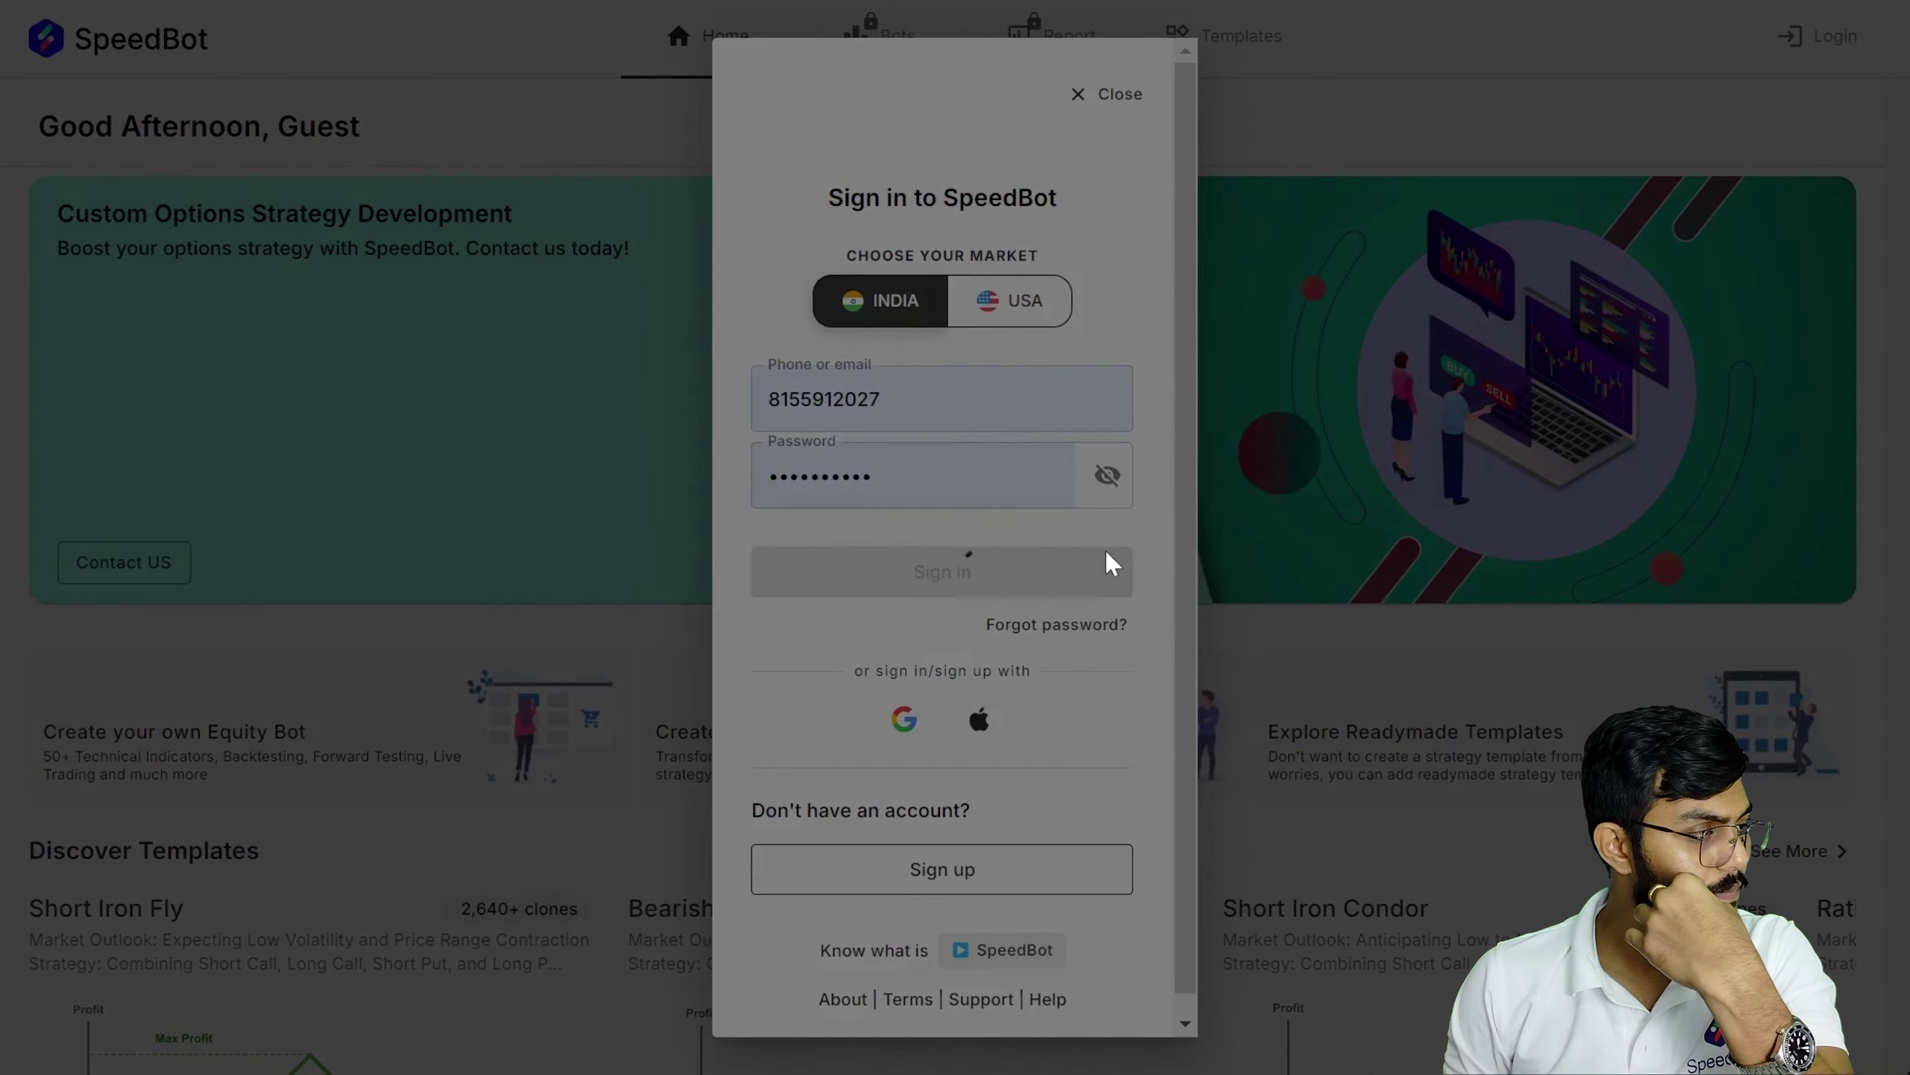
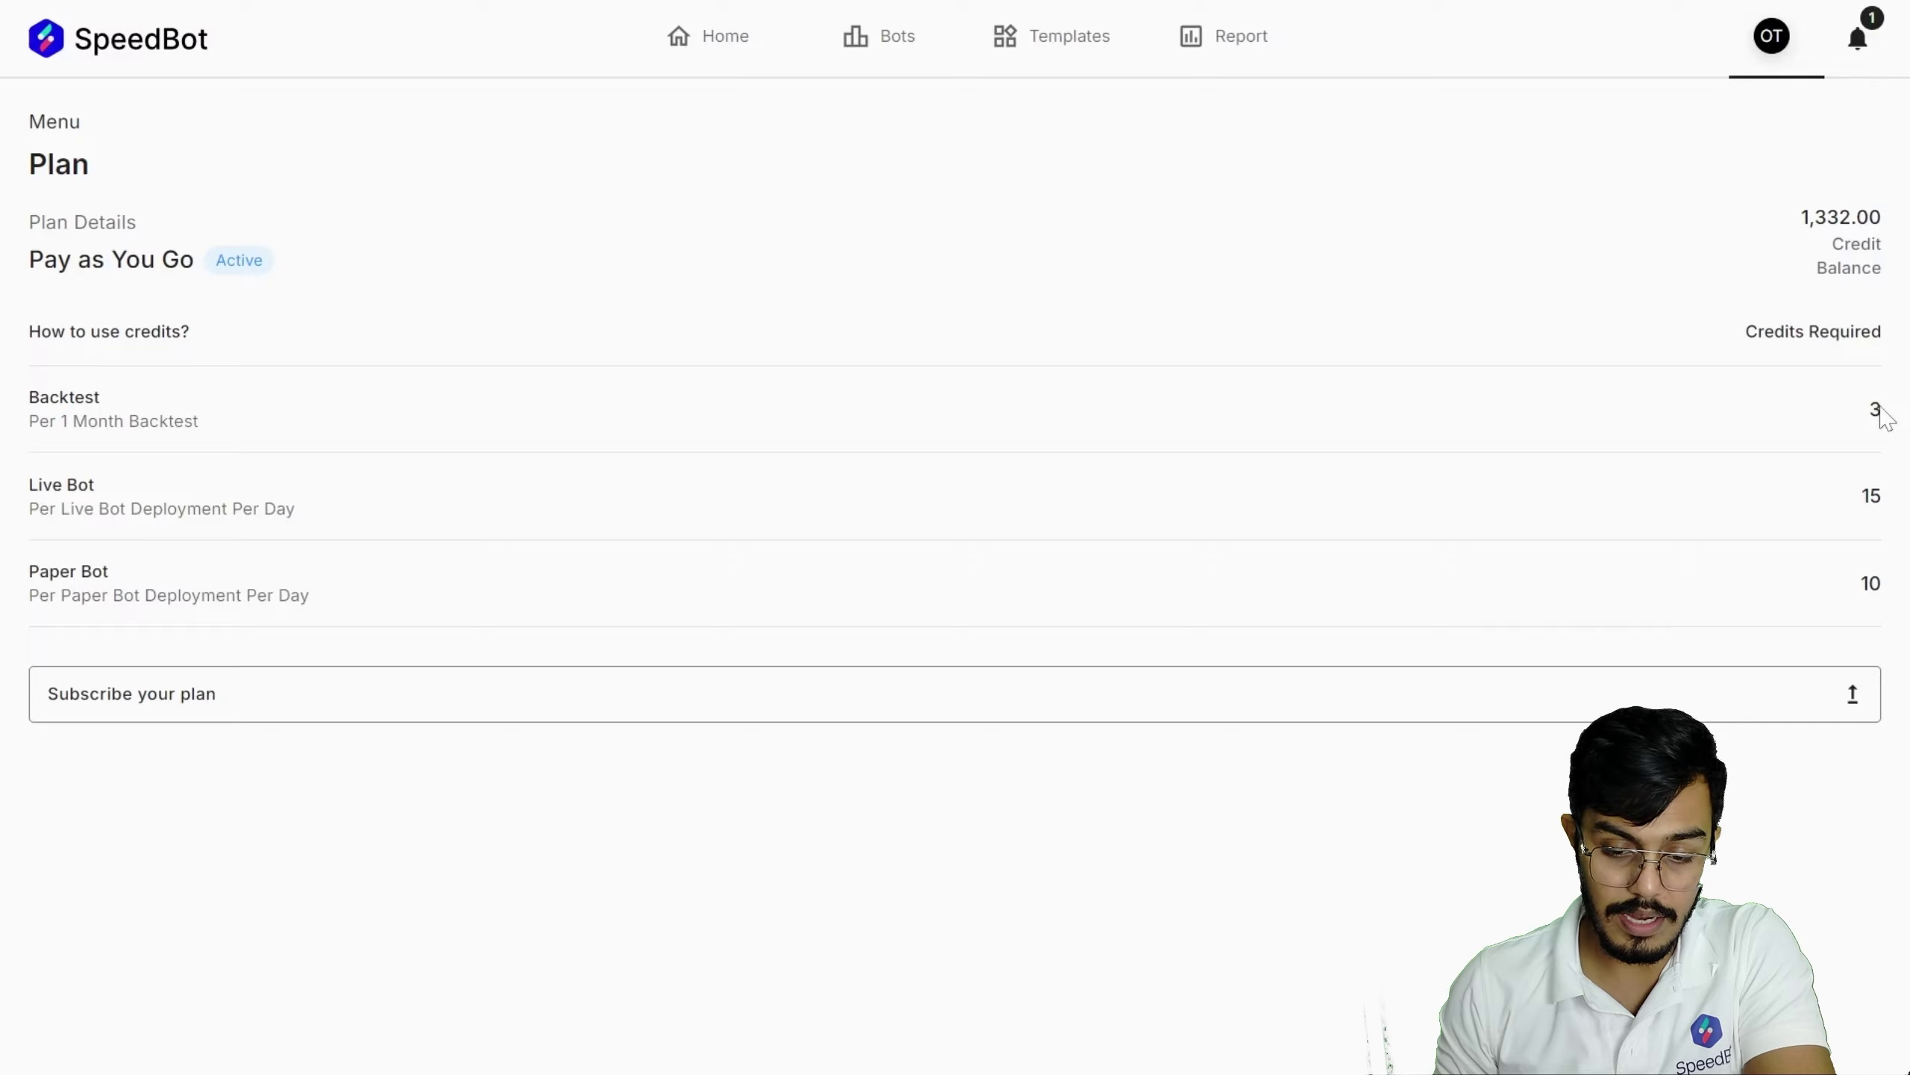
- Examine the credits required for a backtest, a live bot and a paper bot on the account's plan page
left_click_drag(1882, 410, 1783, 418)
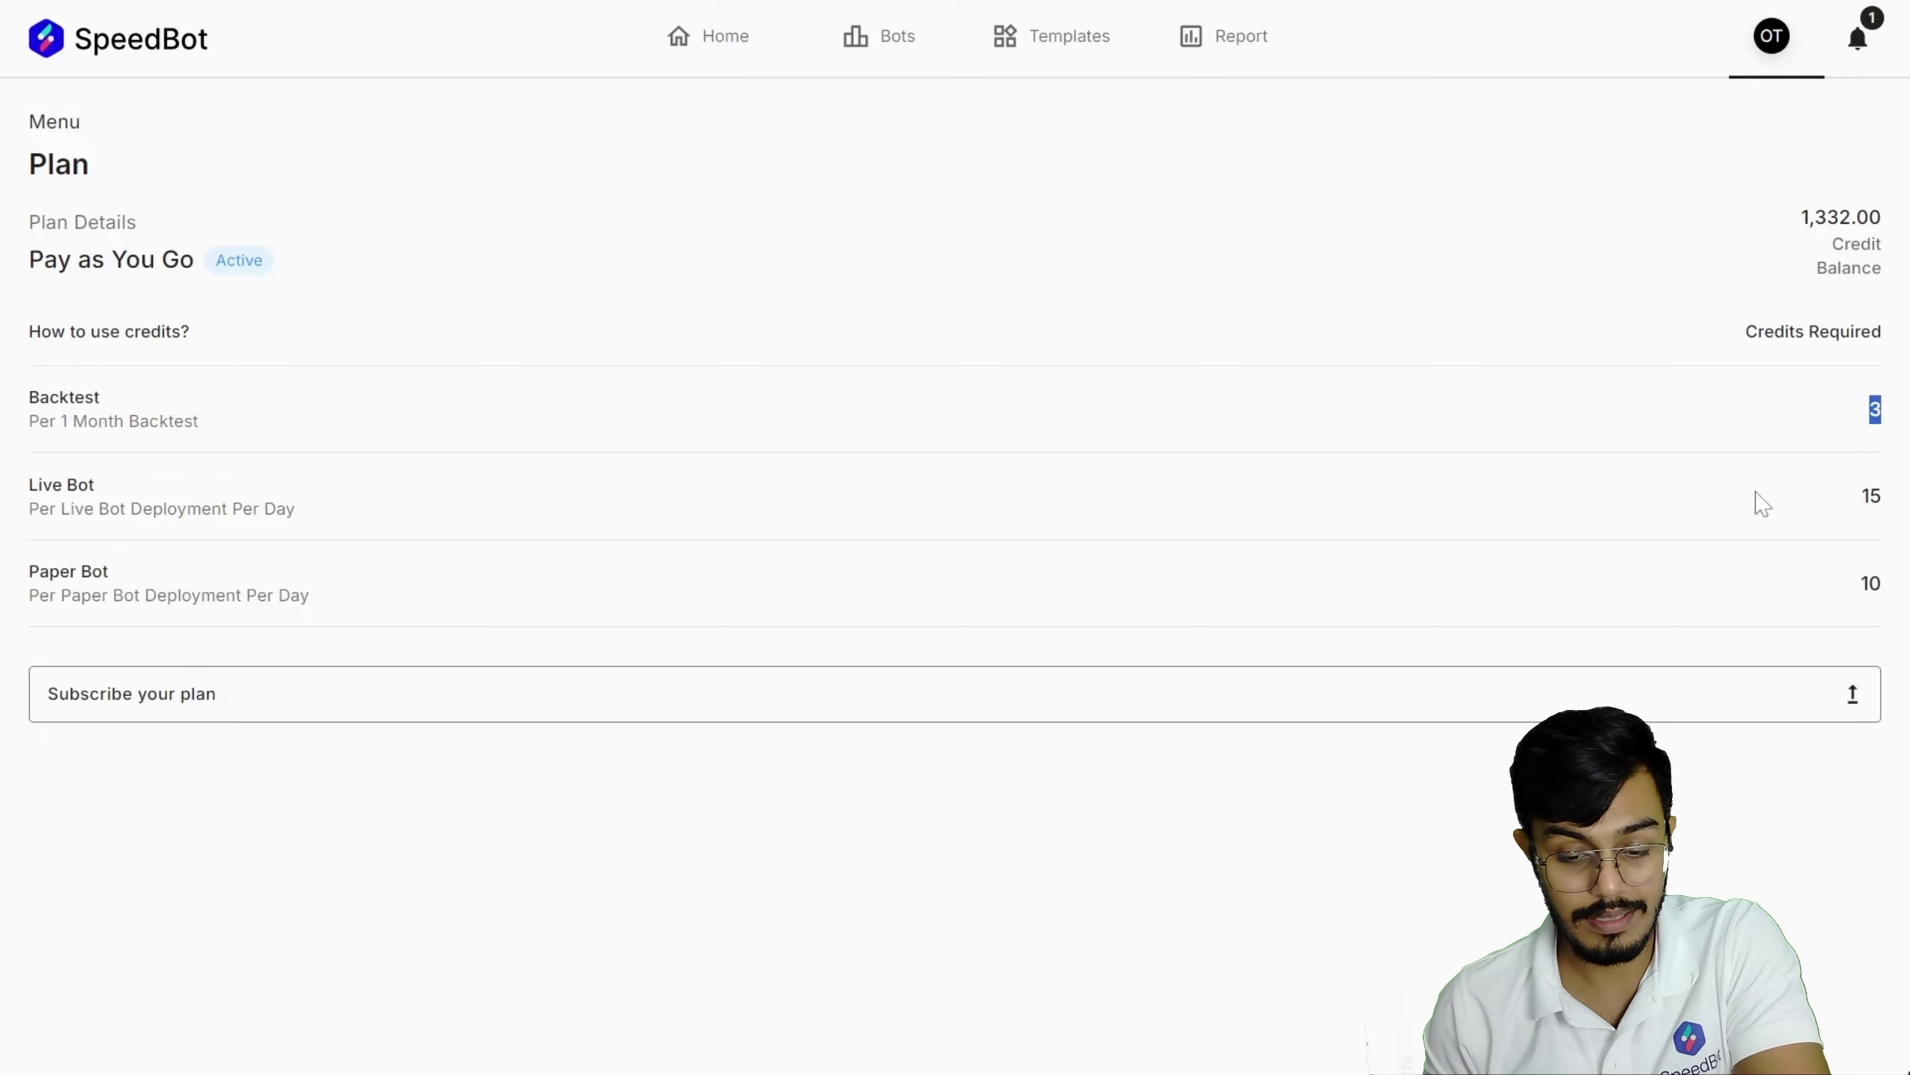
left_click(1856, 510)
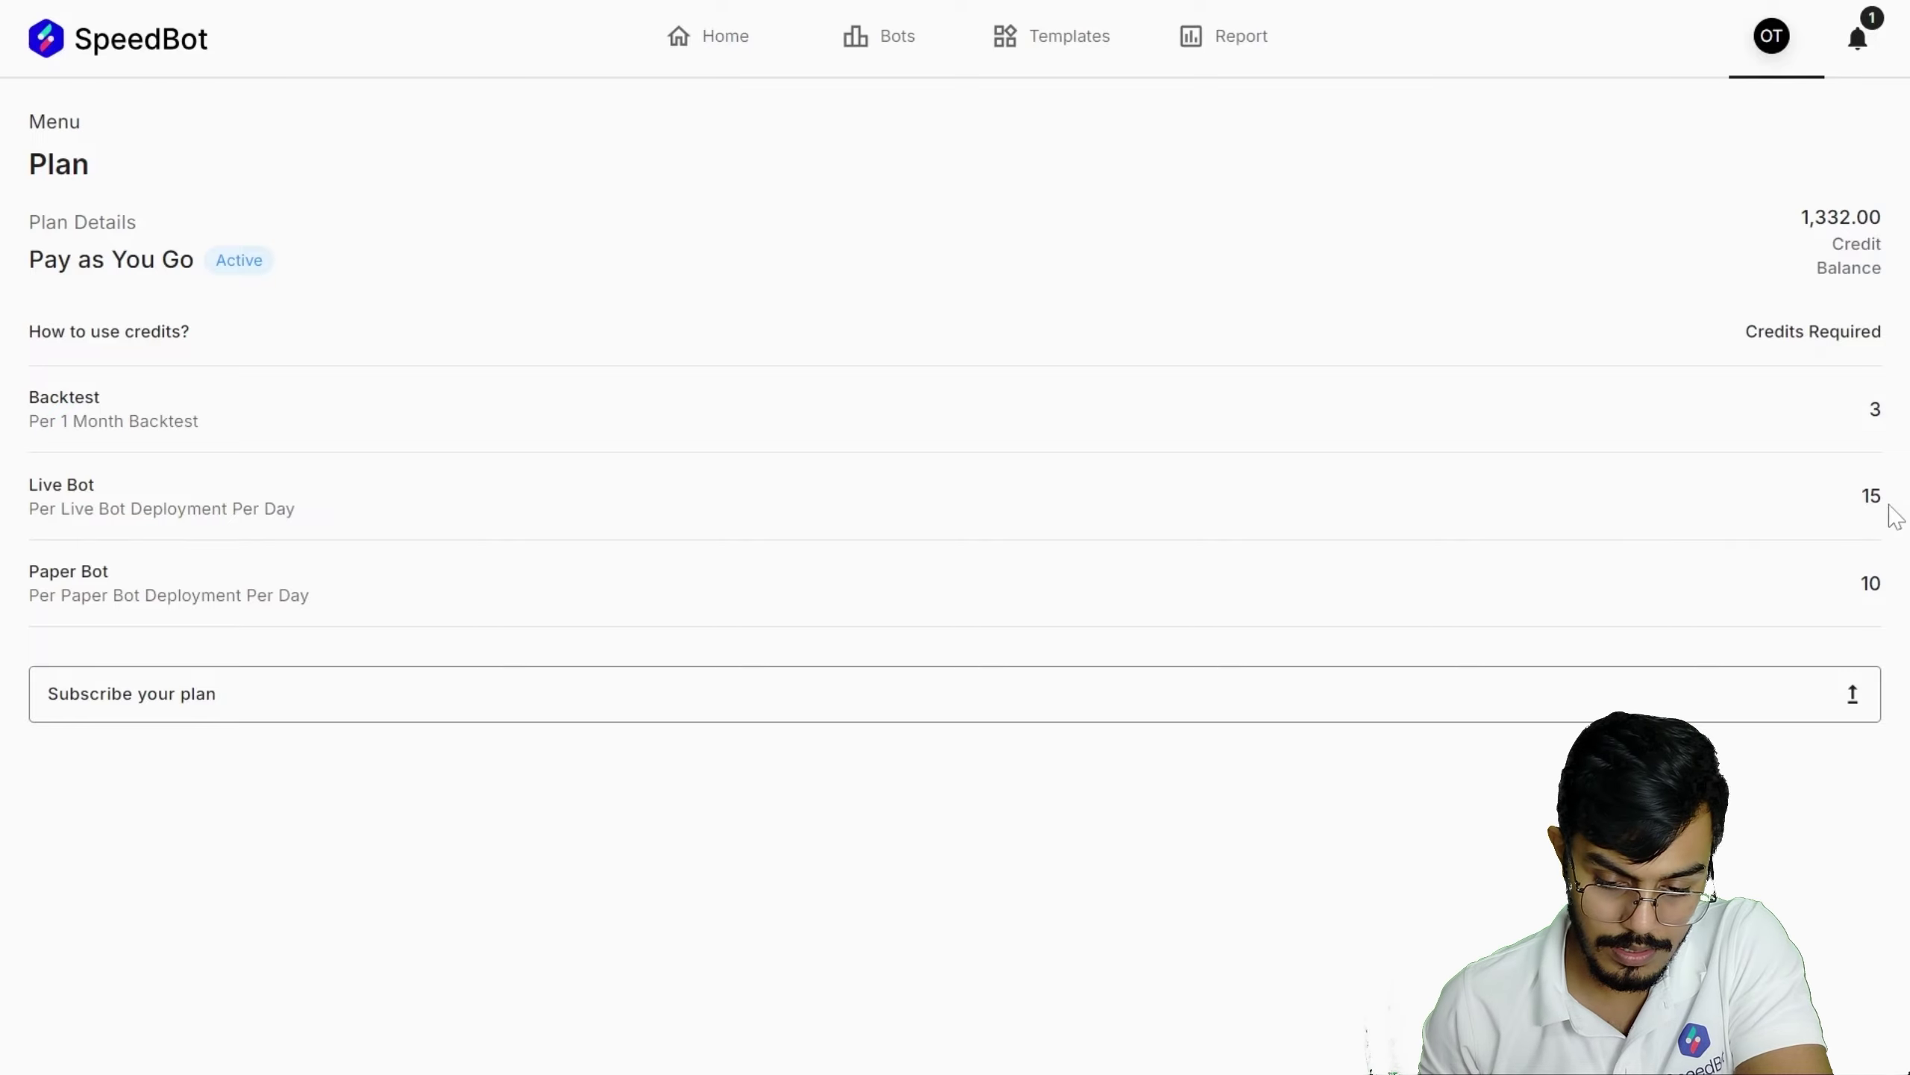
left_click_drag(1895, 518, 1890, 597)
left_click(1890, 597)
double_click(1873, 585)
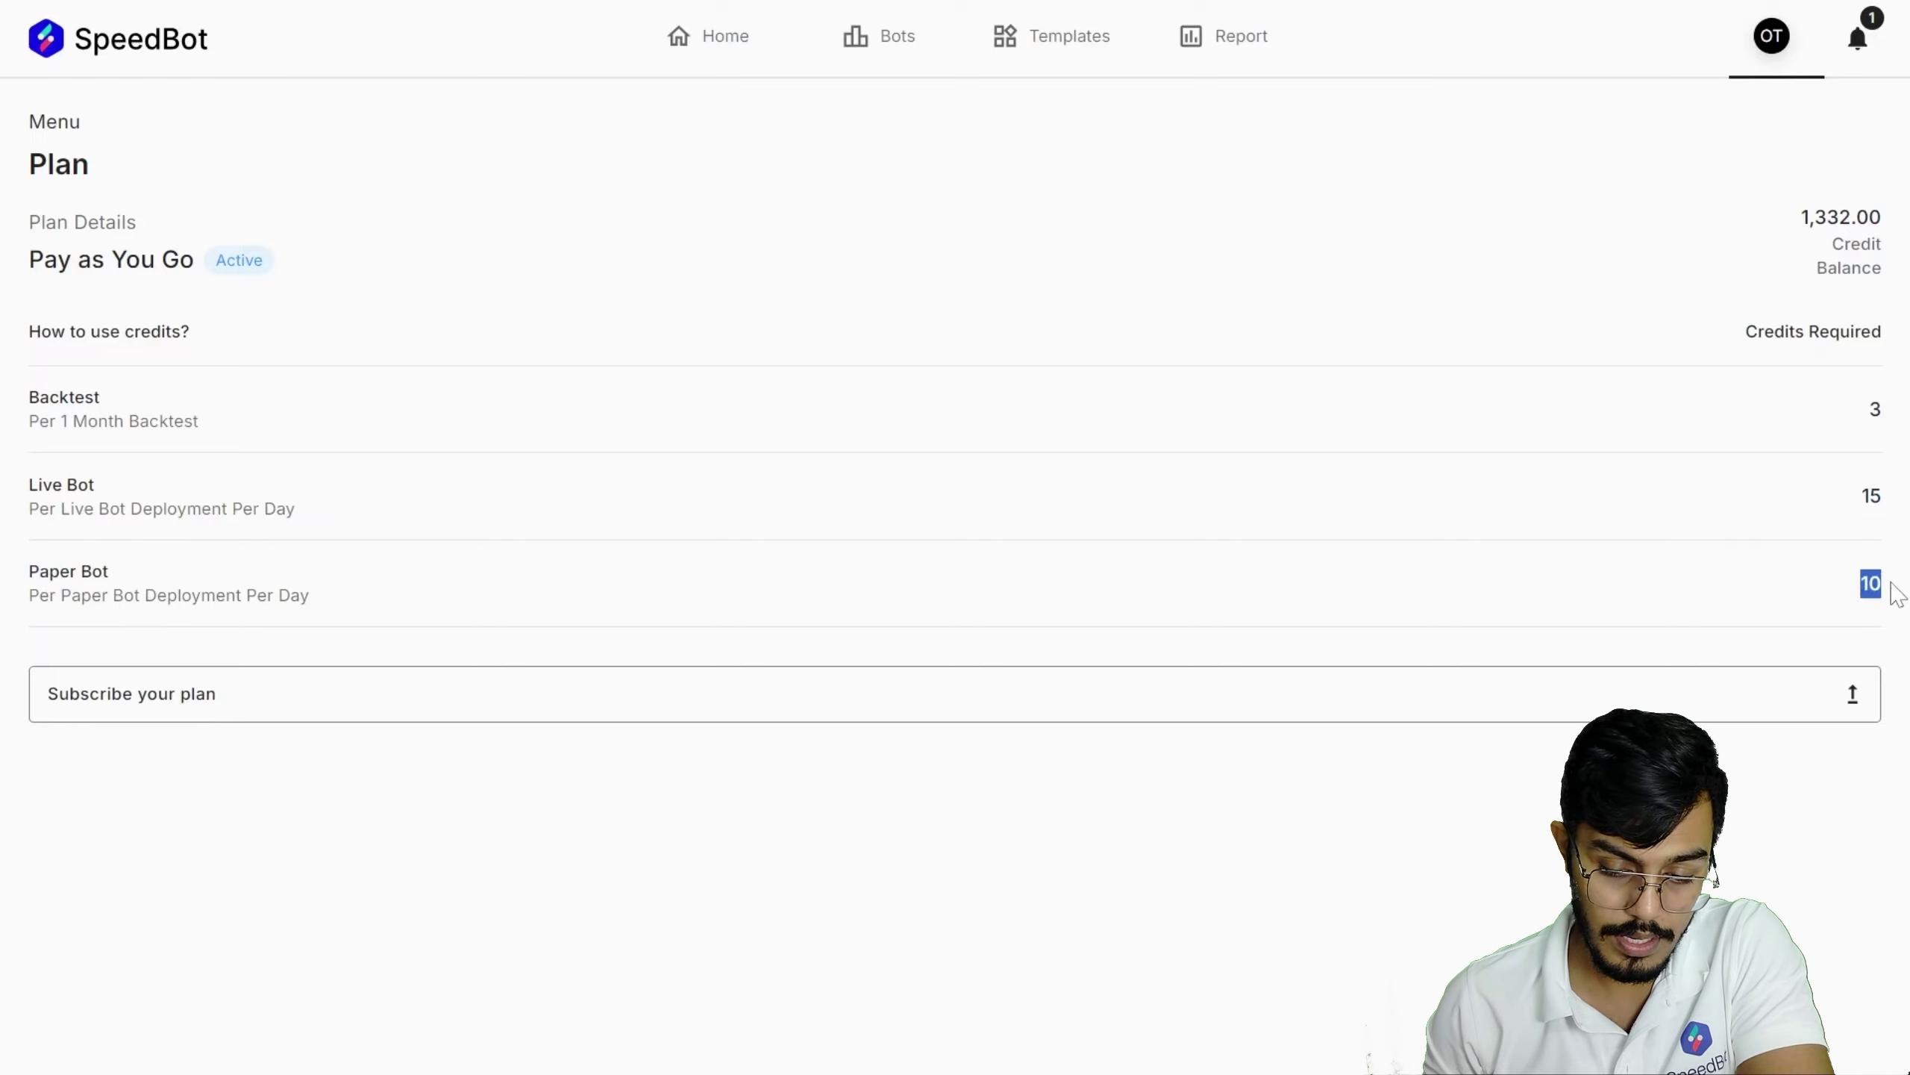
left_click(1613, 636)
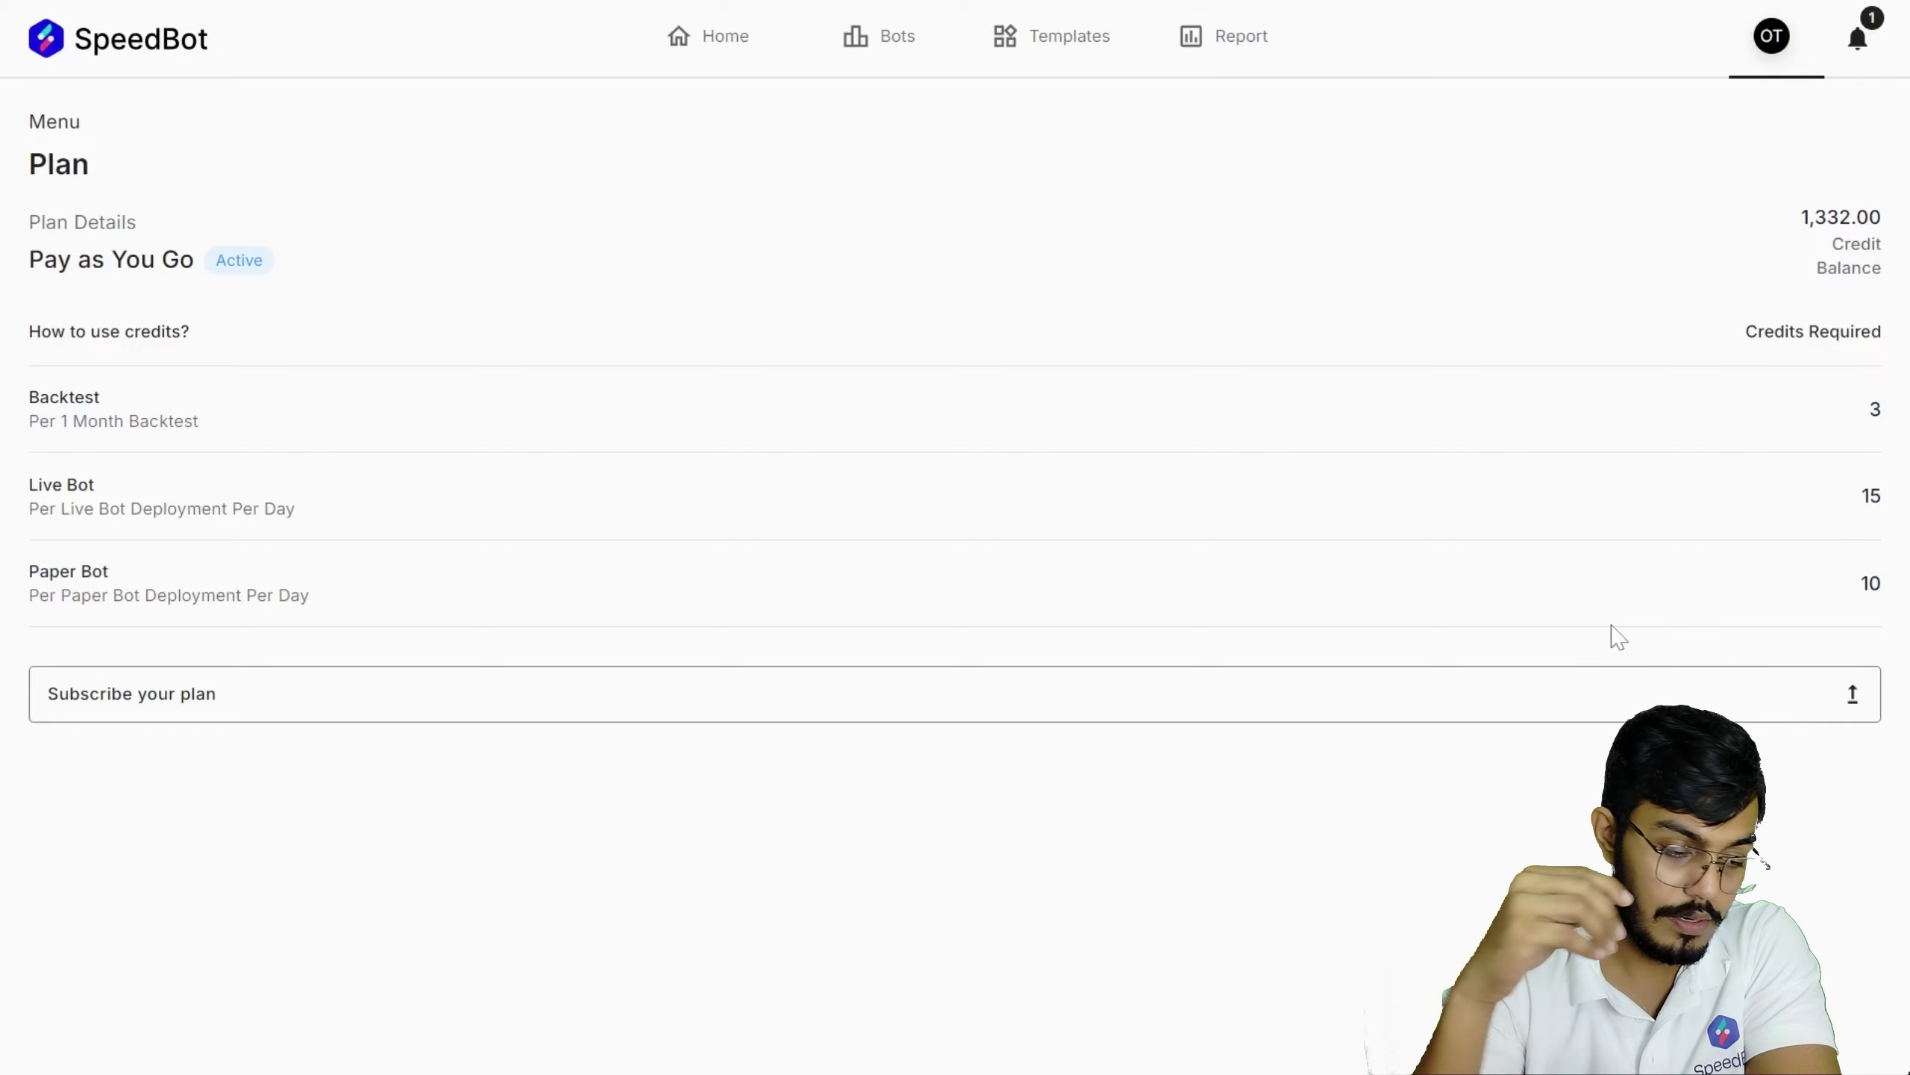
- Open the subscription plans and select Basic to examine its daily backtest and paper bot allowances
left_click(308, 711)
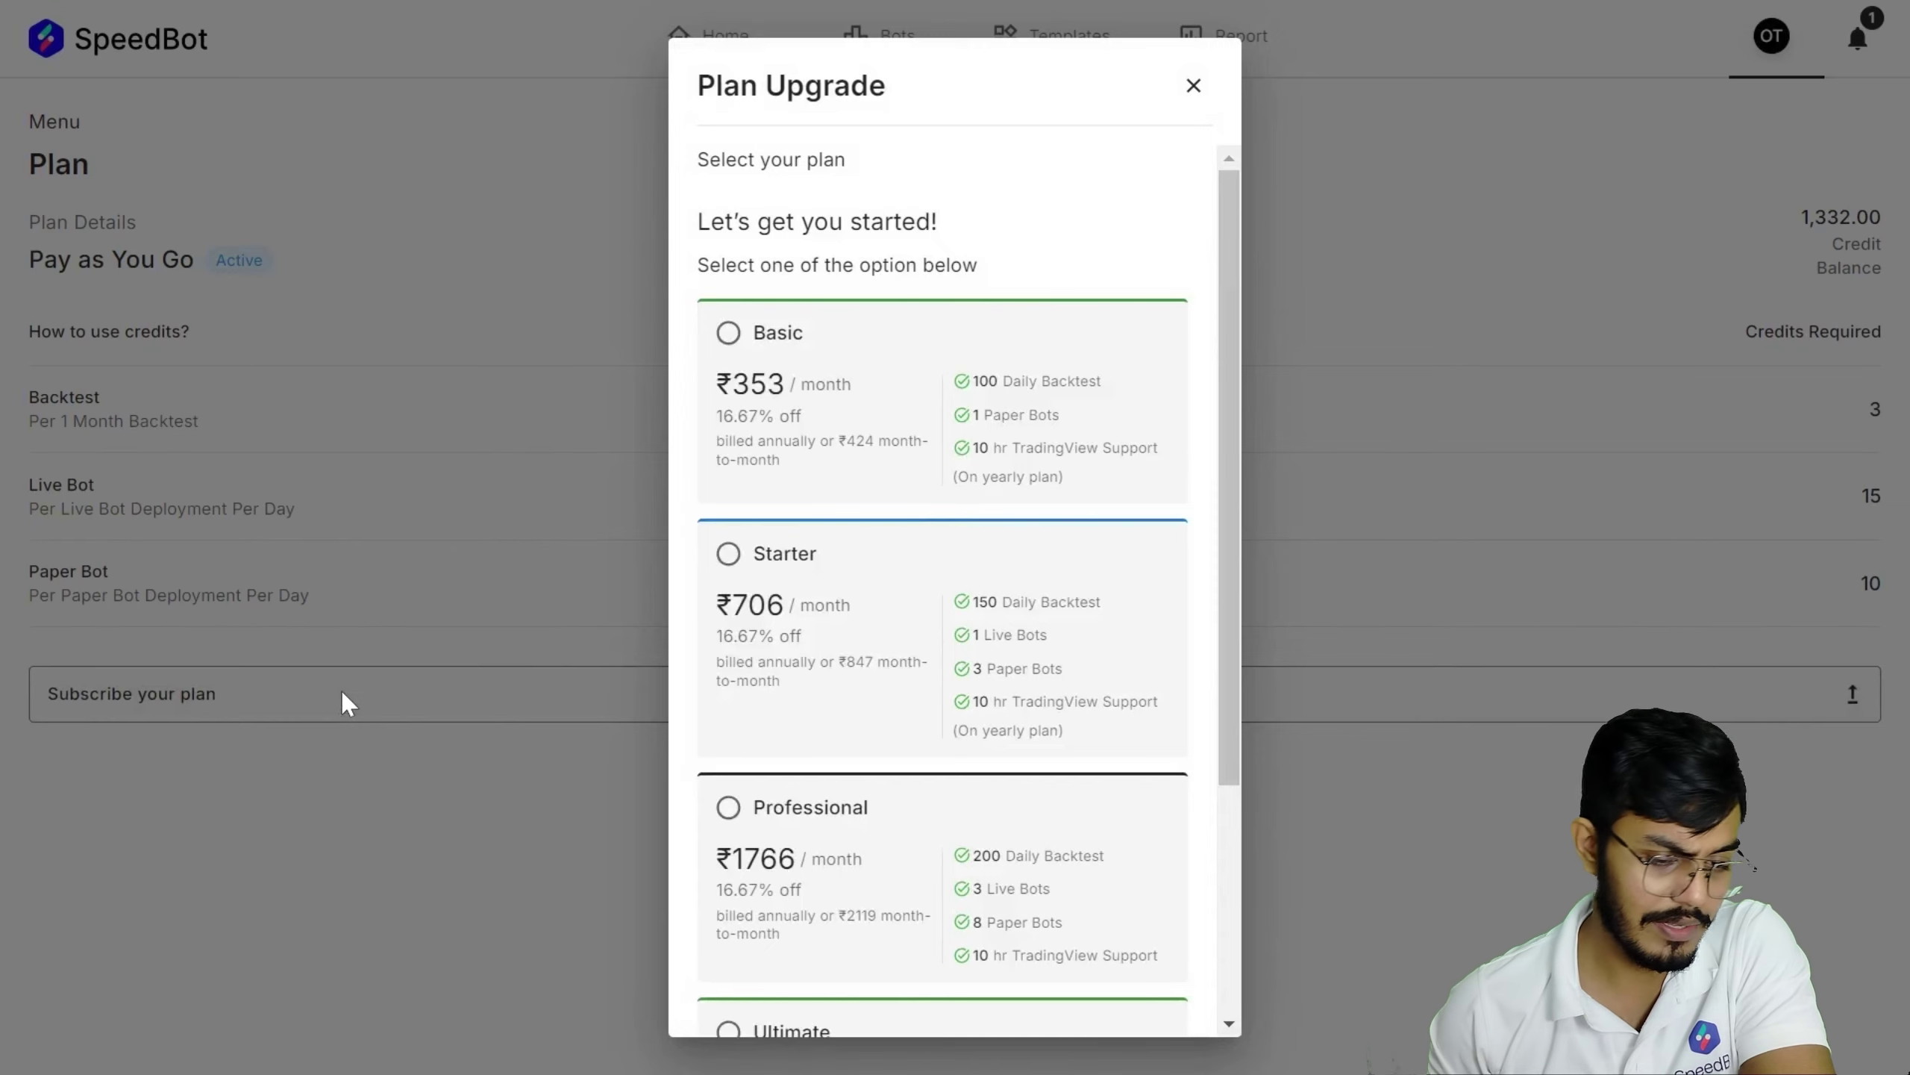
scroll(804, 393, "down", 4)
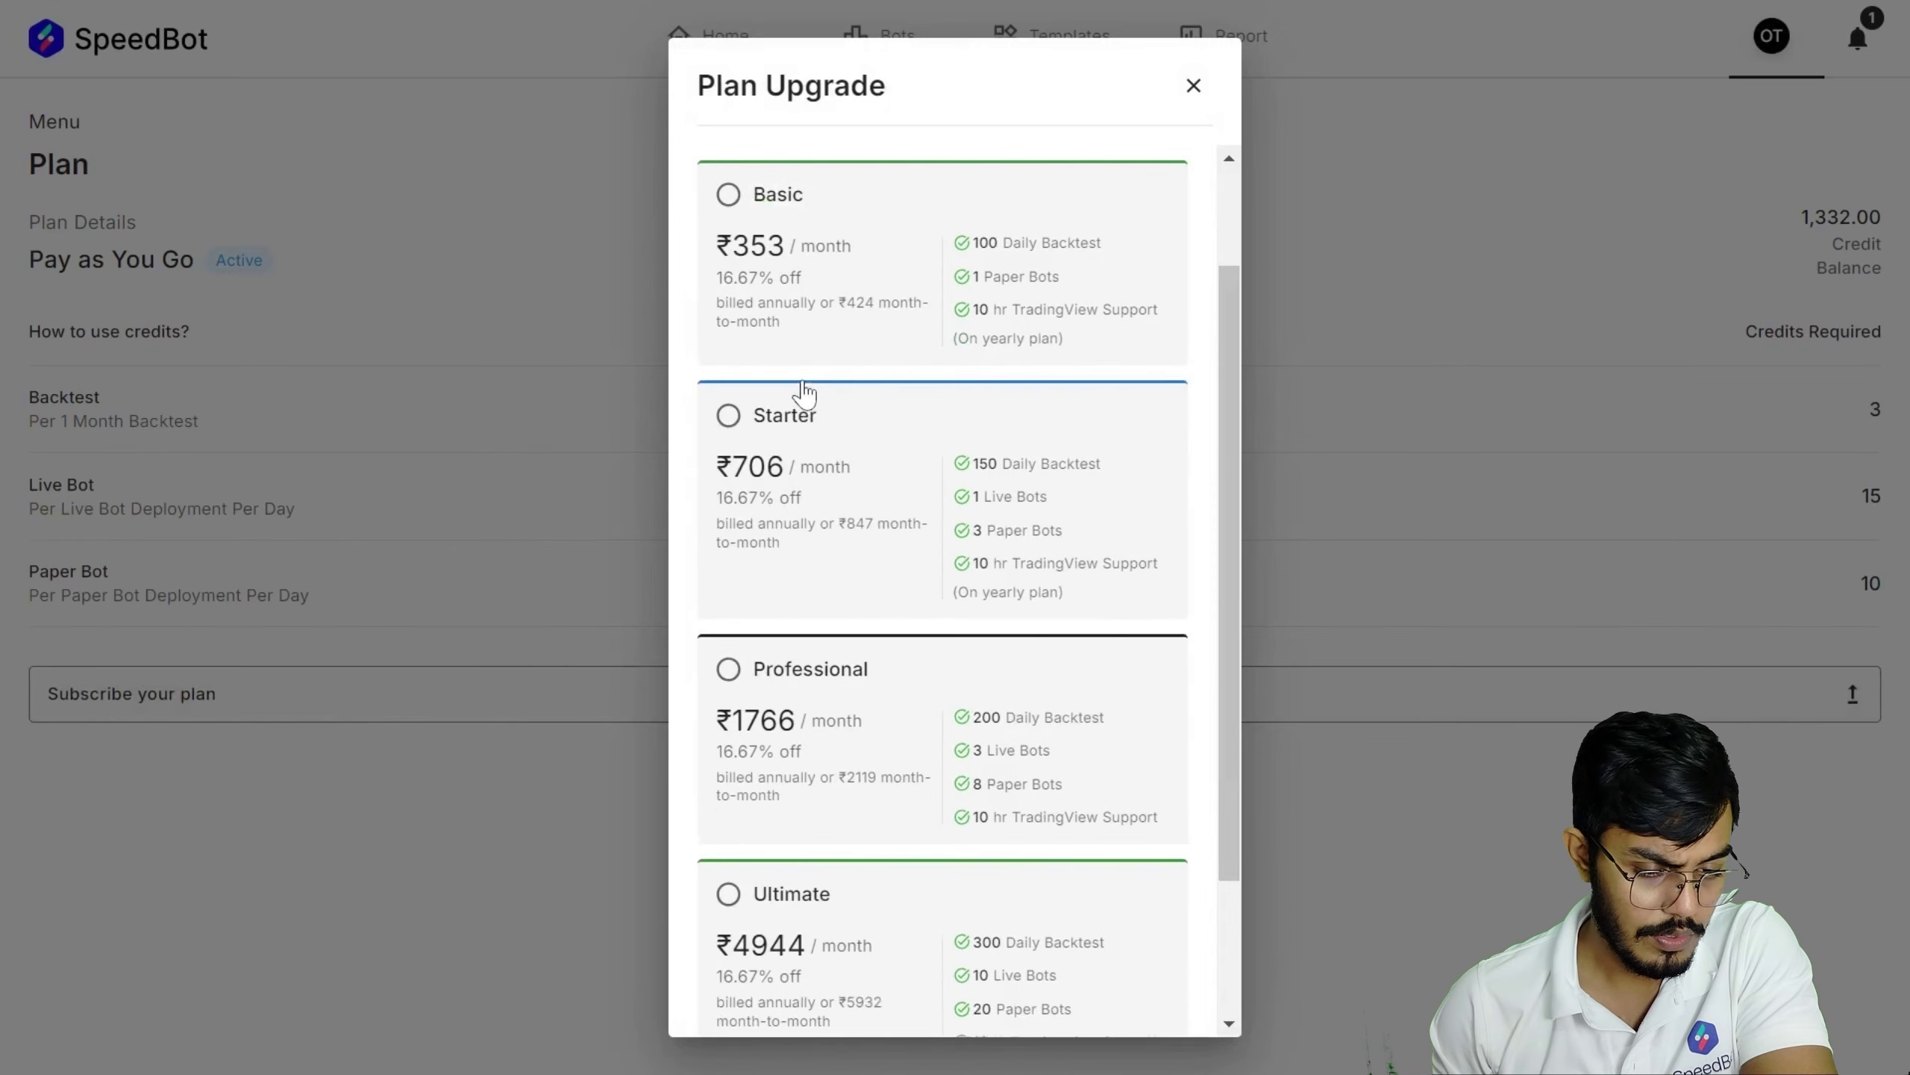
scroll(850, 689, "up", 4)
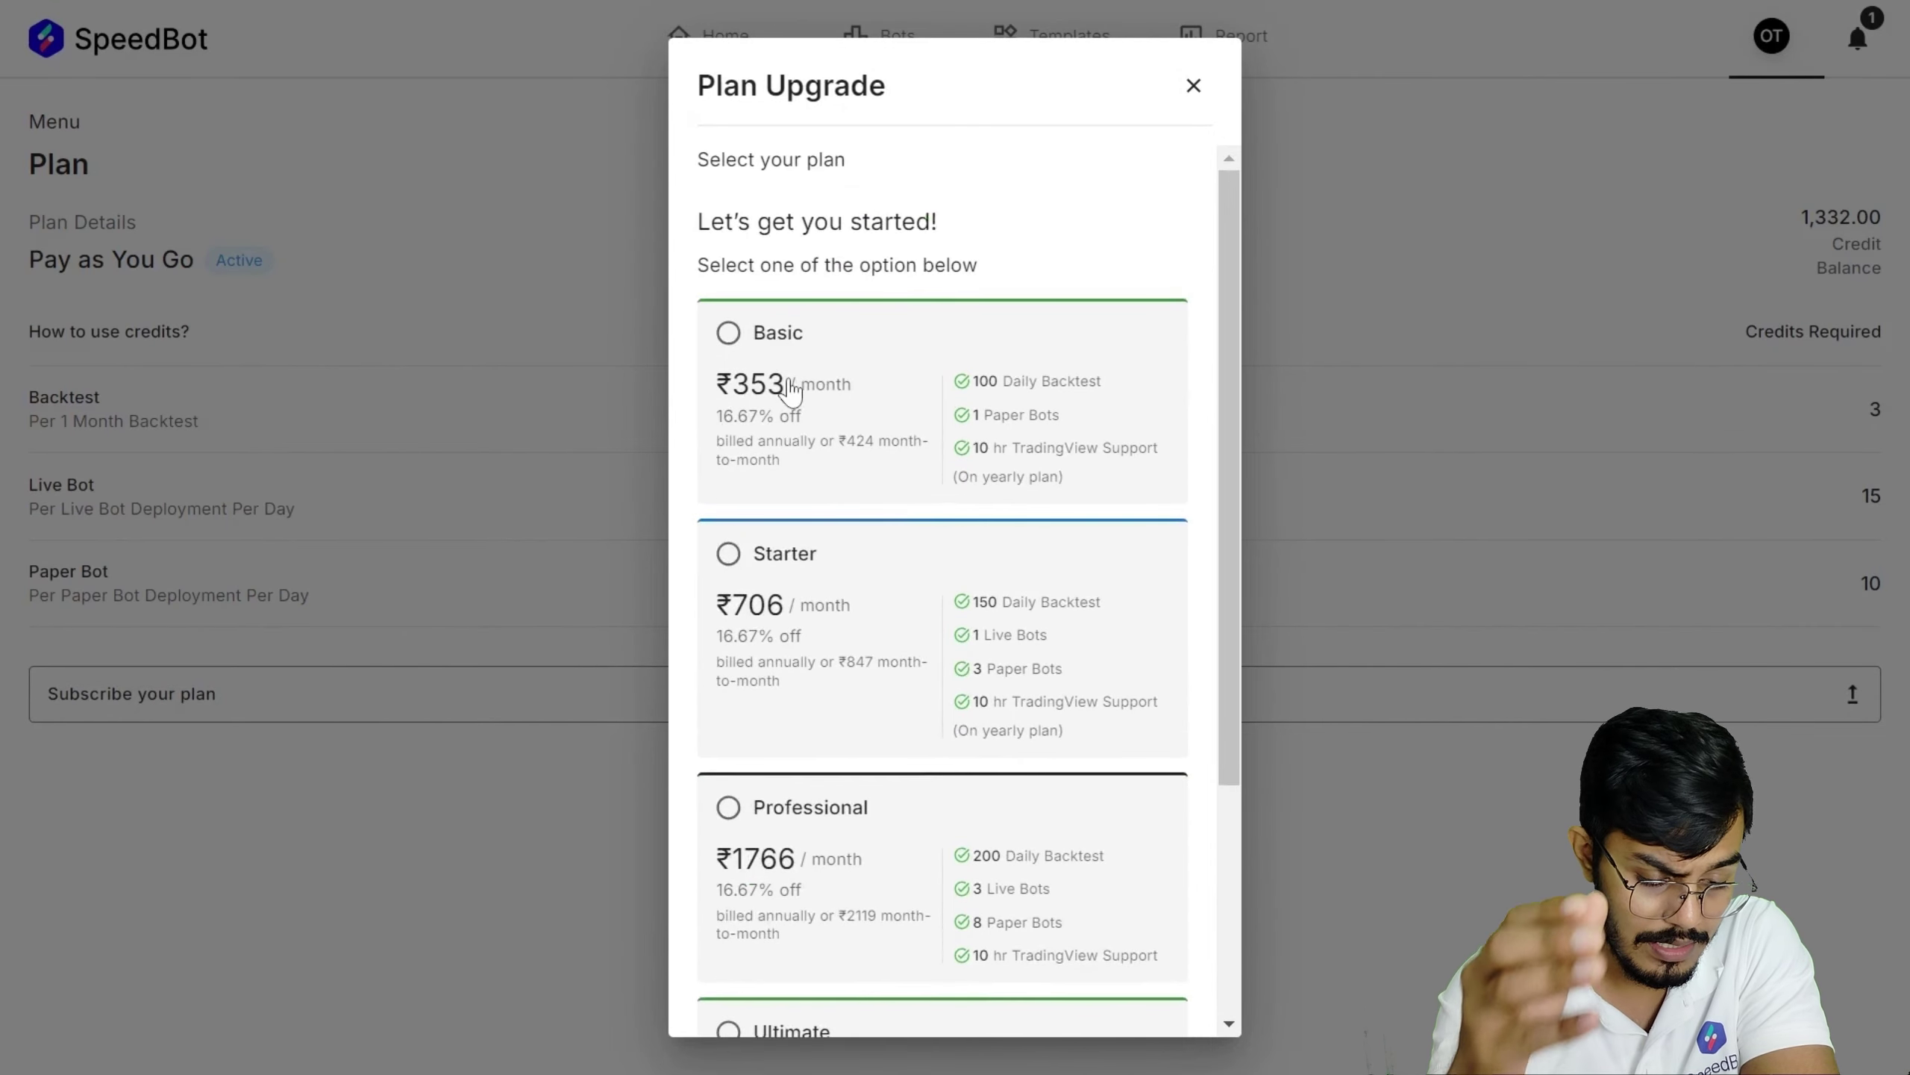
scroll(828, 402, "down", 4)
scroll(909, 512, "up", 4)
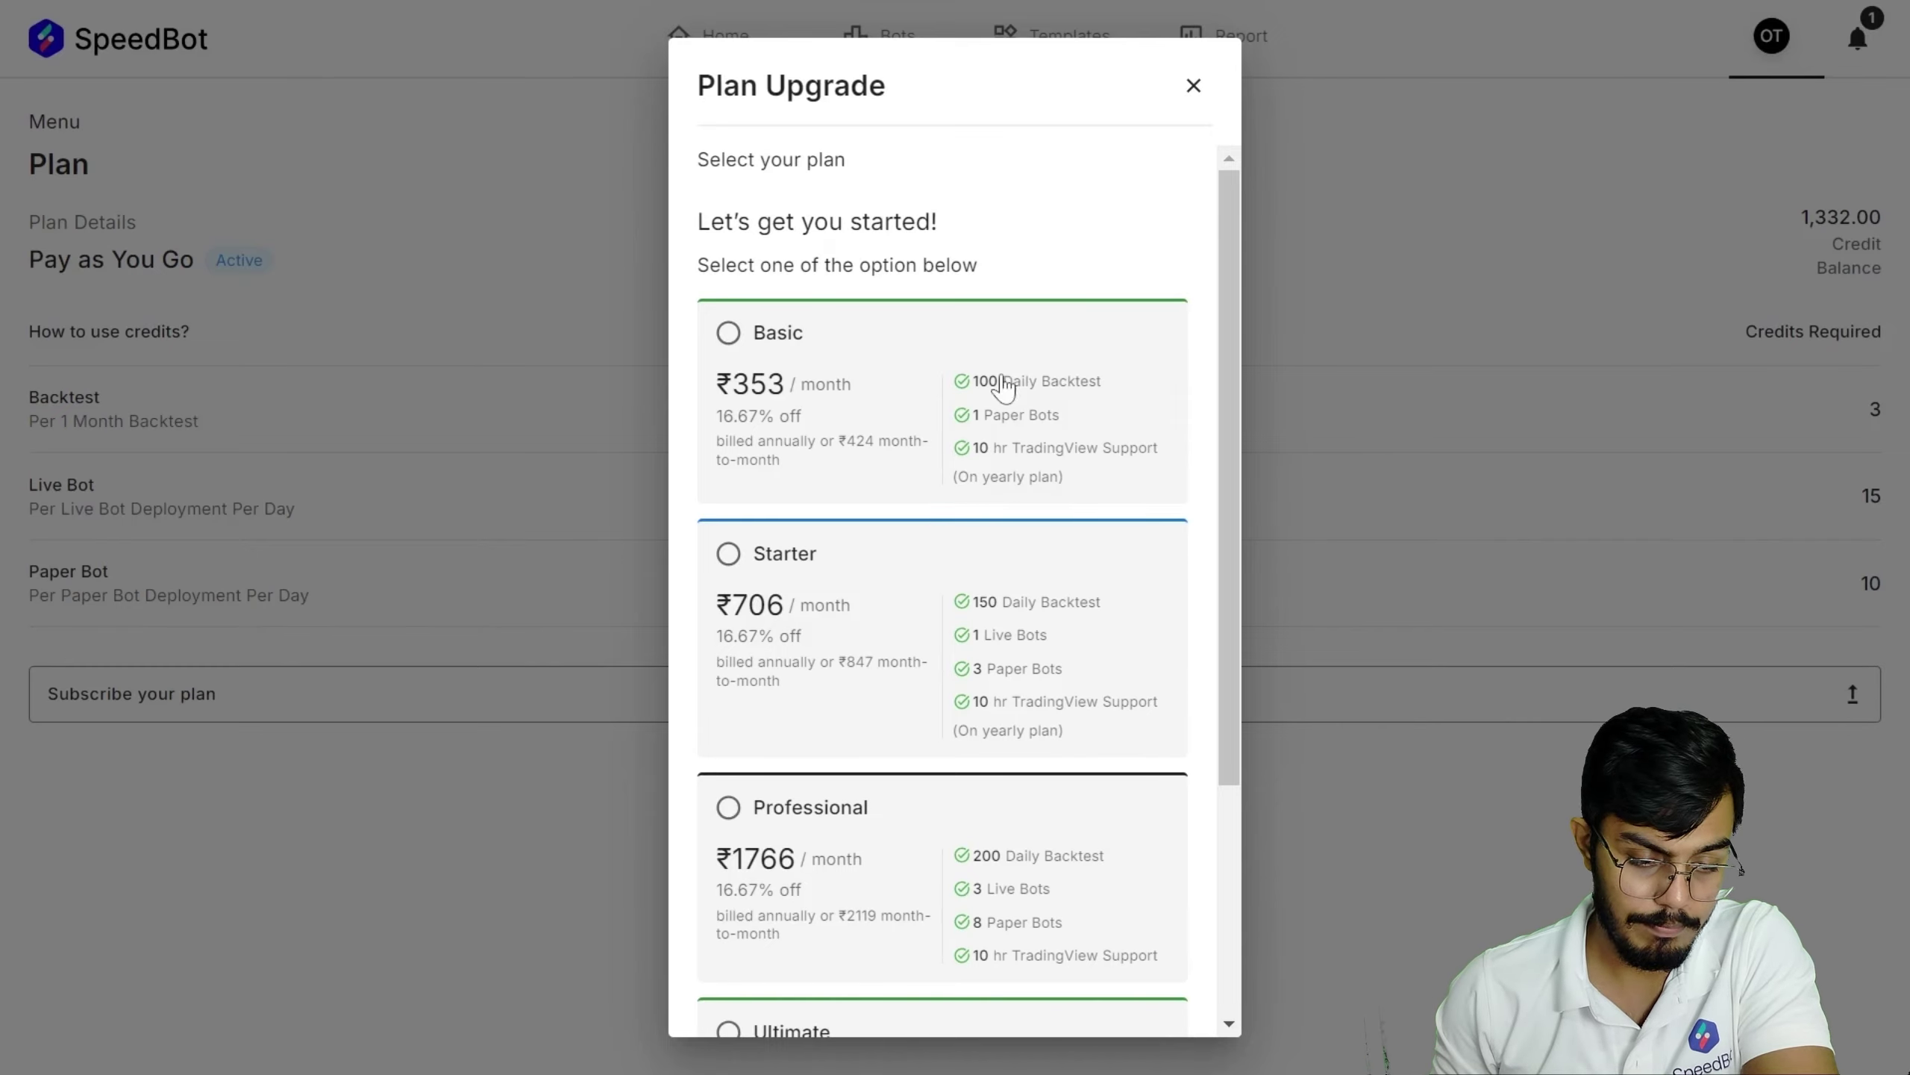
left_click_drag(972, 382, 1105, 396)
left_click(1104, 397)
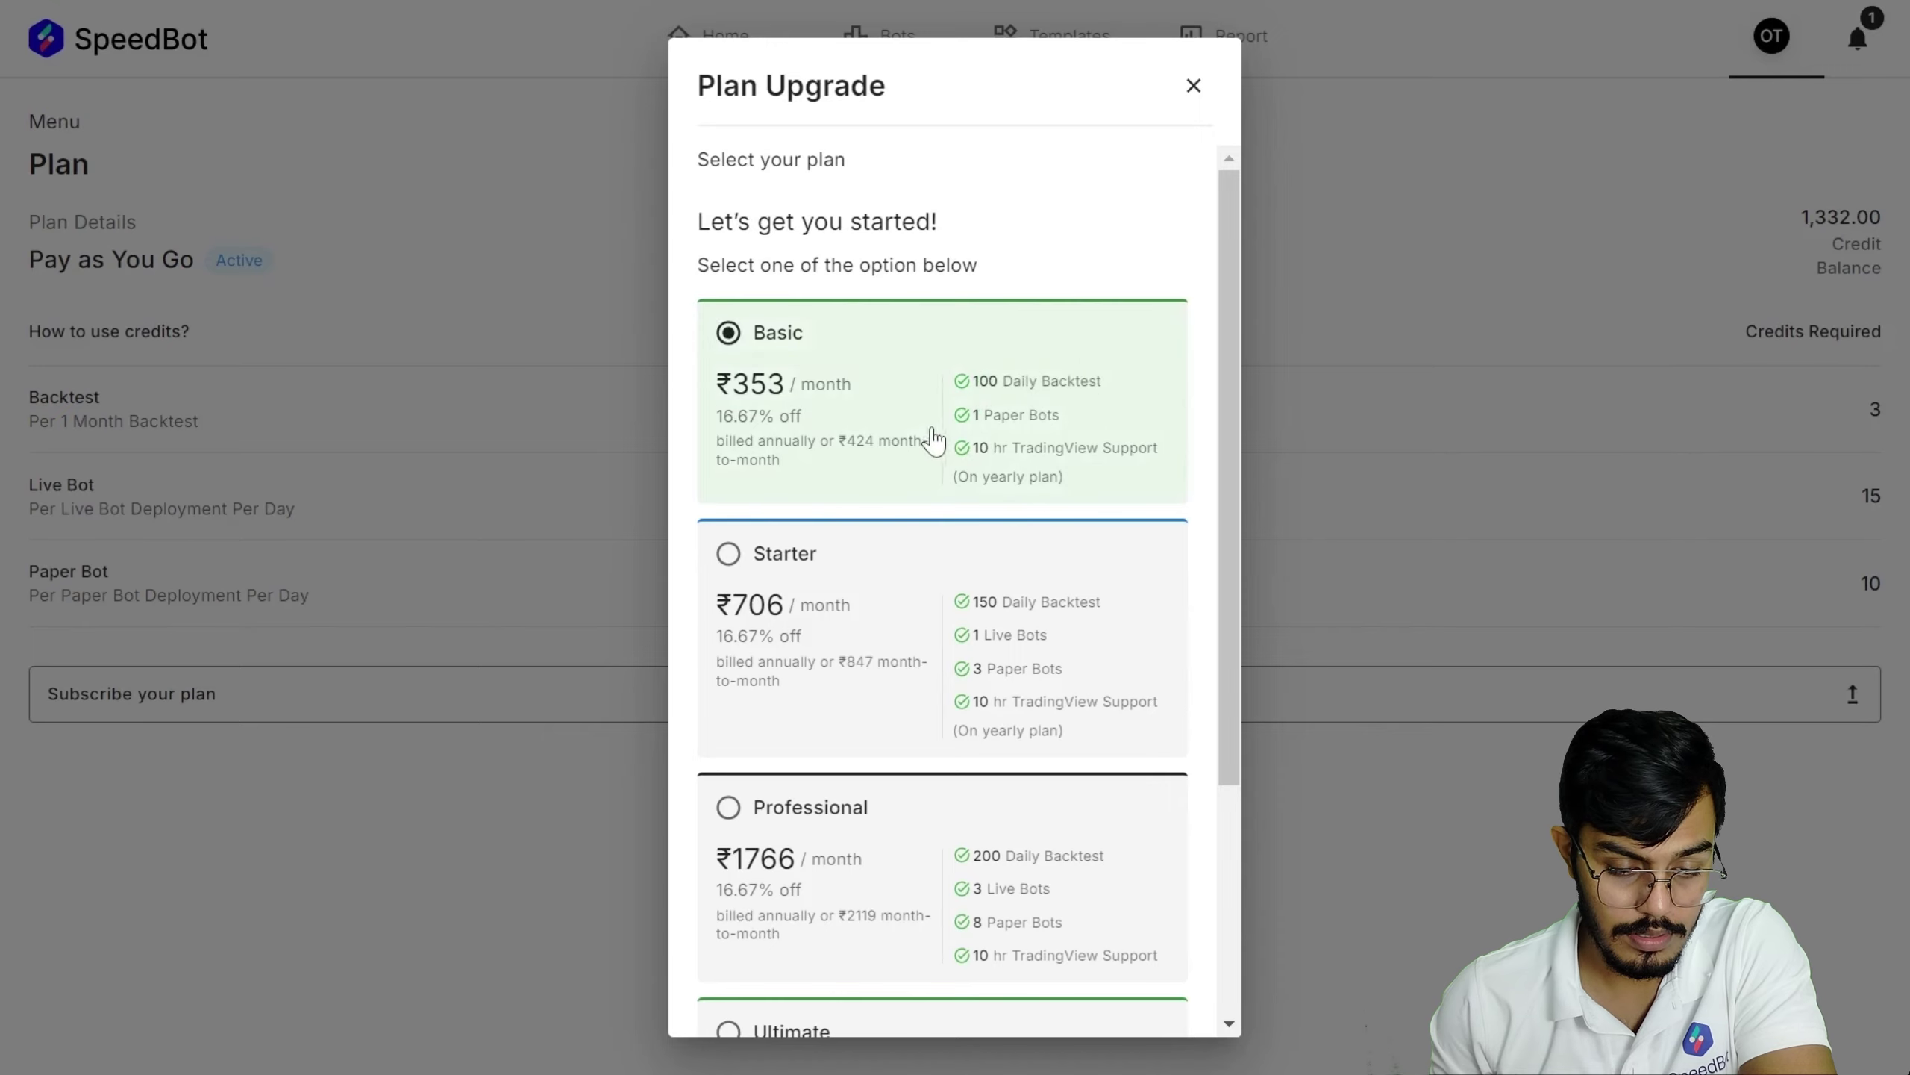
left_click_drag(973, 417, 1091, 427)
left_click(1089, 432)
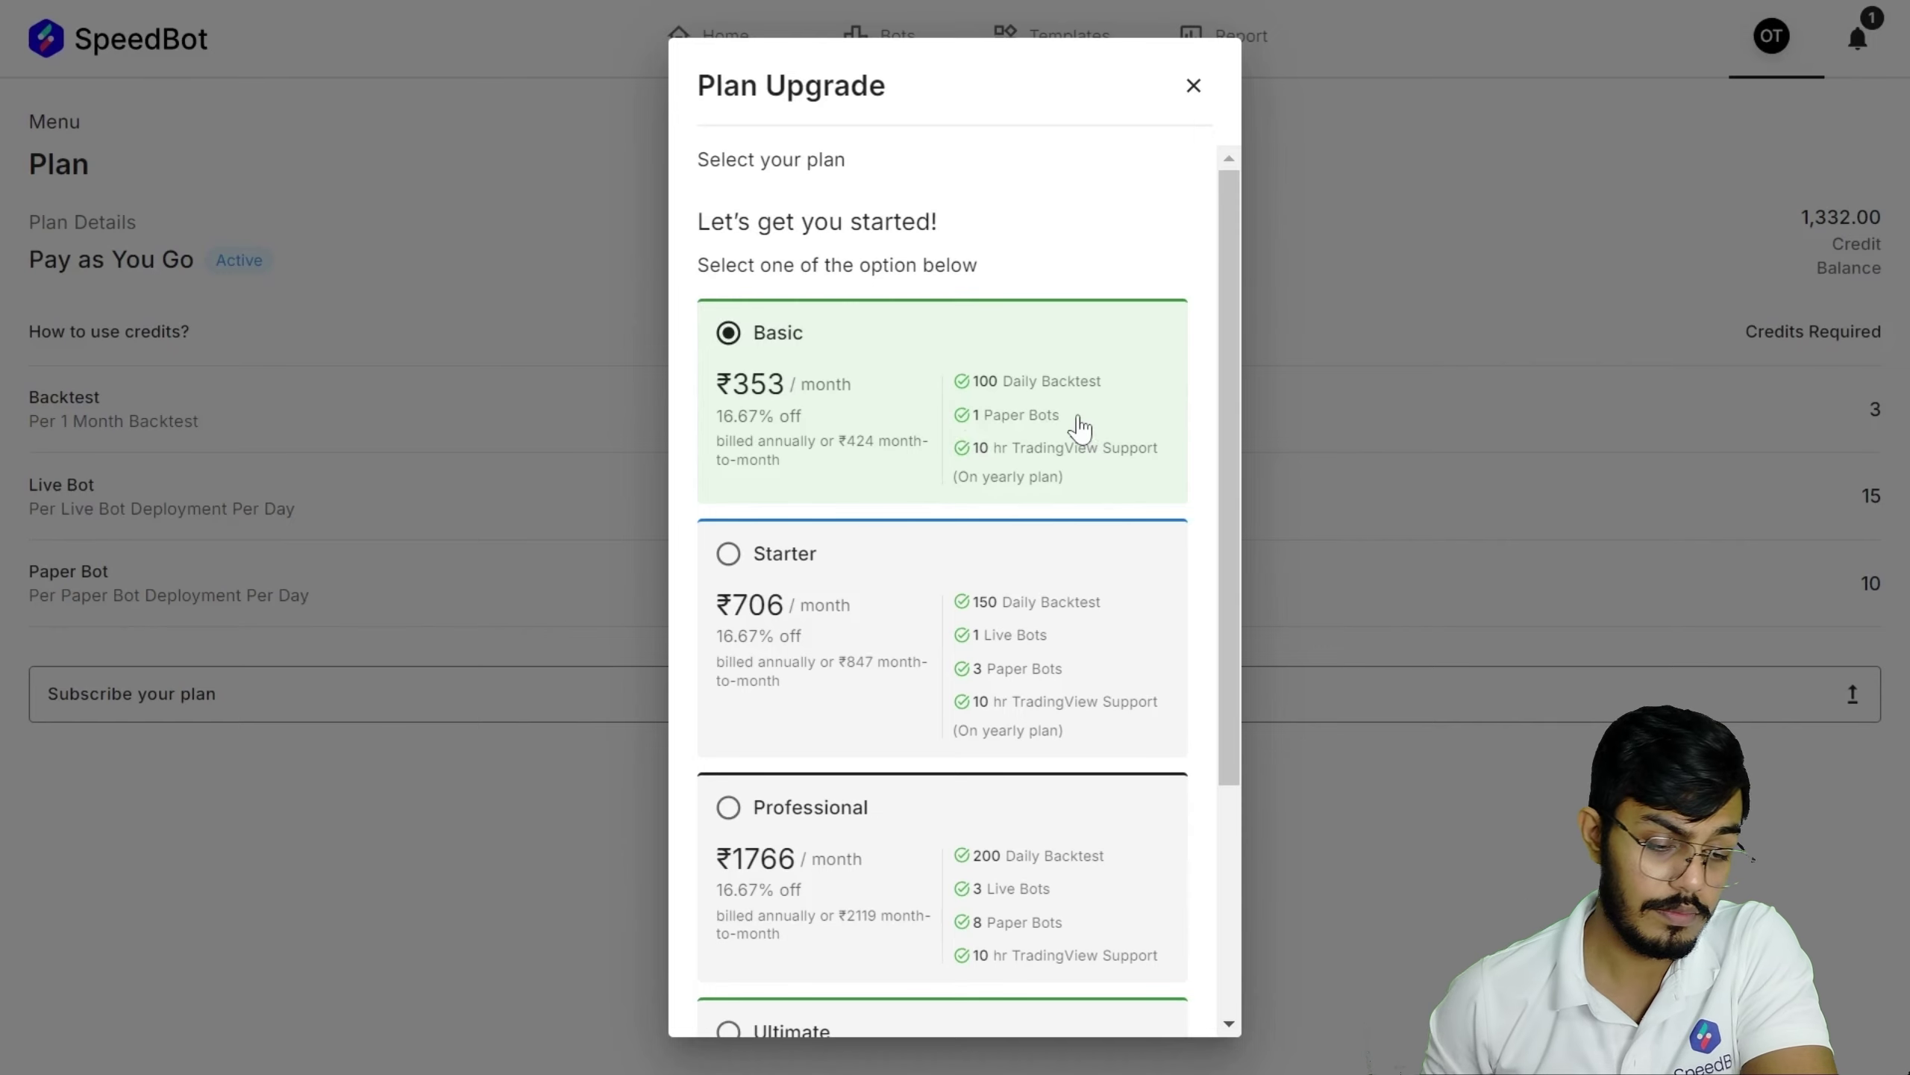
- Select the Starter plan, compare it with Professional and Ultimate, and close the plan upgrade without subscribing
scroll(1120, 477, "down", 2)
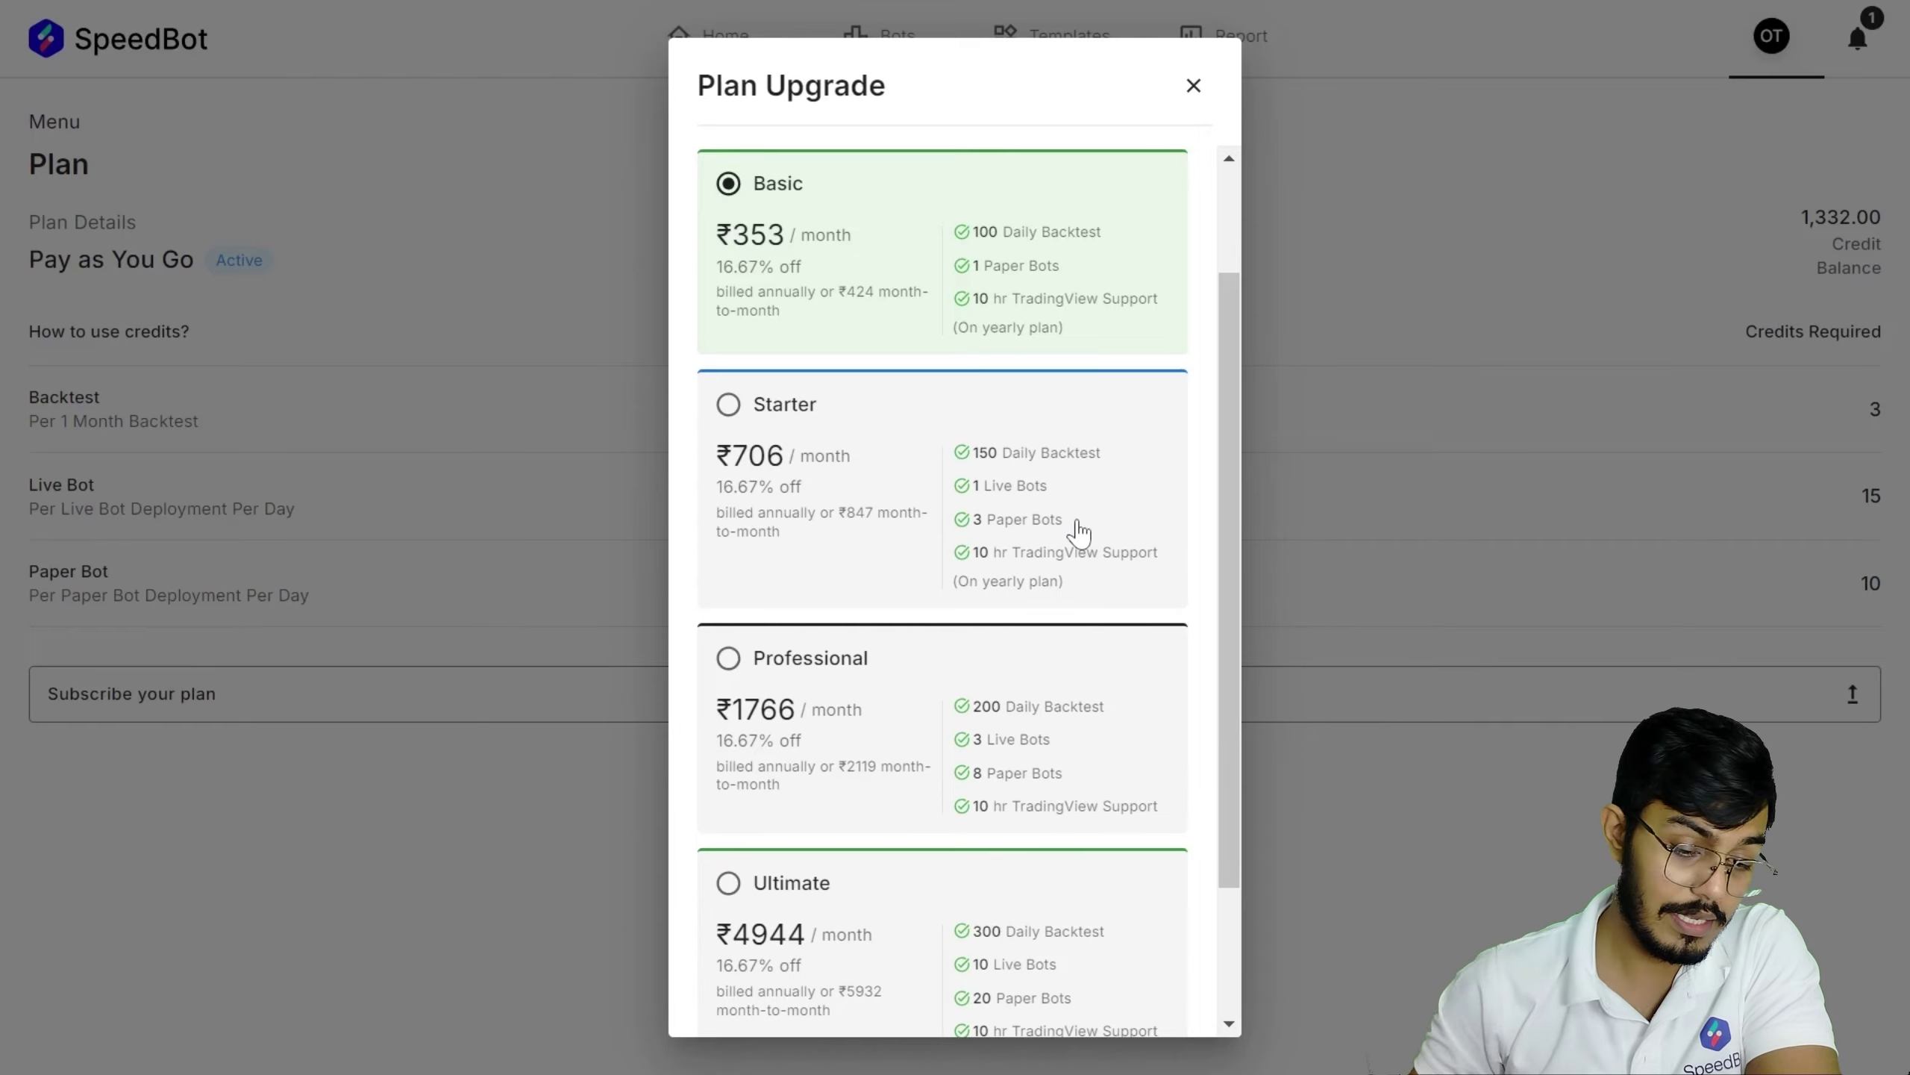
left_click(813, 461)
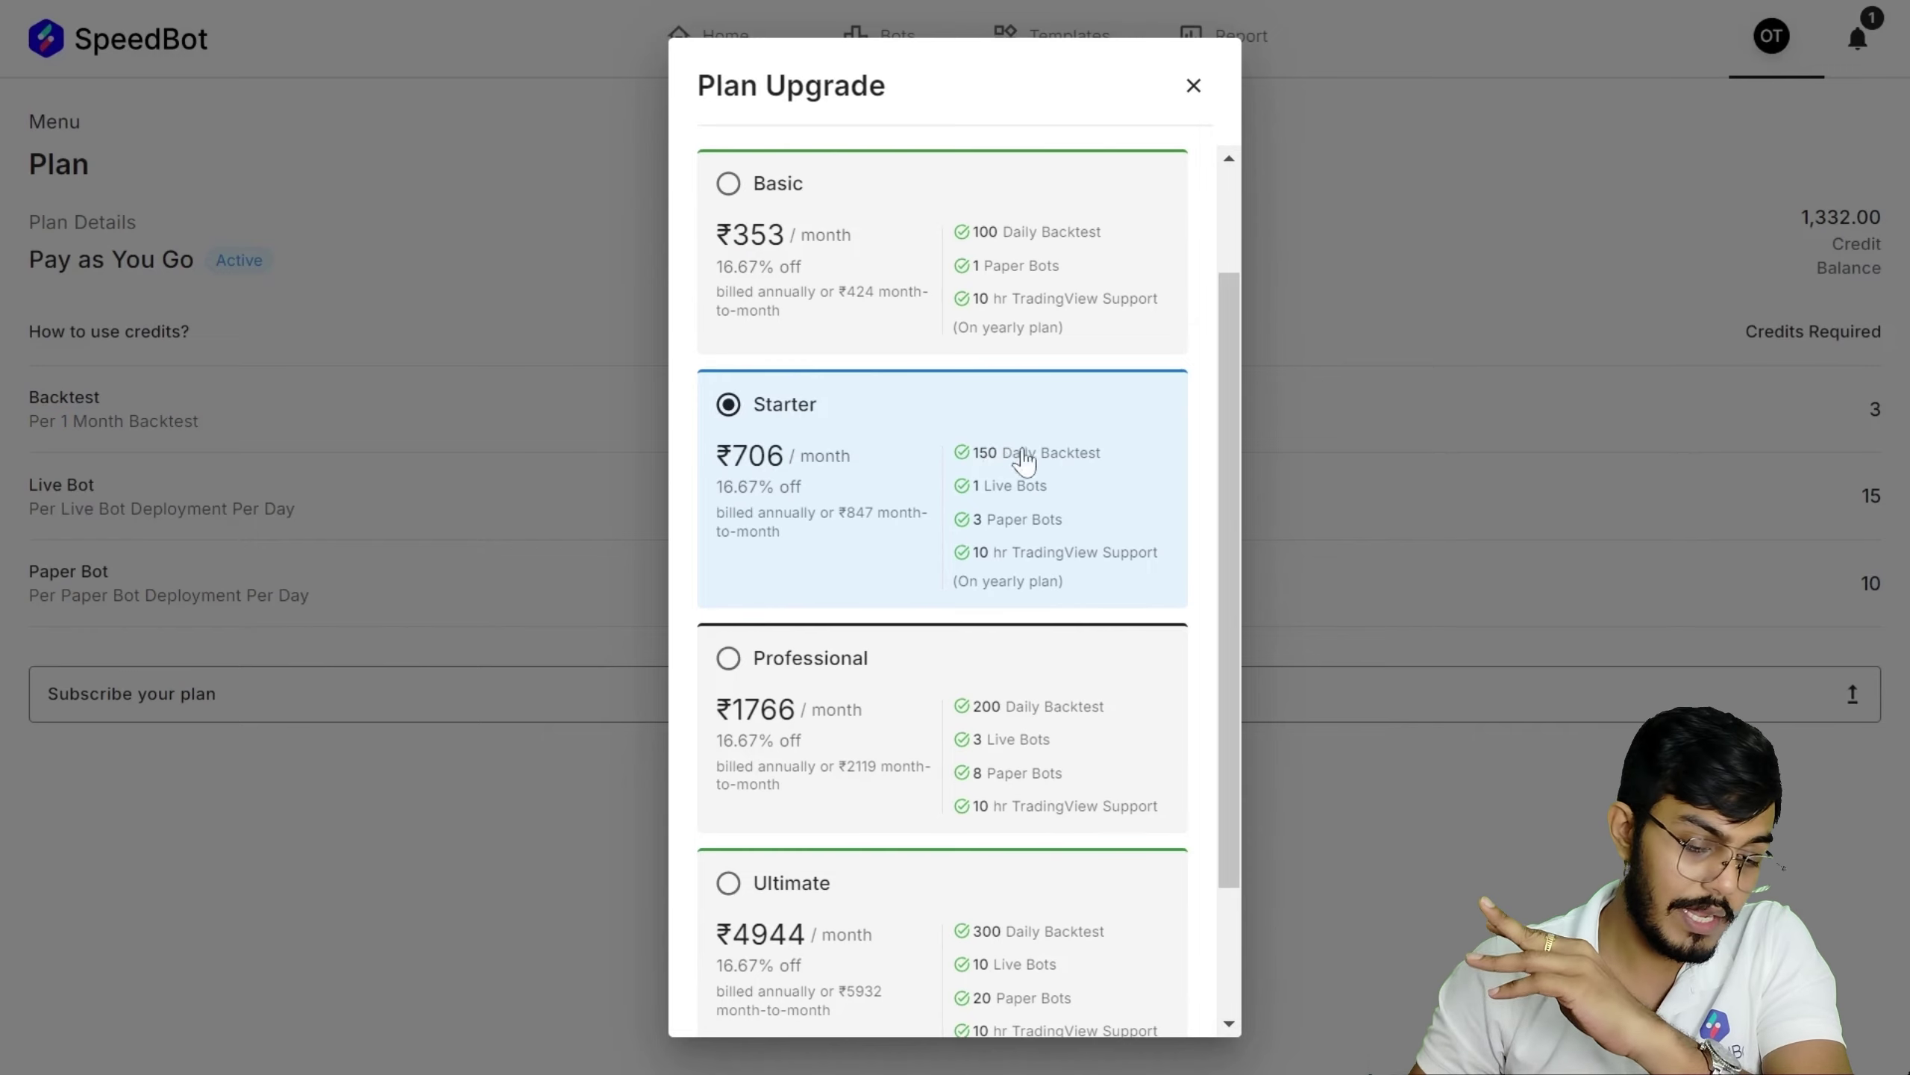
scroll(1049, 516, "down", 3)
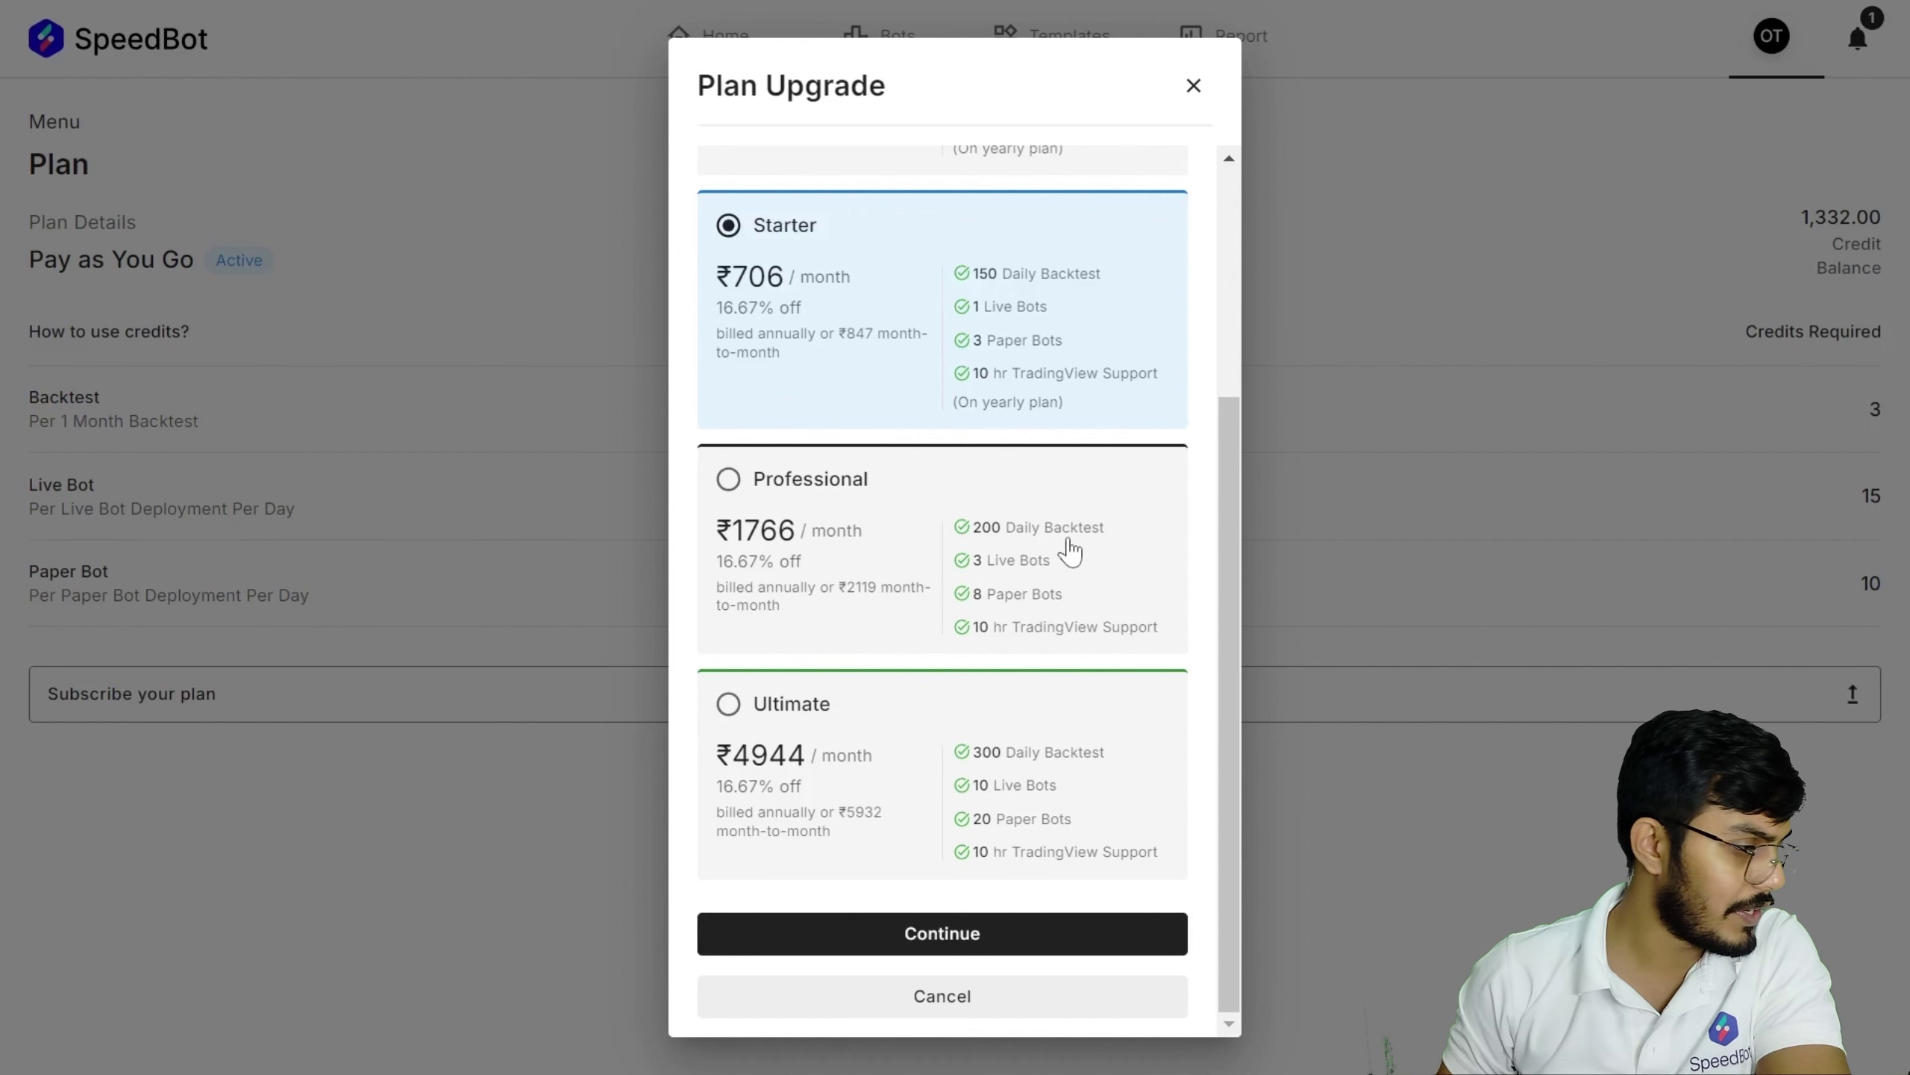
key("Escape")
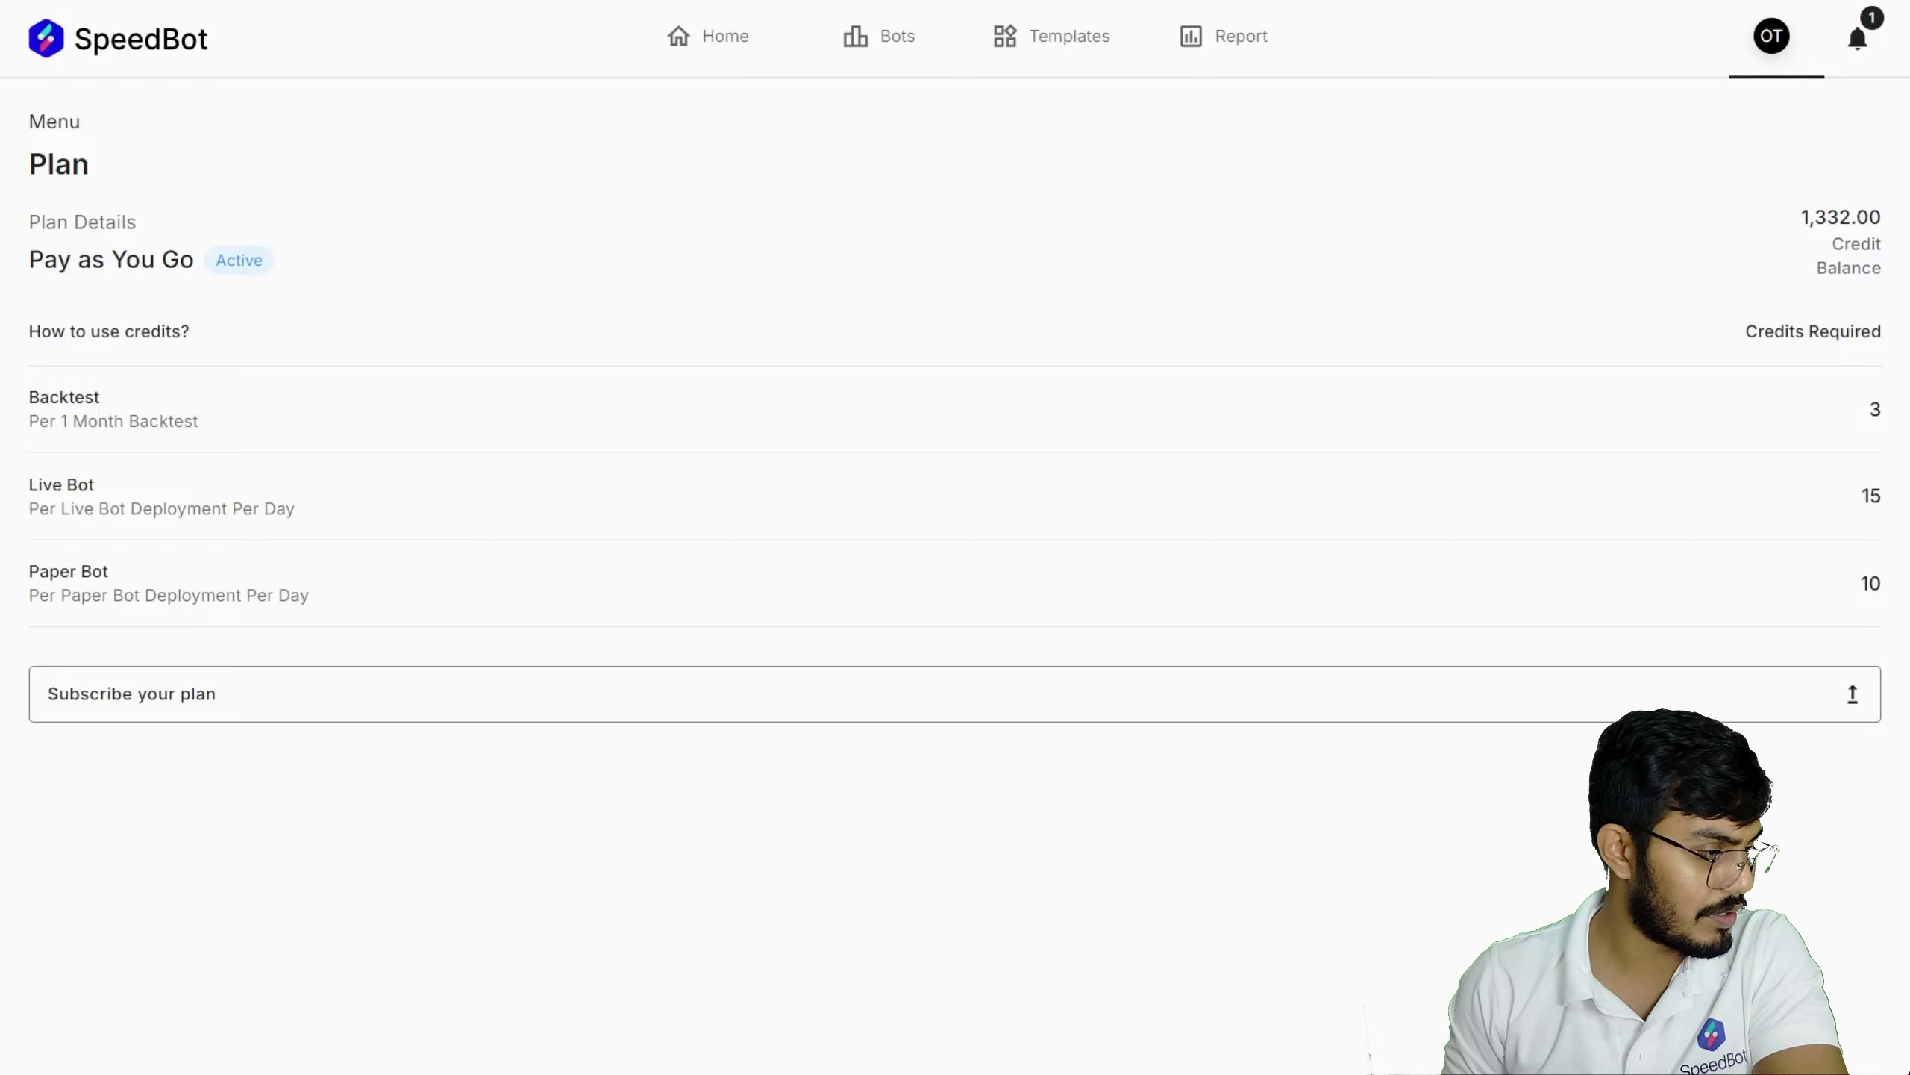
- Show all bots in the portfolio and clear the search filter
left_click(883, 60)
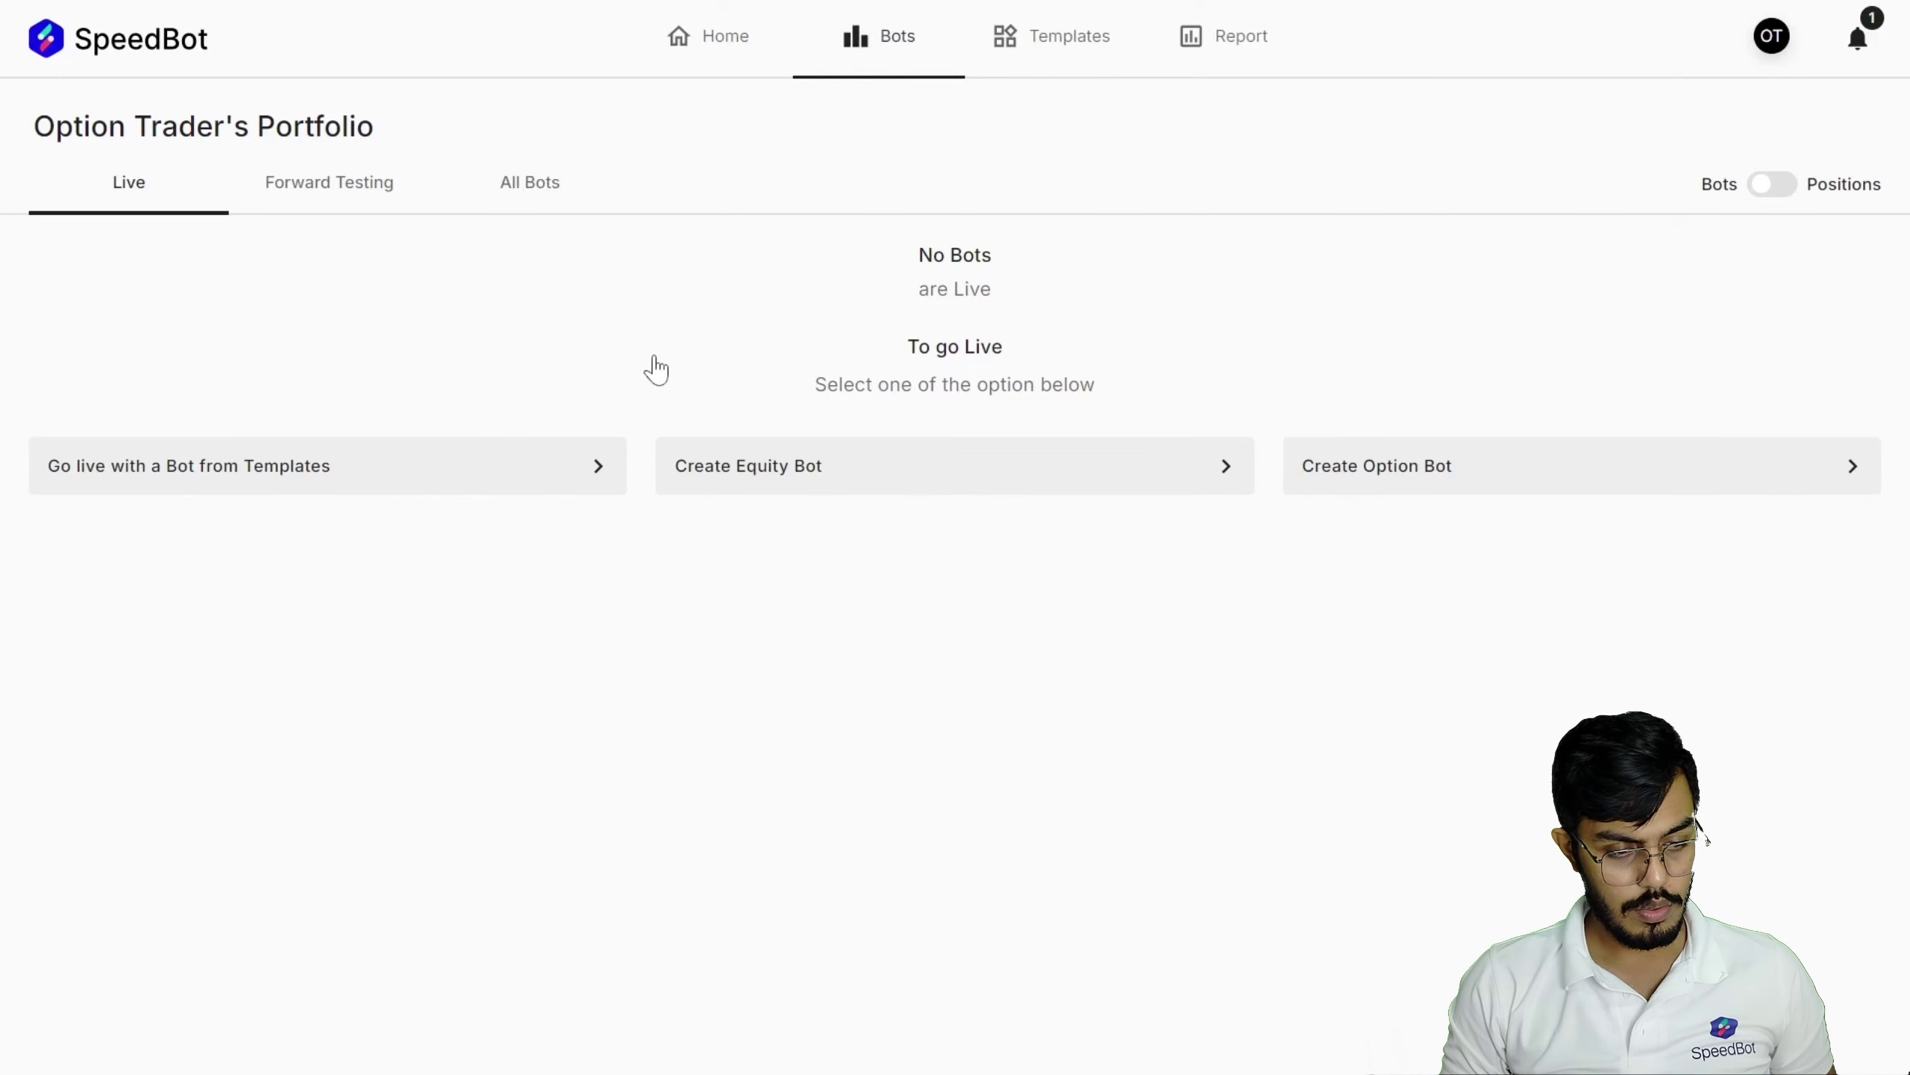
left_click(539, 186)
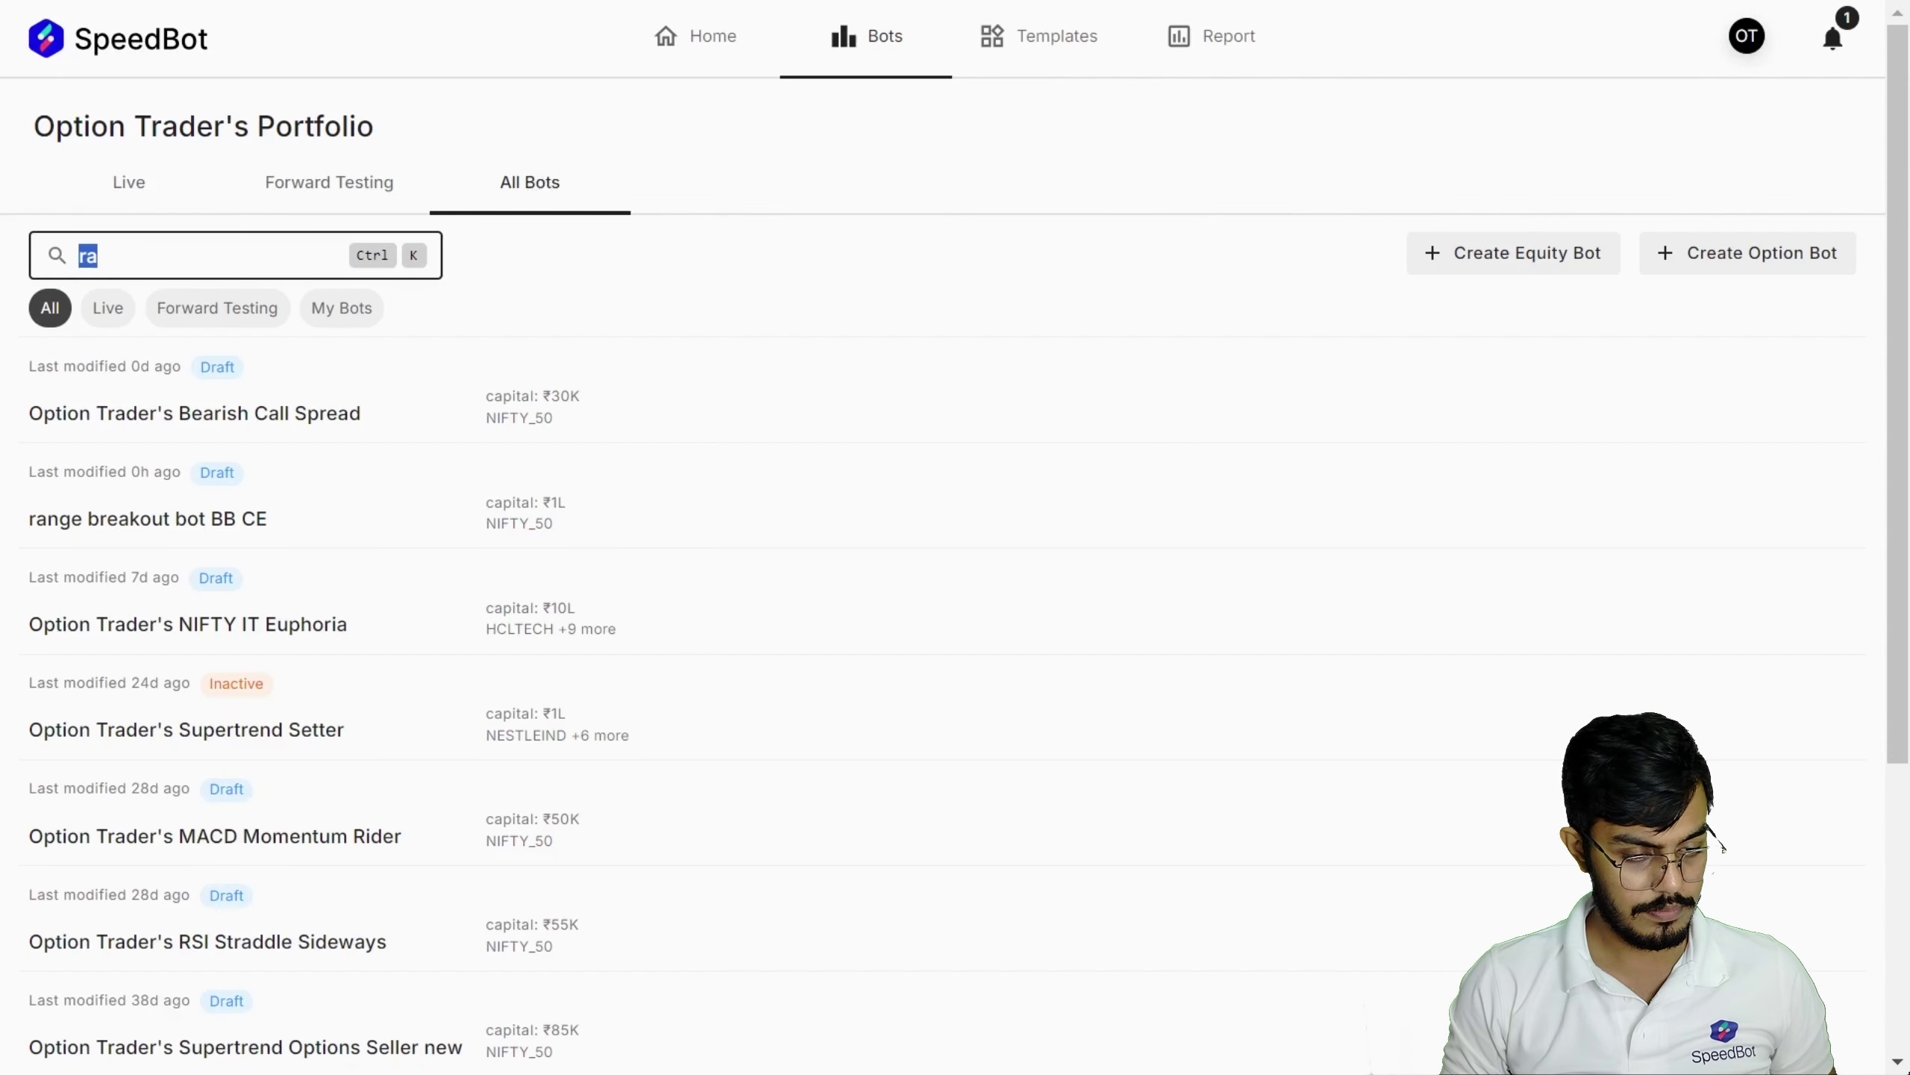
key("BackSpace")
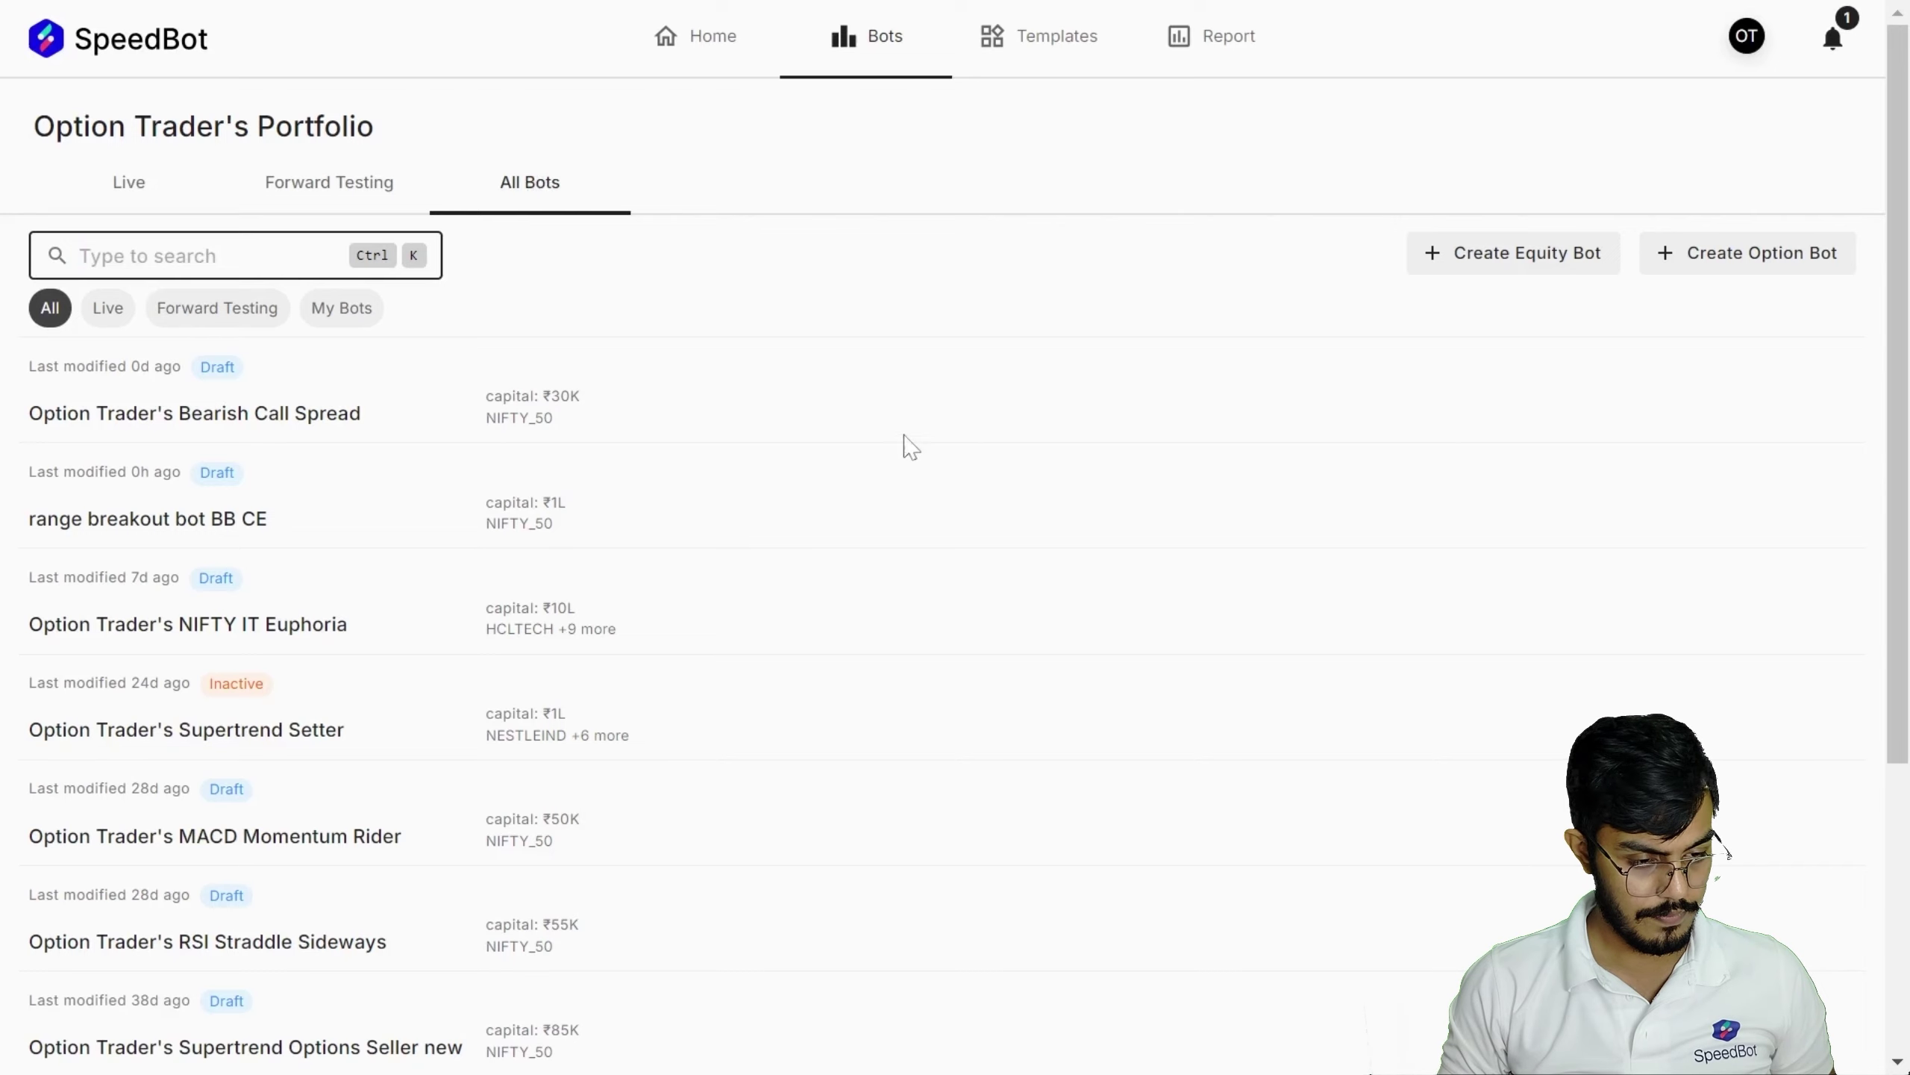
scroll(695, 614, "down", 2)
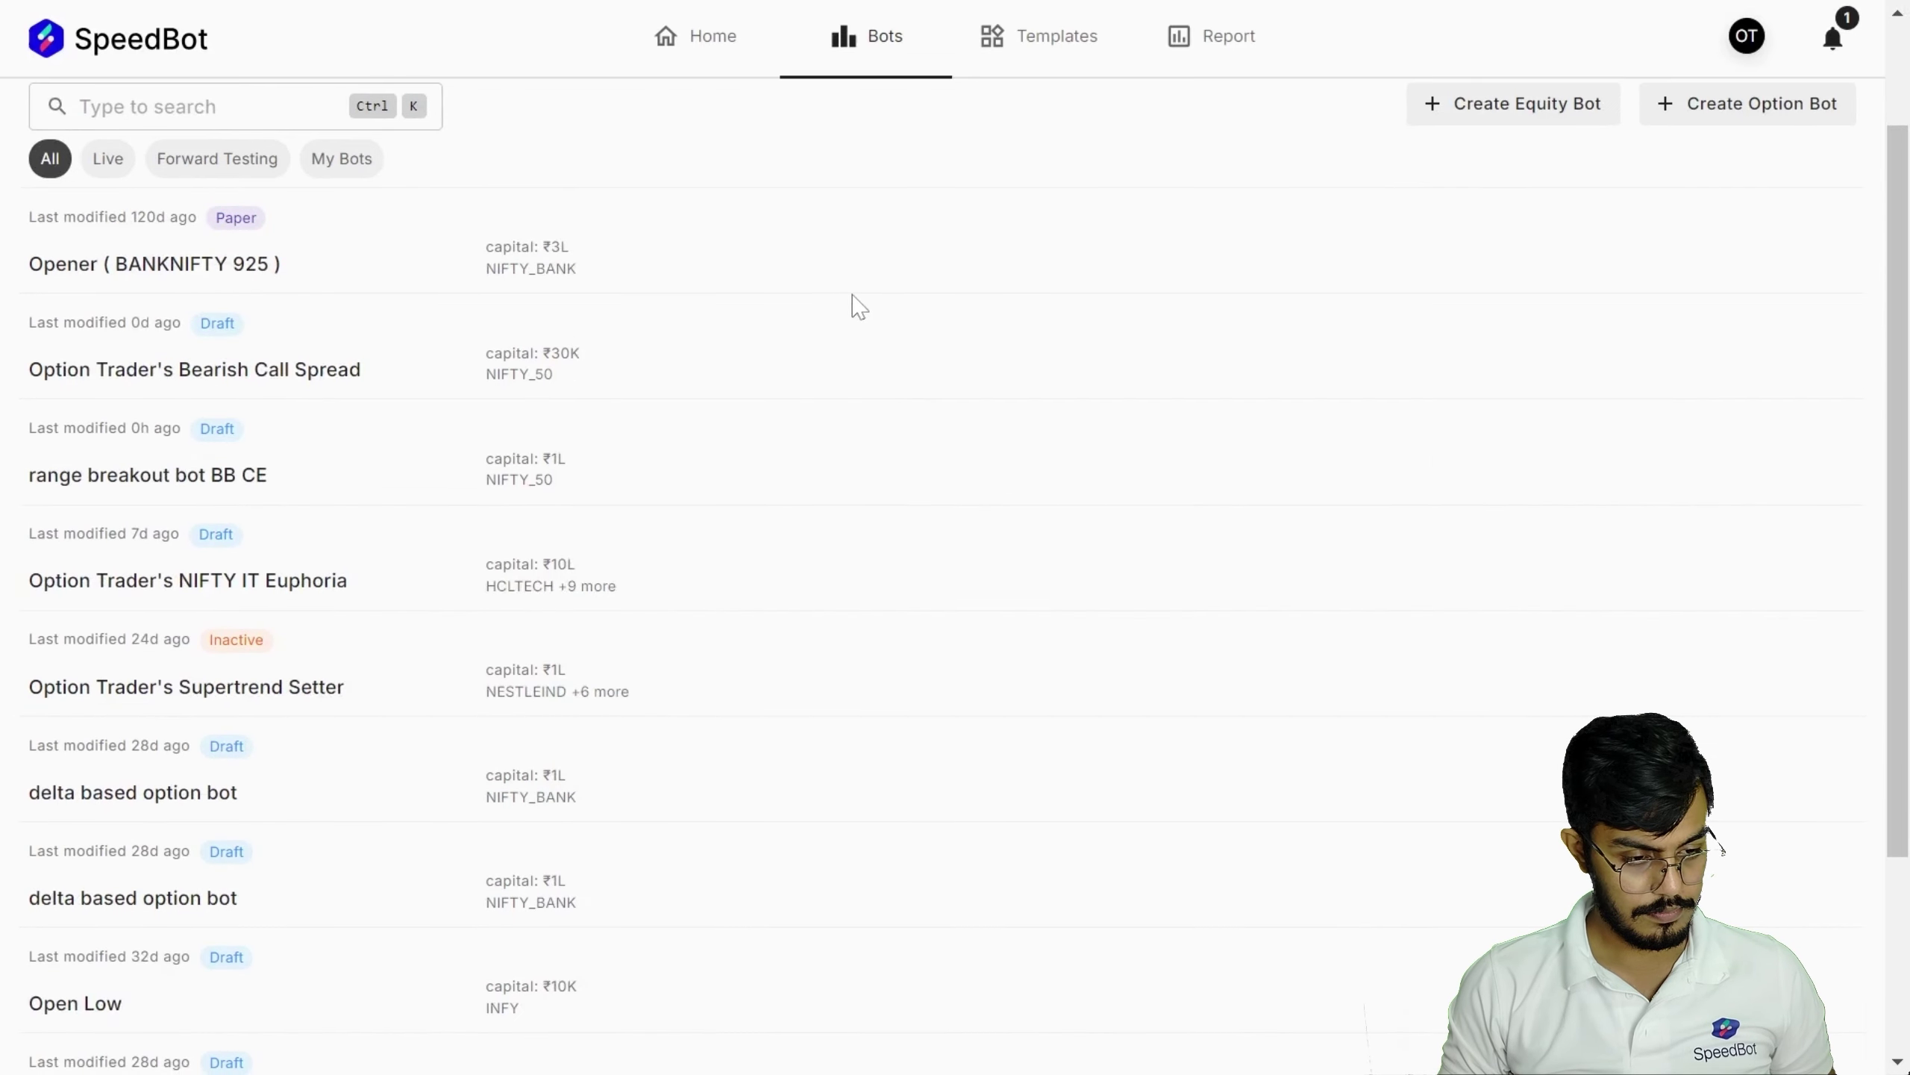
- View the backtest statistics of the "Opener ( BANKNIFTY 925 )" bot and return to the list of all bots
left_click(1715, 257)
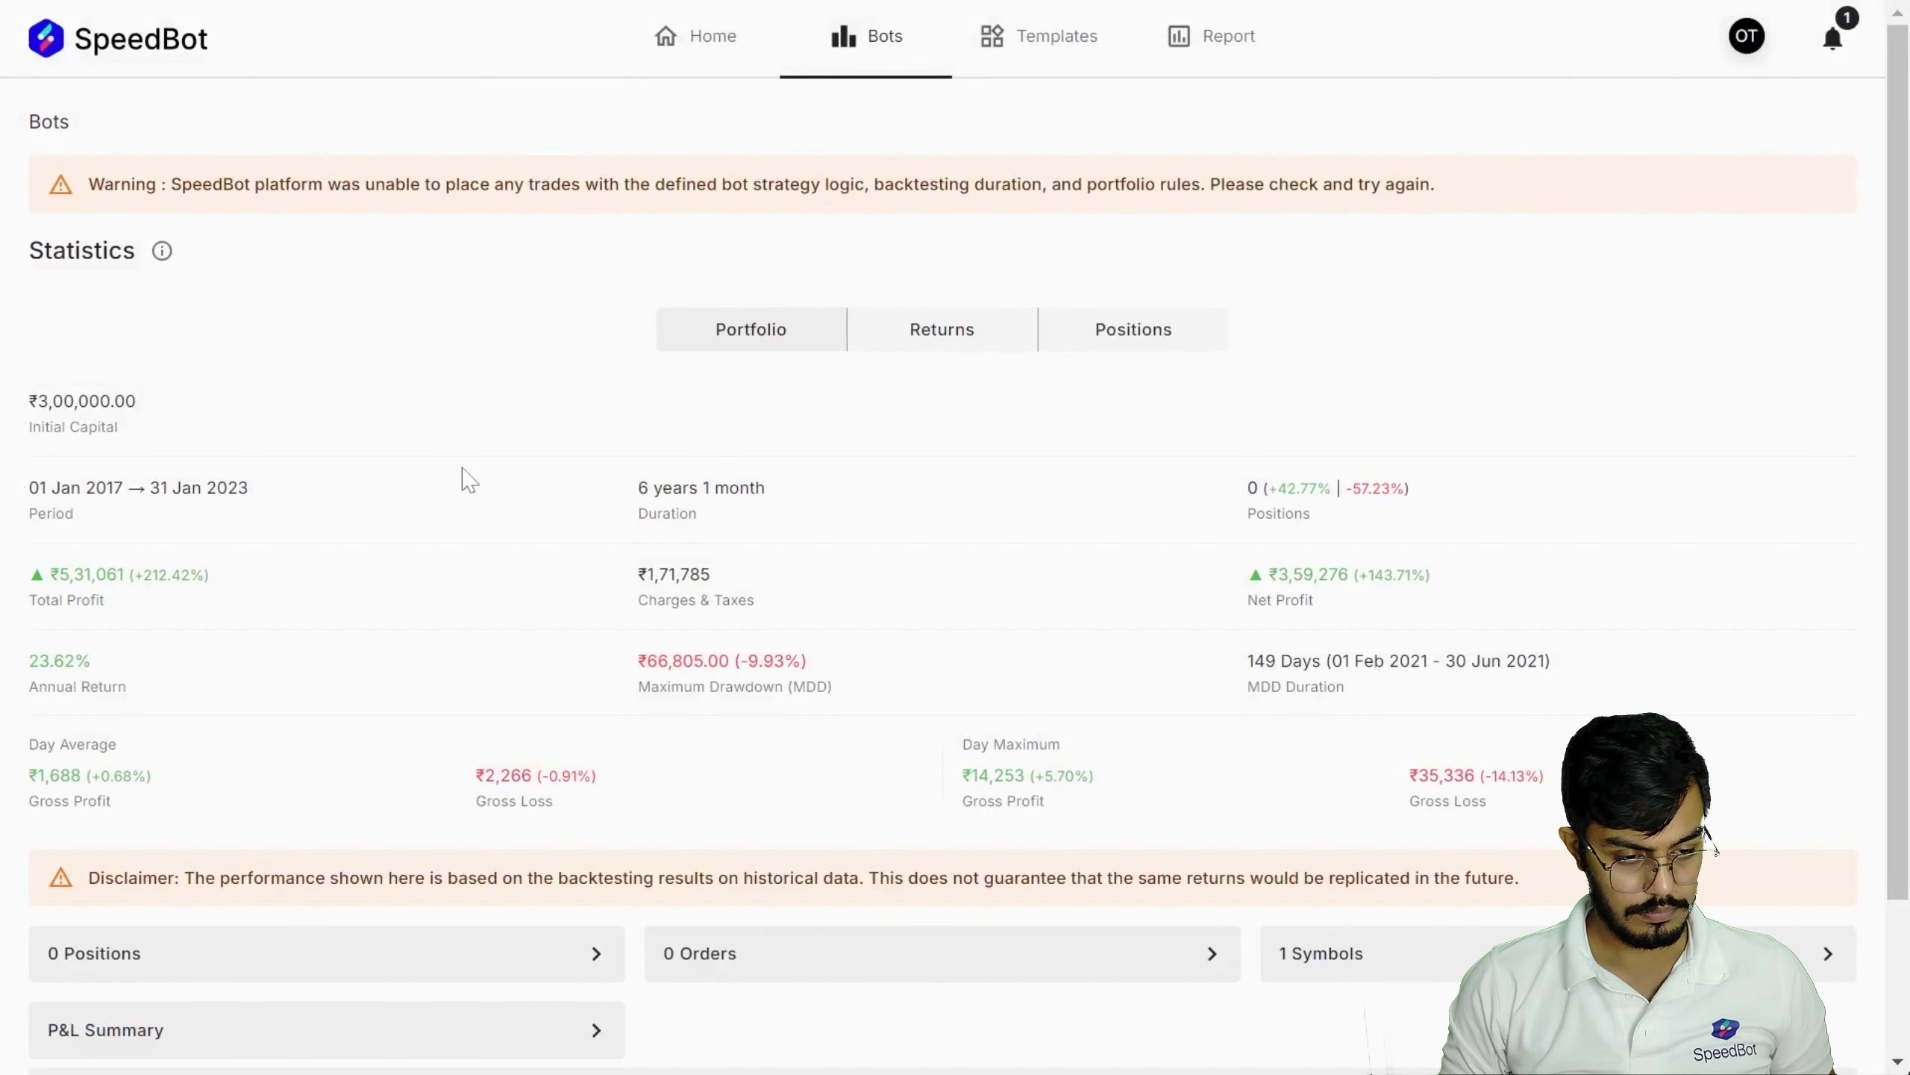
scroll(772, 639, "down", 2)
scroll(451, 391, "up", 2)
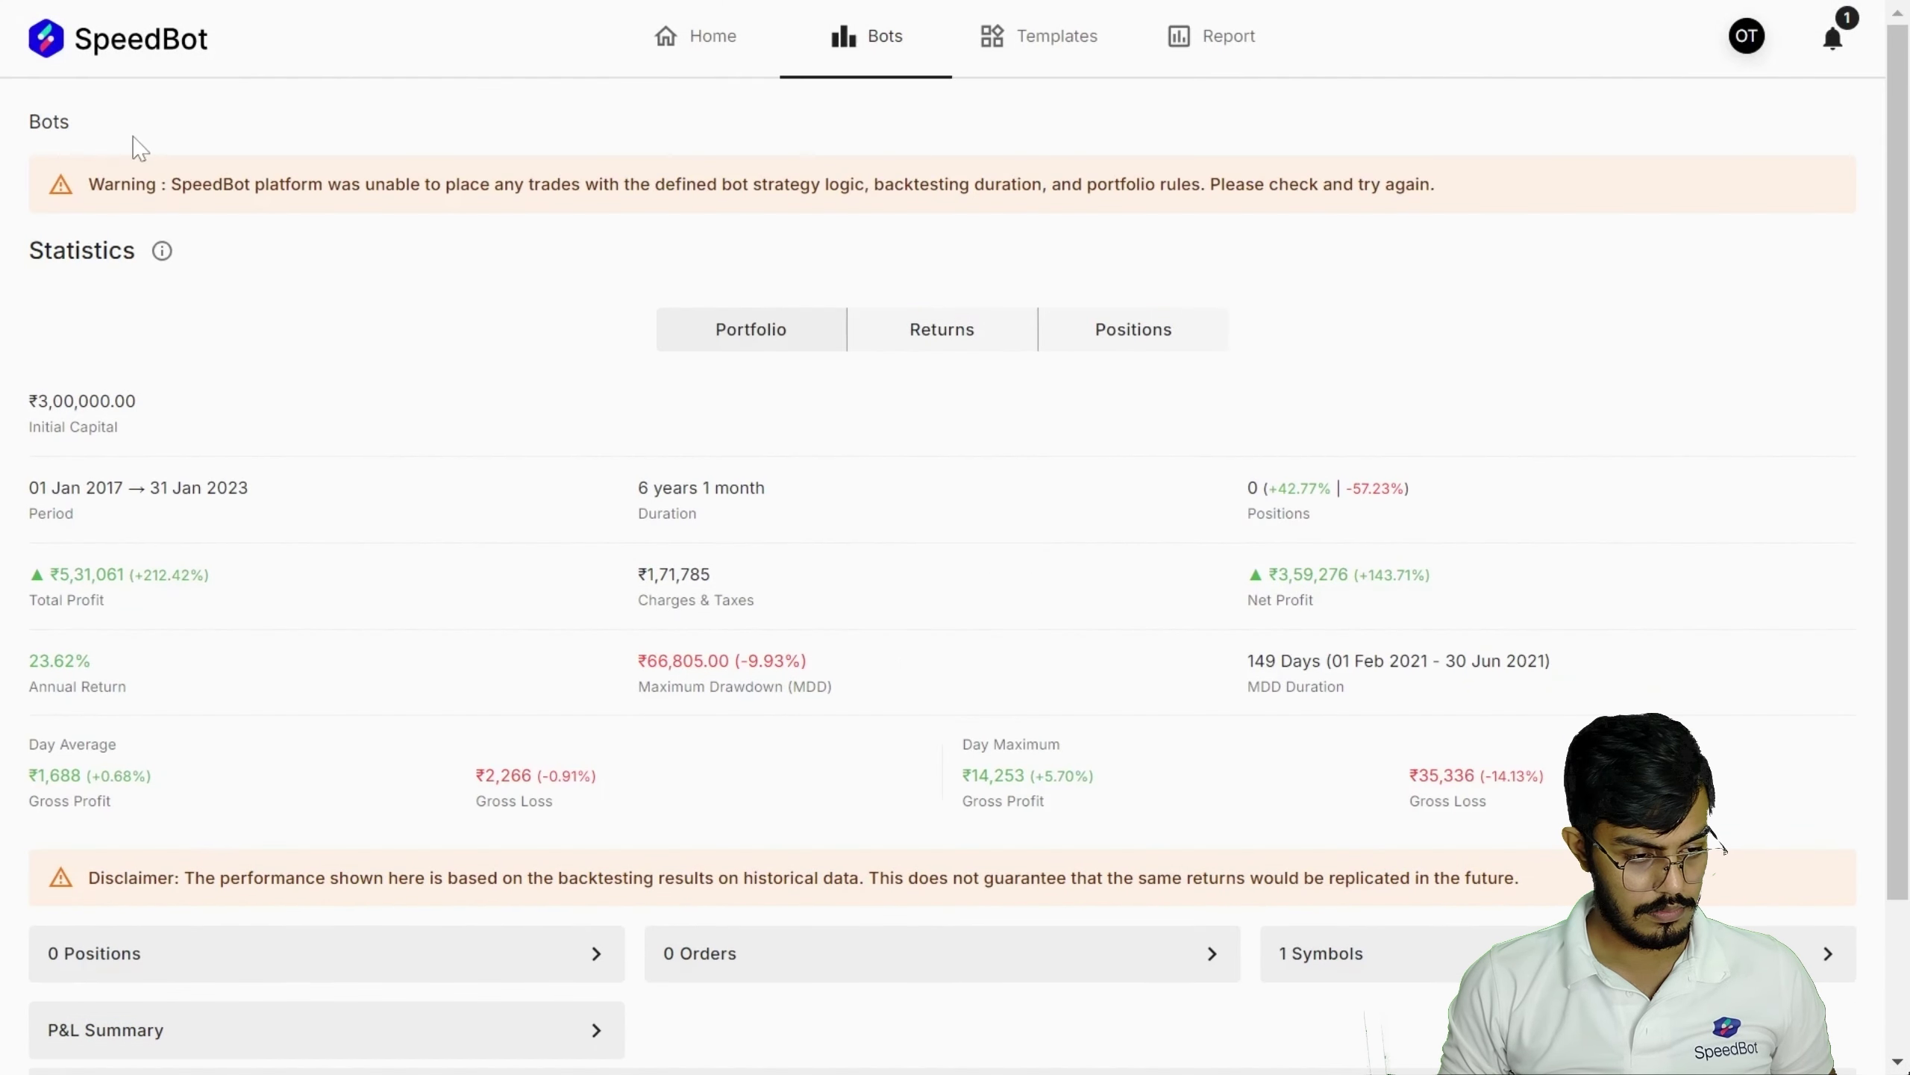
left_click(60, 136)
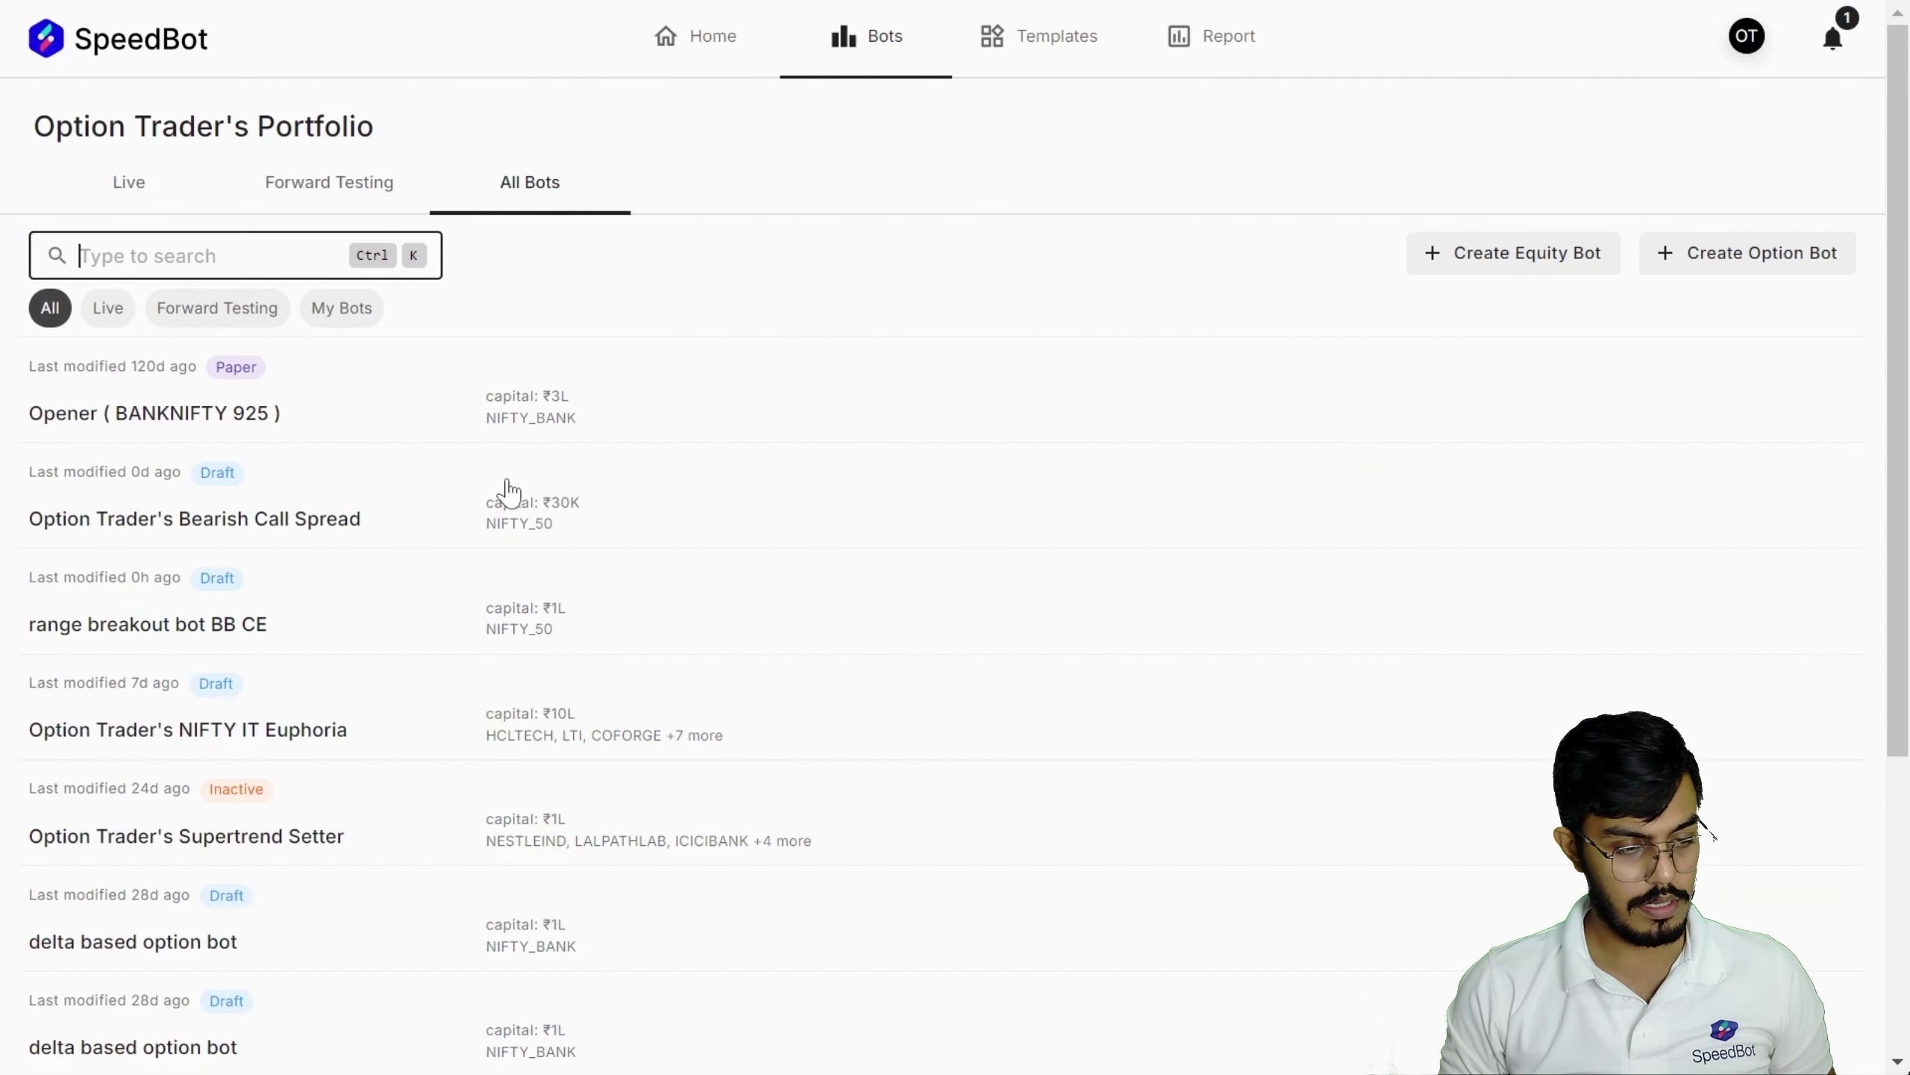
- View the page of the Supertrend Setter bot and return to the list of all bots
scroll(375, 496, "down", 2)
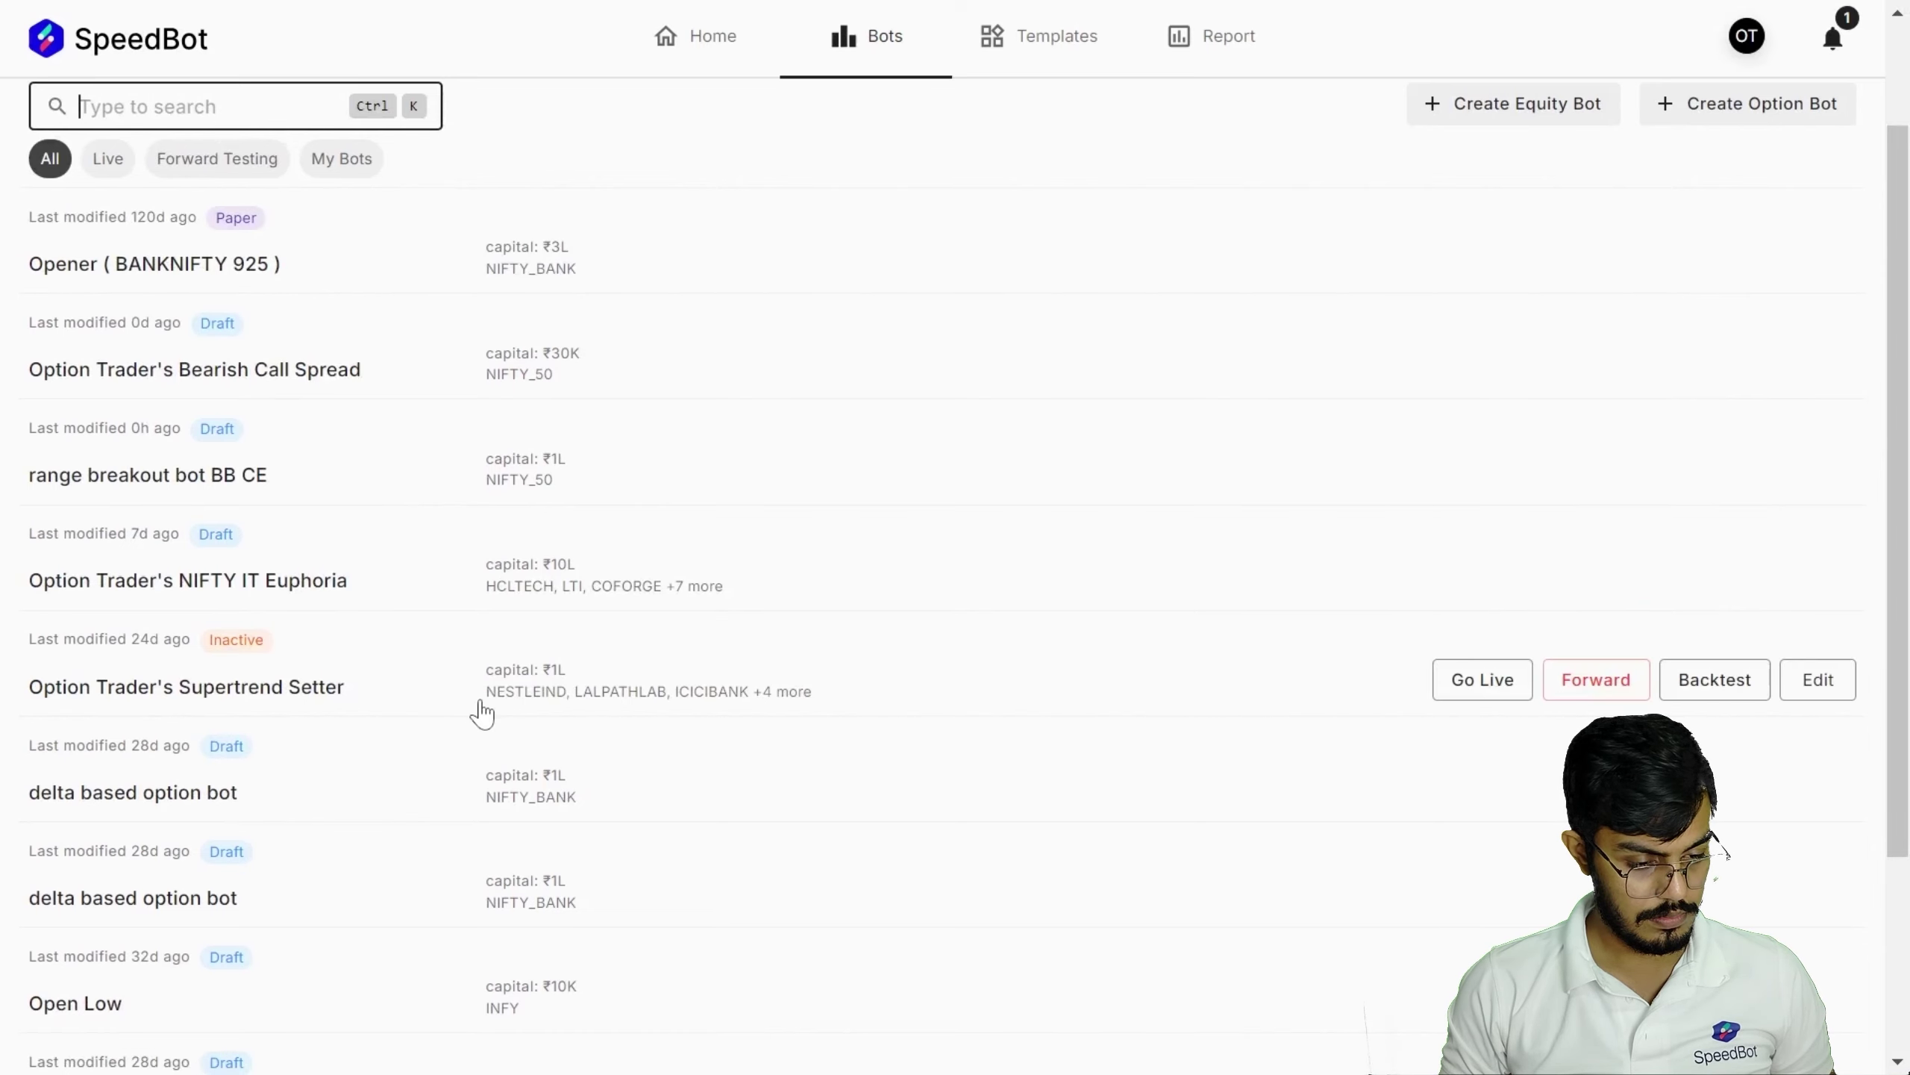
left_click(518, 700)
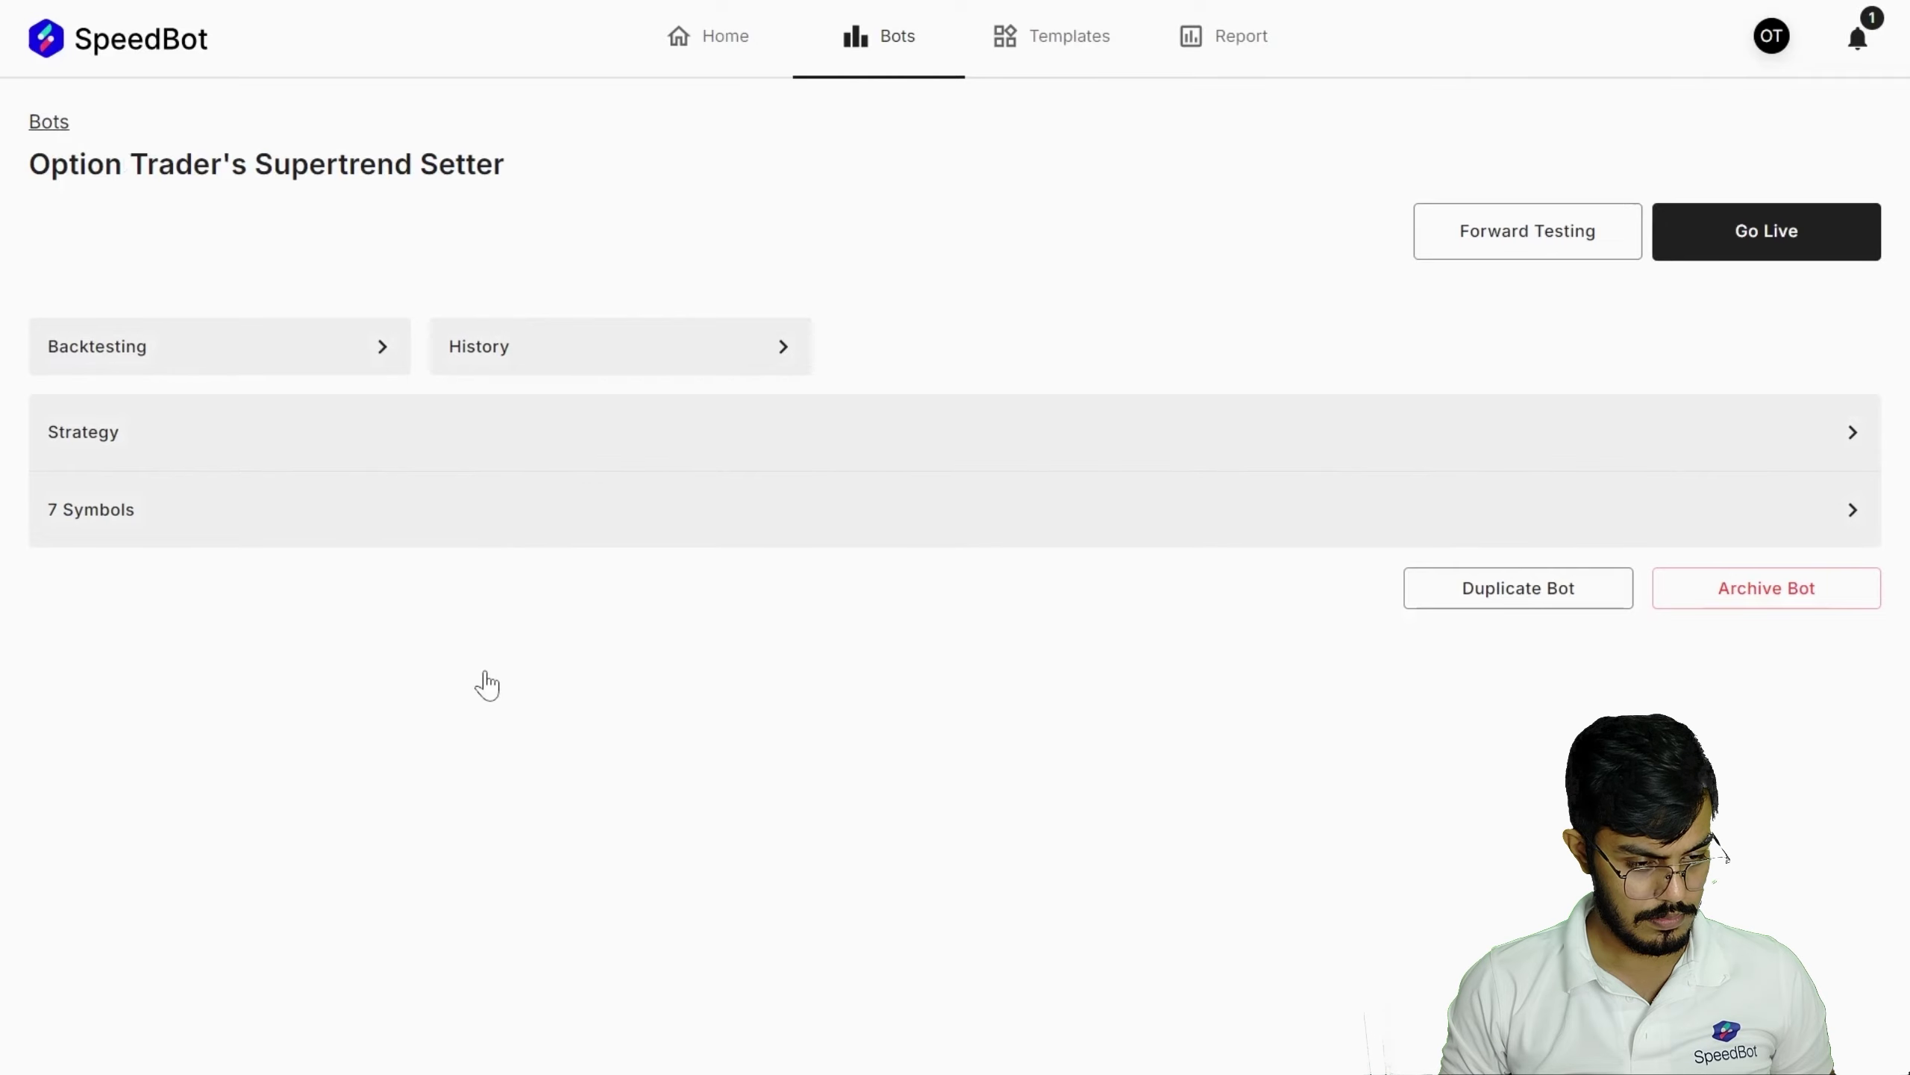
key("alt+Left")
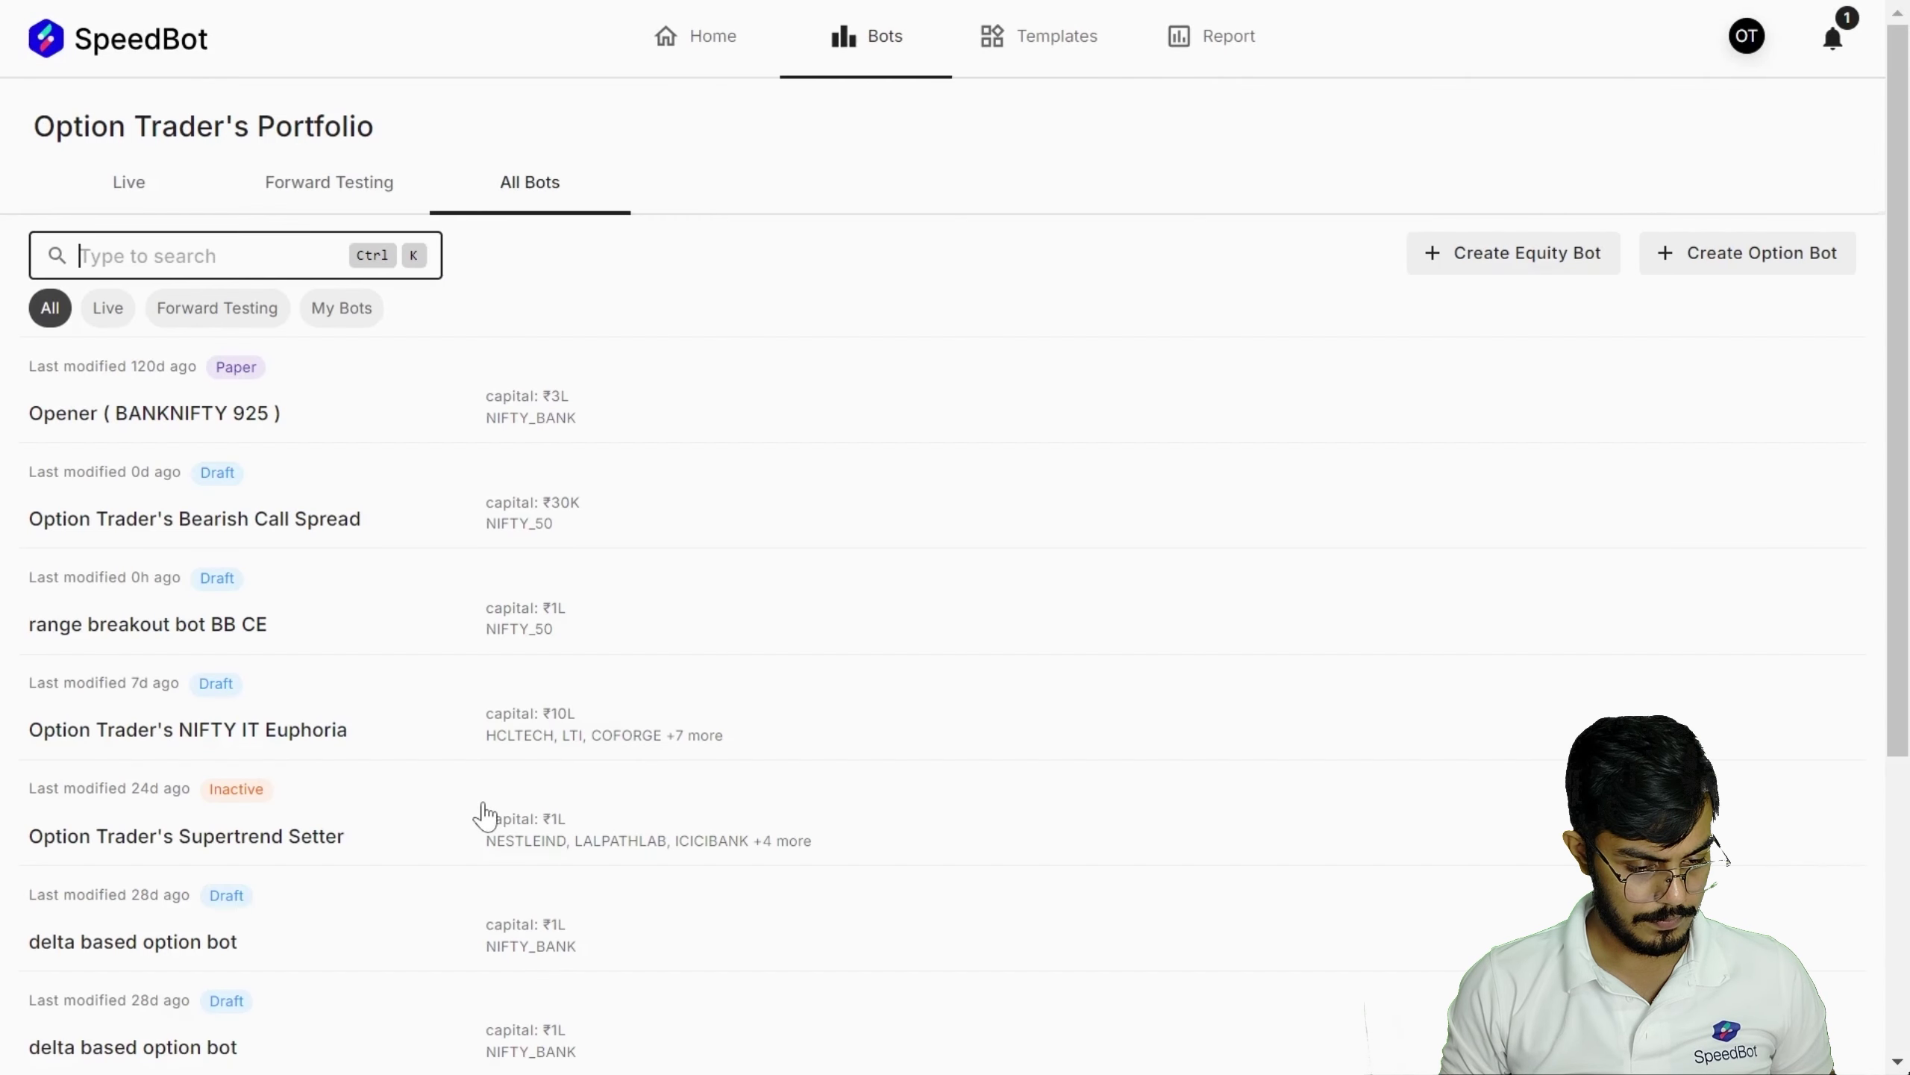
- Open the backtest statistics of the RSI Straddle Sideways bot and examine its initial capital, period and profit figures
scroll(483, 814, "down", 4)
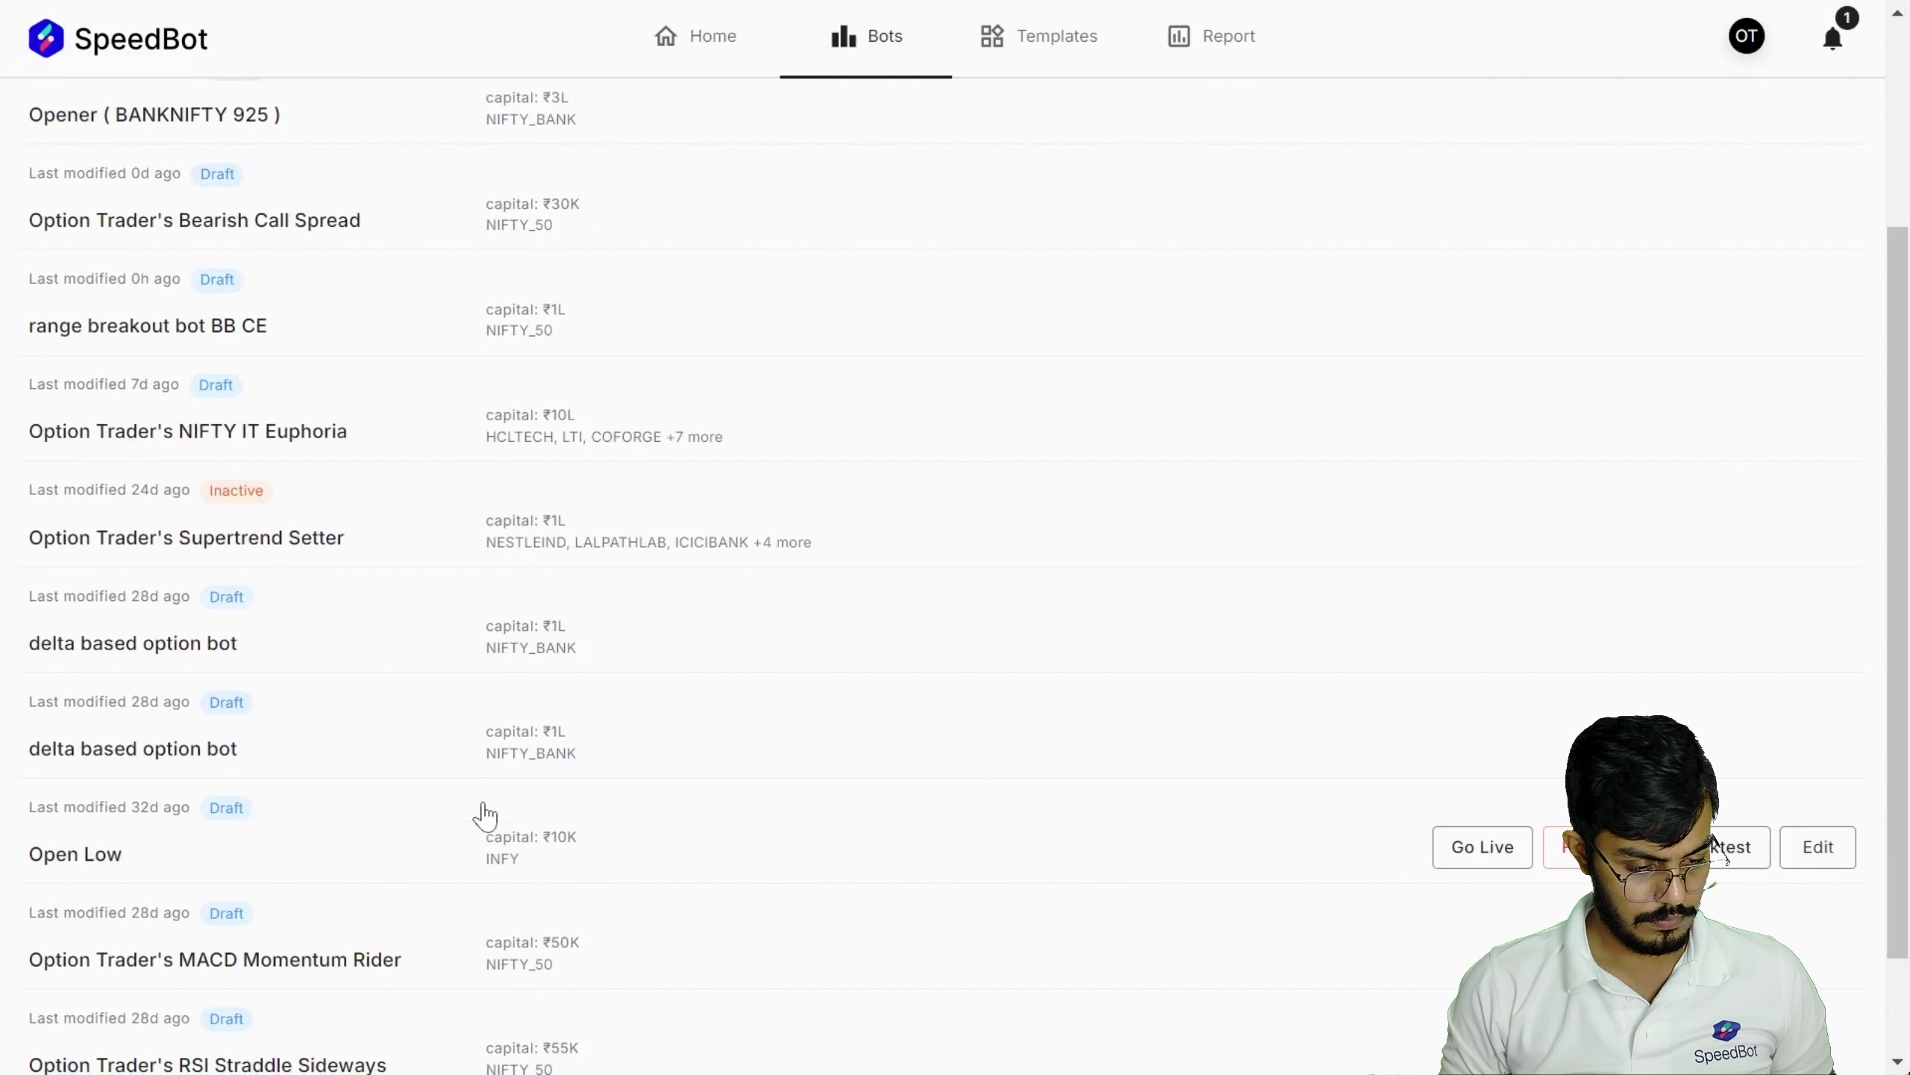
scroll(484, 814, "down", 3)
left_click(446, 933)
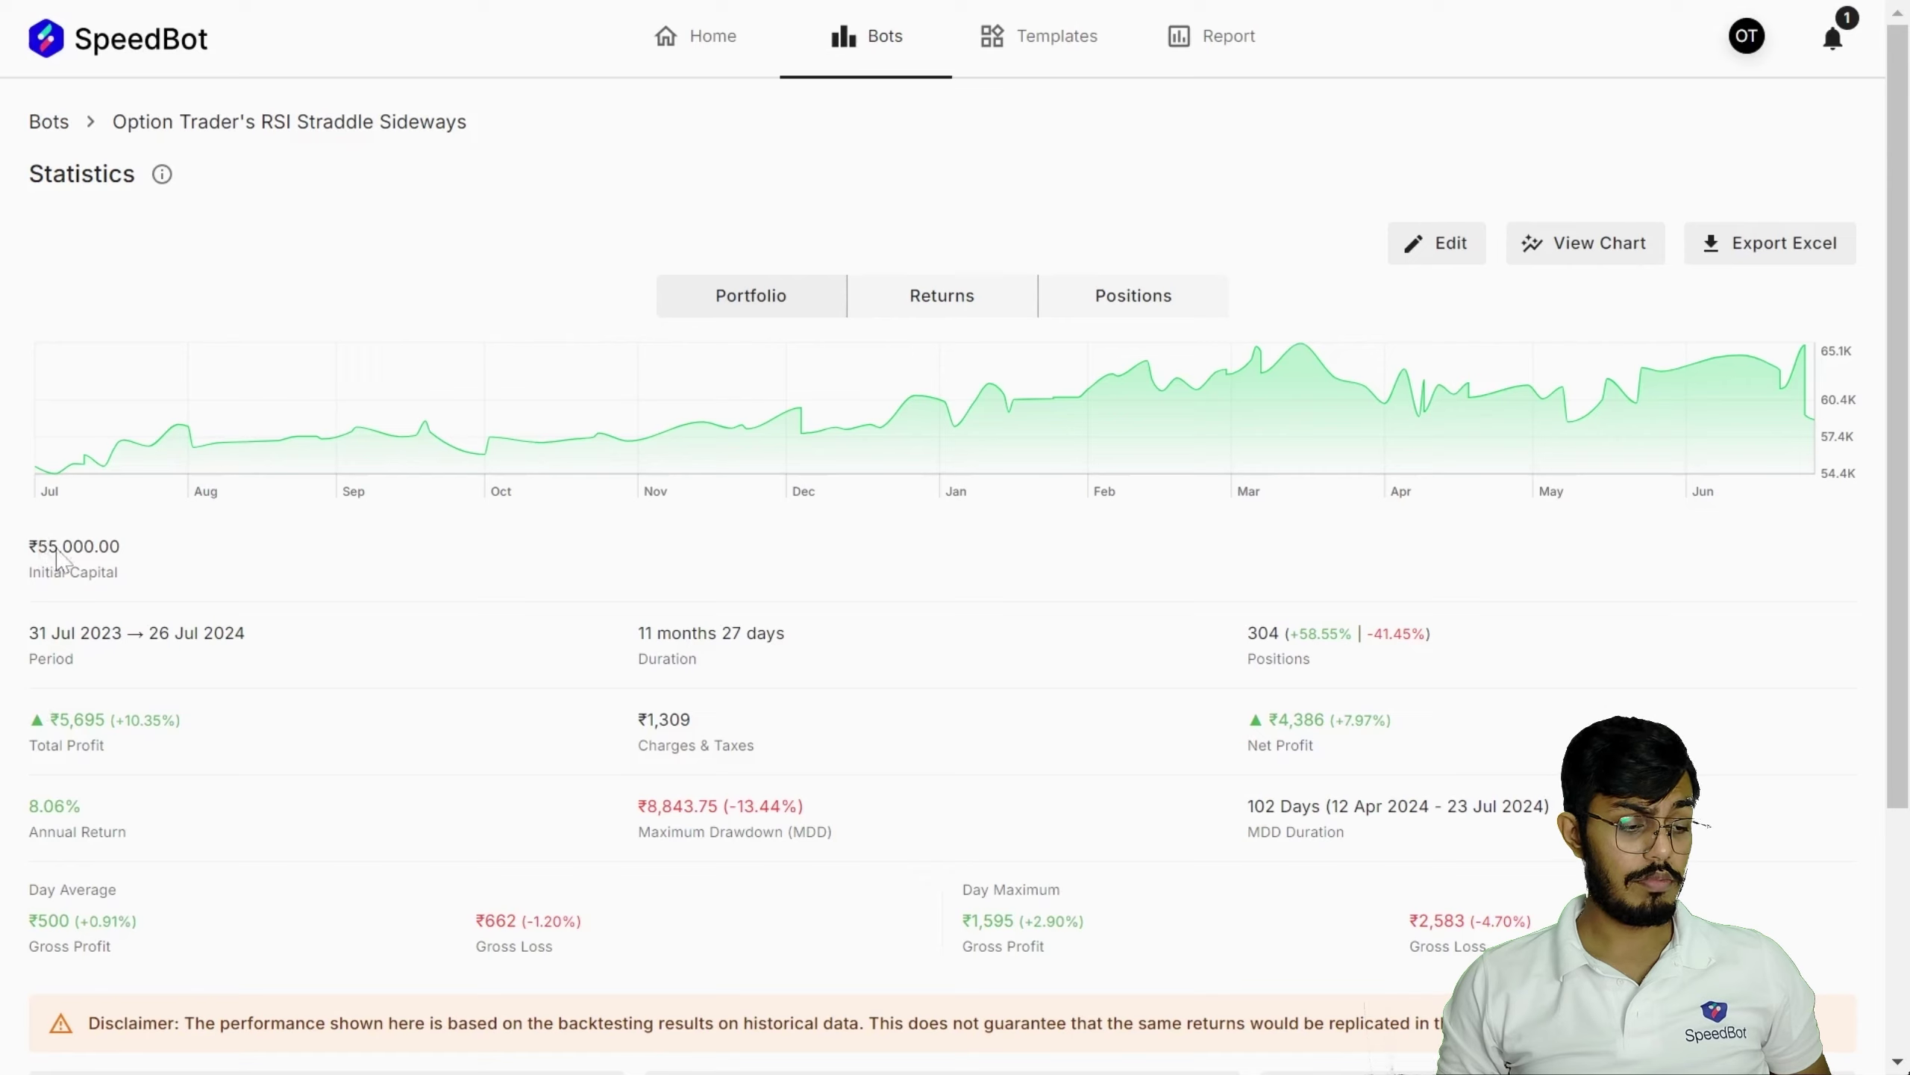
left_click_drag(39, 546, 150, 560)
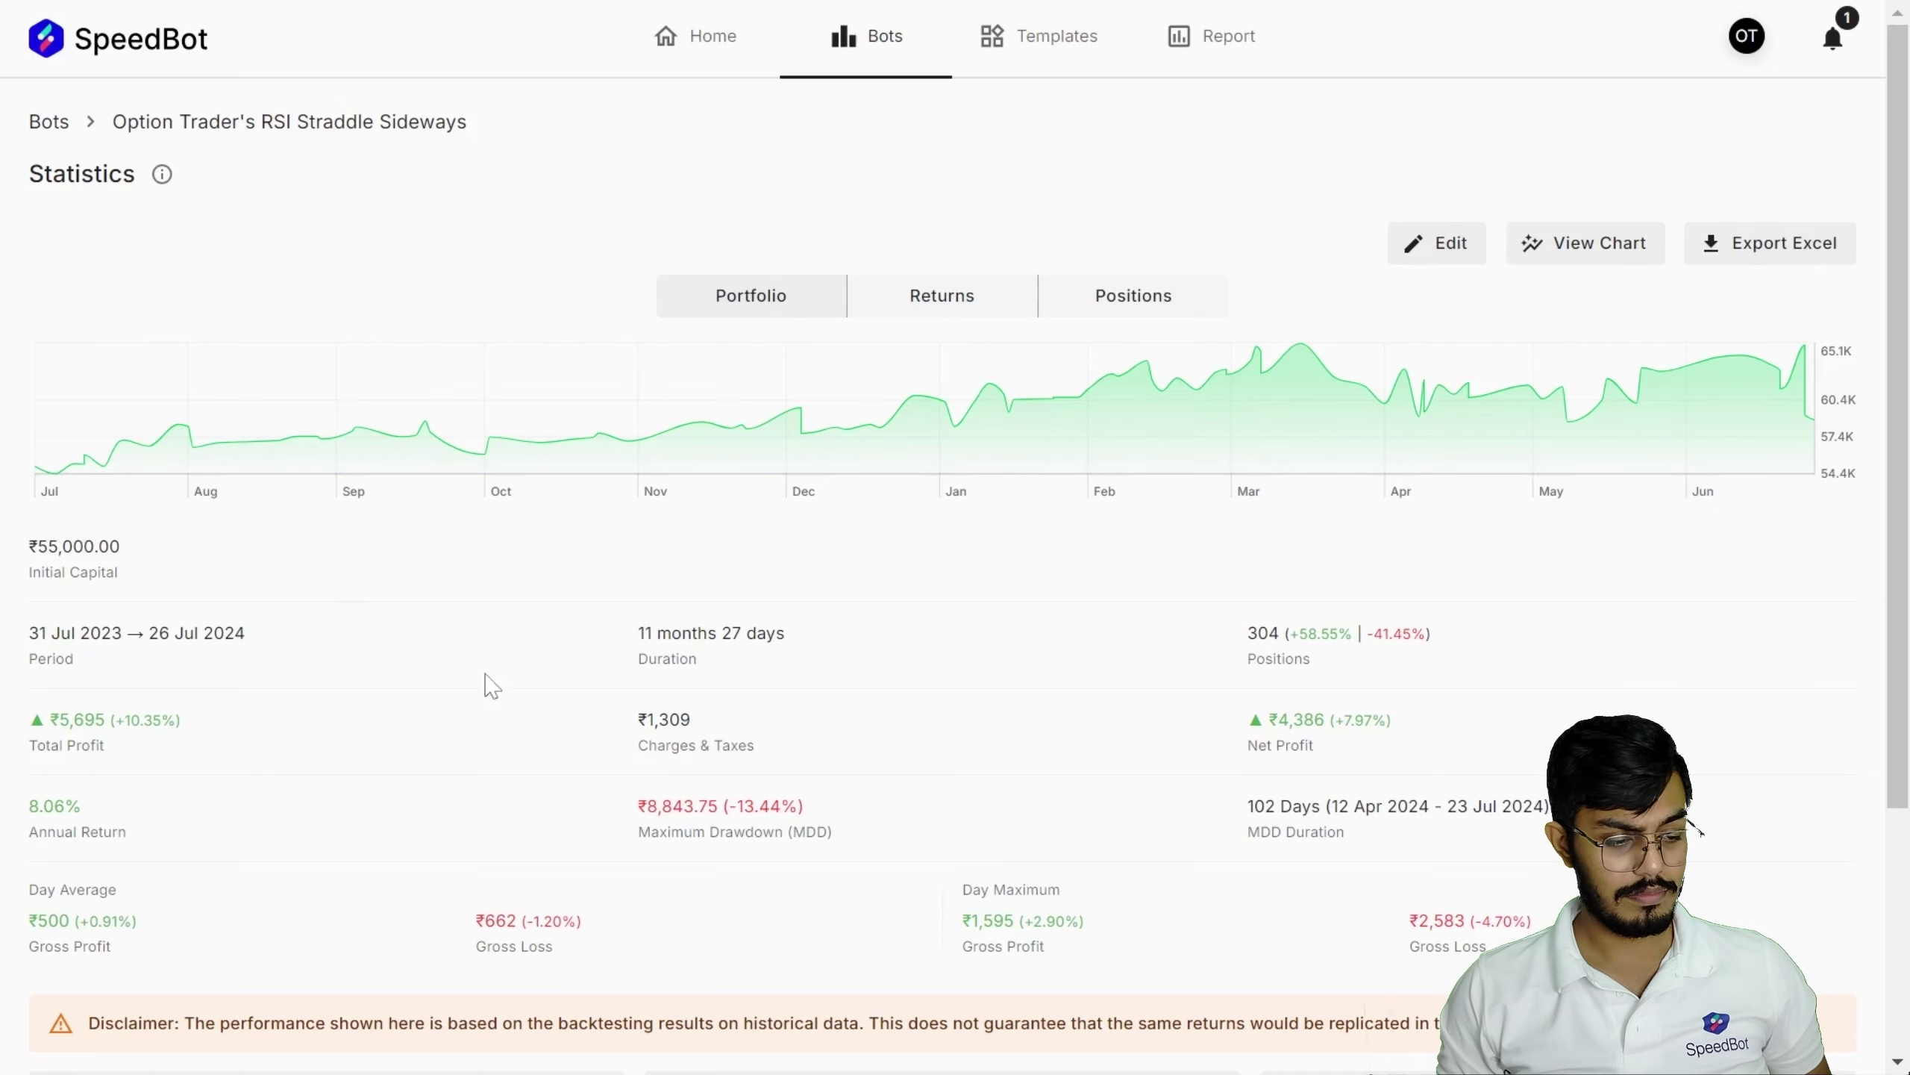
scroll(481, 715, "down", 2)
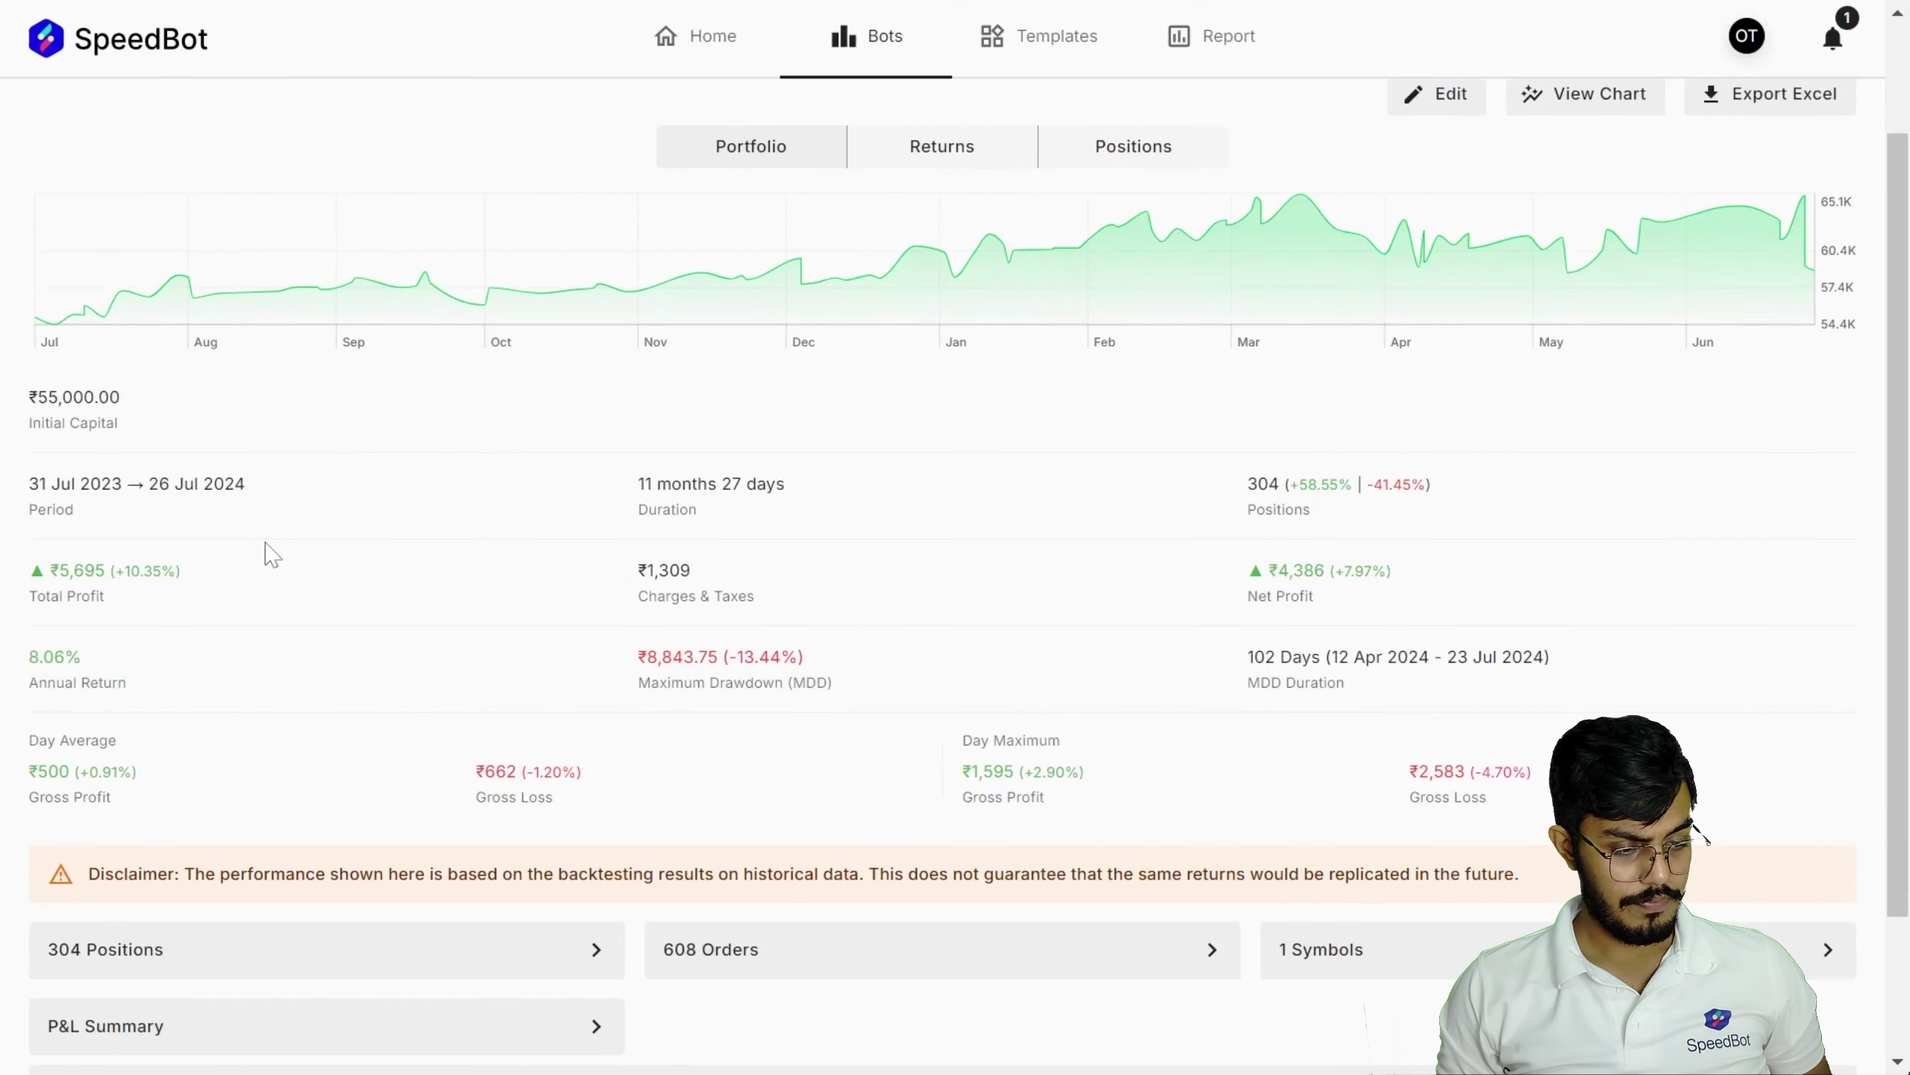
- Examine the backtest's duration and its positions figure with the winning and losing percentages
left_click_drag(618, 495, 803, 498)
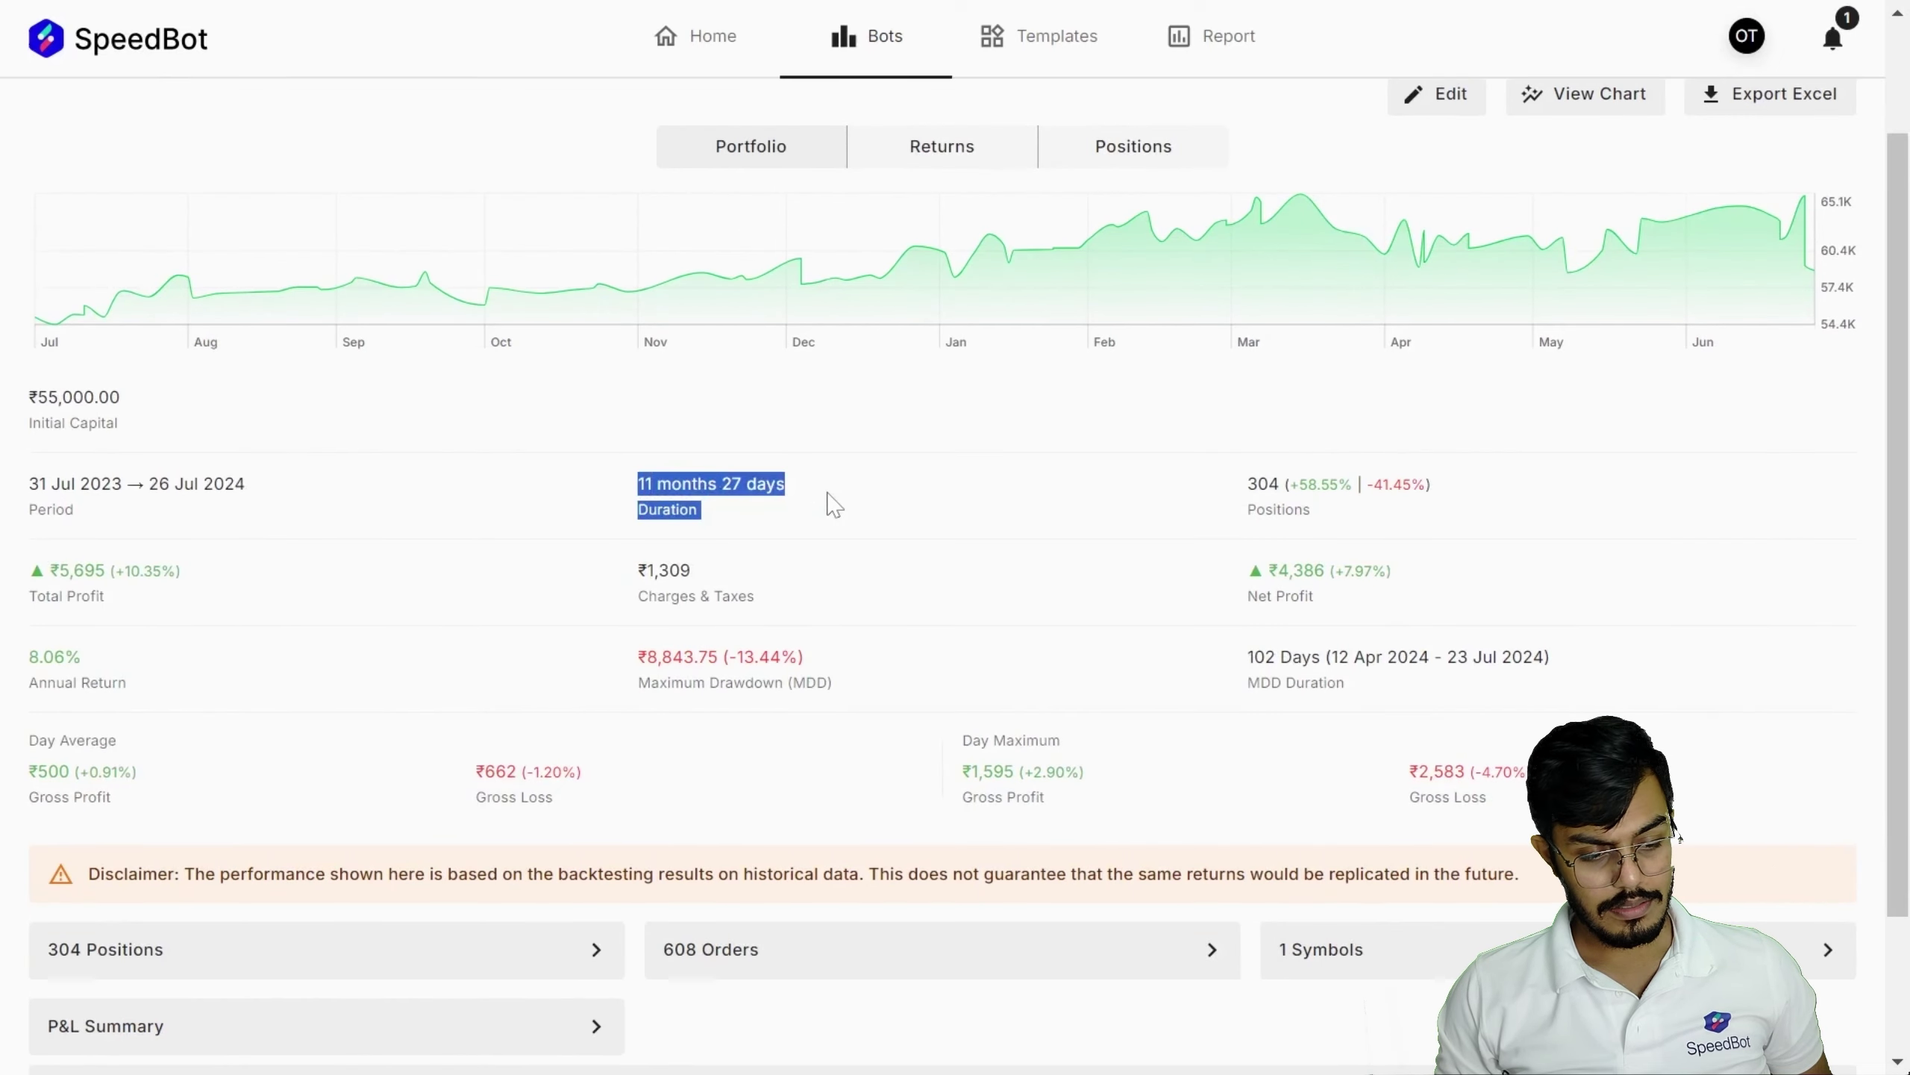
left_click(833, 504)
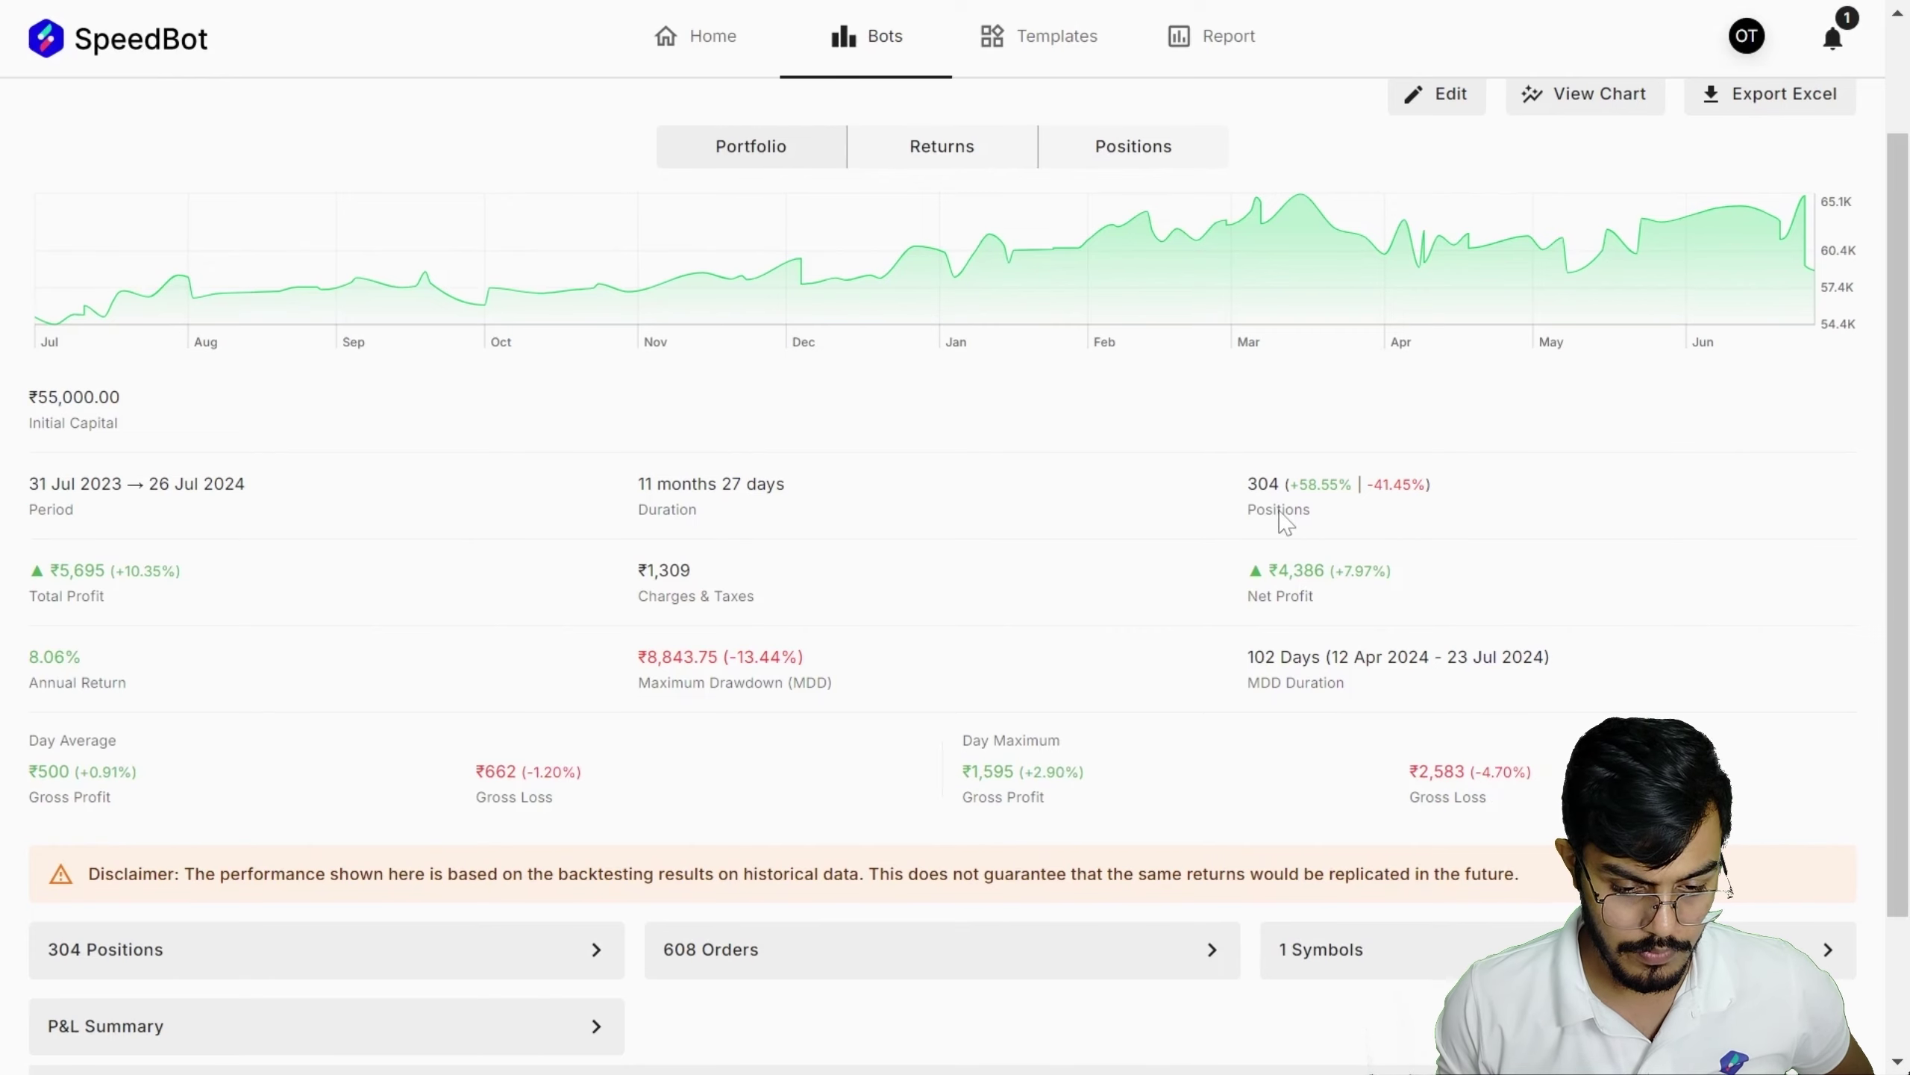
left_click_drag(1250, 485, 1414, 494)
left_click(1419, 494)
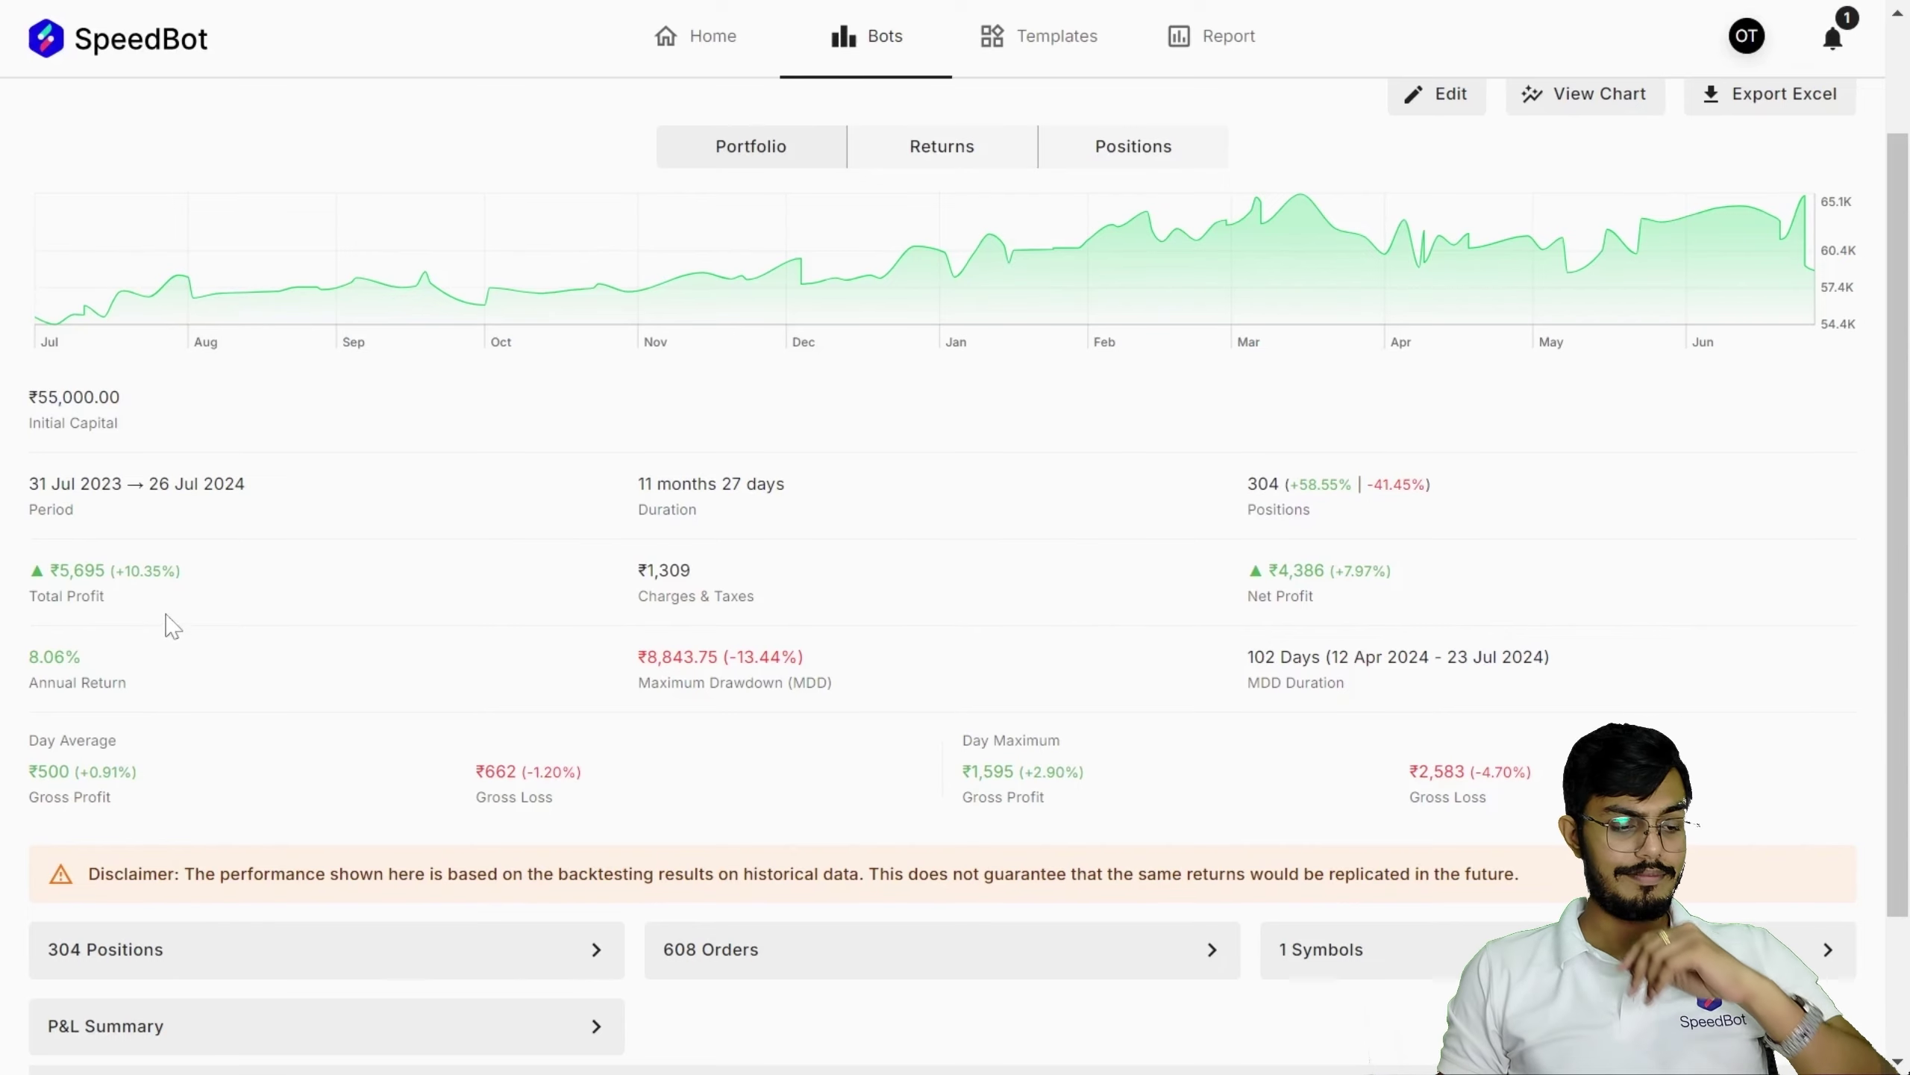
- Compare the backtest's total profit percentage with its initial capital, and review the annual return, maximum drawdown and daily profit and loss figures
left_click_drag(110, 573, 289, 586)
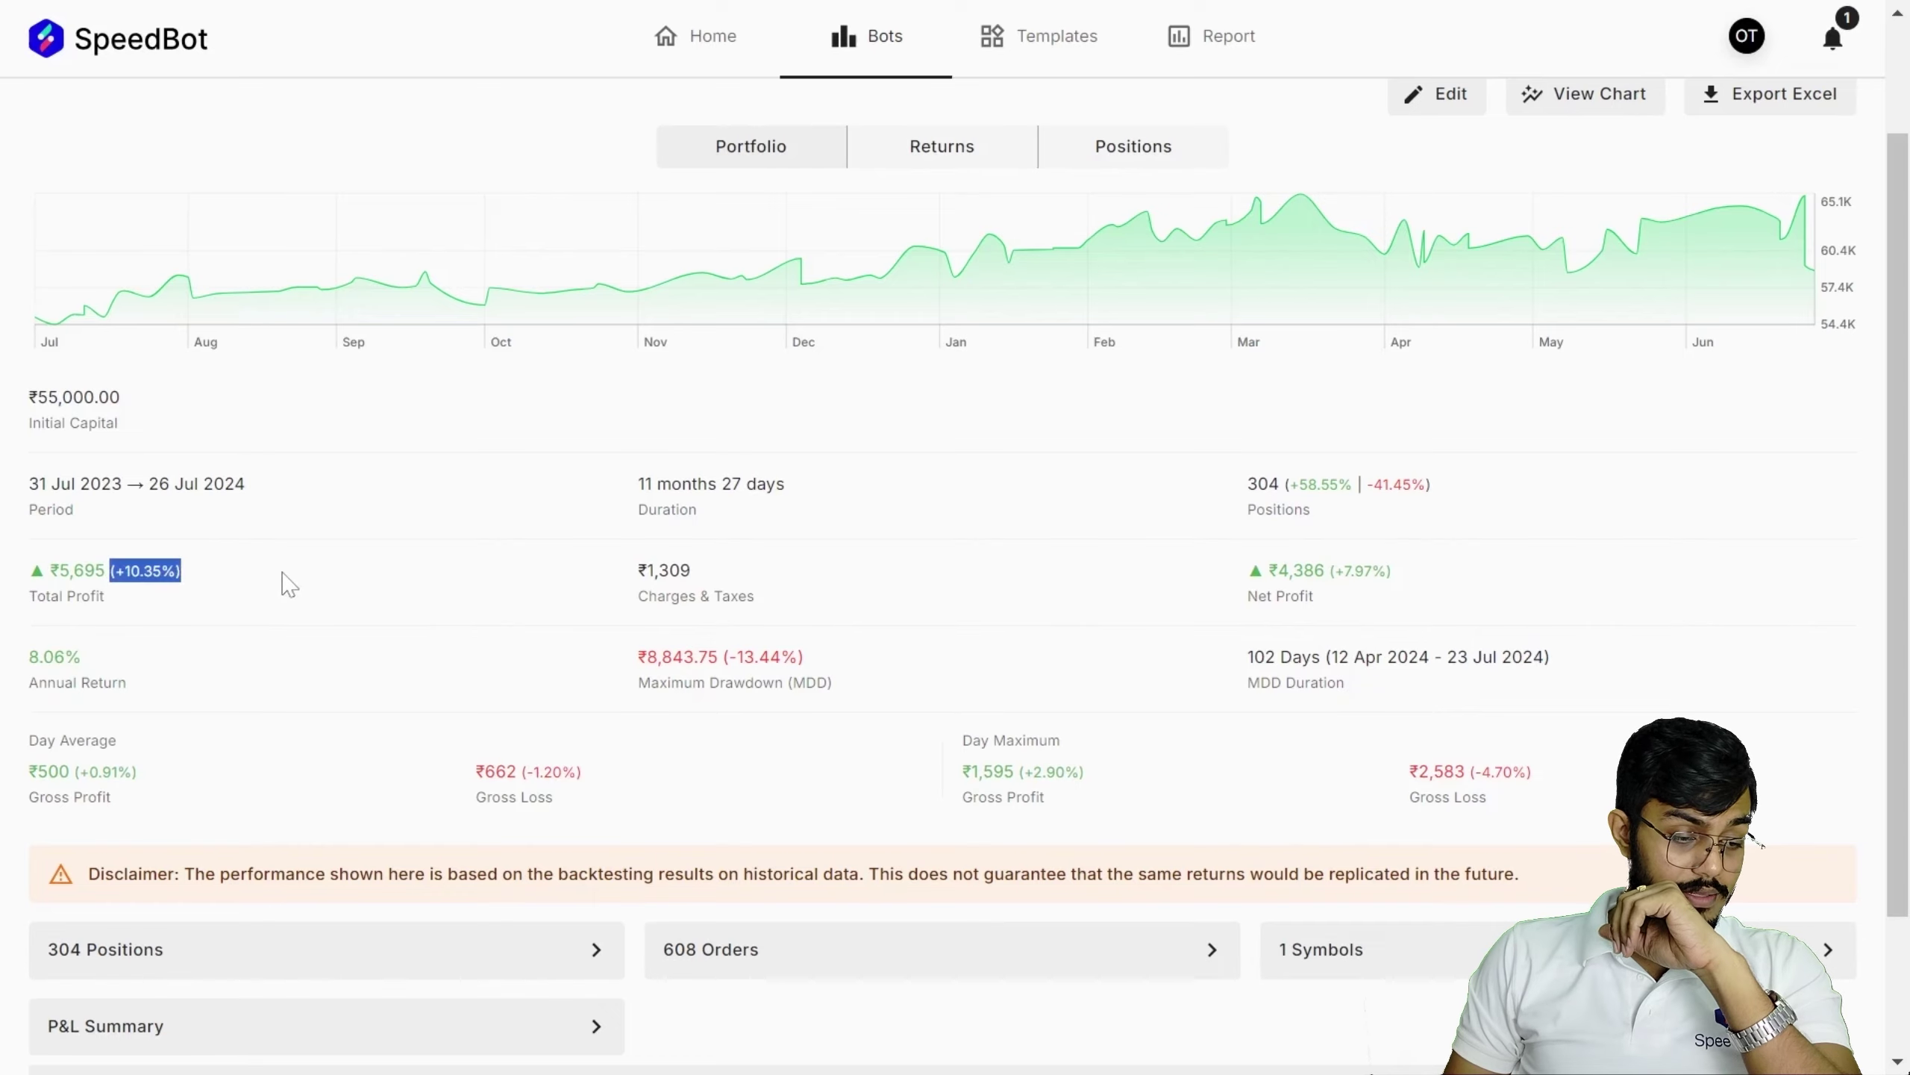
left_click(290, 586)
left_click_drag(20, 399, 247, 412)
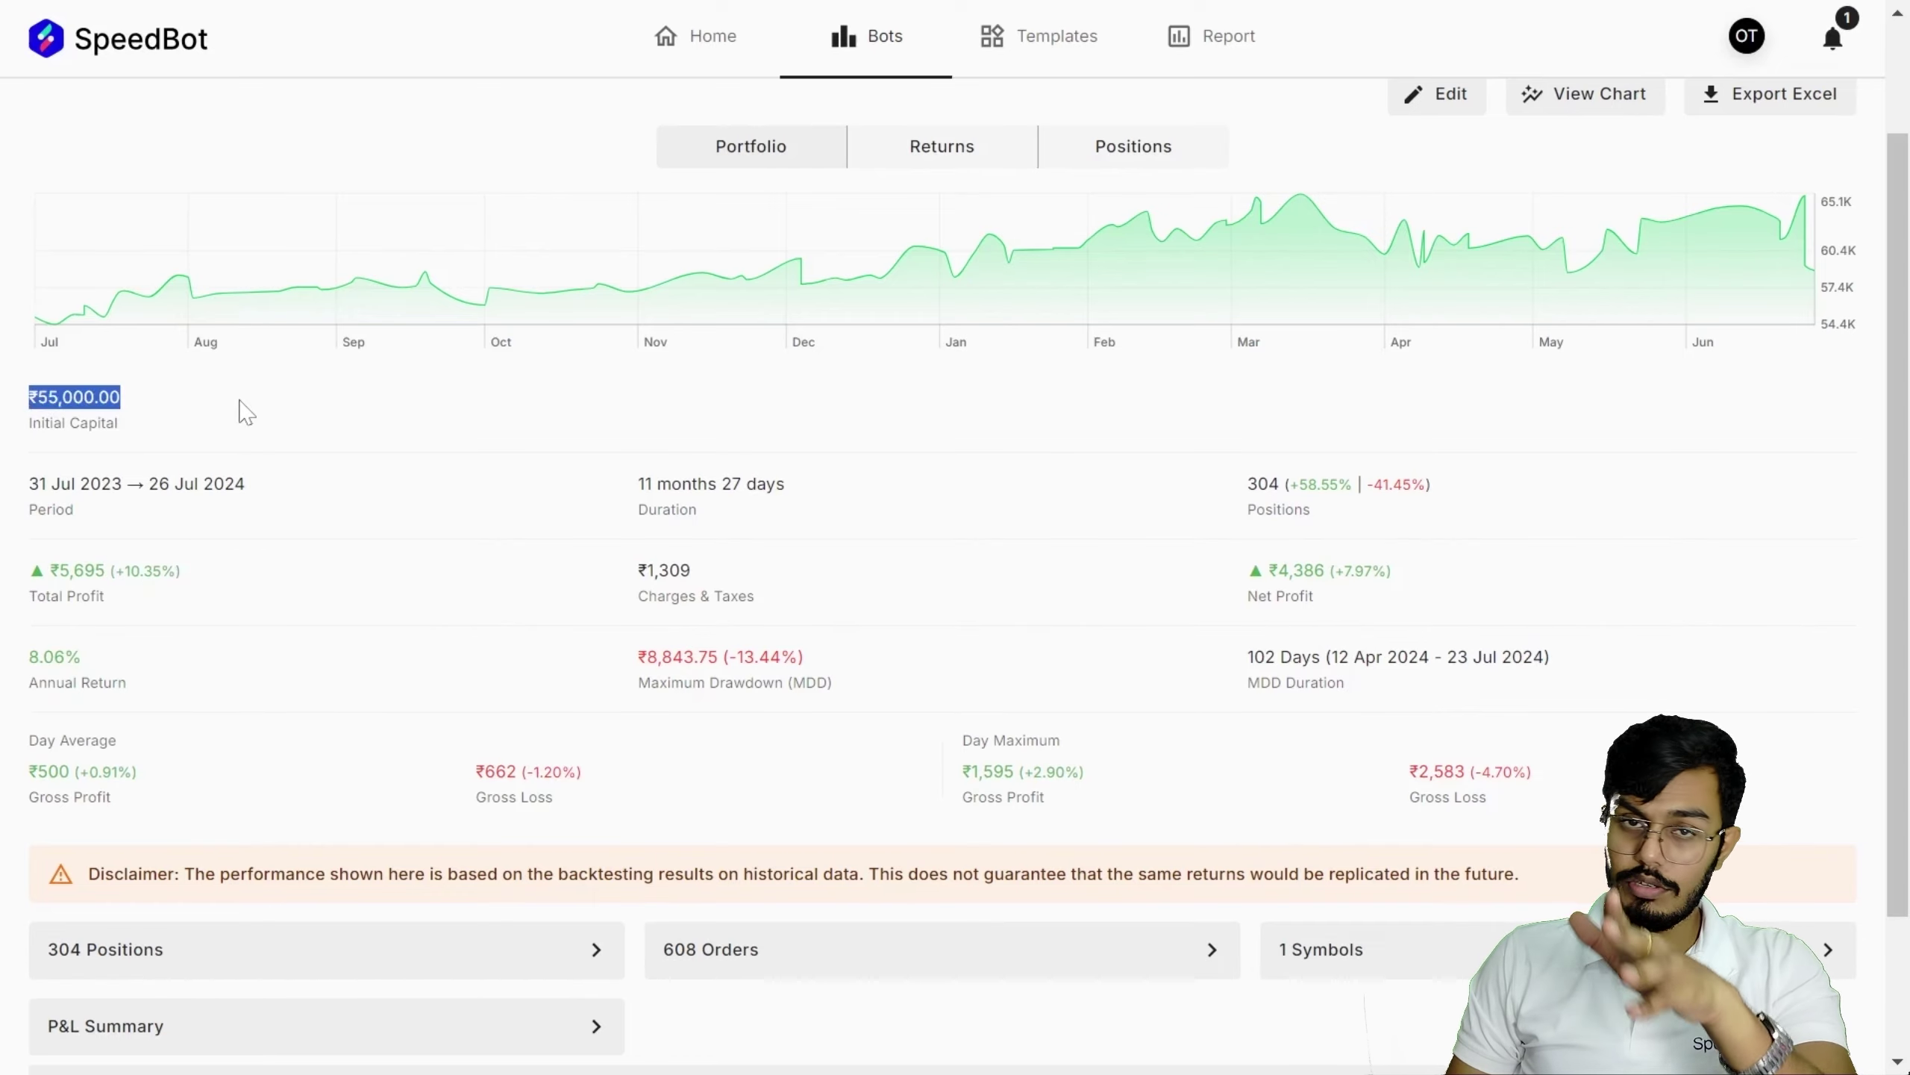
left_click(271, 428)
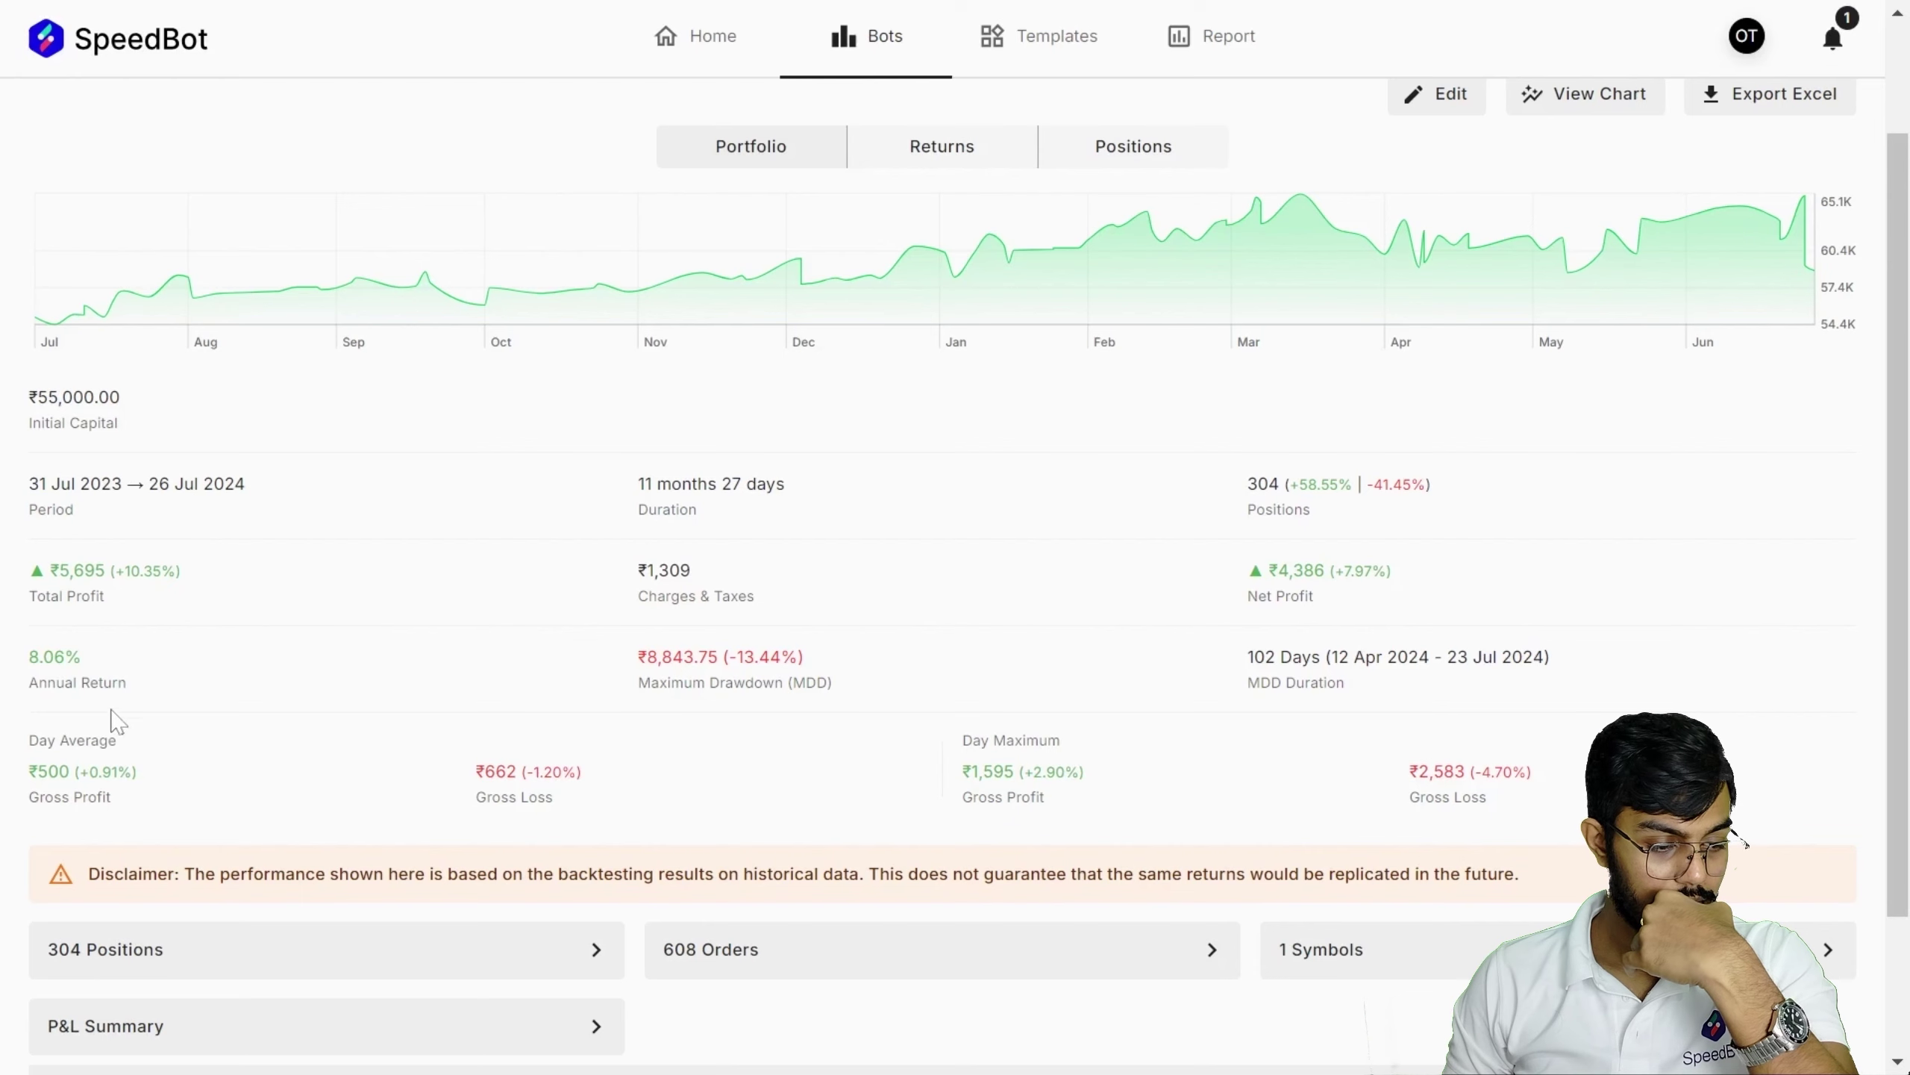
left_click_drag(23, 666, 79, 662)
left_click(278, 683)
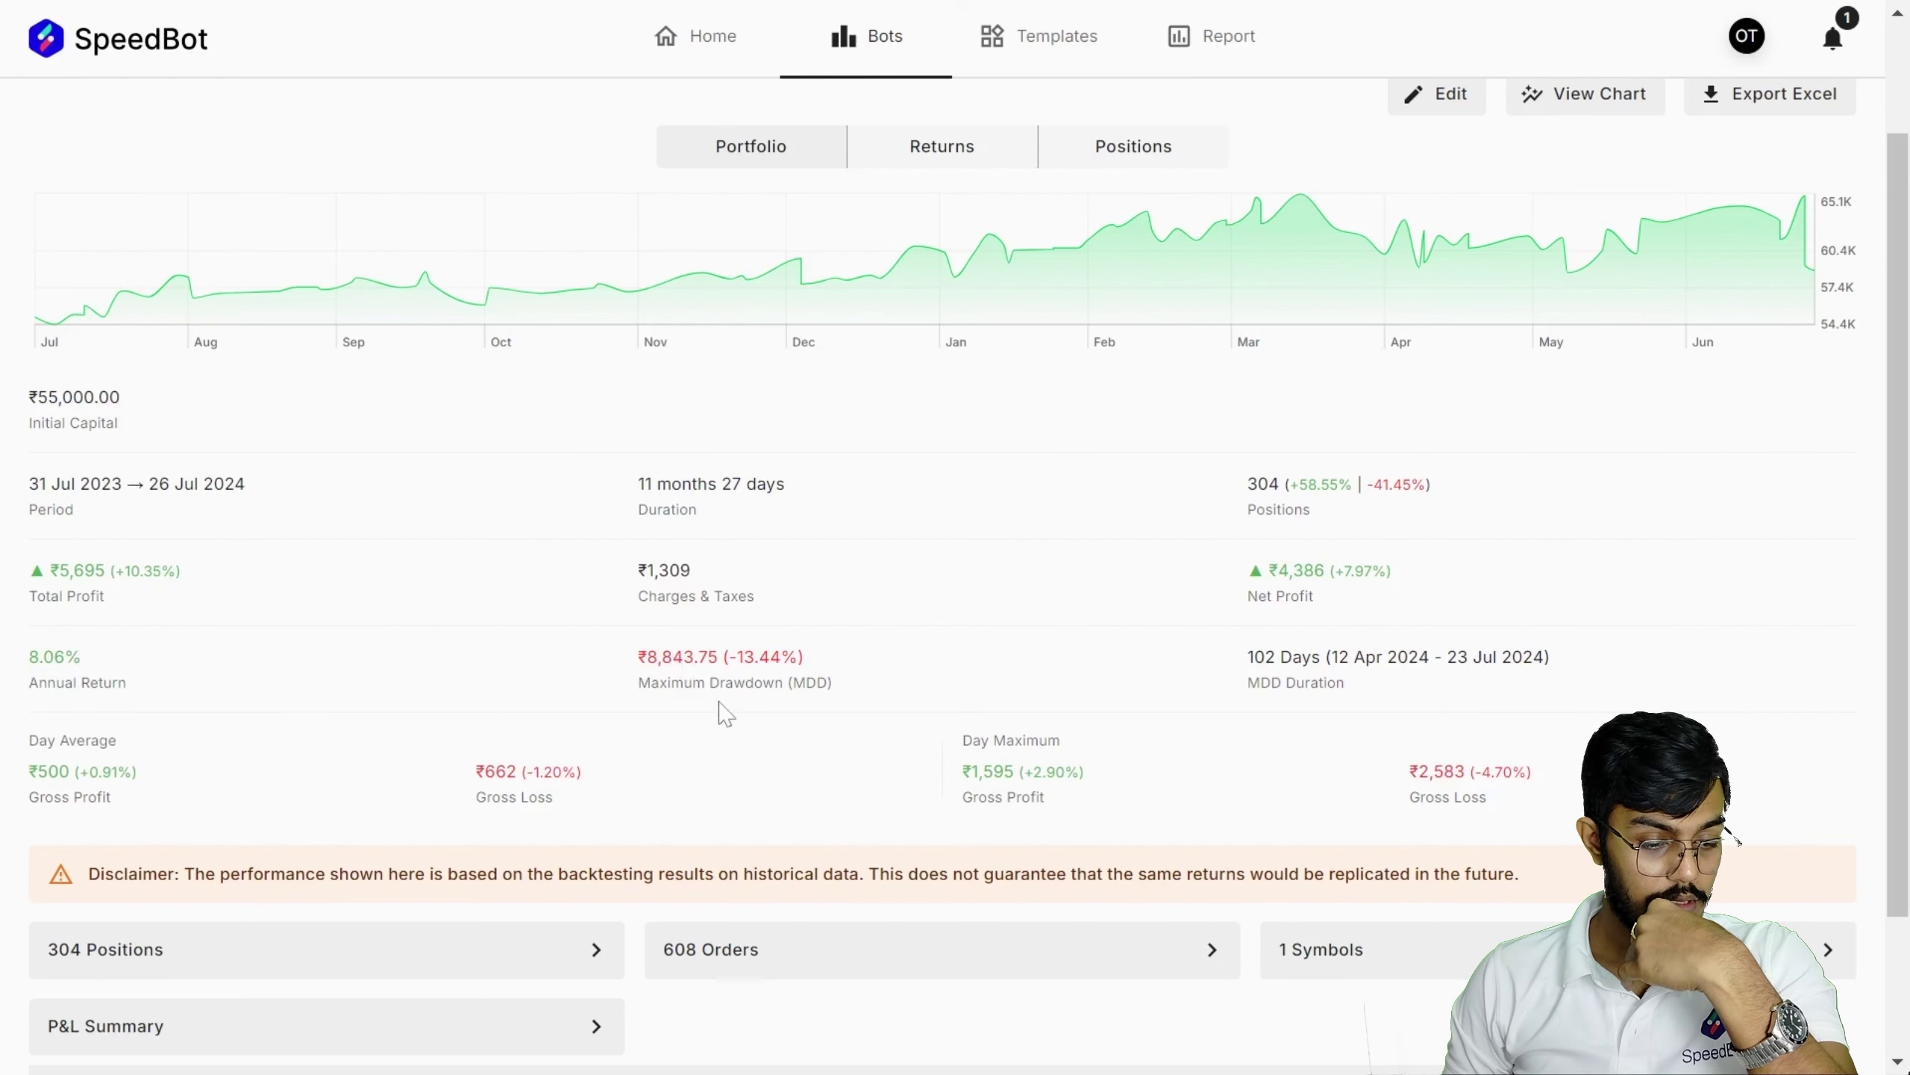
scroll(726, 712, "down", 2)
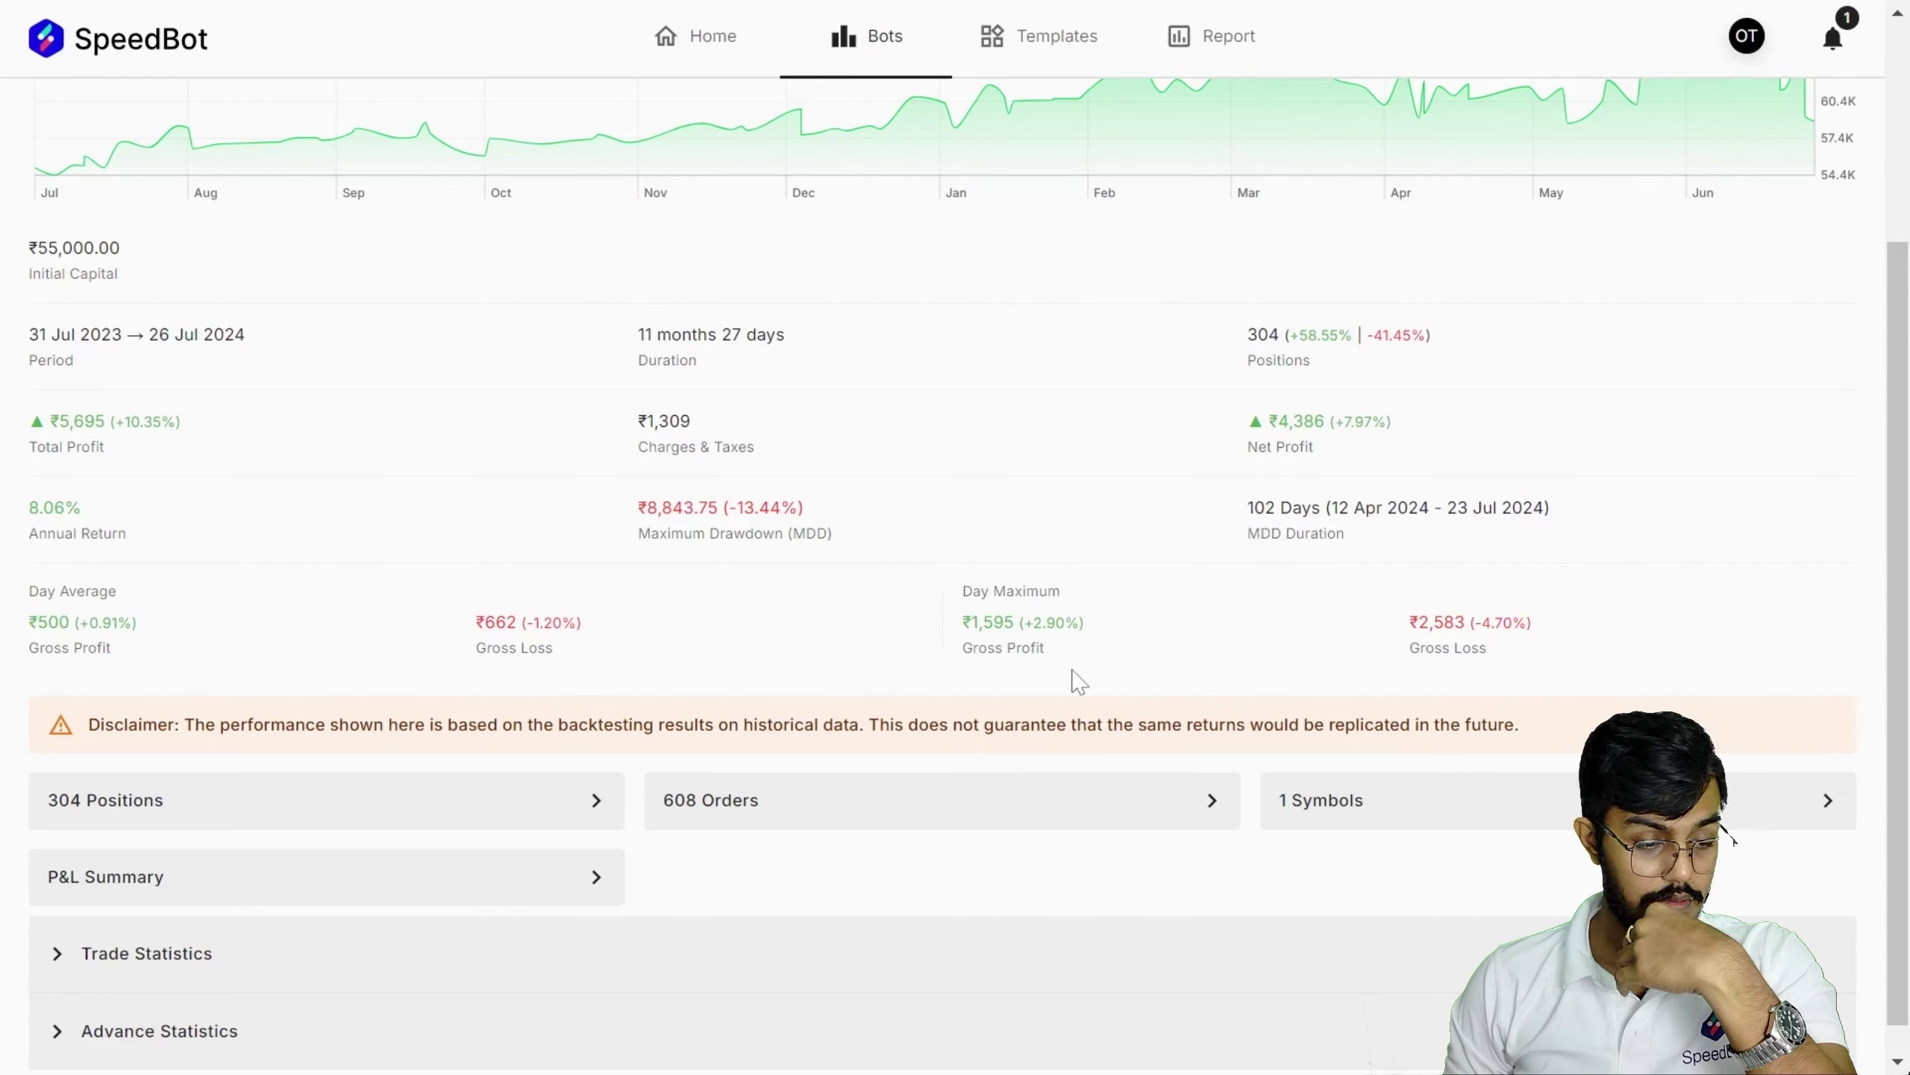
scroll(307, 716, "down", 1)
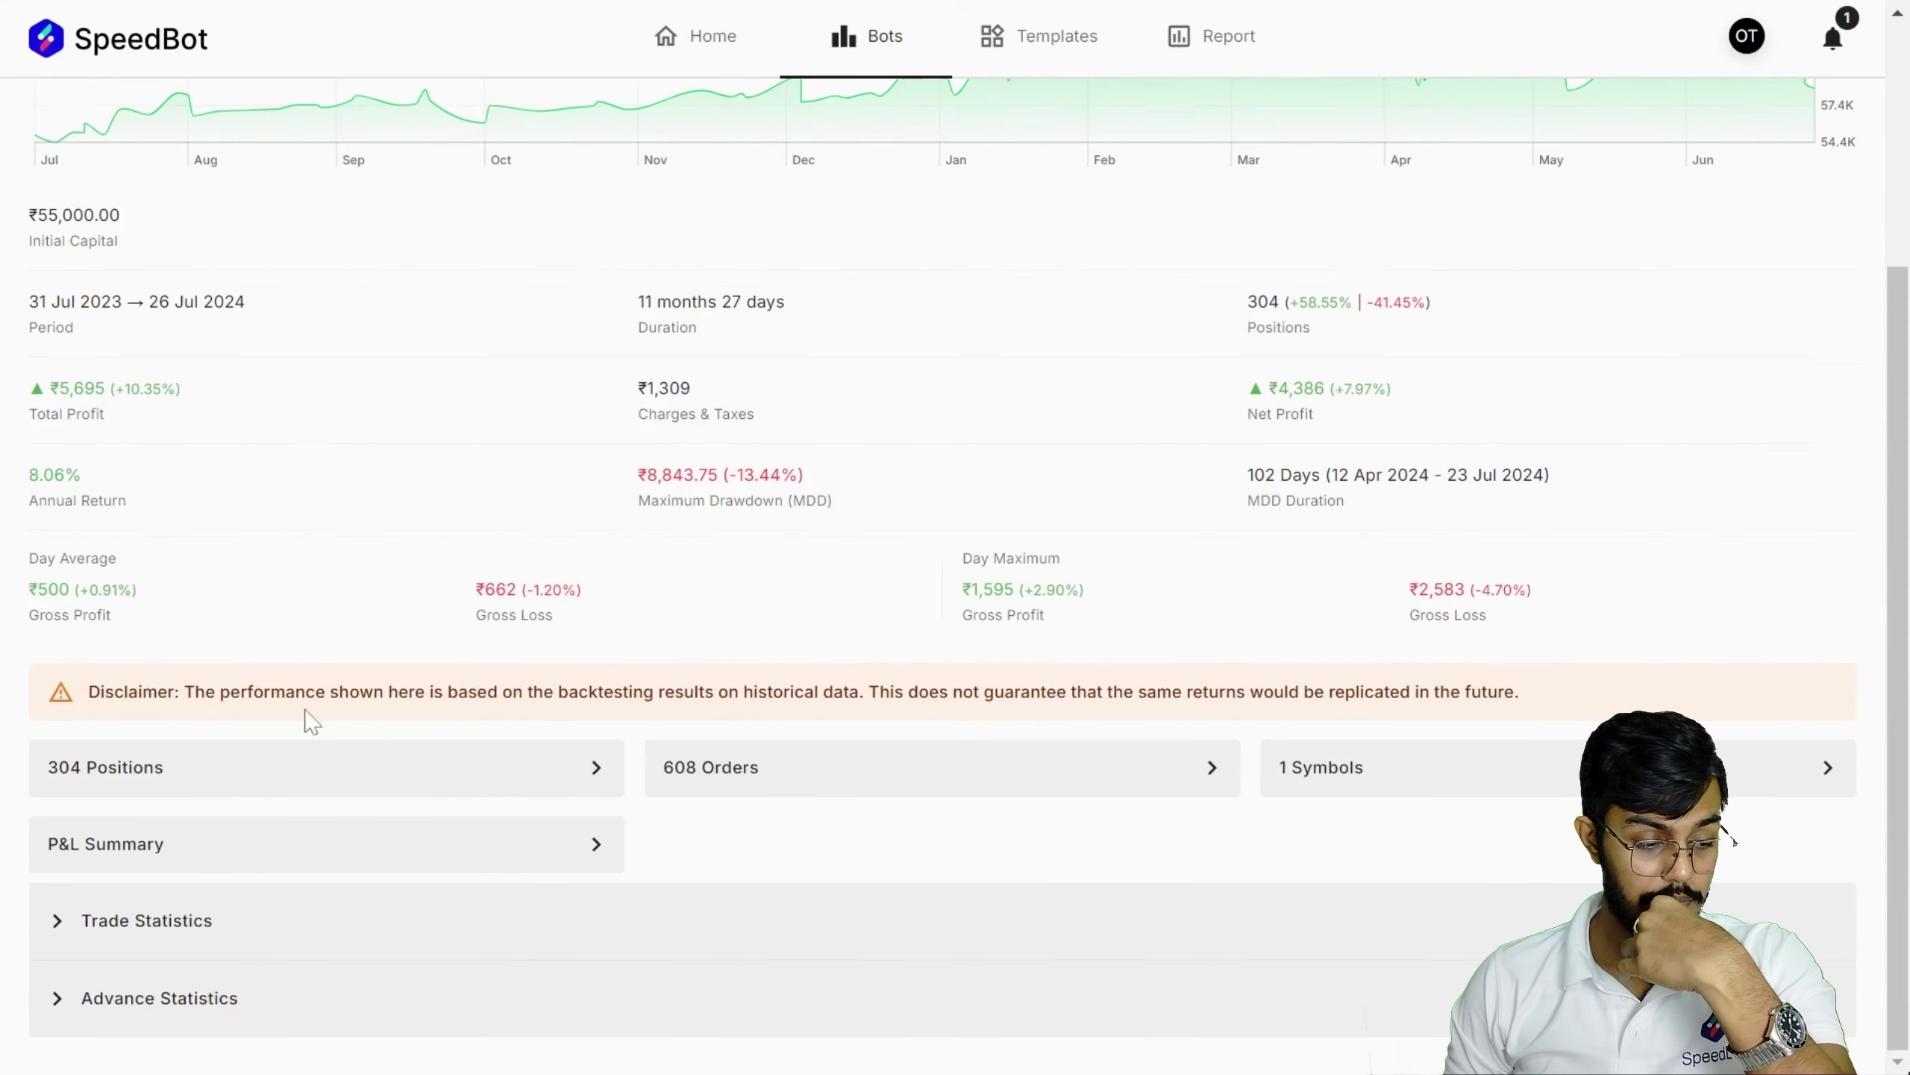
- Open the backtest's list of positions and sort it by entry time, followed by entry price
left_click(409, 776)
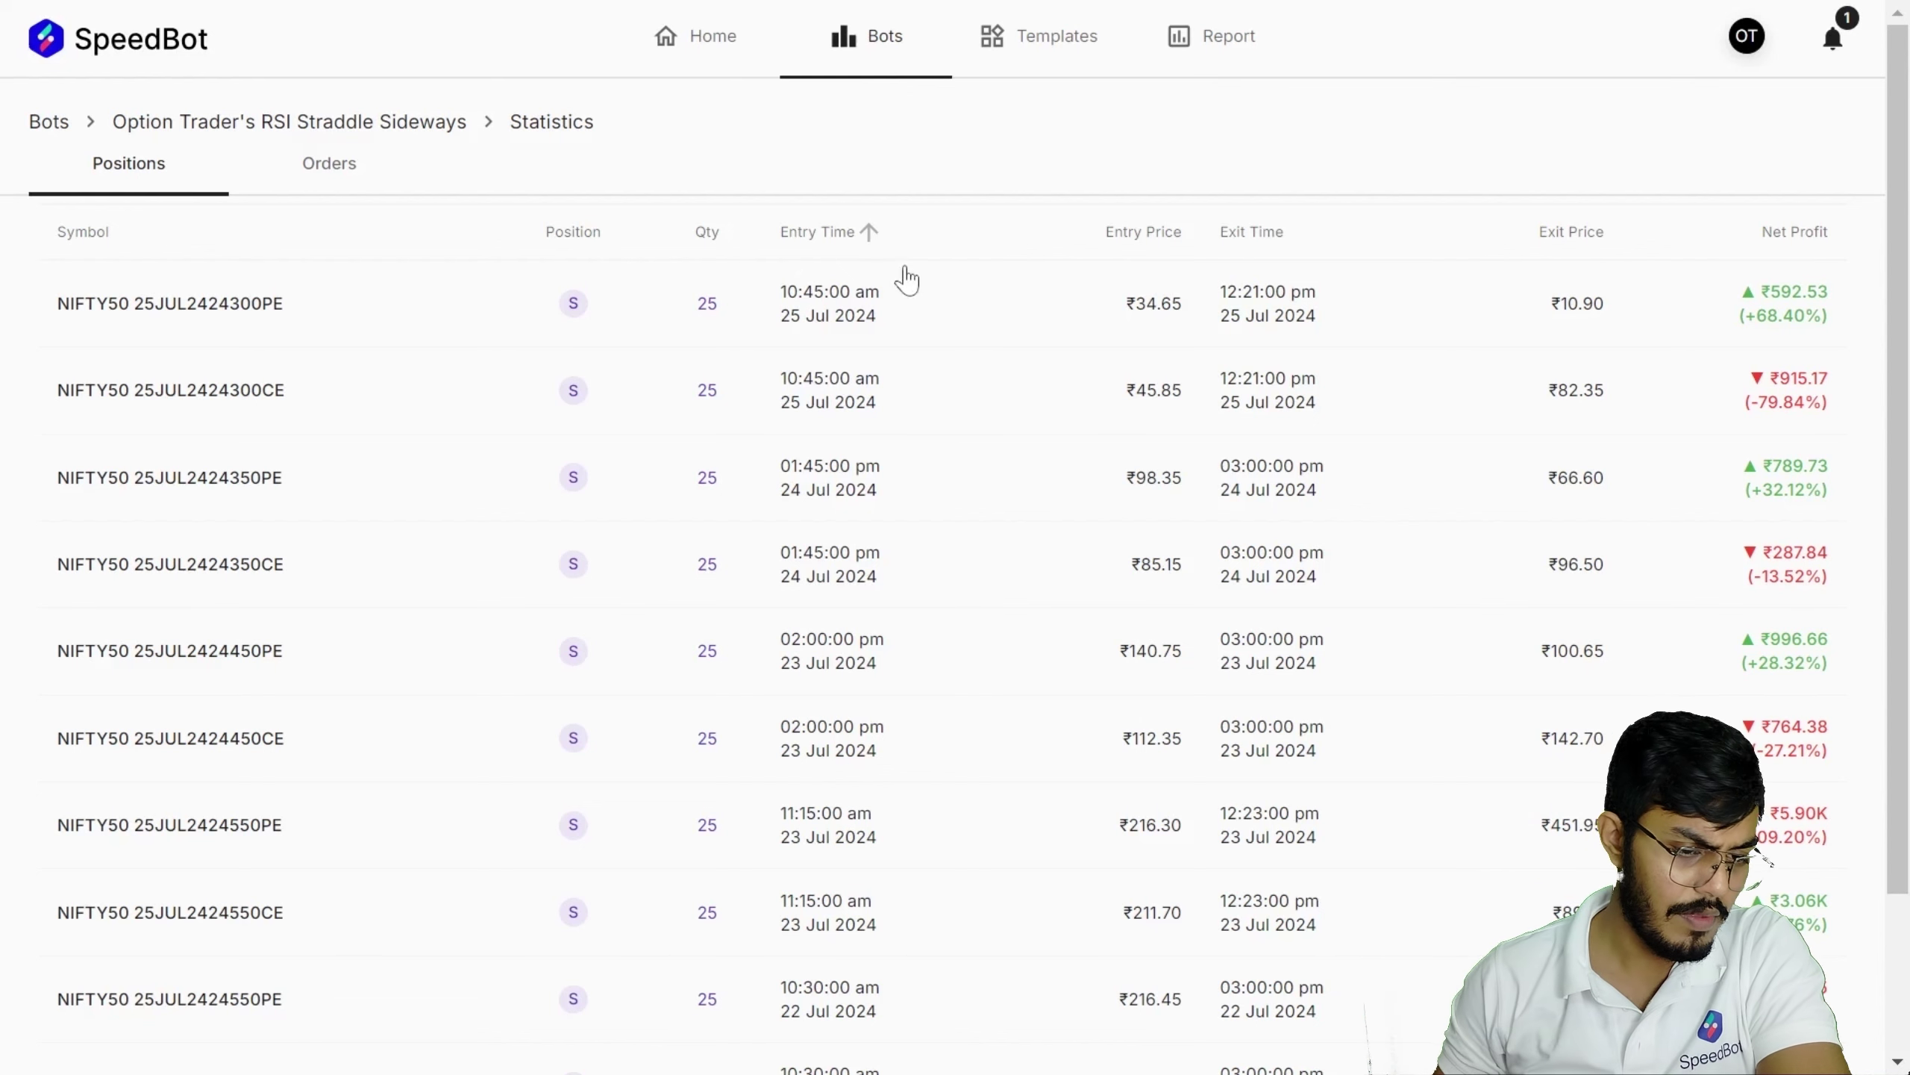
left_click(827, 234)
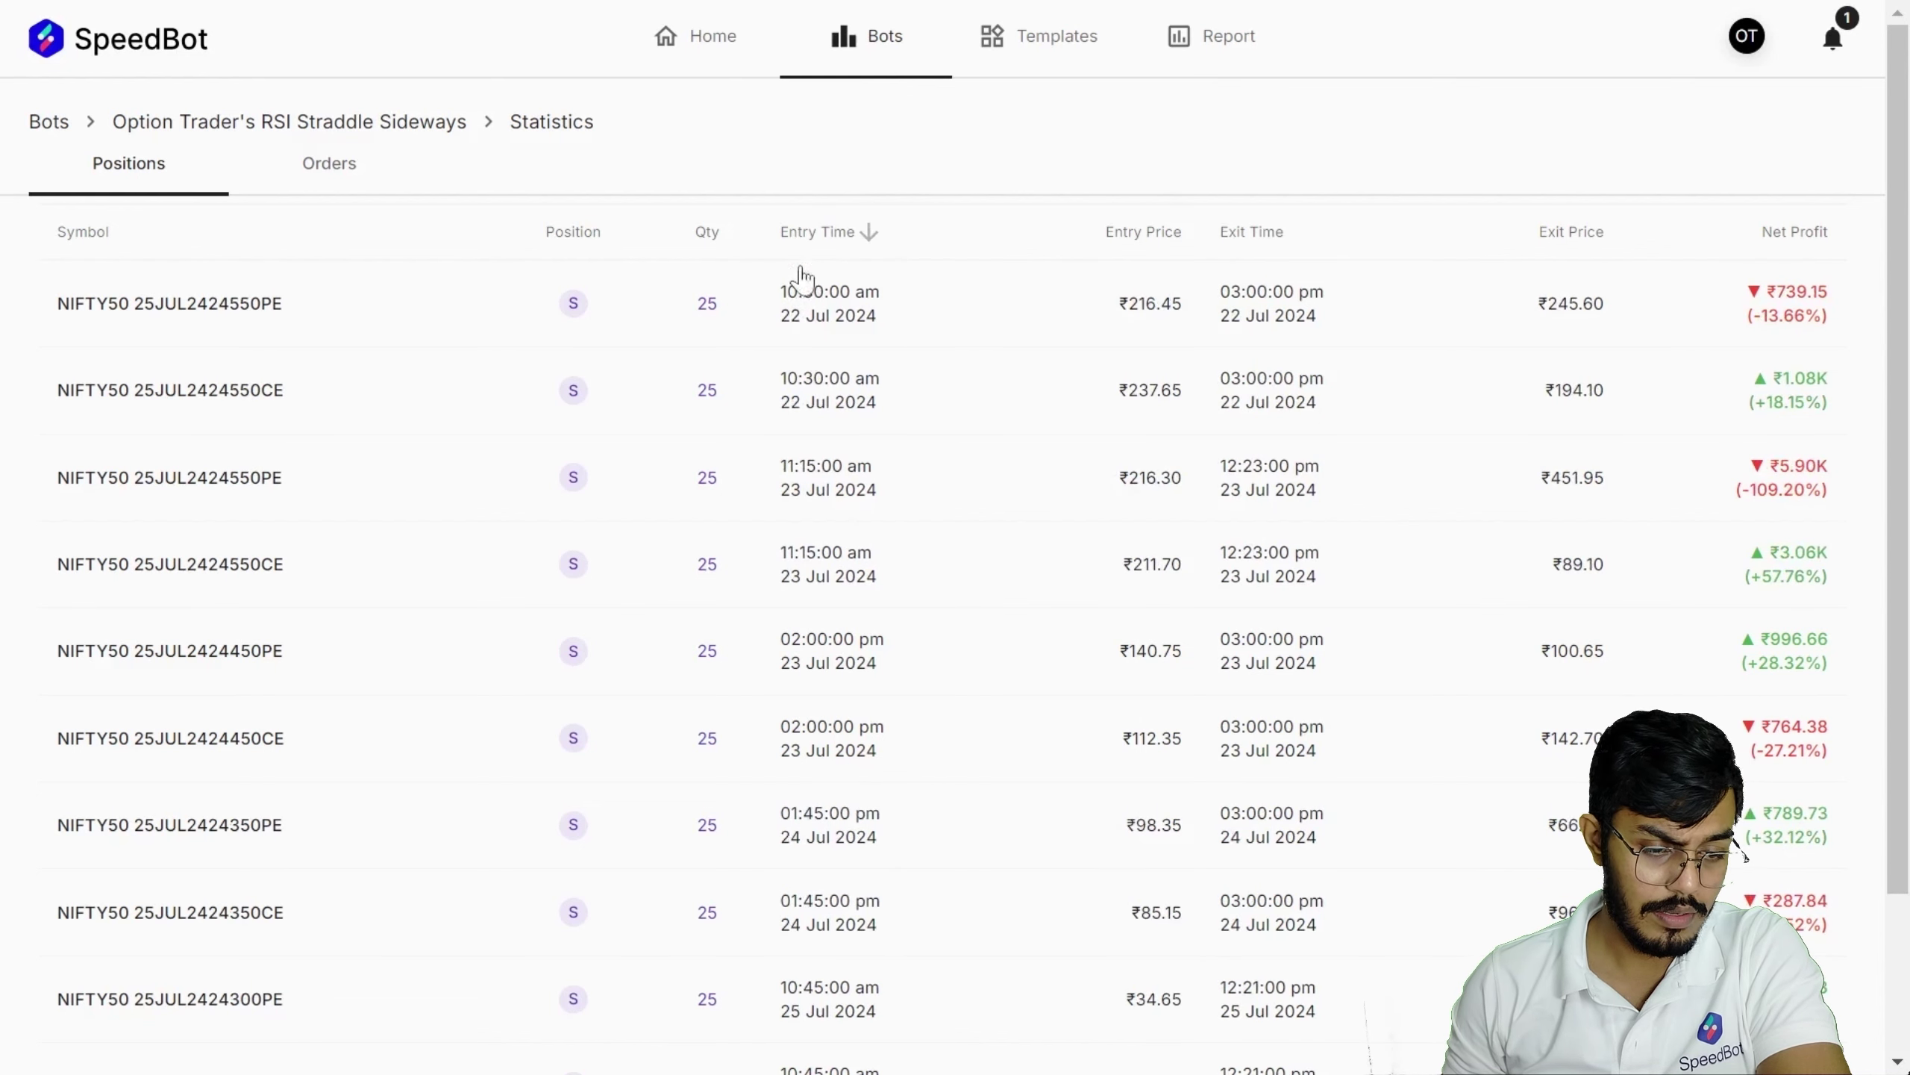
left_click(1177, 234)
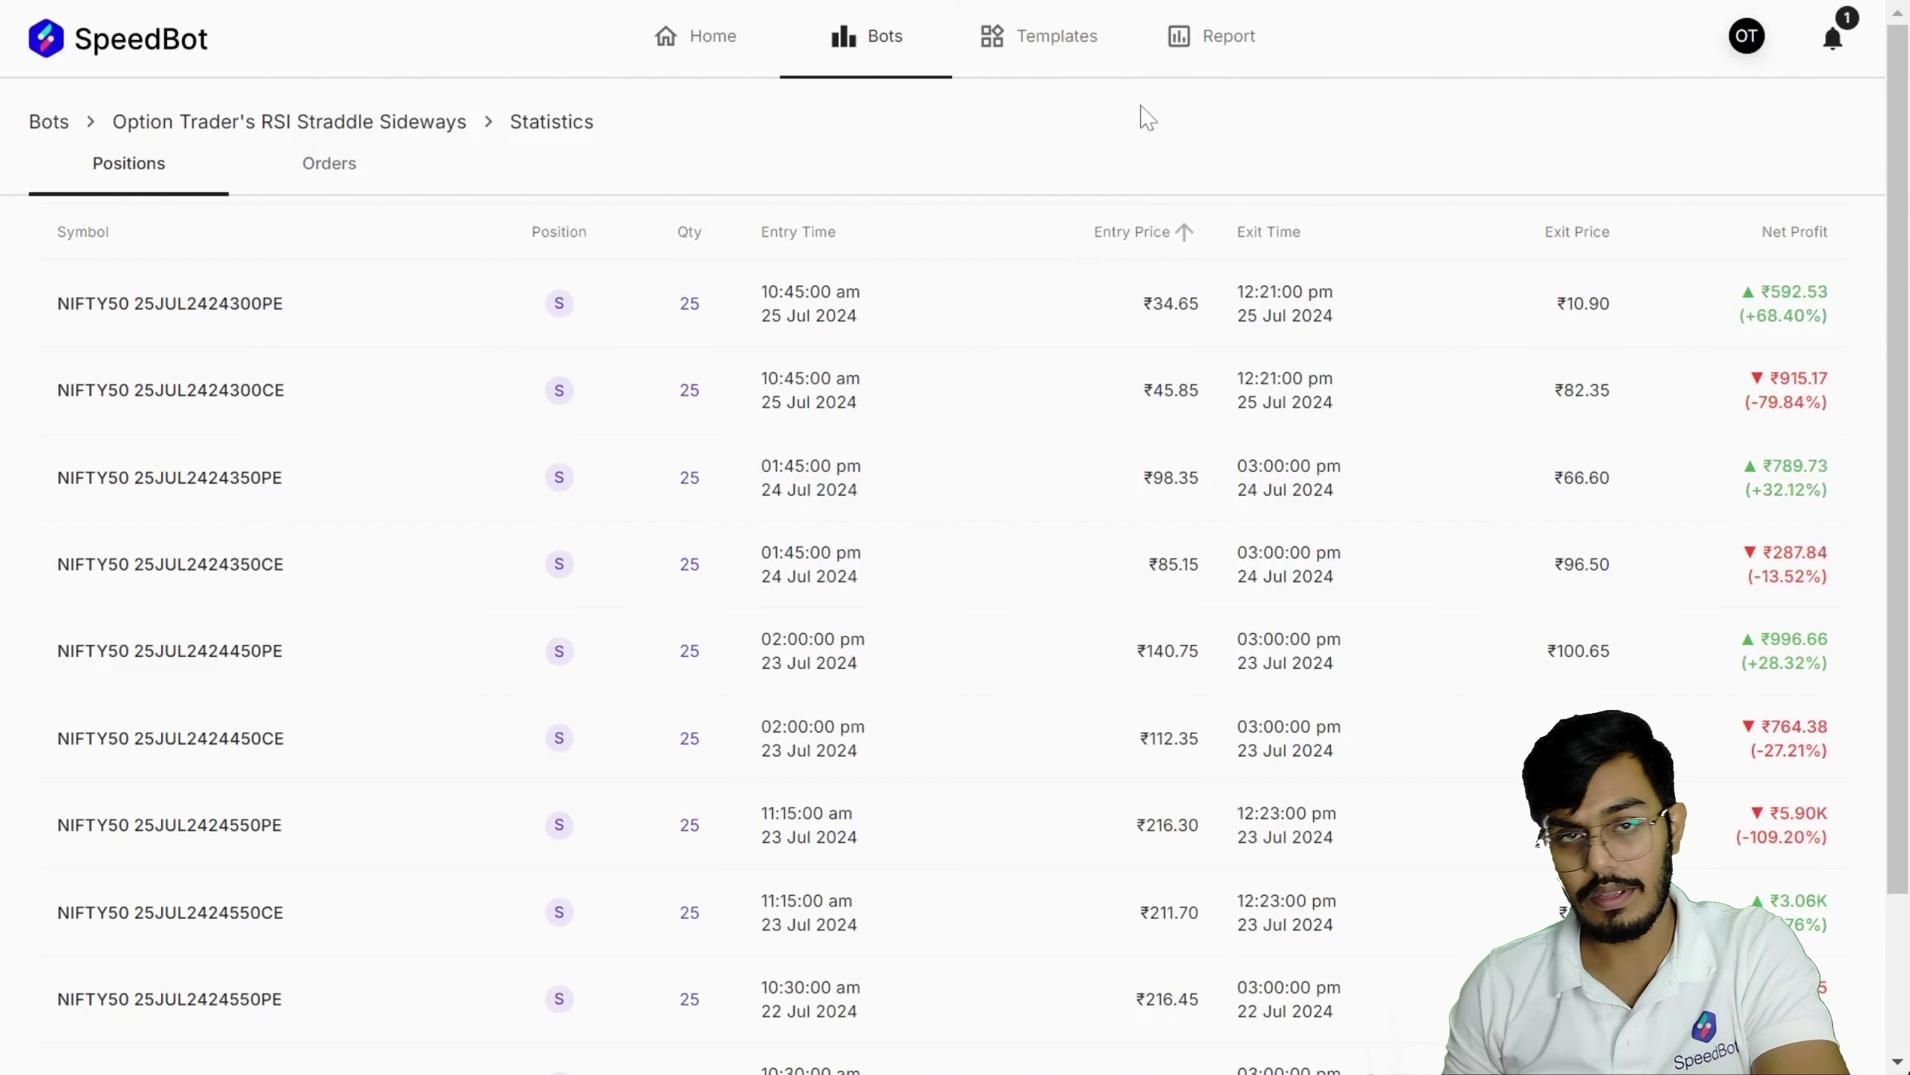
- View the backtest's list of orders and return to the RSI Straddle Sideways bot's page
left_click(337, 167)
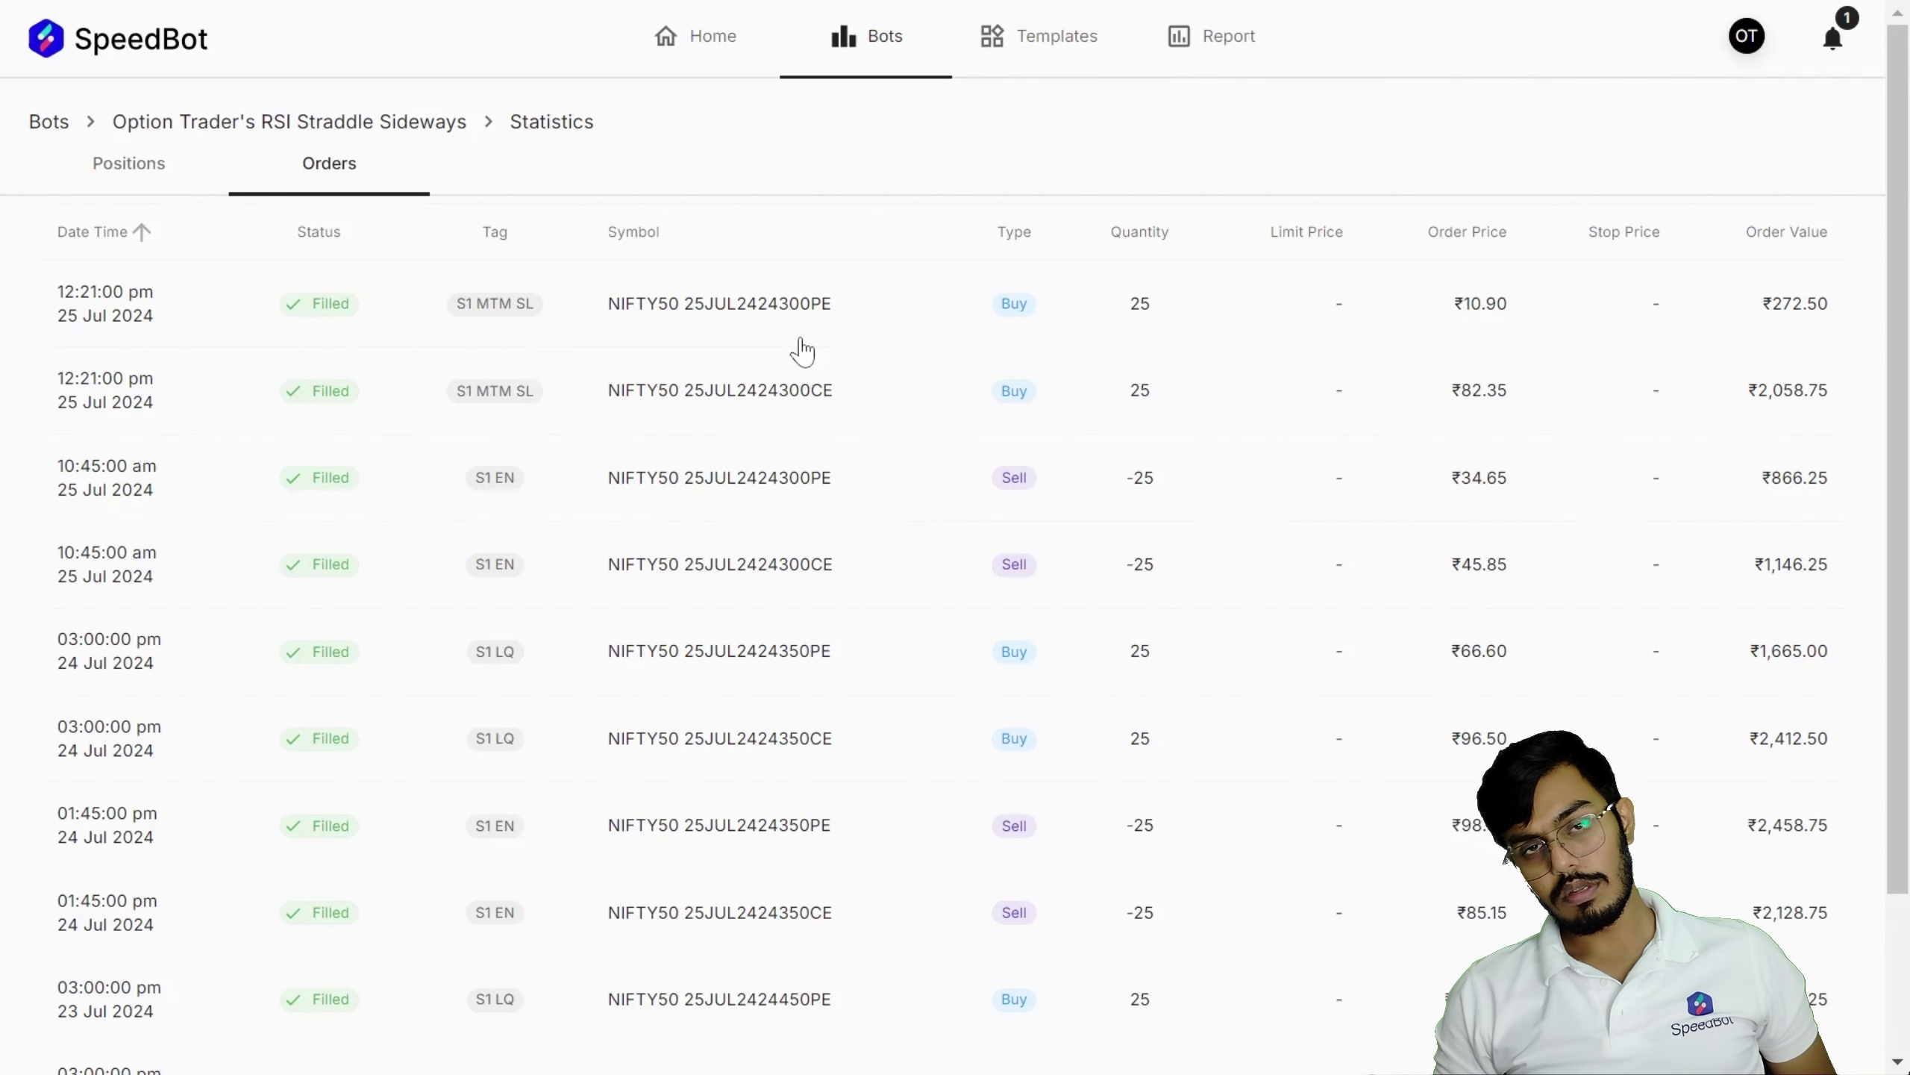
scroll(865, 587, "down", 2)
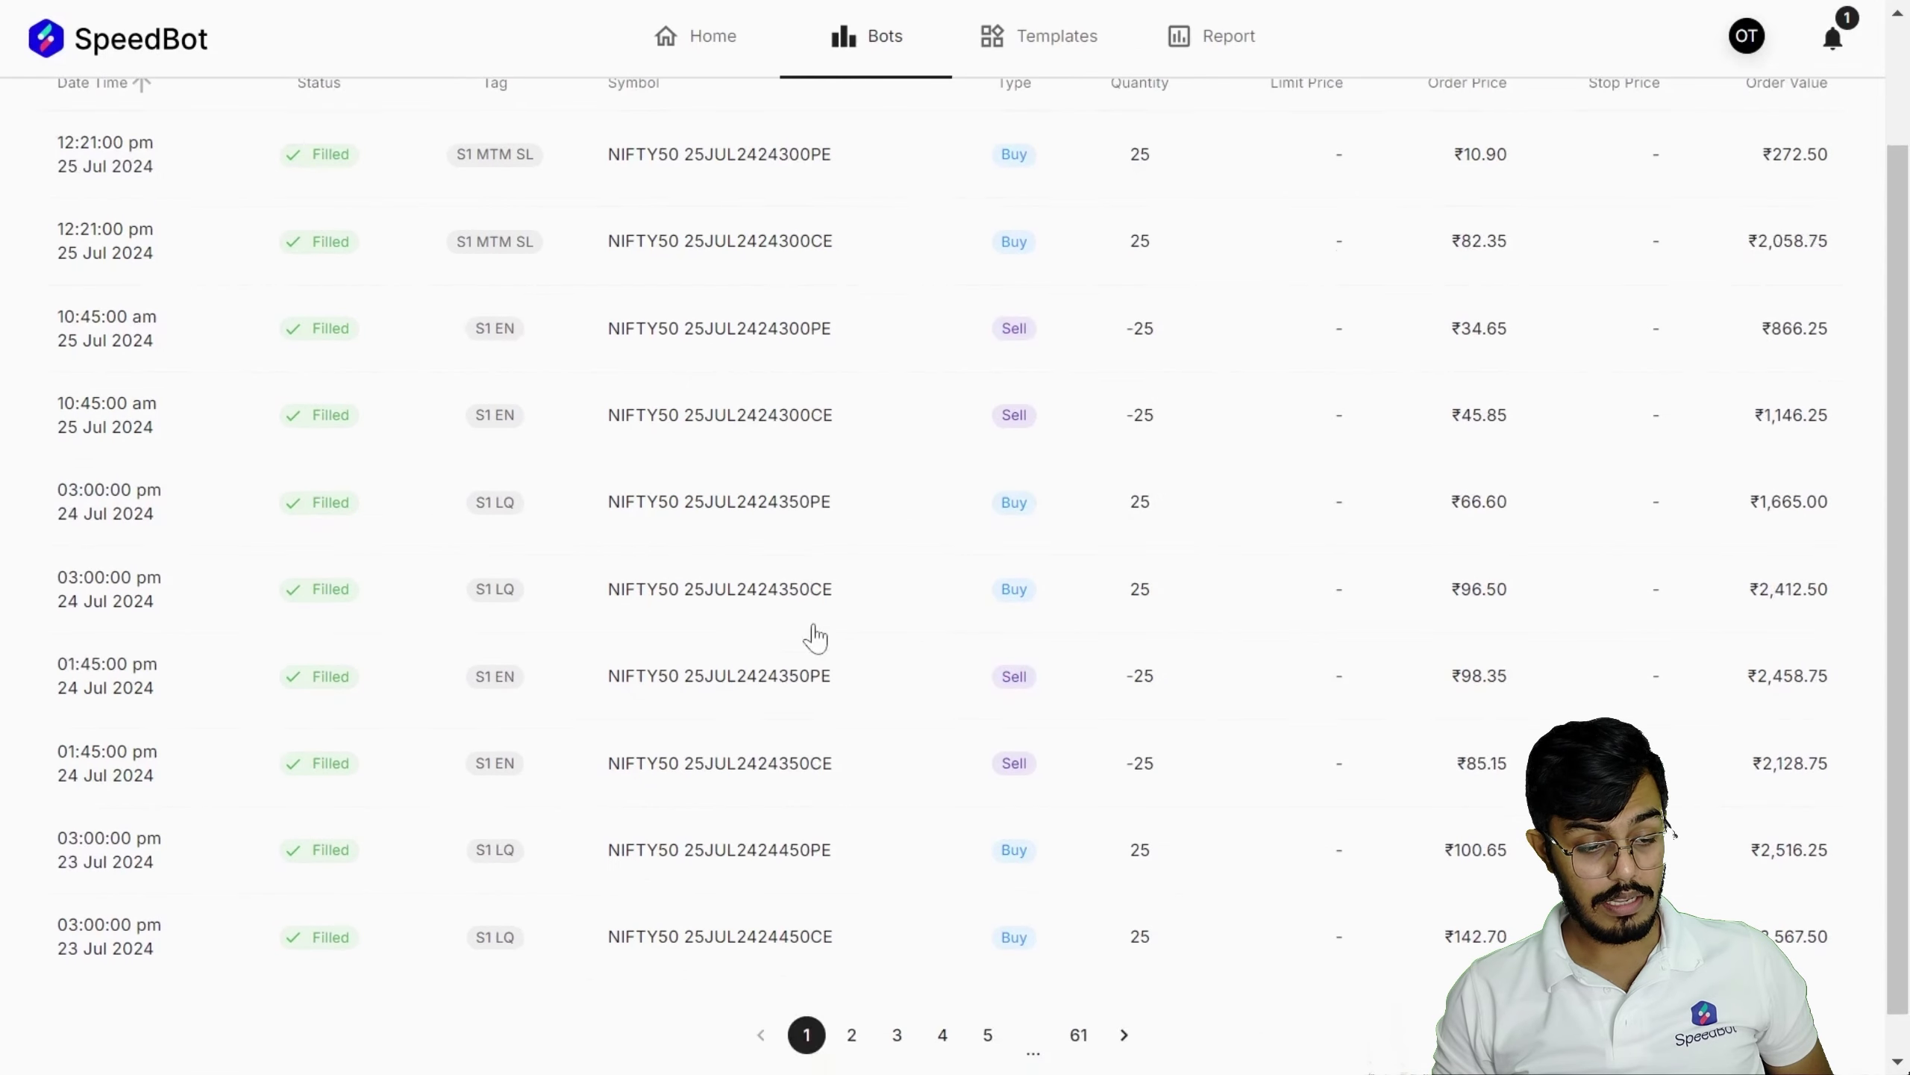
scroll(502, 553, "up", 3)
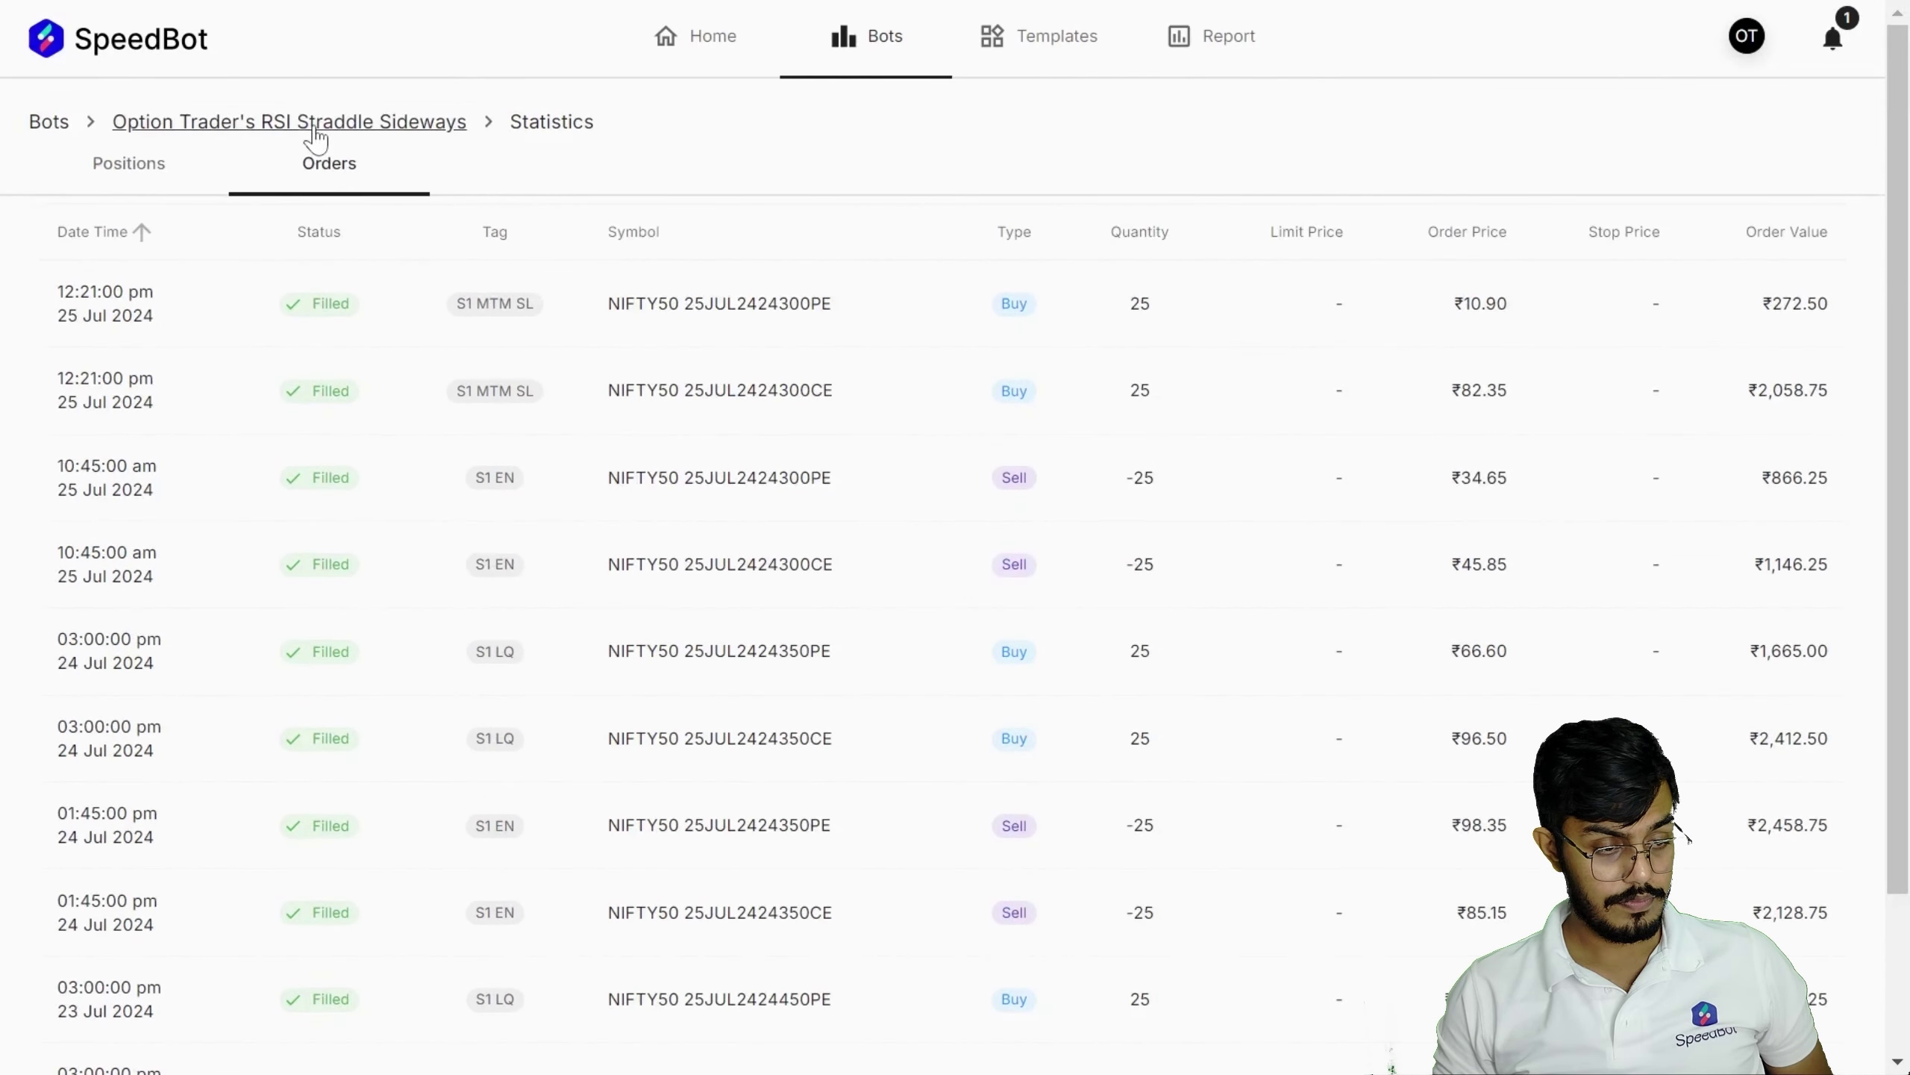
left_click(312, 126)
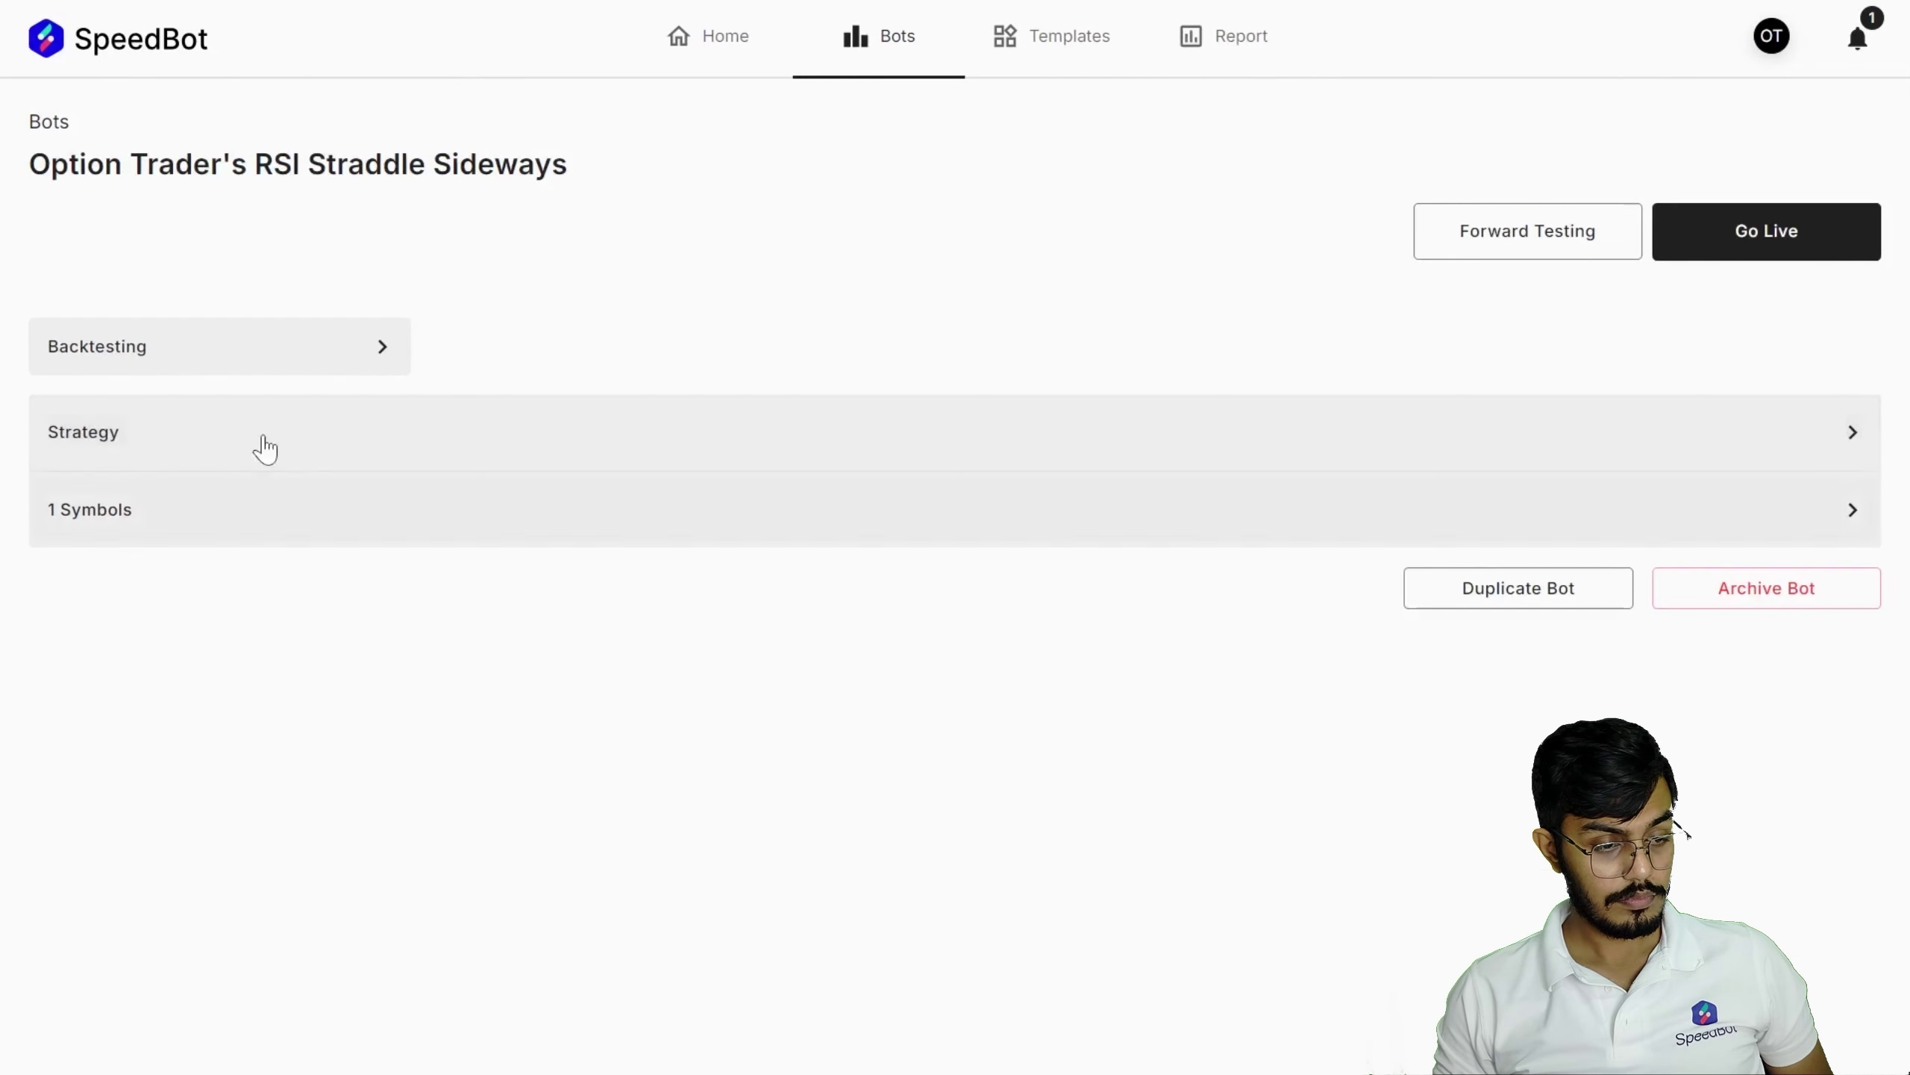
- Open the P&L summary from the bot's backtest statistics, load more months, and review the daily profit and loss by month
left_click(204, 354)
scroll(482, 683, "down", 5)
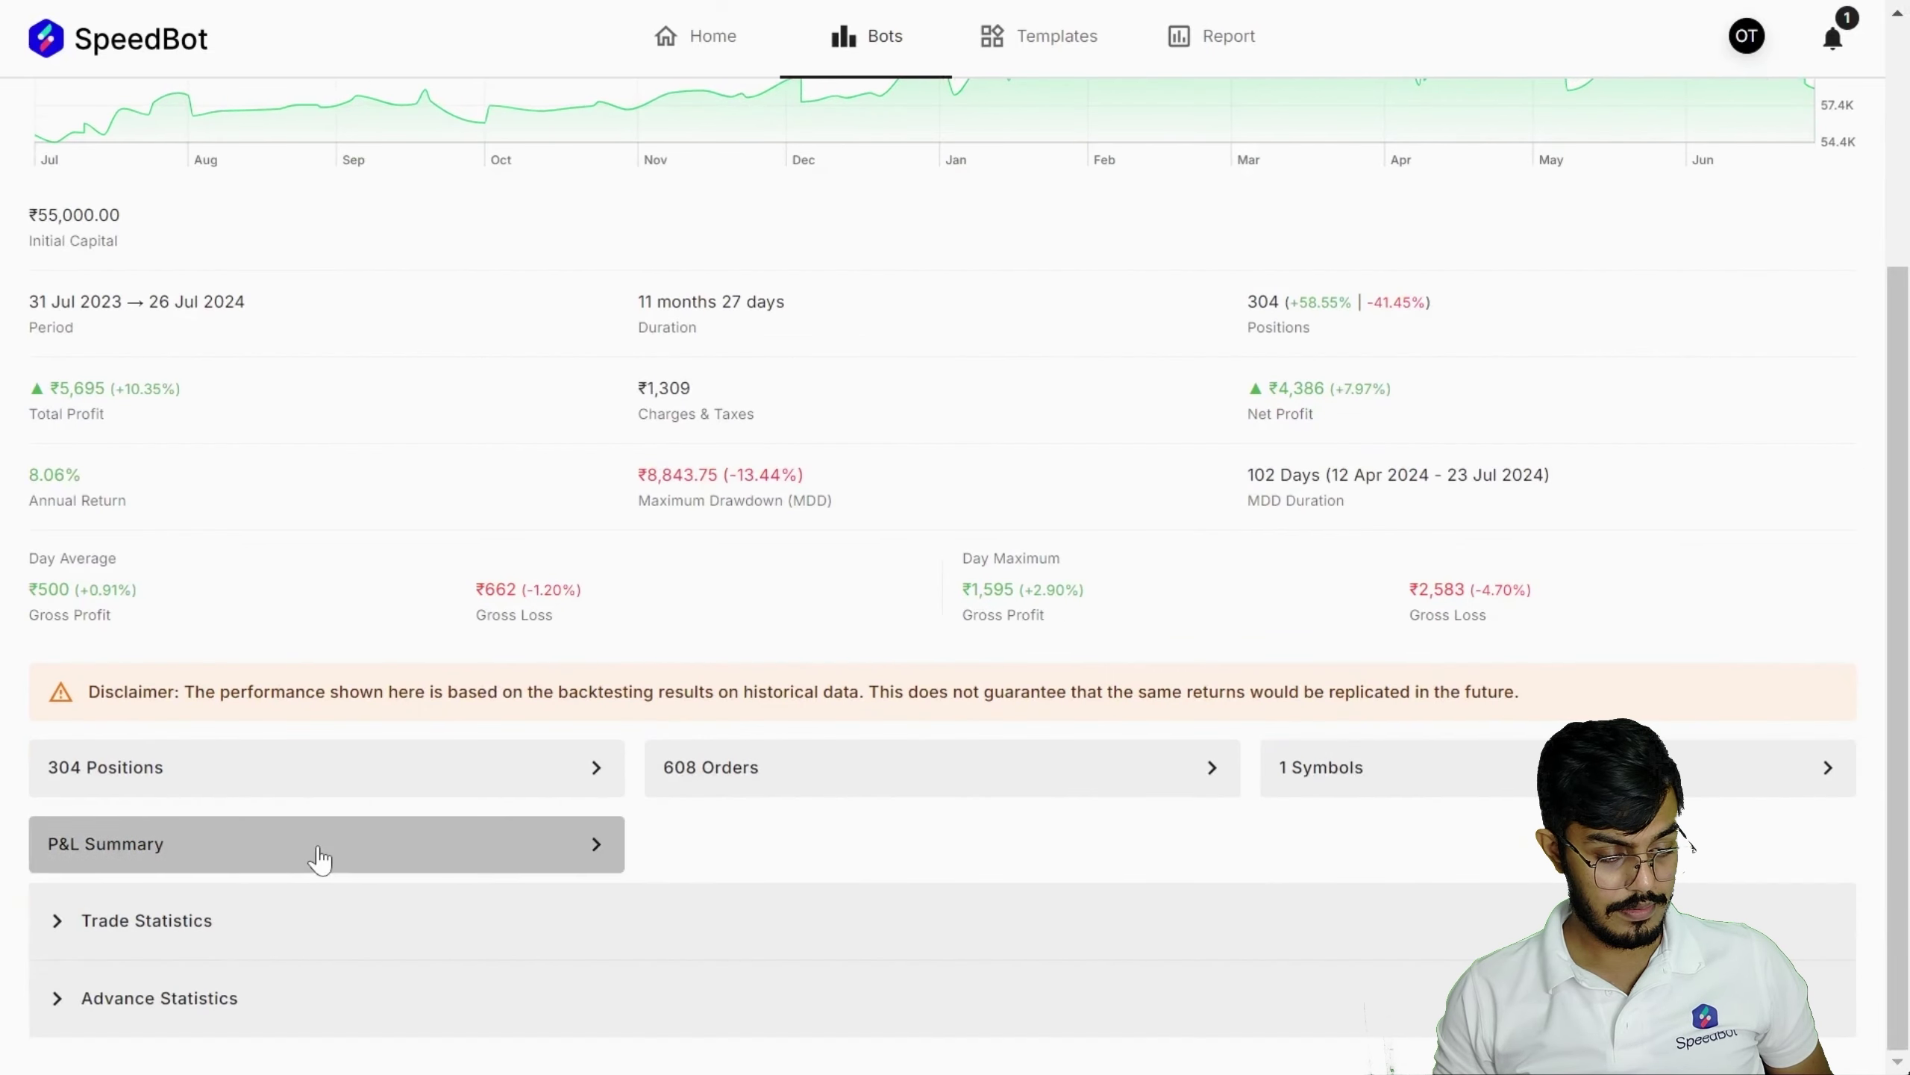
left_click(282, 858)
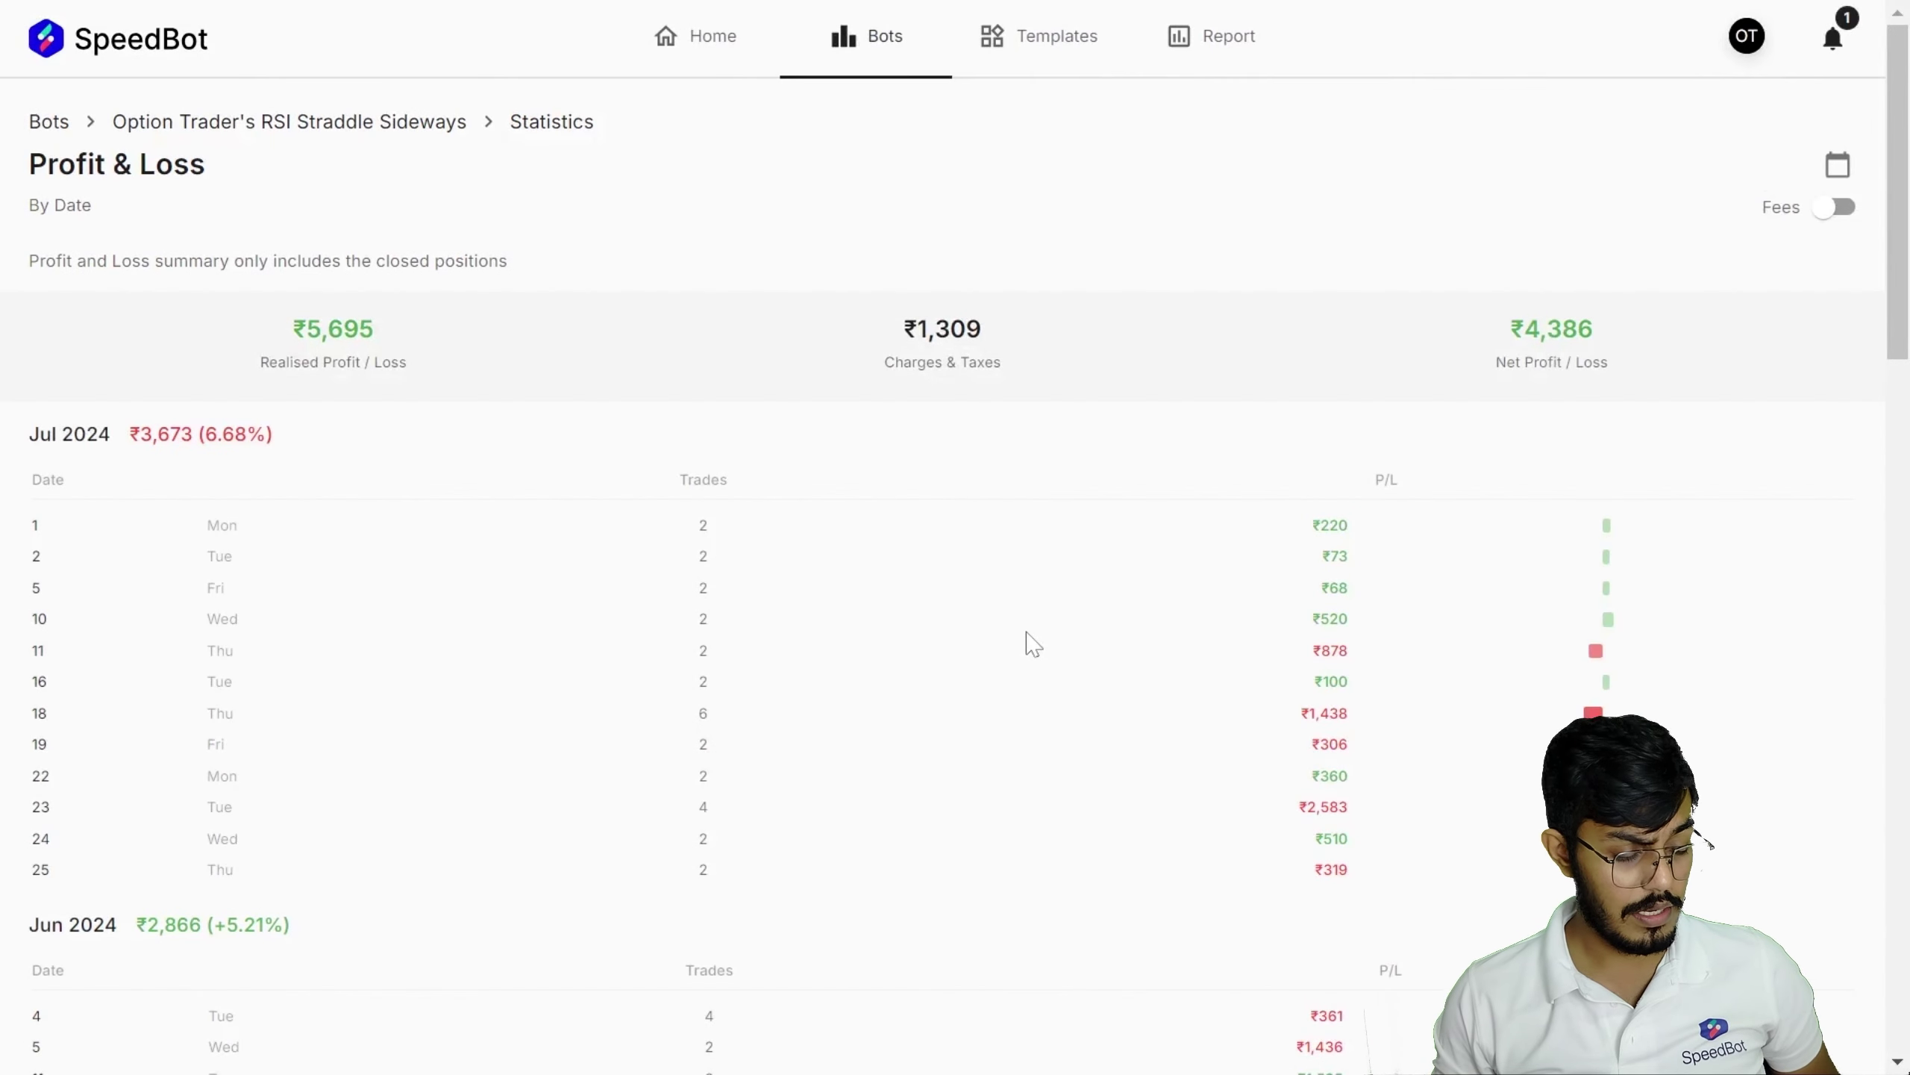
scroll(1024, 639, "down", 4)
scroll(1029, 641, "down", 8)
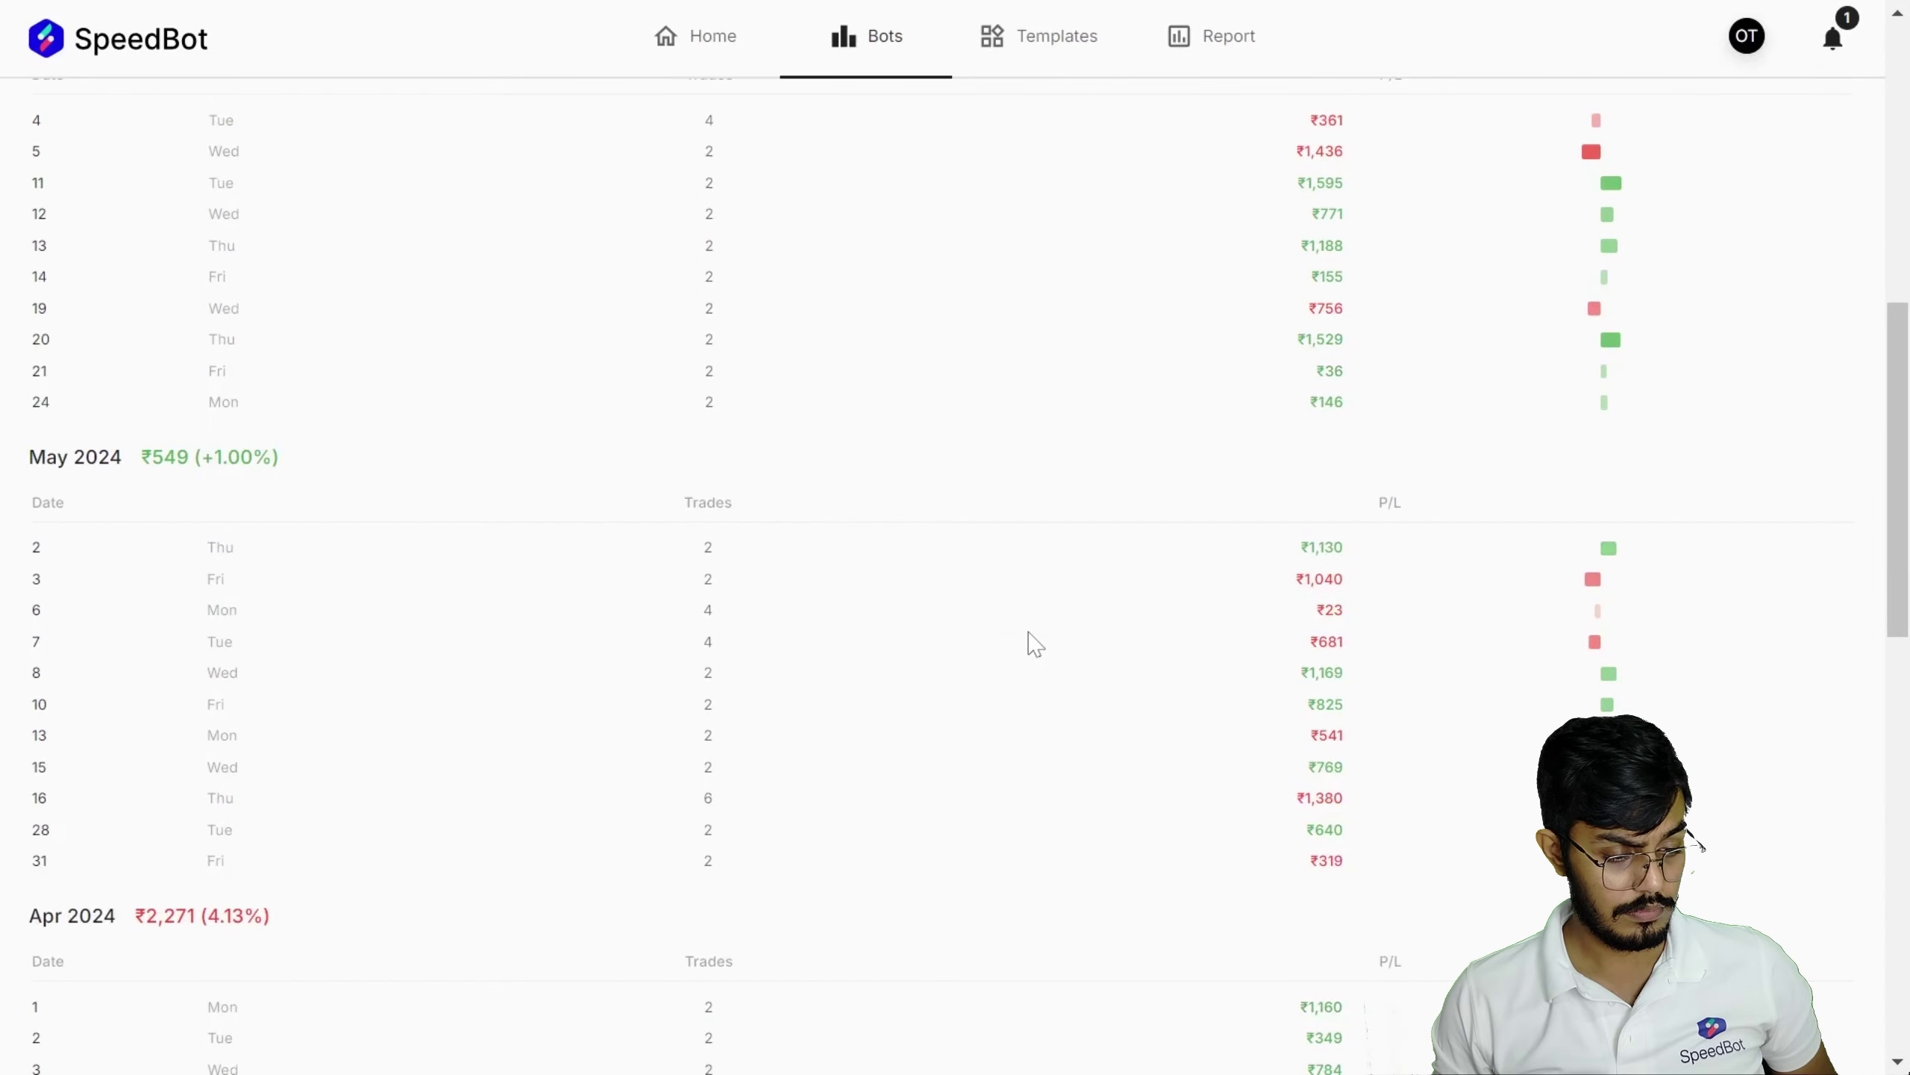
scroll(1518, 603, "down", 4)
scroll(1518, 614, "down", 15)
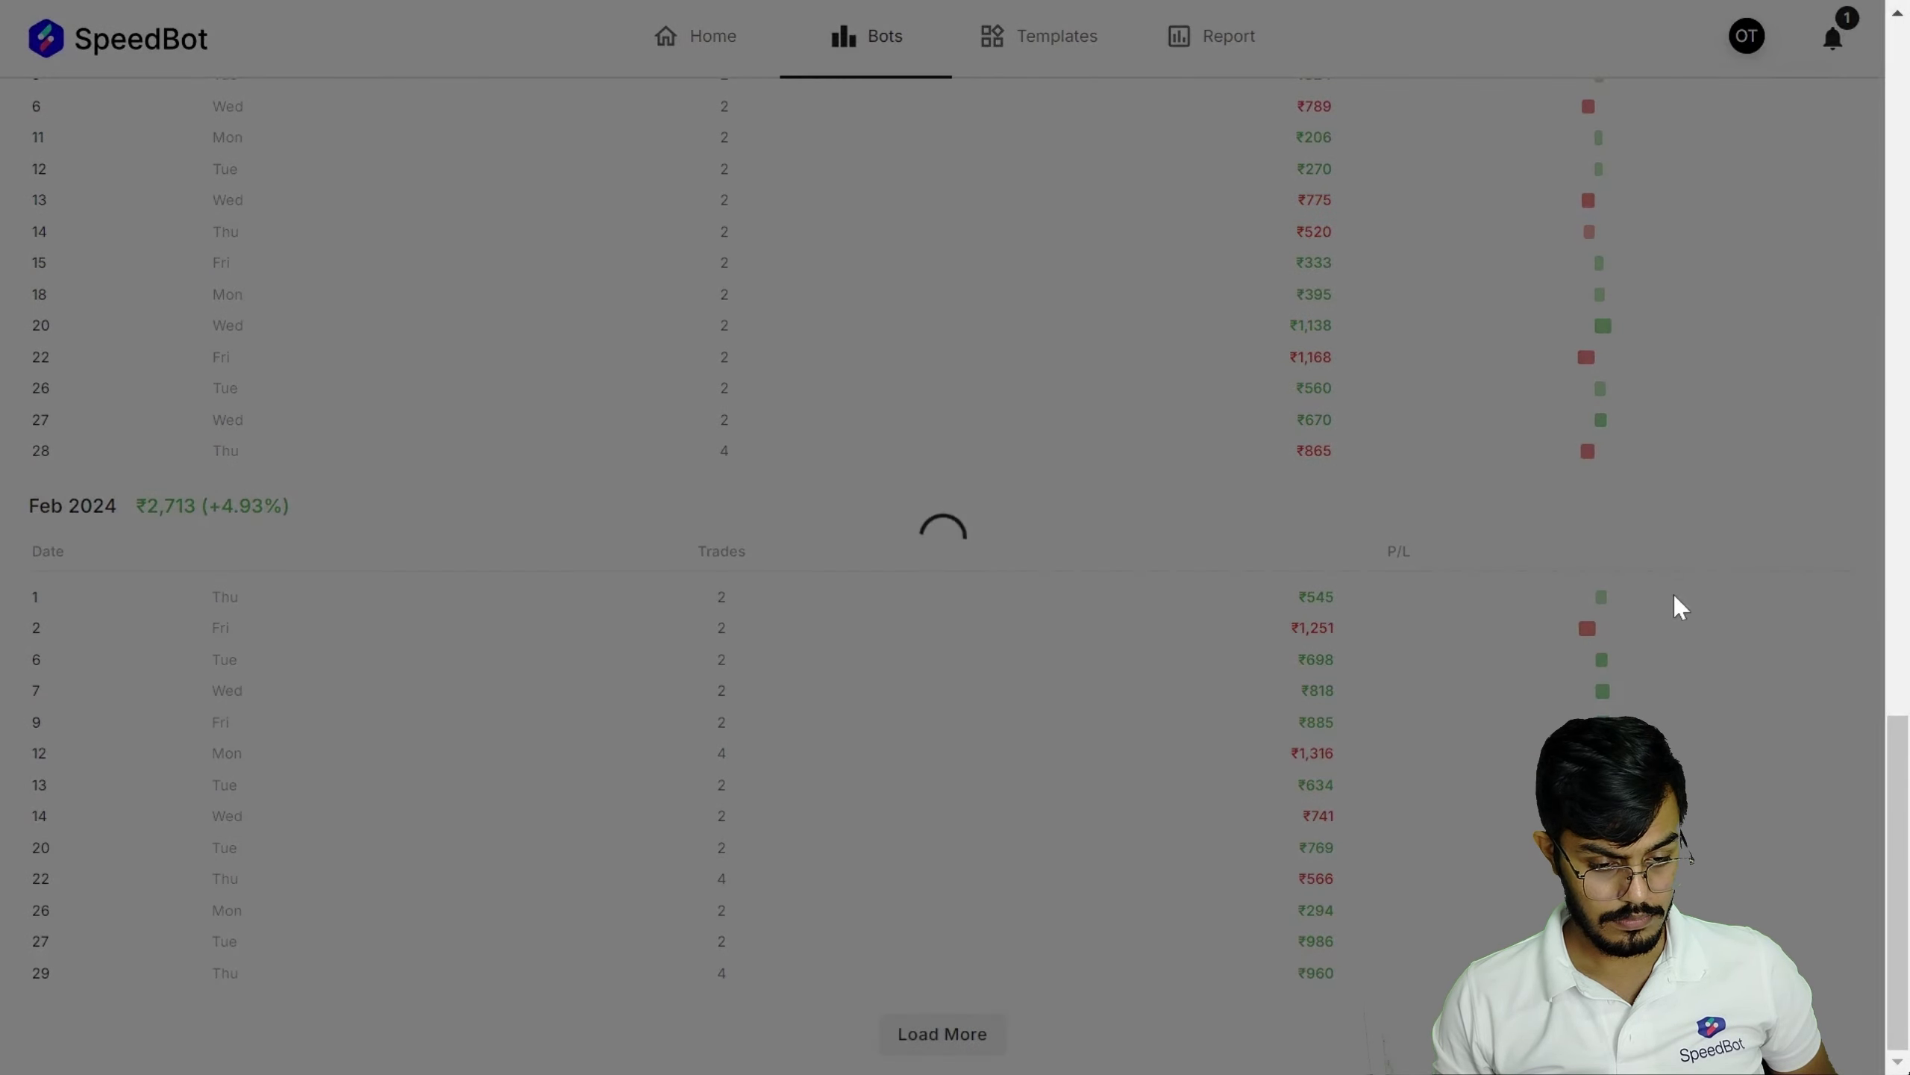
scroll(1676, 598, "down", 15)
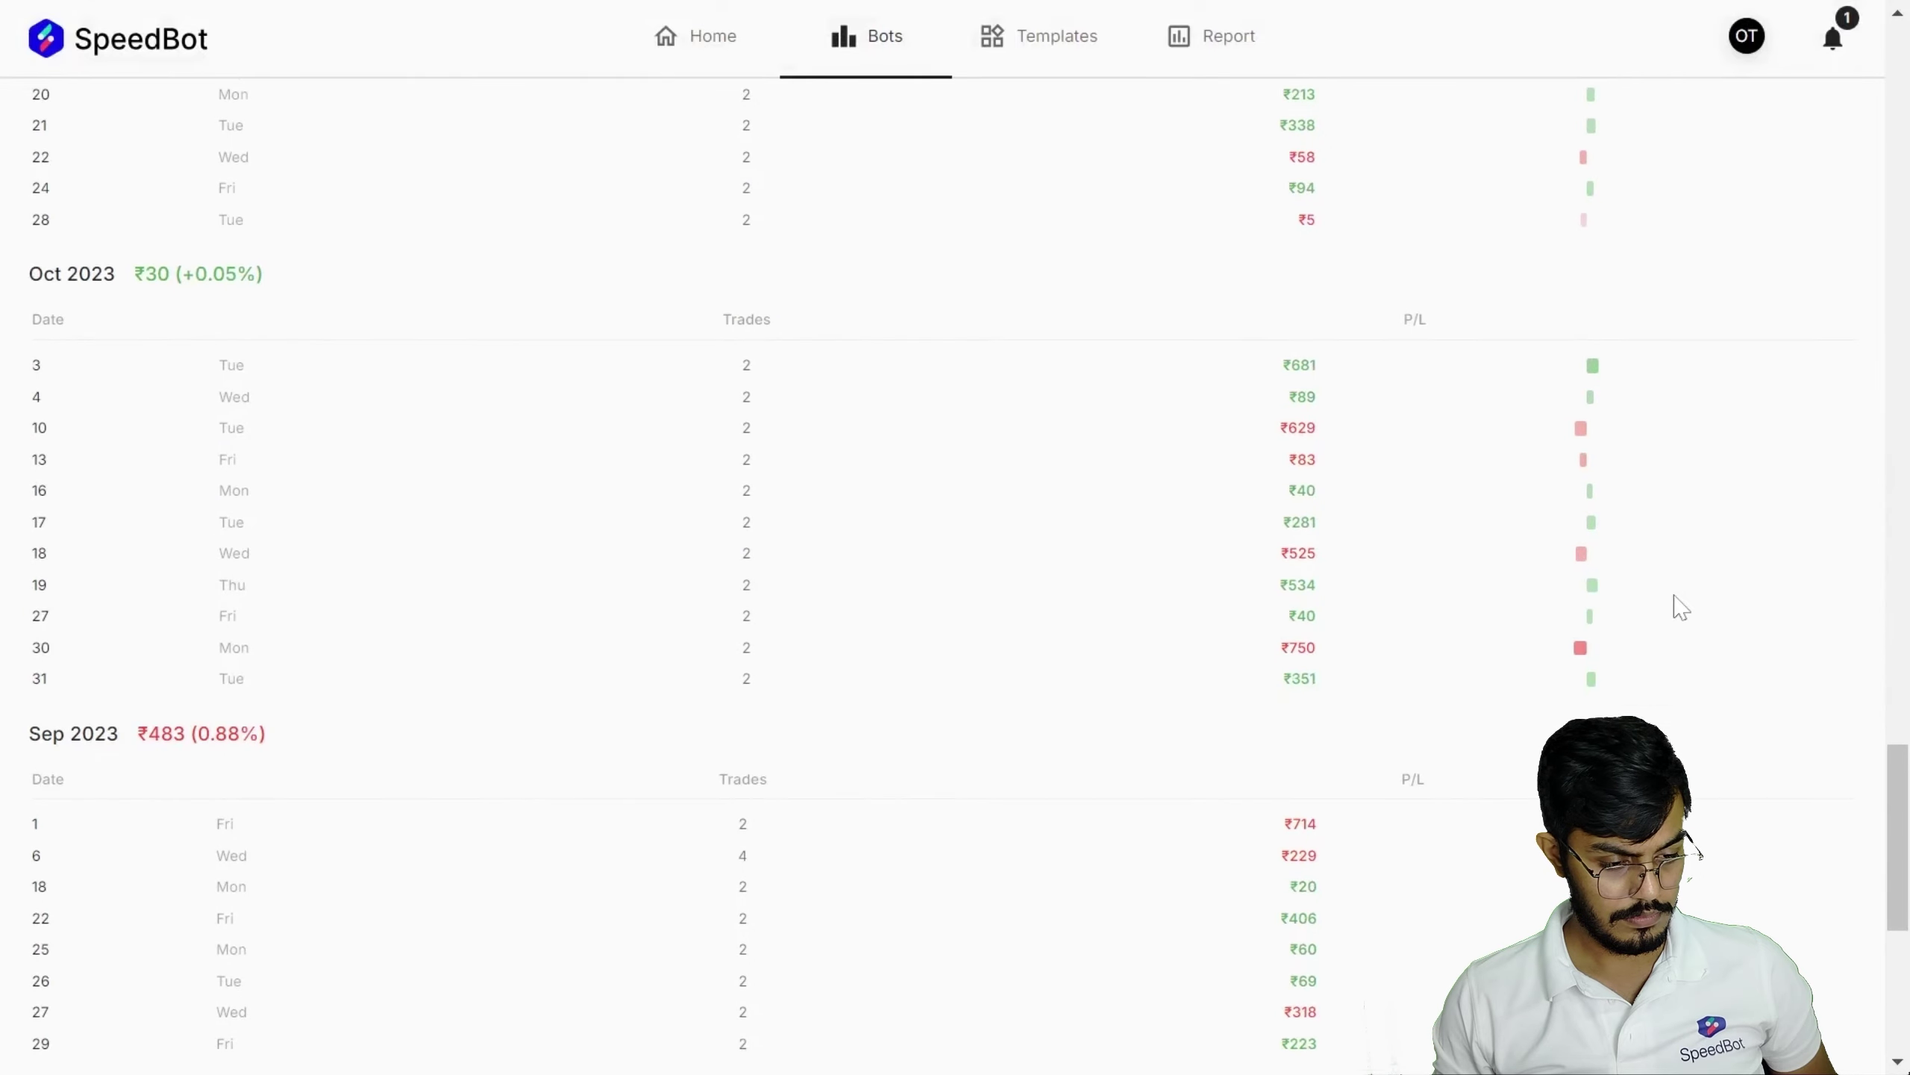
scroll(1682, 607, "down", 5)
scroll(1681, 607, "up", 20)
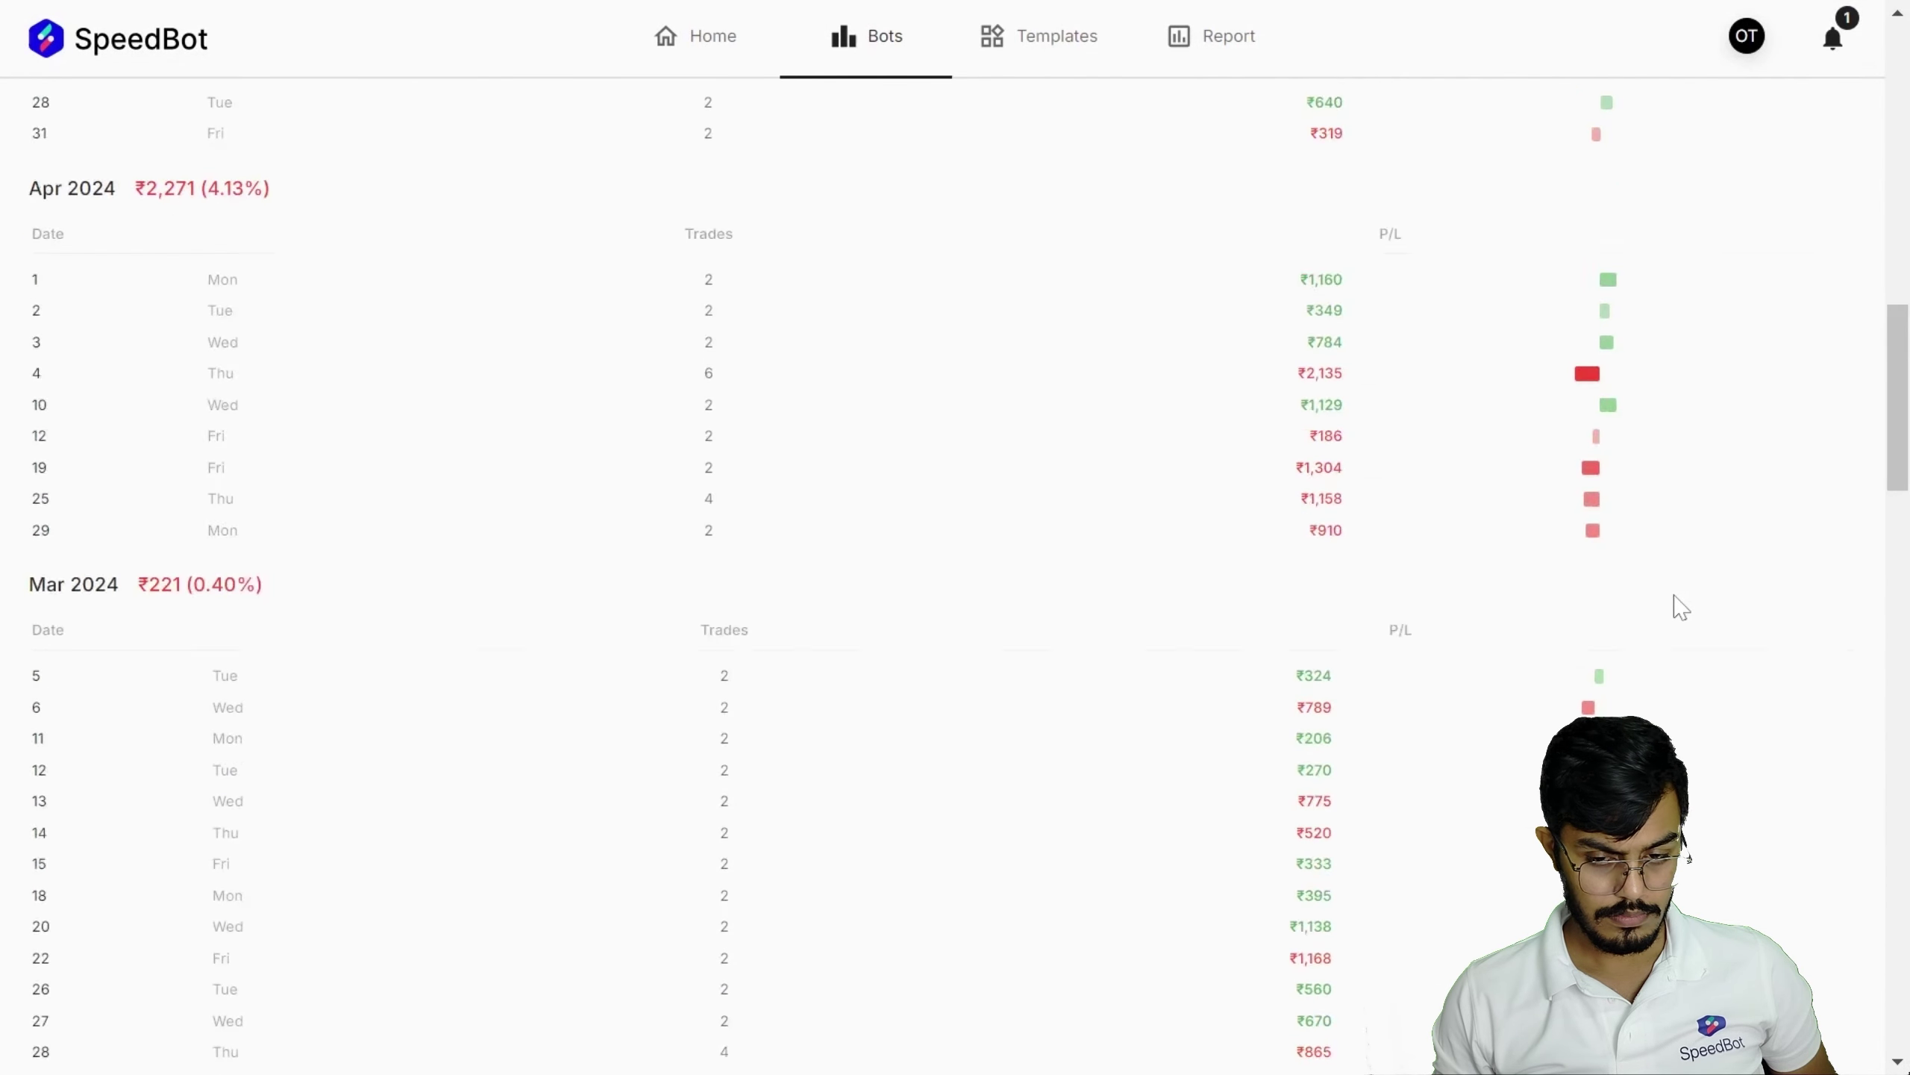
scroll(1681, 607, "up", 15)
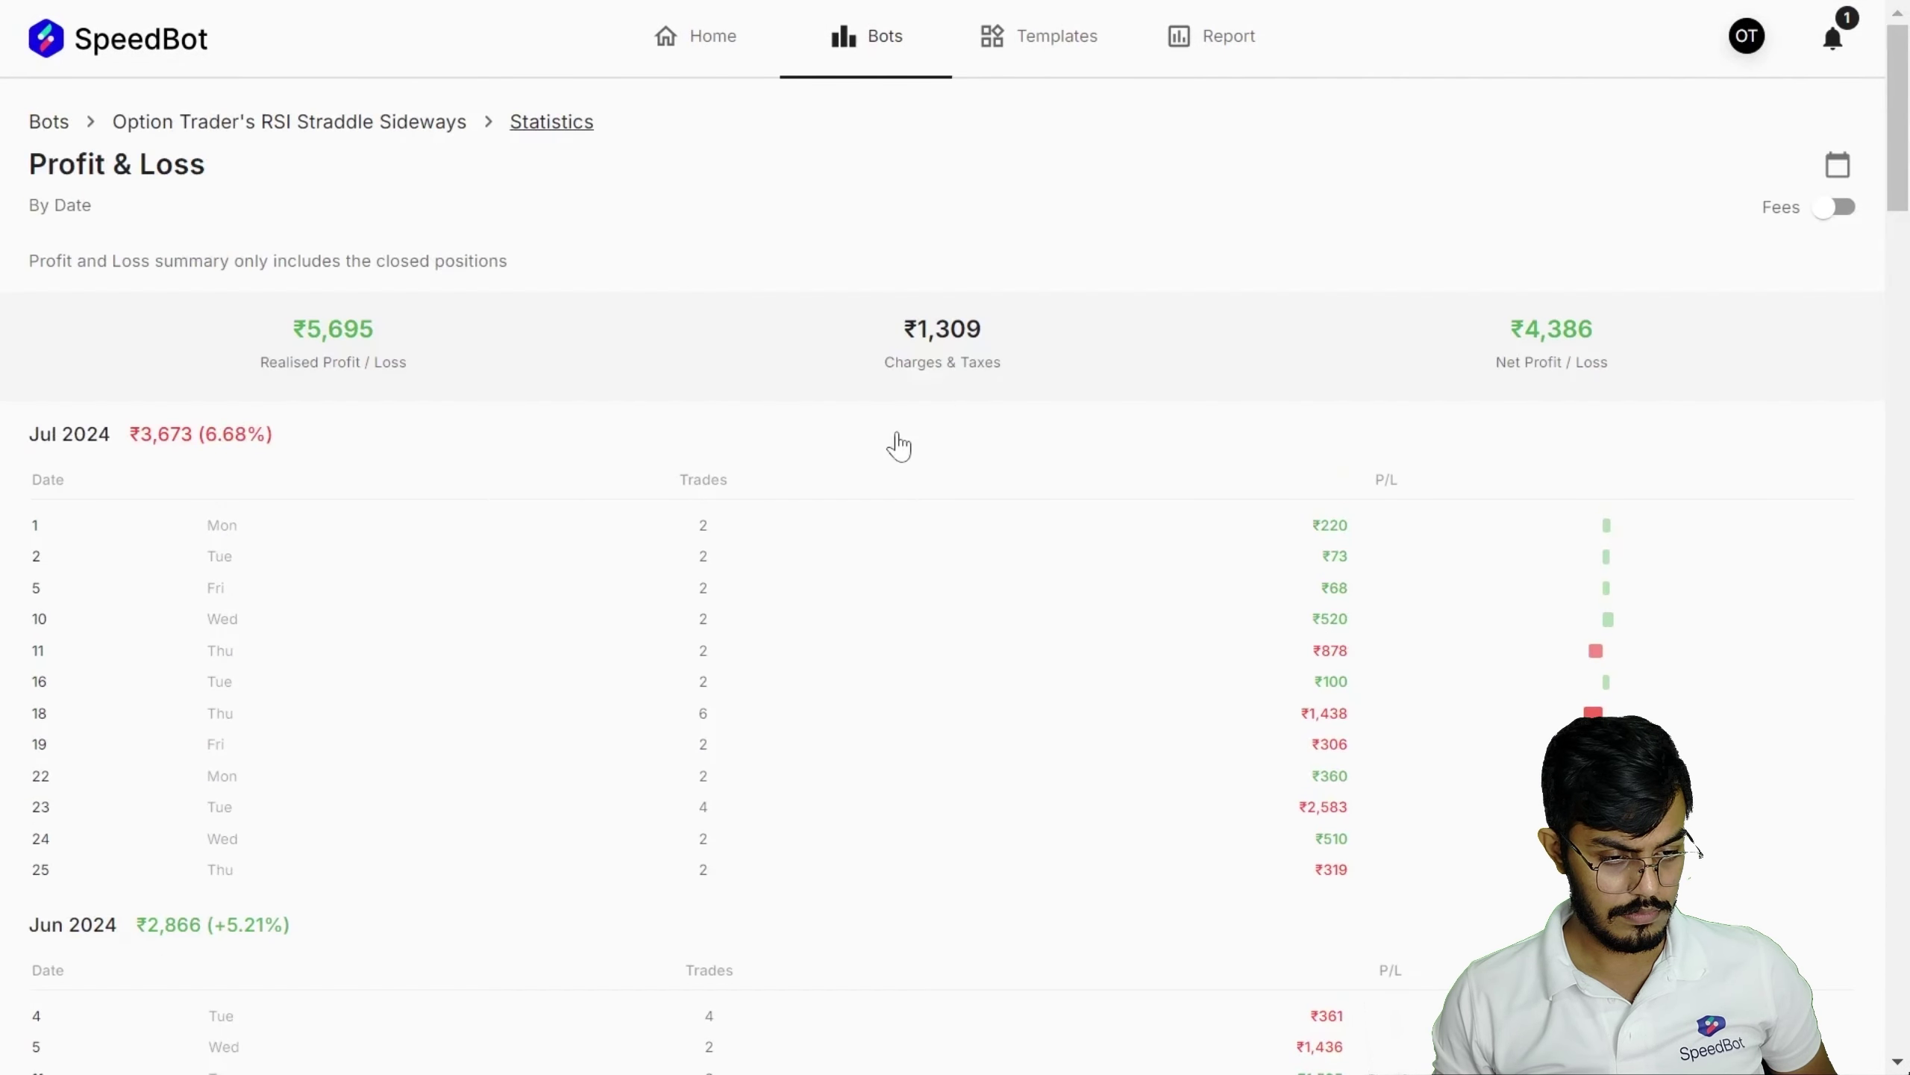
- Return to the backtest statistics, expand Trade Statistics and Advance Statistics, and examine the maximum drawdown
key("alt+Left")
scroll(1027, 567, "down", 4)
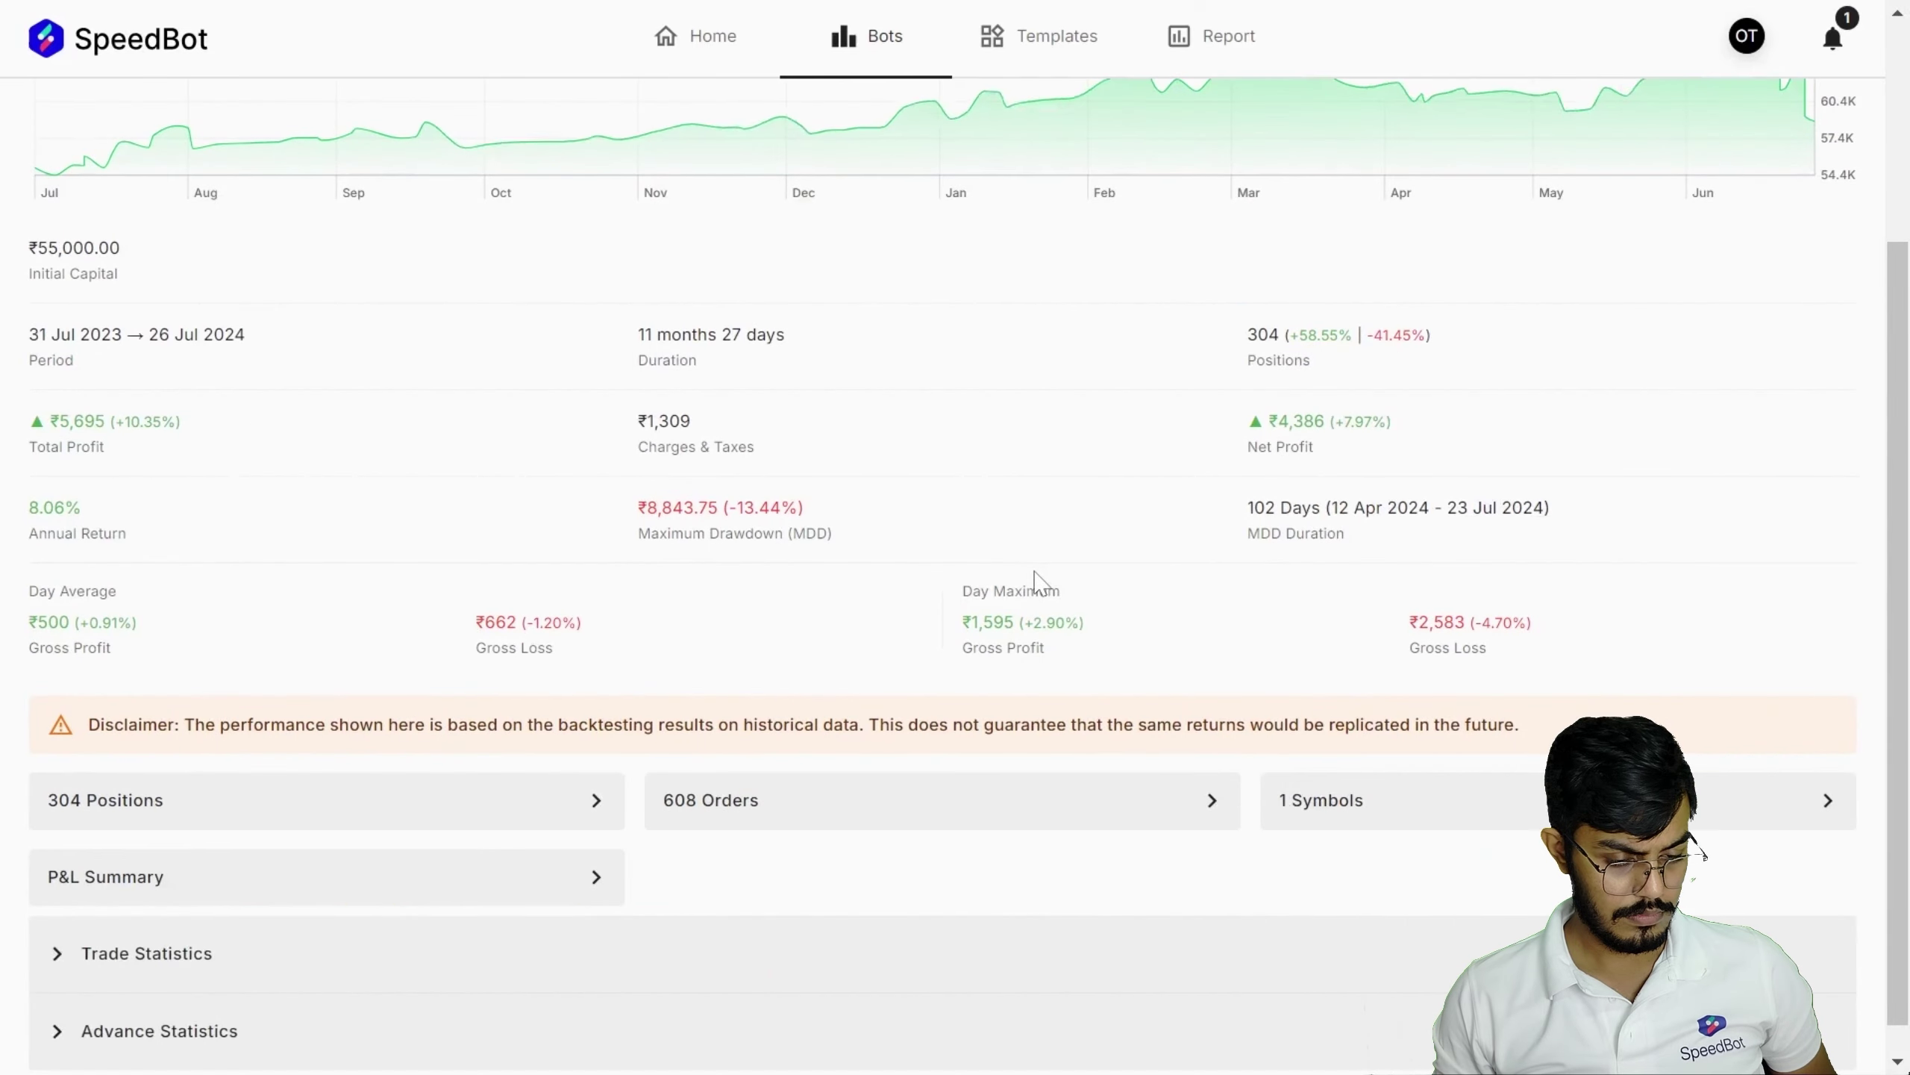
scroll(1008, 632, "down", 1)
left_click(426, 921)
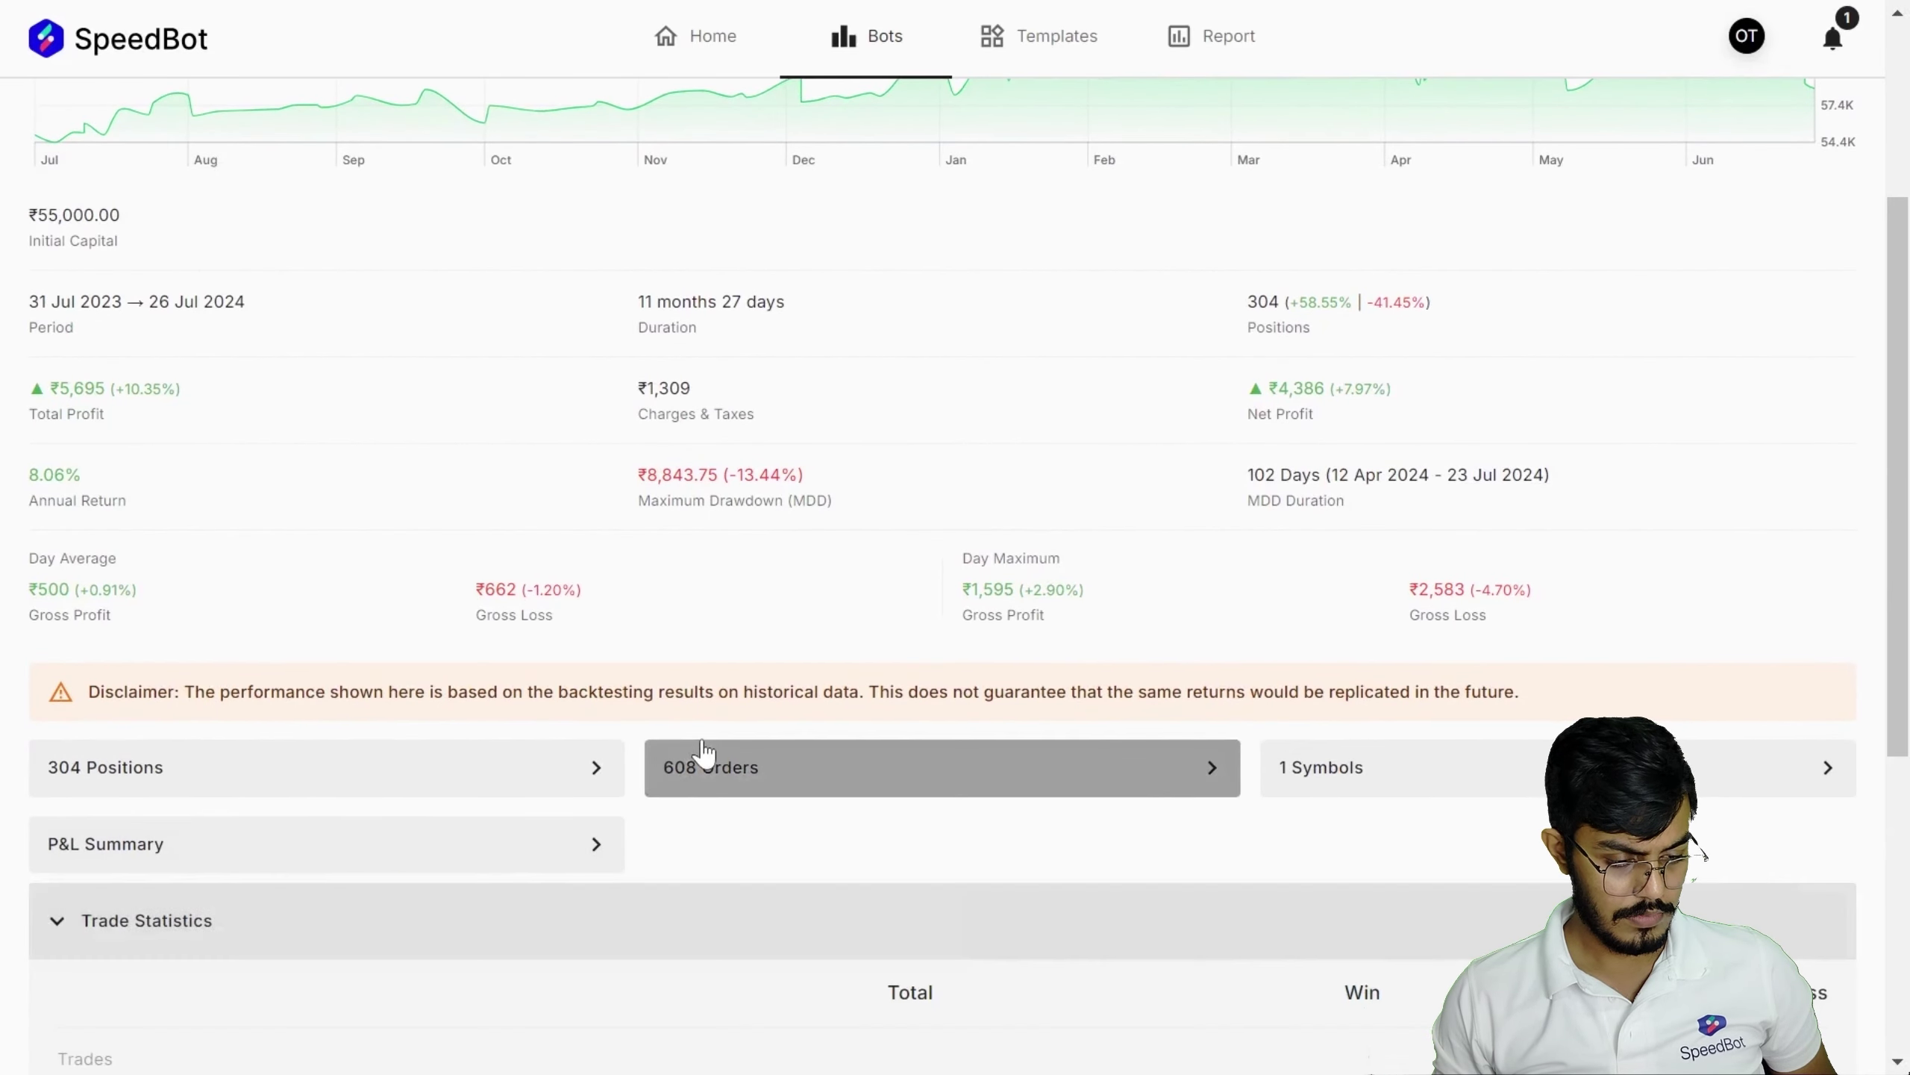
scroll(703, 750, "down", 5)
left_click(292, 1023)
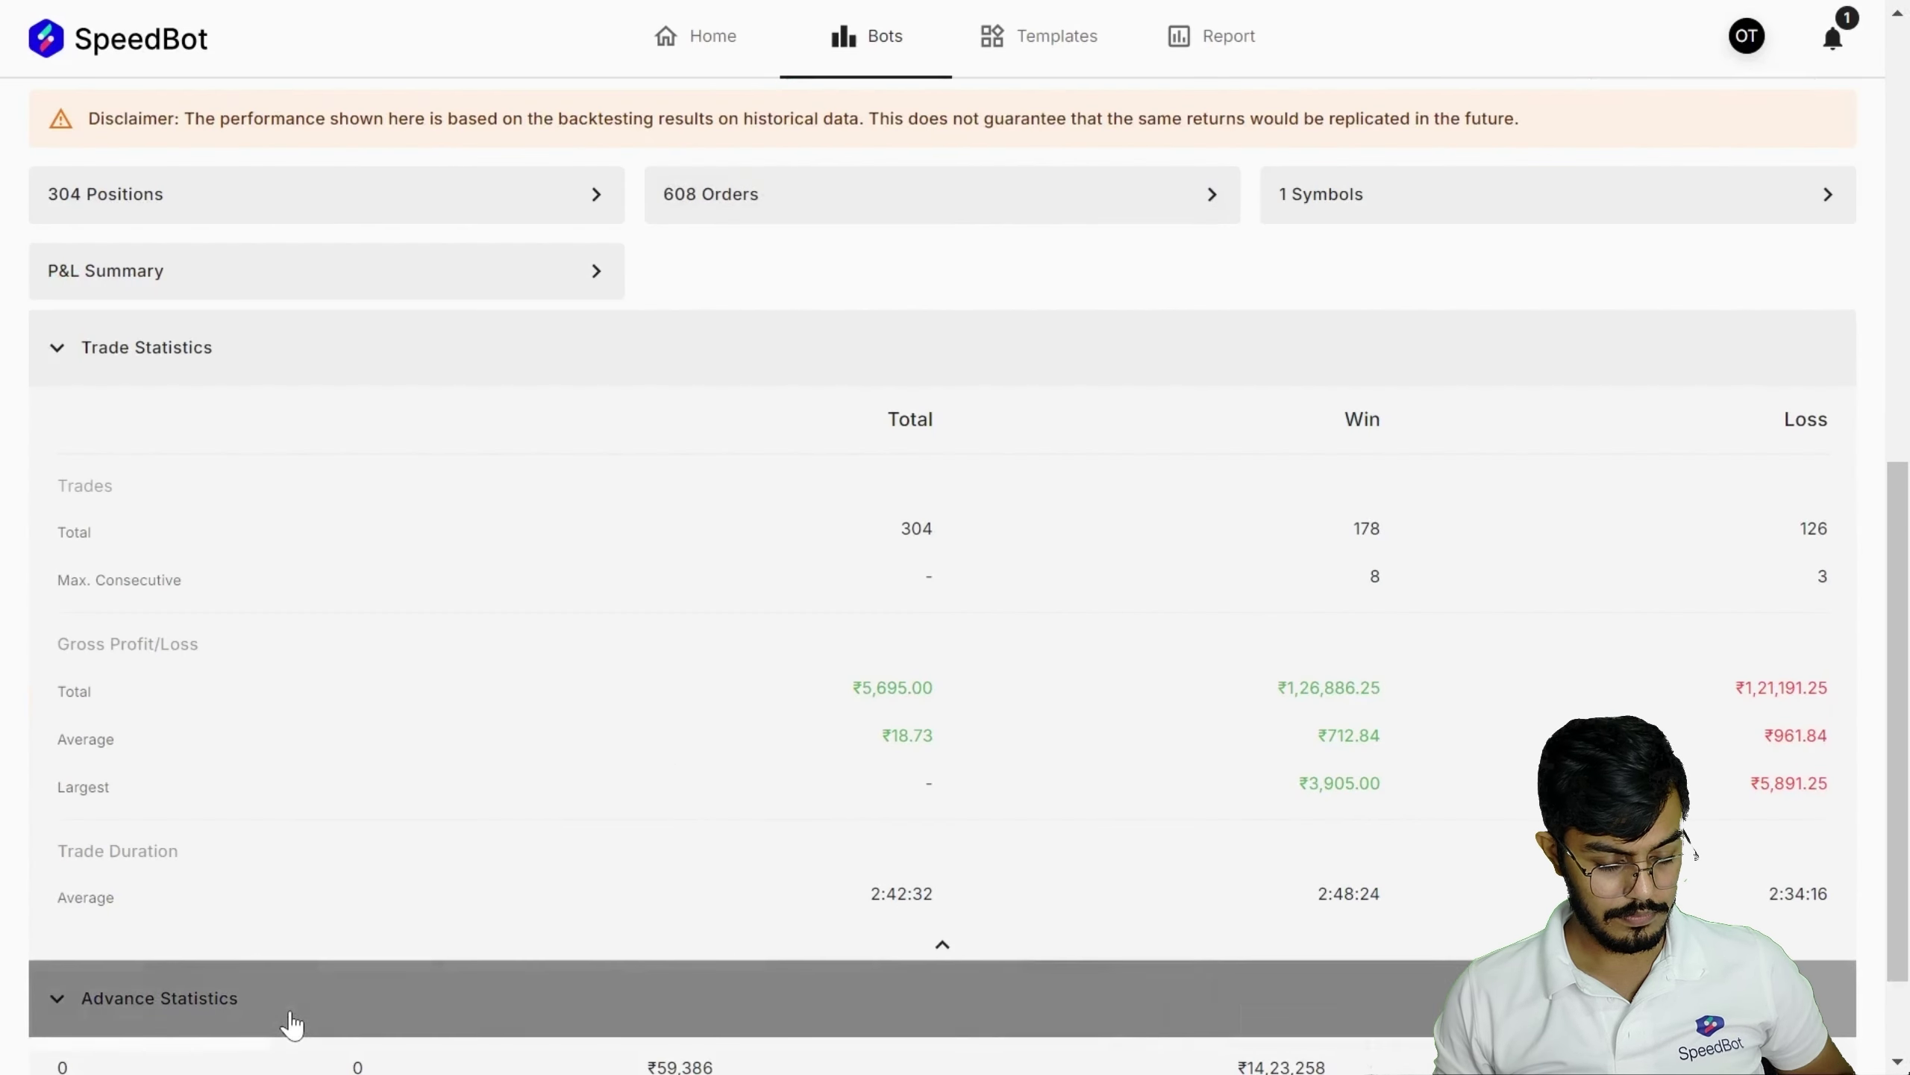
scroll(414, 964, "down", 5)
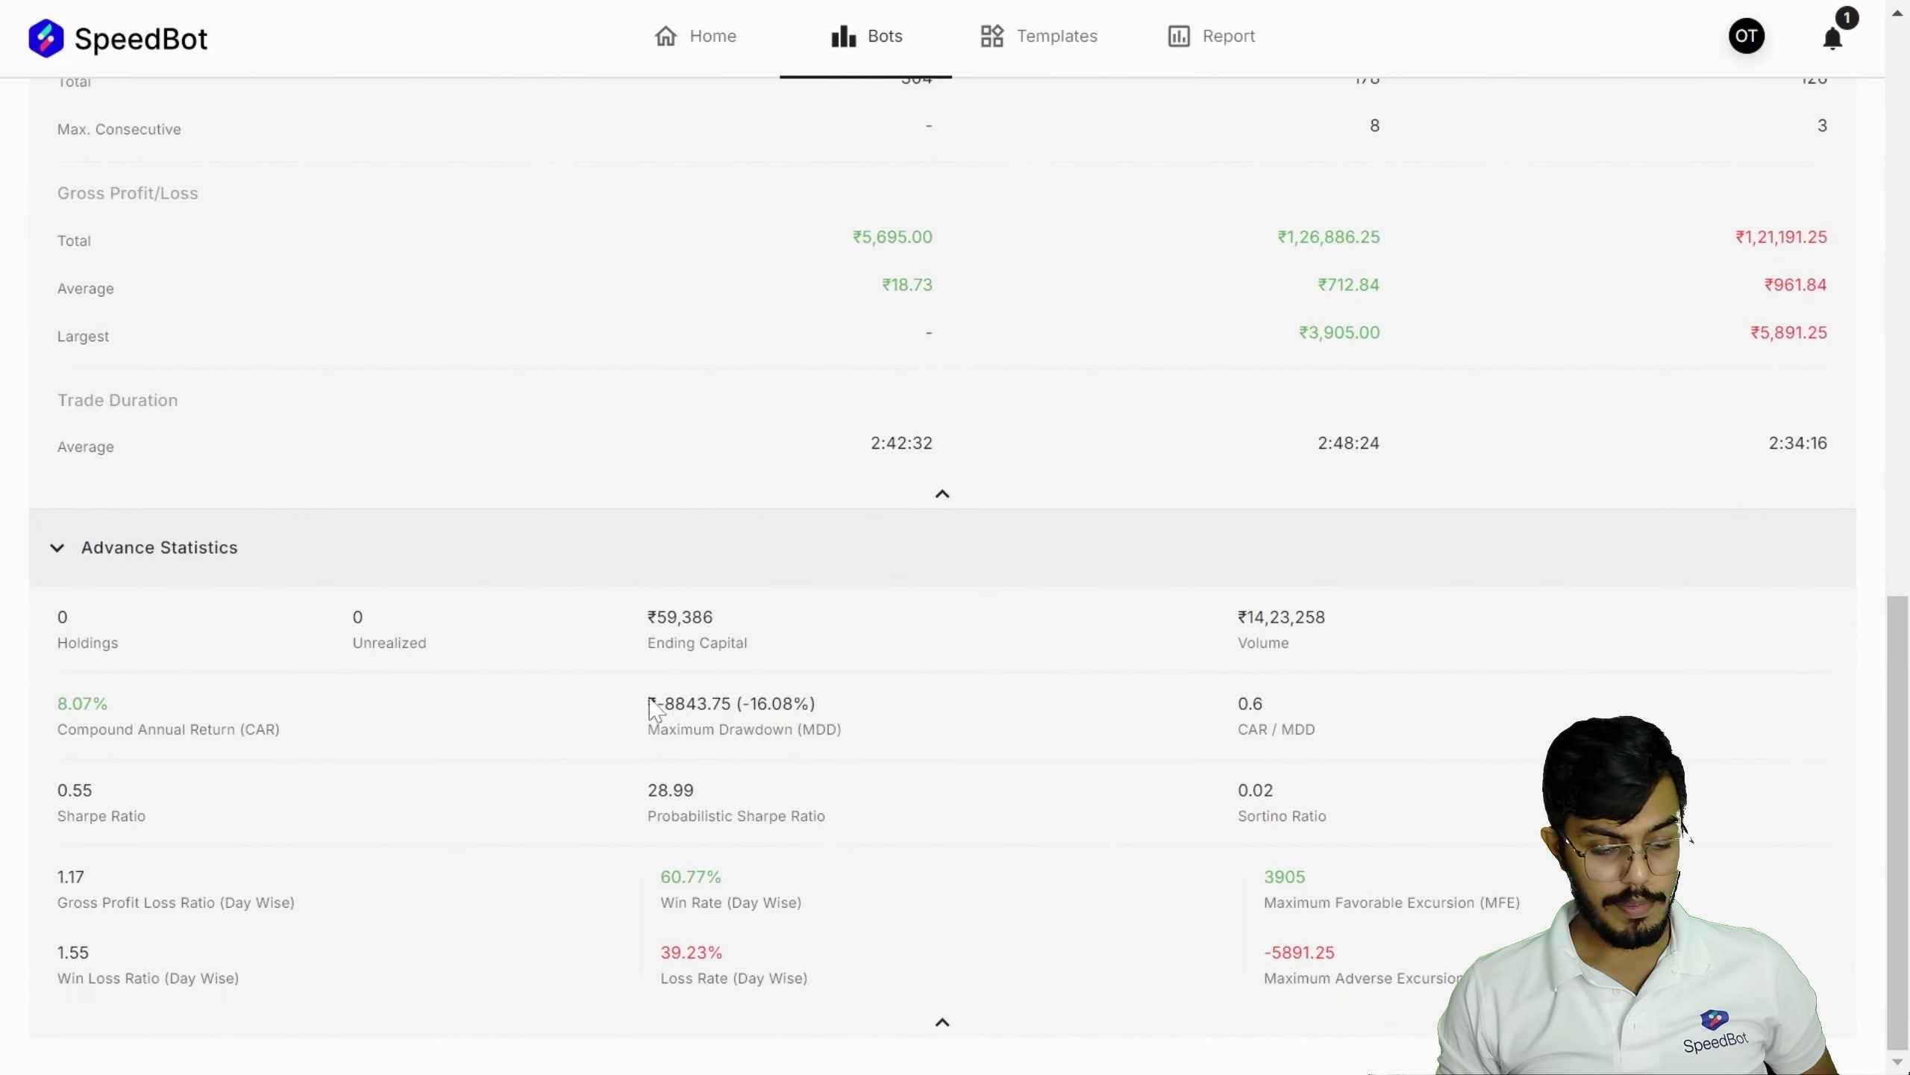
left_click_drag(650, 701, 949, 703)
left_click(950, 702)
- Examine the backtest's MDD duration in the main statistics and review the portfolio chart
scroll(1229, 703, "up", 10)
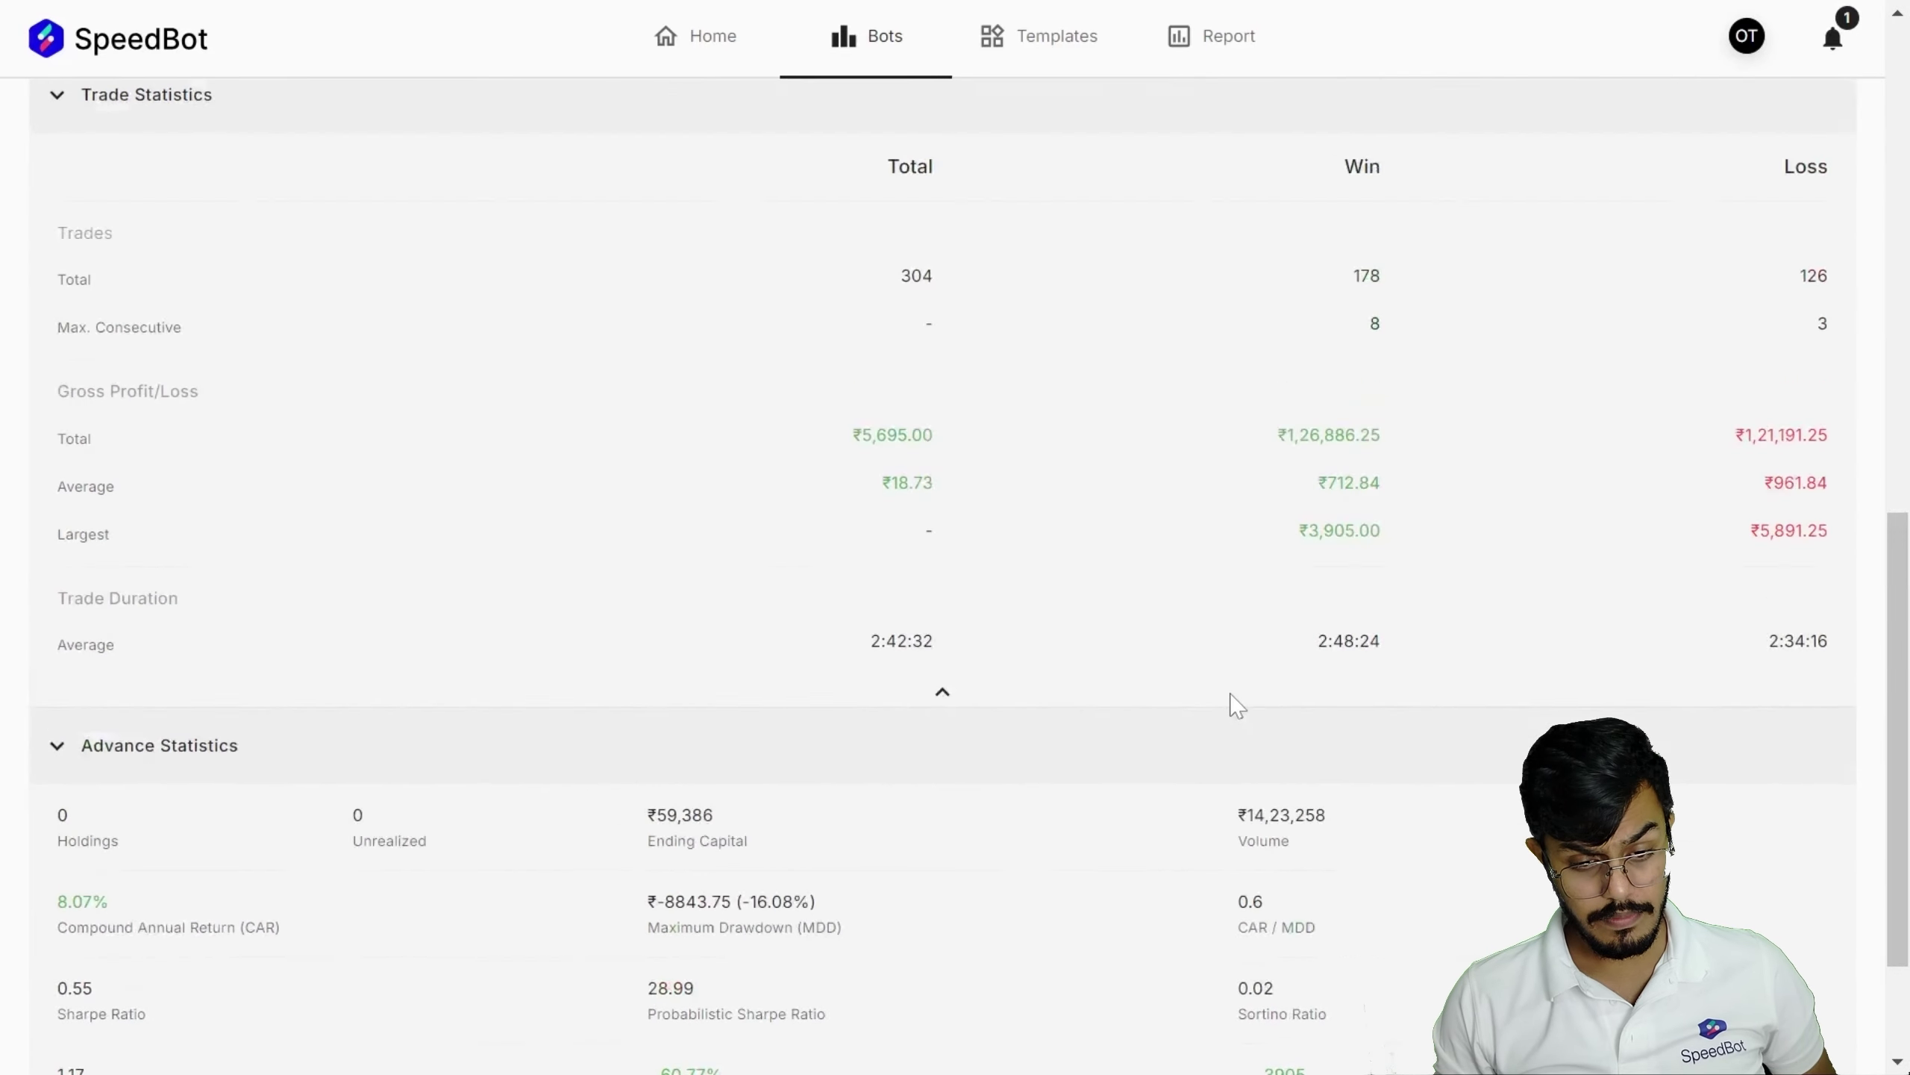
scroll(1260, 693, "up", 2)
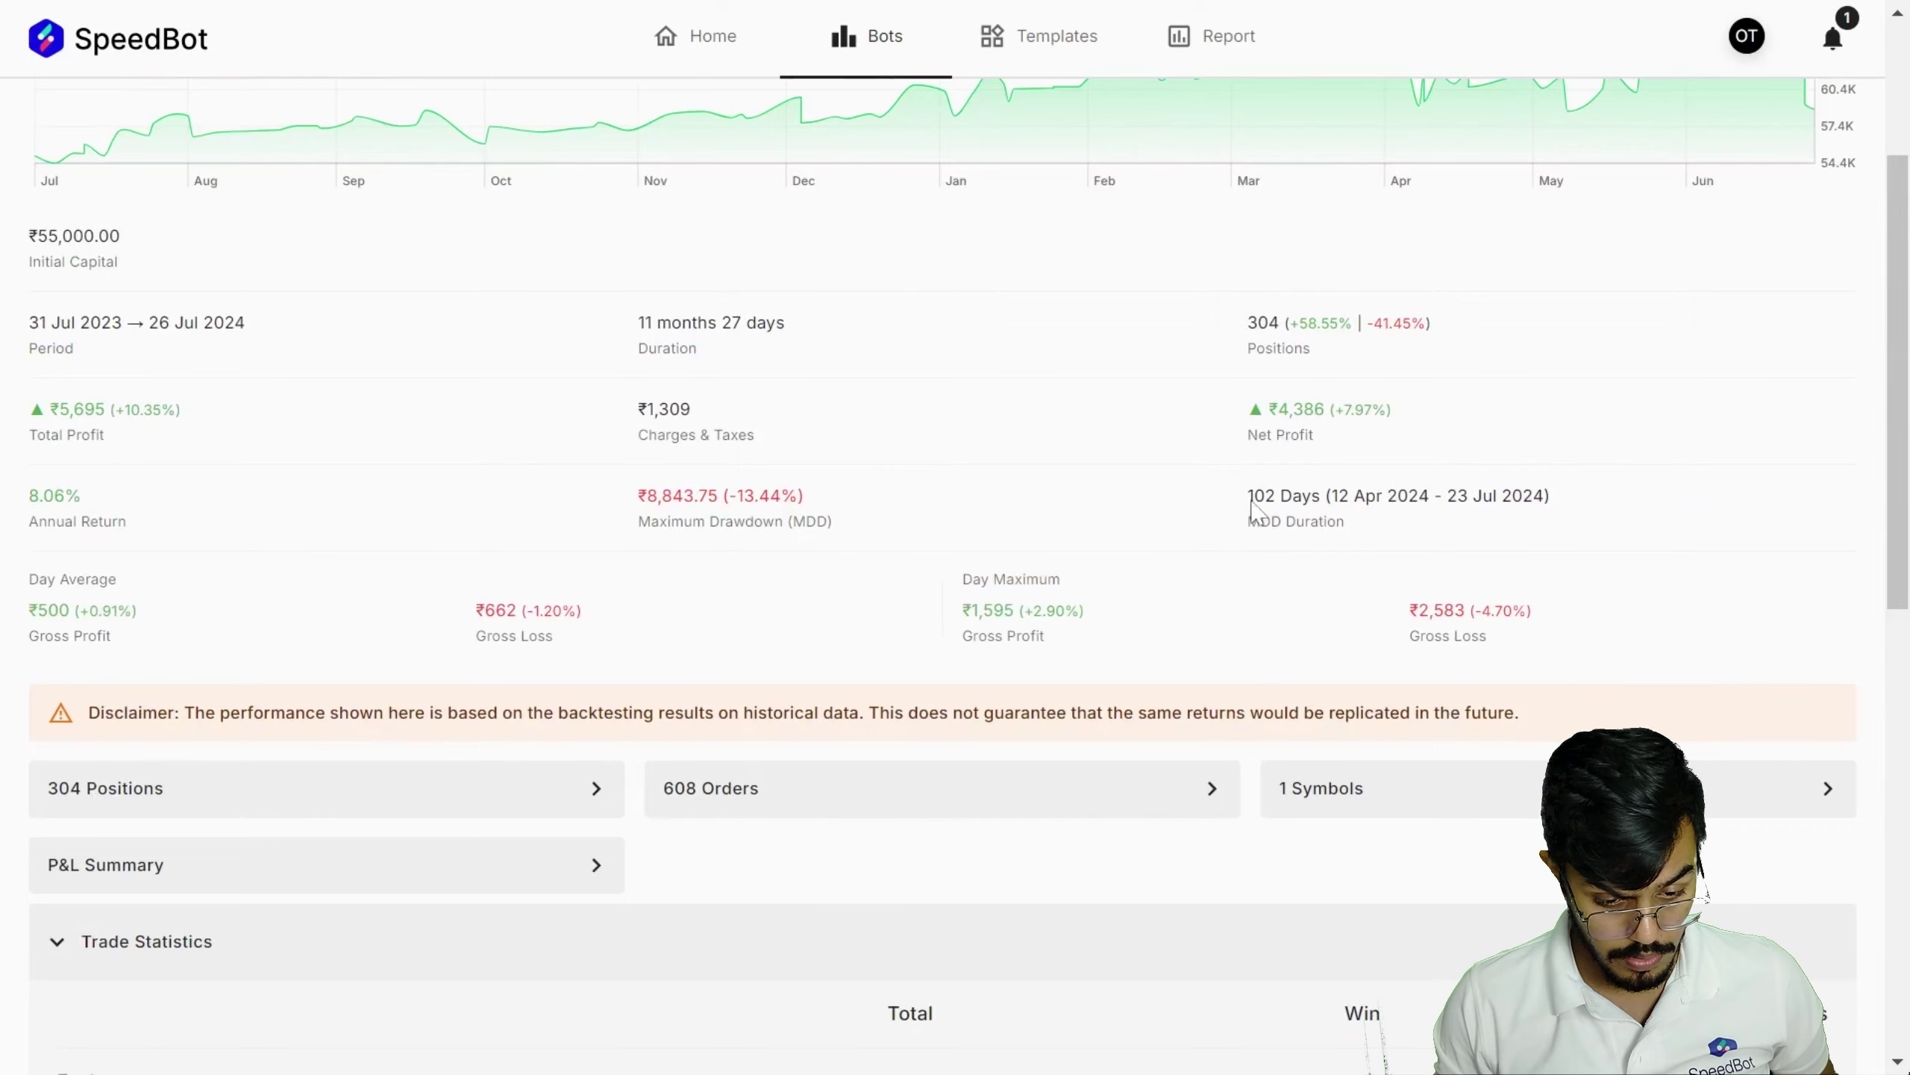
left_click_drag(1250, 497, 1564, 499)
left_click(1155, 503)
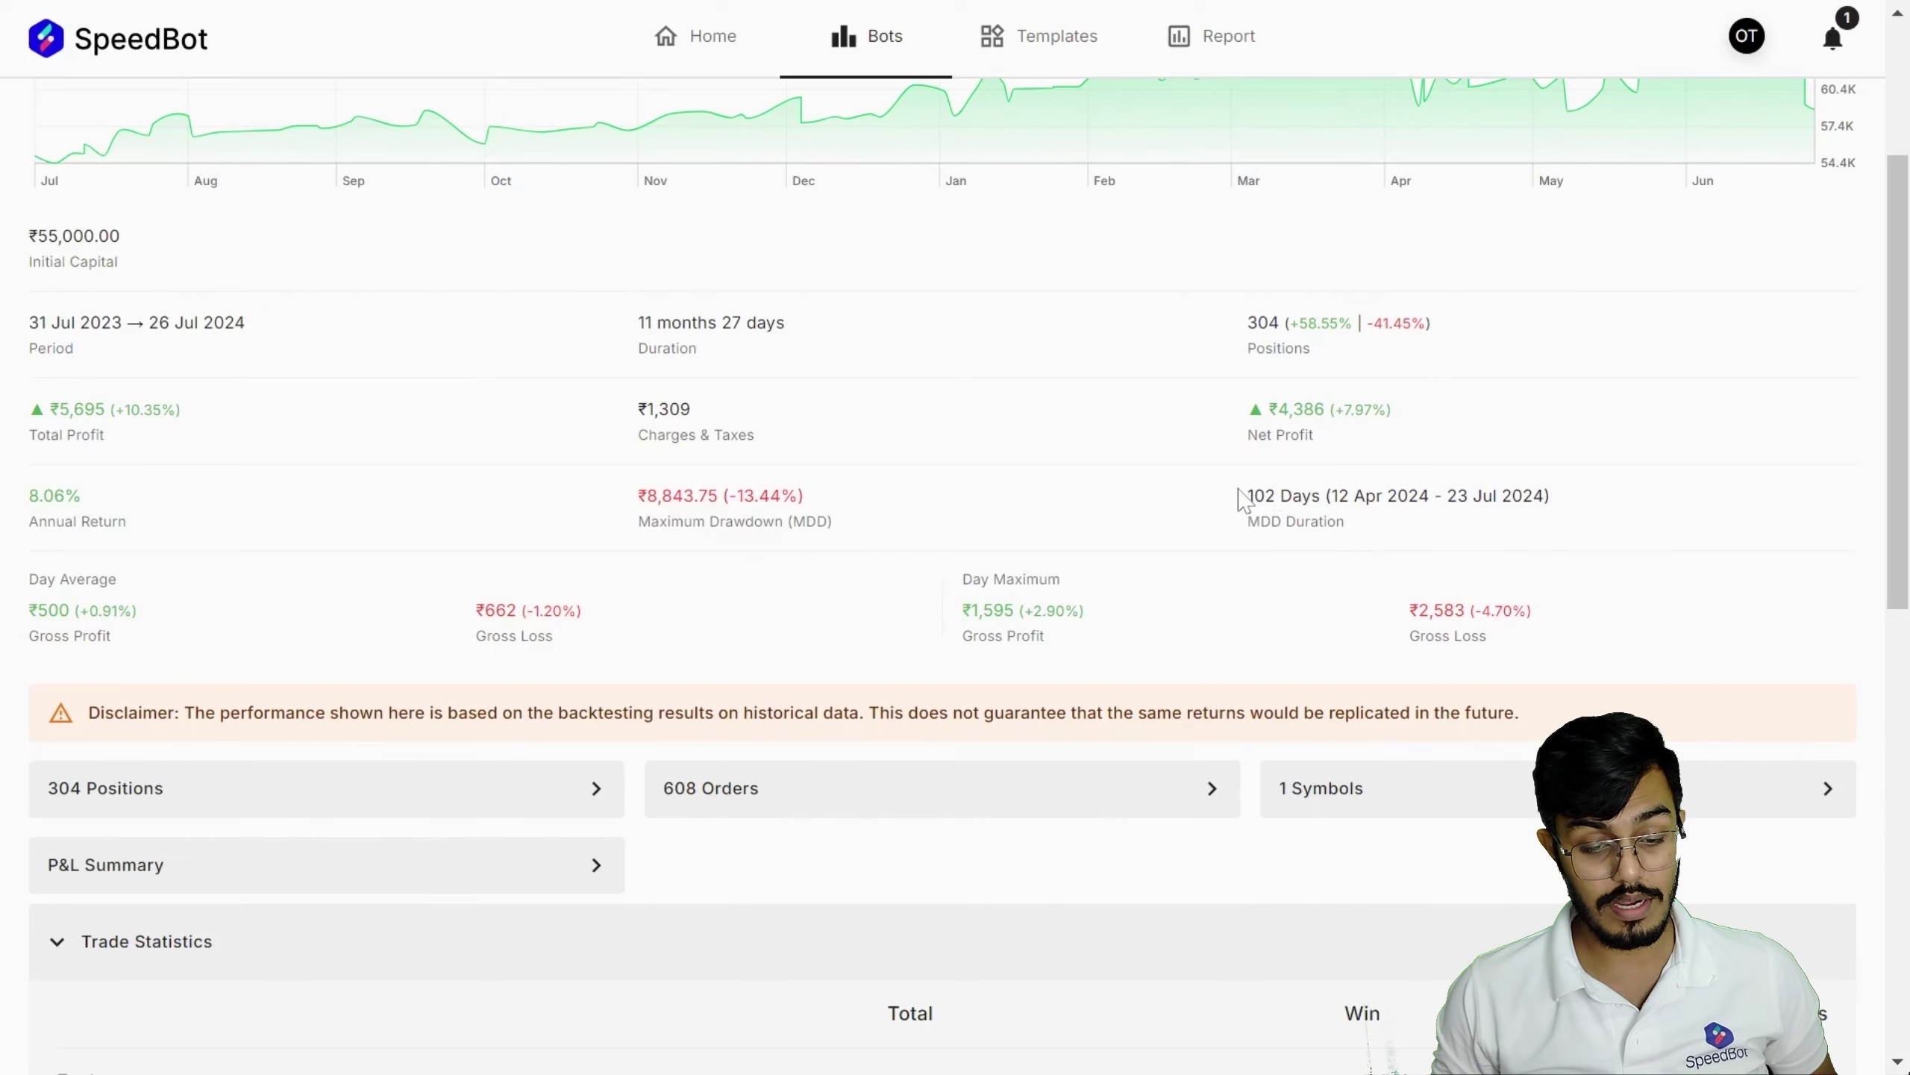
left_click_drag(1242, 498, 1335, 496)
scroll(1335, 506, "up", 4)
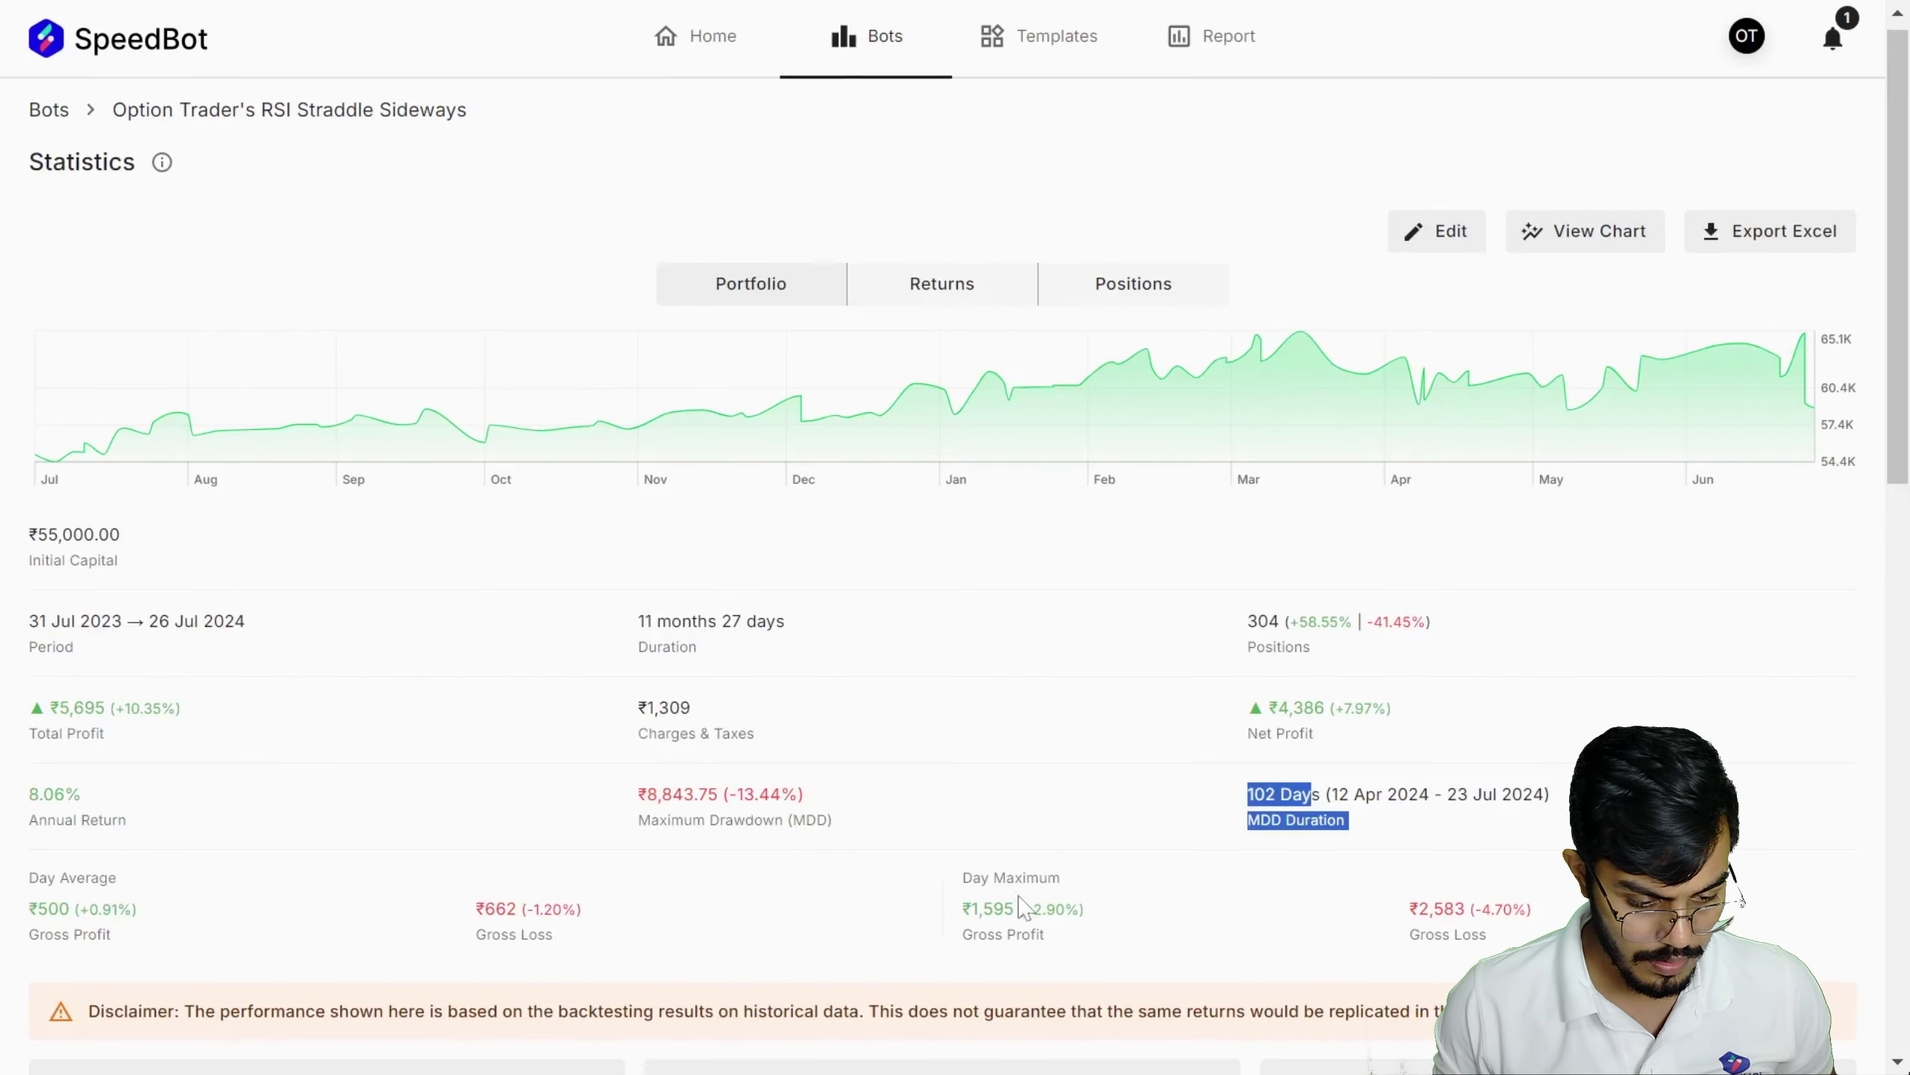
left_click(949, 667)
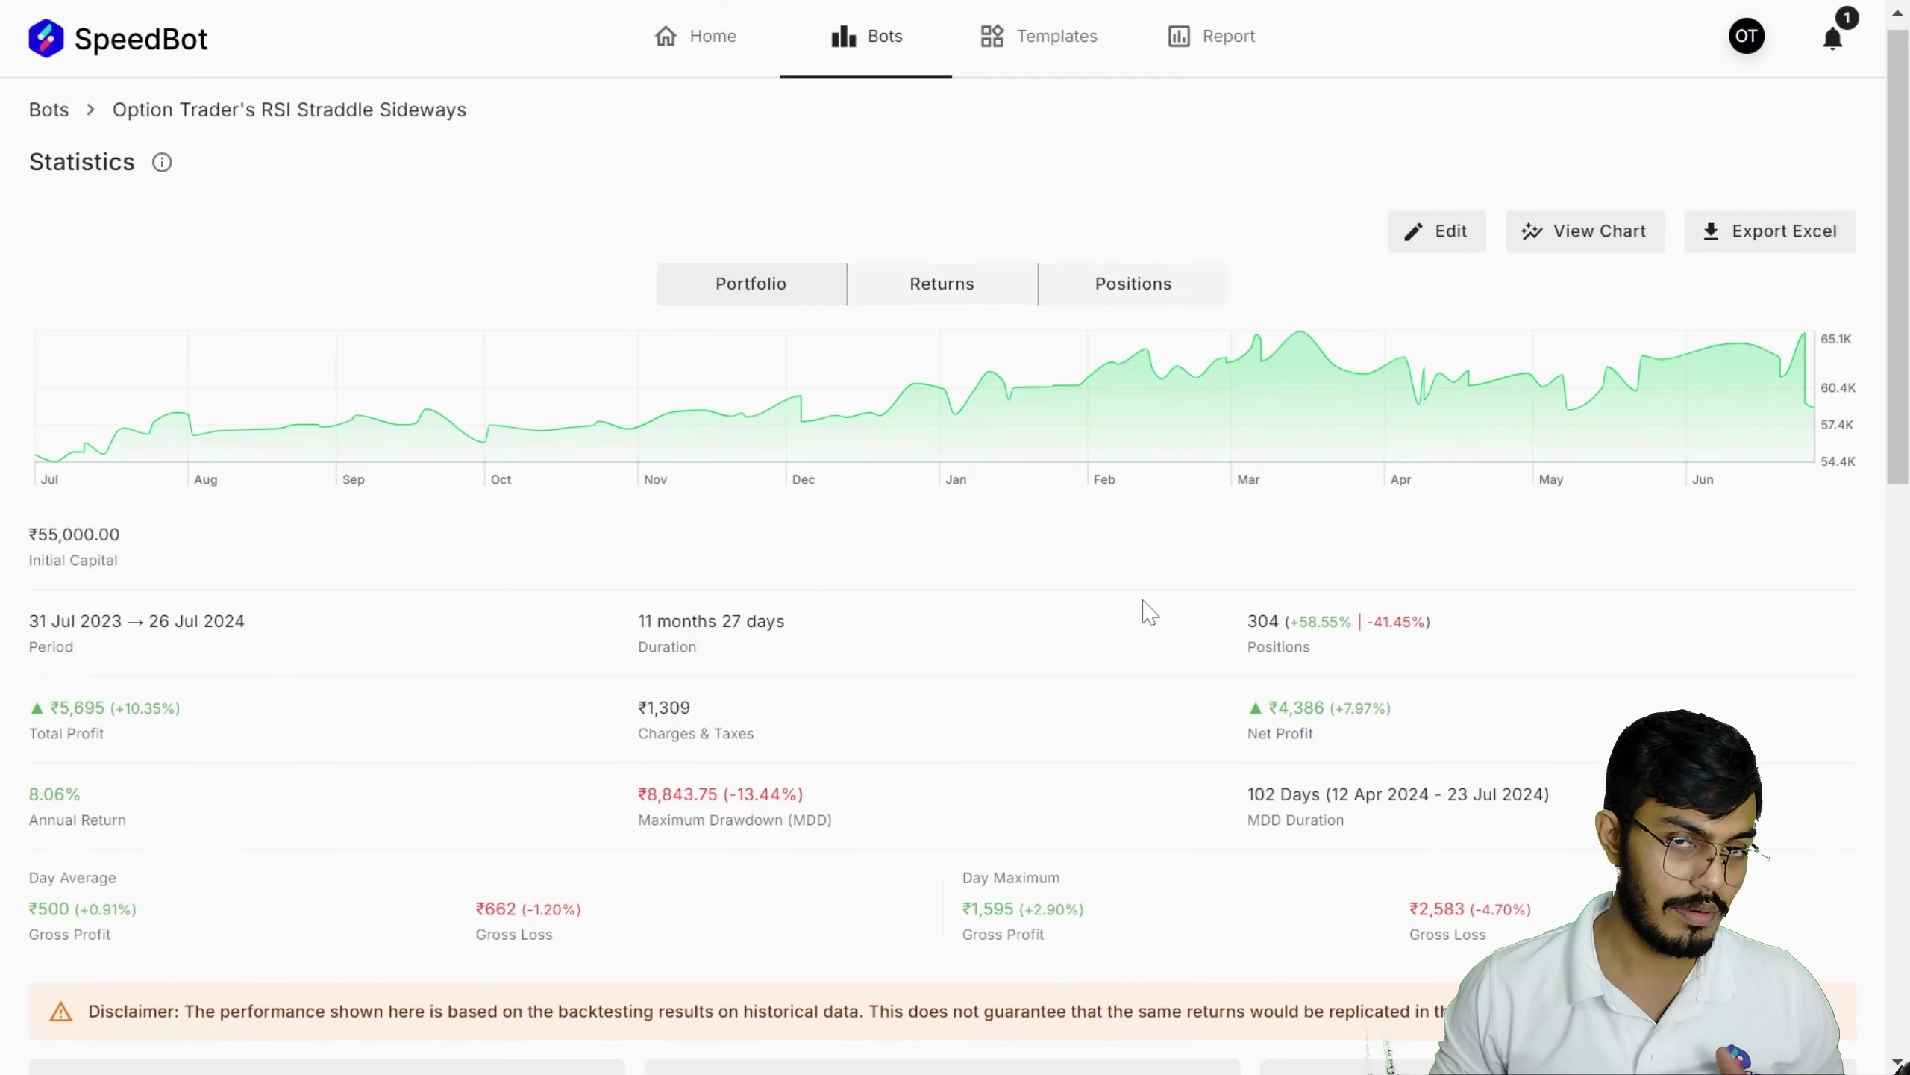
- Review the advanced ratios and collapse the Advance Statistics and Trade Statistics sections
scroll(1151, 614, "down", 15)
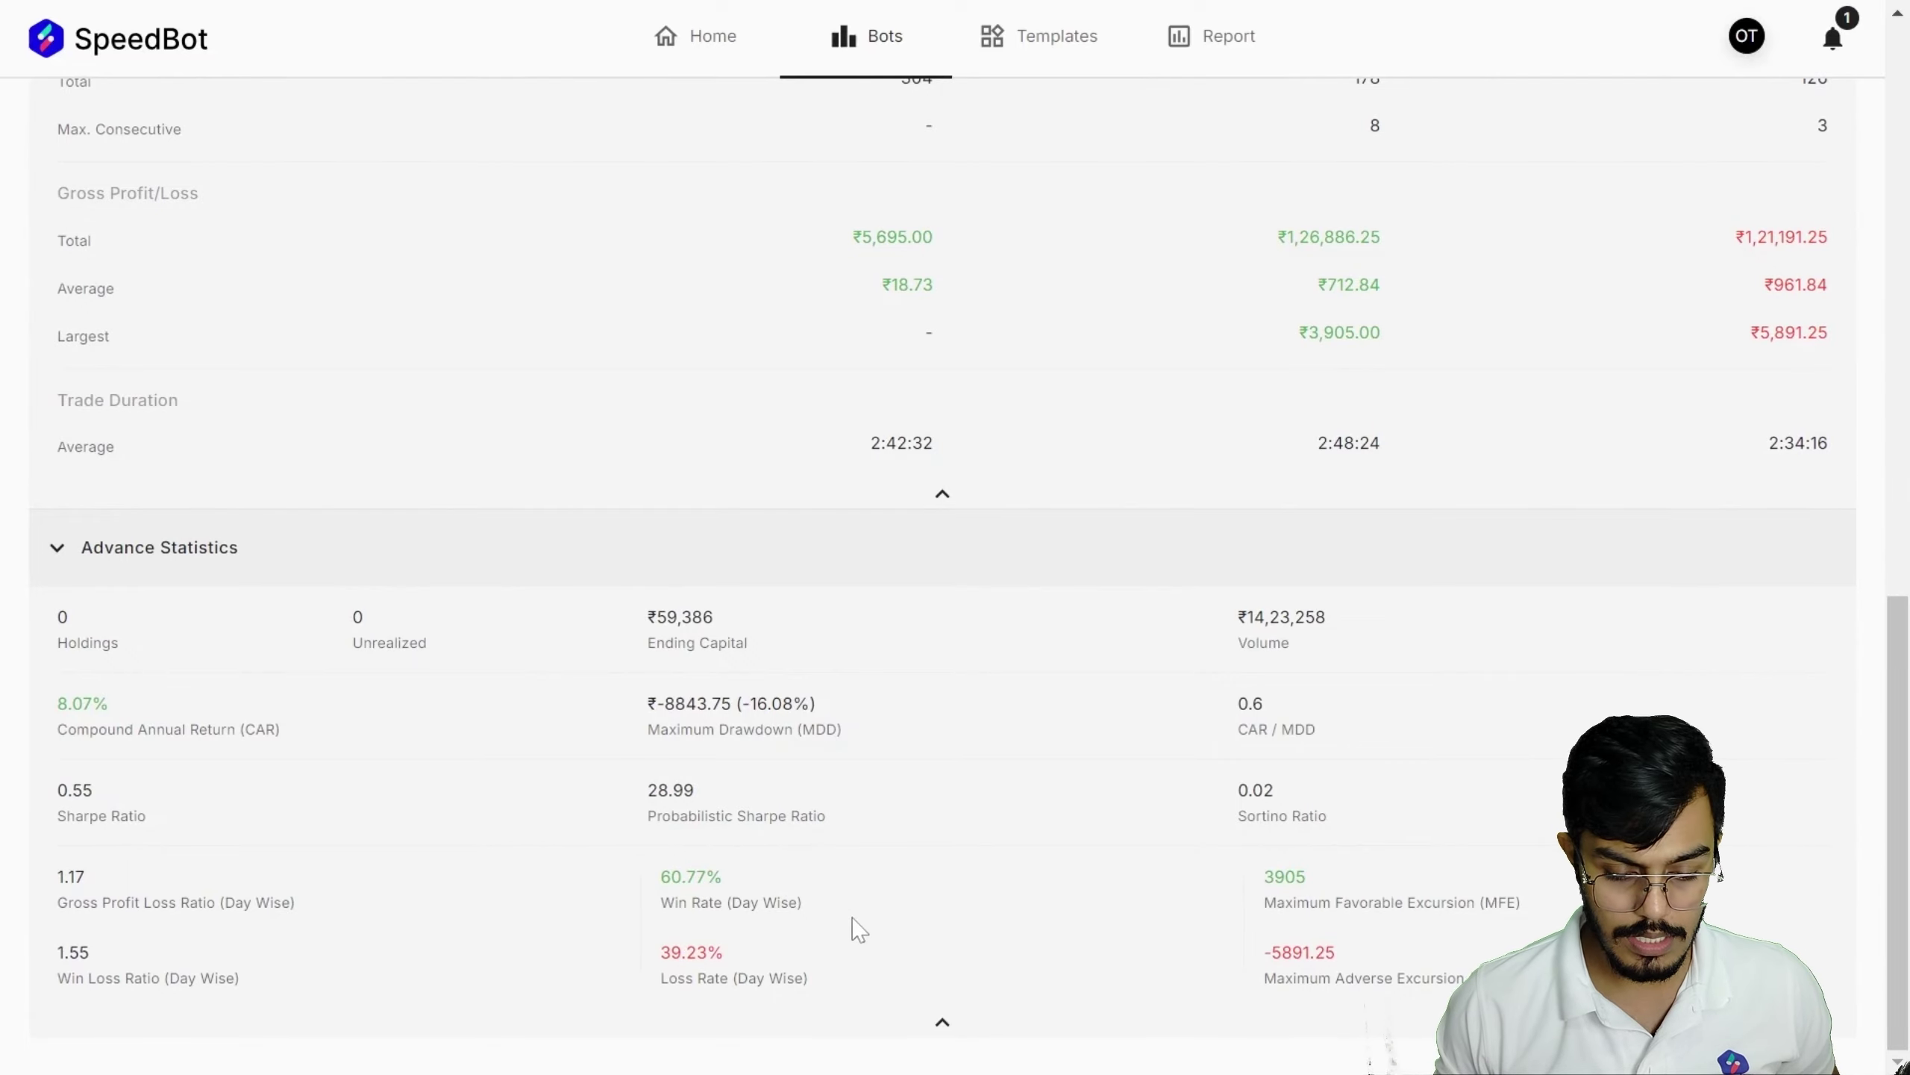
left_click(459, 577)
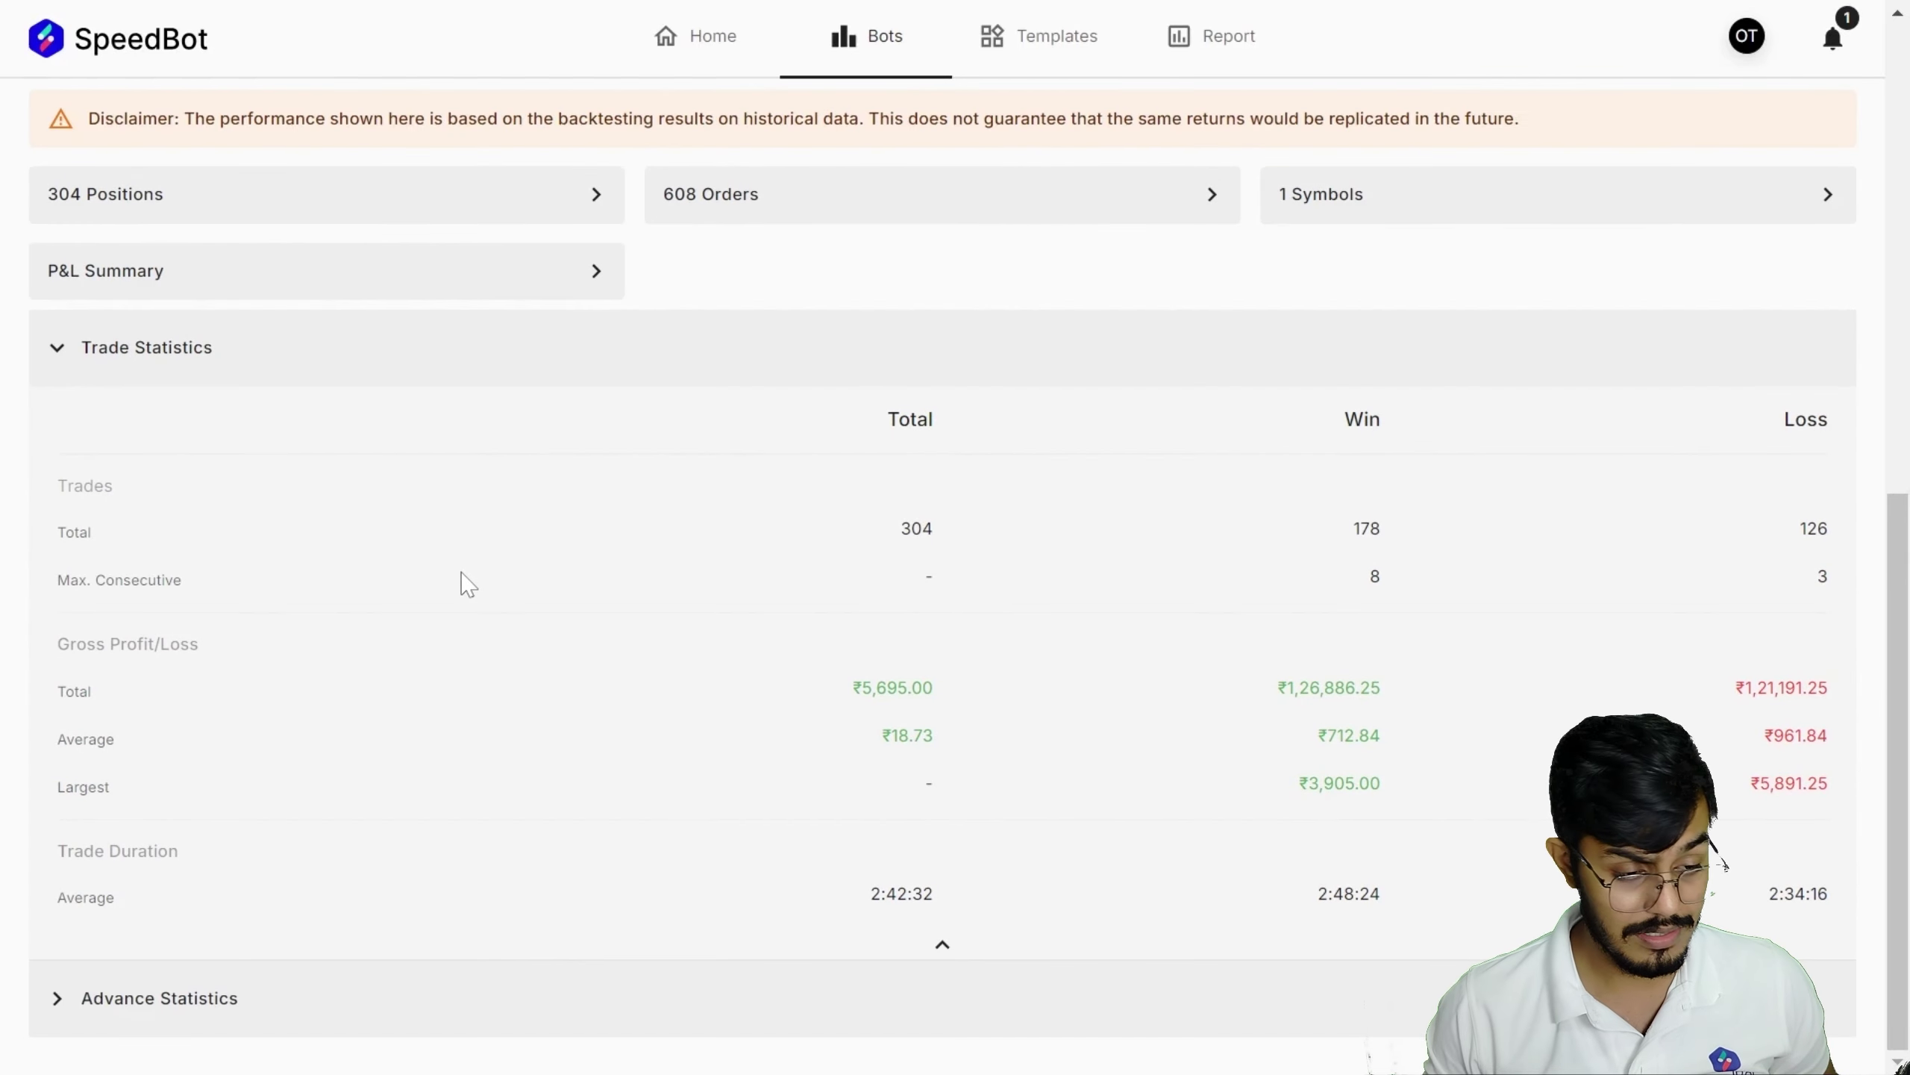
scroll(444, 557, "up", 2)
left_click(234, 506)
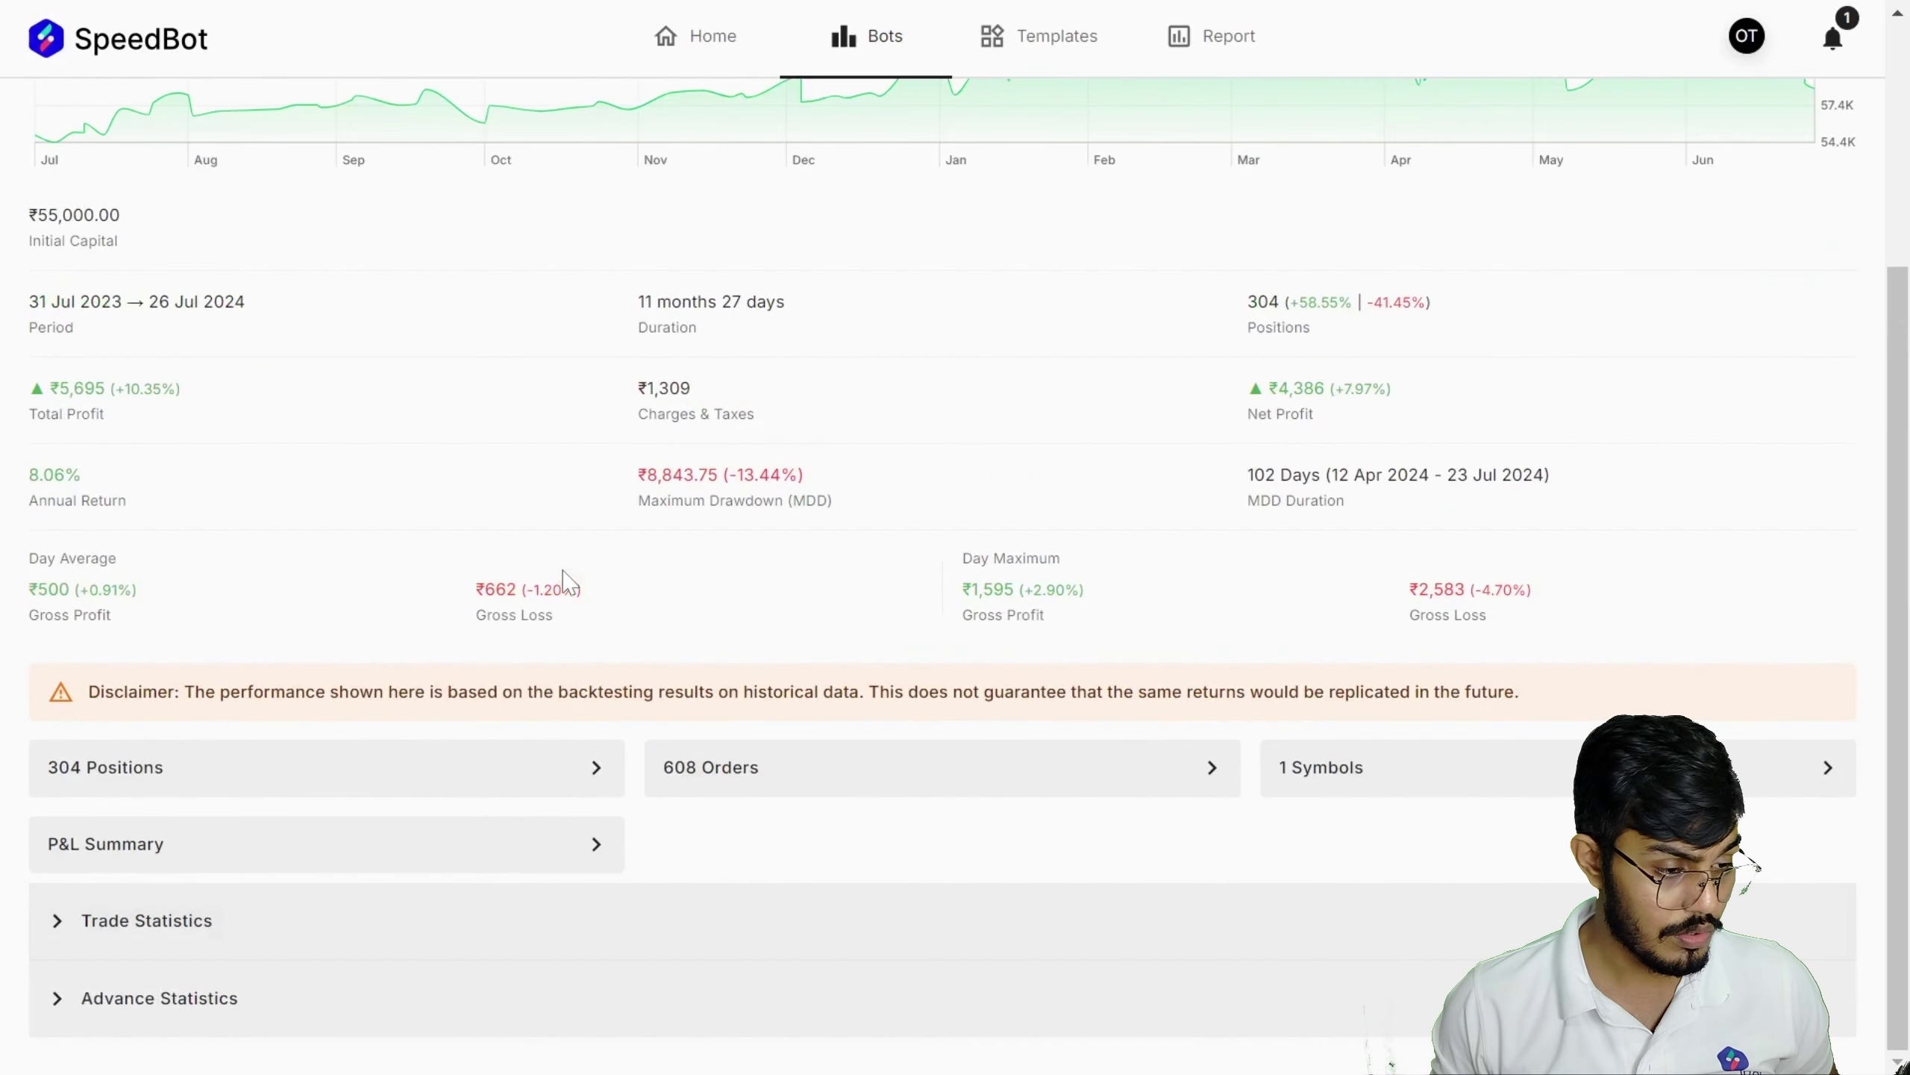
- Leave the backtest statistics for the list of all bots and start creating a new option bot
scroll(564, 581, "up", 4)
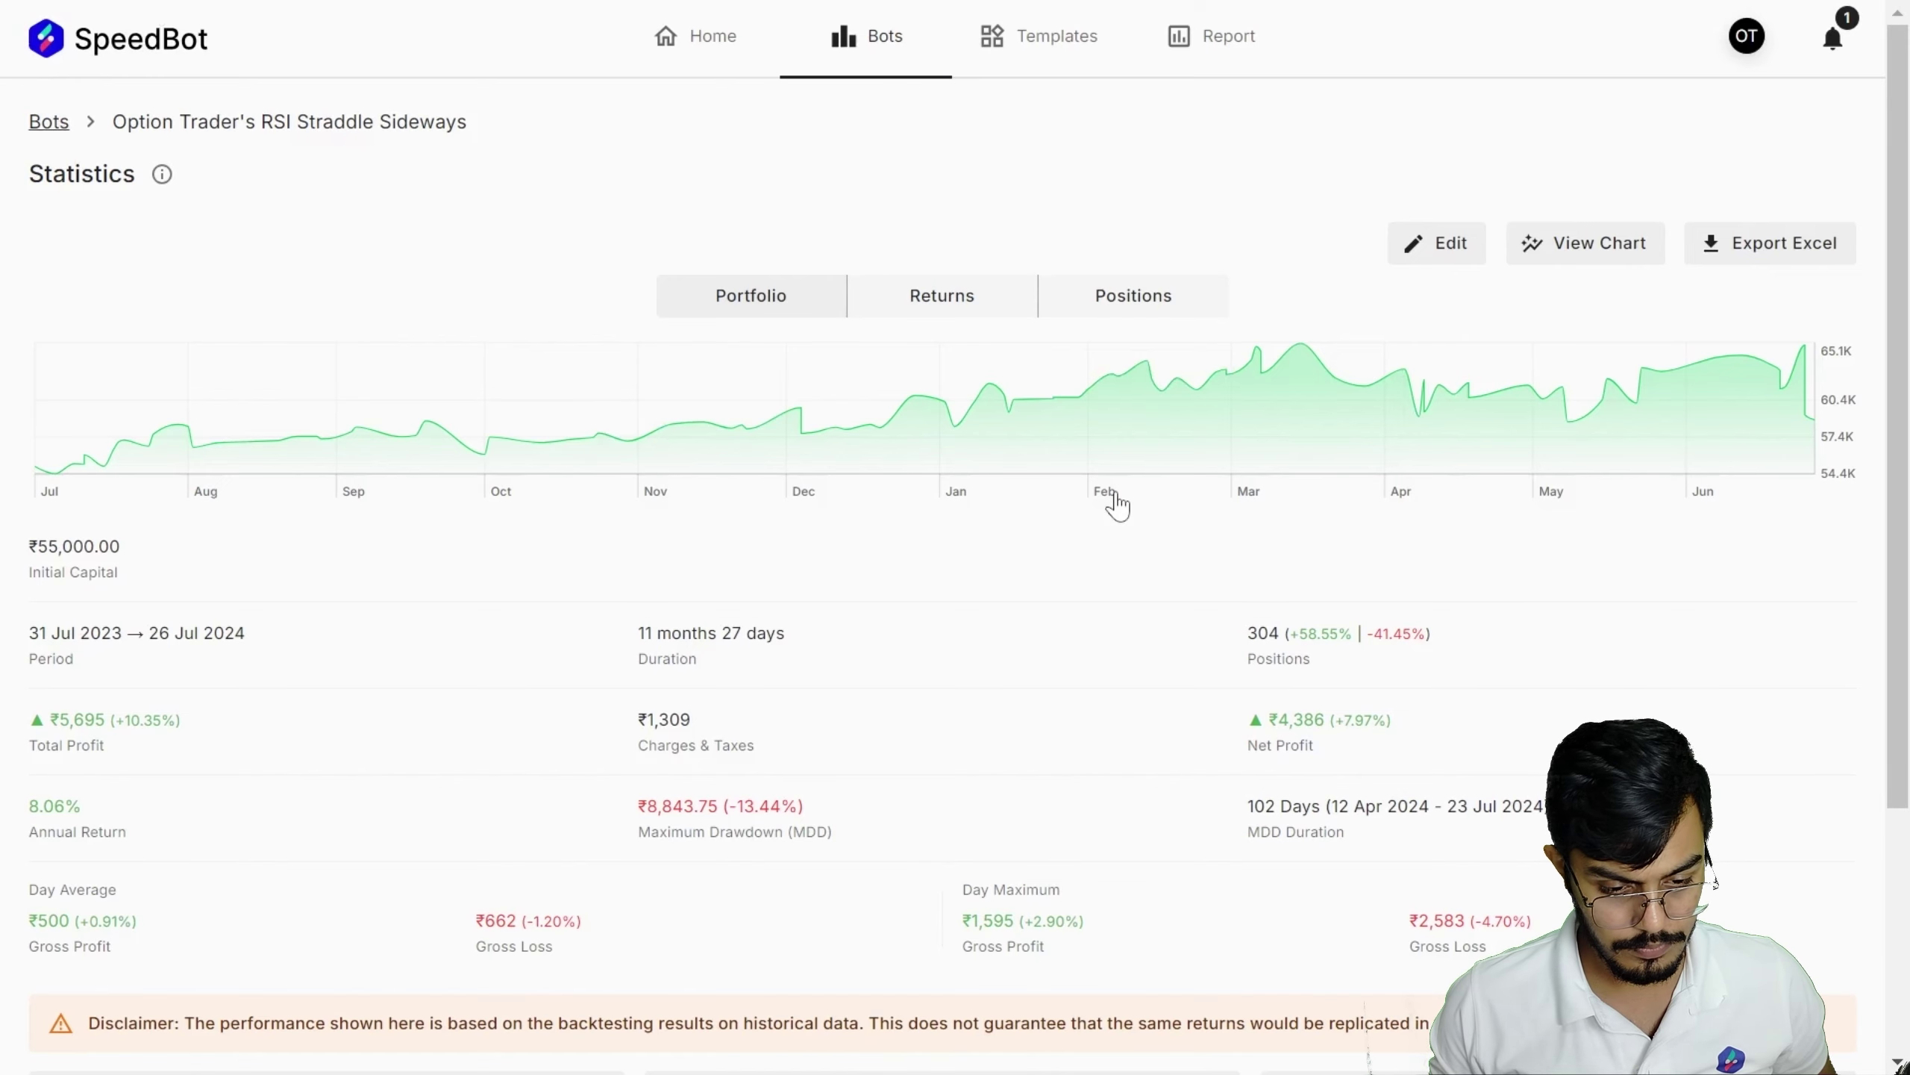
key("alt+Left")
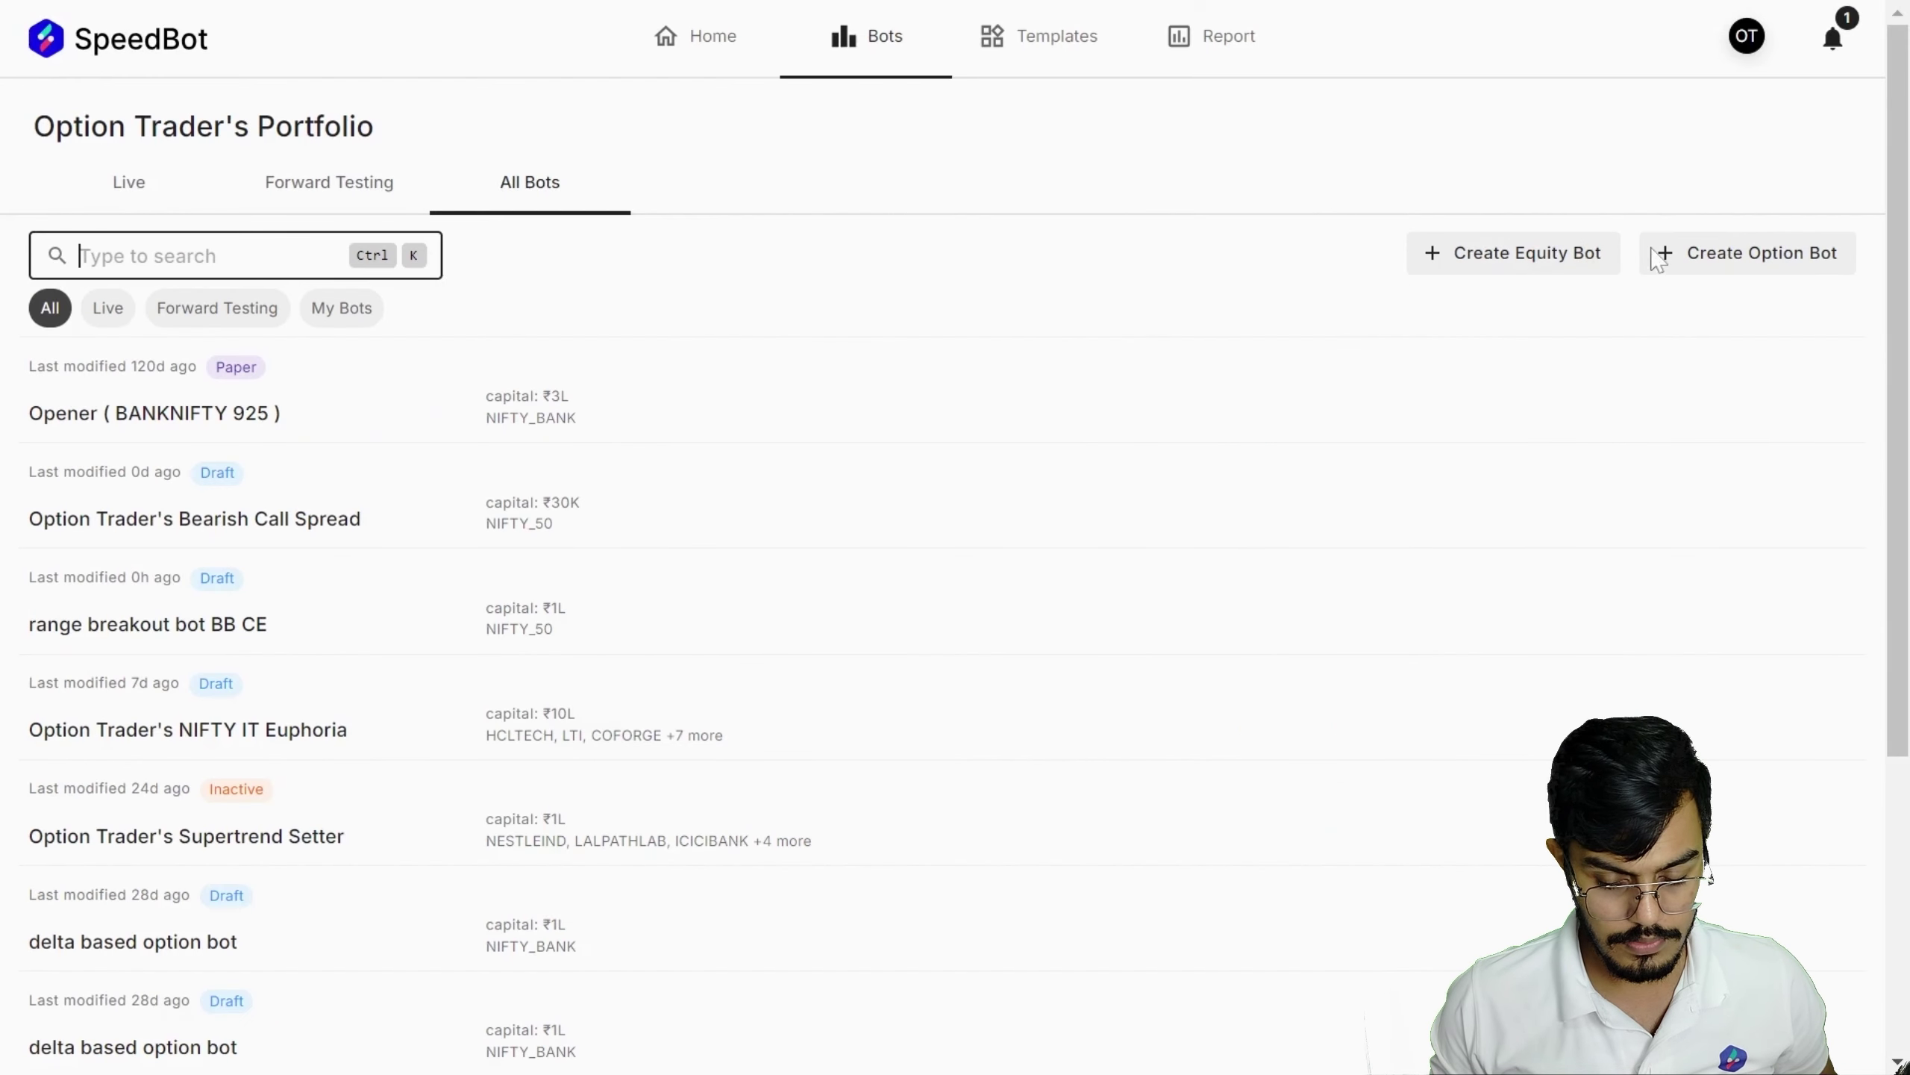
left_click(1747, 255)
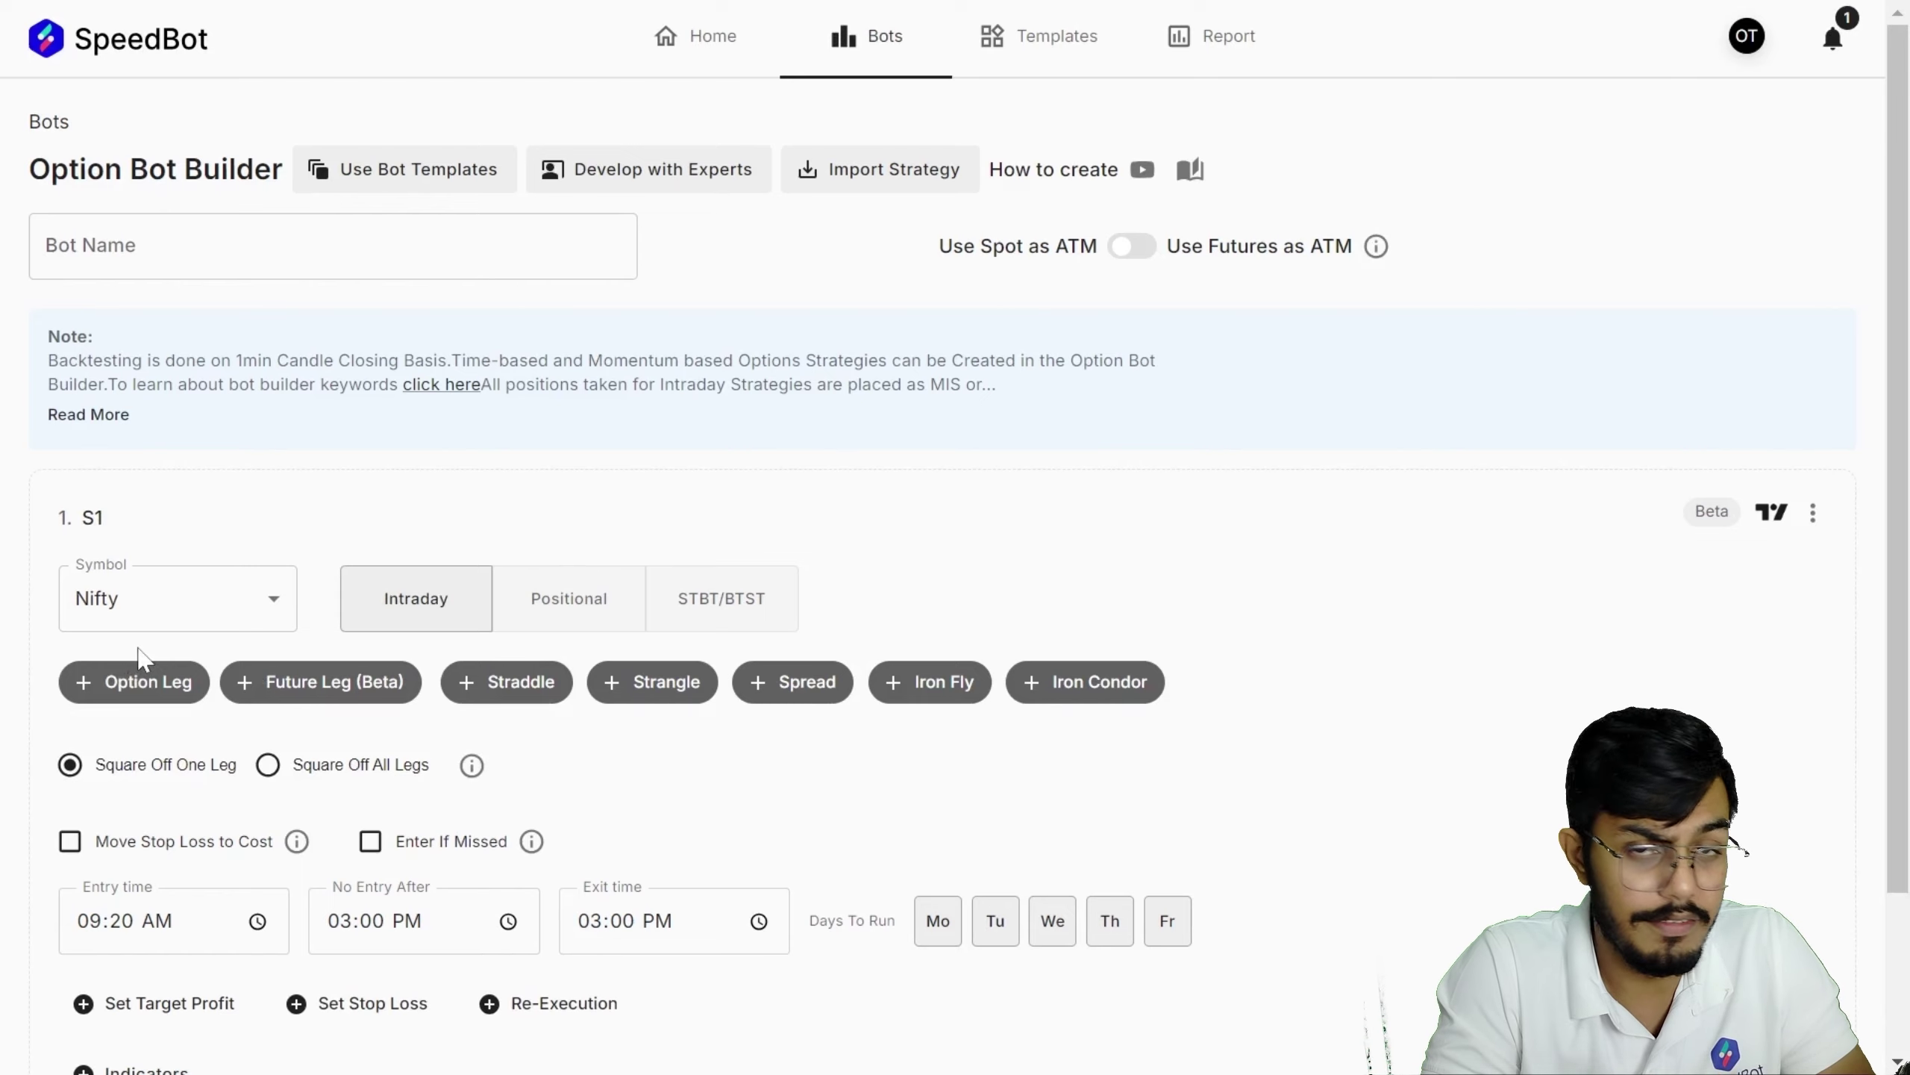
- Add an option leg to set S1 and review the leg, entry and exit time, and strategy settings
left_click(135, 708)
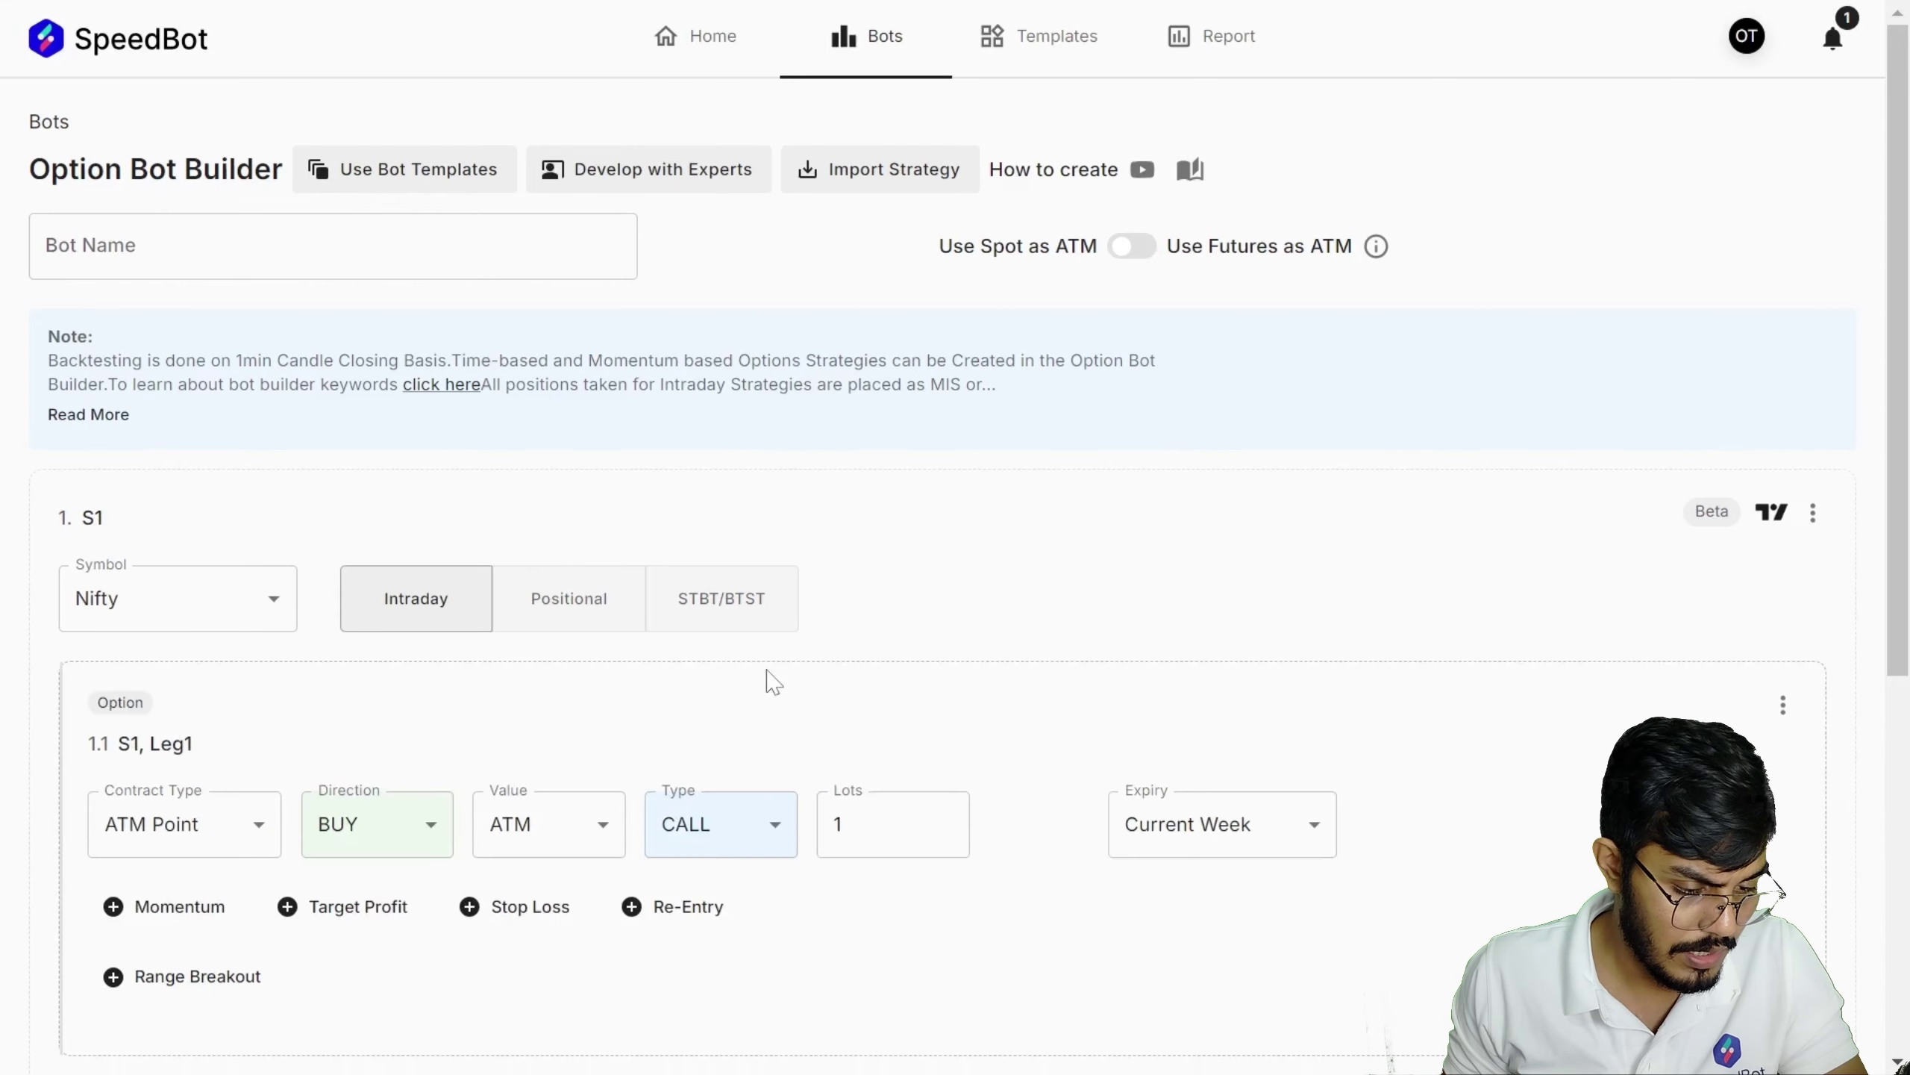
scroll(773, 684, "down", 2)
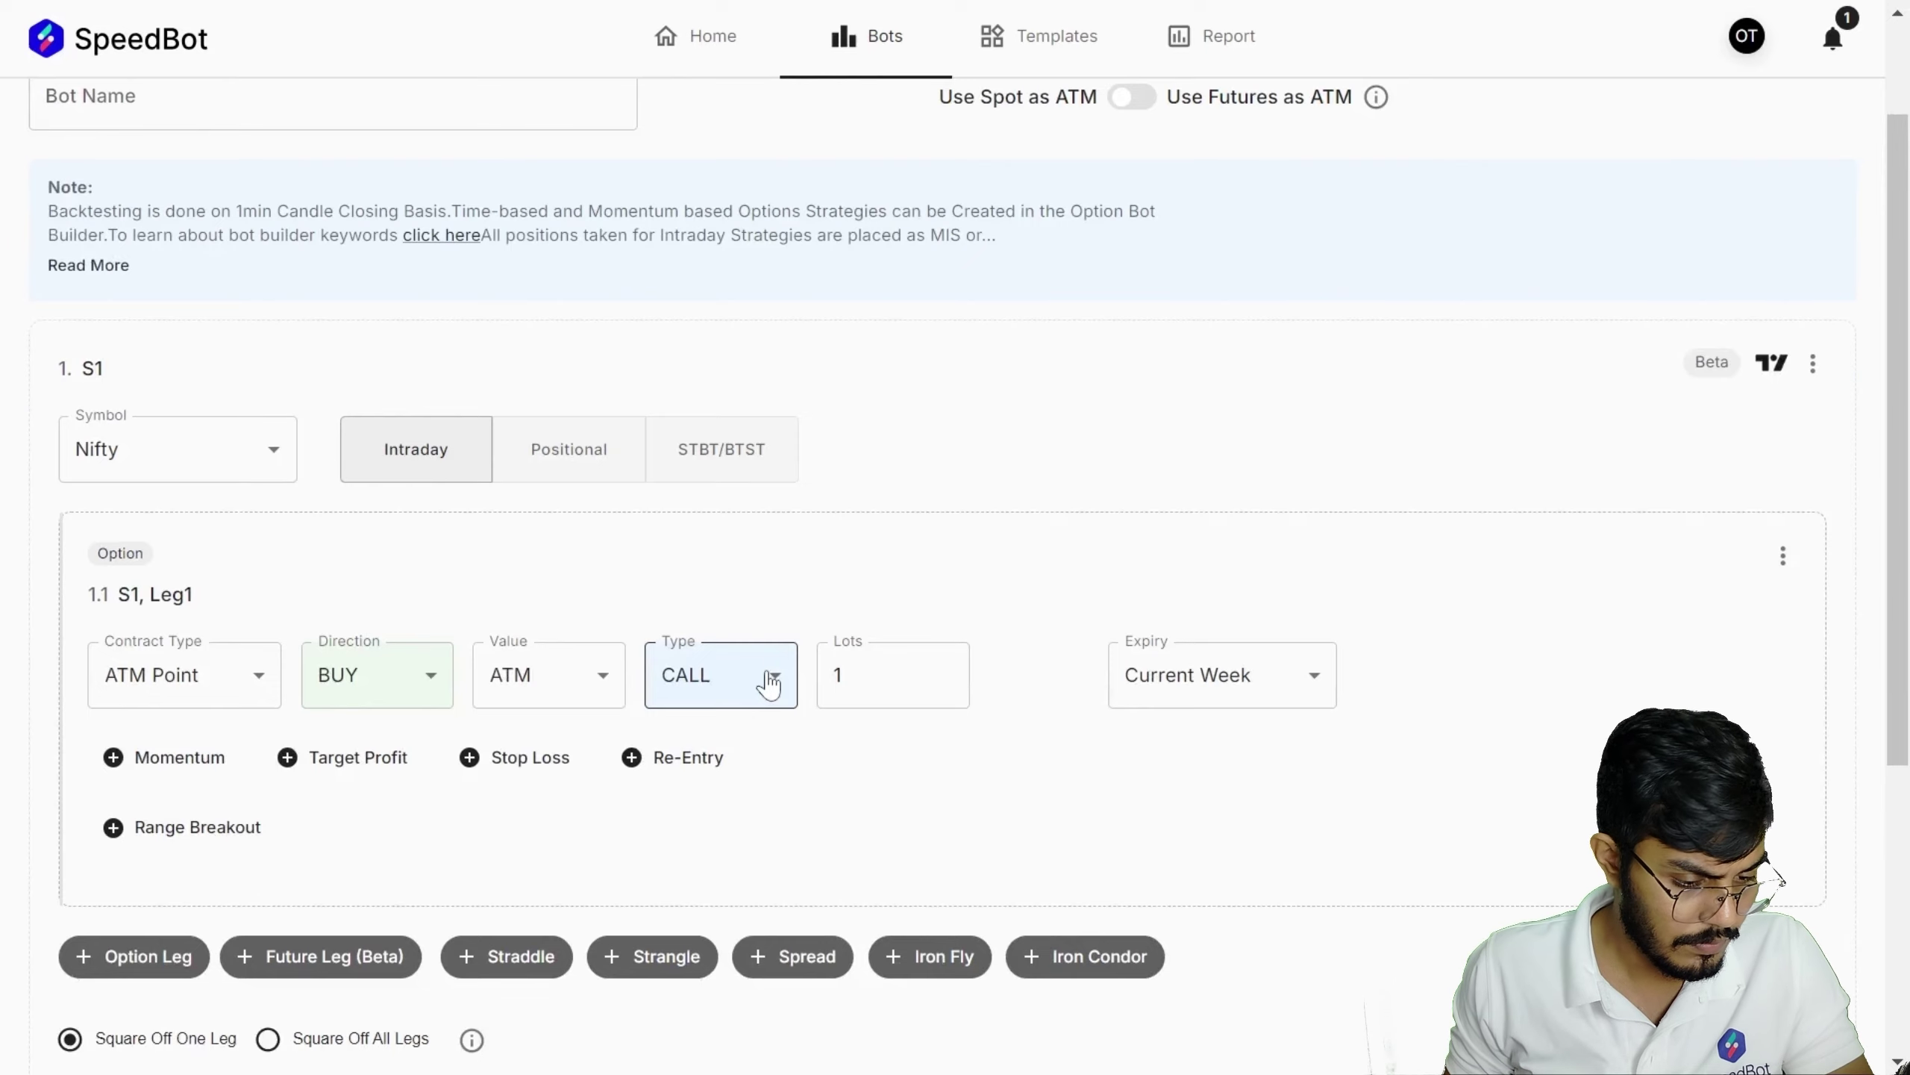
scroll(769, 683, "down", 2)
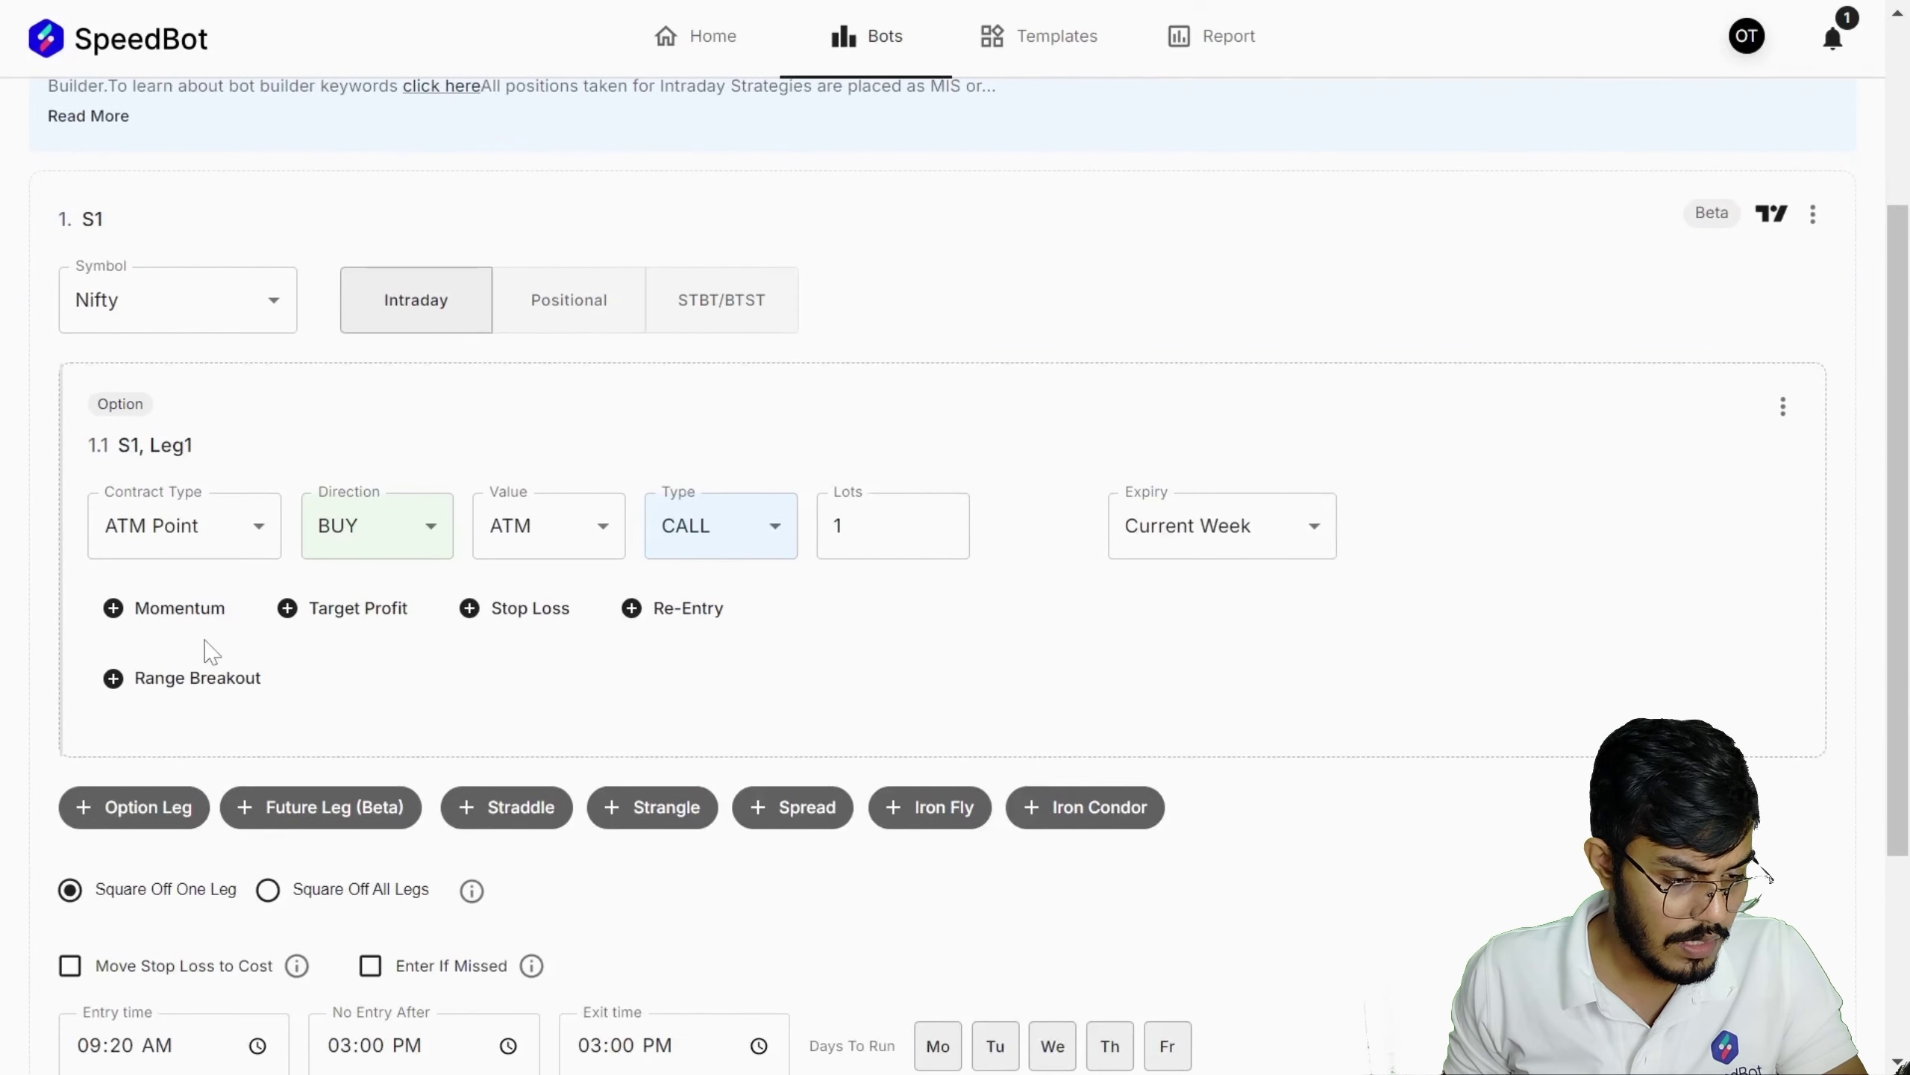
scroll(301, 700, "down", 2)
scroll(342, 723, "down", 3)
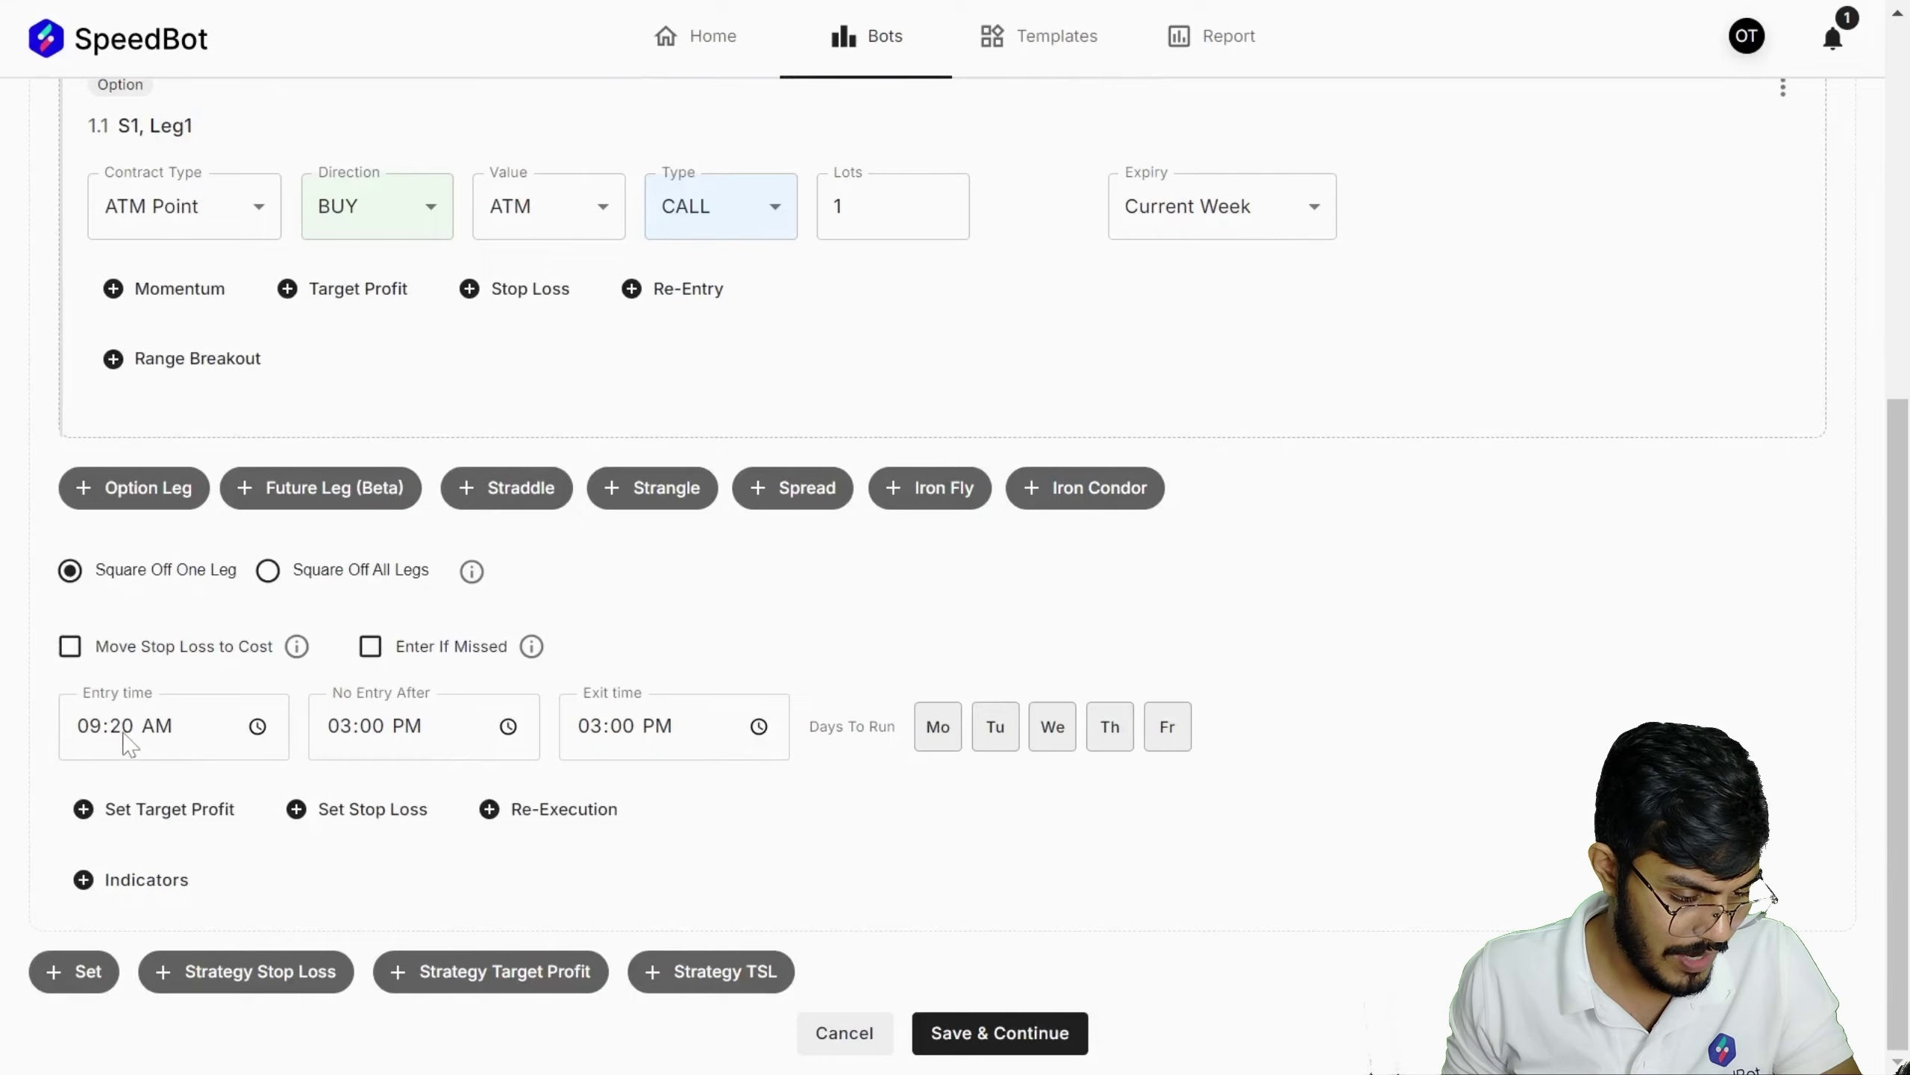
scroll(128, 741, "up", 4)
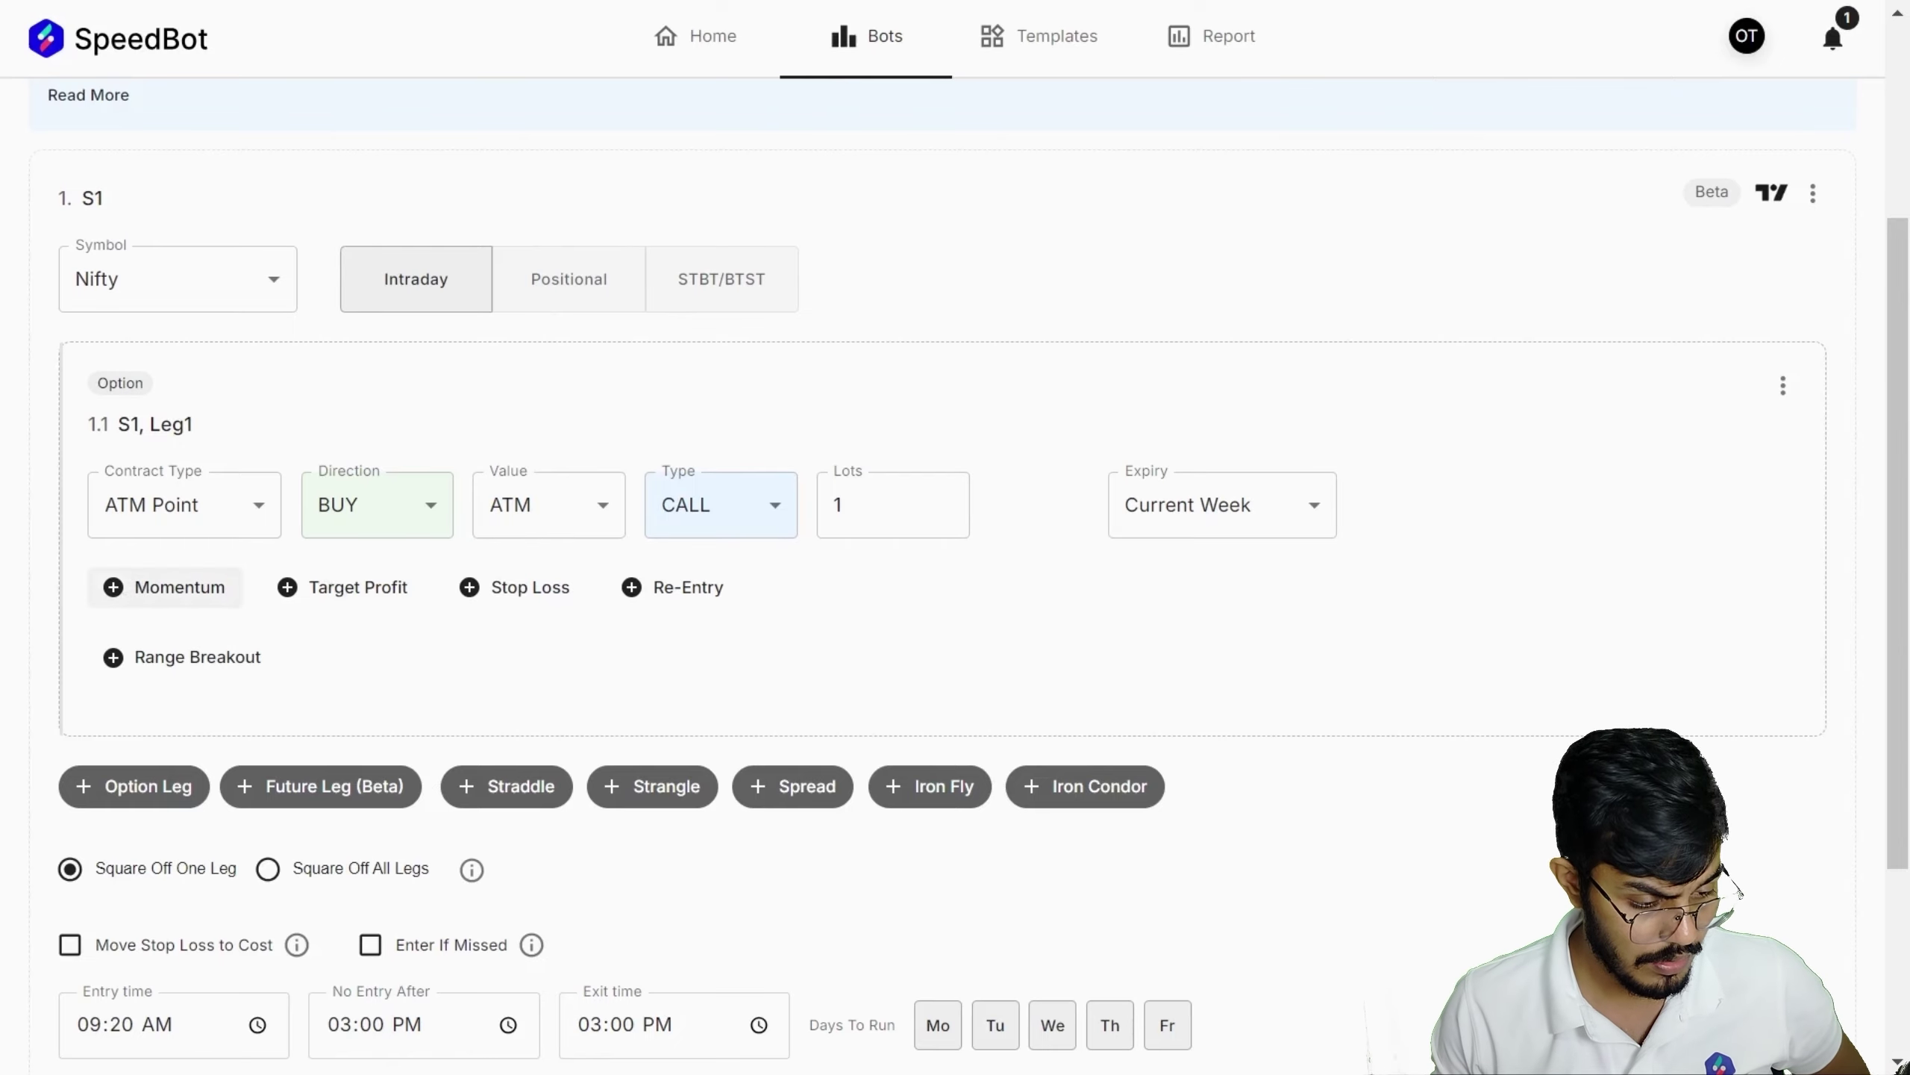
- Add a momentum condition of 50 UL Points Up to the option leg and review the other momentum types
left_click(180, 589)
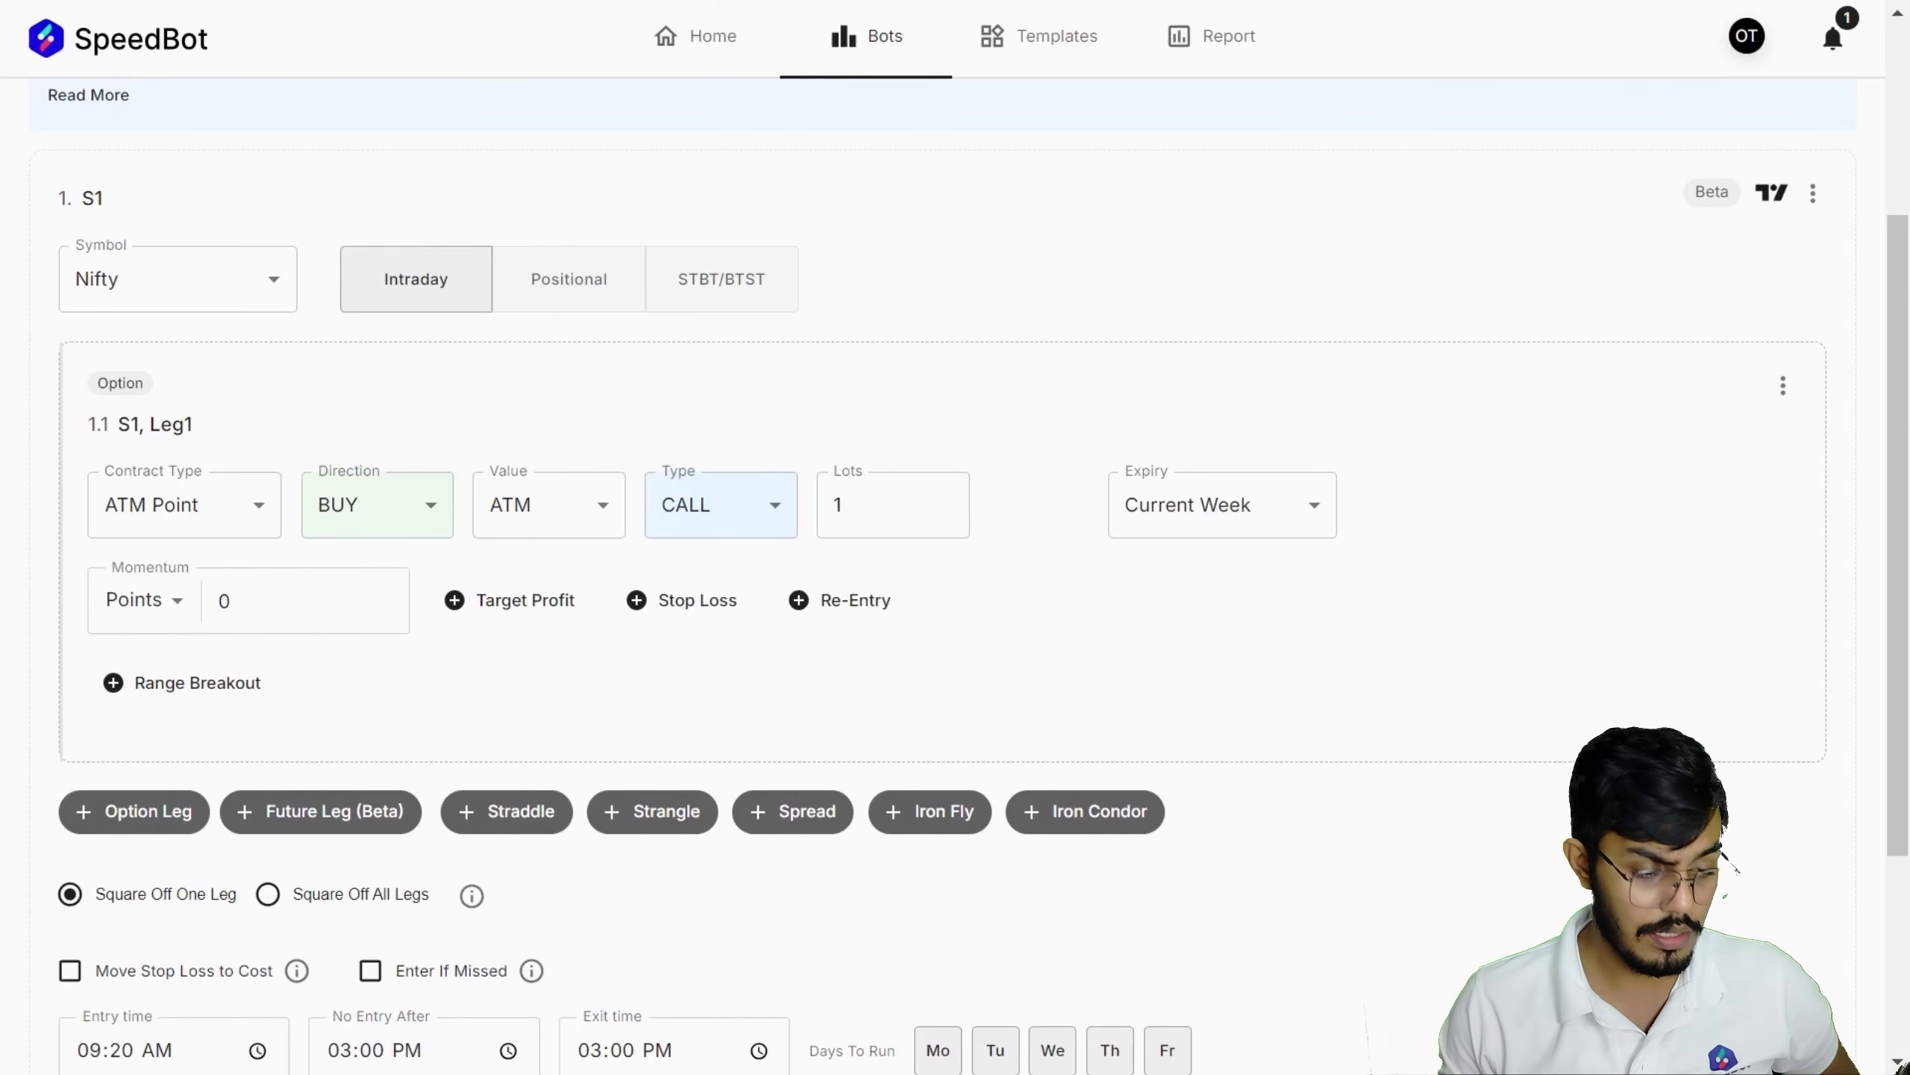
left_click(167, 610)
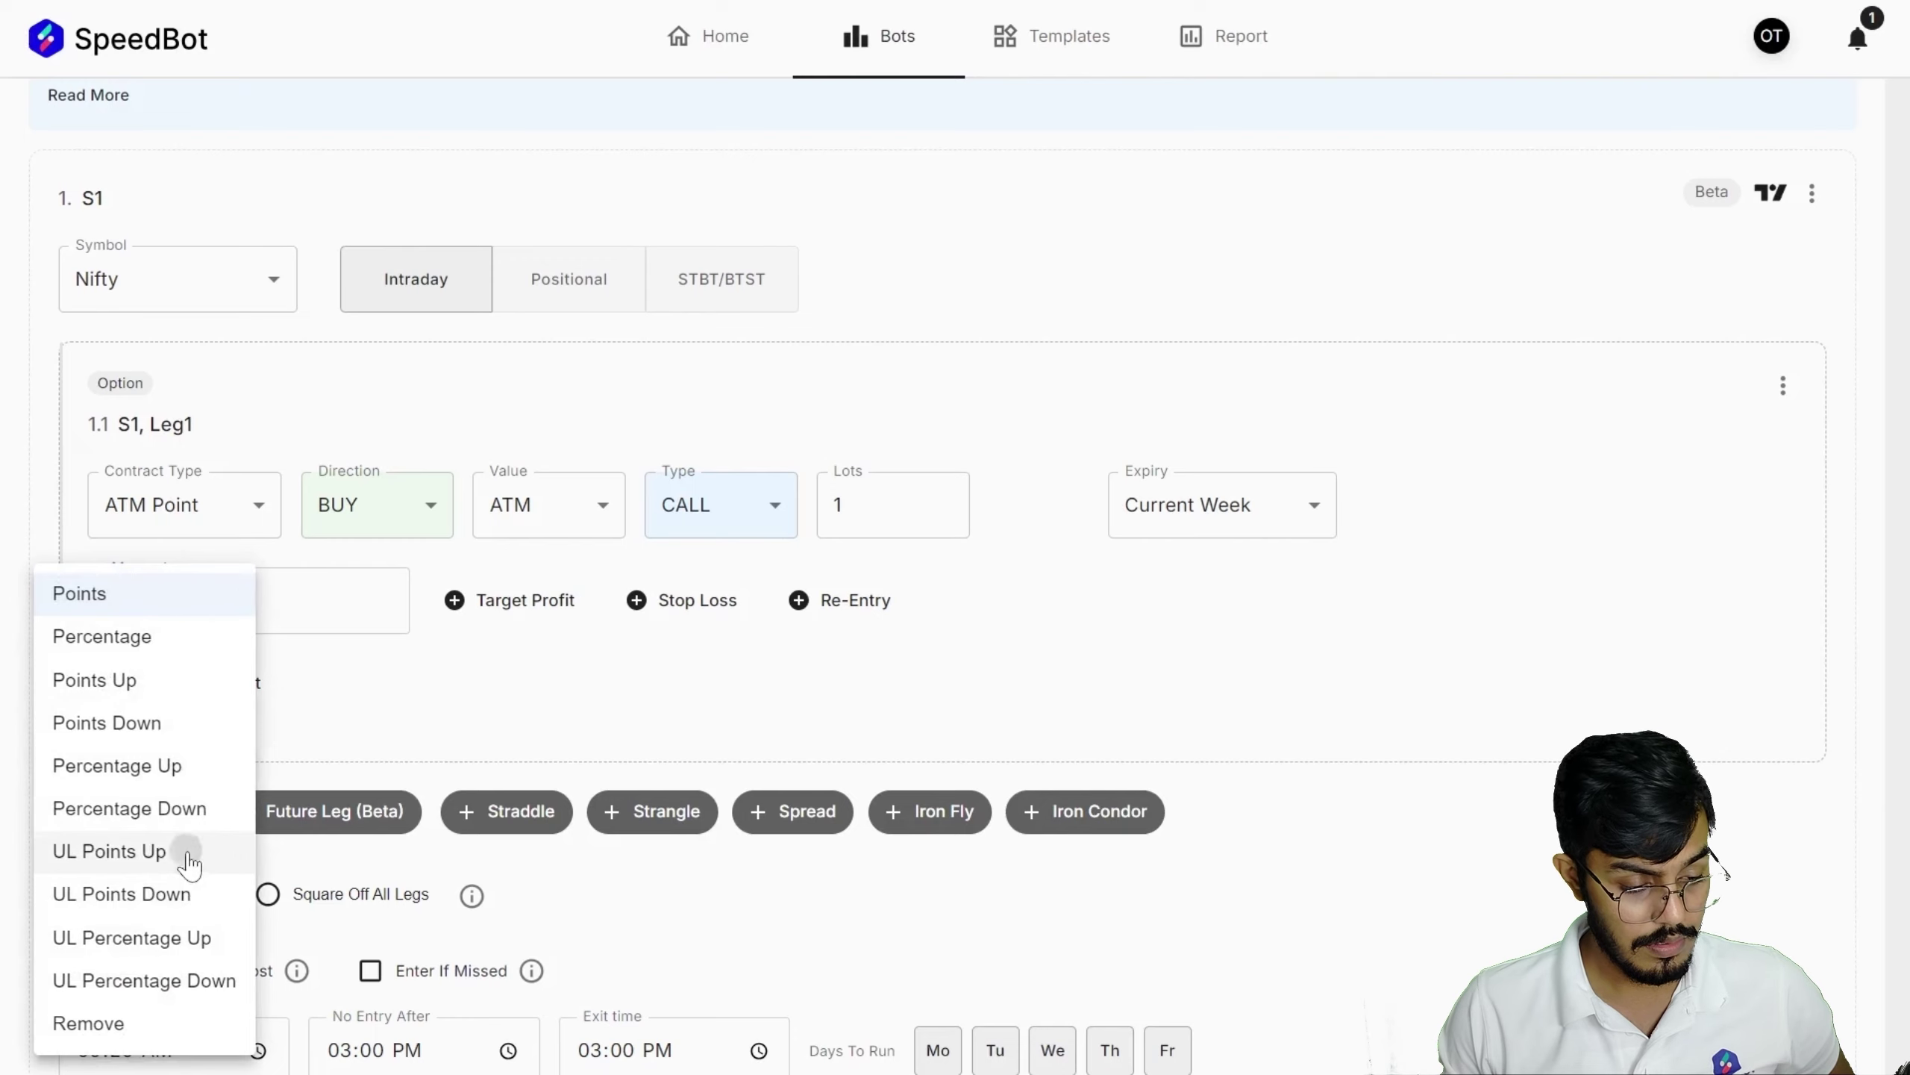
key("Return")
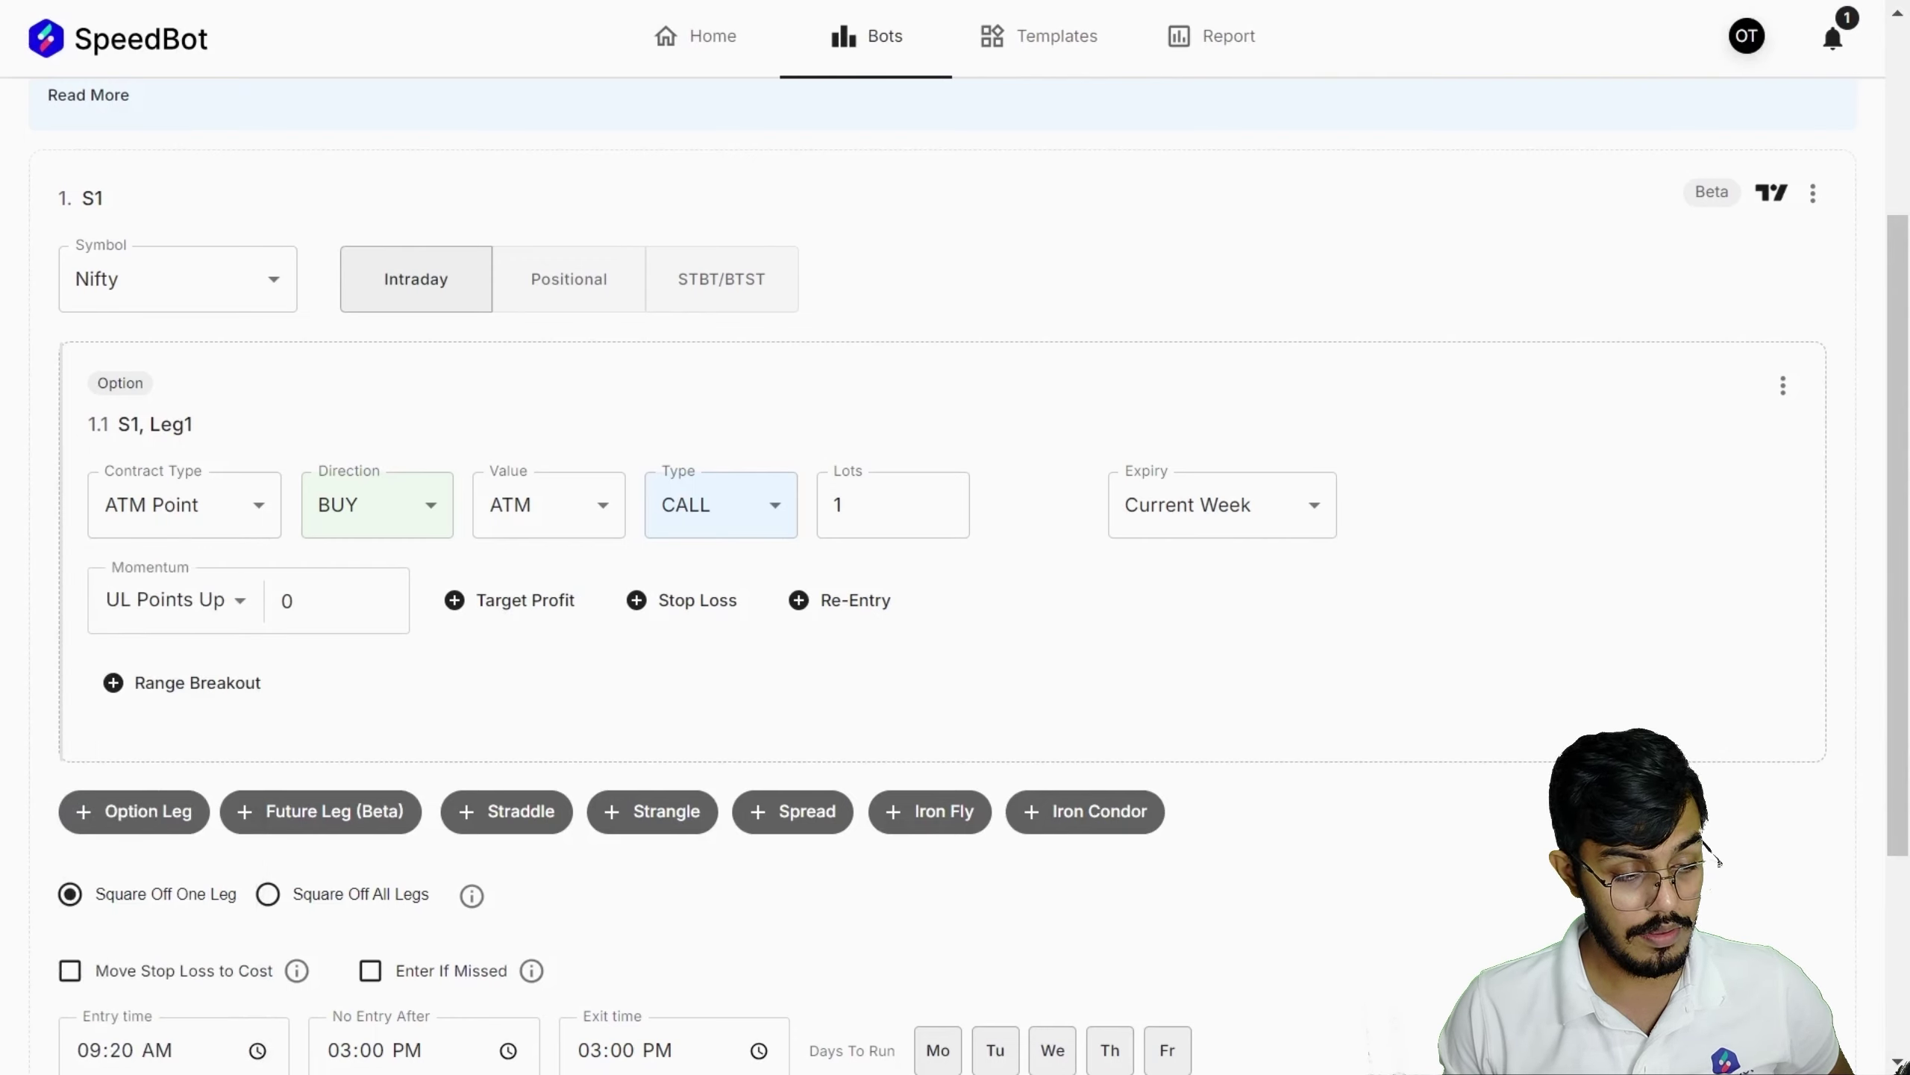
double_click(287, 600)
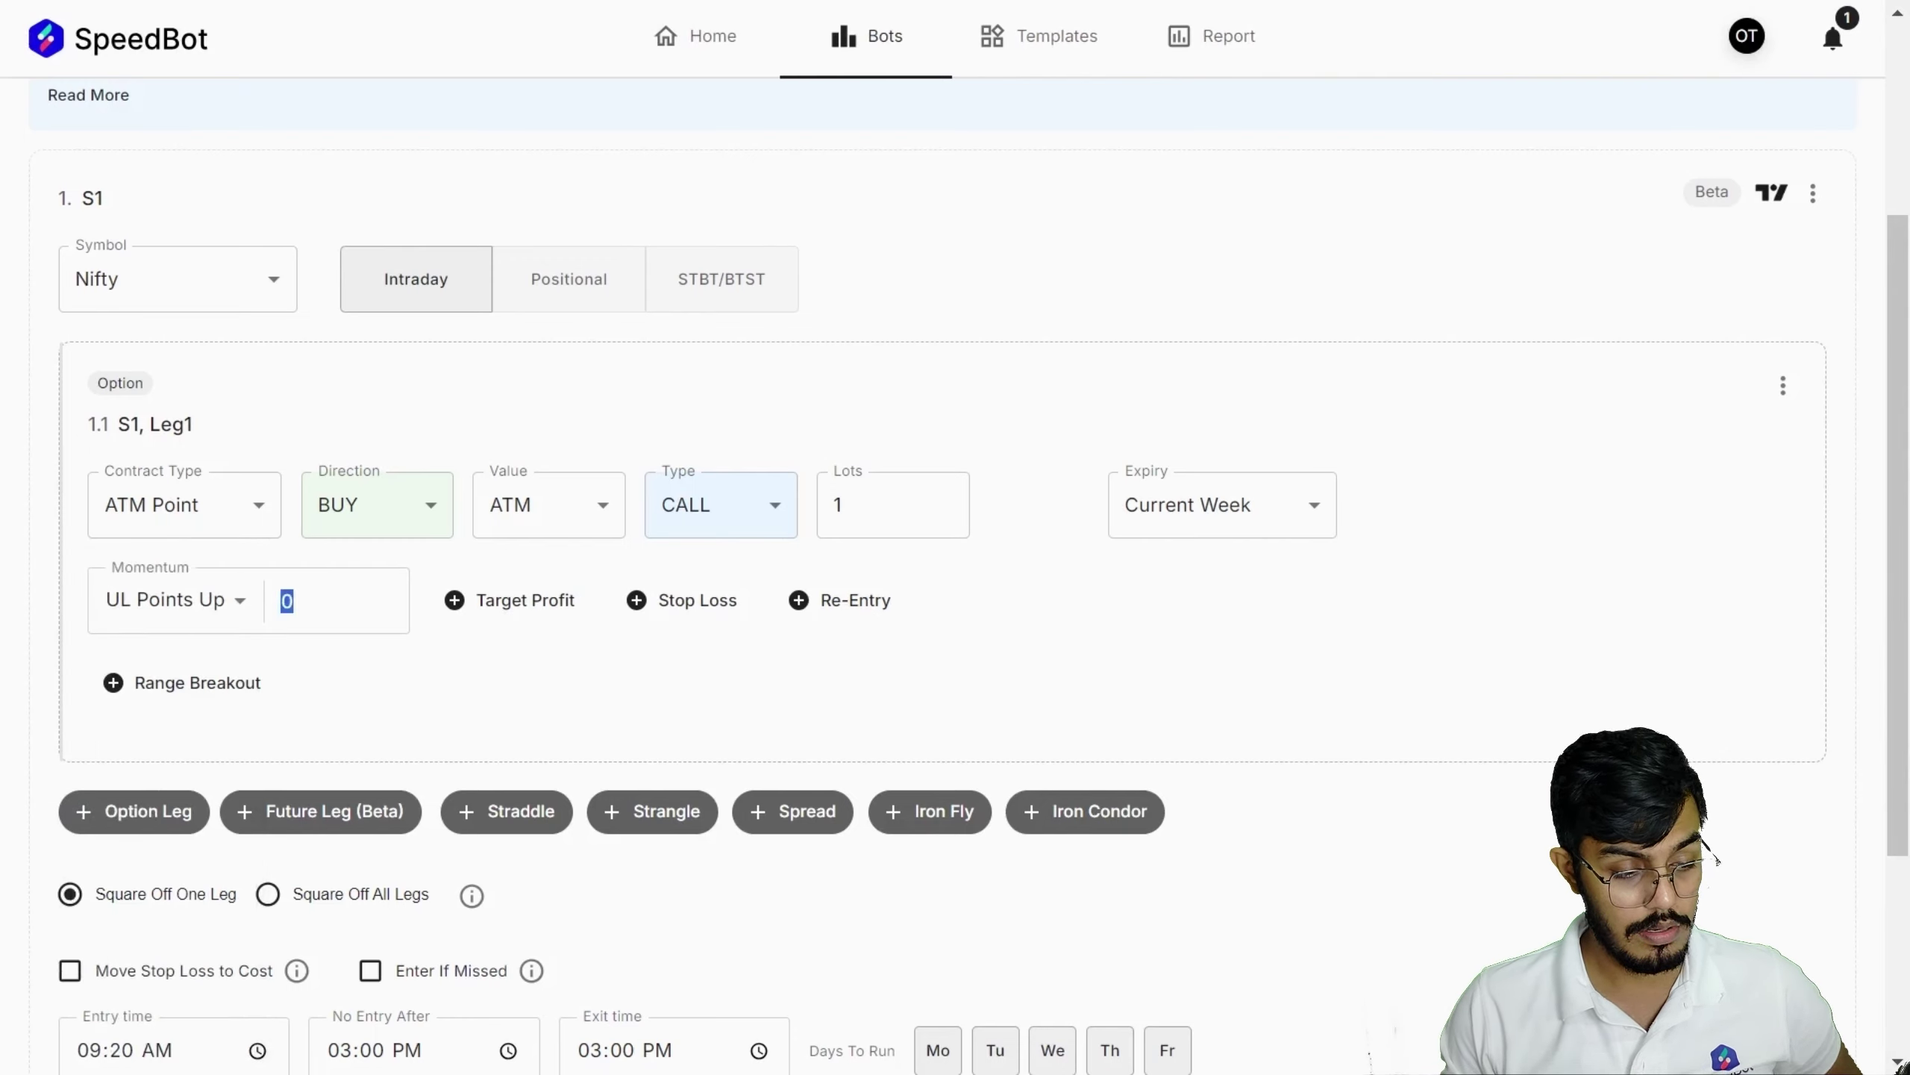
type("50")
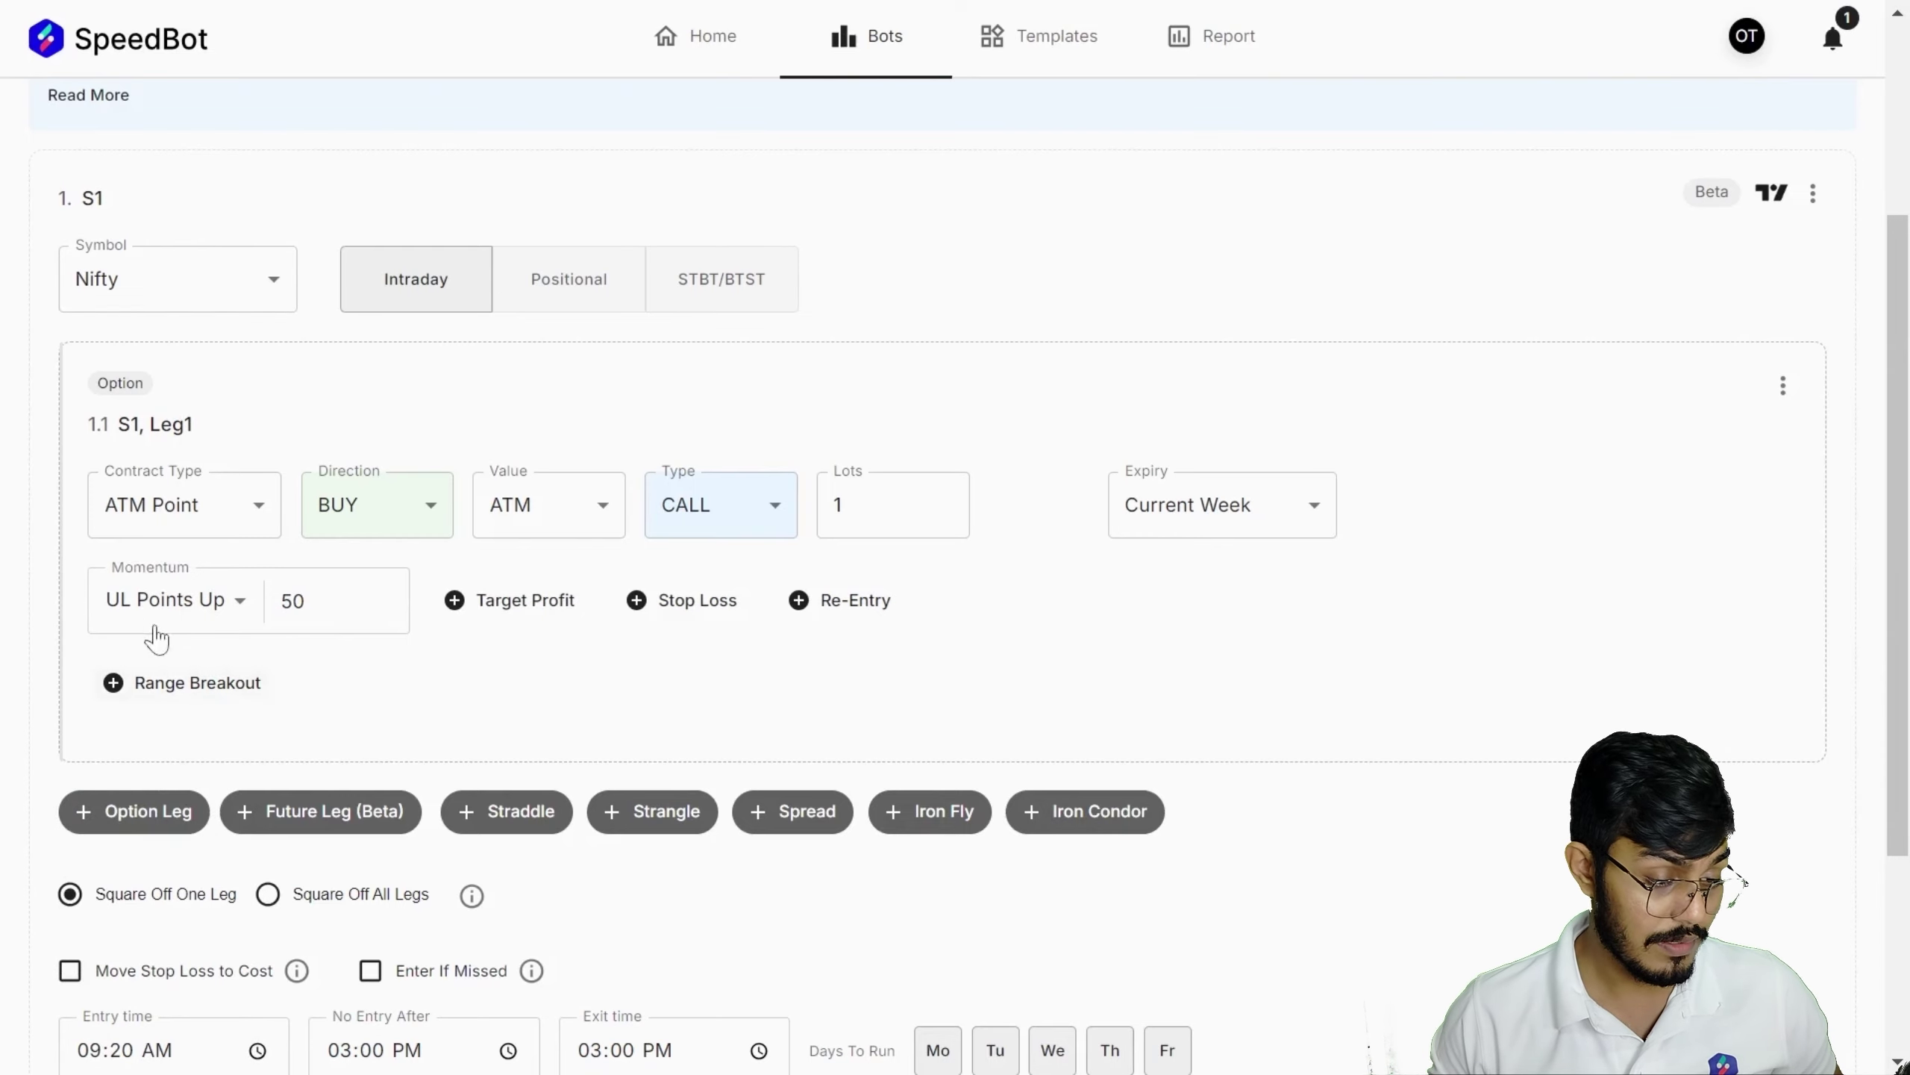
left_click(120, 616)
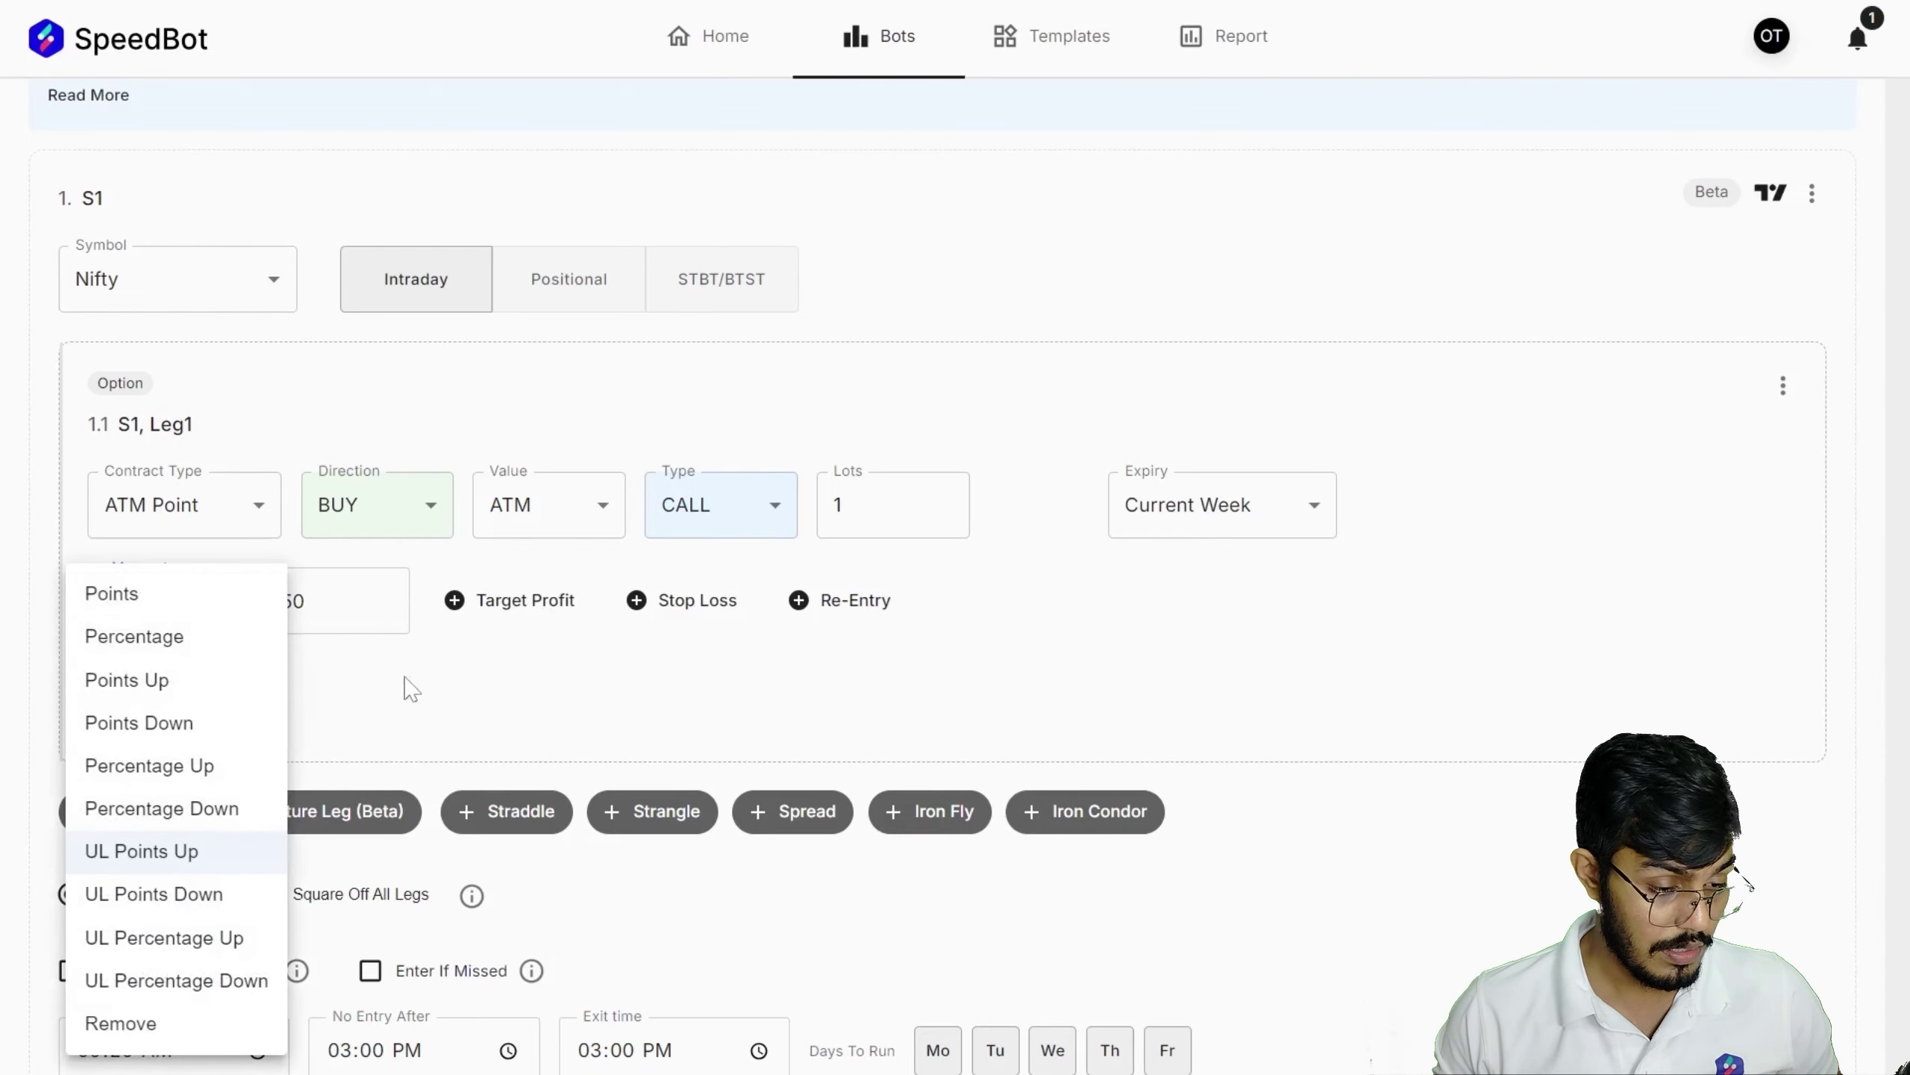
key("Escape")
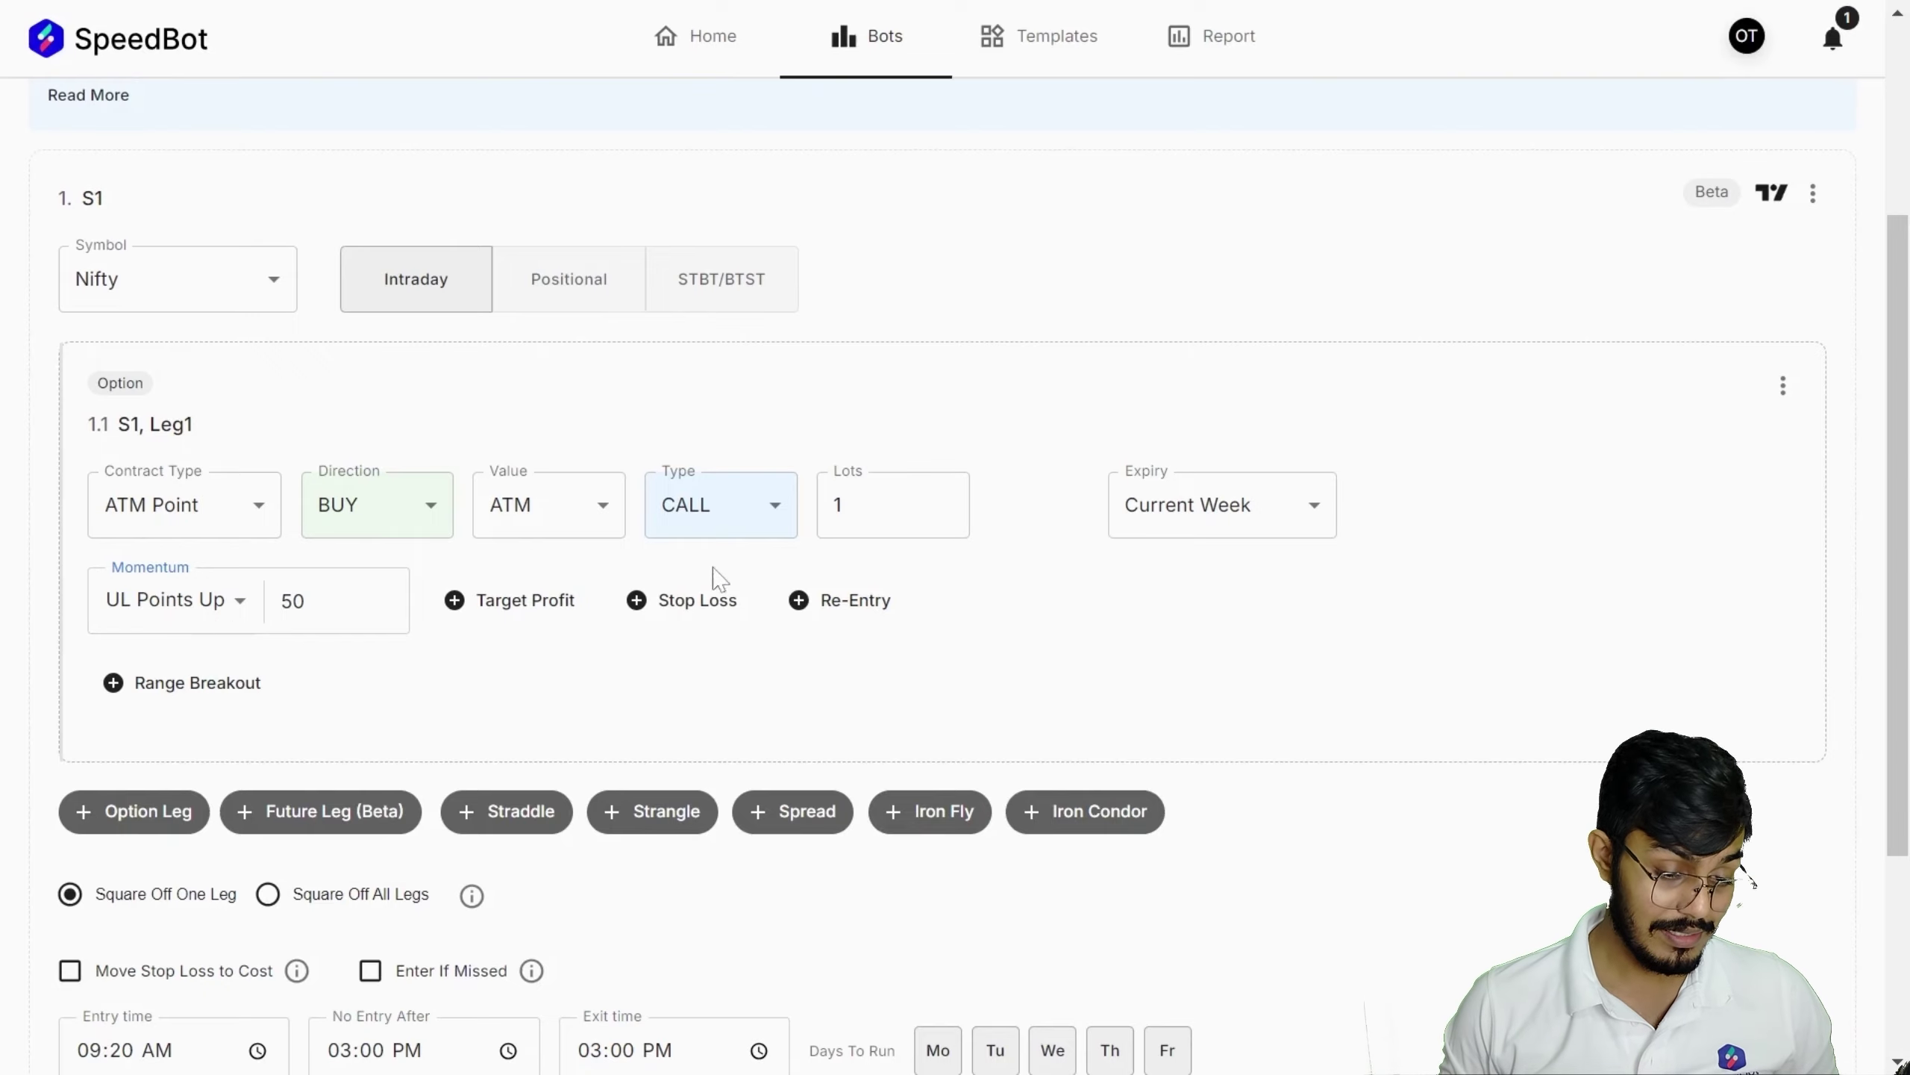
- Add a stop loss of 50 UL Points to the option leg
left_click(753, 608)
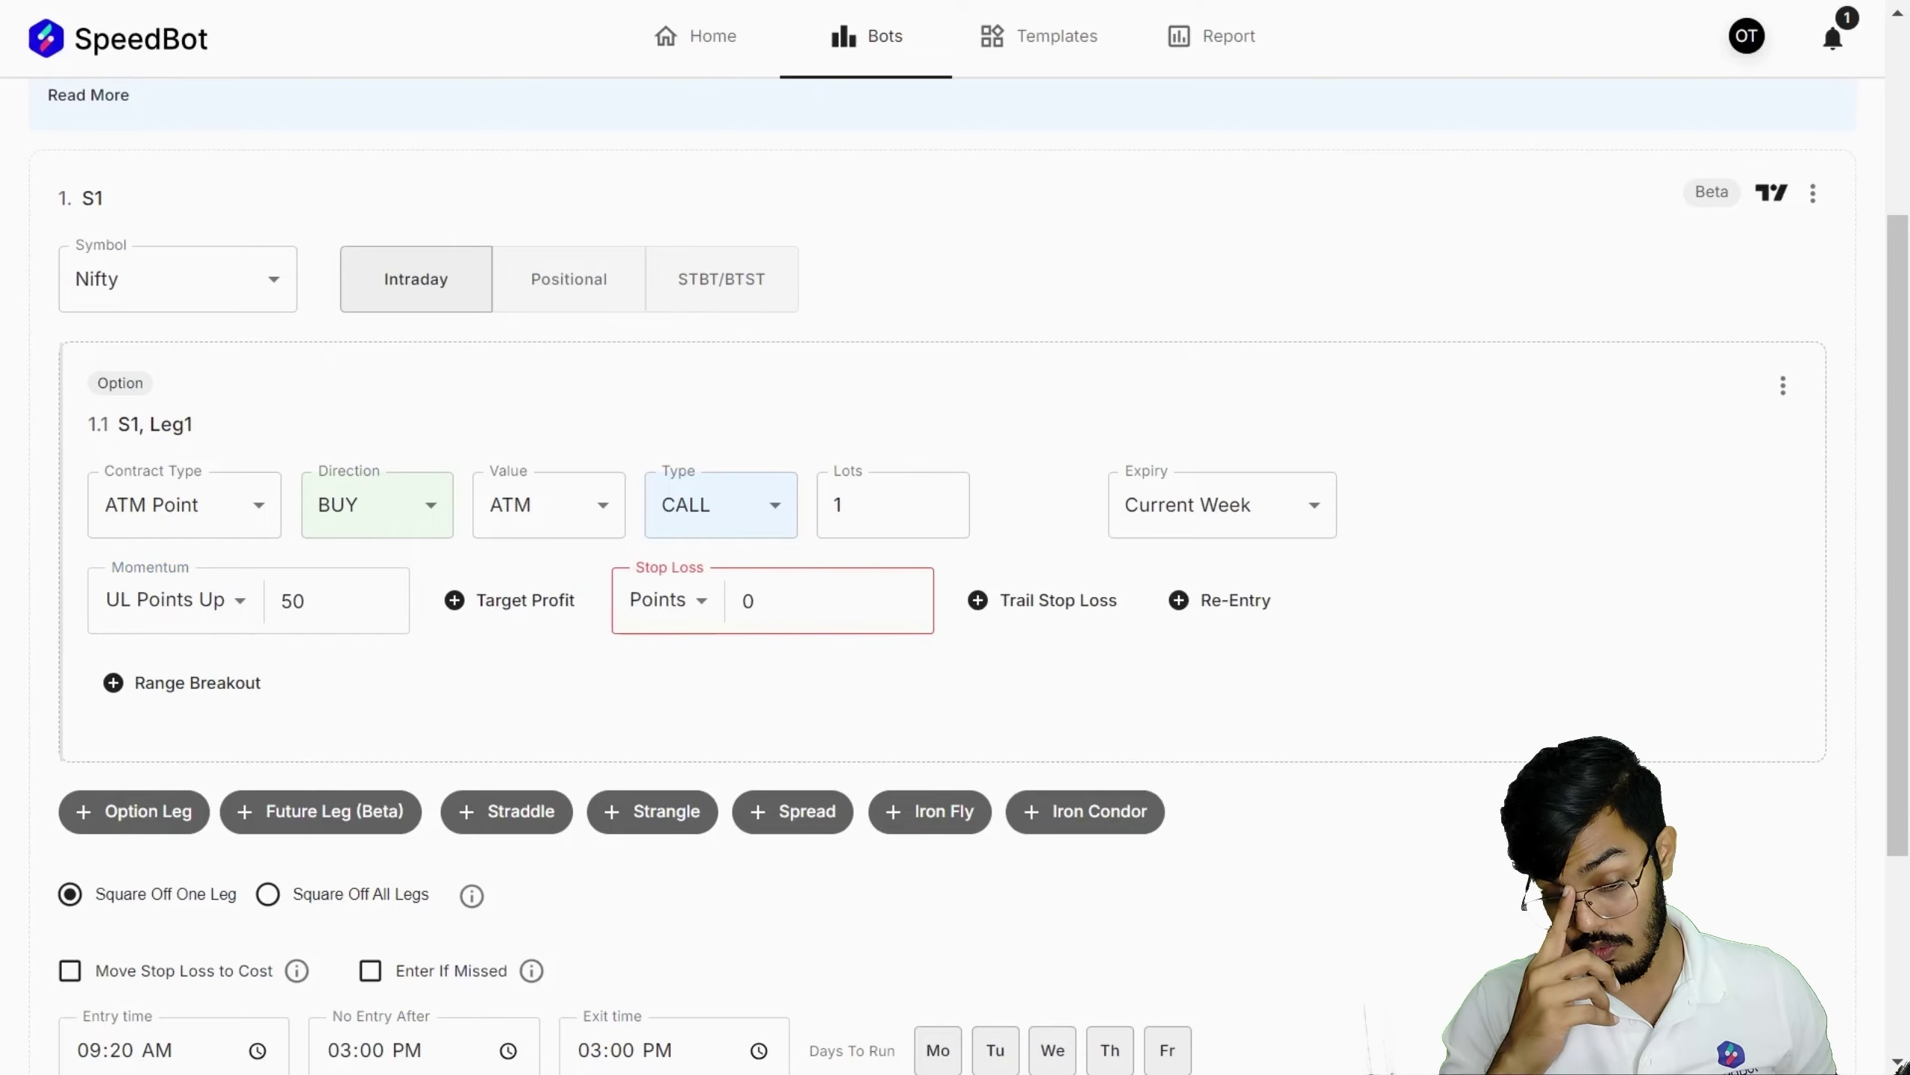
left_click(676, 616)
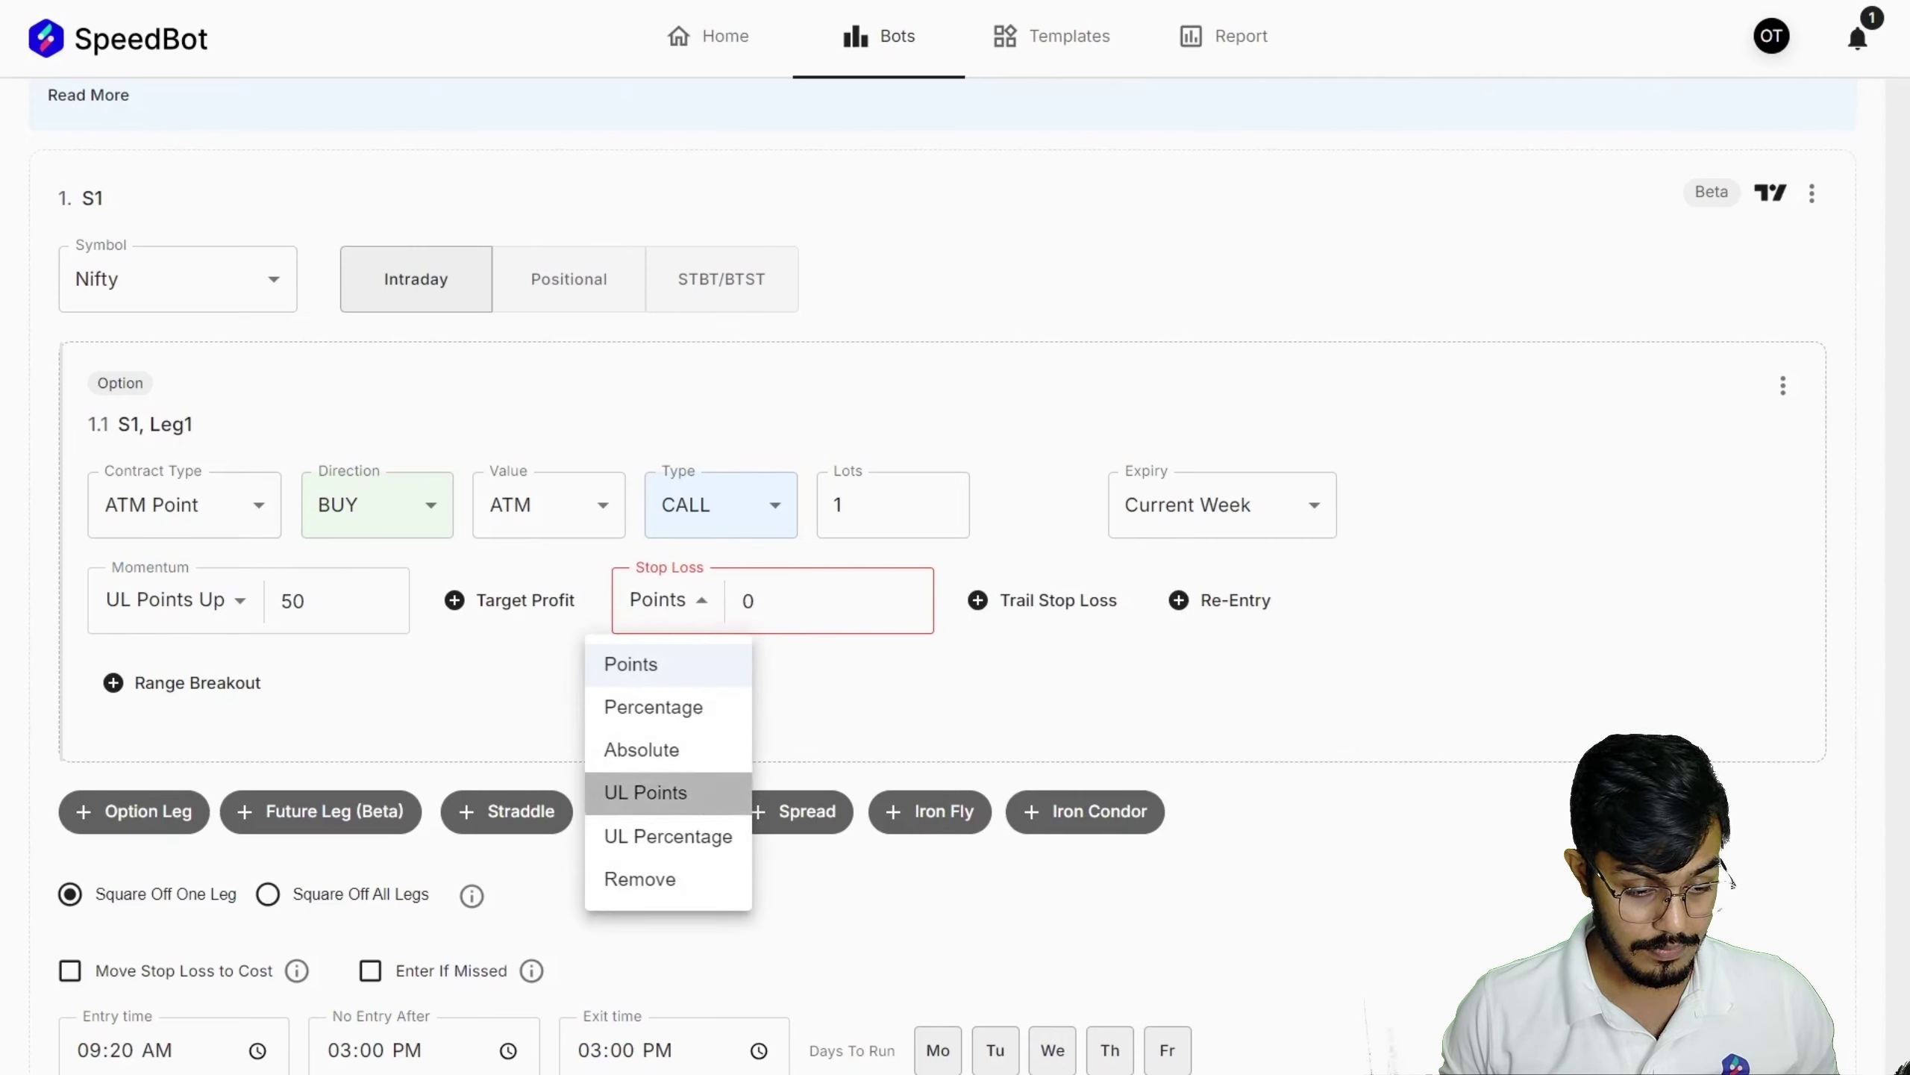
key("Return")
type("50")
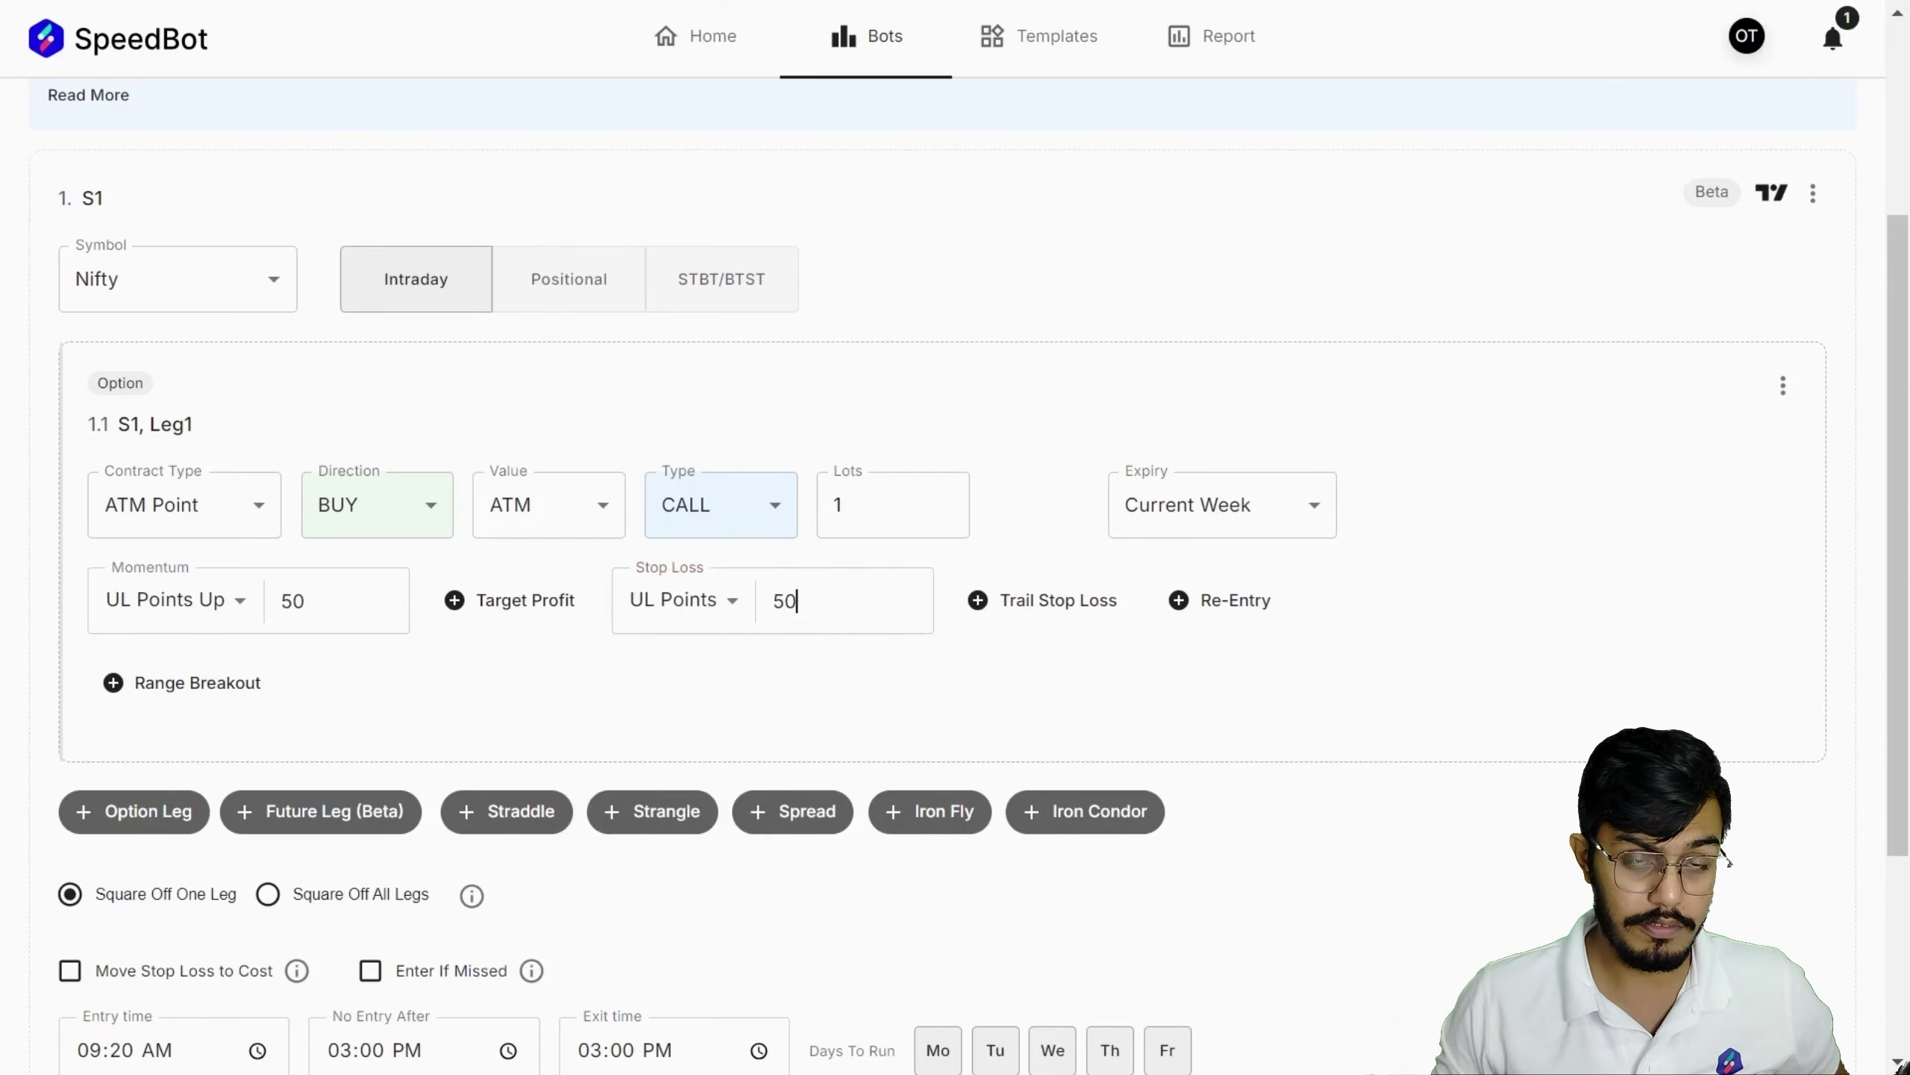
mouse_move(1059, 681)
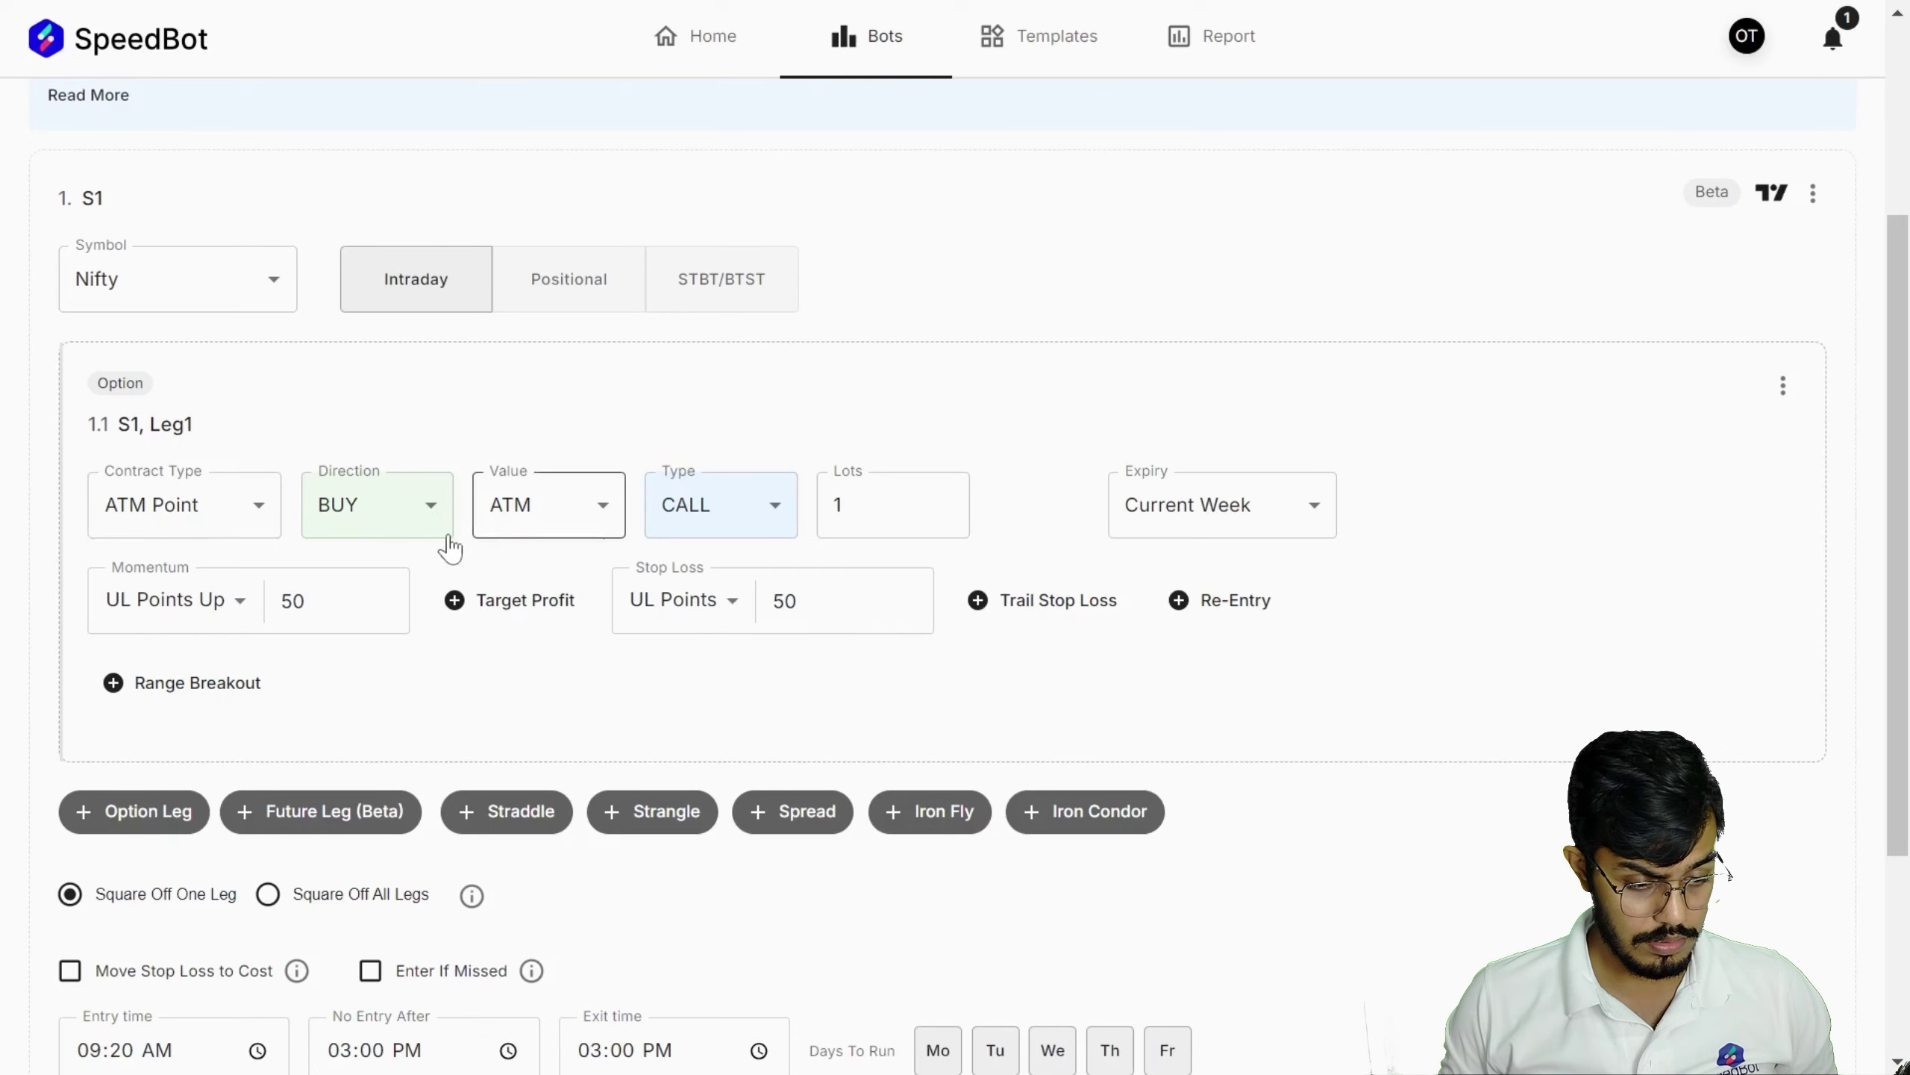
- Review the stop loss types and delete the option leg from set S1
left_click(710, 609)
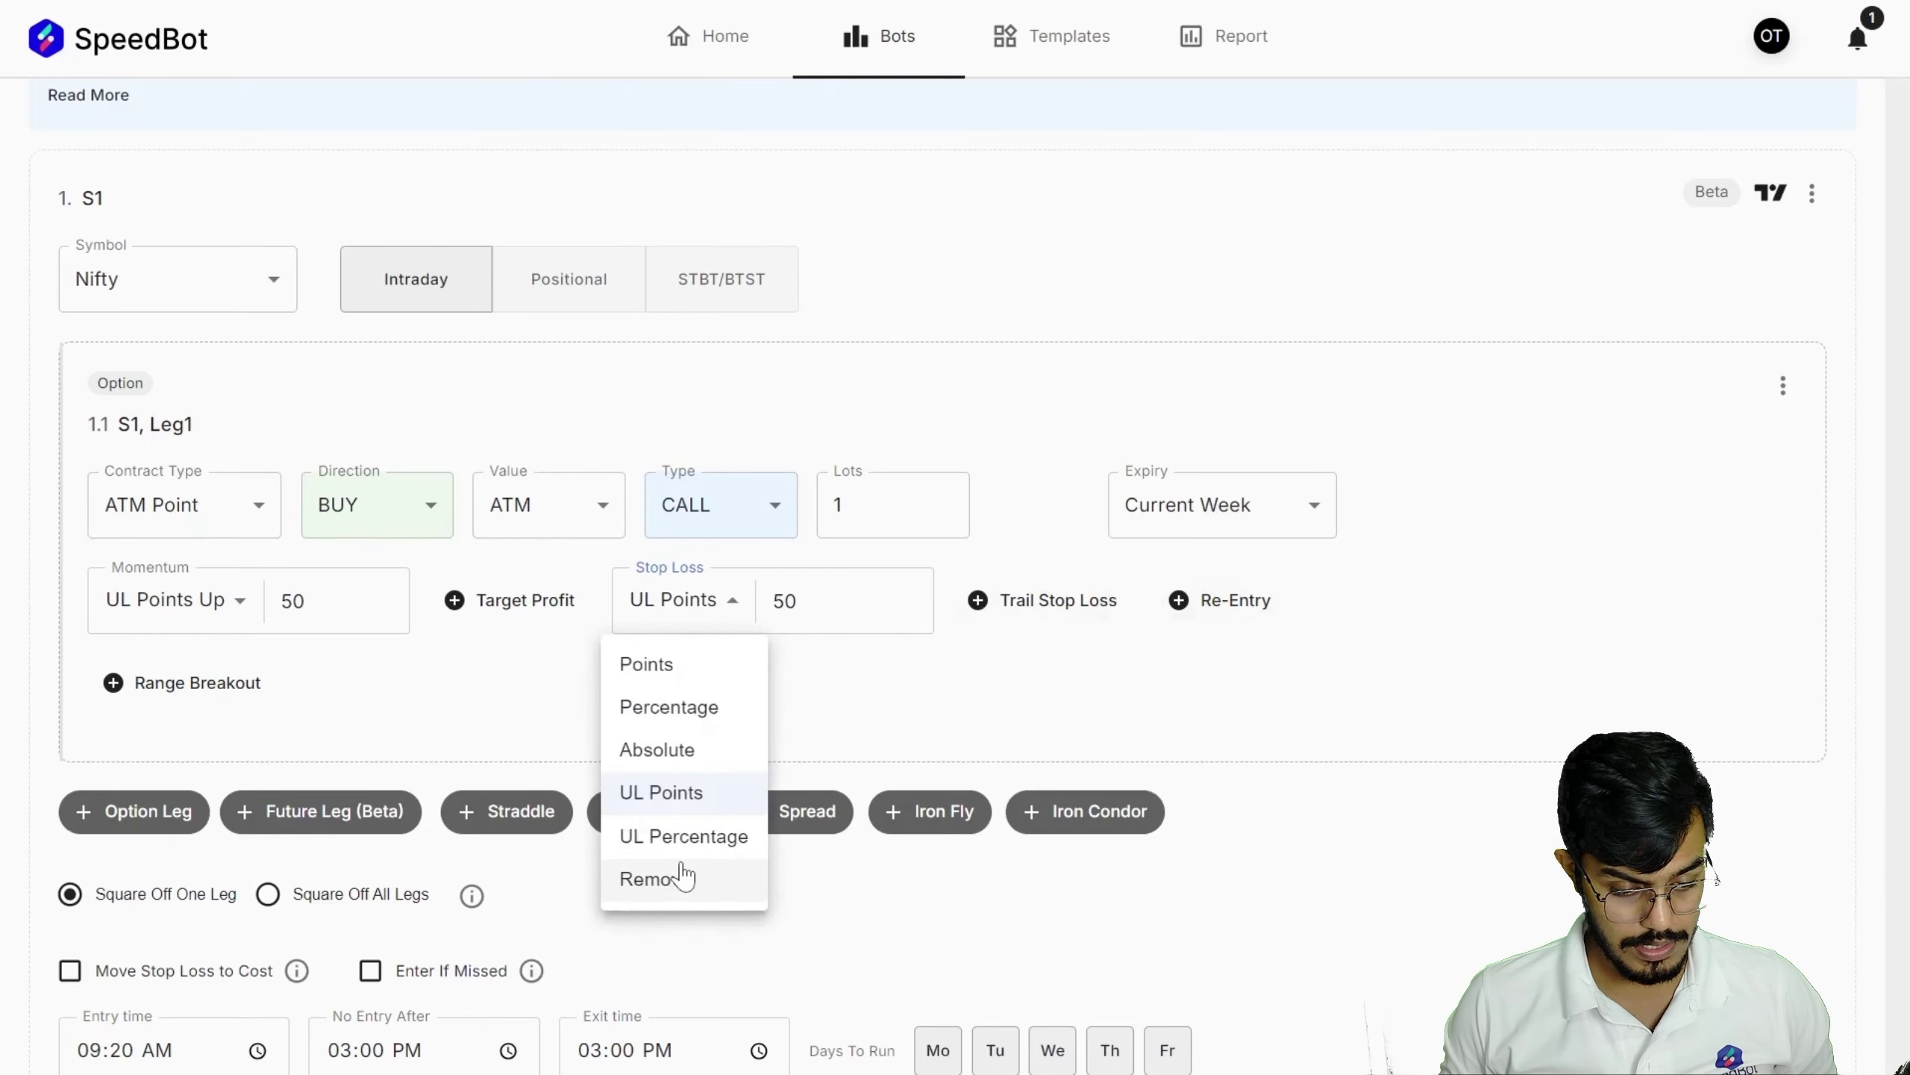
left_click(1783, 397)
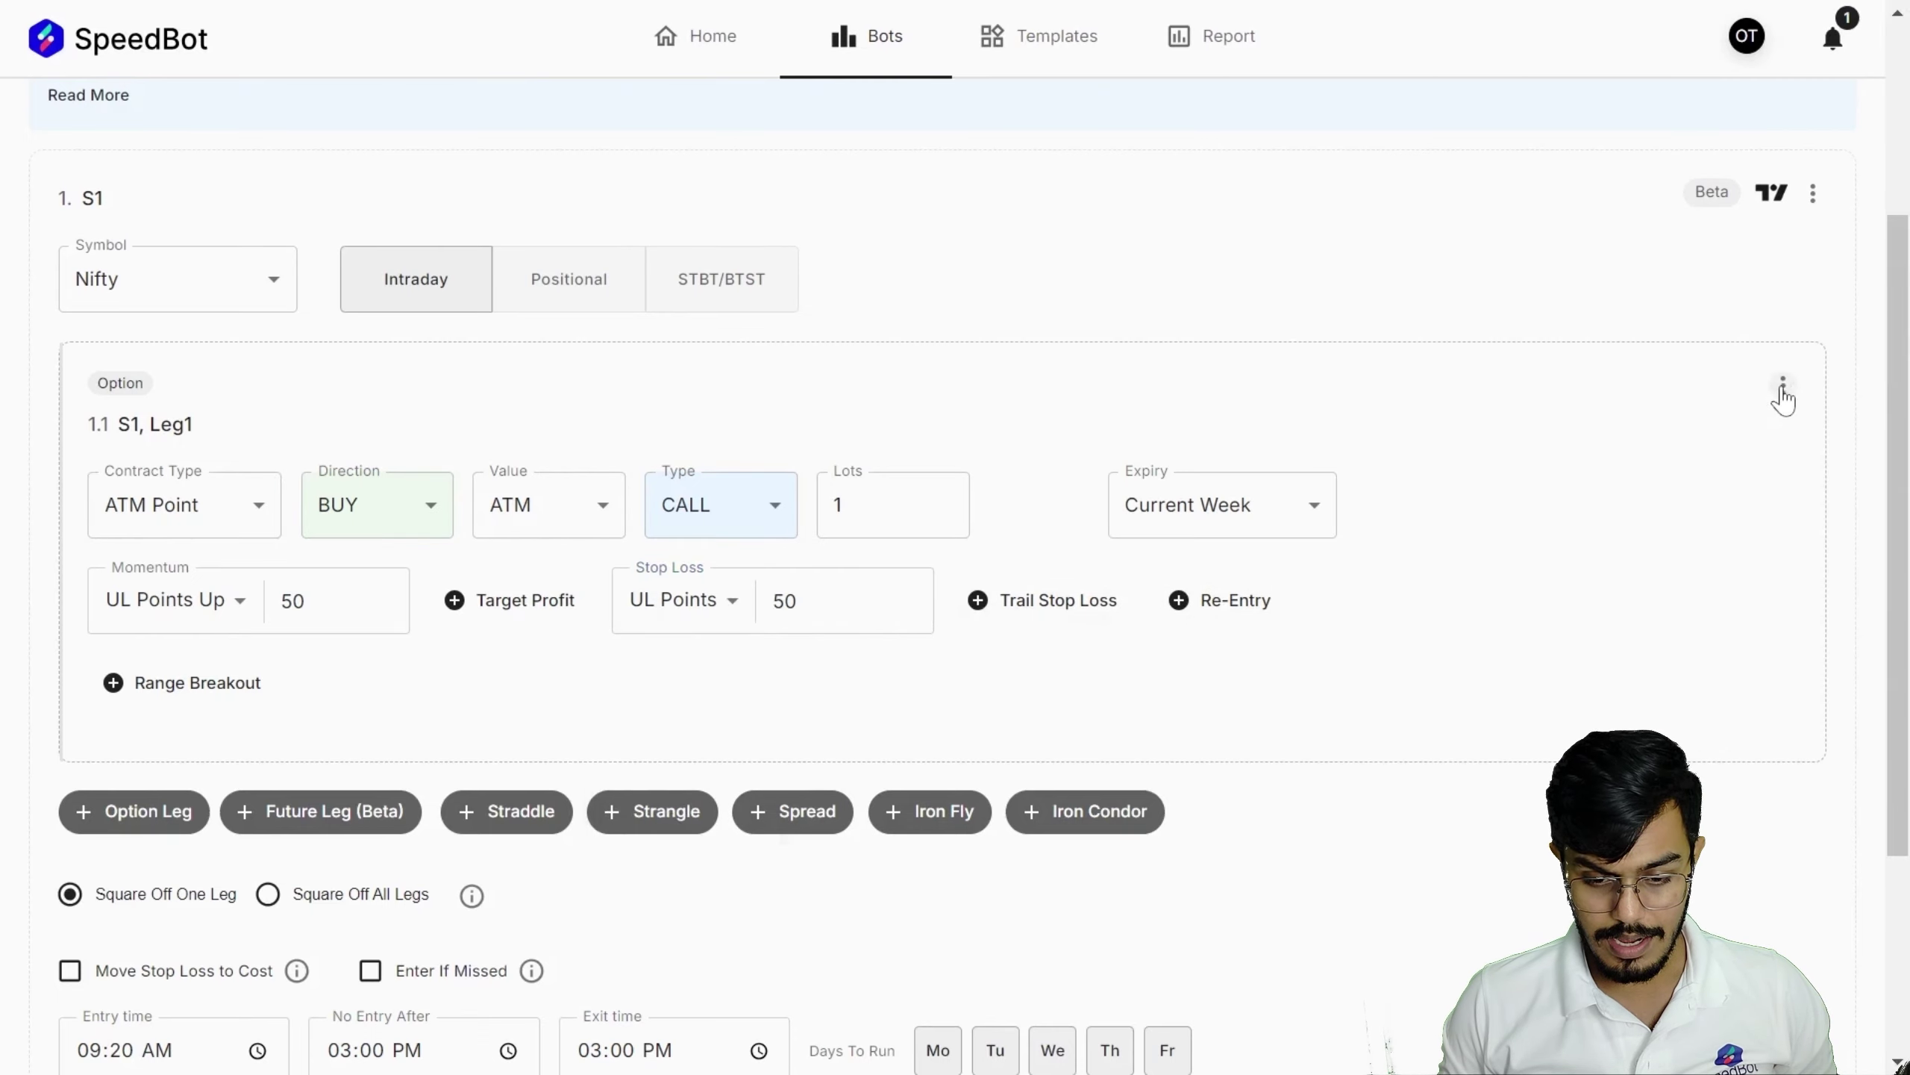
left_click(1782, 397)
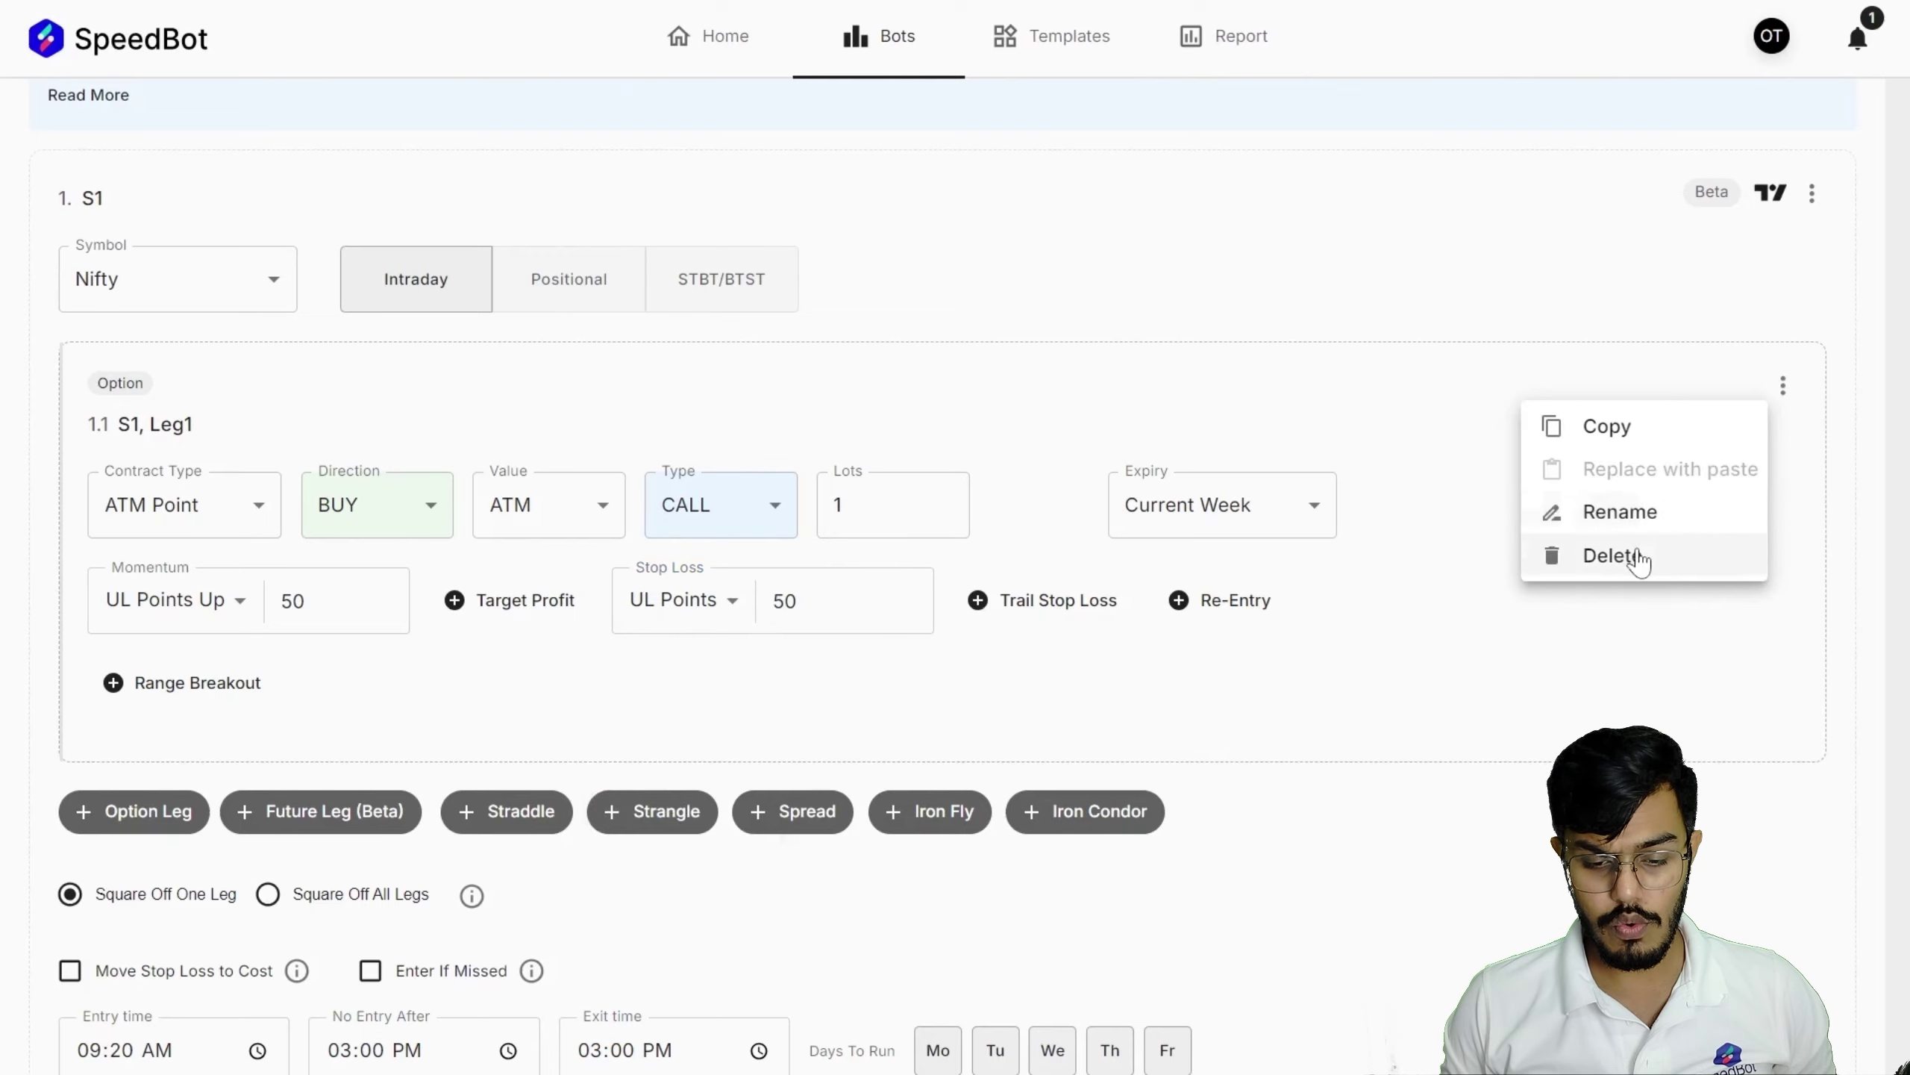
left_click(1633, 555)
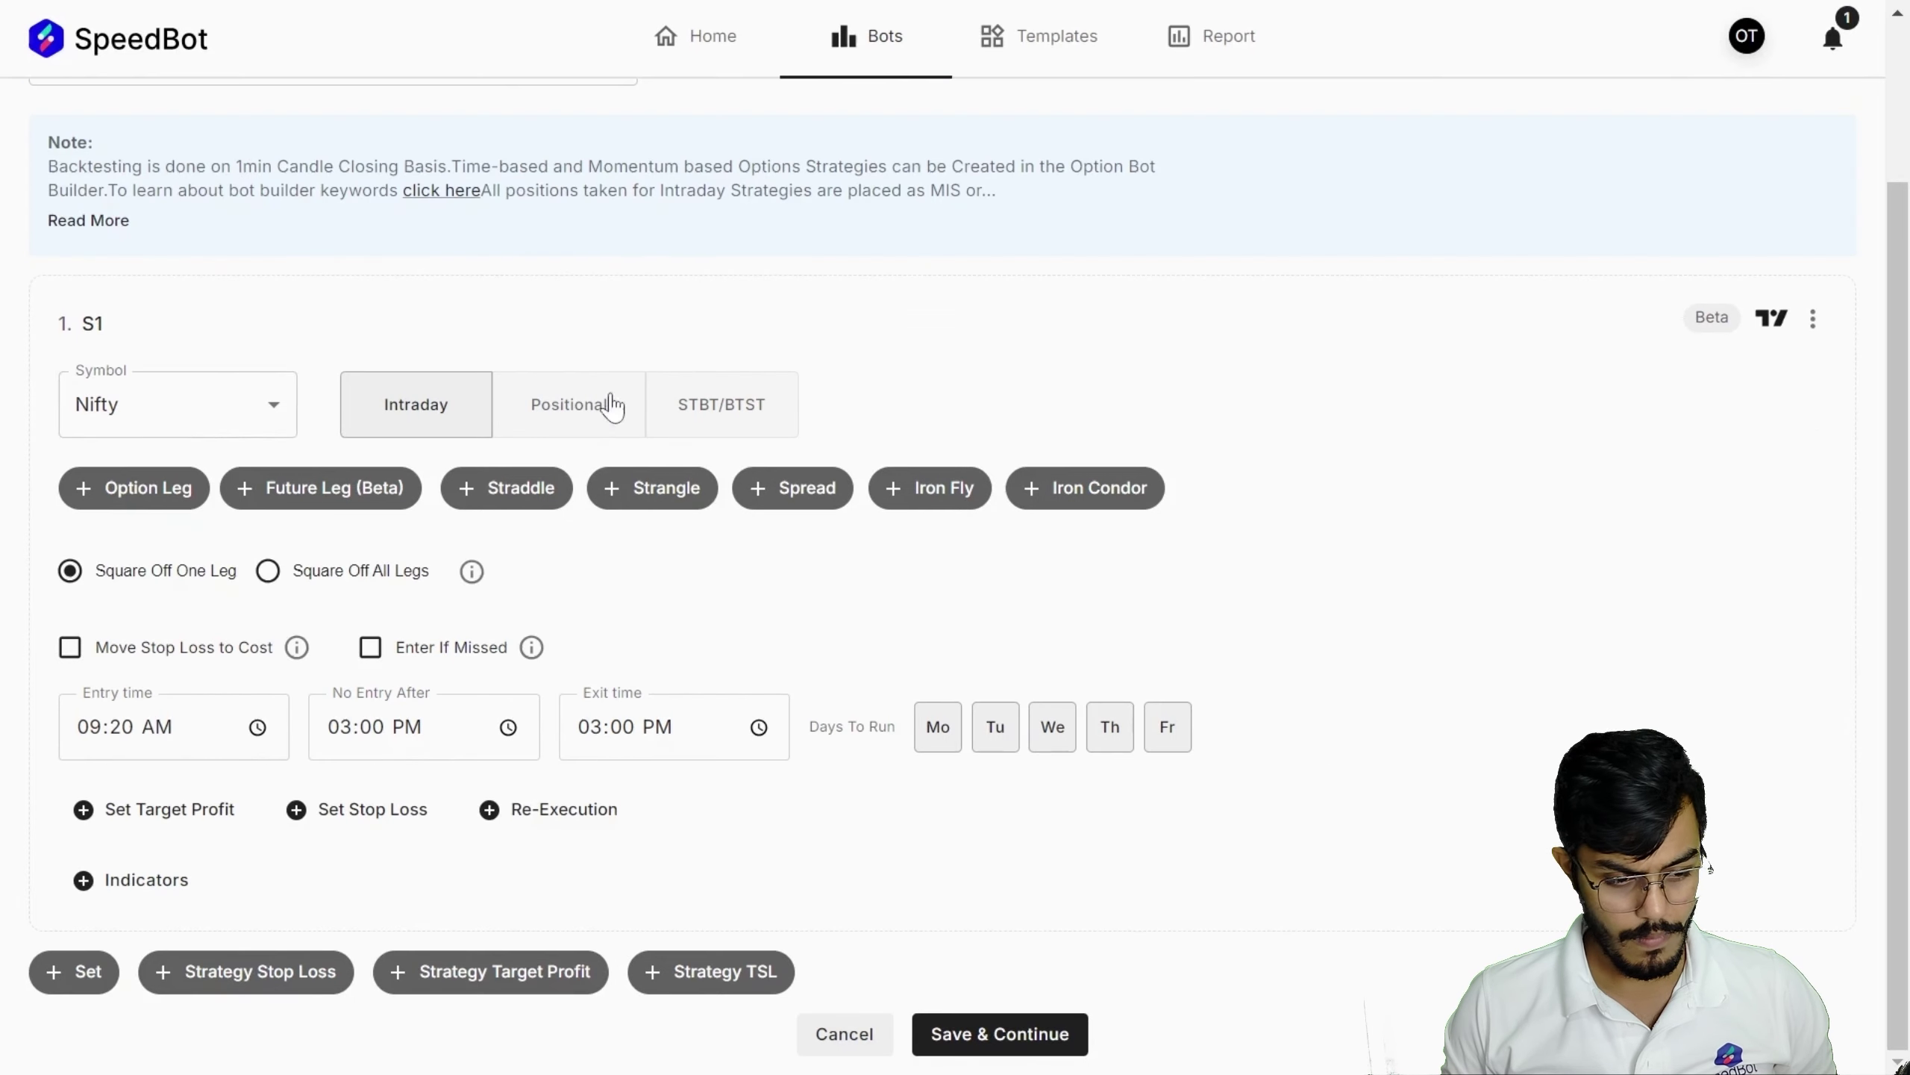
- Add a new option leg to set S1 with contract type Price and a closest premium of 500
left_click(156, 503)
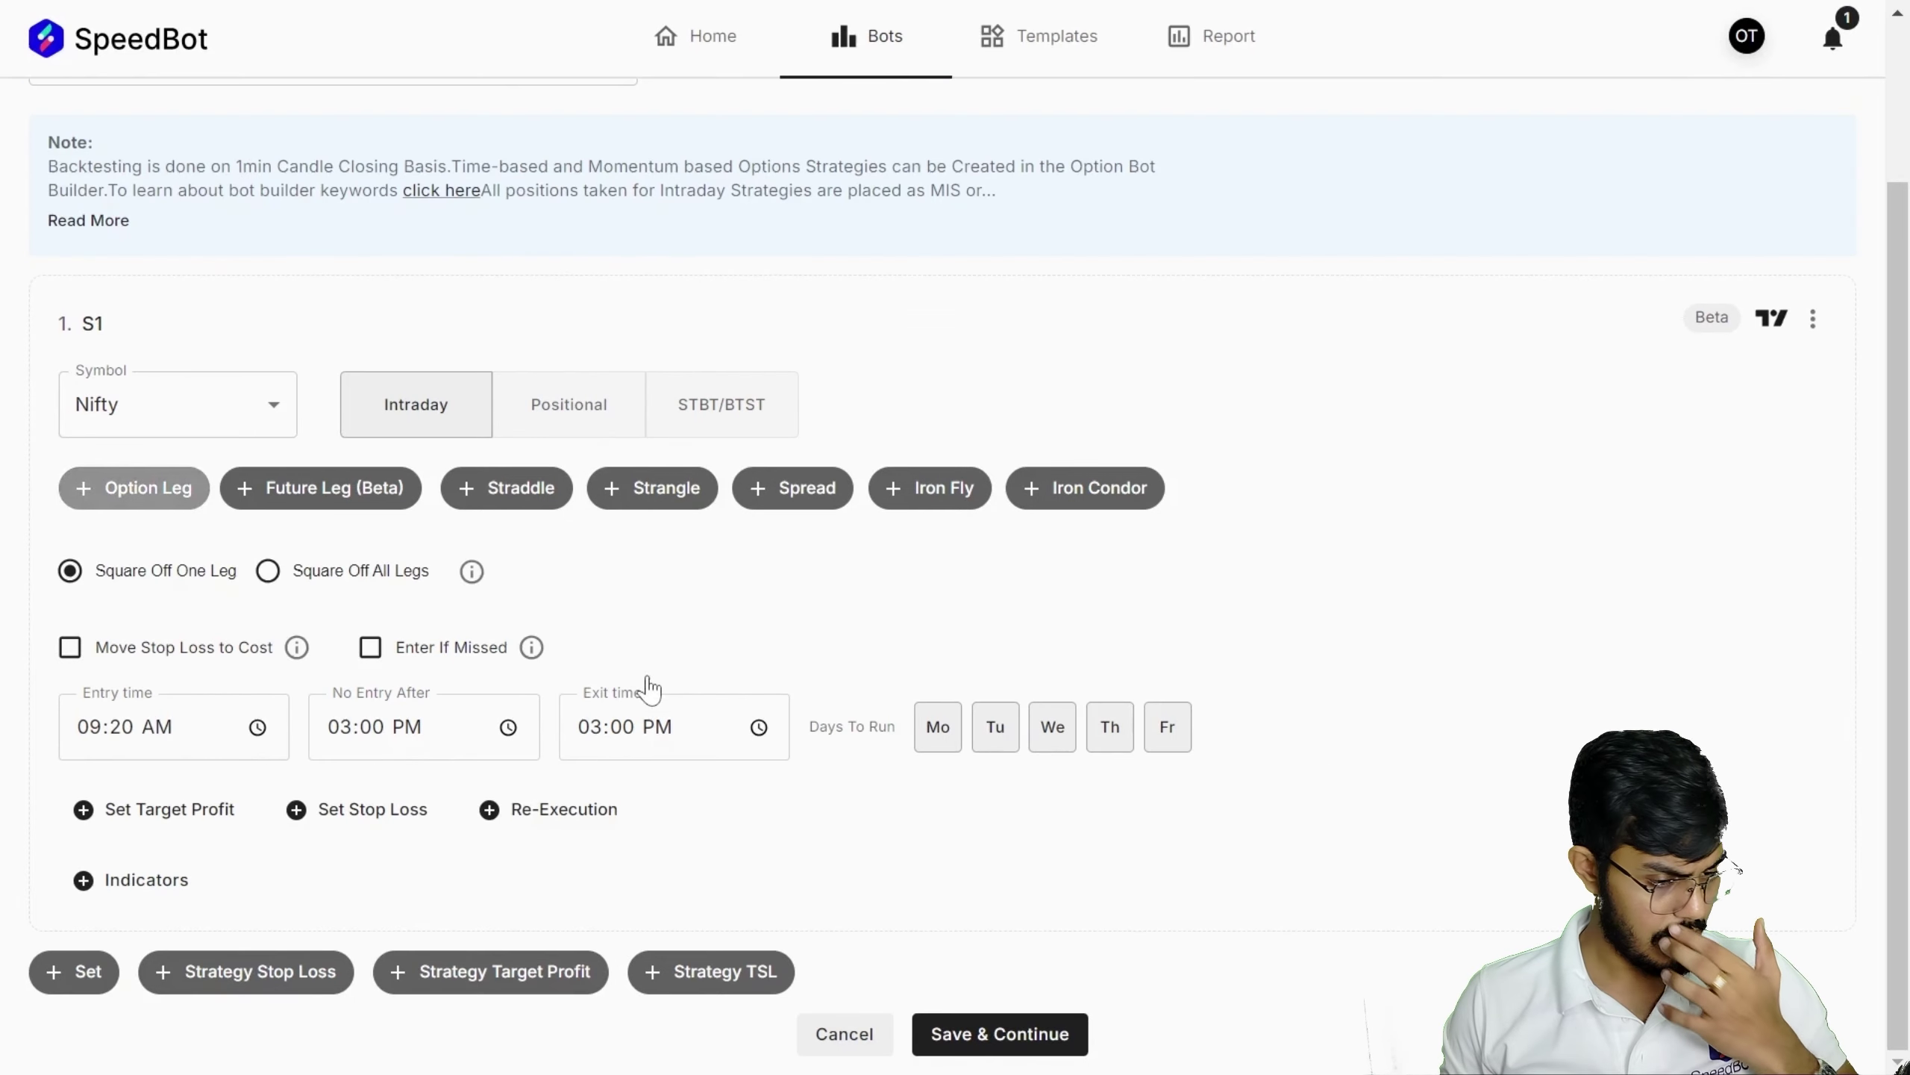
left_click(221, 634)
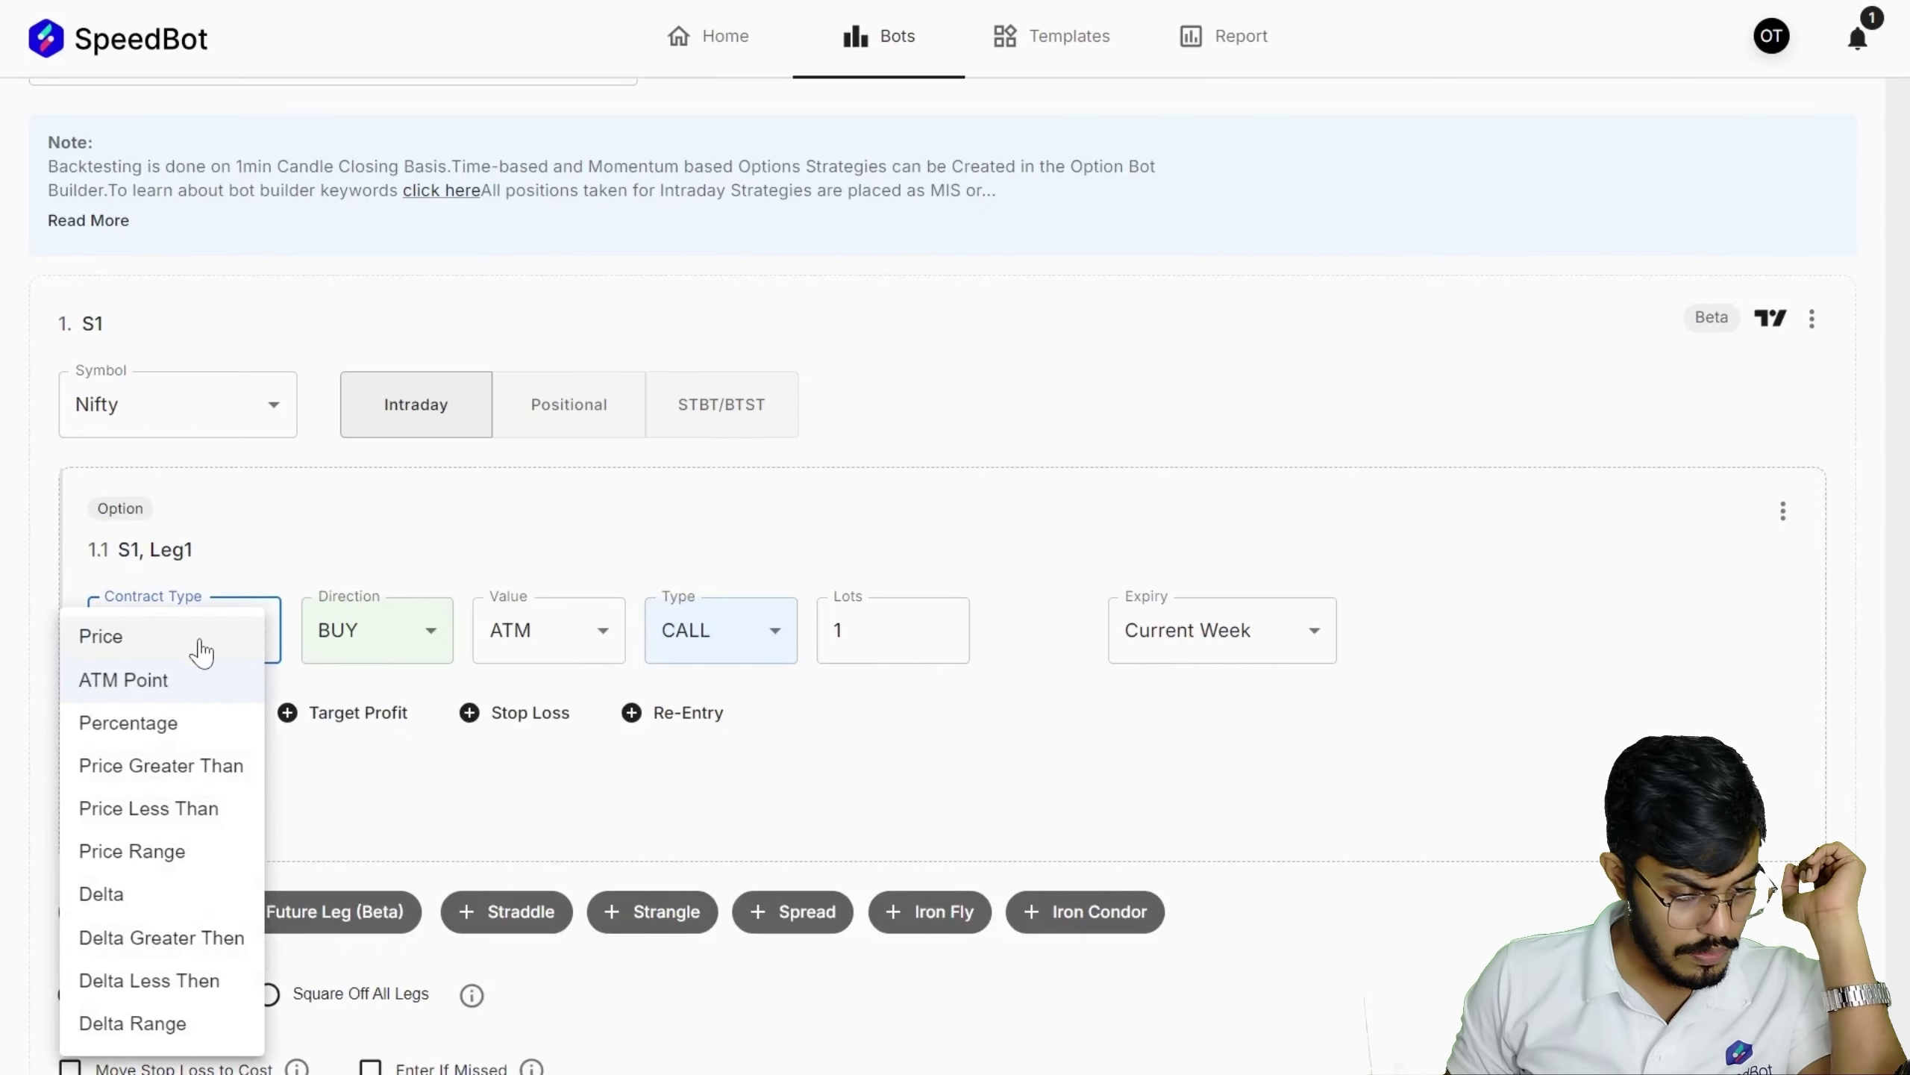
left_click(143, 679)
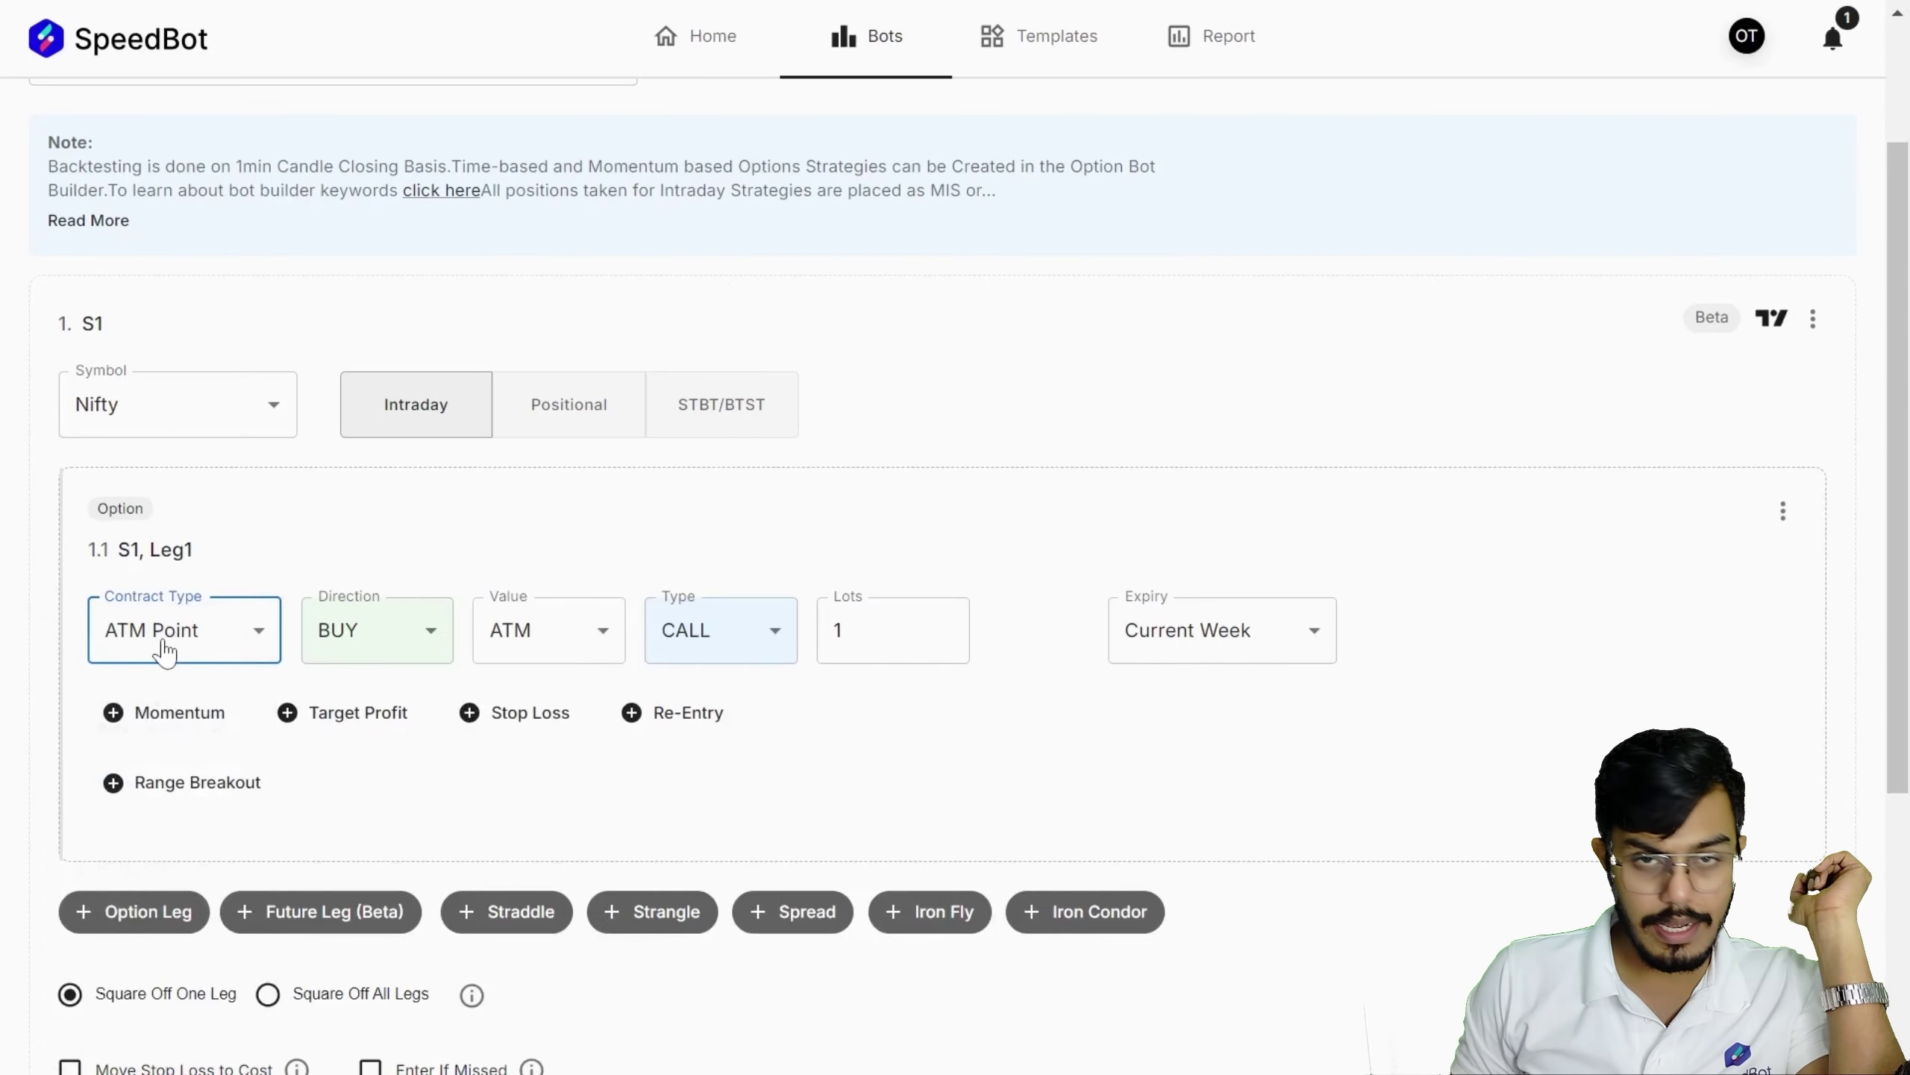
left_click(165, 651)
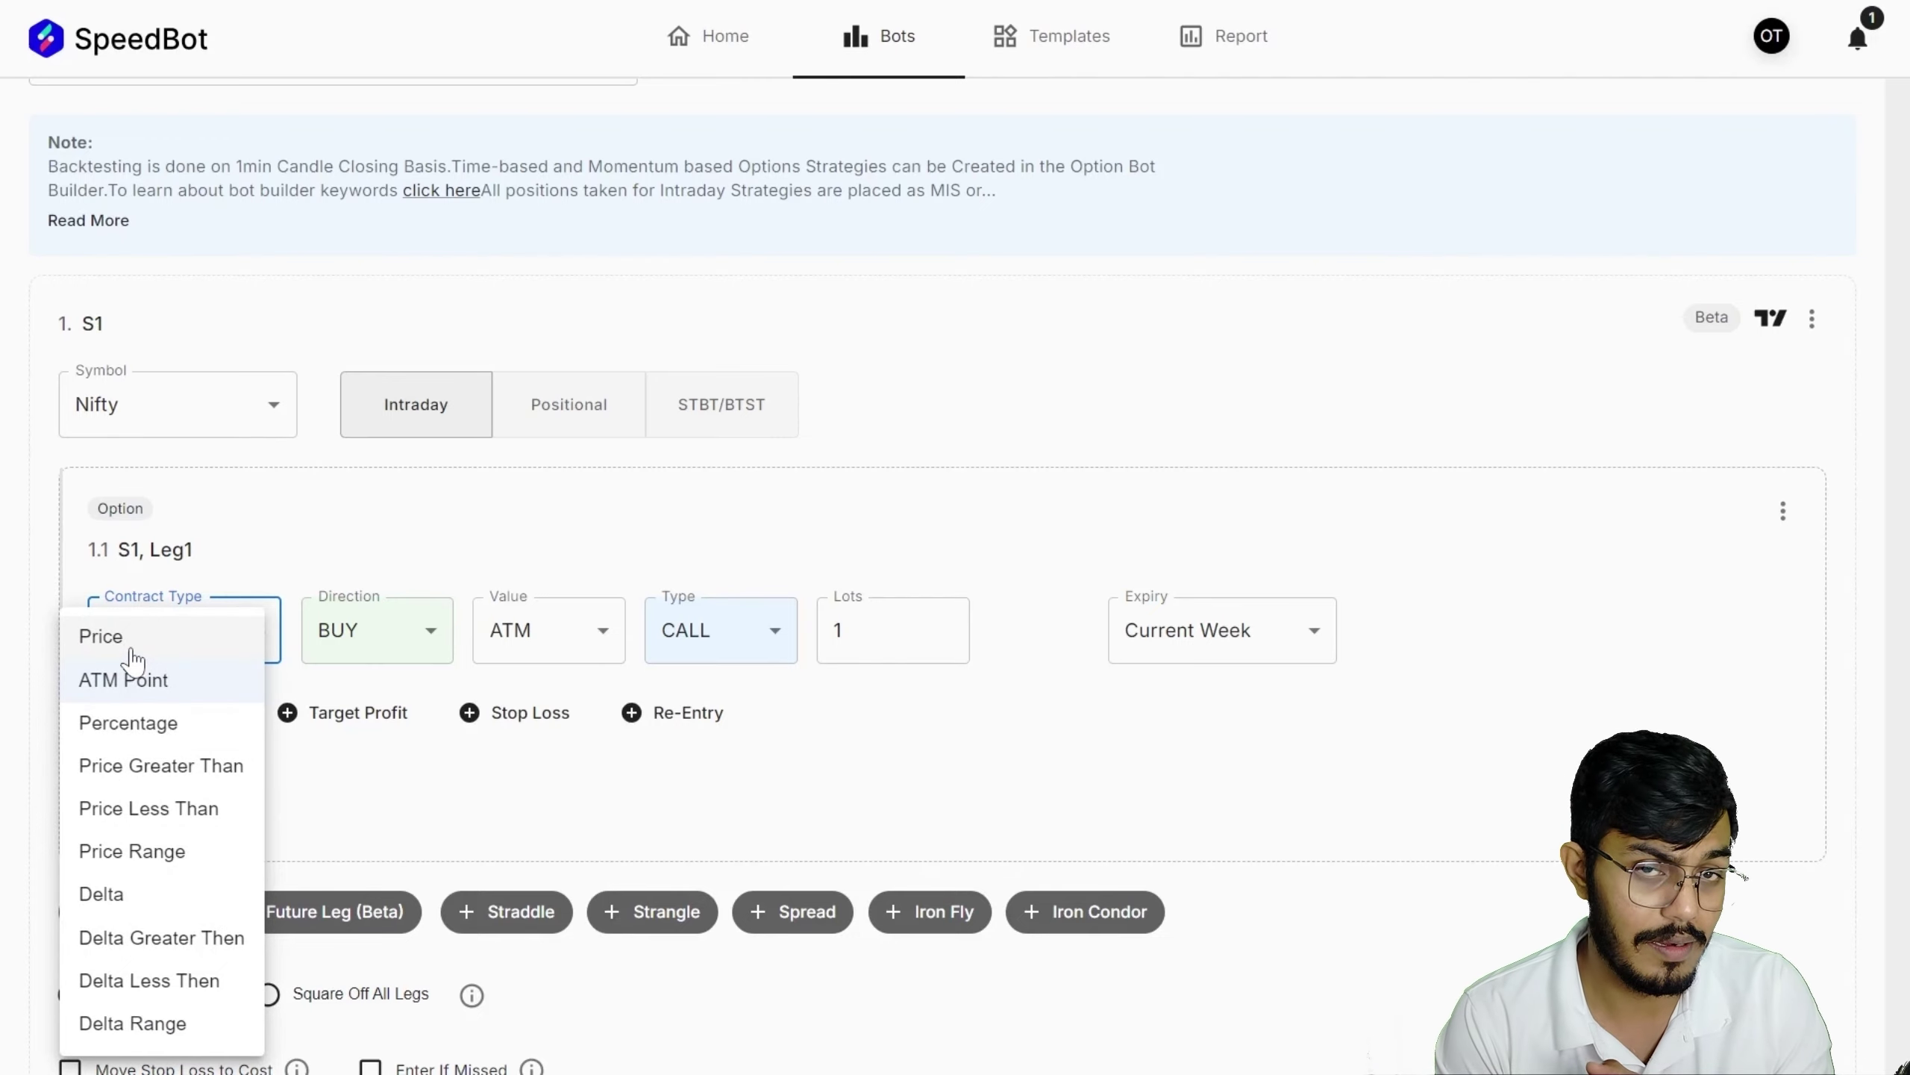
left_click(131, 647)
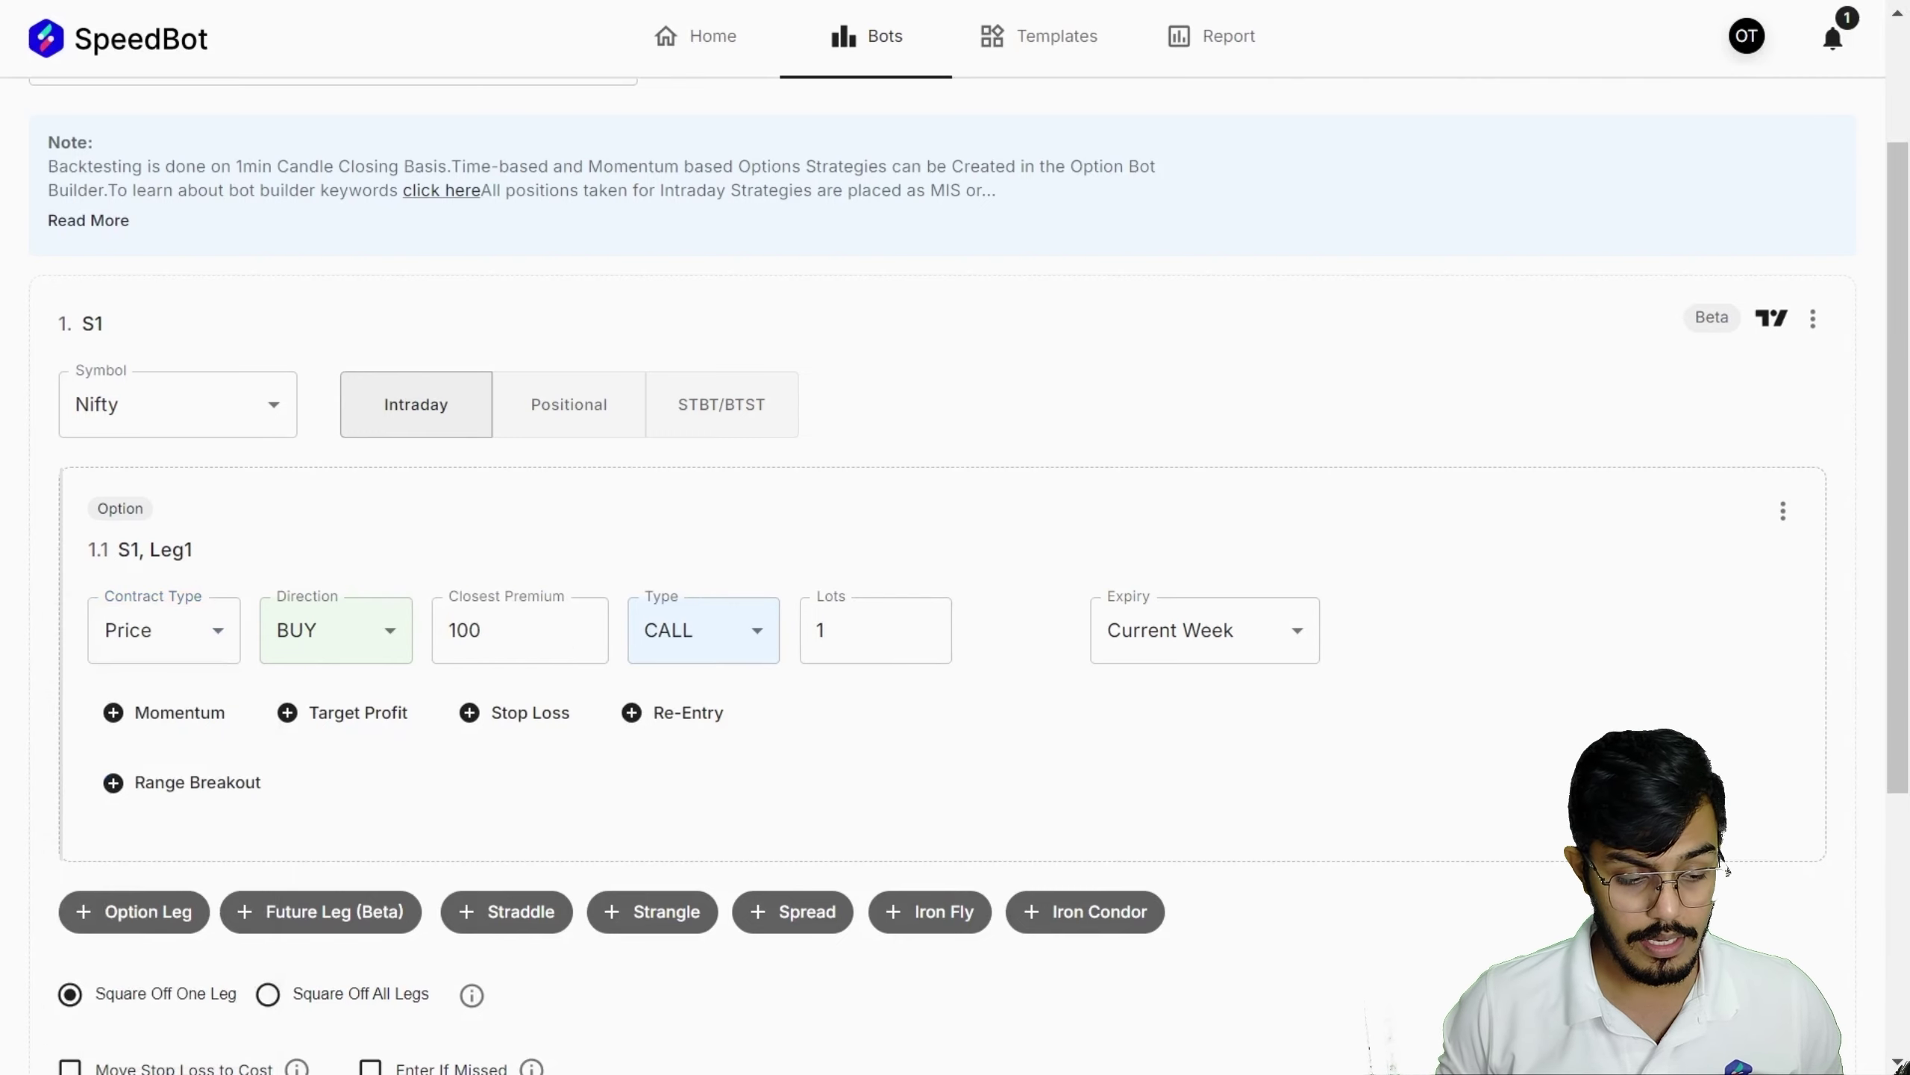
left_click(481, 630)
double_click(466, 630)
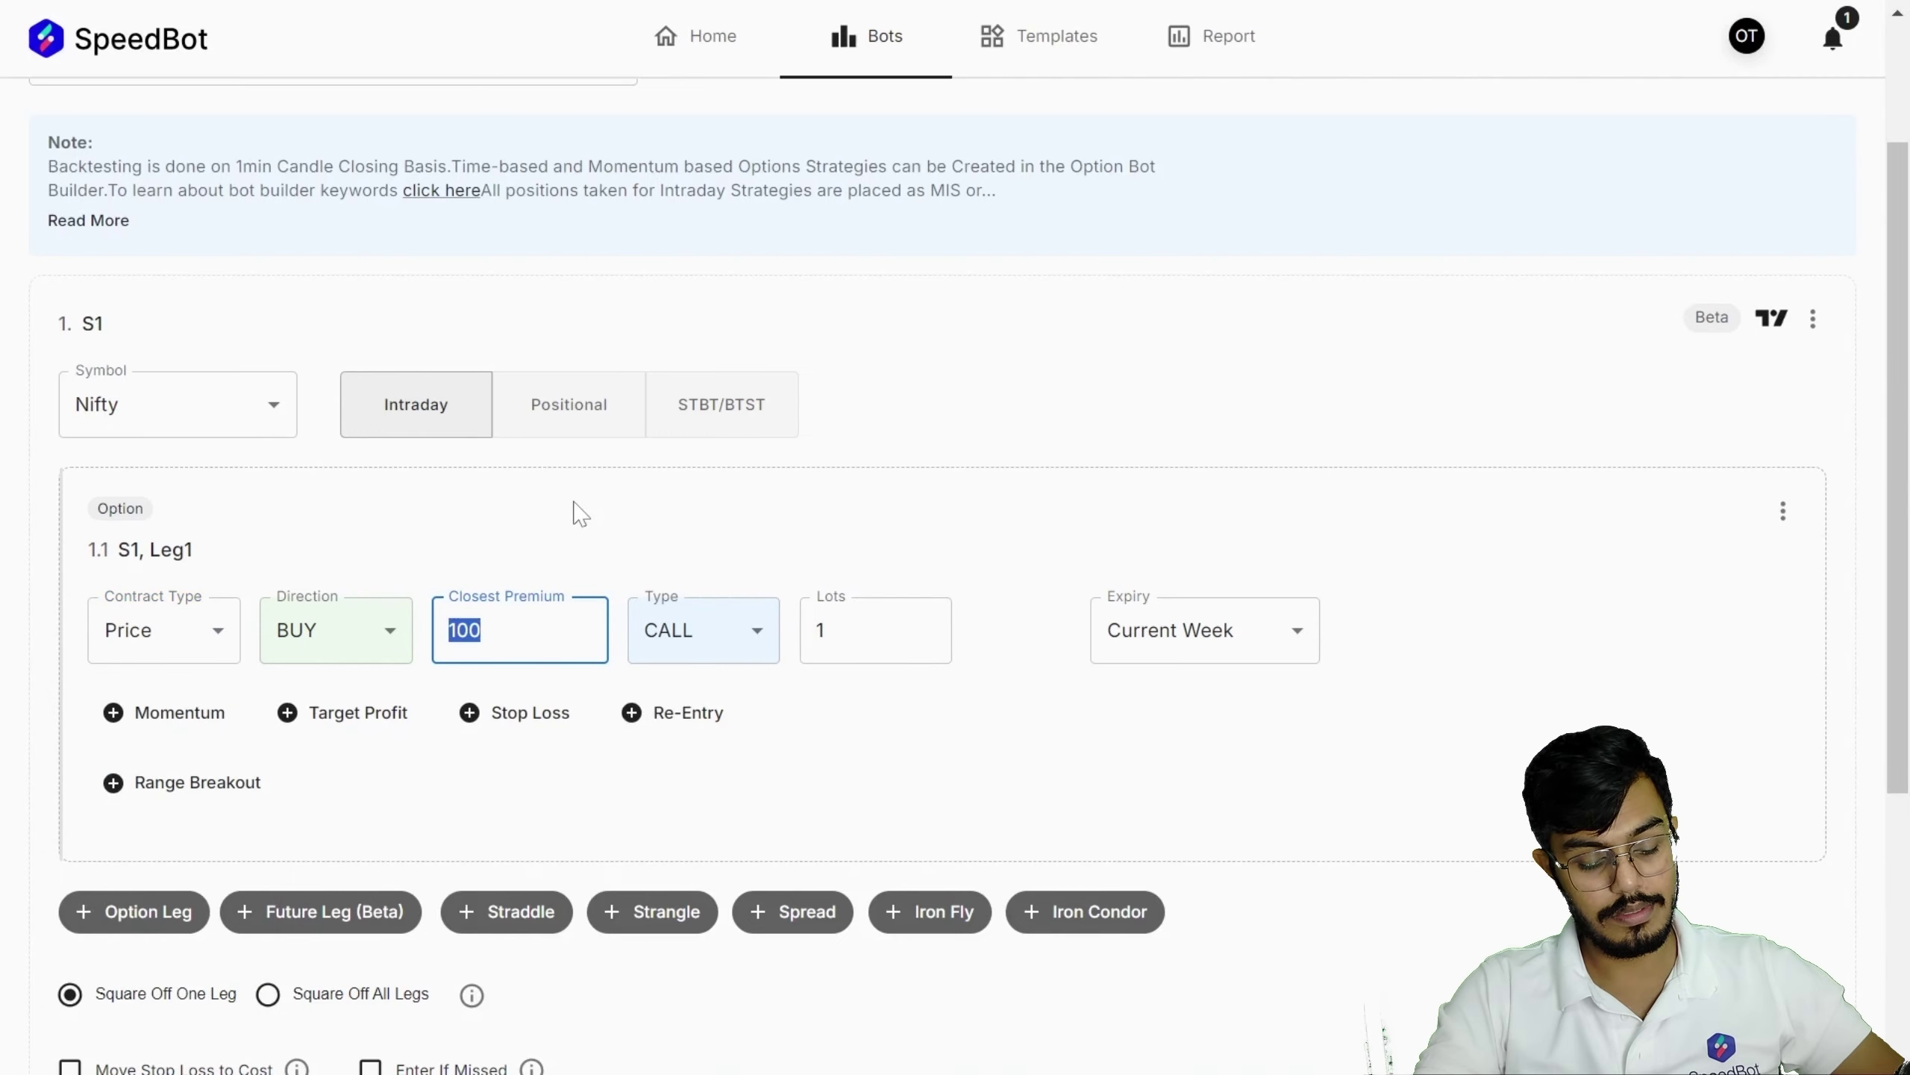
type("500")
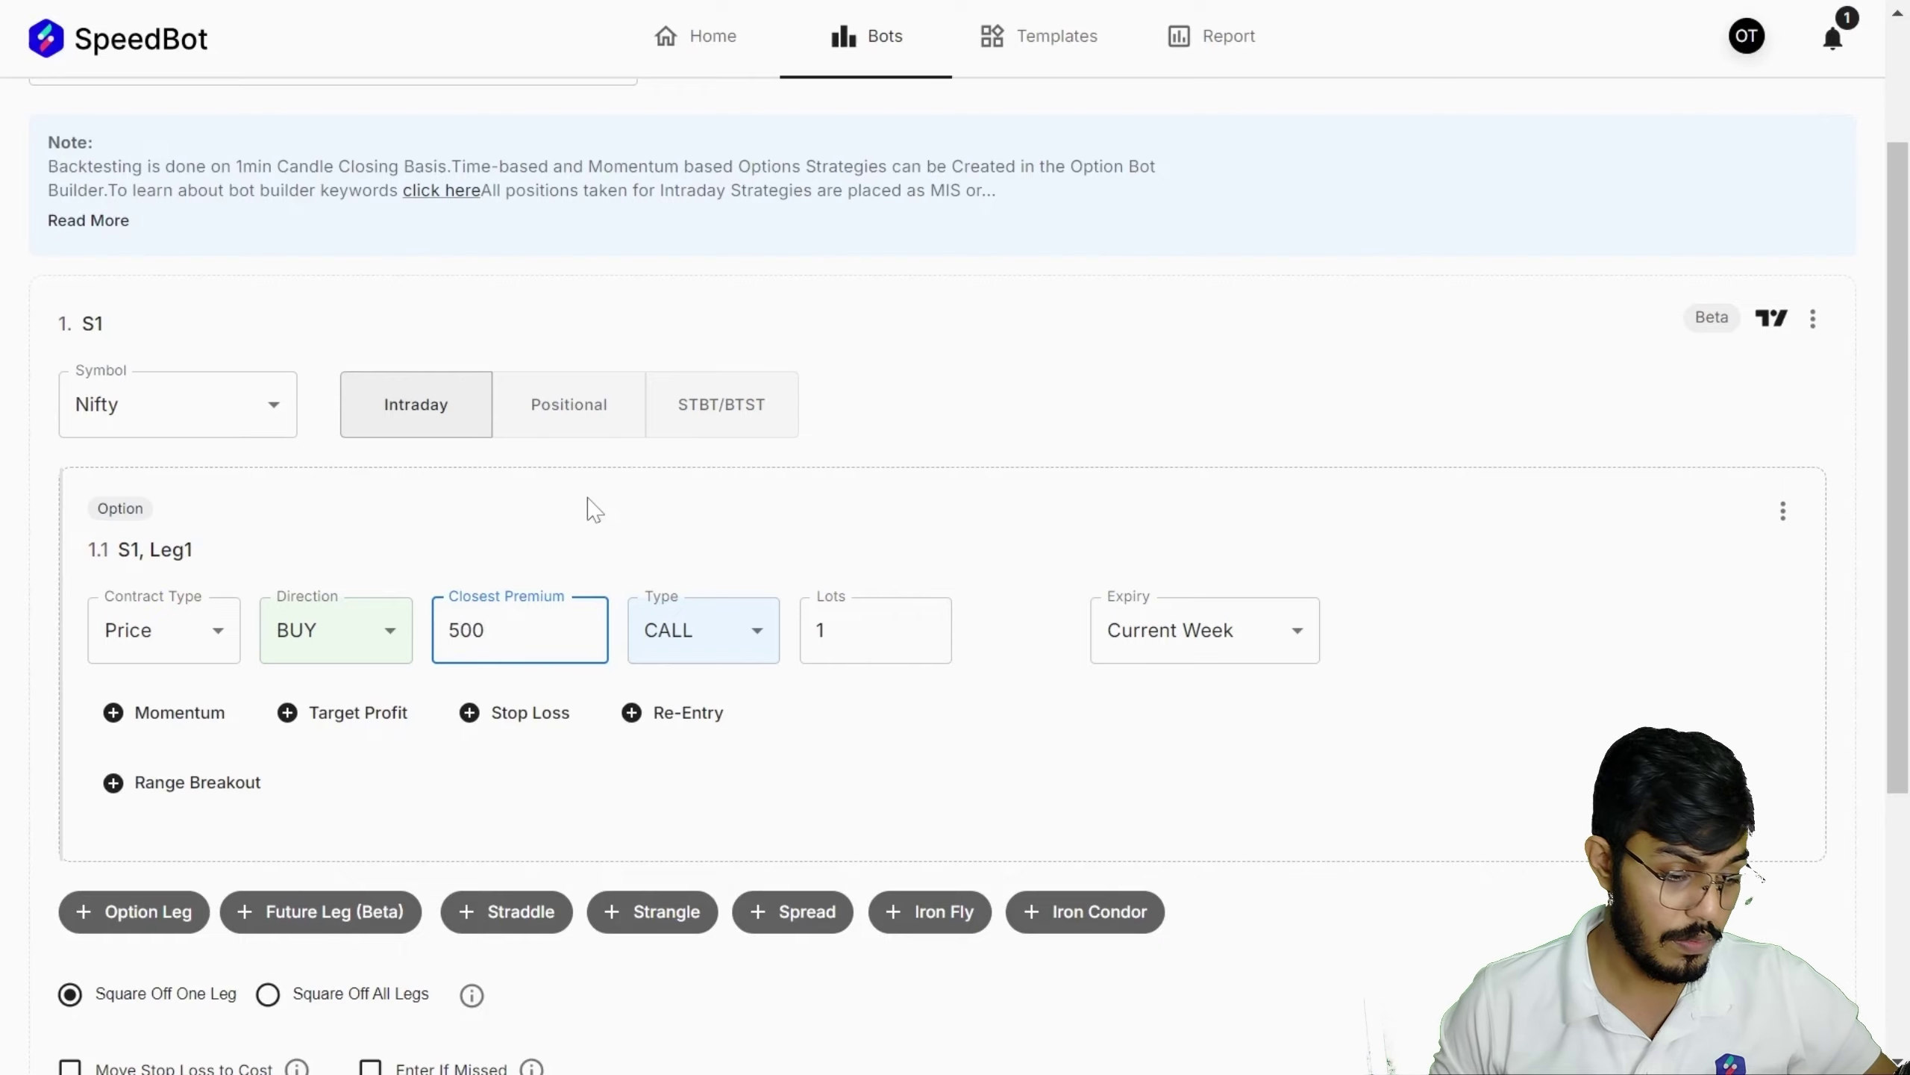
left_click(597, 509)
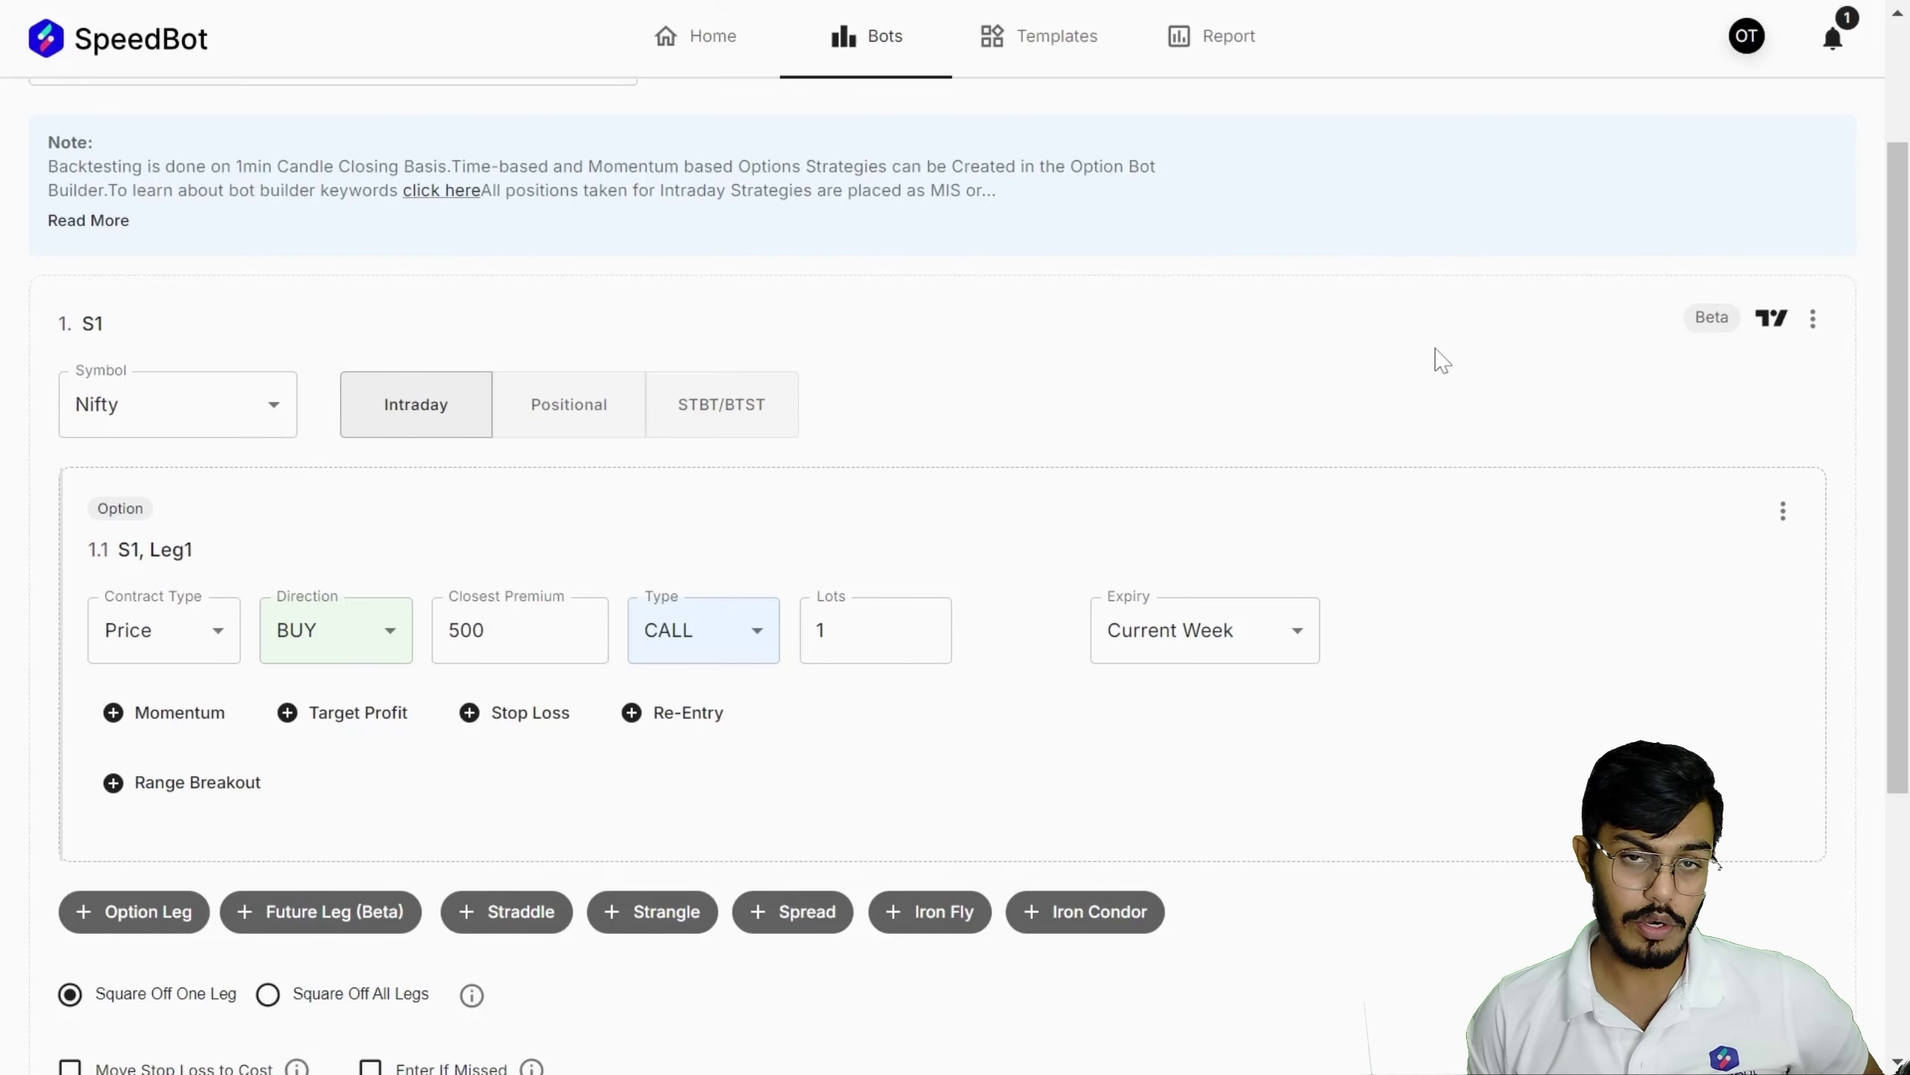
- Check the TradingView setup instructions for set S1 and name the option bot "Tradingview Sample bot"
scroll(586, 371, "up", 3)
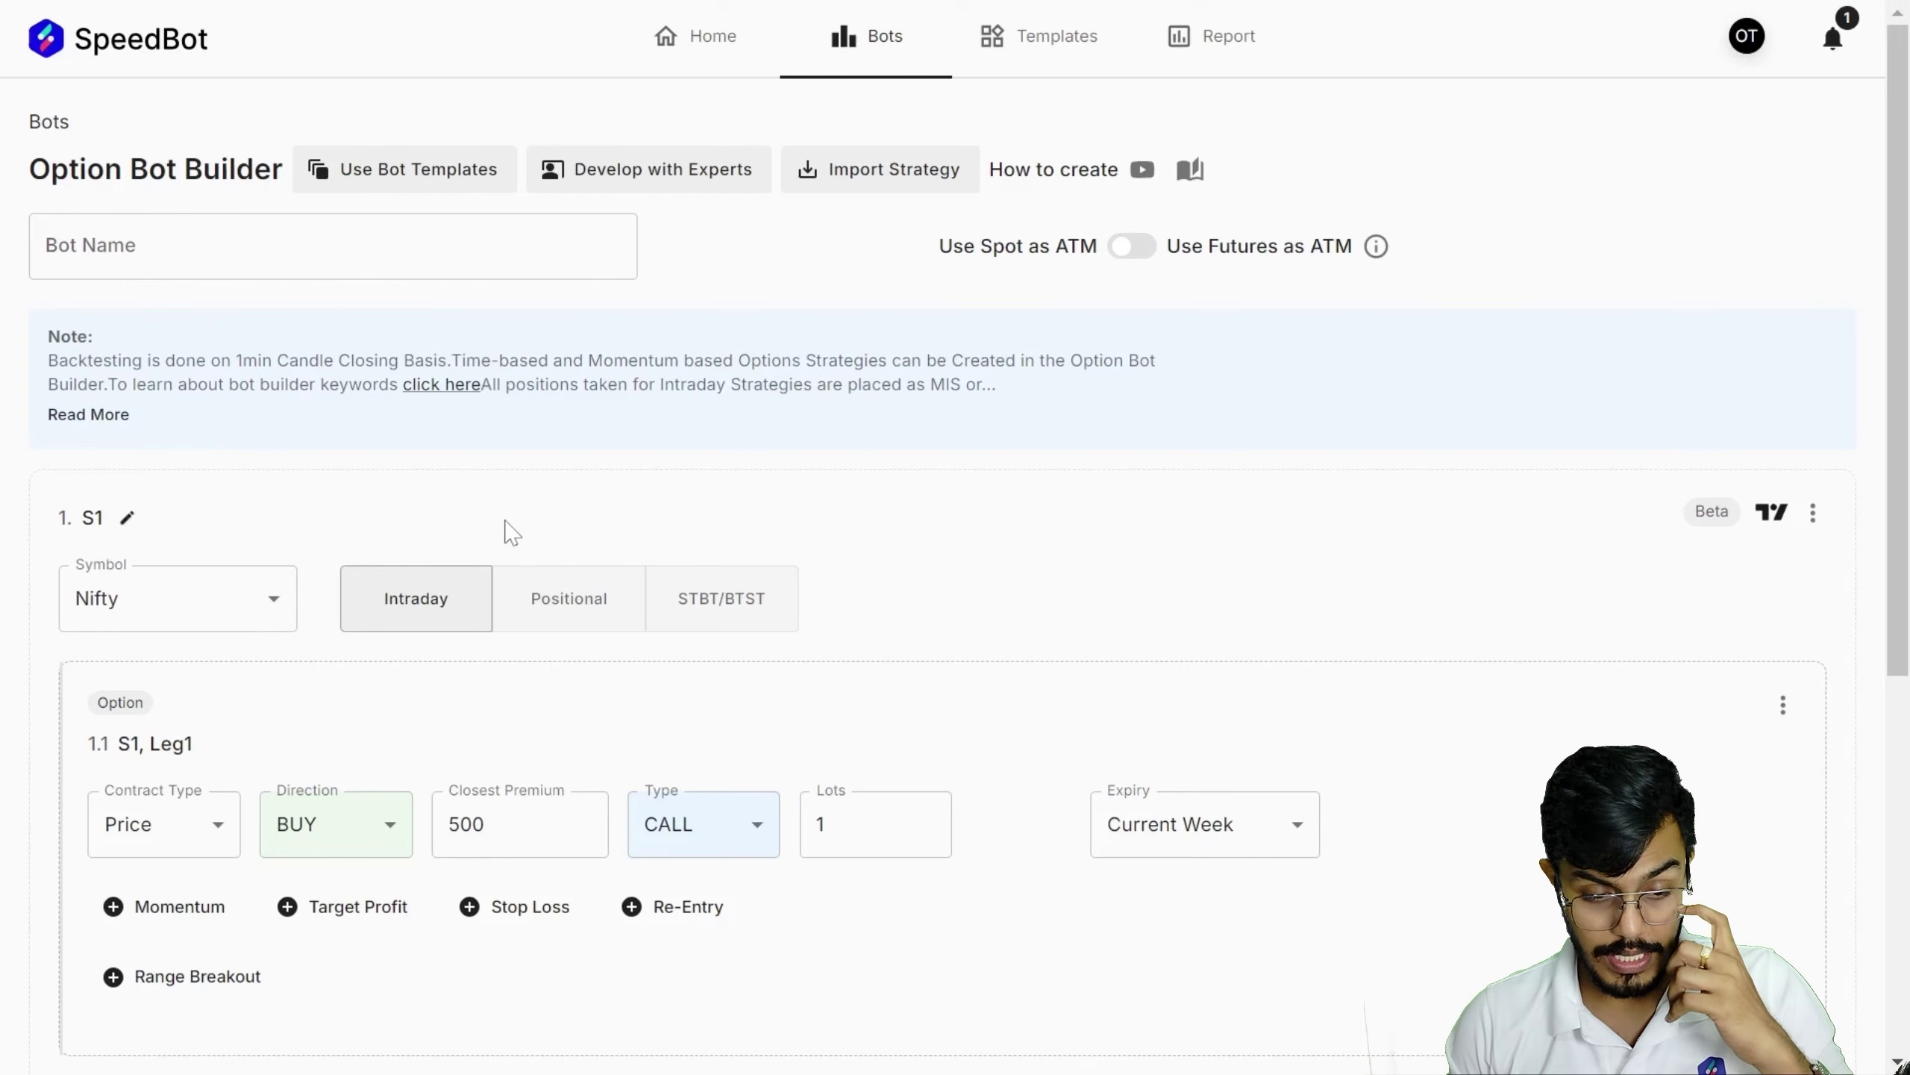
left_click(1780, 533)
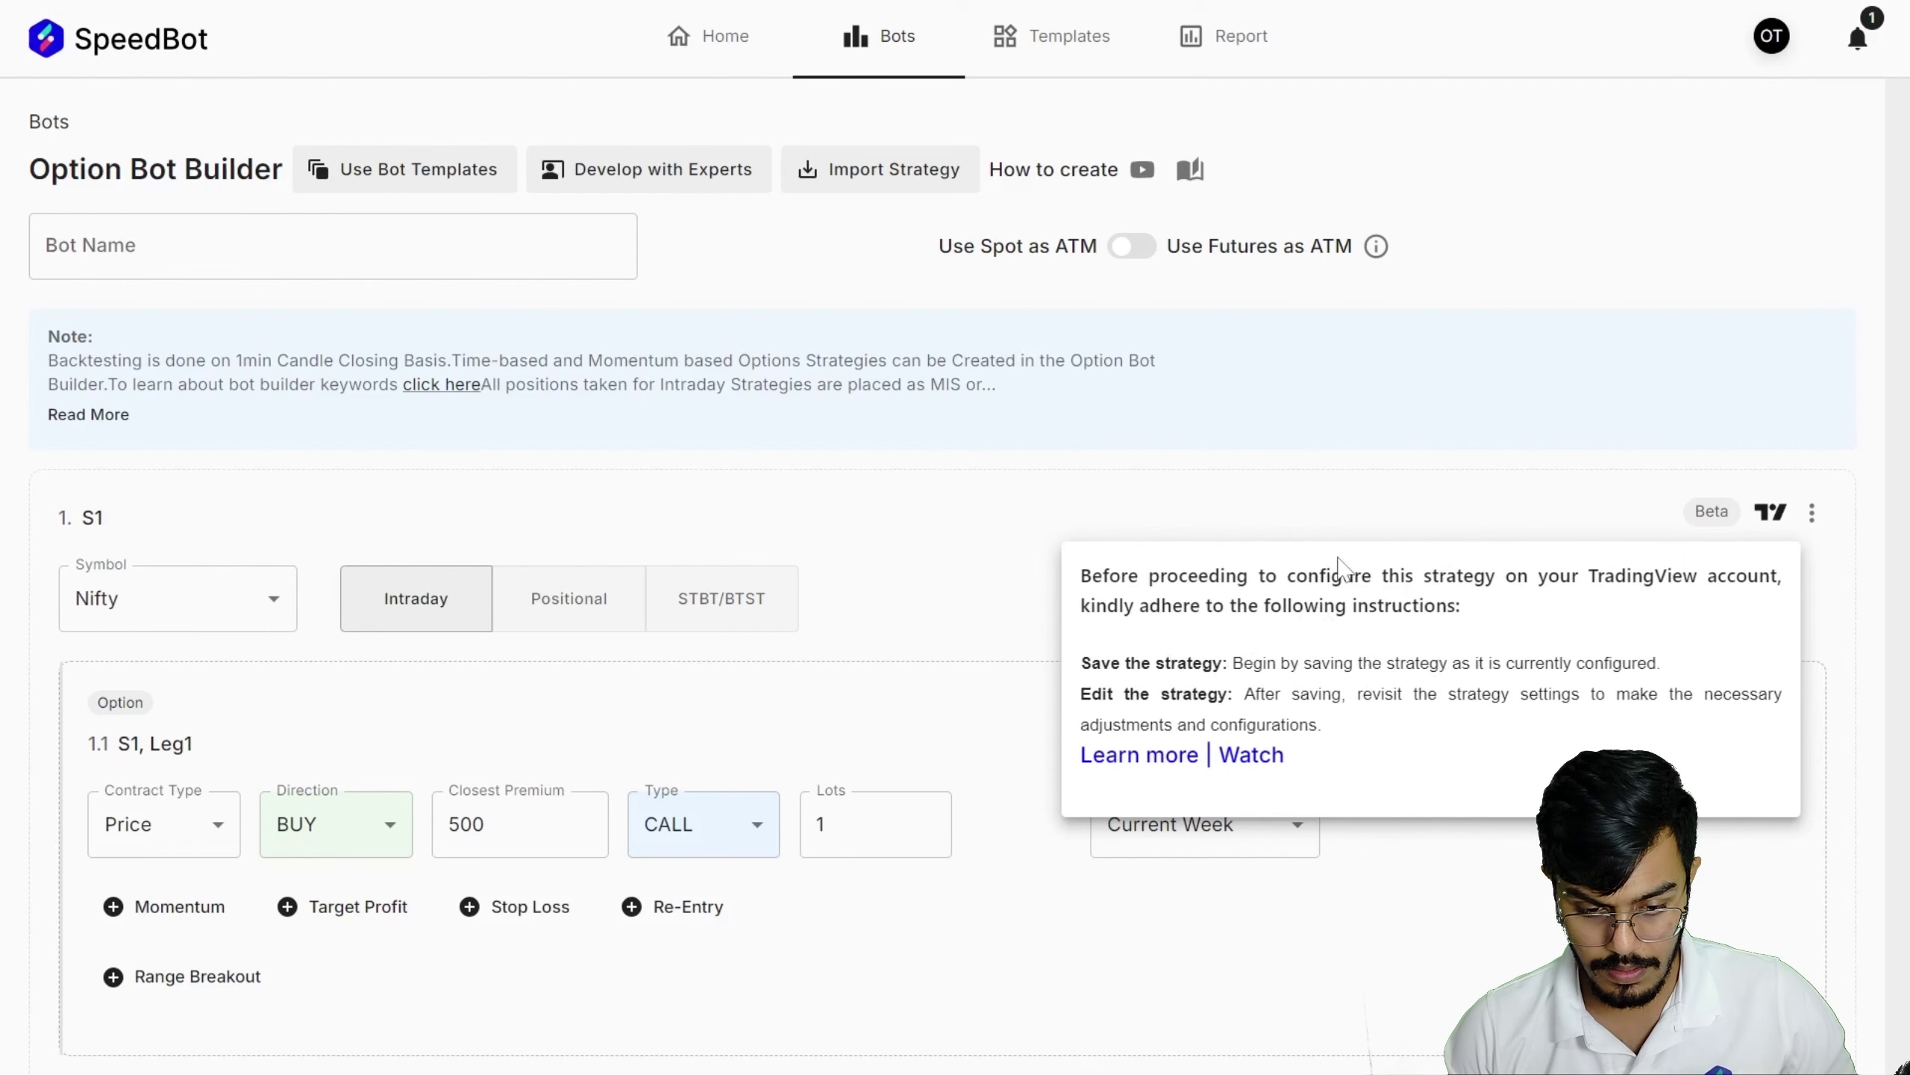
left_click(256, 265)
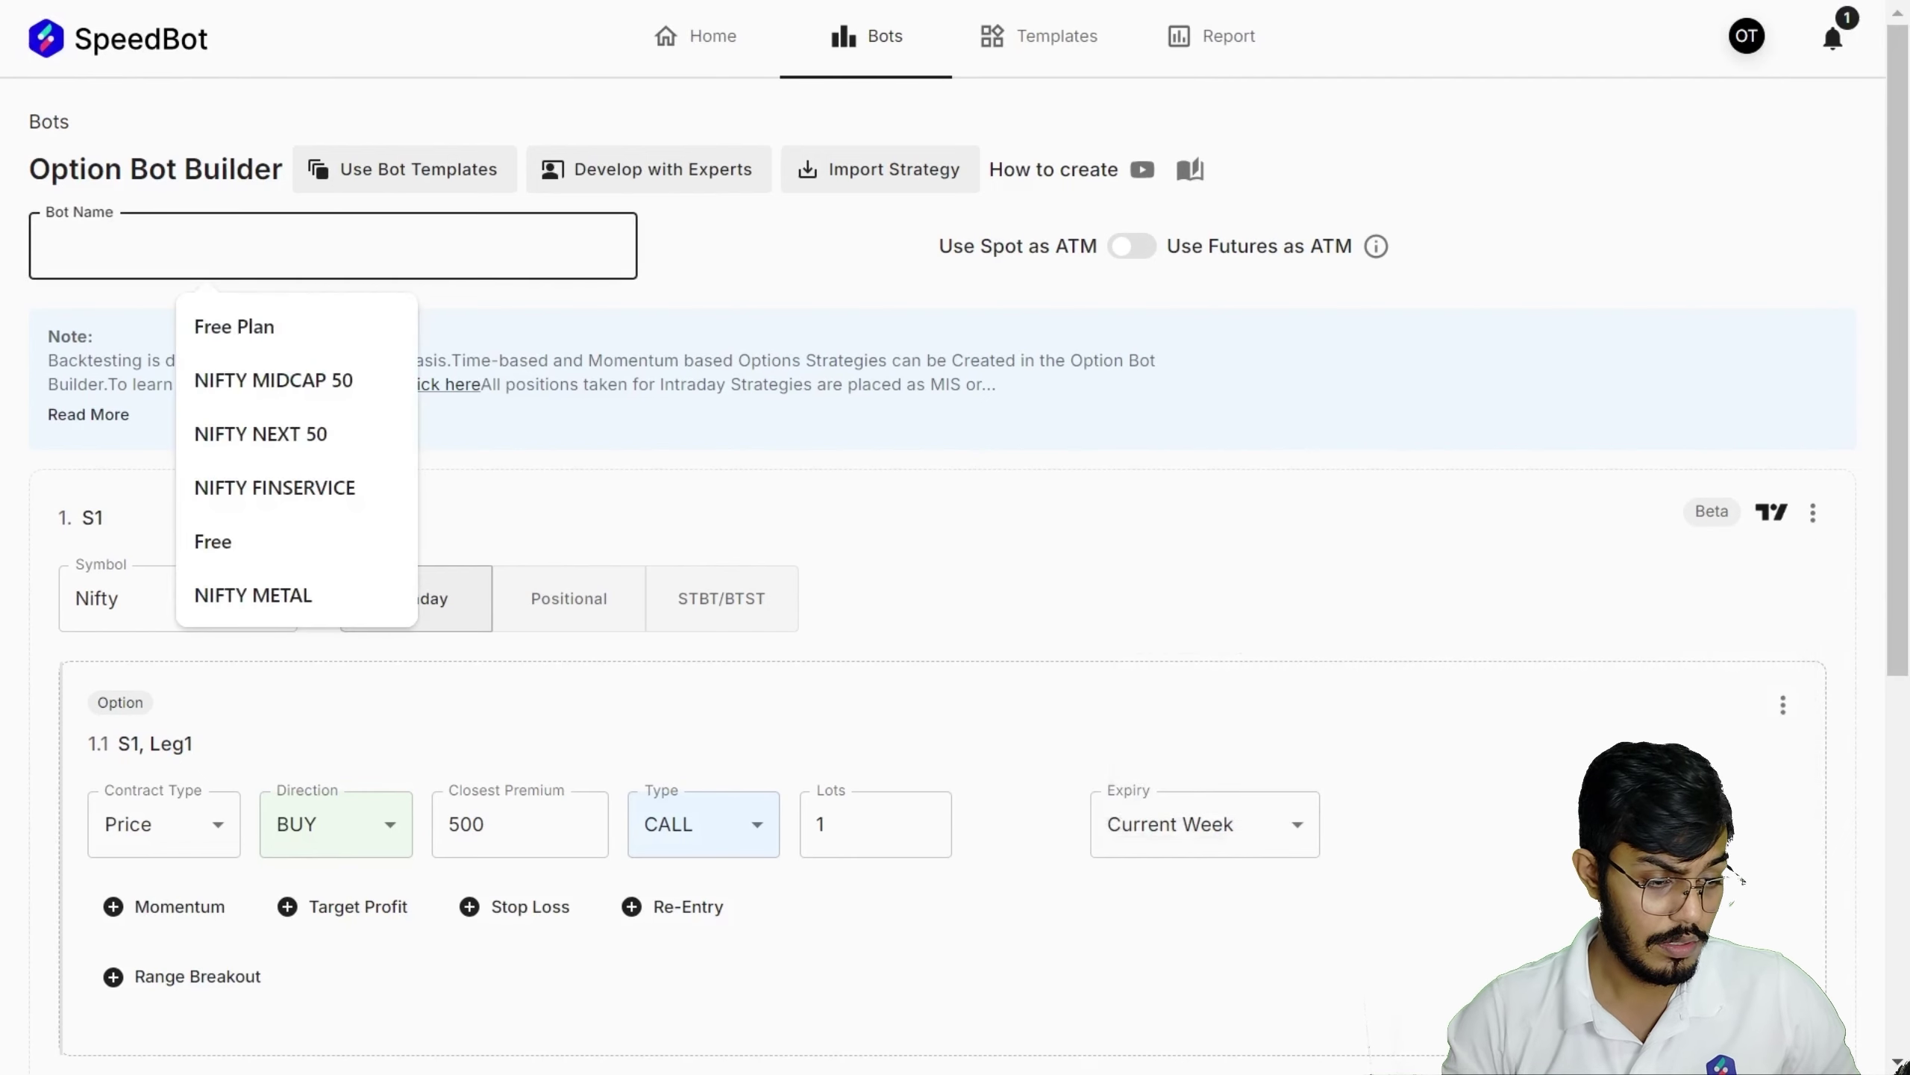
type("Trading")
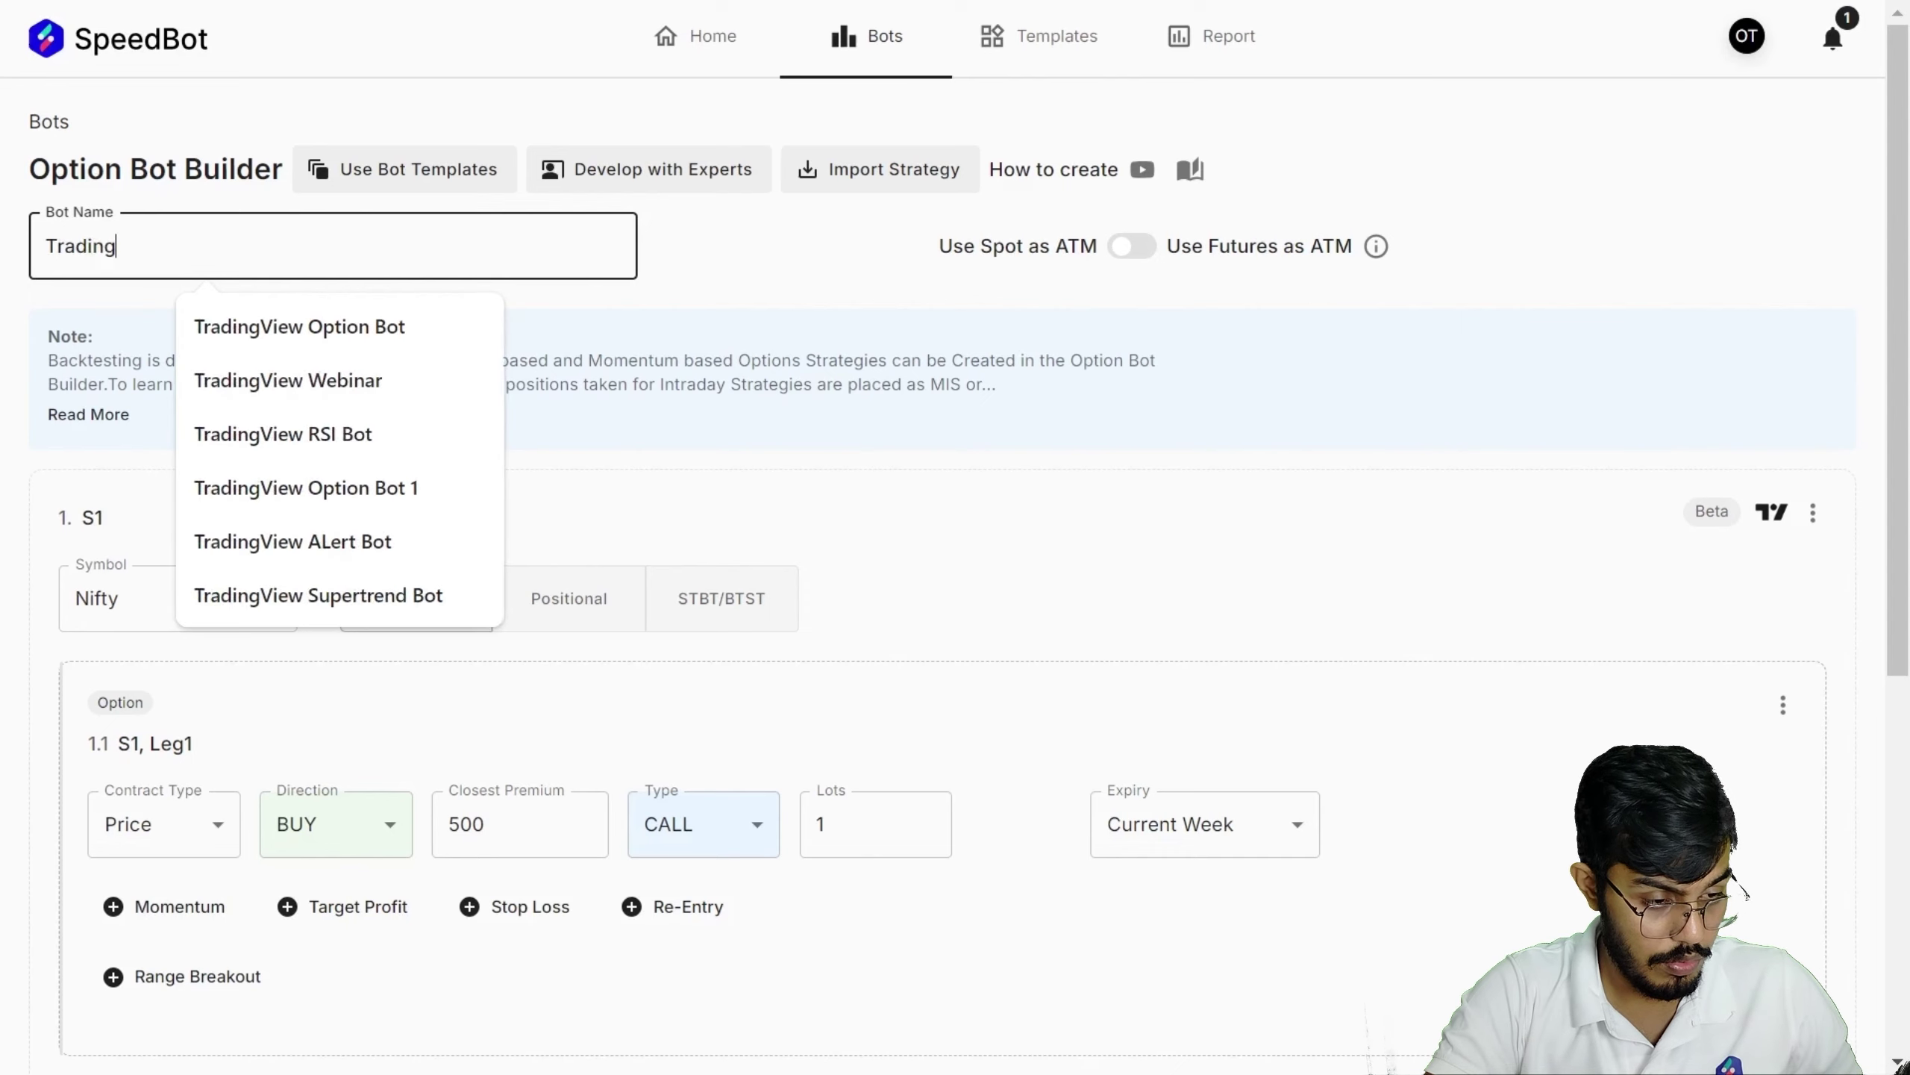
type("view ")
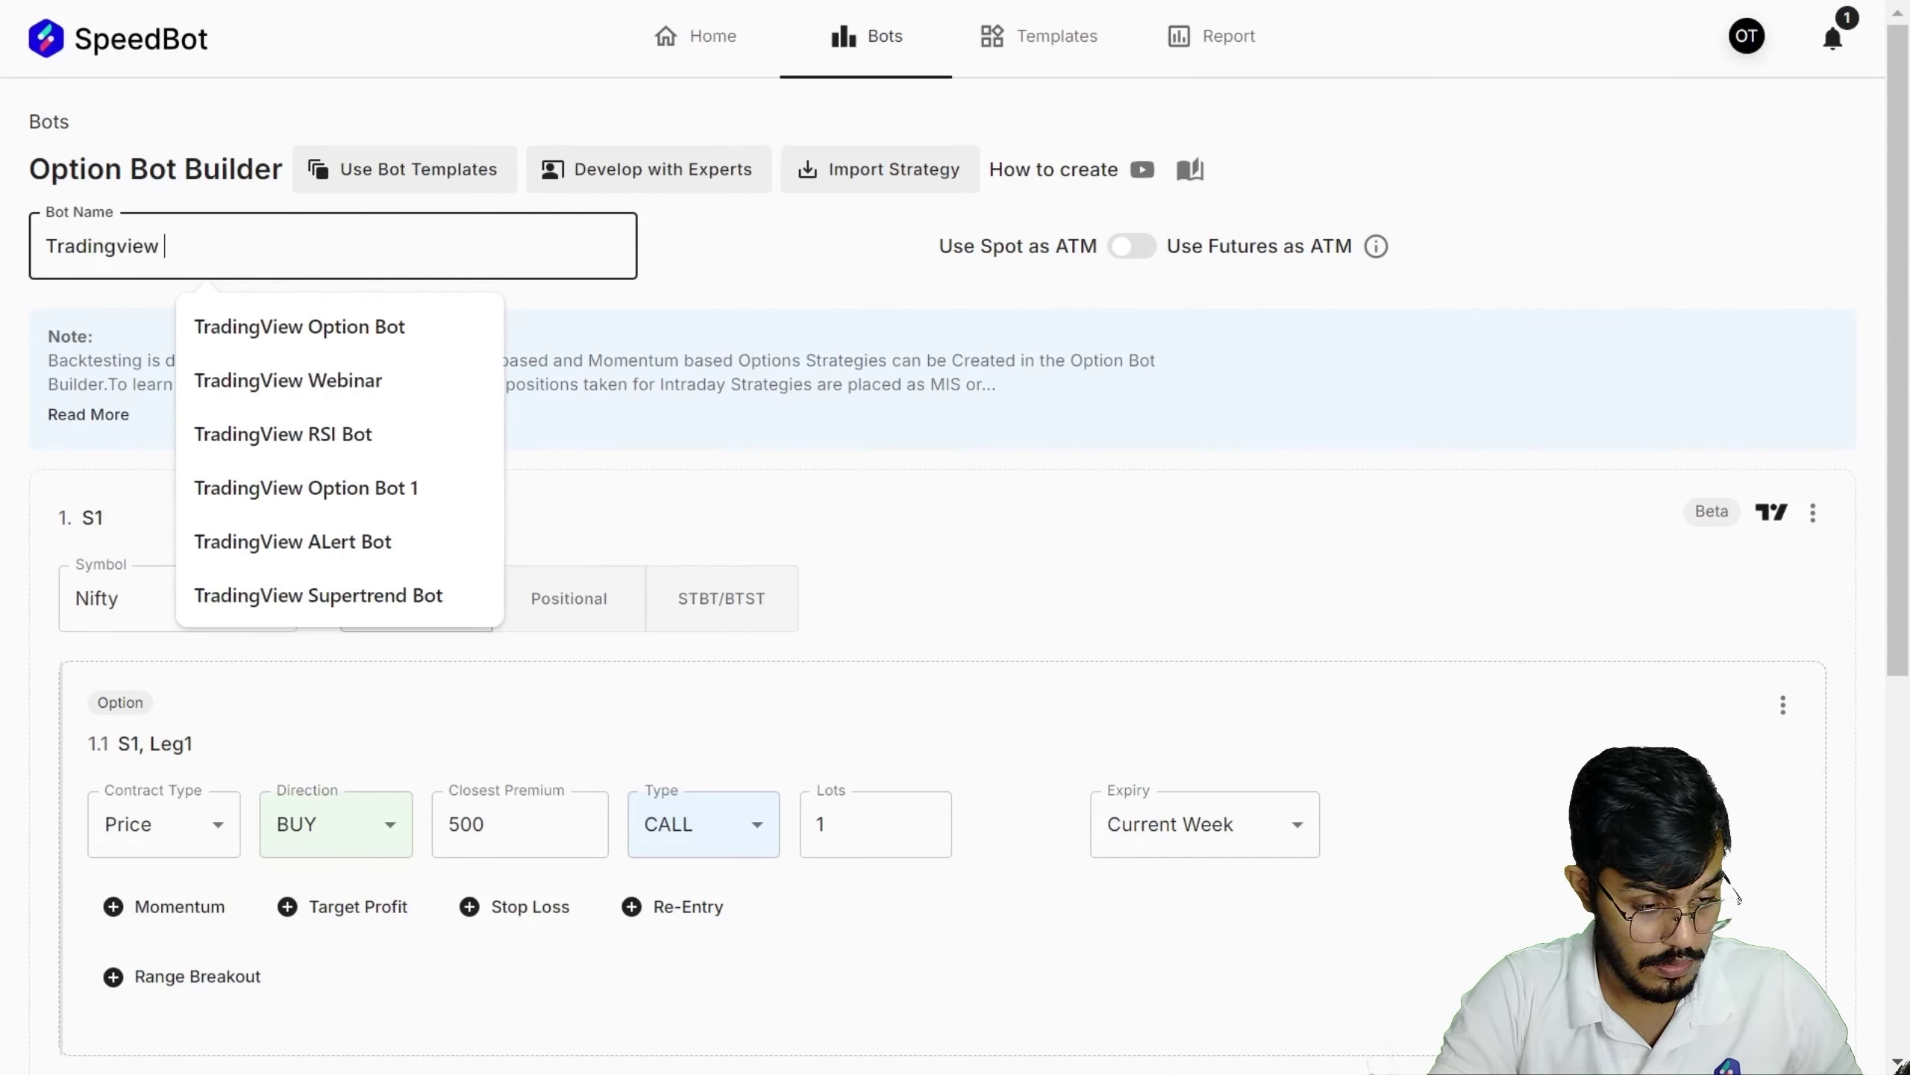
type("Sample ")
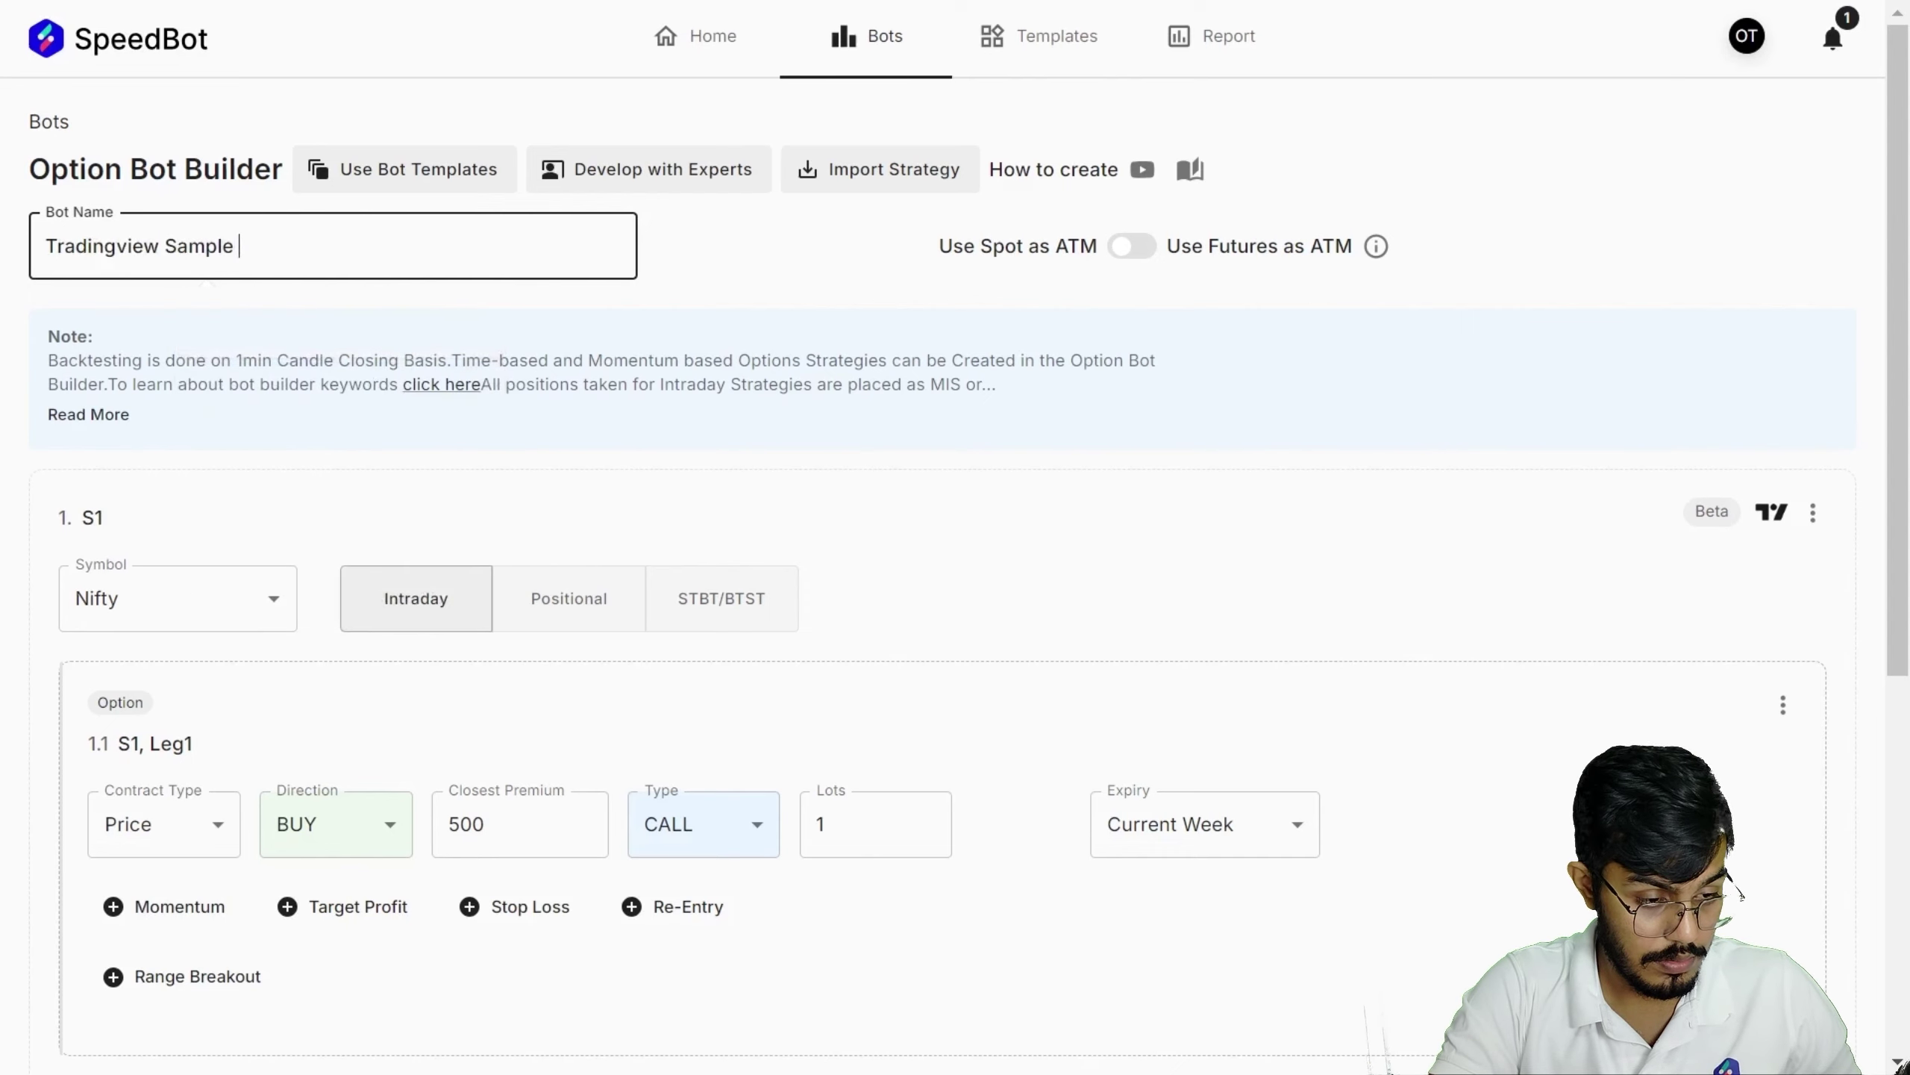
type("bot")
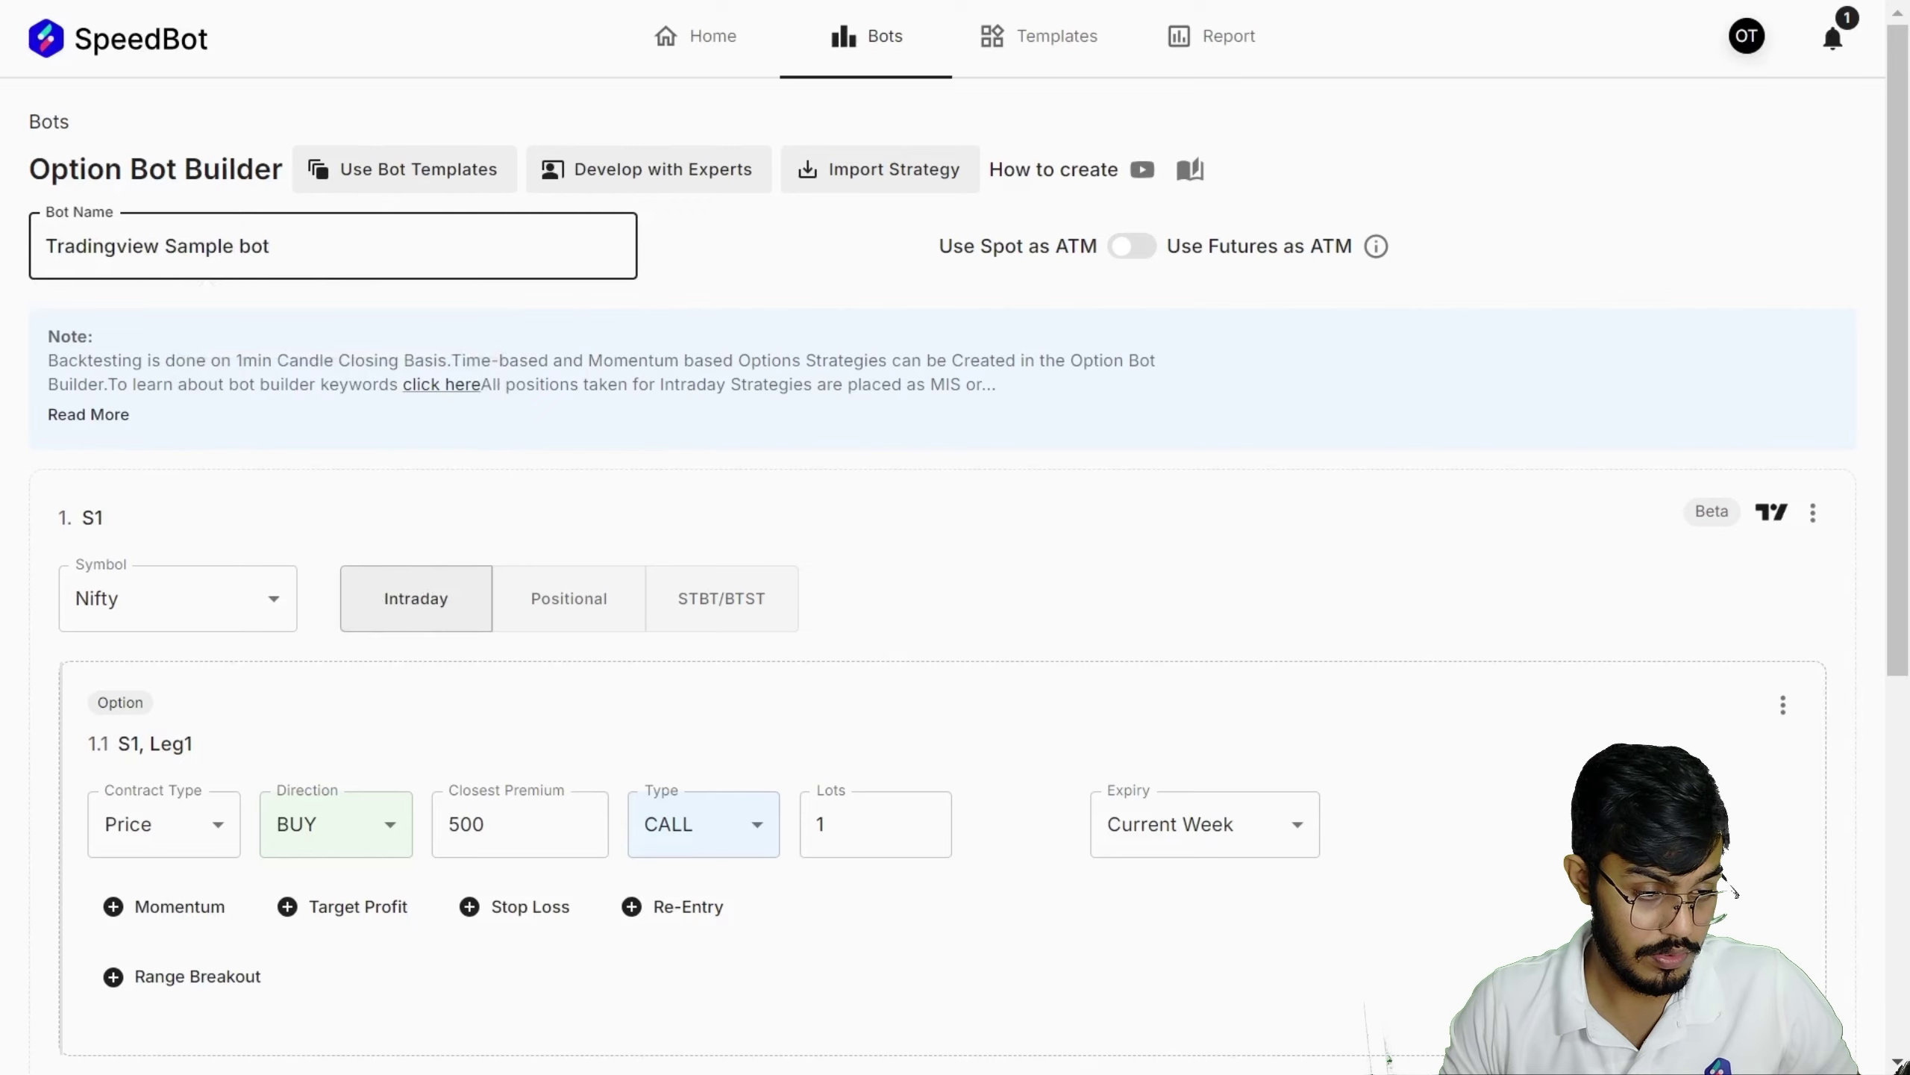
- Save the option bot with its default backtesting parameters and reopen its strategy for editing
scroll(1484, 823, "down", 8)
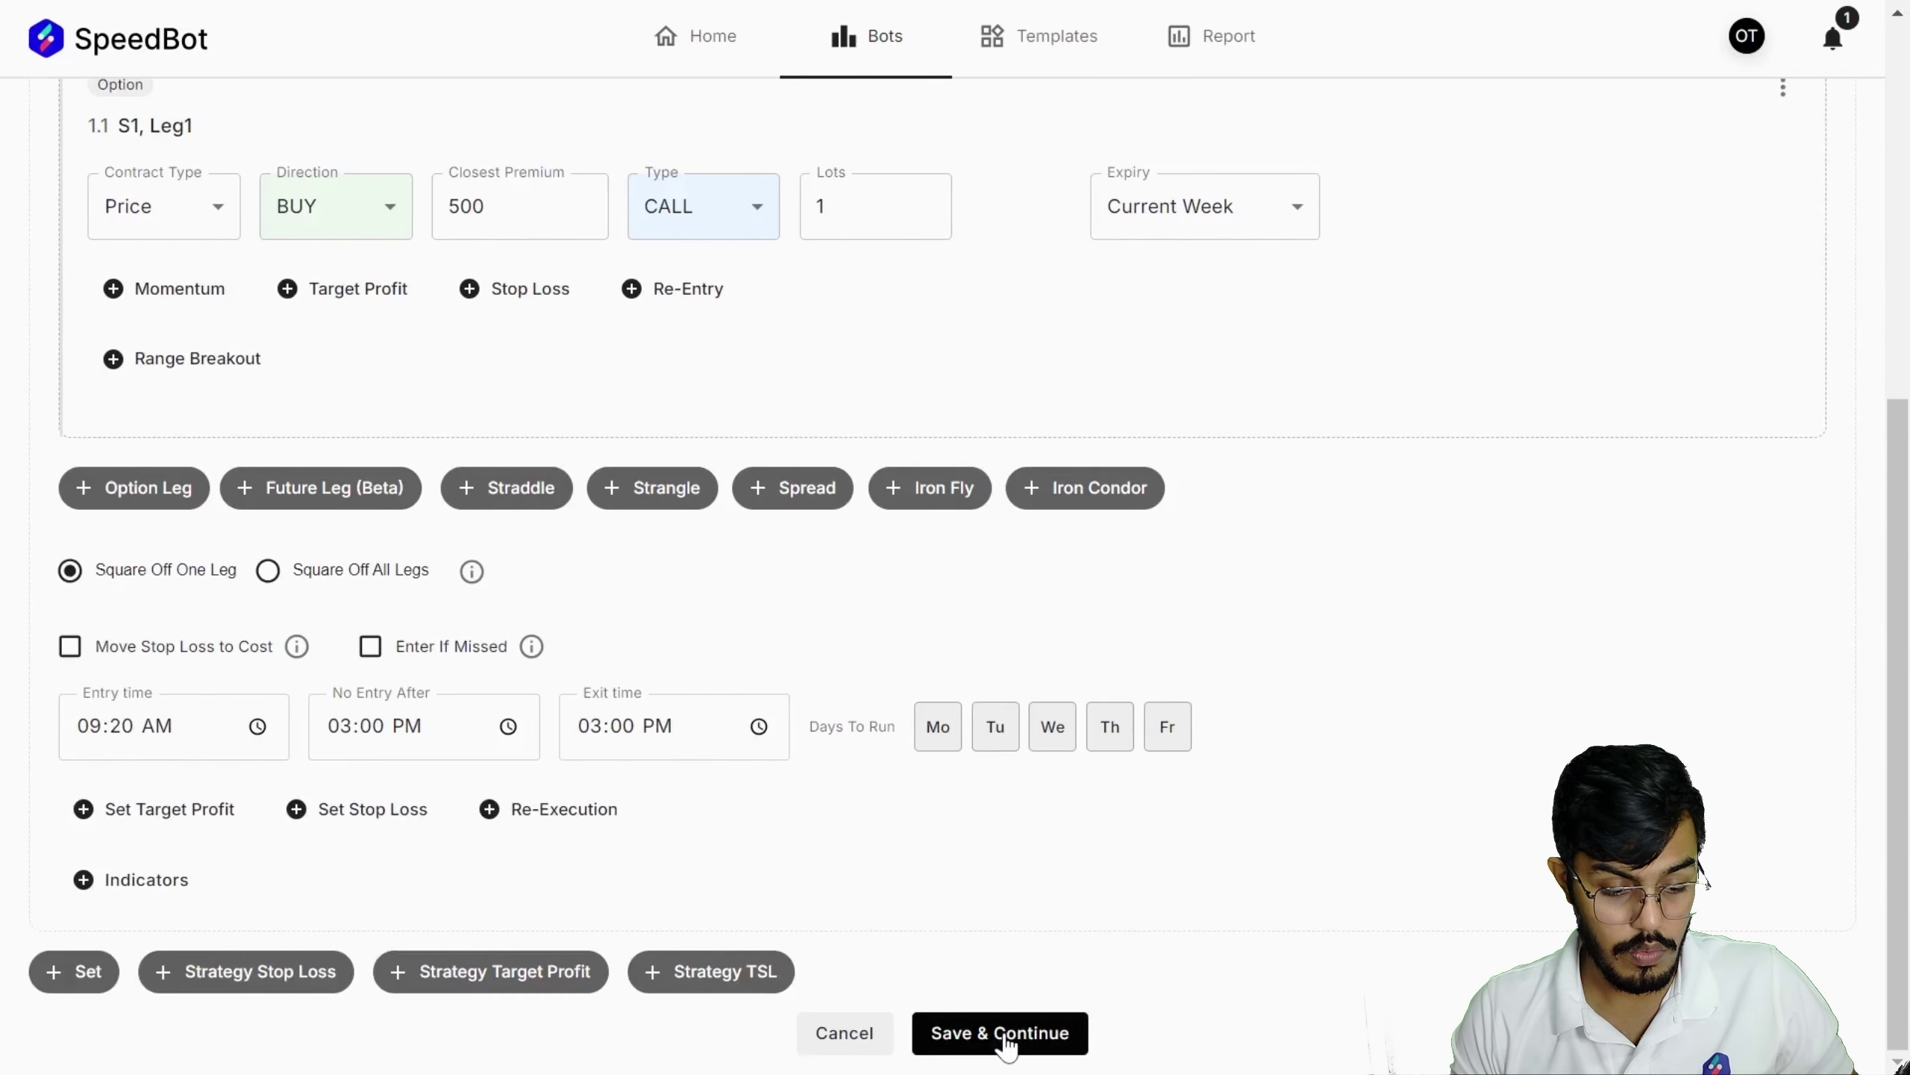
left_click(1008, 1045)
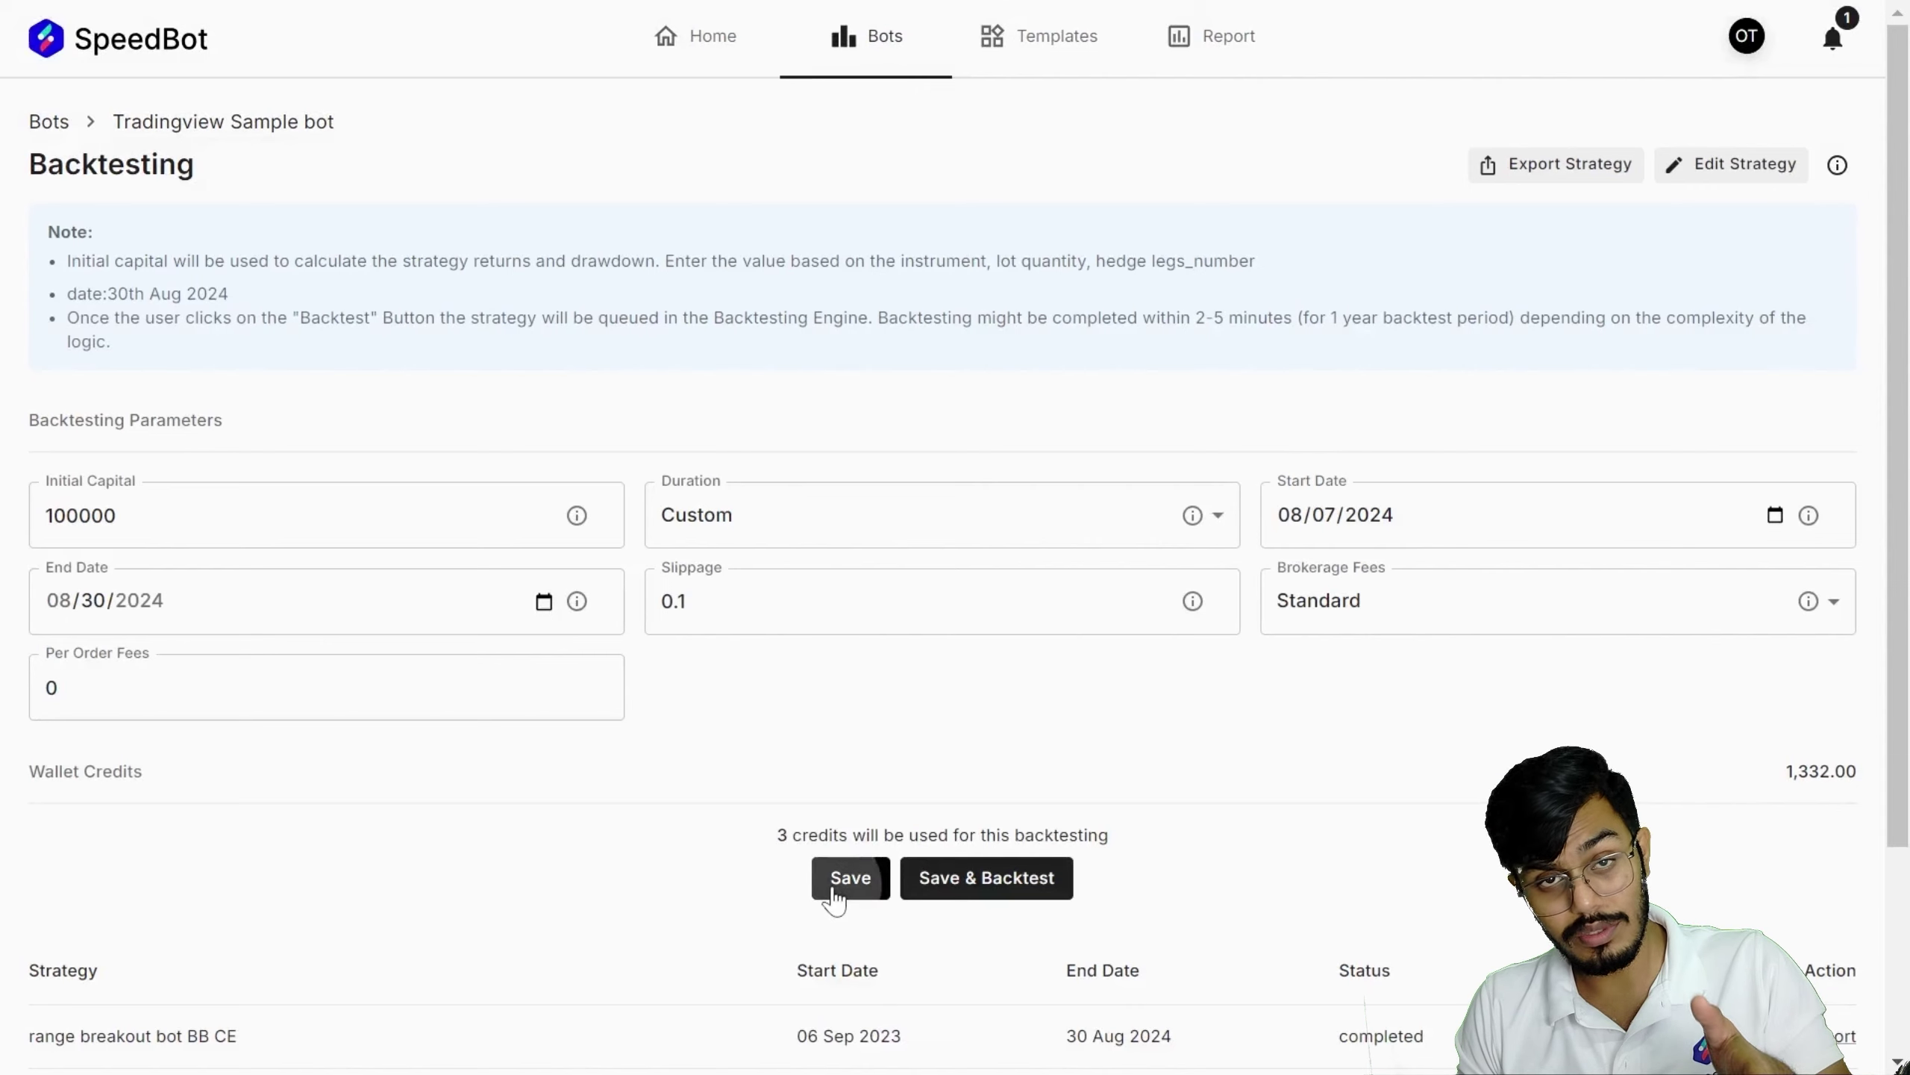
left_click(834, 897)
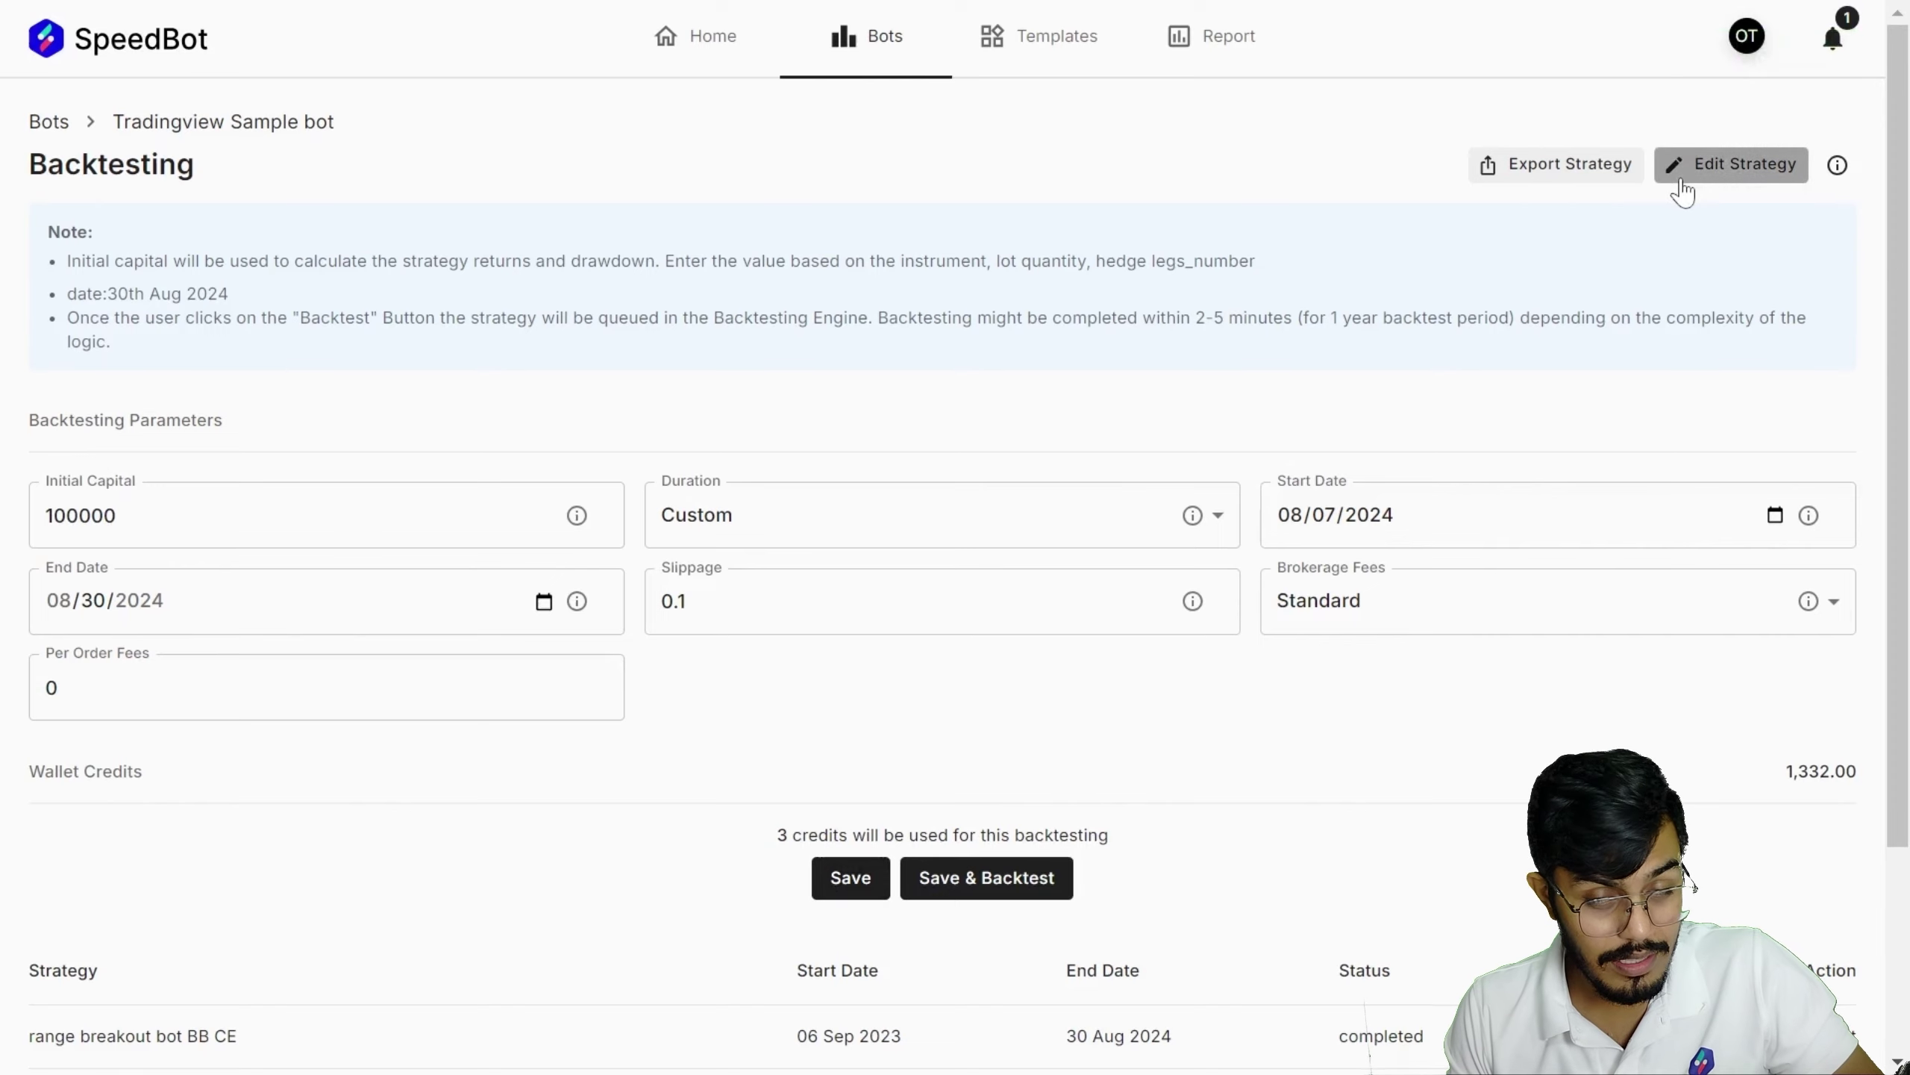
left_click(1739, 184)
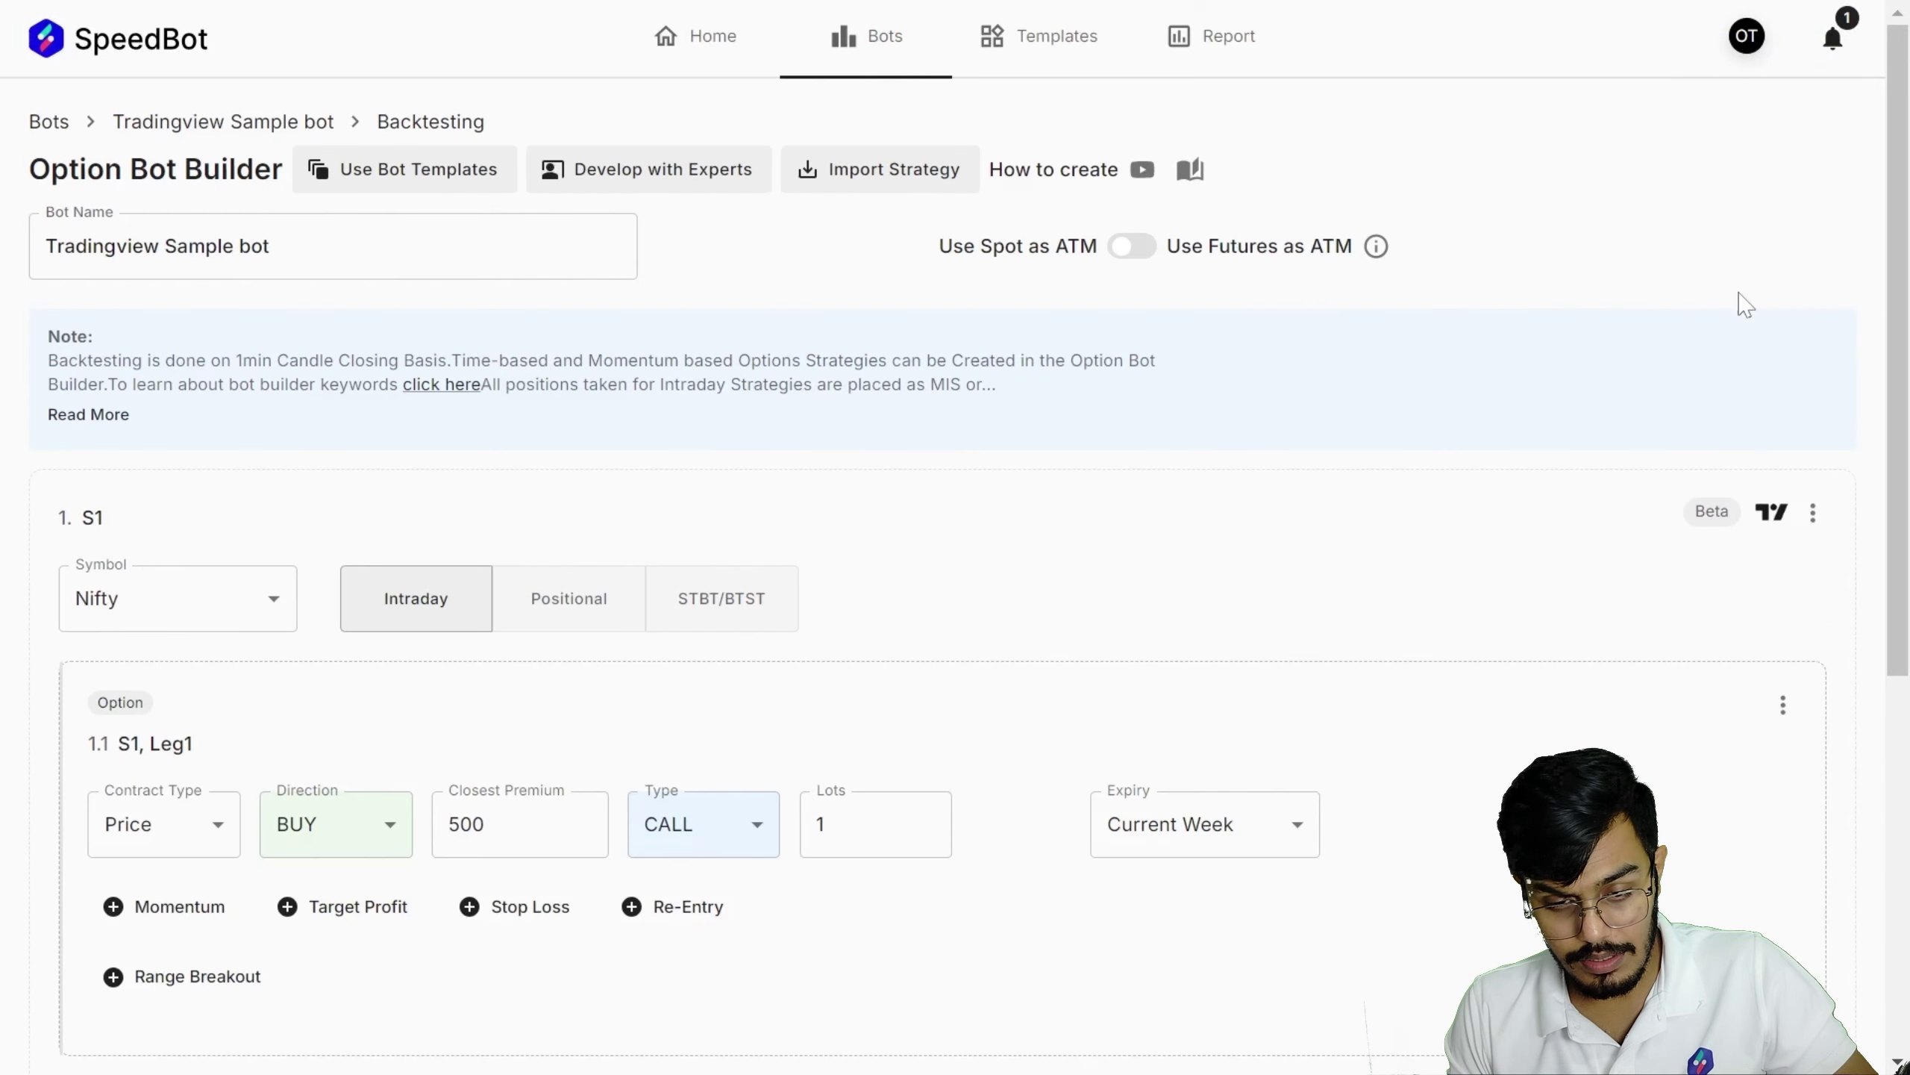
- Start an Indicator-type TradingView entry signal configuration for set S1 and copy its JSON alert message
left_click(1776, 523)
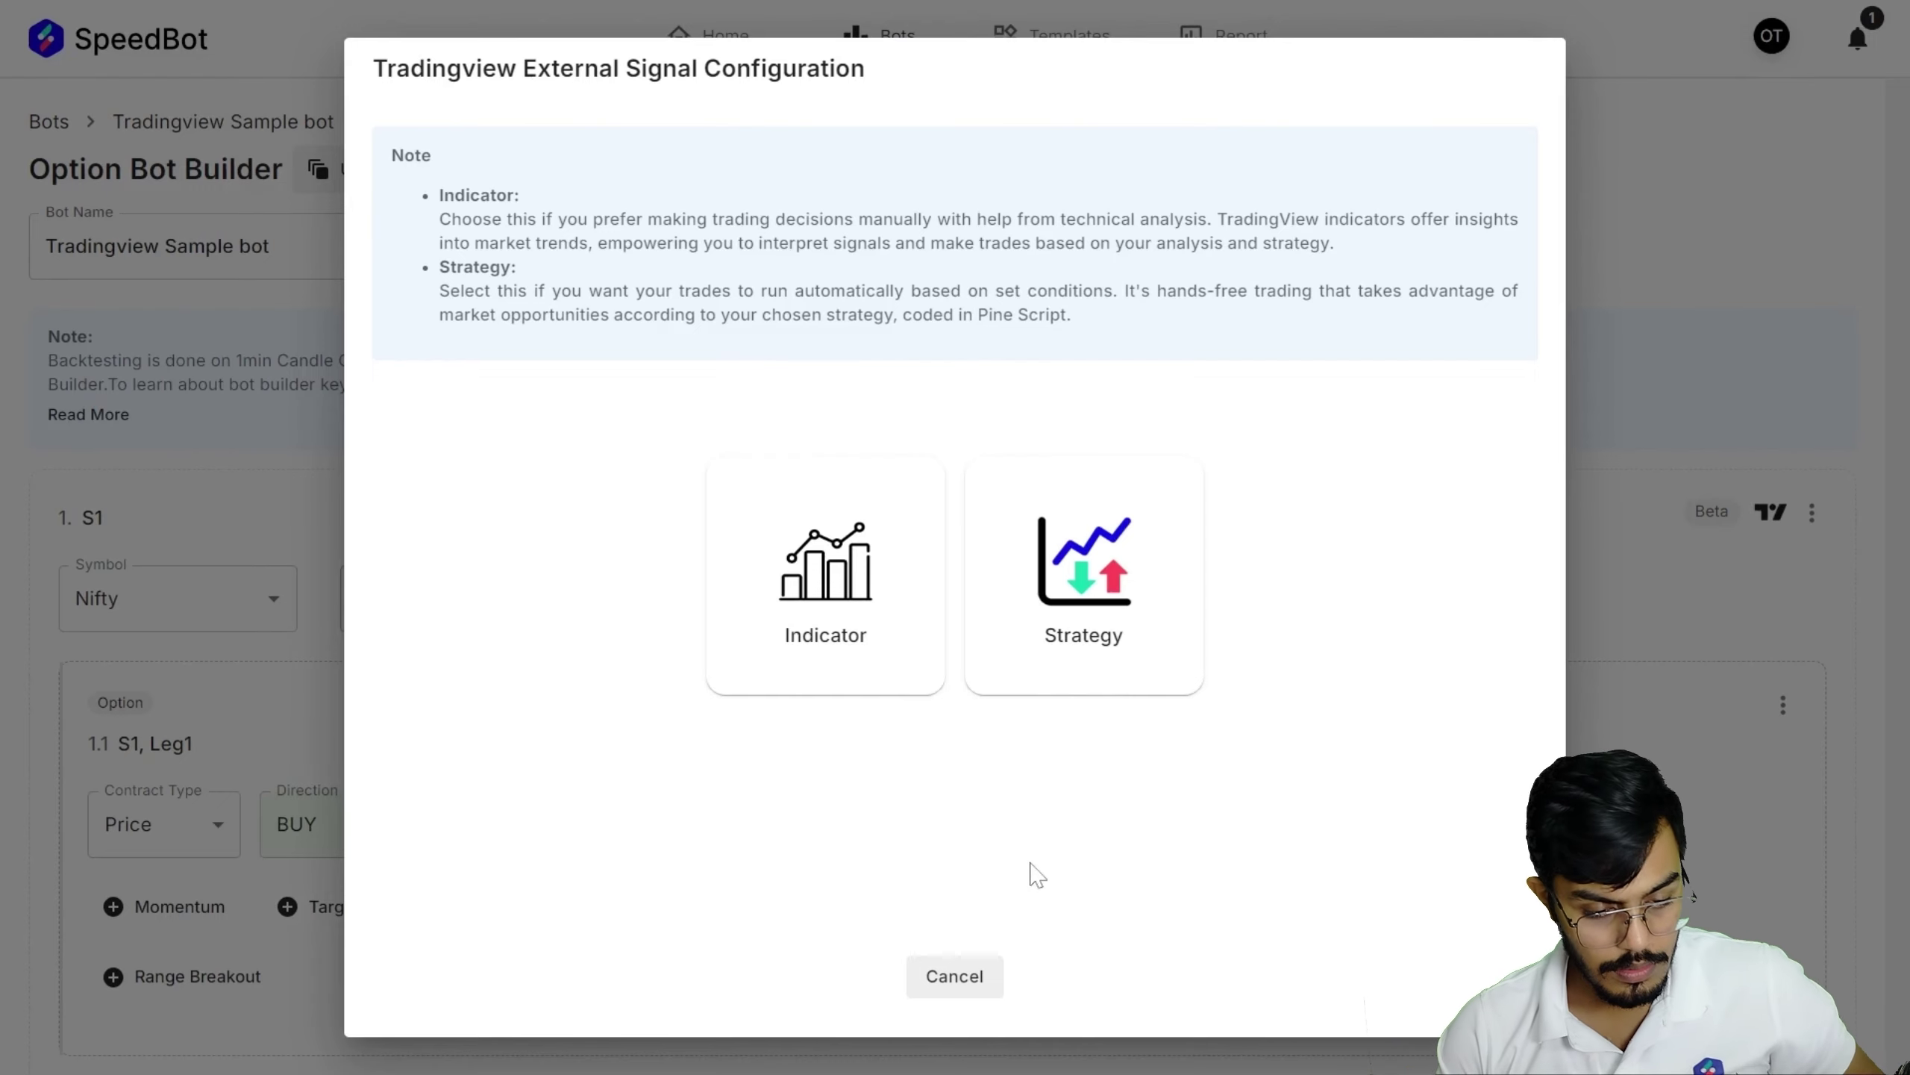
left_click(815, 615)
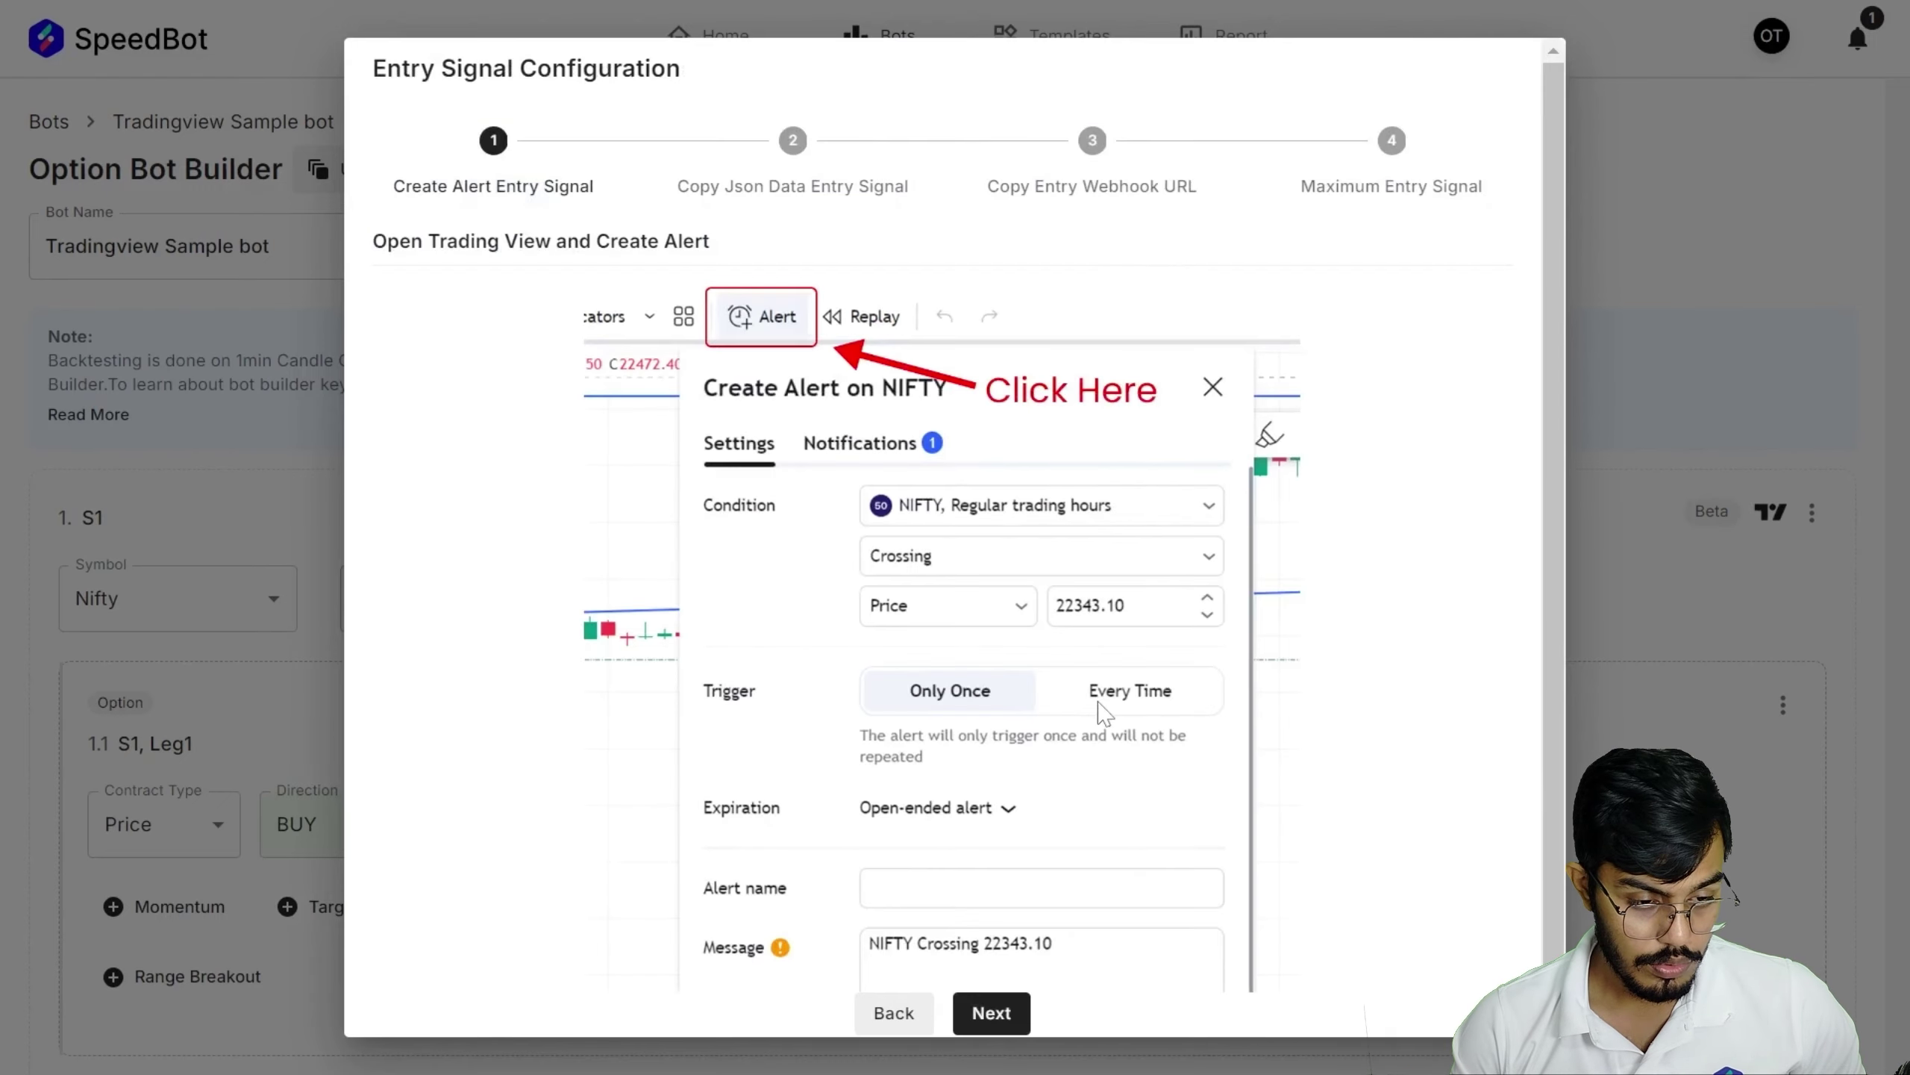
scroll(998, 450, "down", 1)
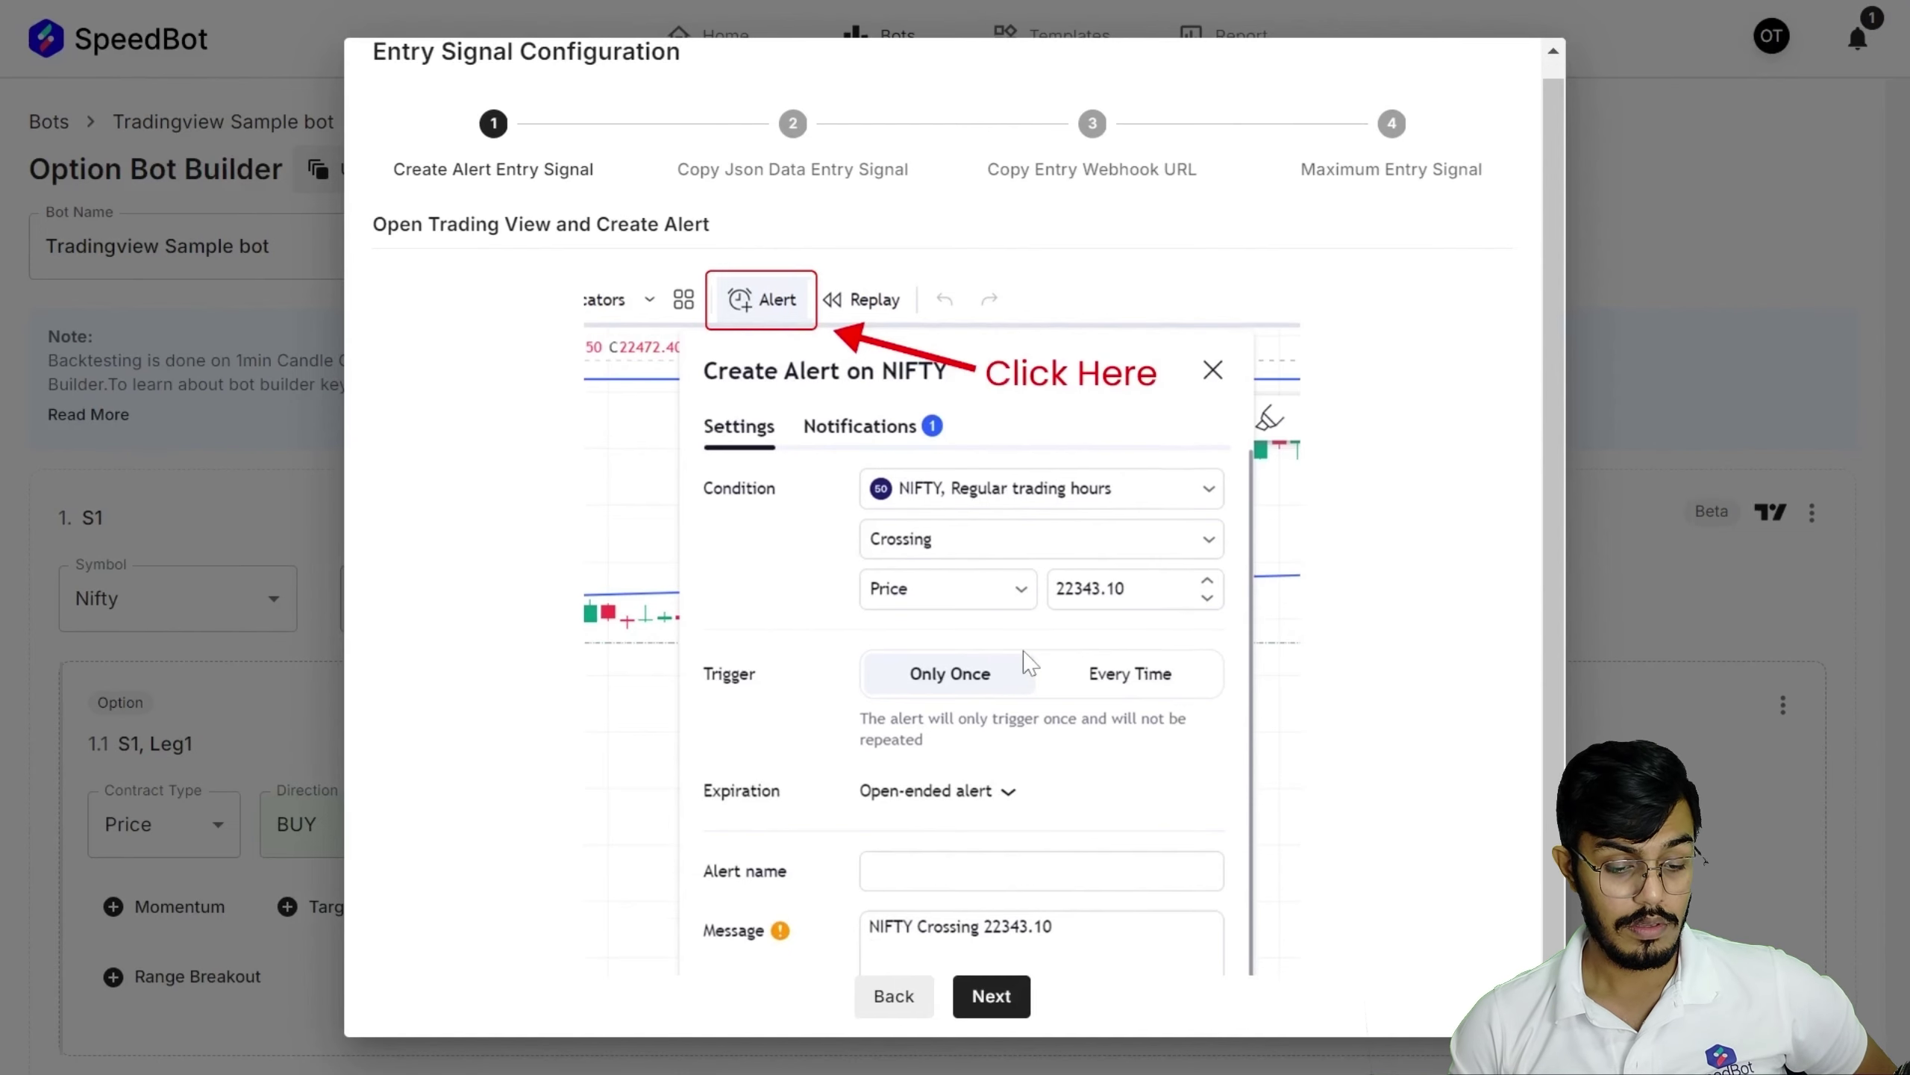
left_click(1005, 995)
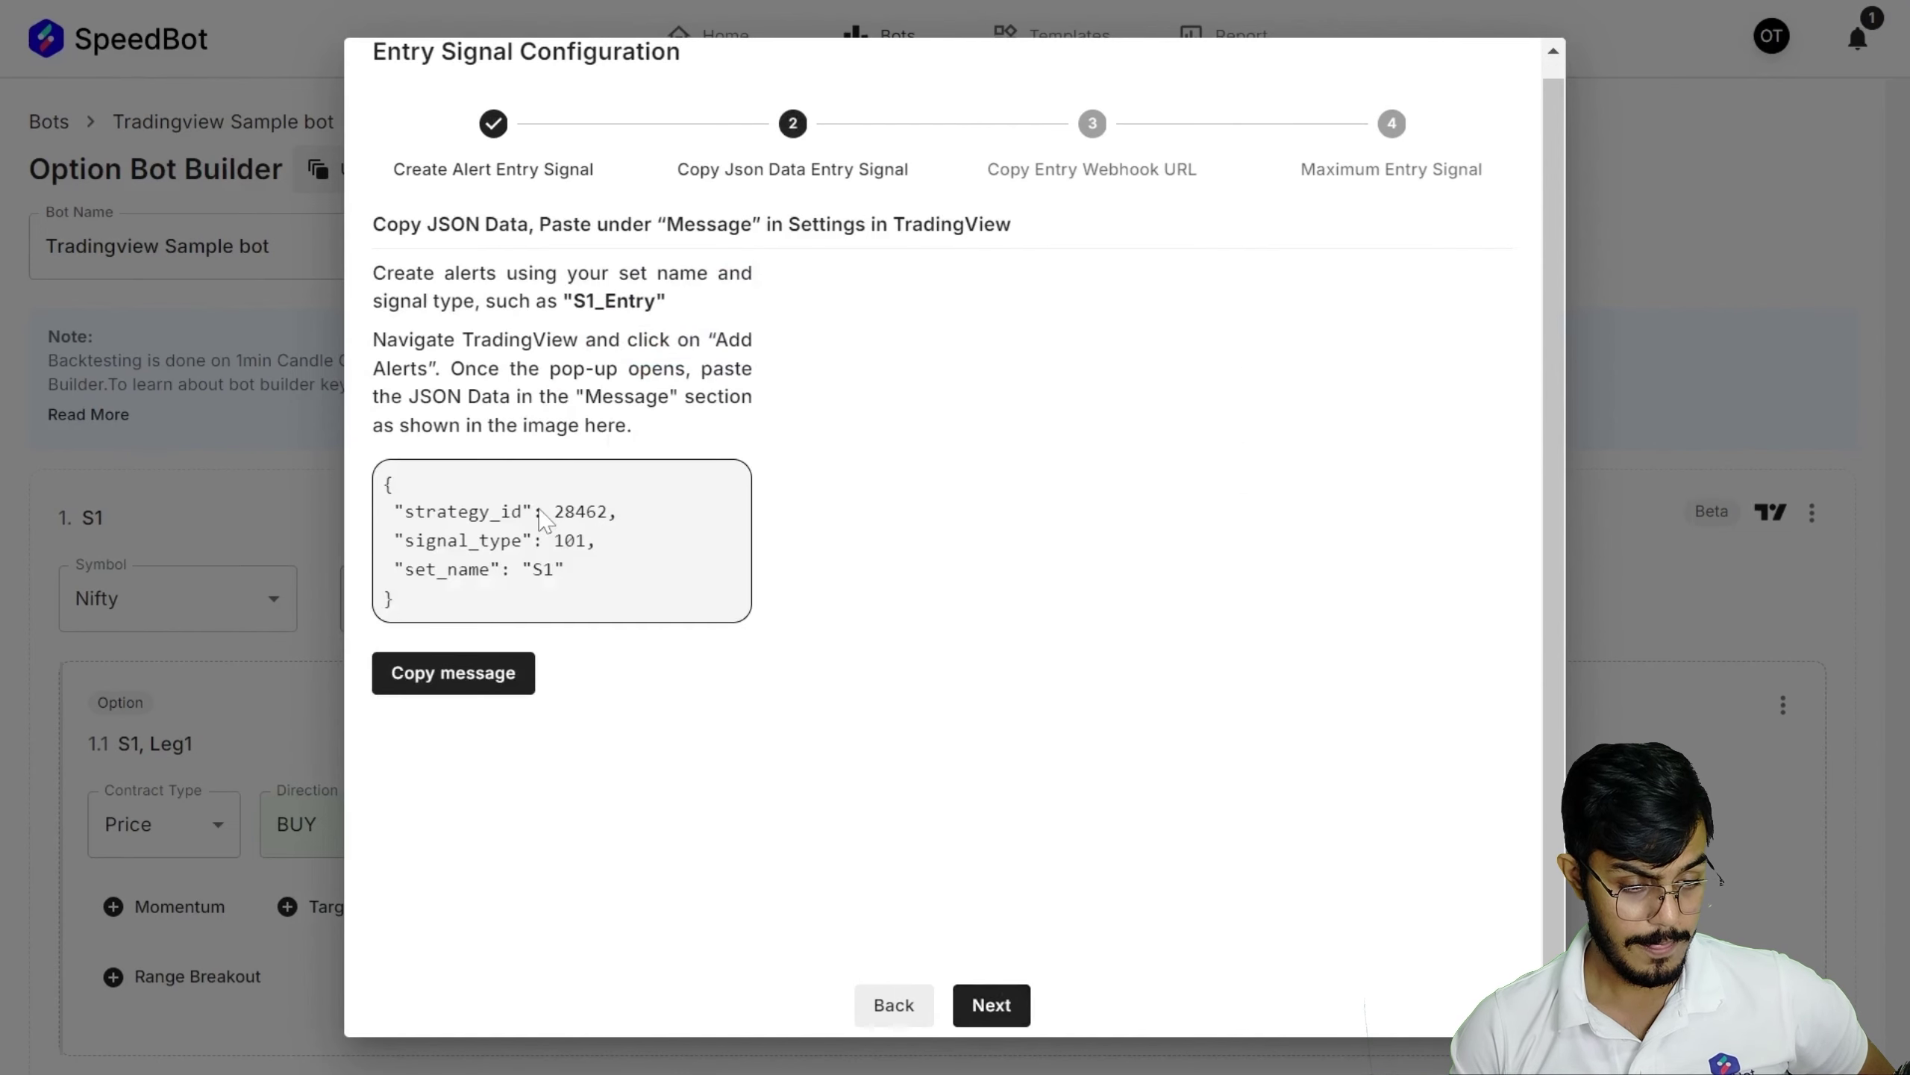
left_click(477, 701)
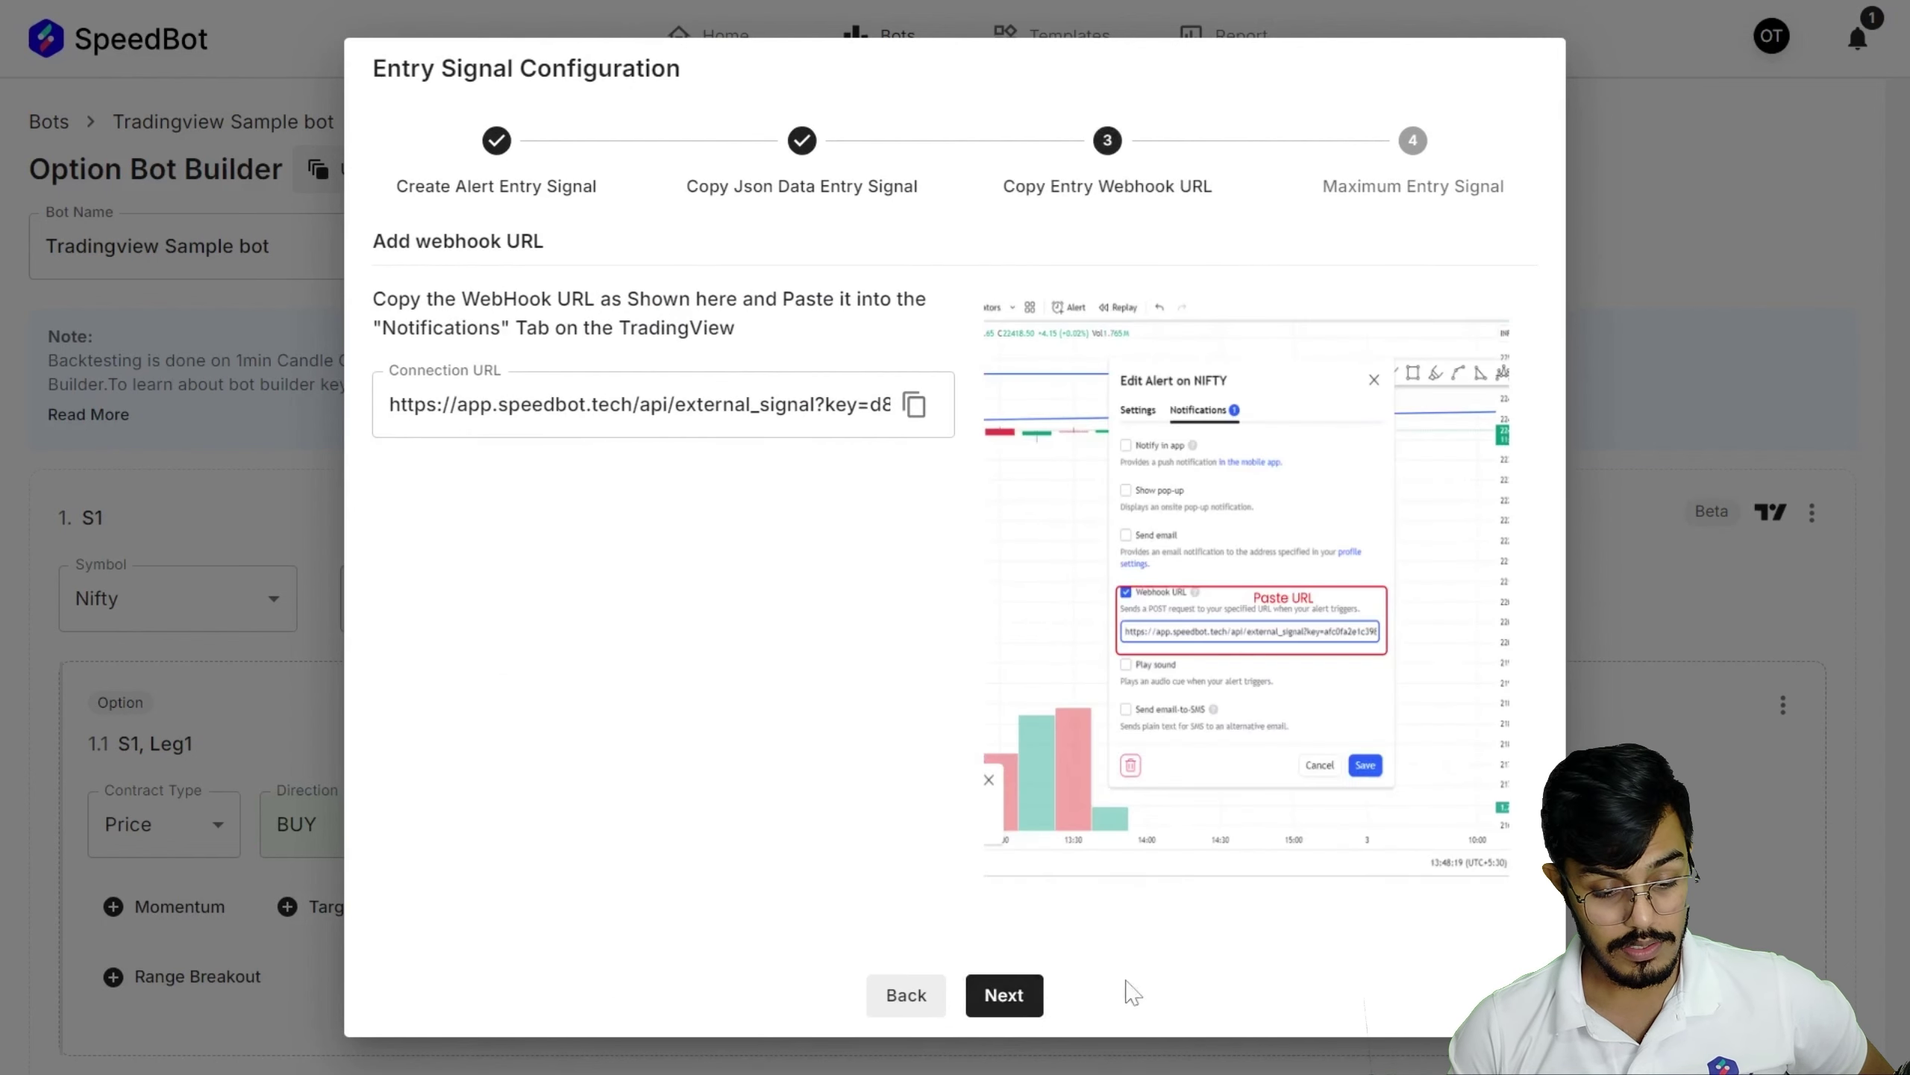
- Continue past the entry webhook URL and save the entry signal configuration with maximum signal entries of 1 and no exit signal
left_click(1005, 995)
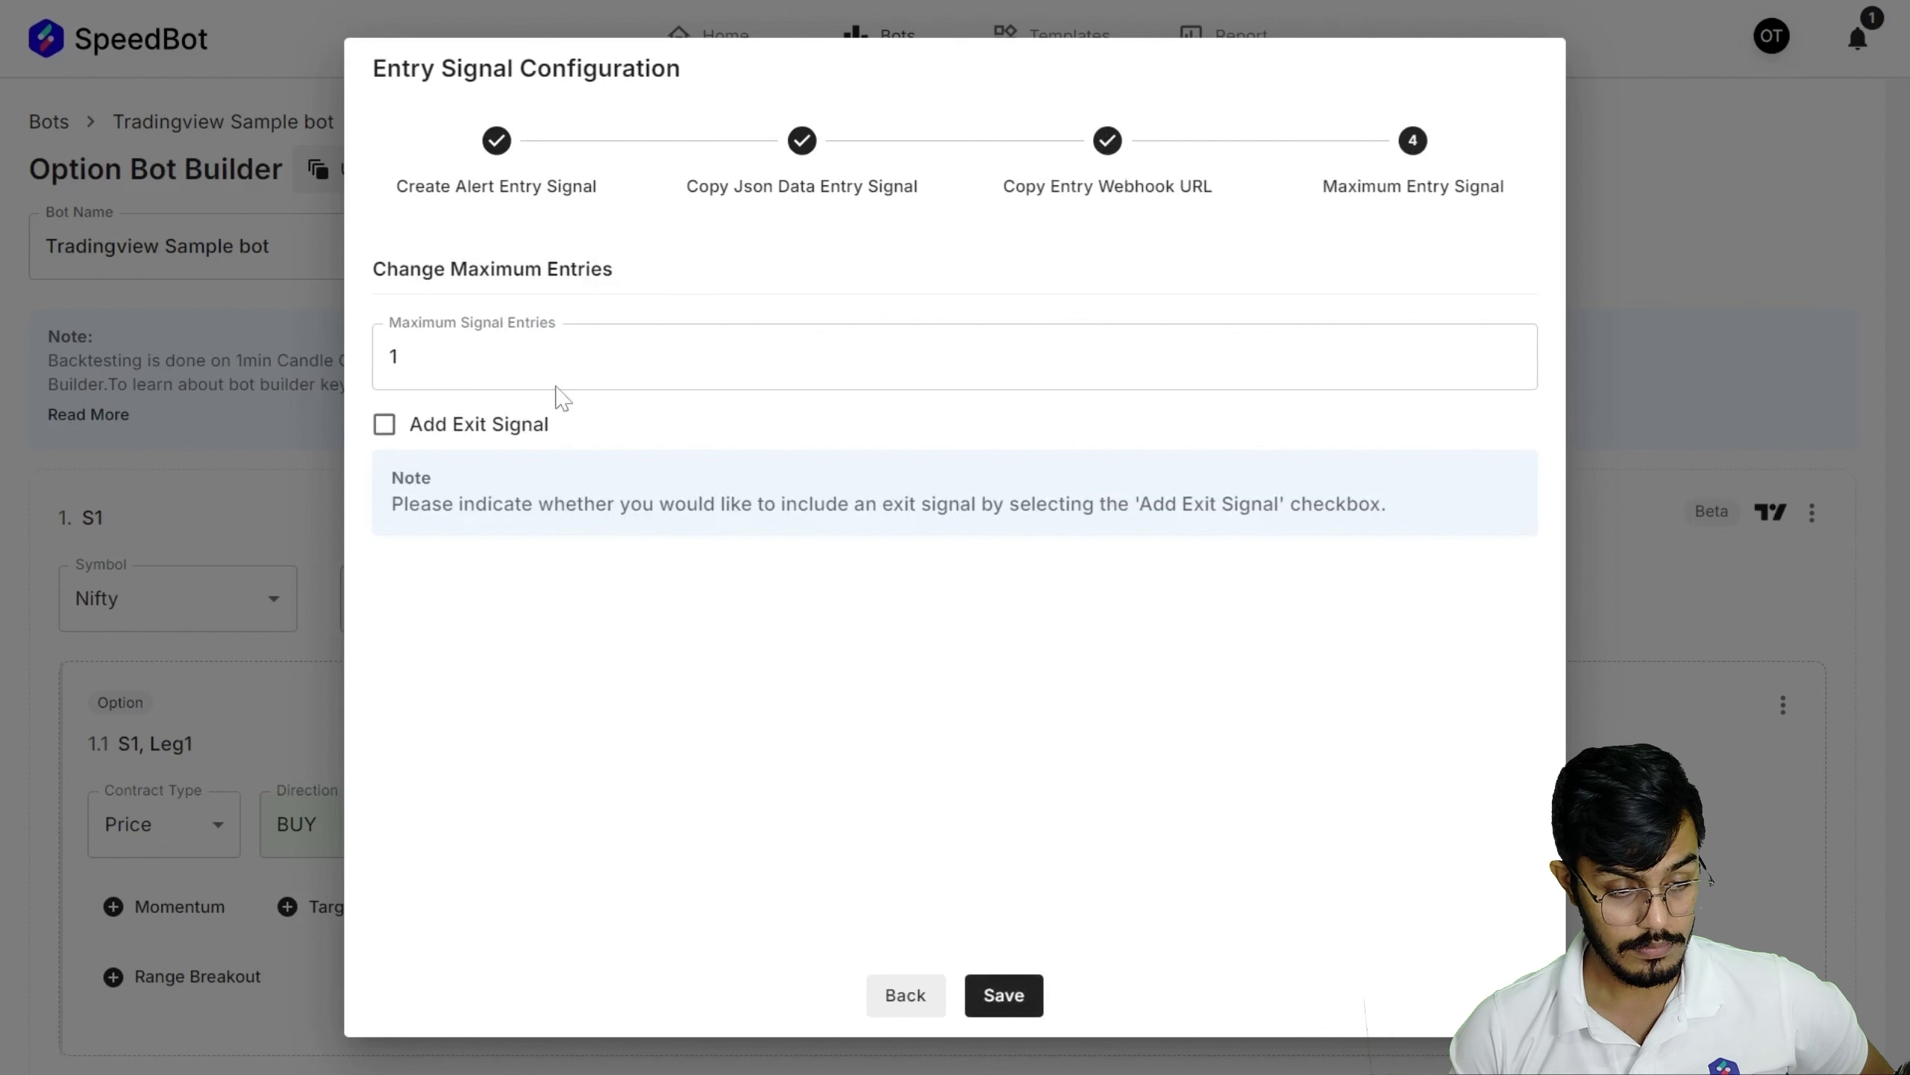
left_click(1032, 1000)
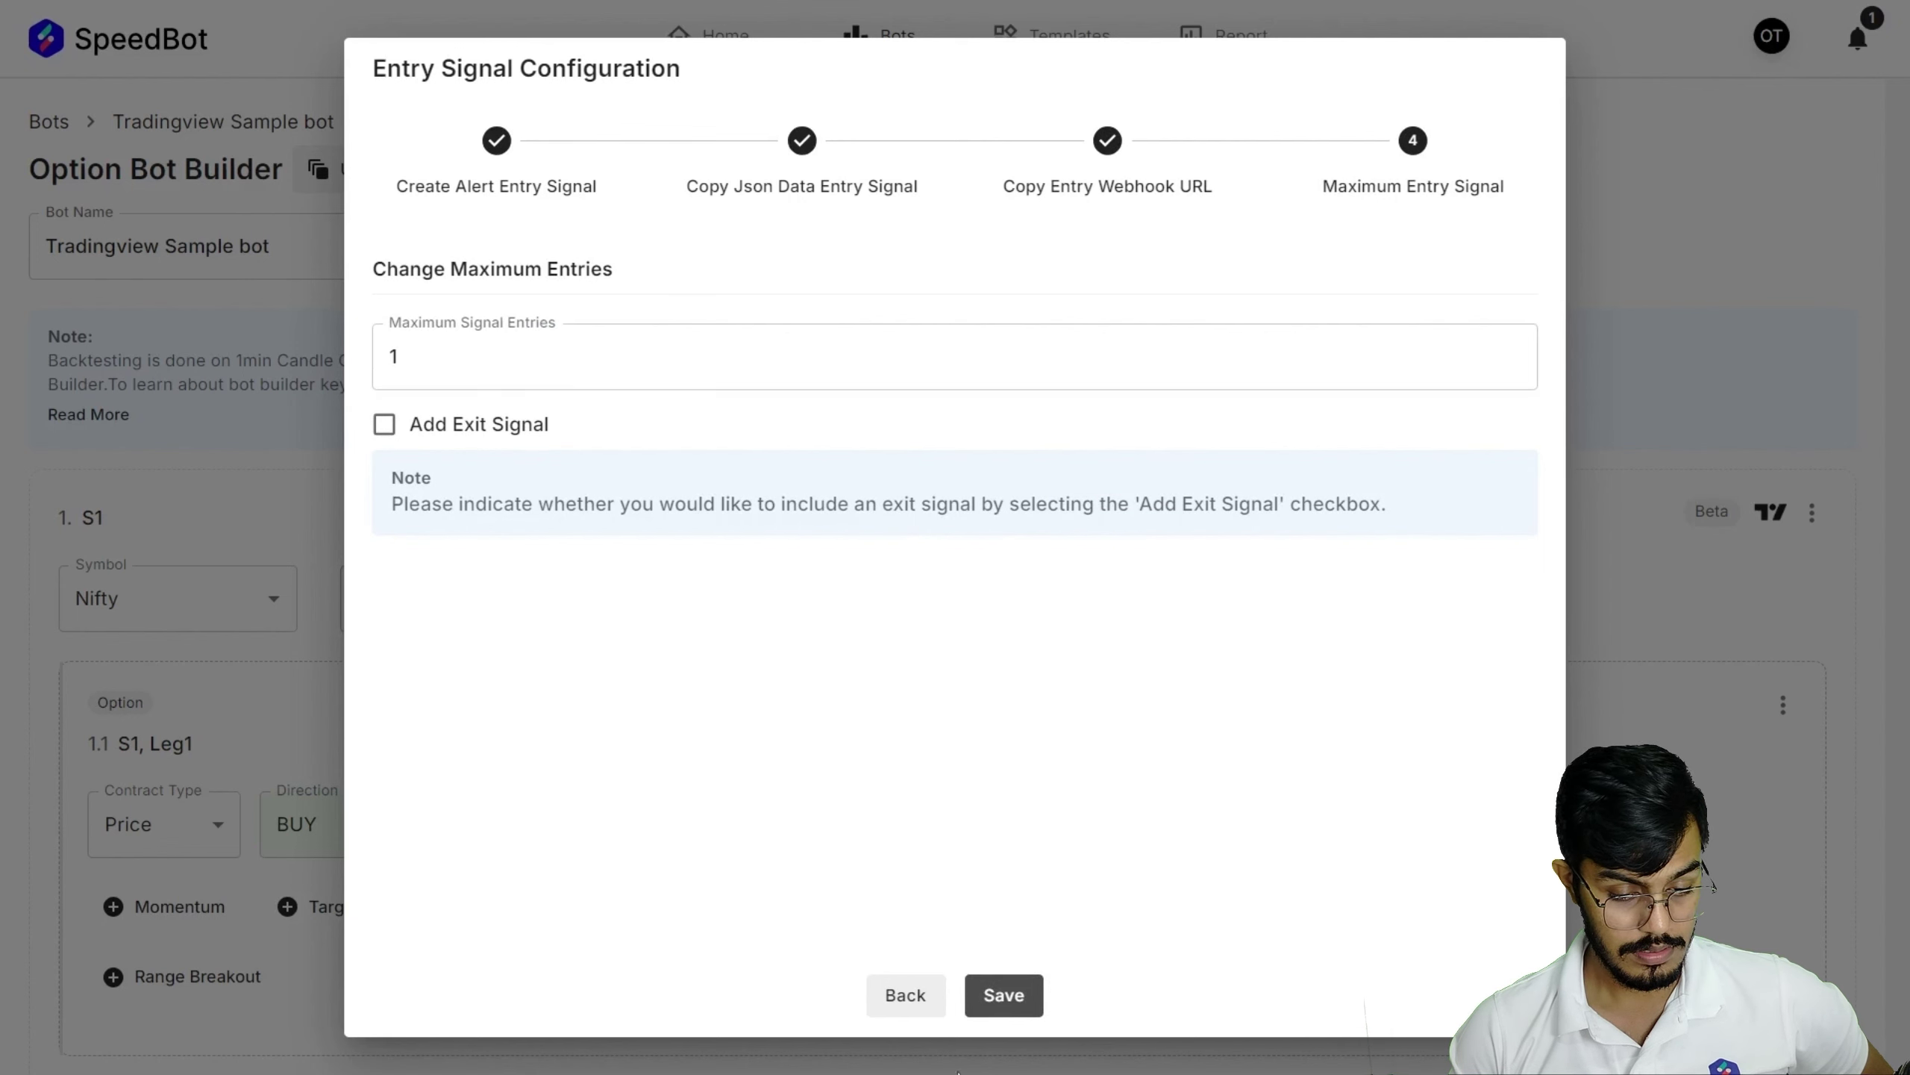
left_click(1030, 1005)
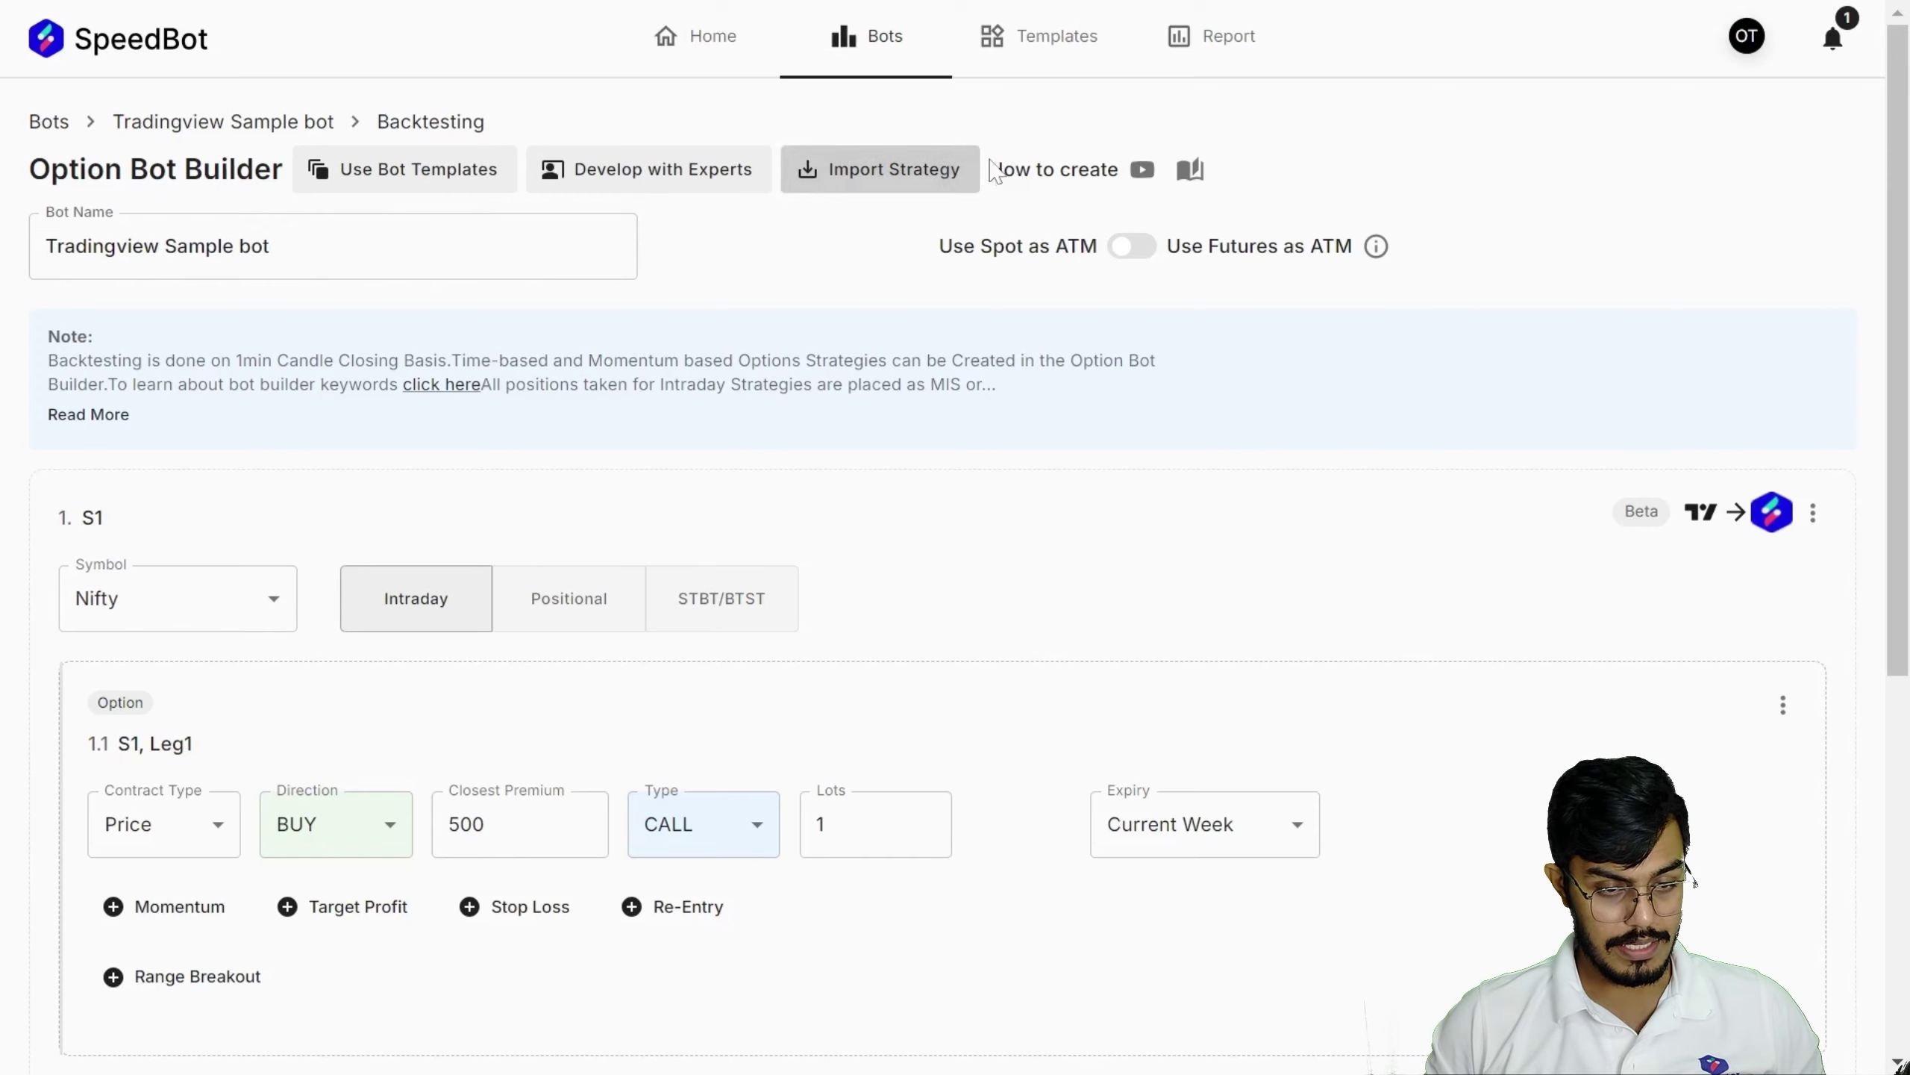
- Start a new equity bot named "Equity Bot sample" with a 15 Min interval
left_click(891, 57)
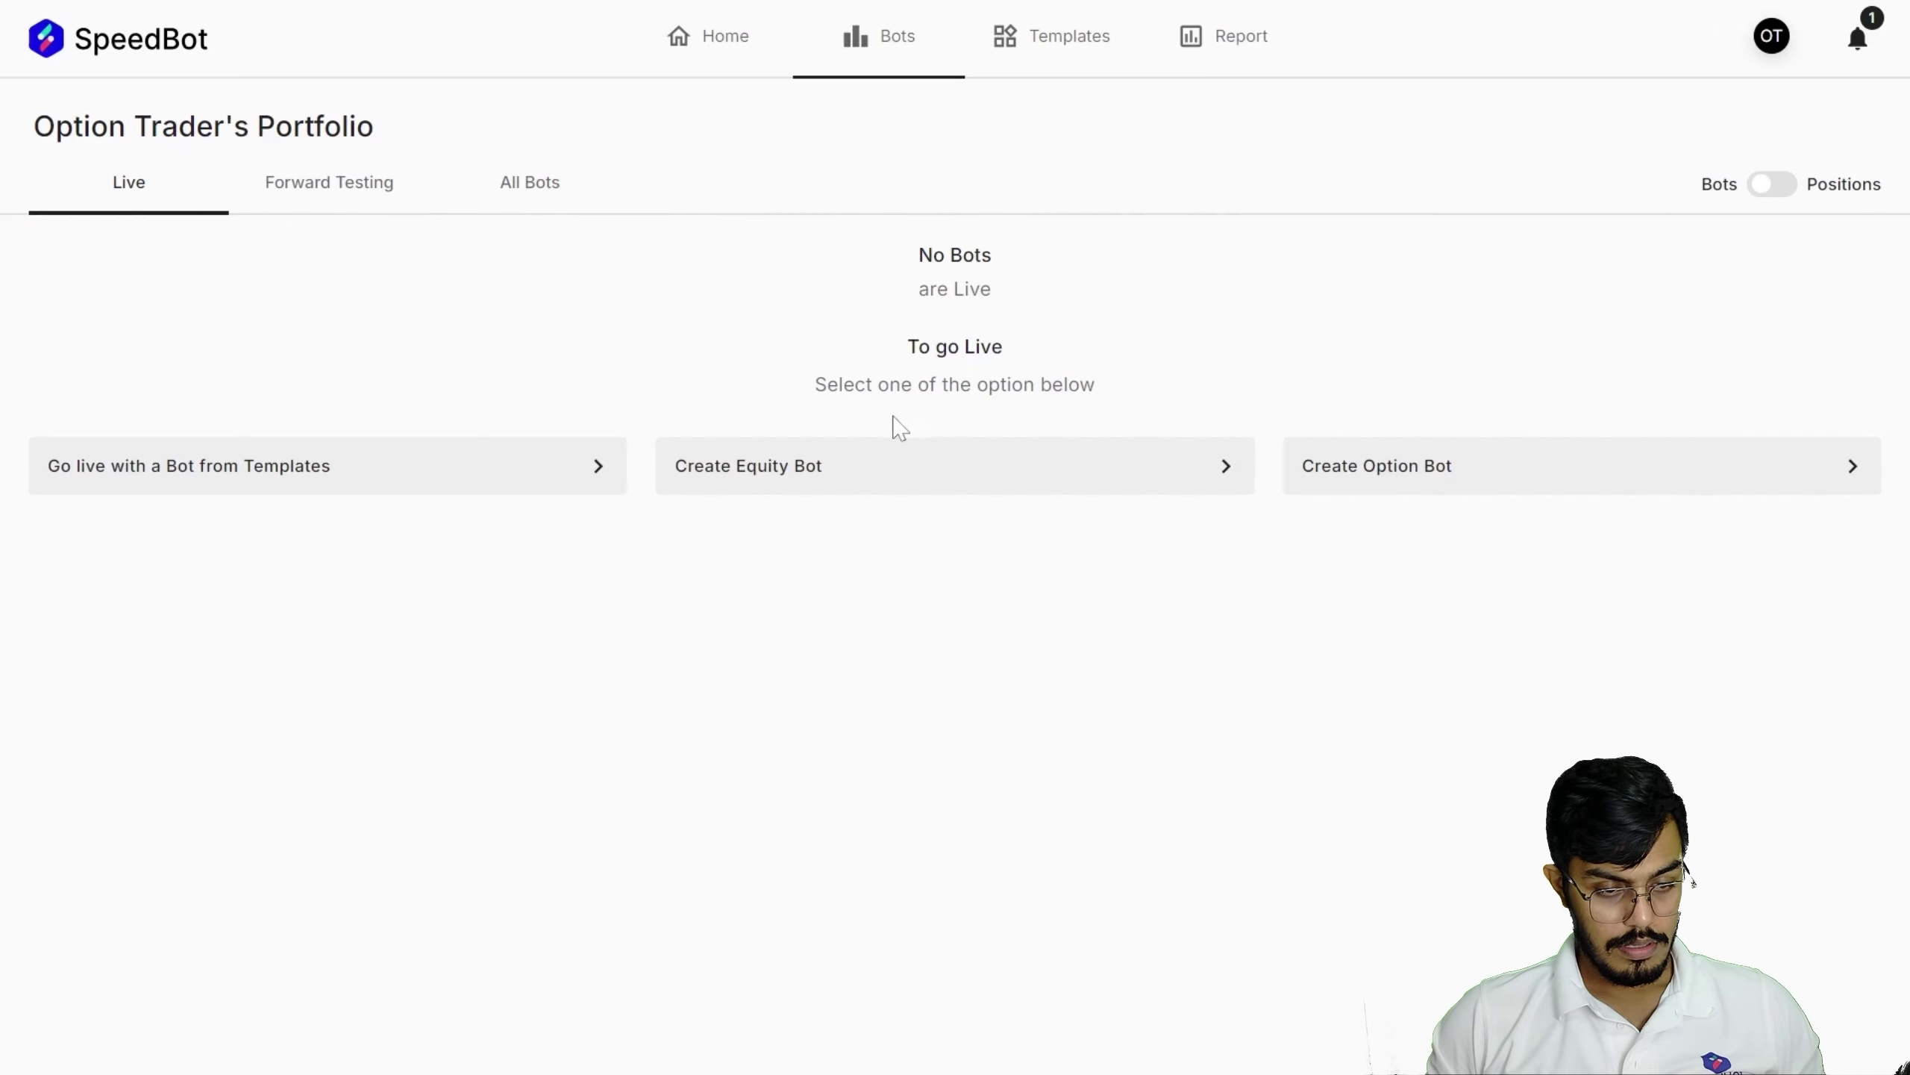
left_click(764, 483)
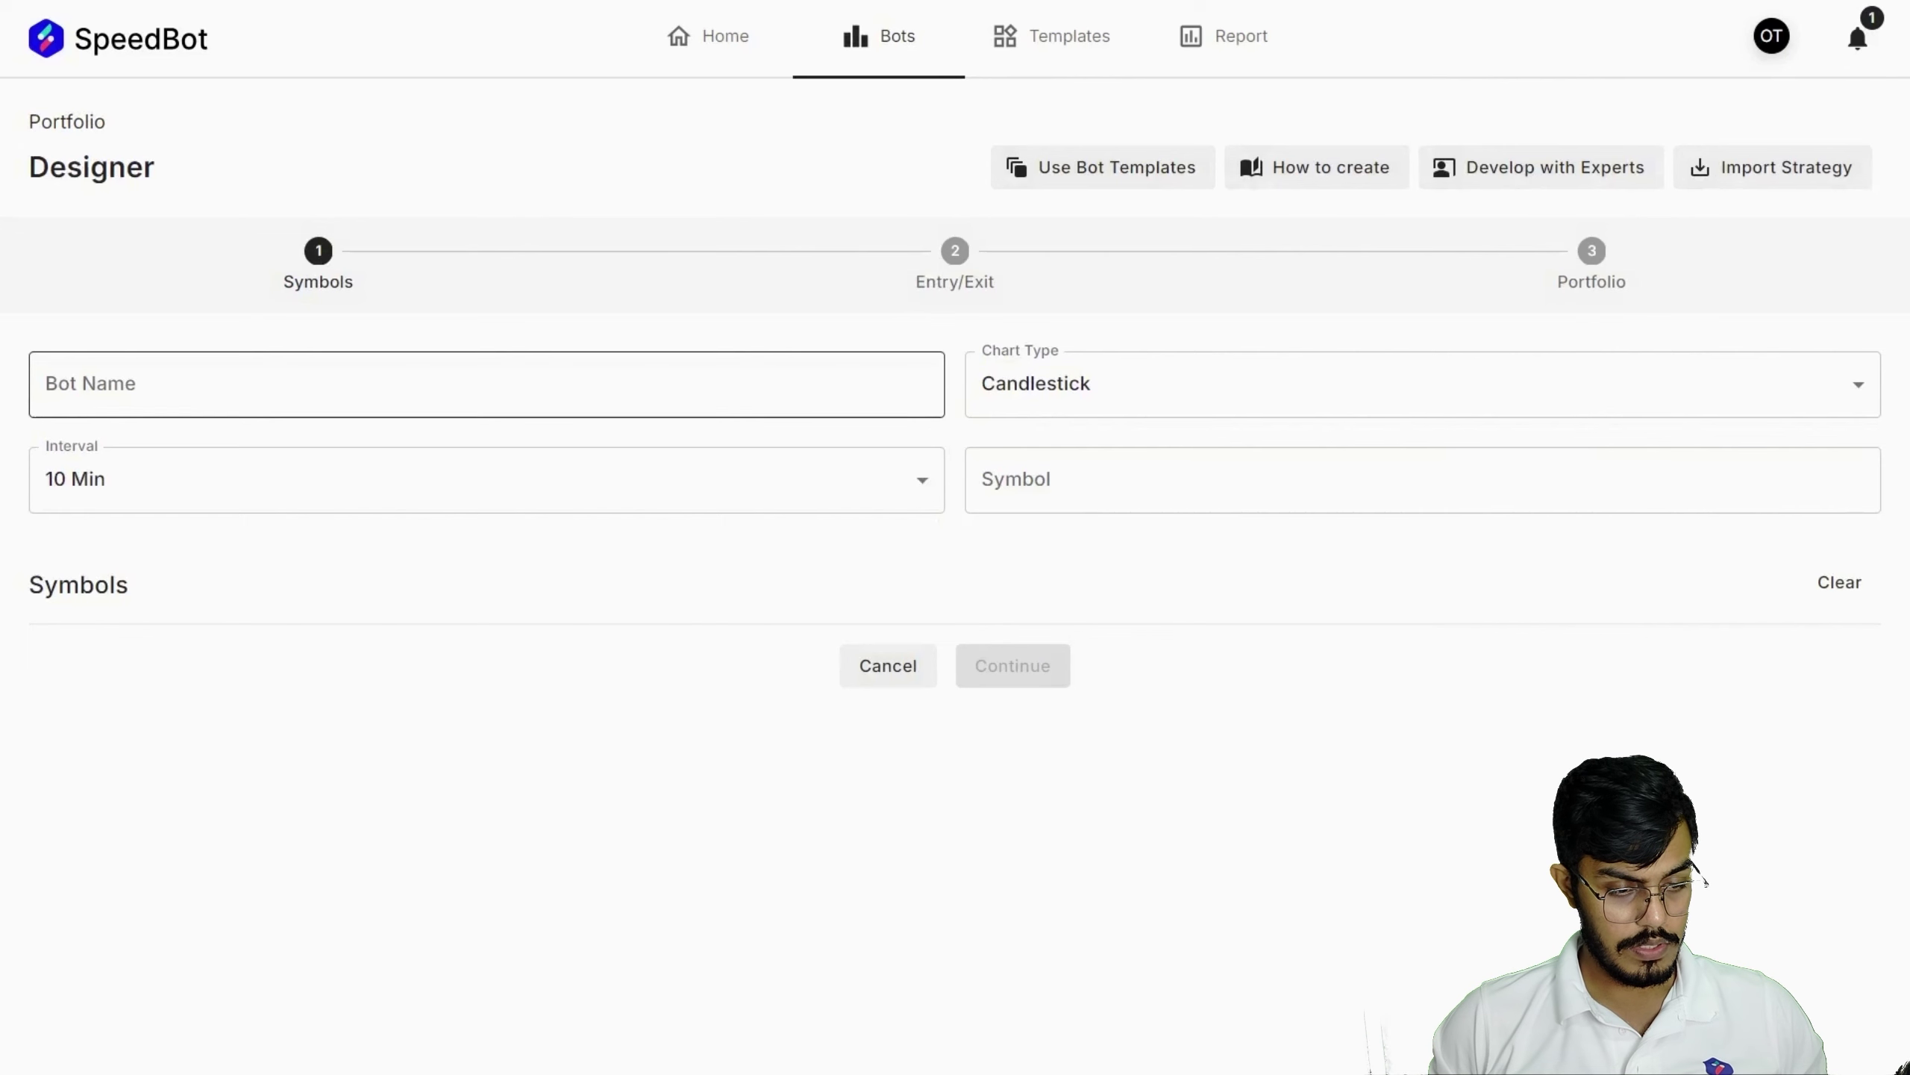
left_click(226, 384)
type("Equity Bot sample")
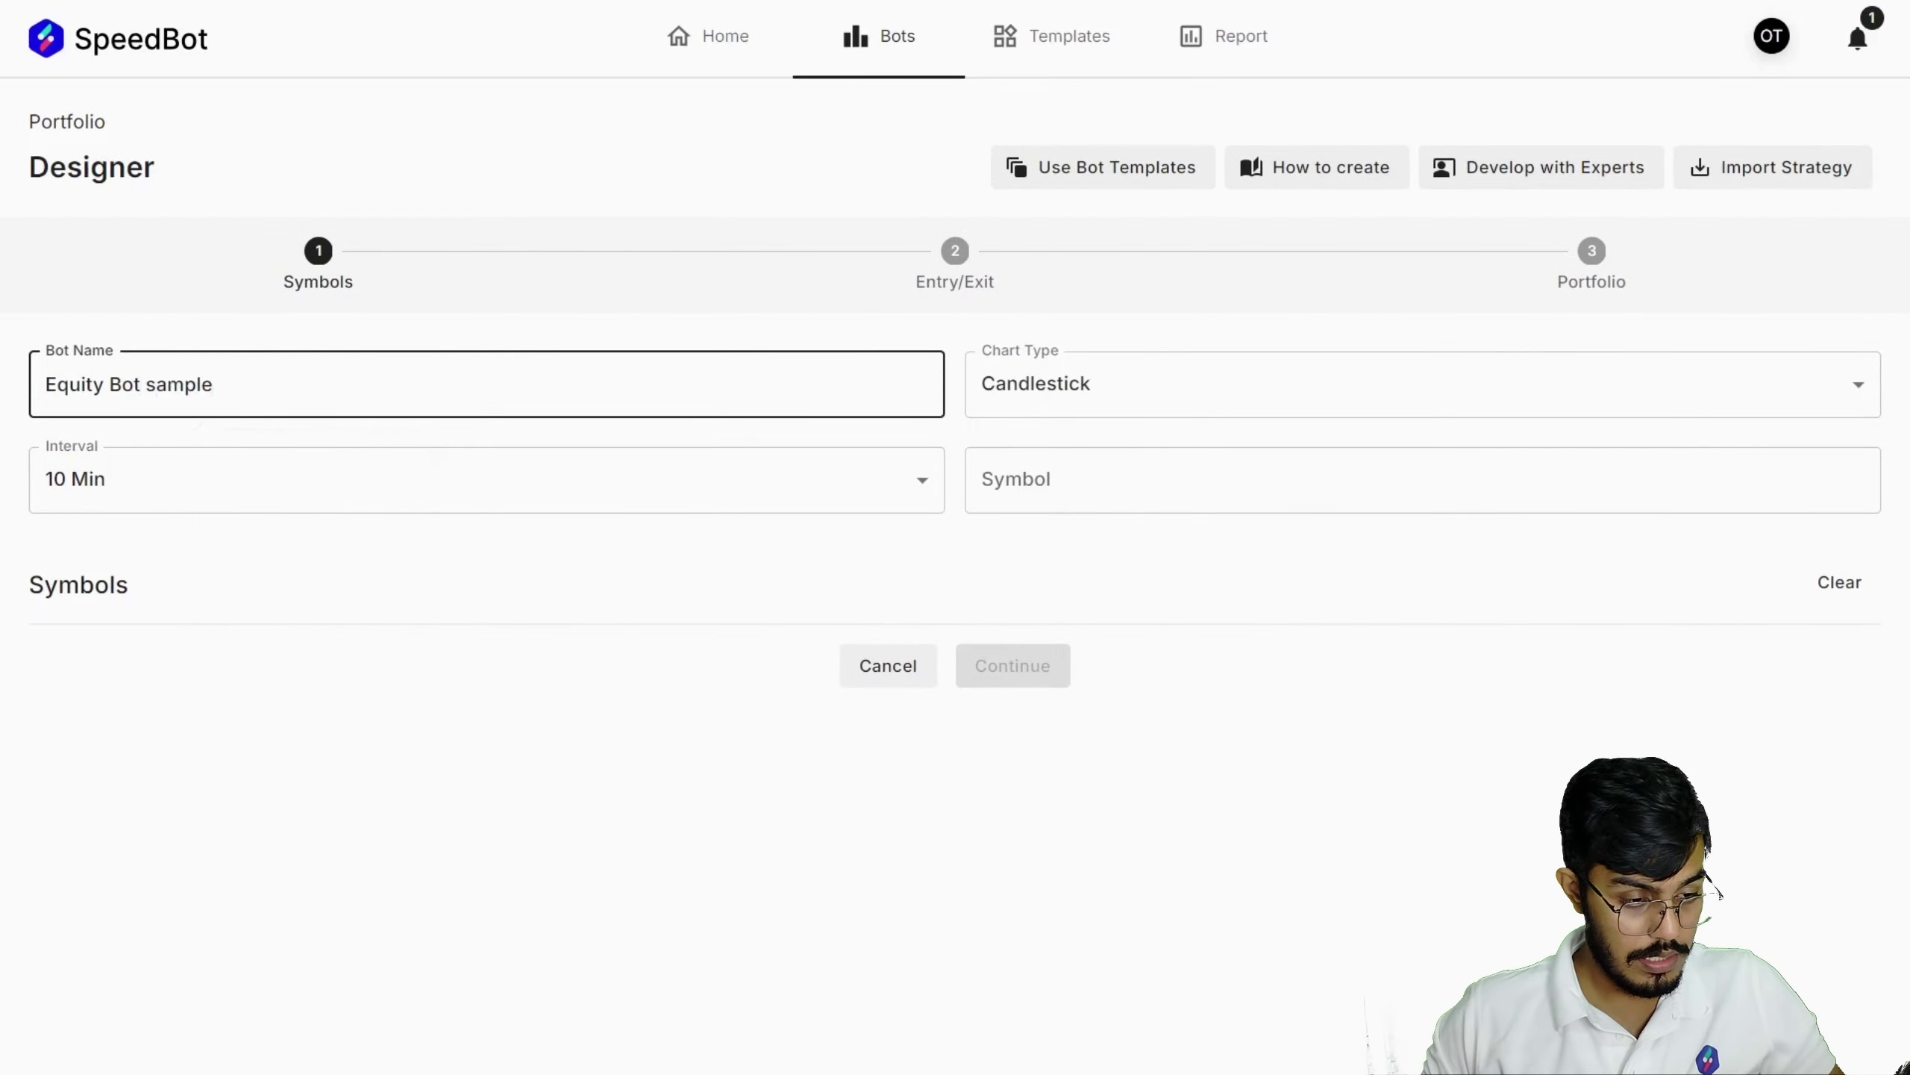
left_click(520, 502)
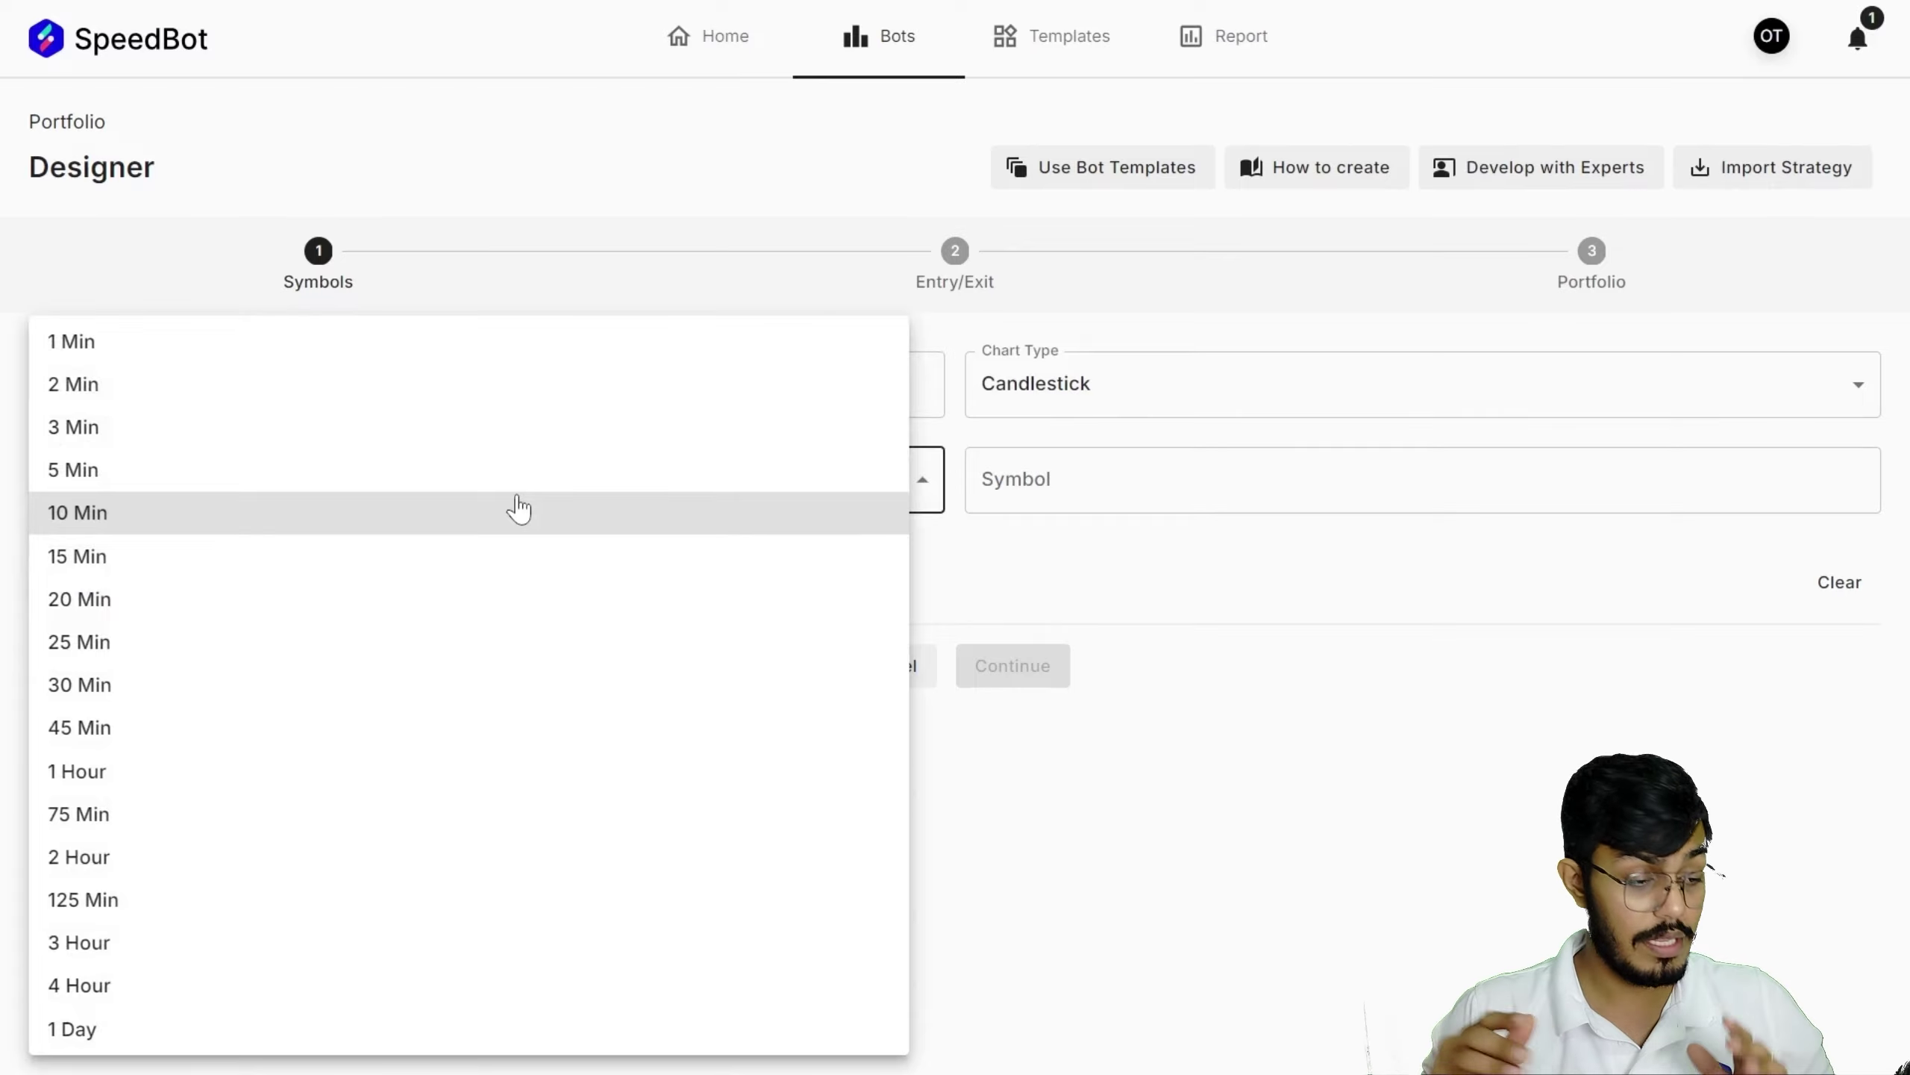
left_click(375, 555)
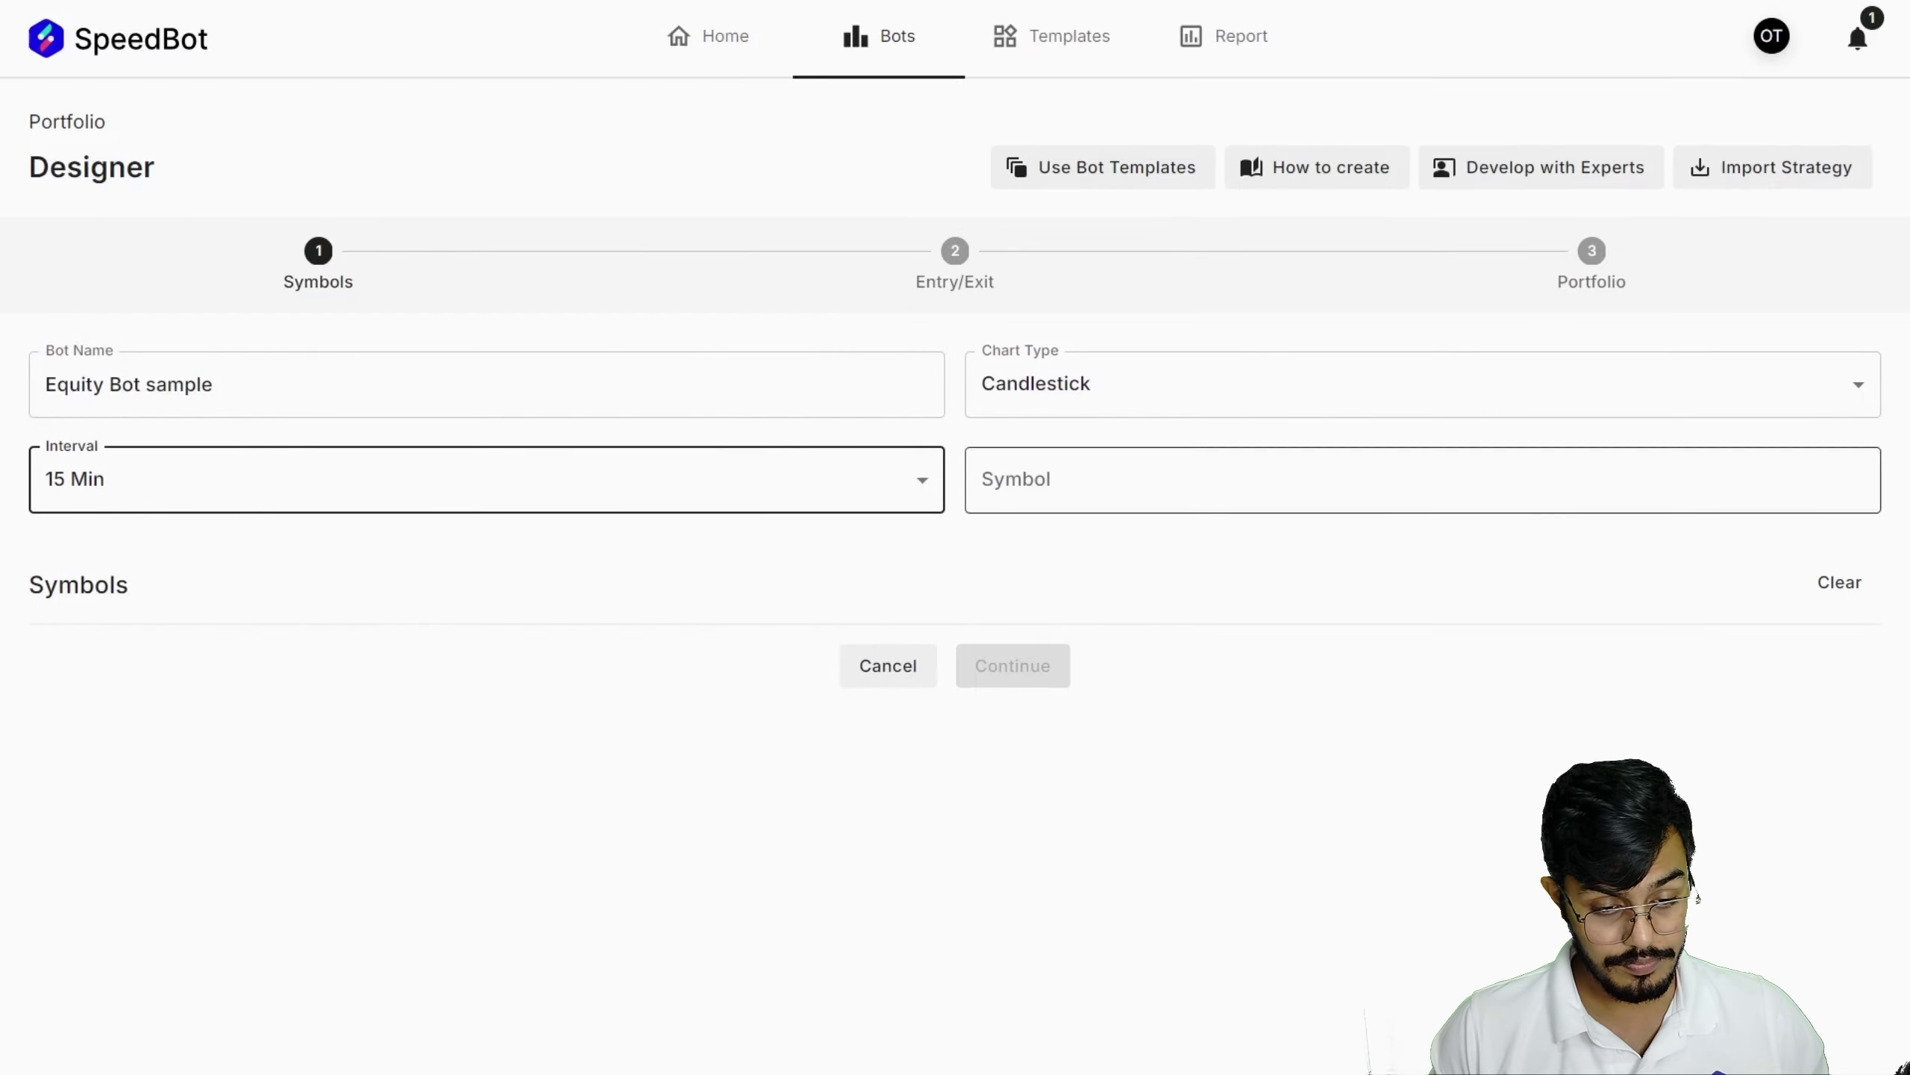
- Try adding all symbols of the NIFTY BANK index to the equity bot, and clear the symbol list
left_click(1015, 481)
left_click(1044, 488)
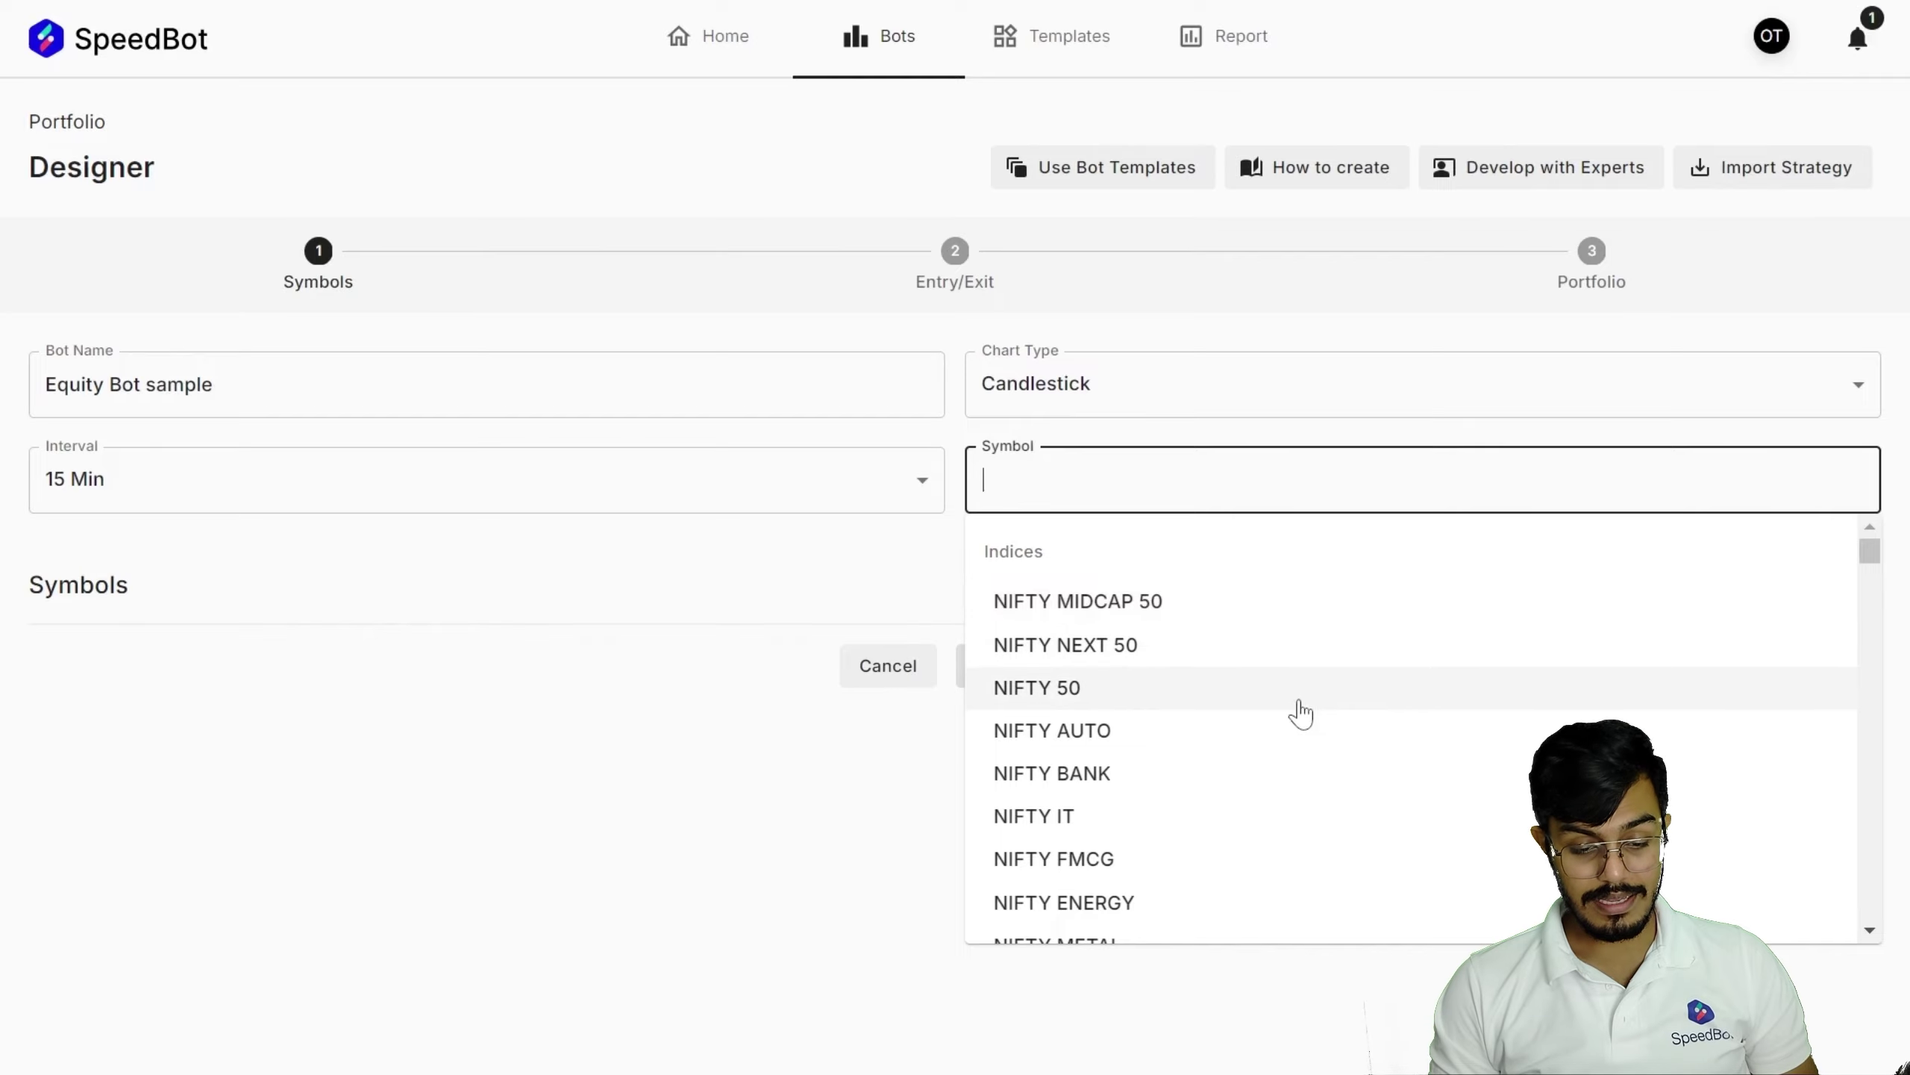
scroll(1300, 713, "down", 4)
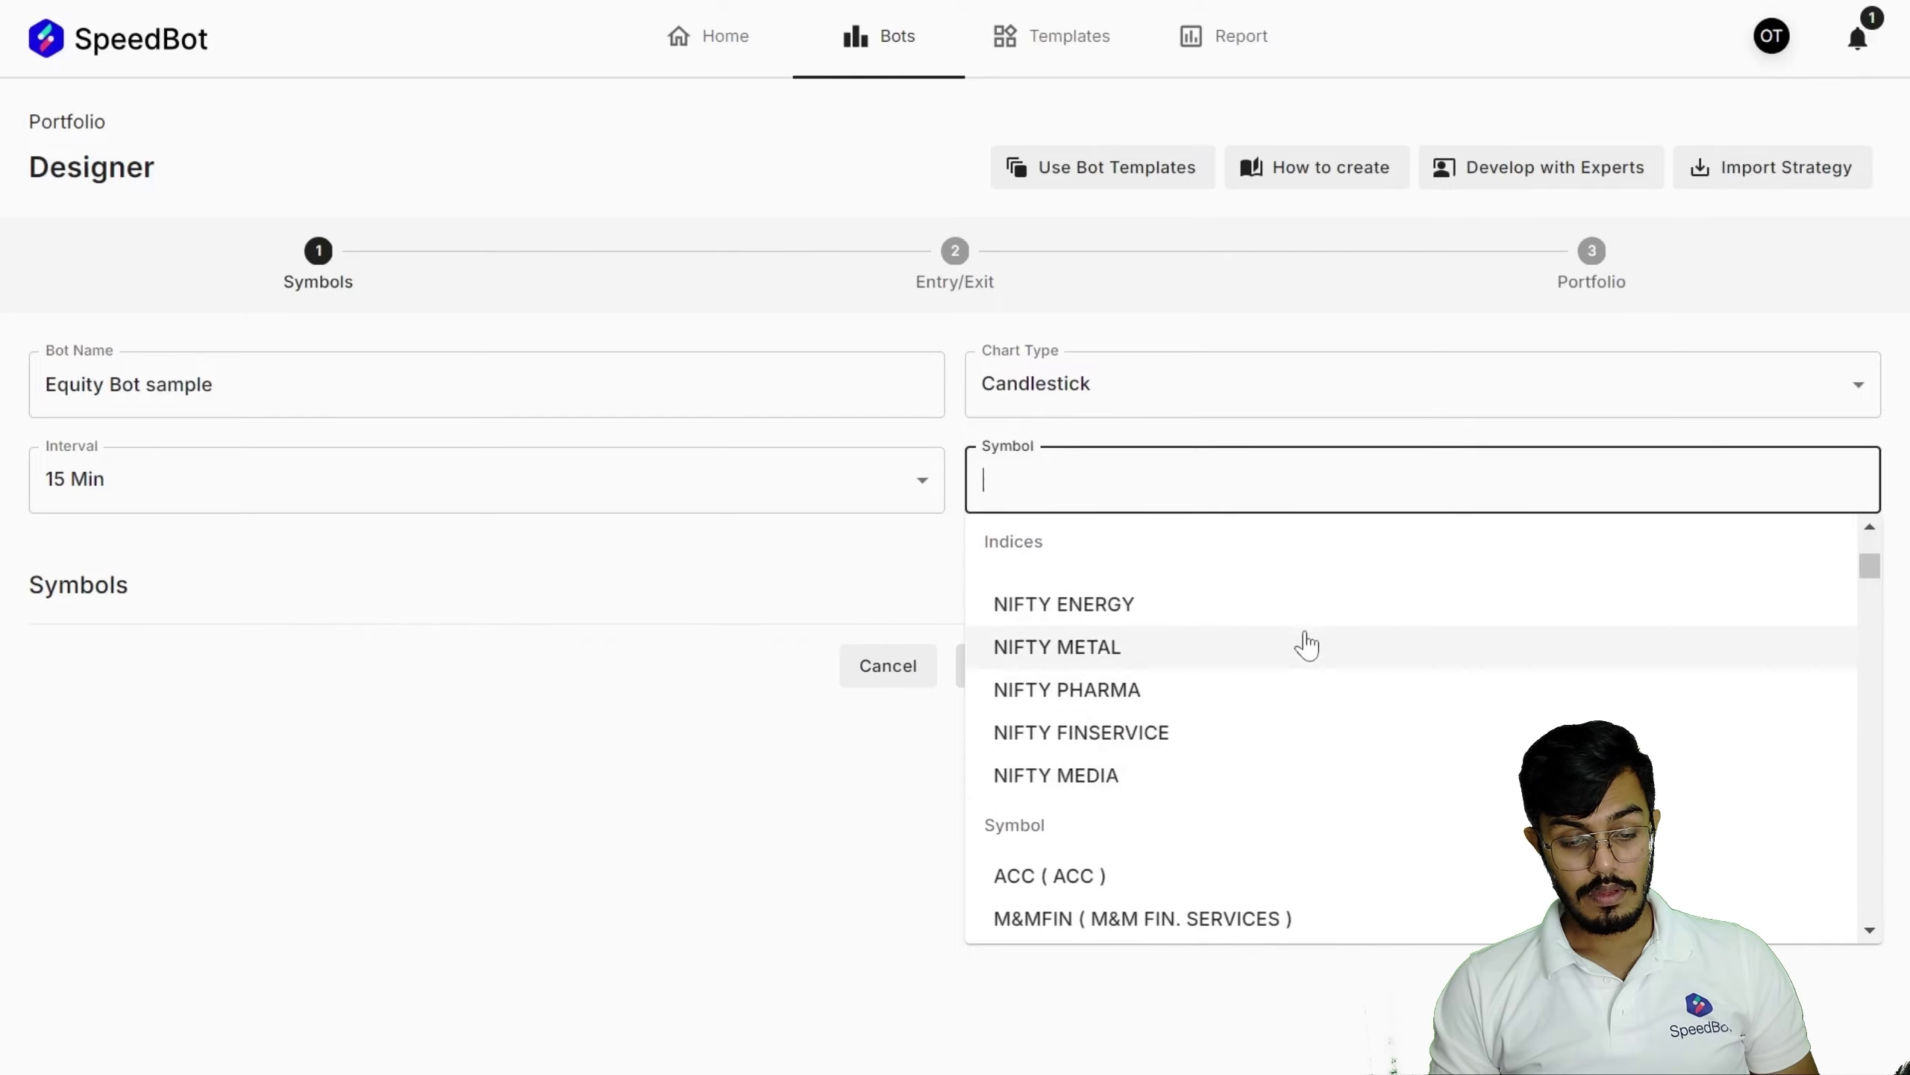
scroll(1307, 645, "up", 4)
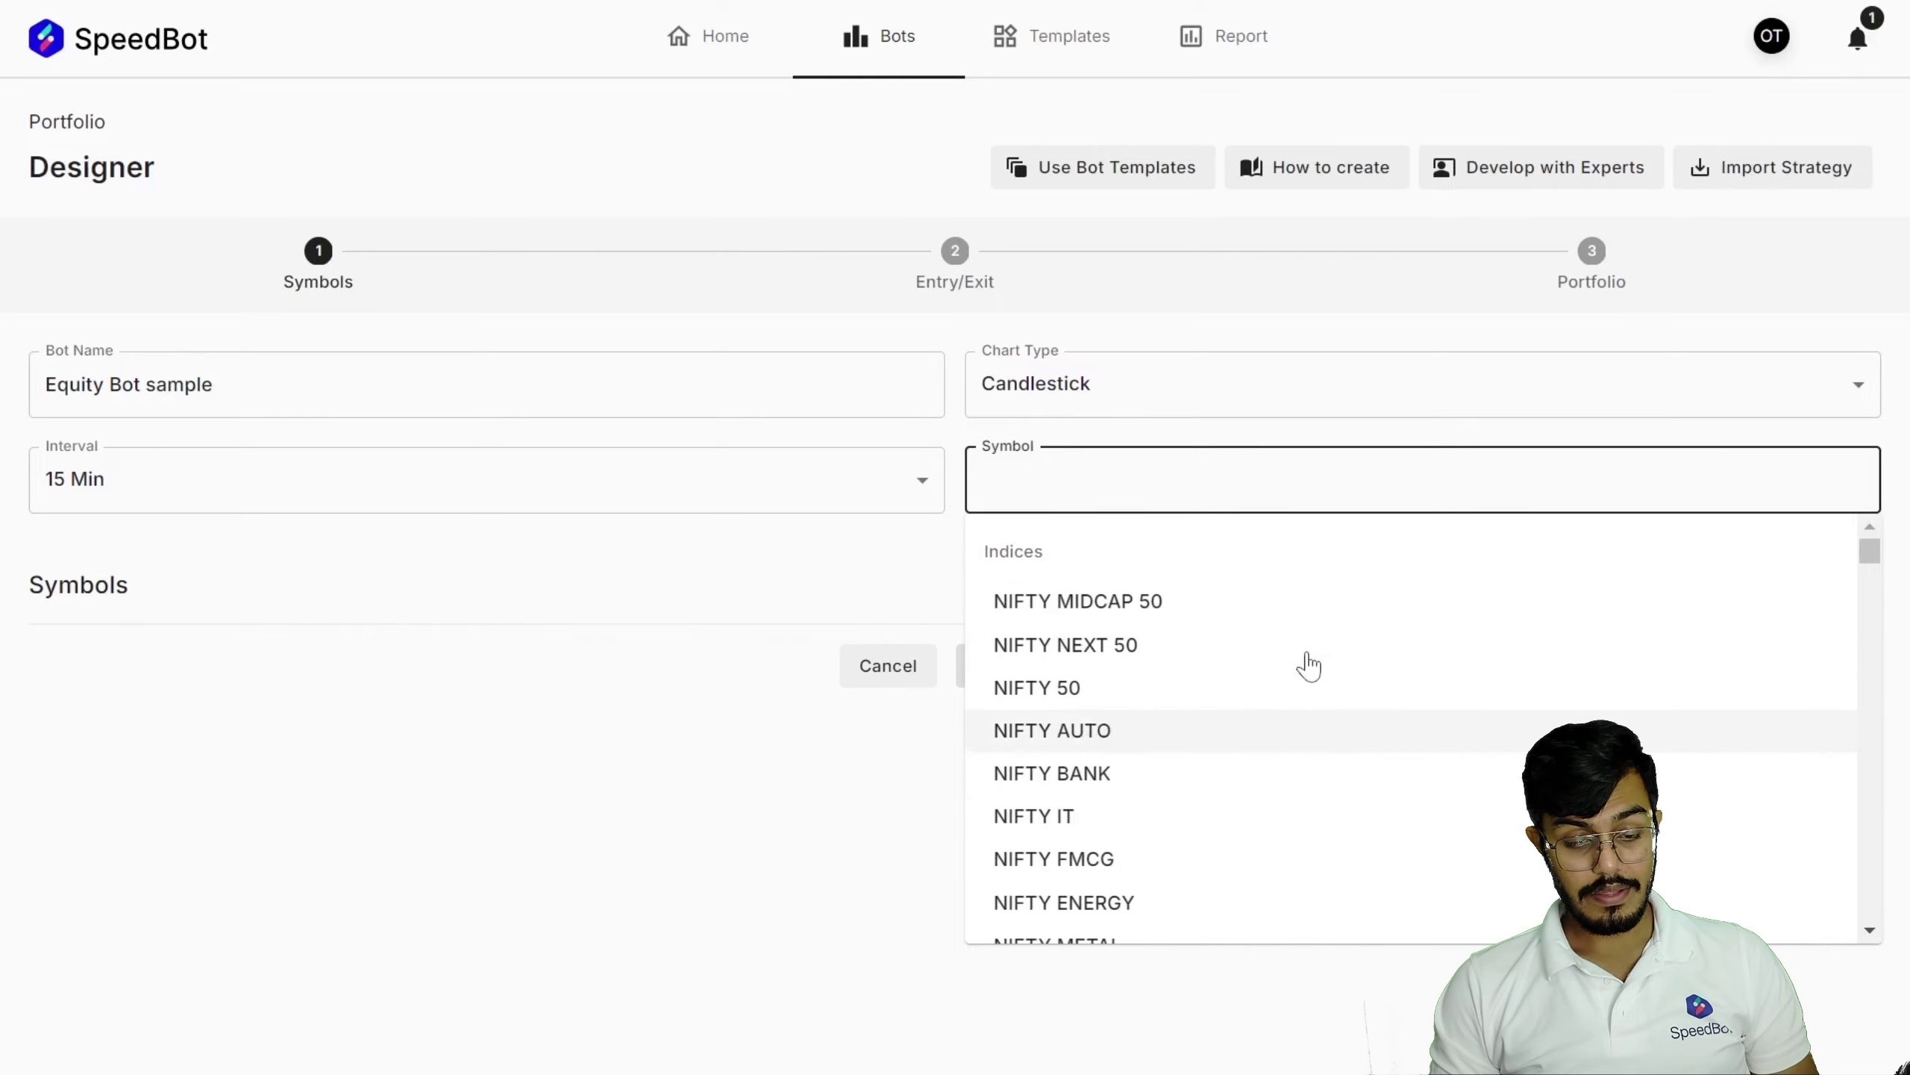
left_click(1165, 775)
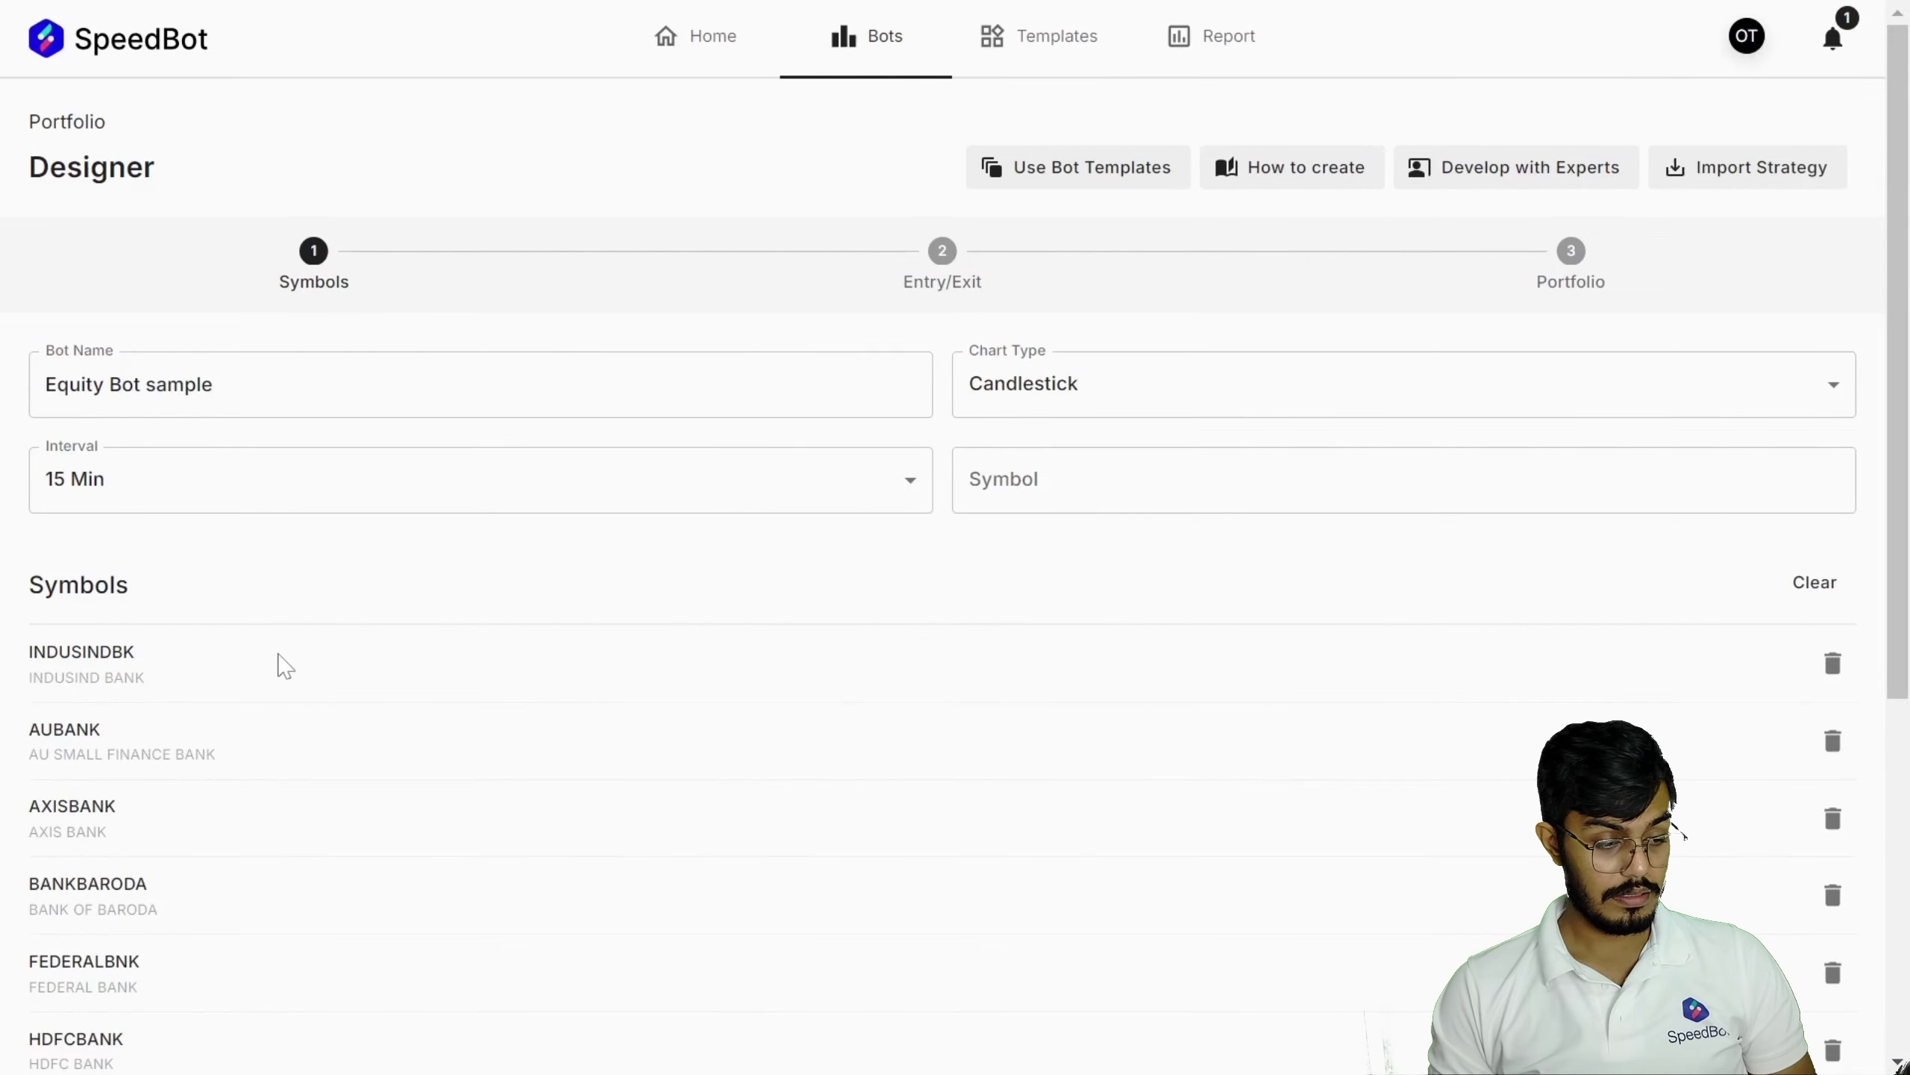
scroll(286, 640, "down", 6)
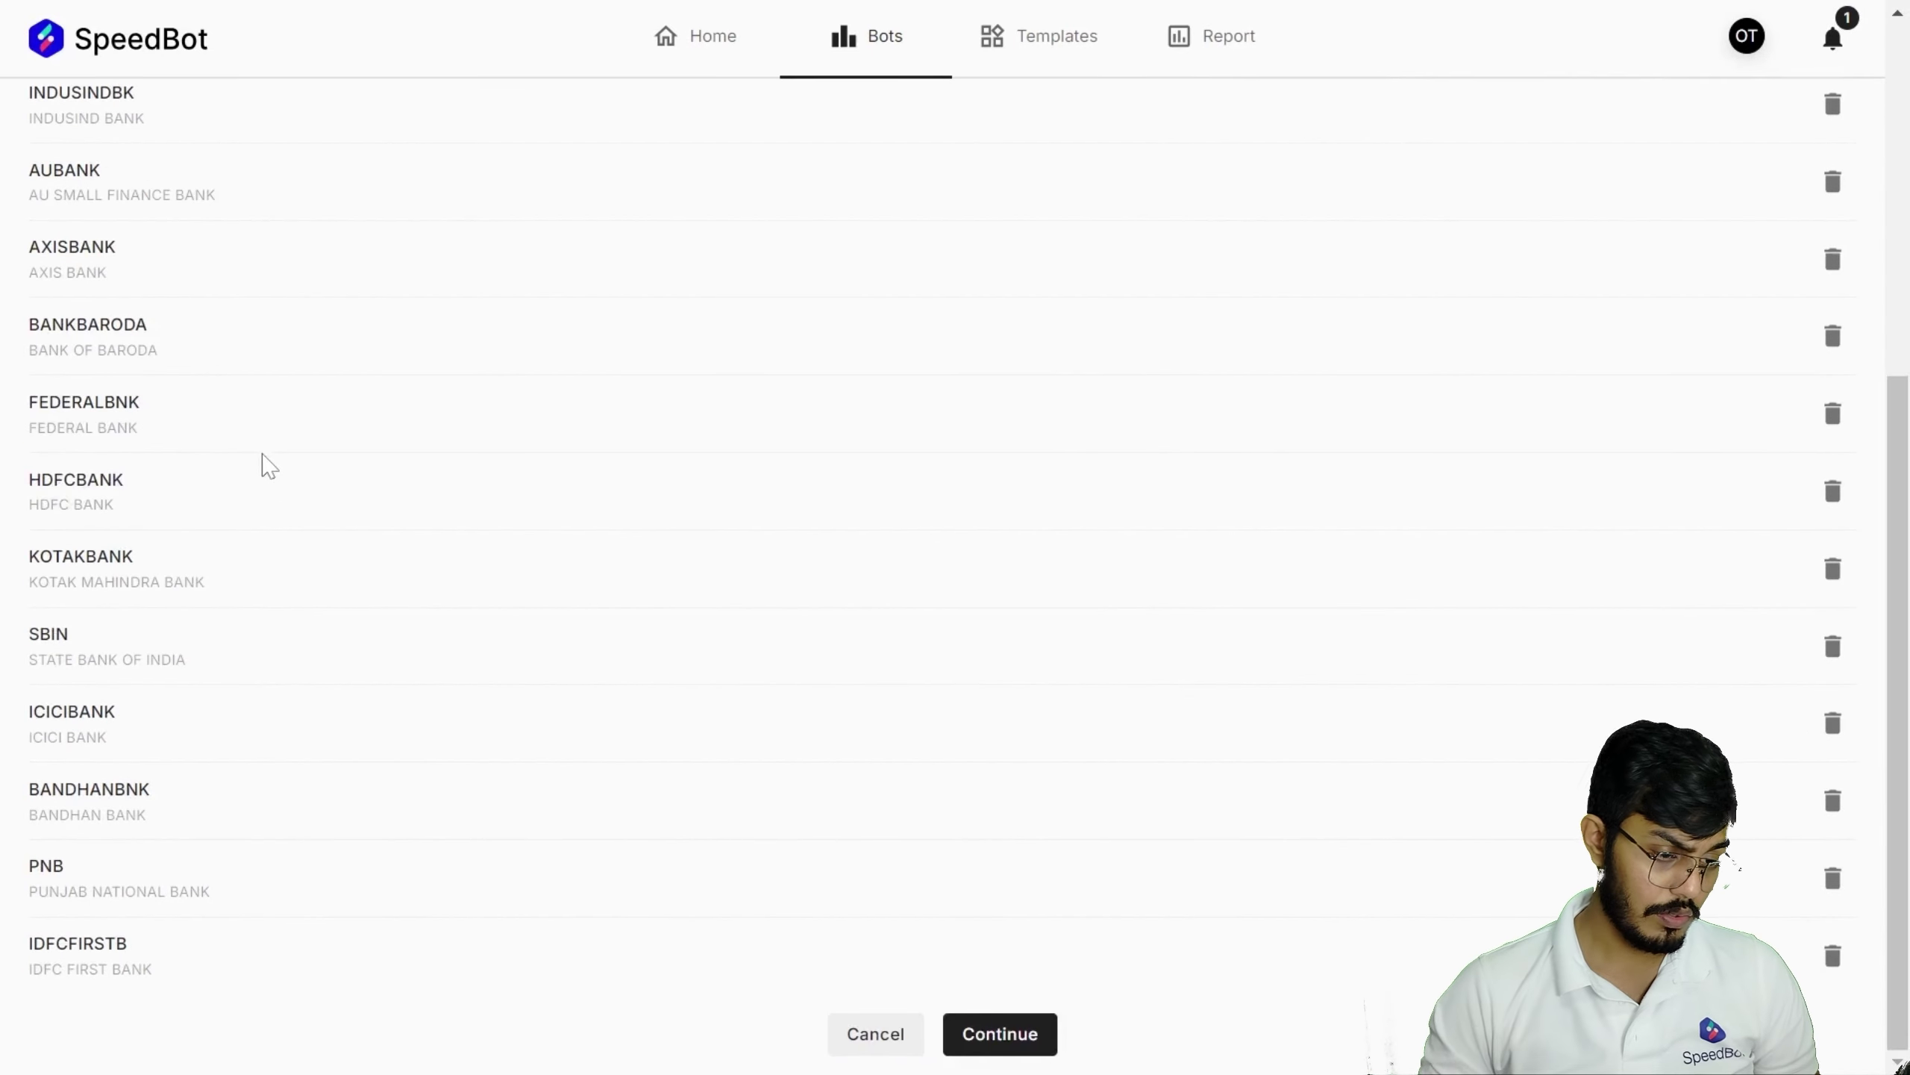
scroll(267, 467, "up", 6)
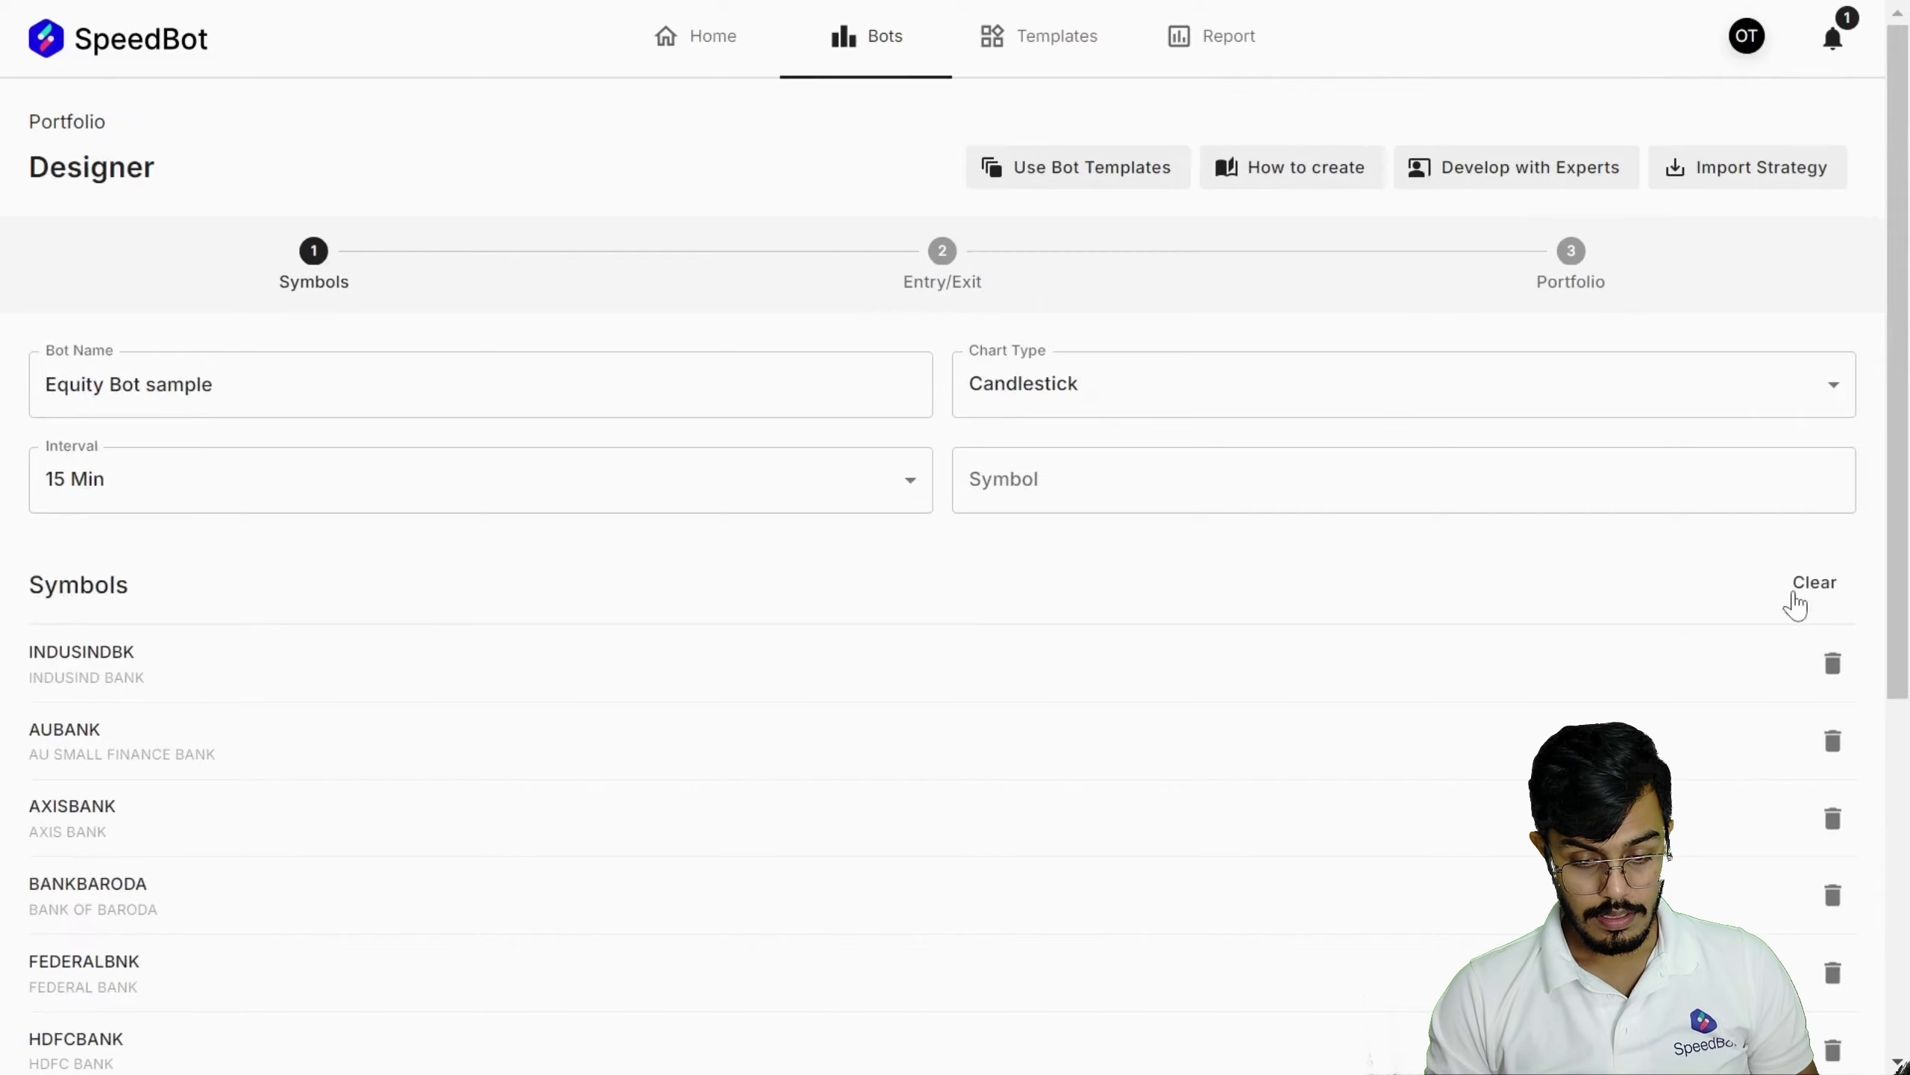
left_click(1798, 595)
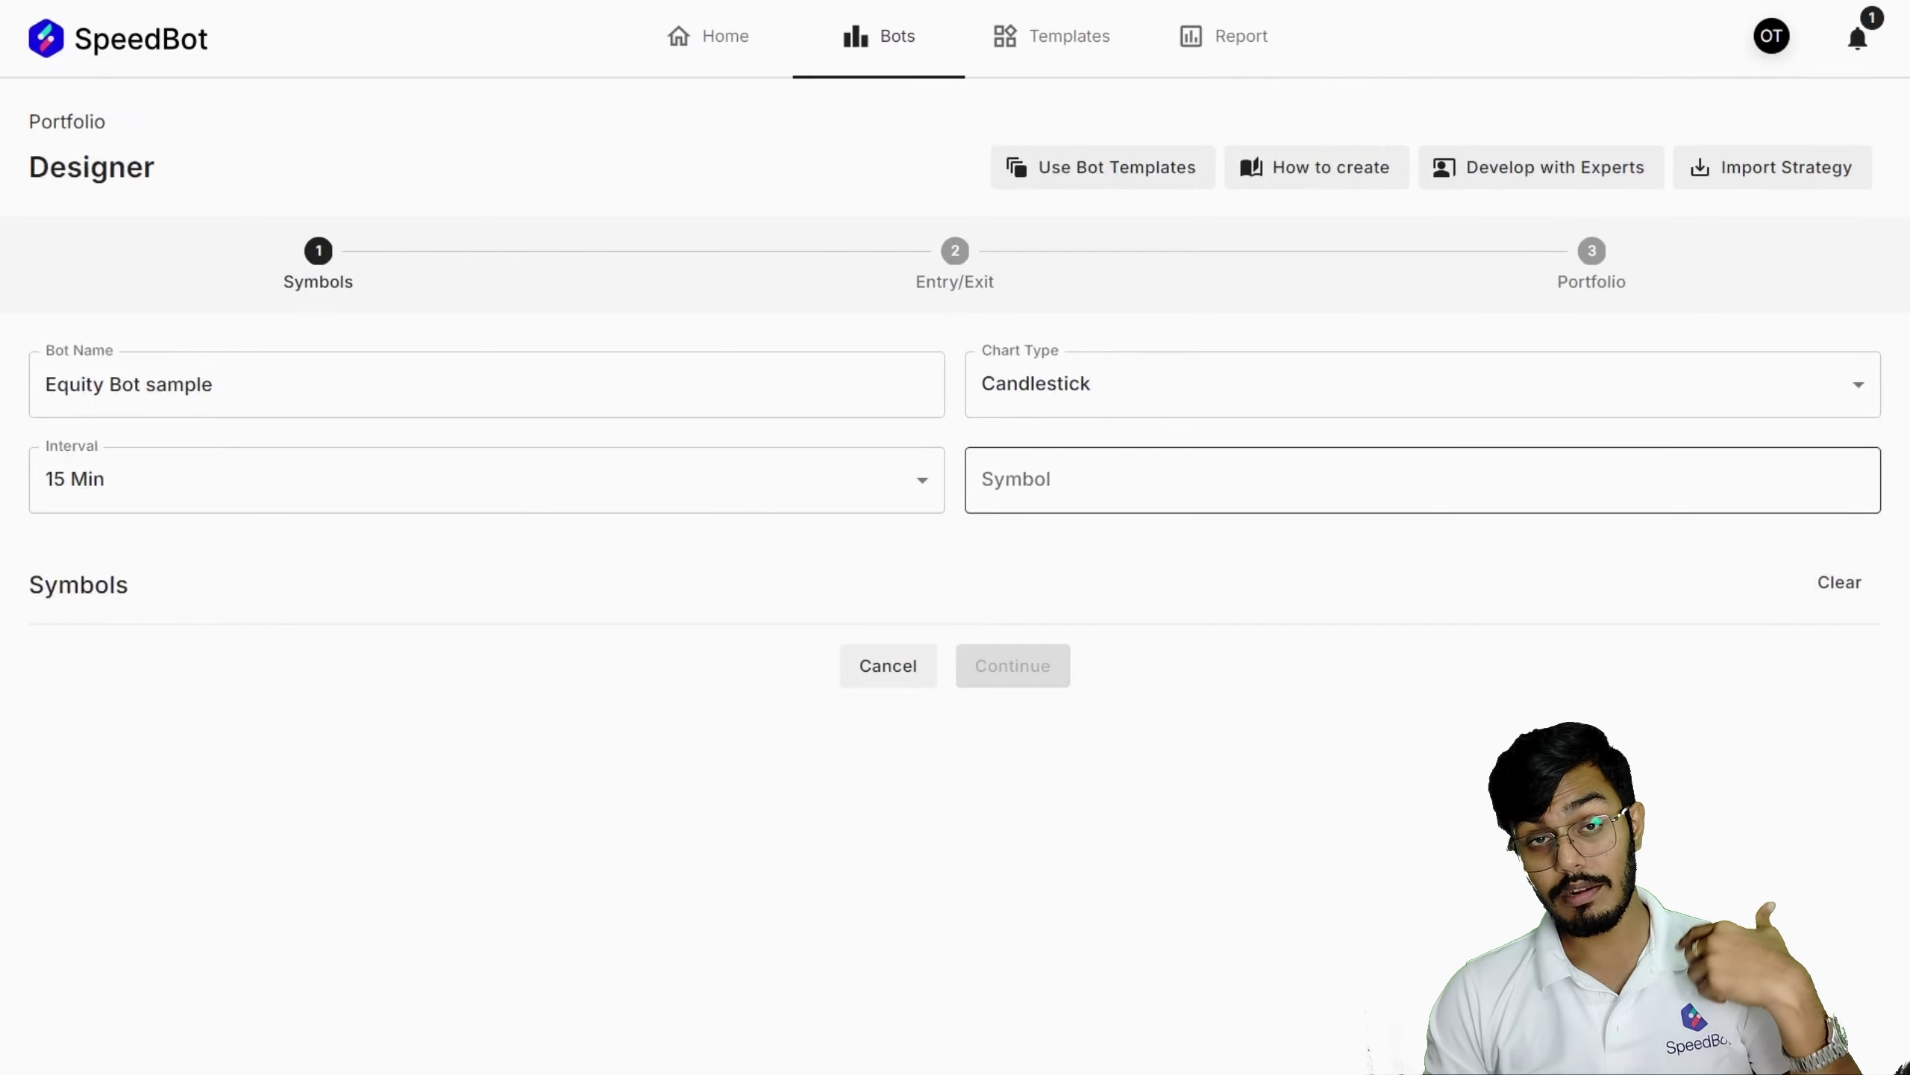
- Add the stocks TCS and ITC to the equity bot's symbol list
left_click(1065, 482)
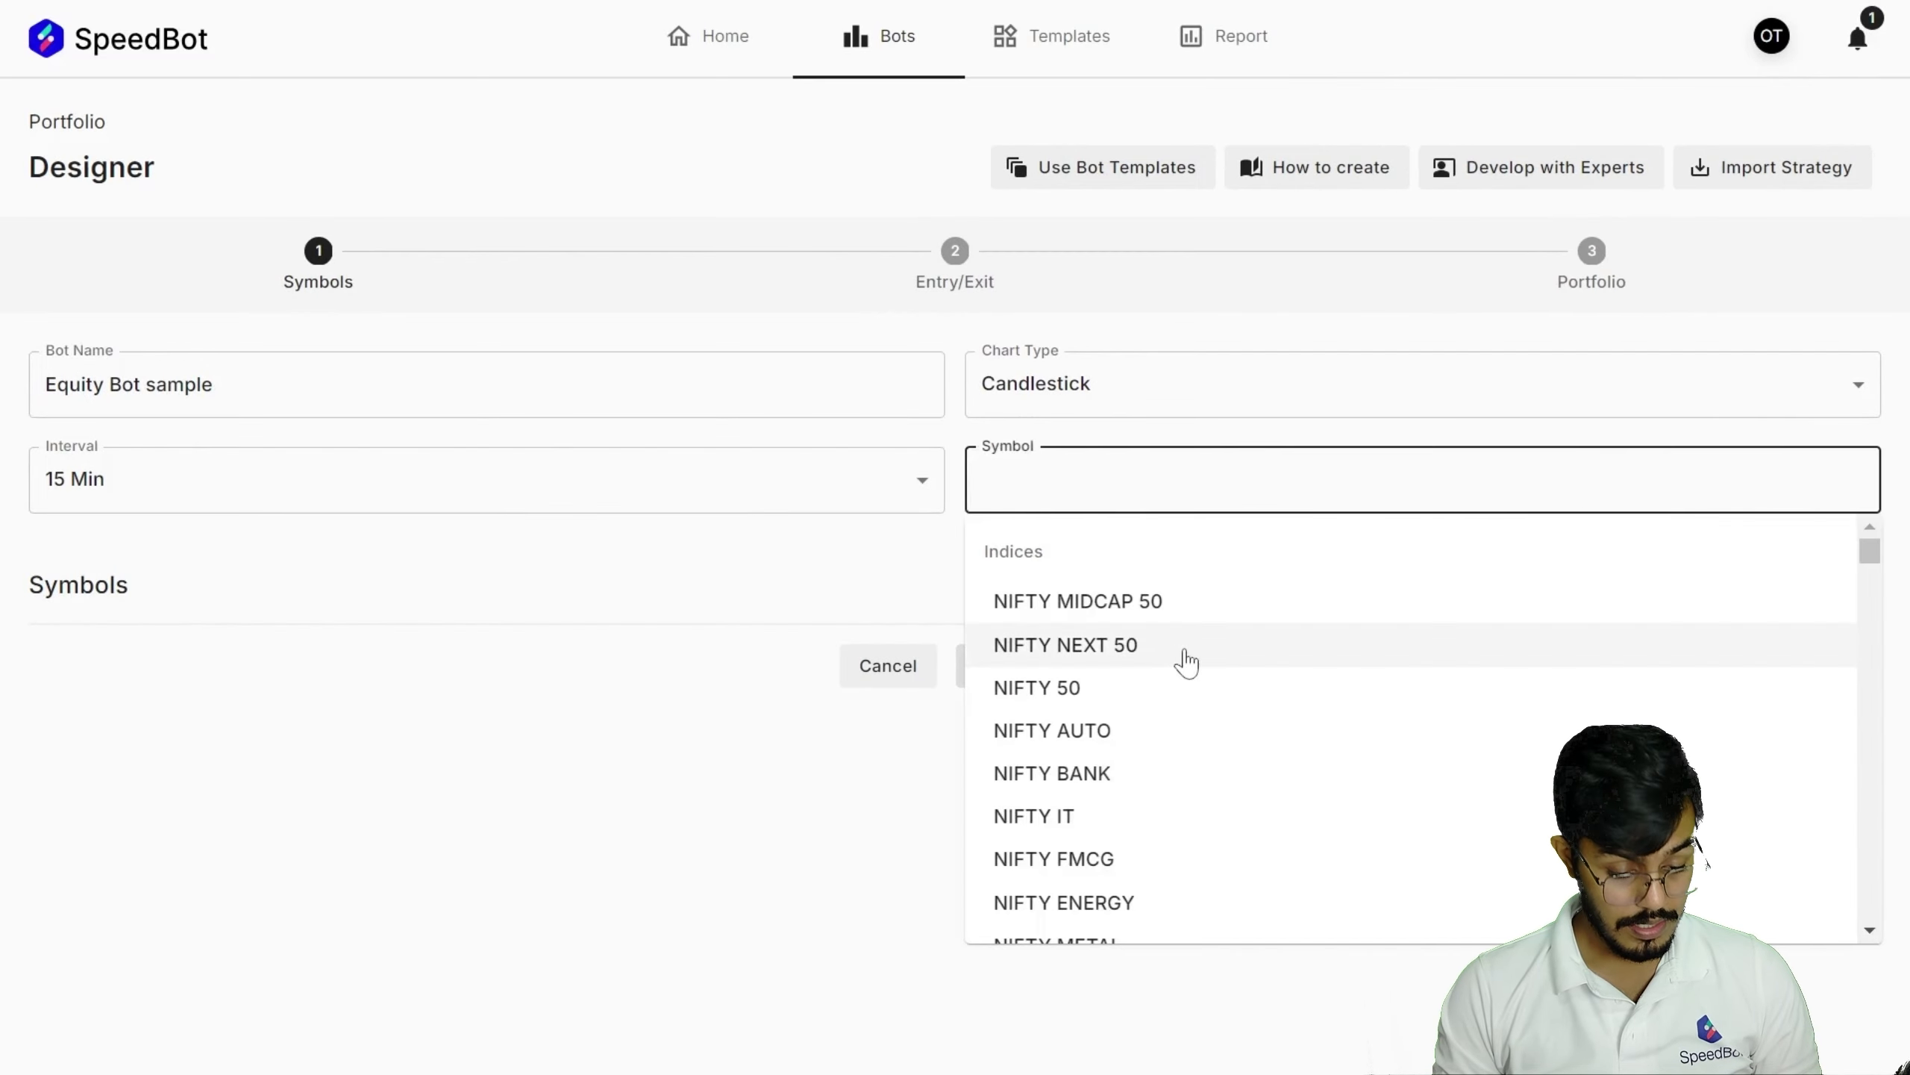
type("TCS")
key("Down")
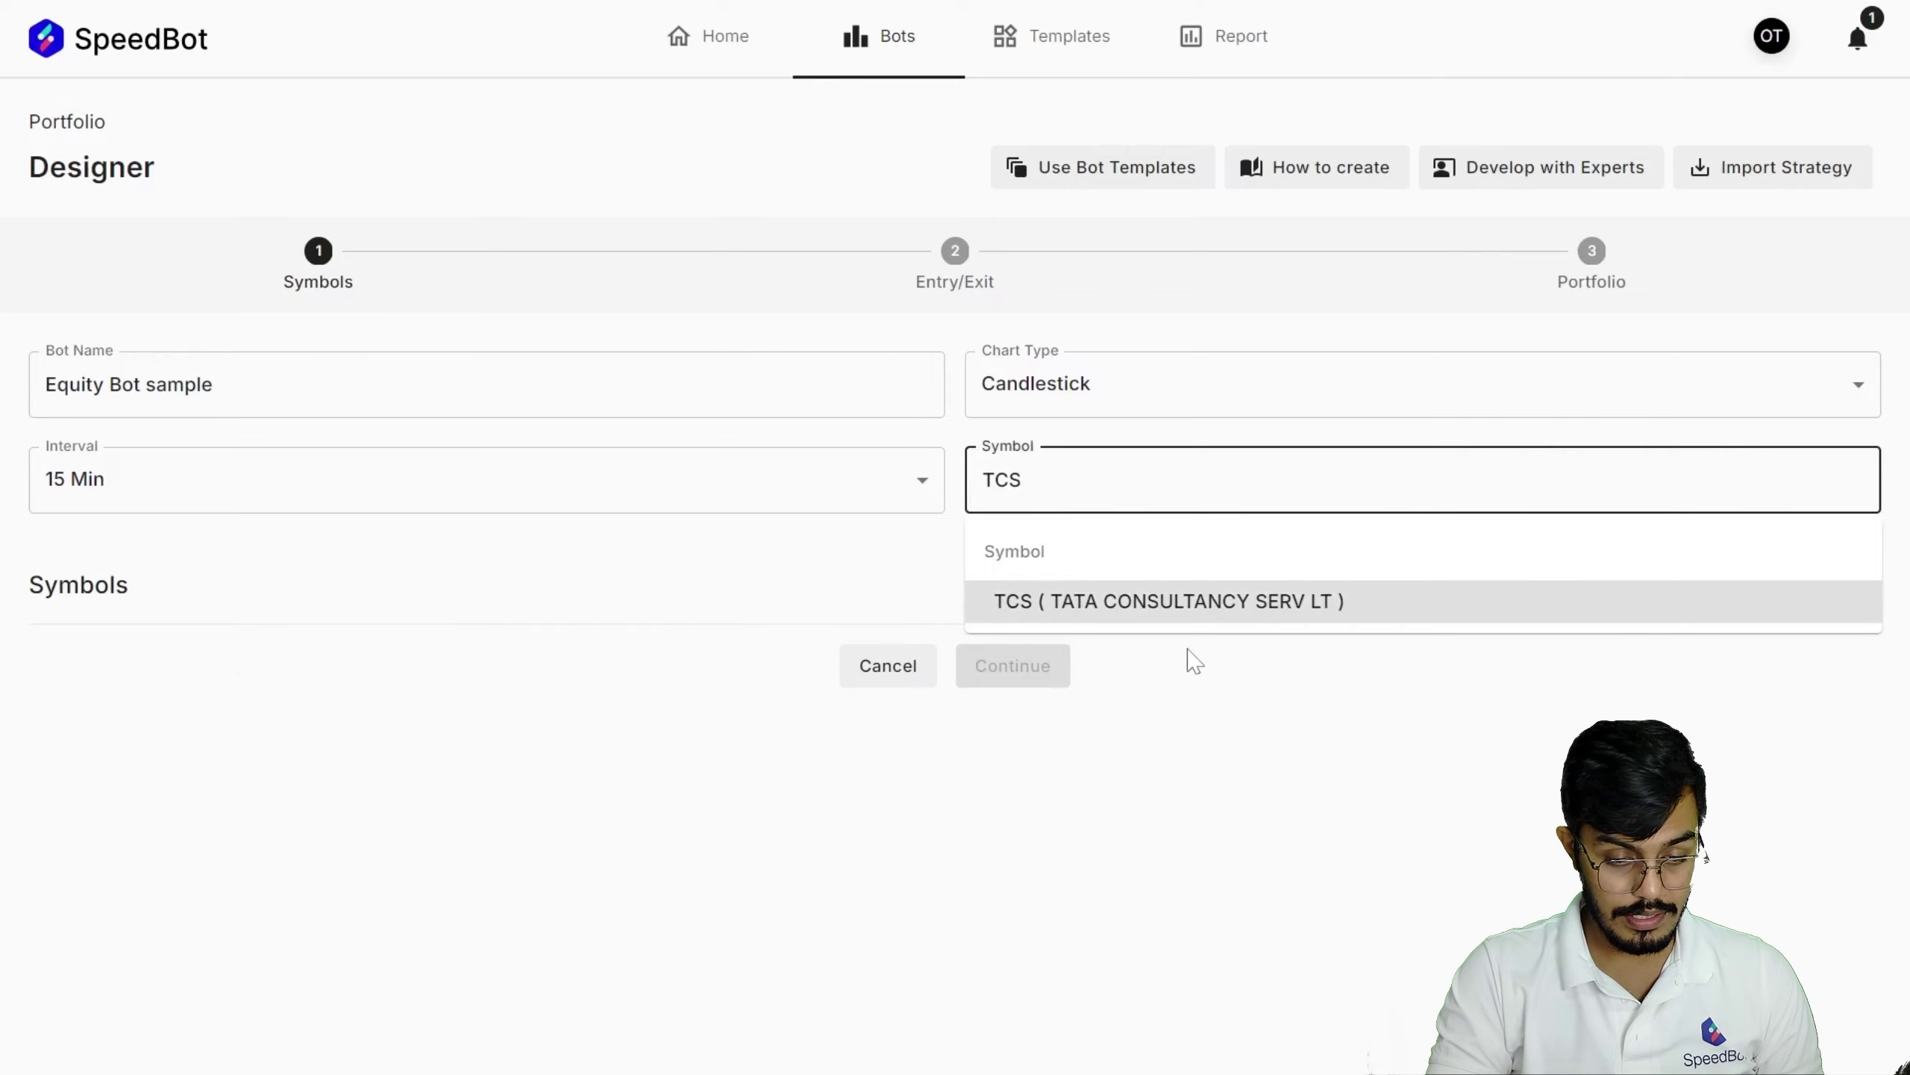
key("Return")
left_click(1056, 505)
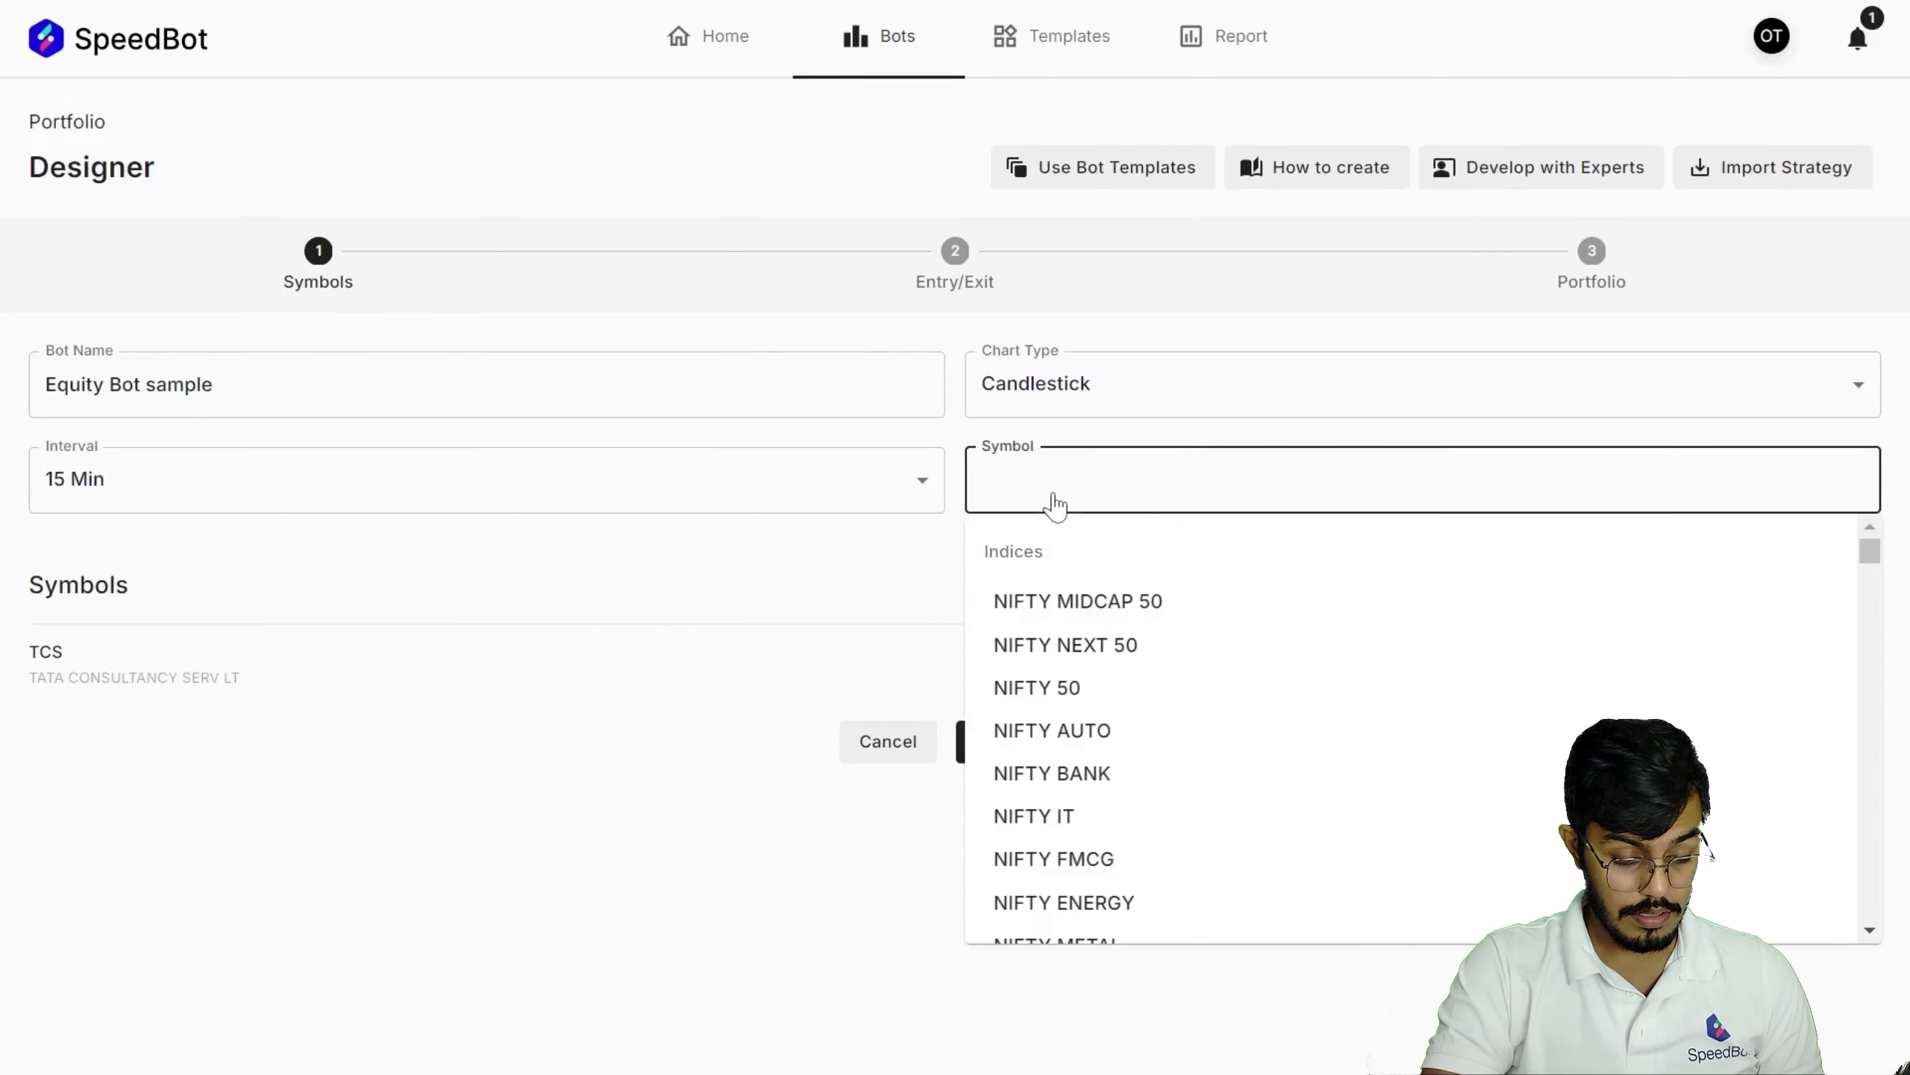
type("ITC")
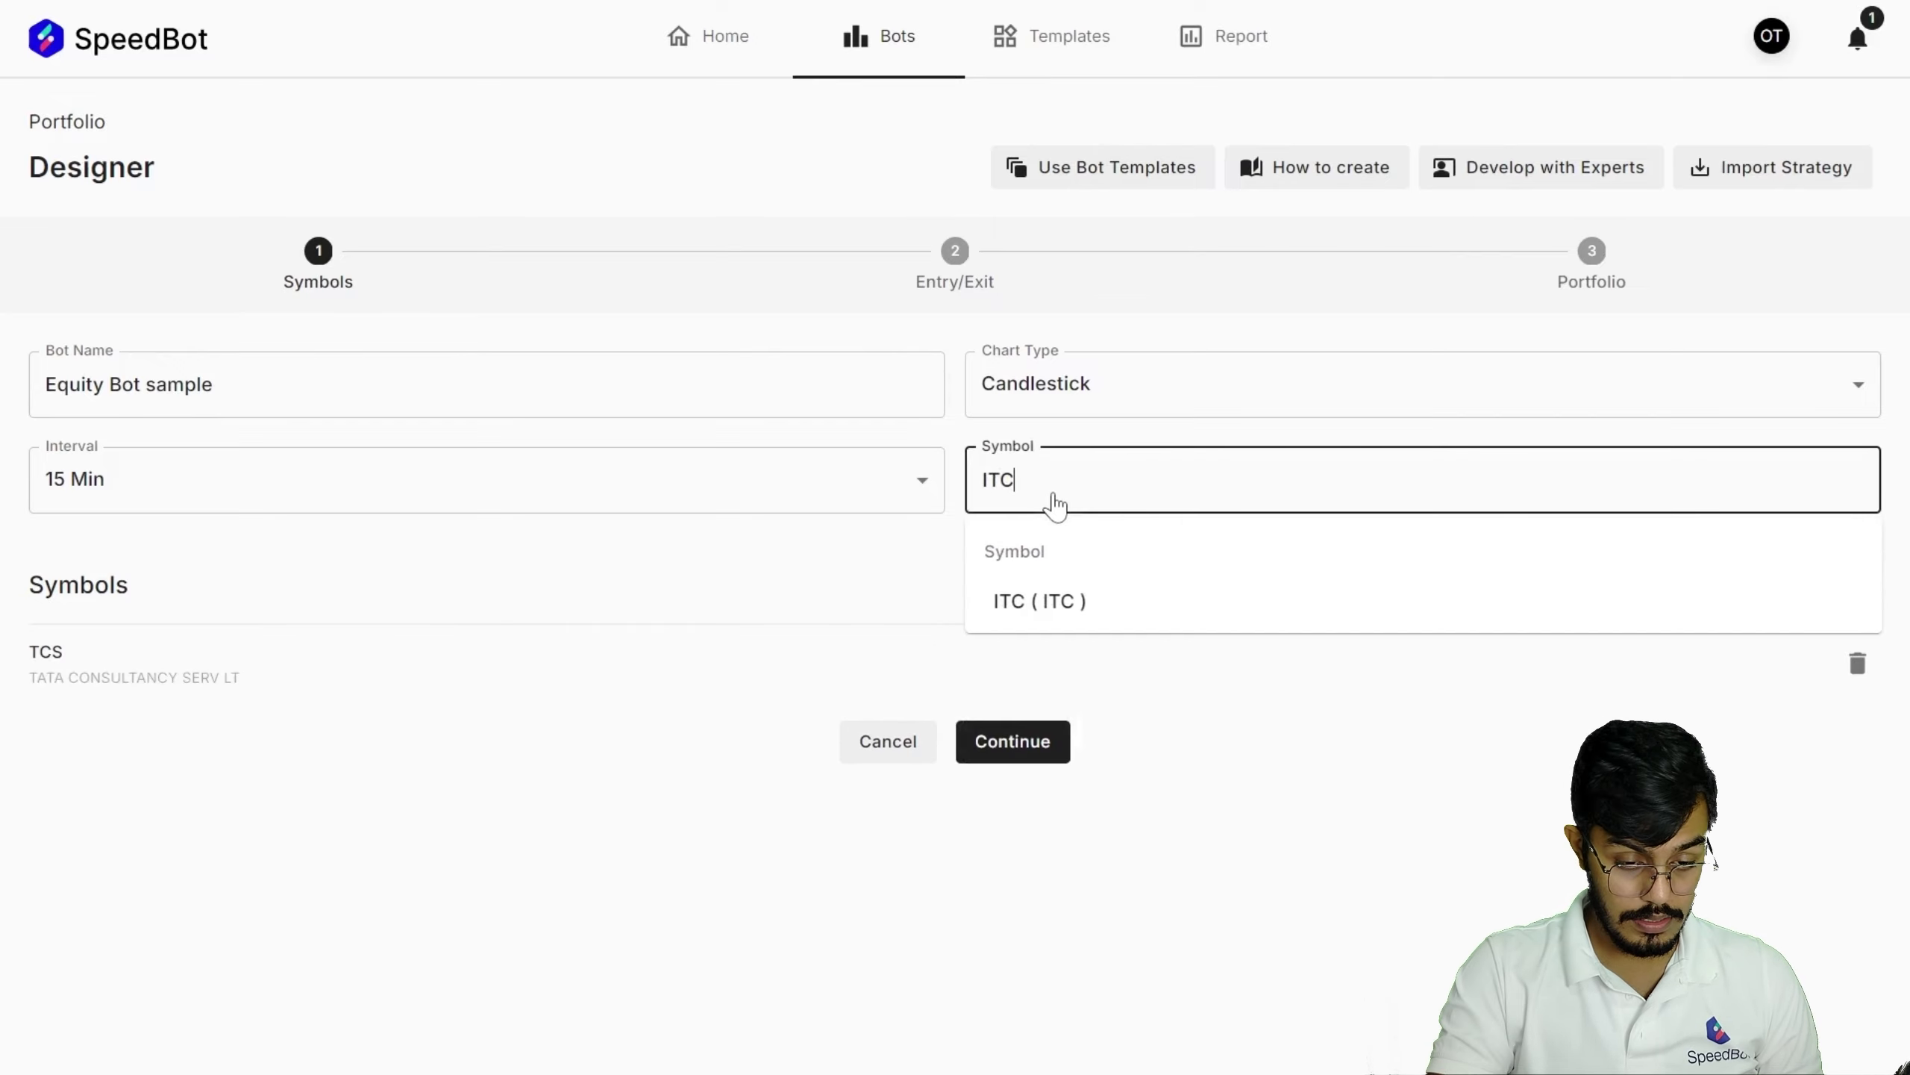
key("Down")
key("Return")
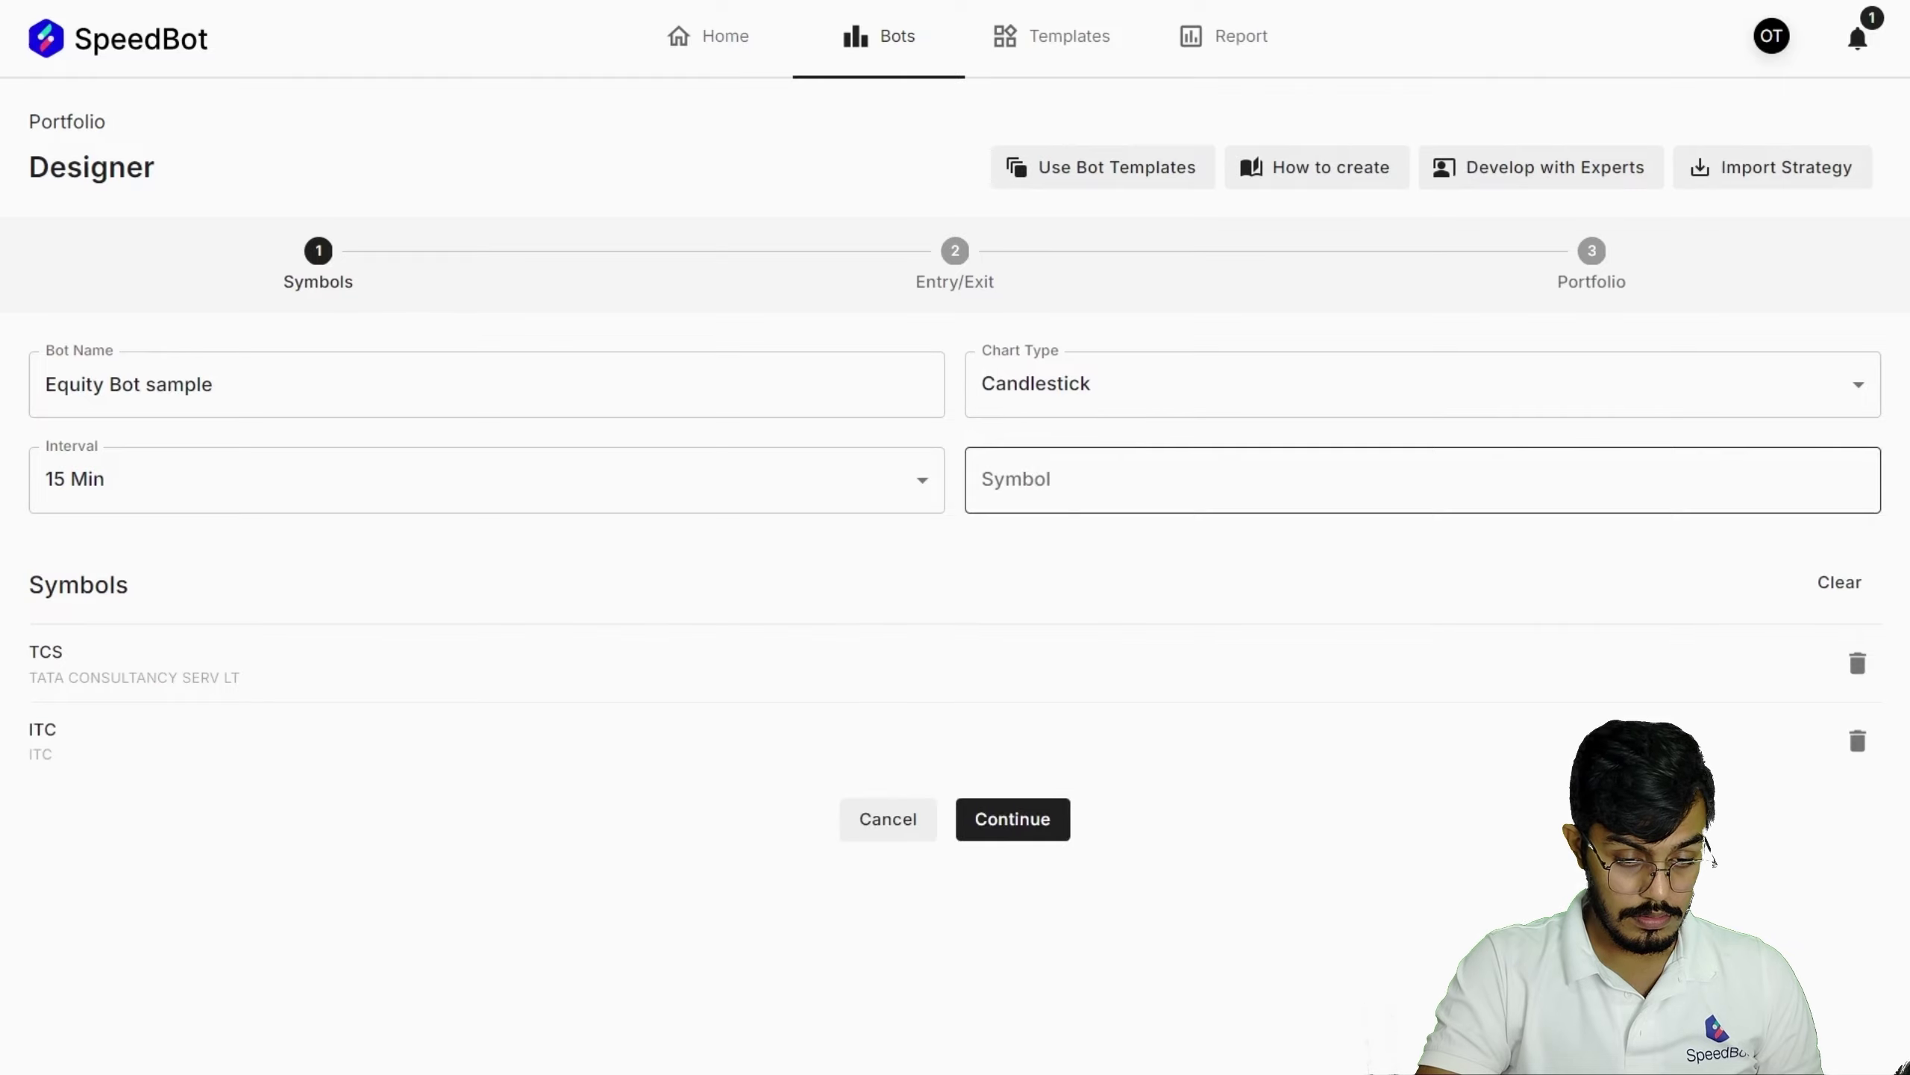
- Add ASIANPAINT to the symbol list and continue to the entry and exit settings
left_click(1053, 500)
type("ASIA")
key("Down")
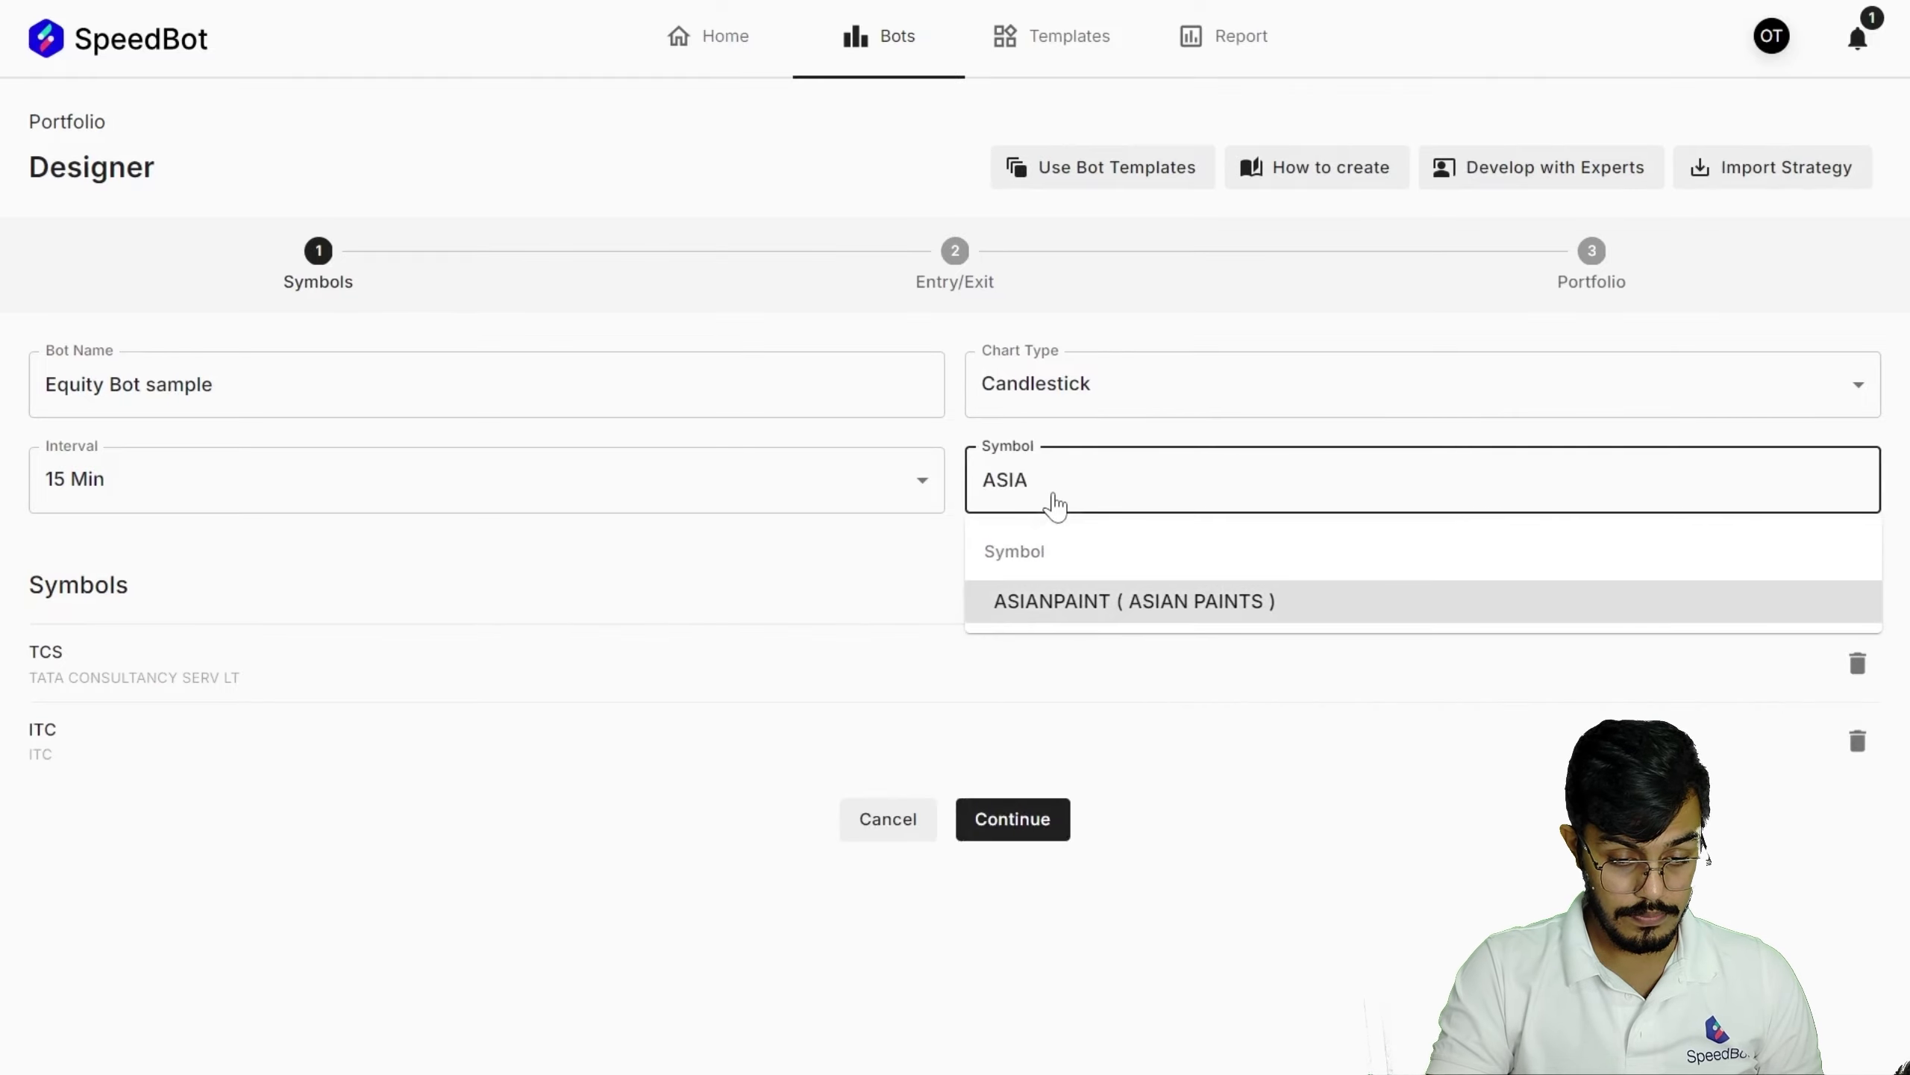
key("Return")
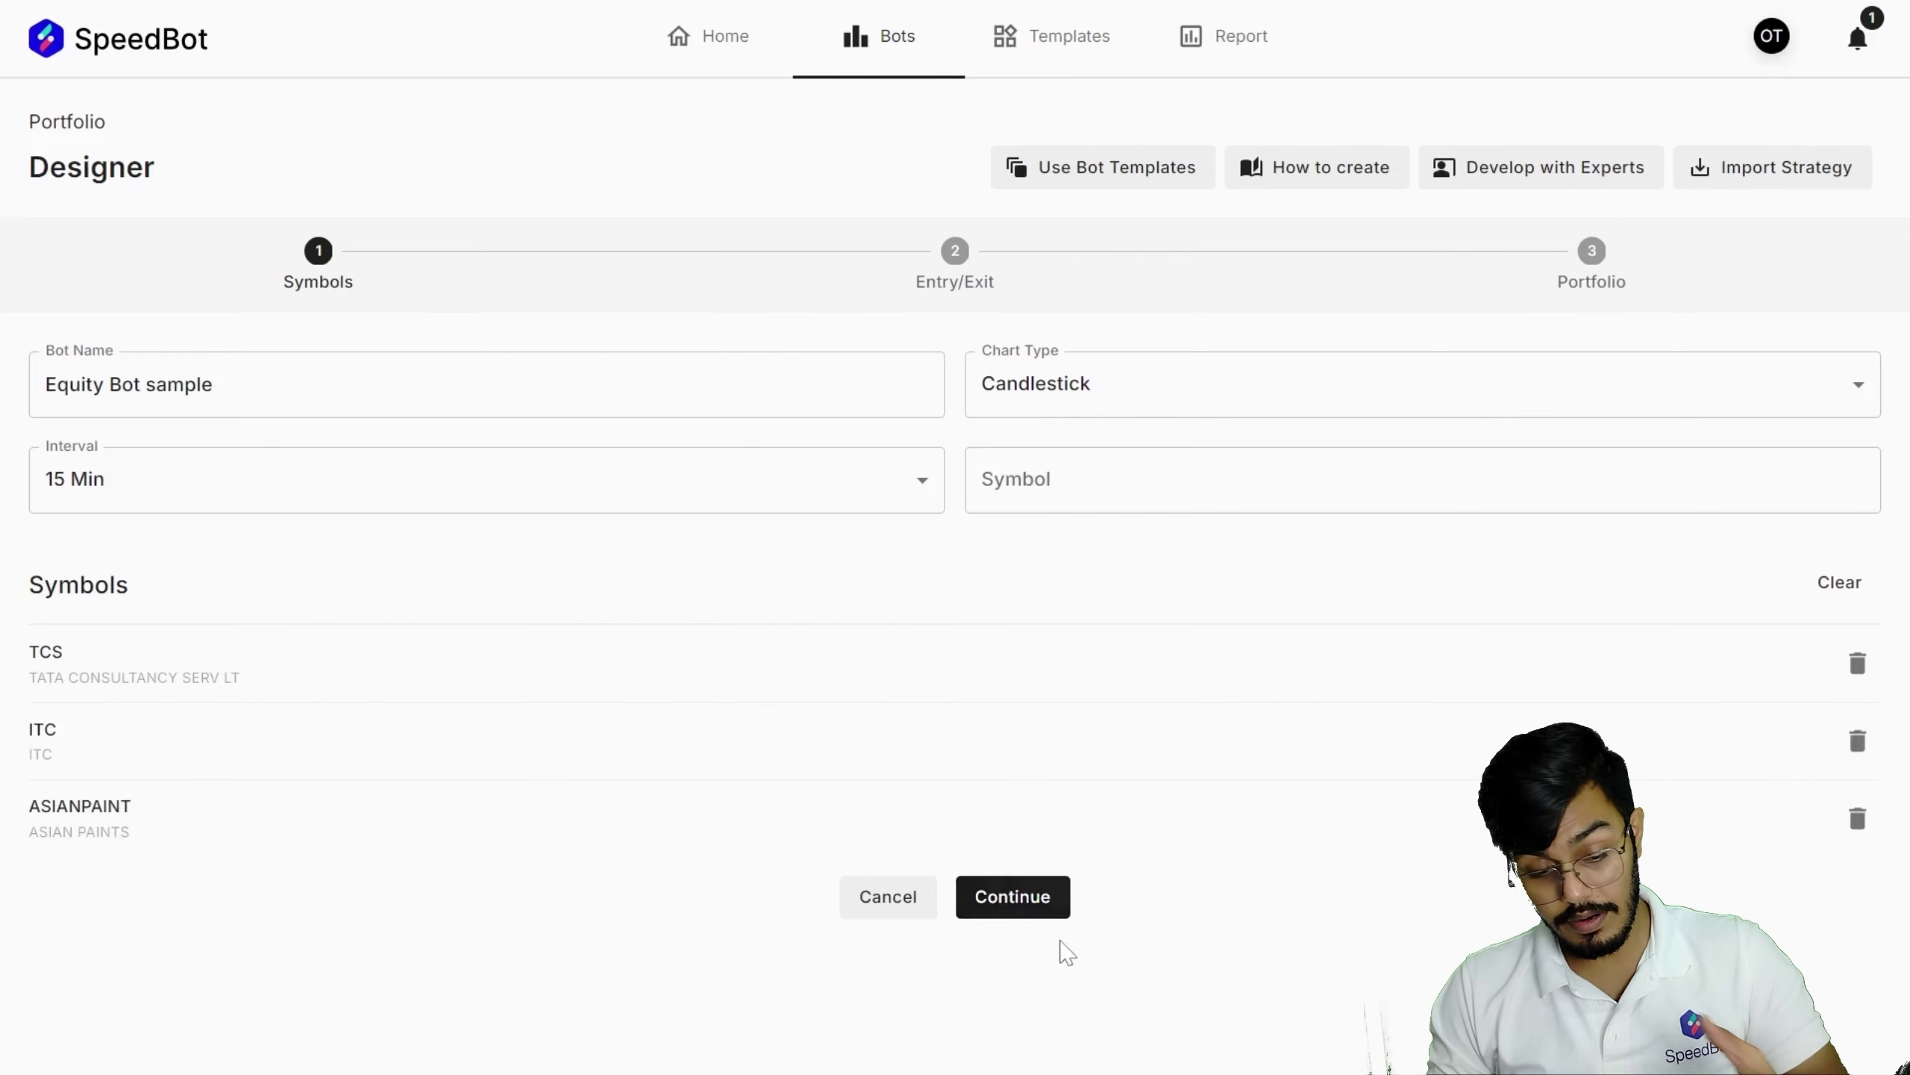
left_click(1035, 906)
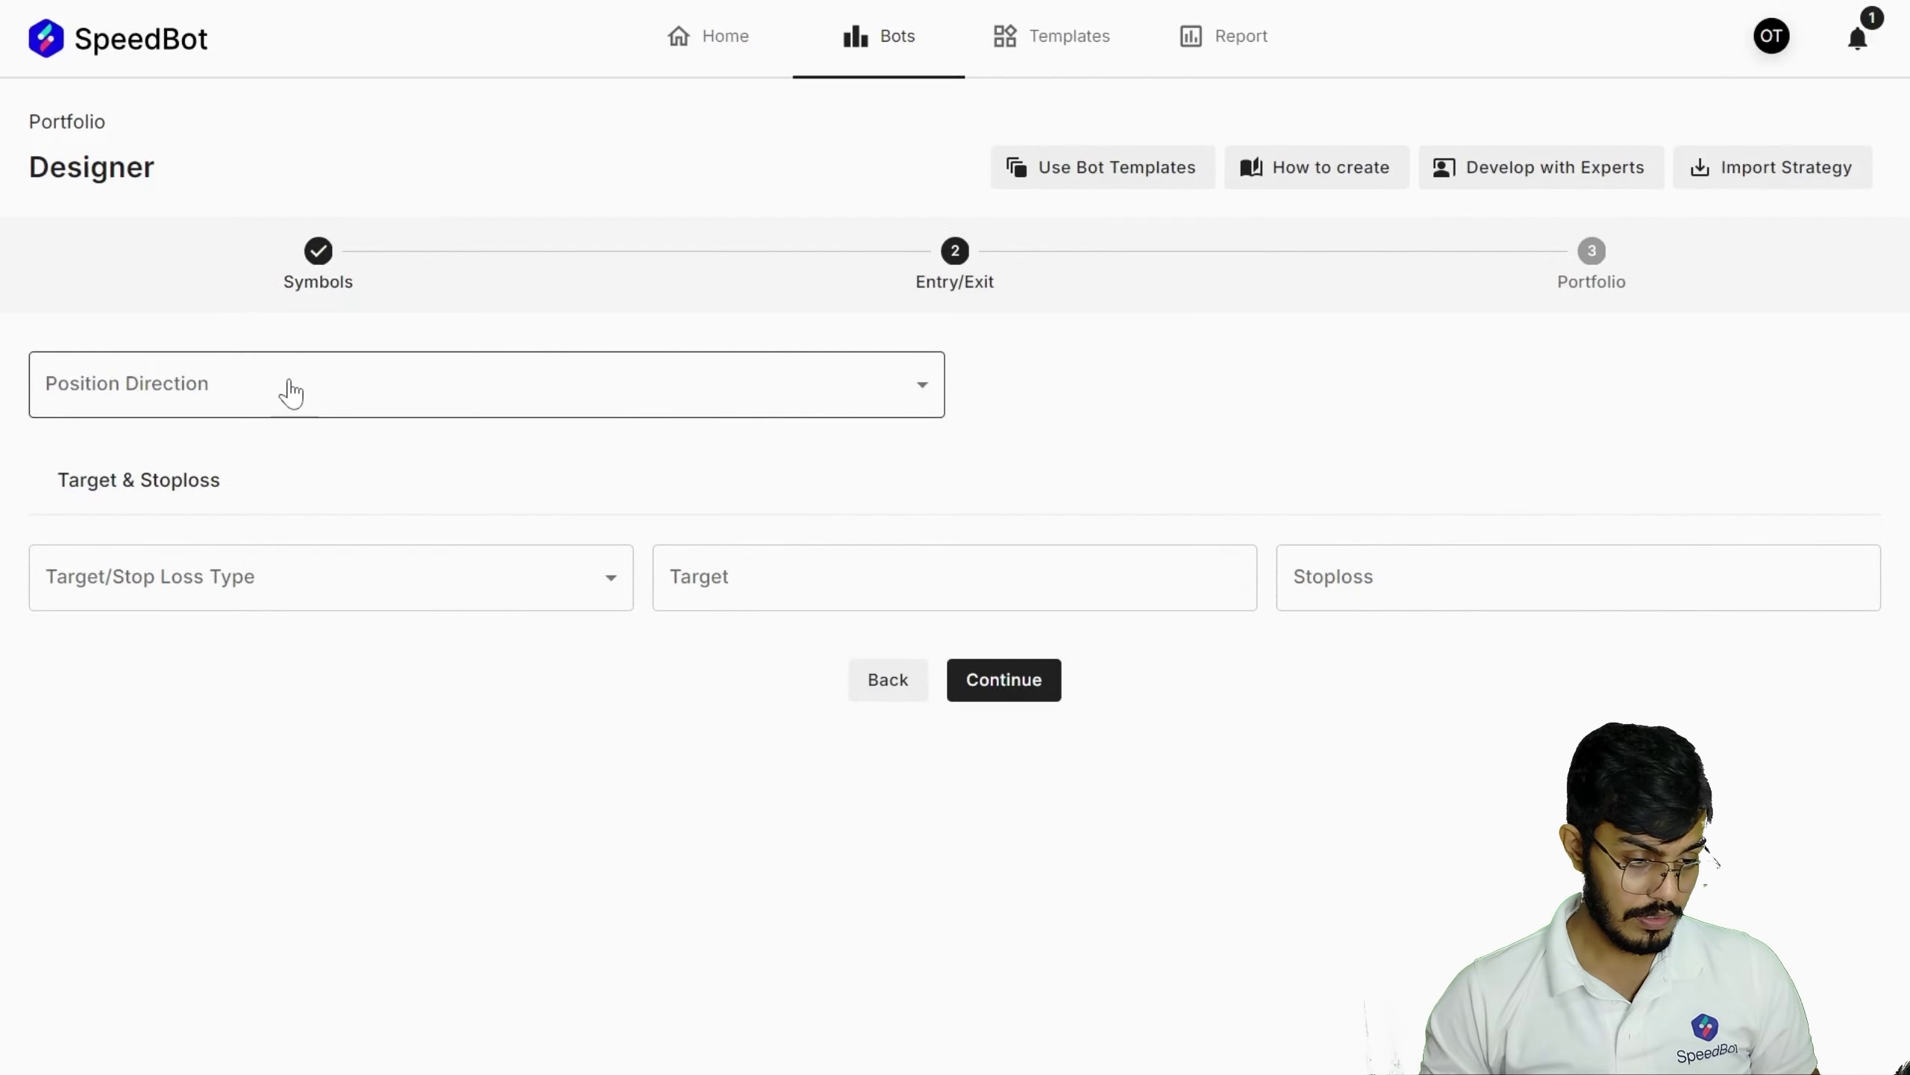
- Set the position direction to Long and begin the long entry condition with the Close indicator at offset 0
left_click(294, 391)
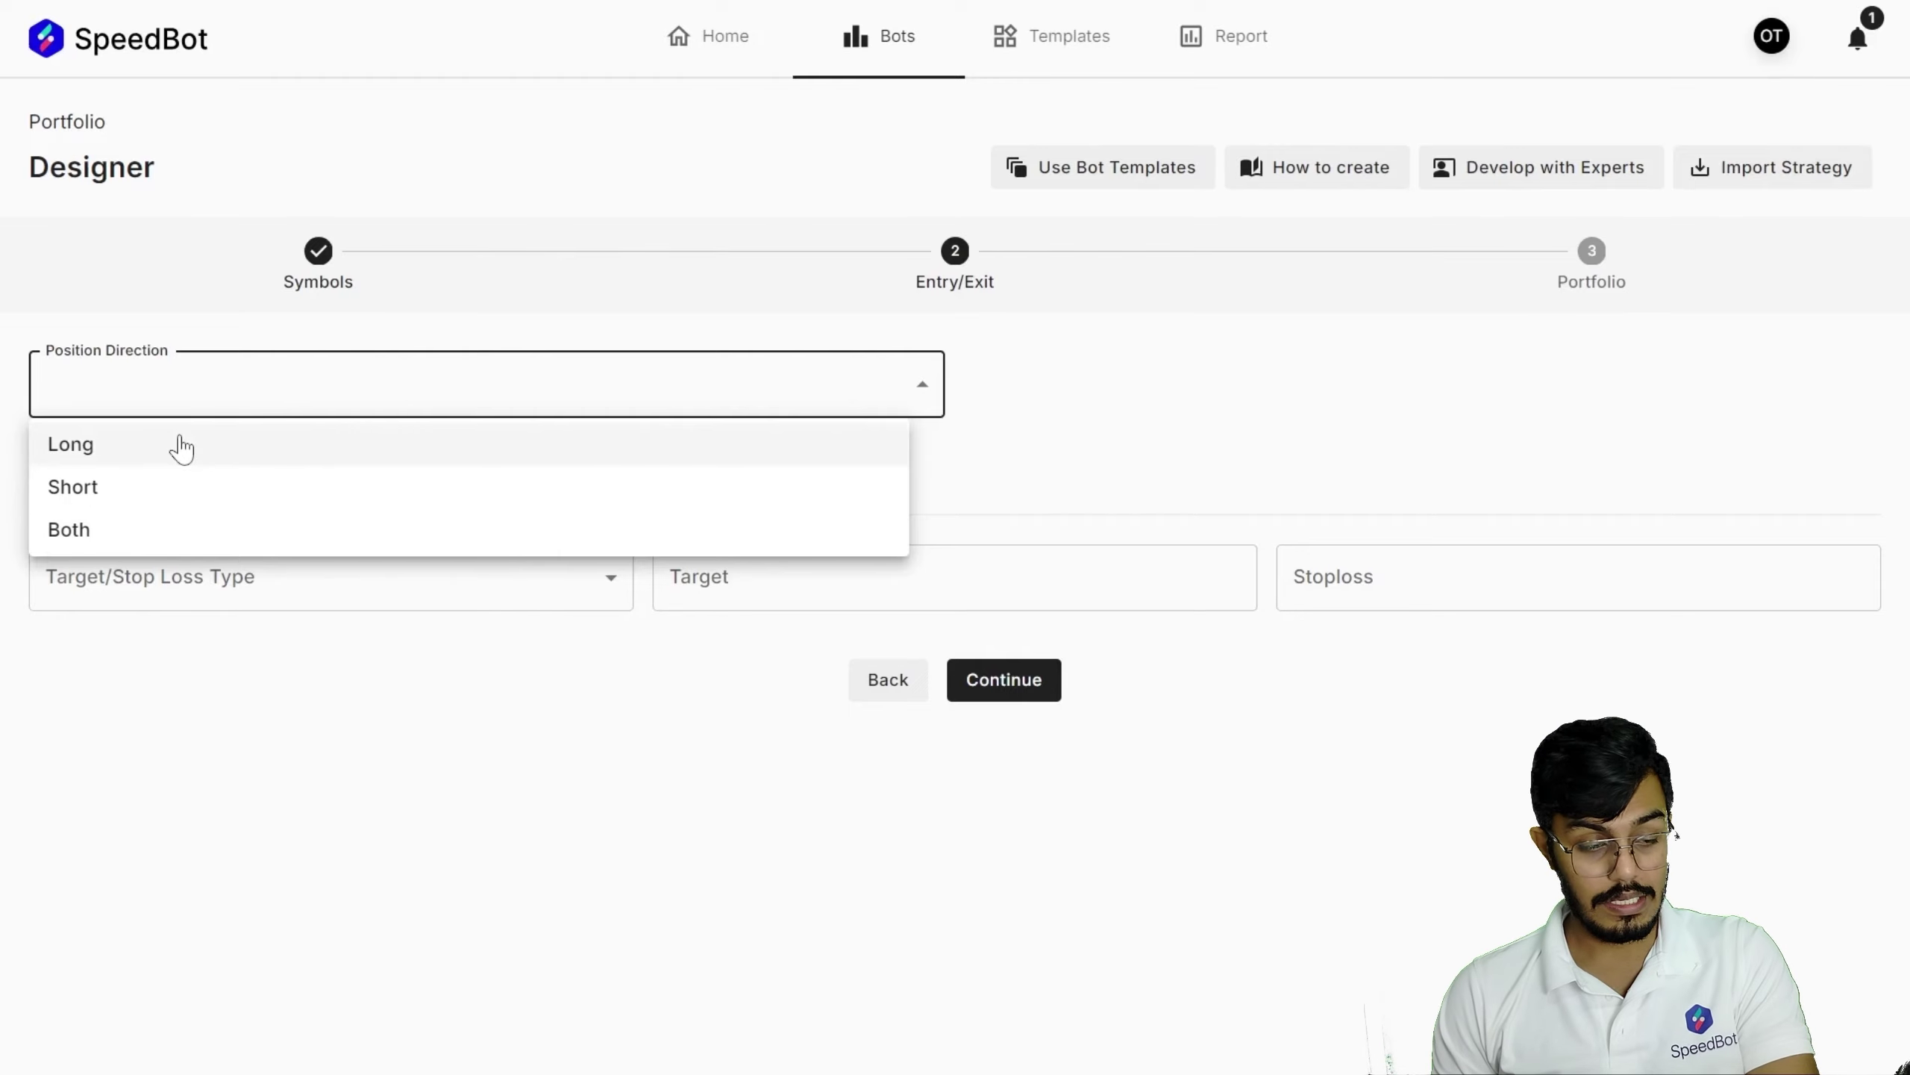
key("Return")
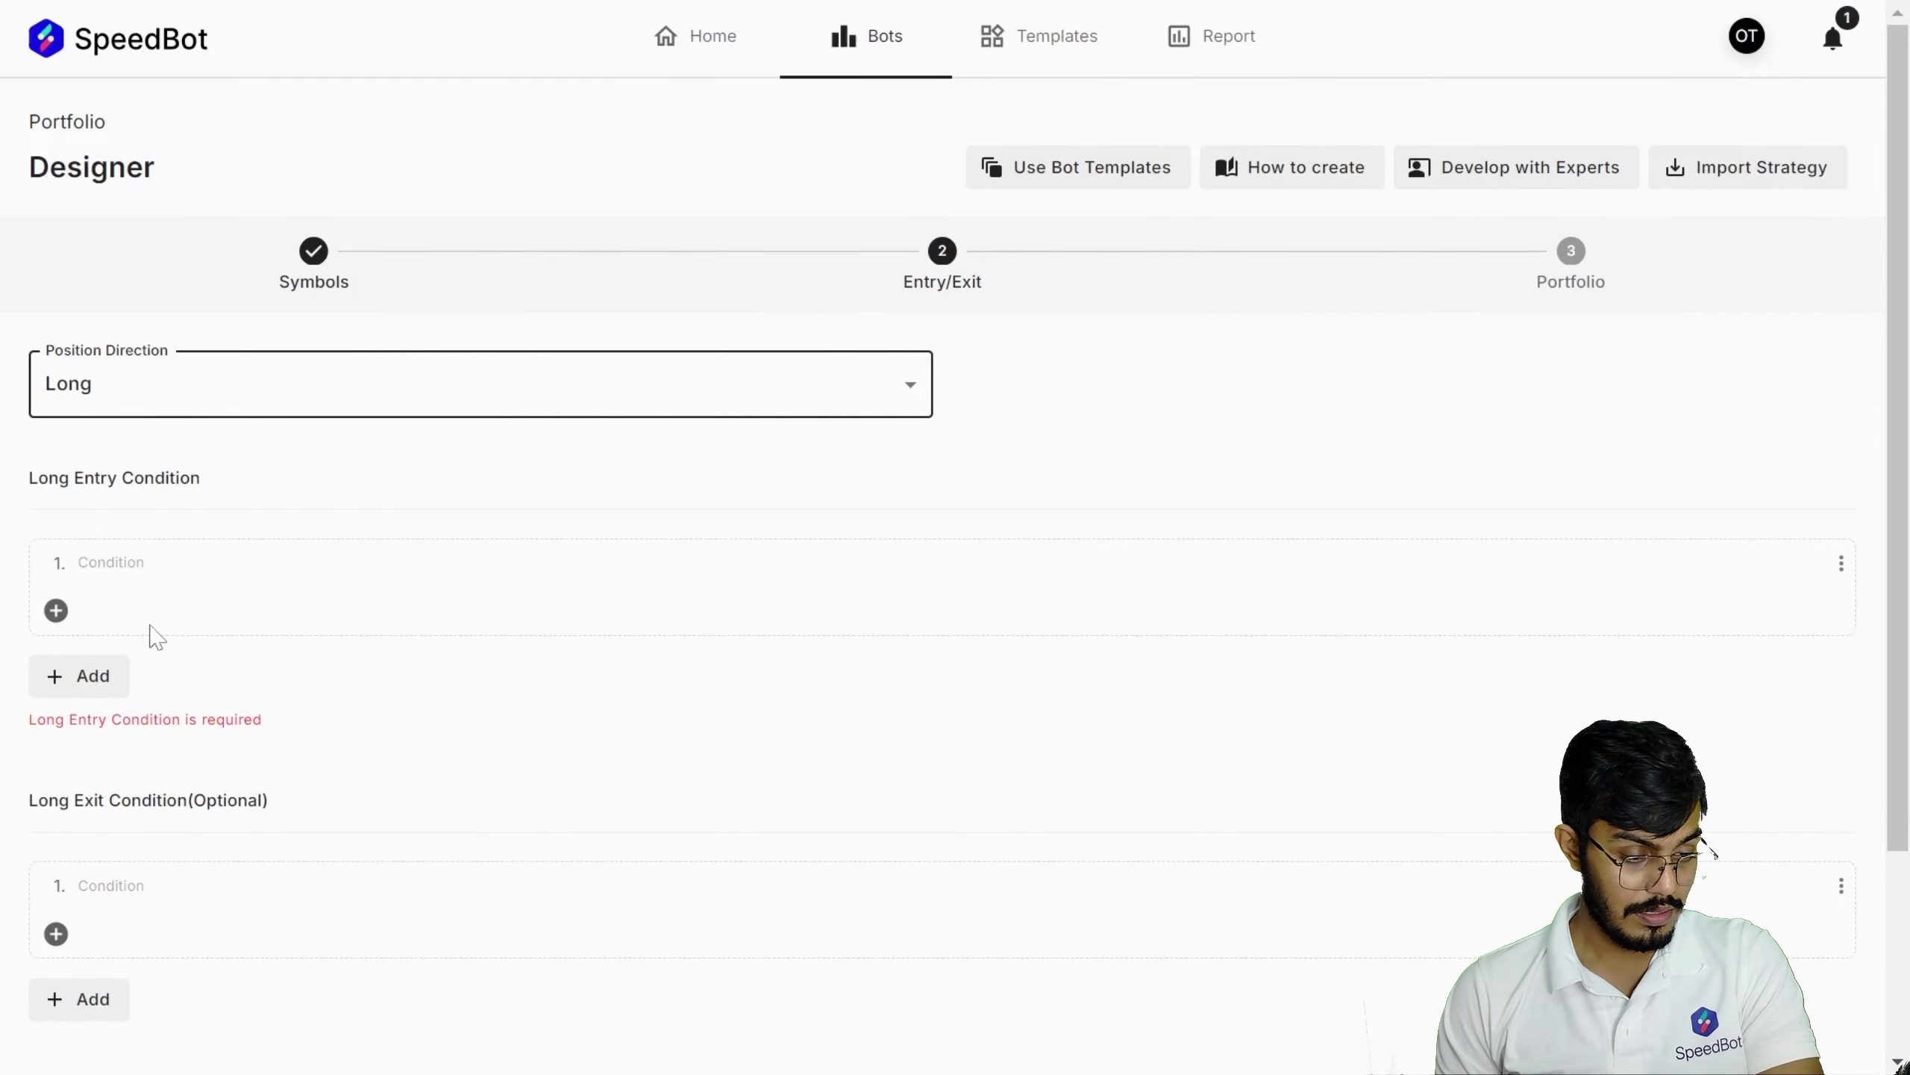
left_click(56, 611)
left_click(146, 621)
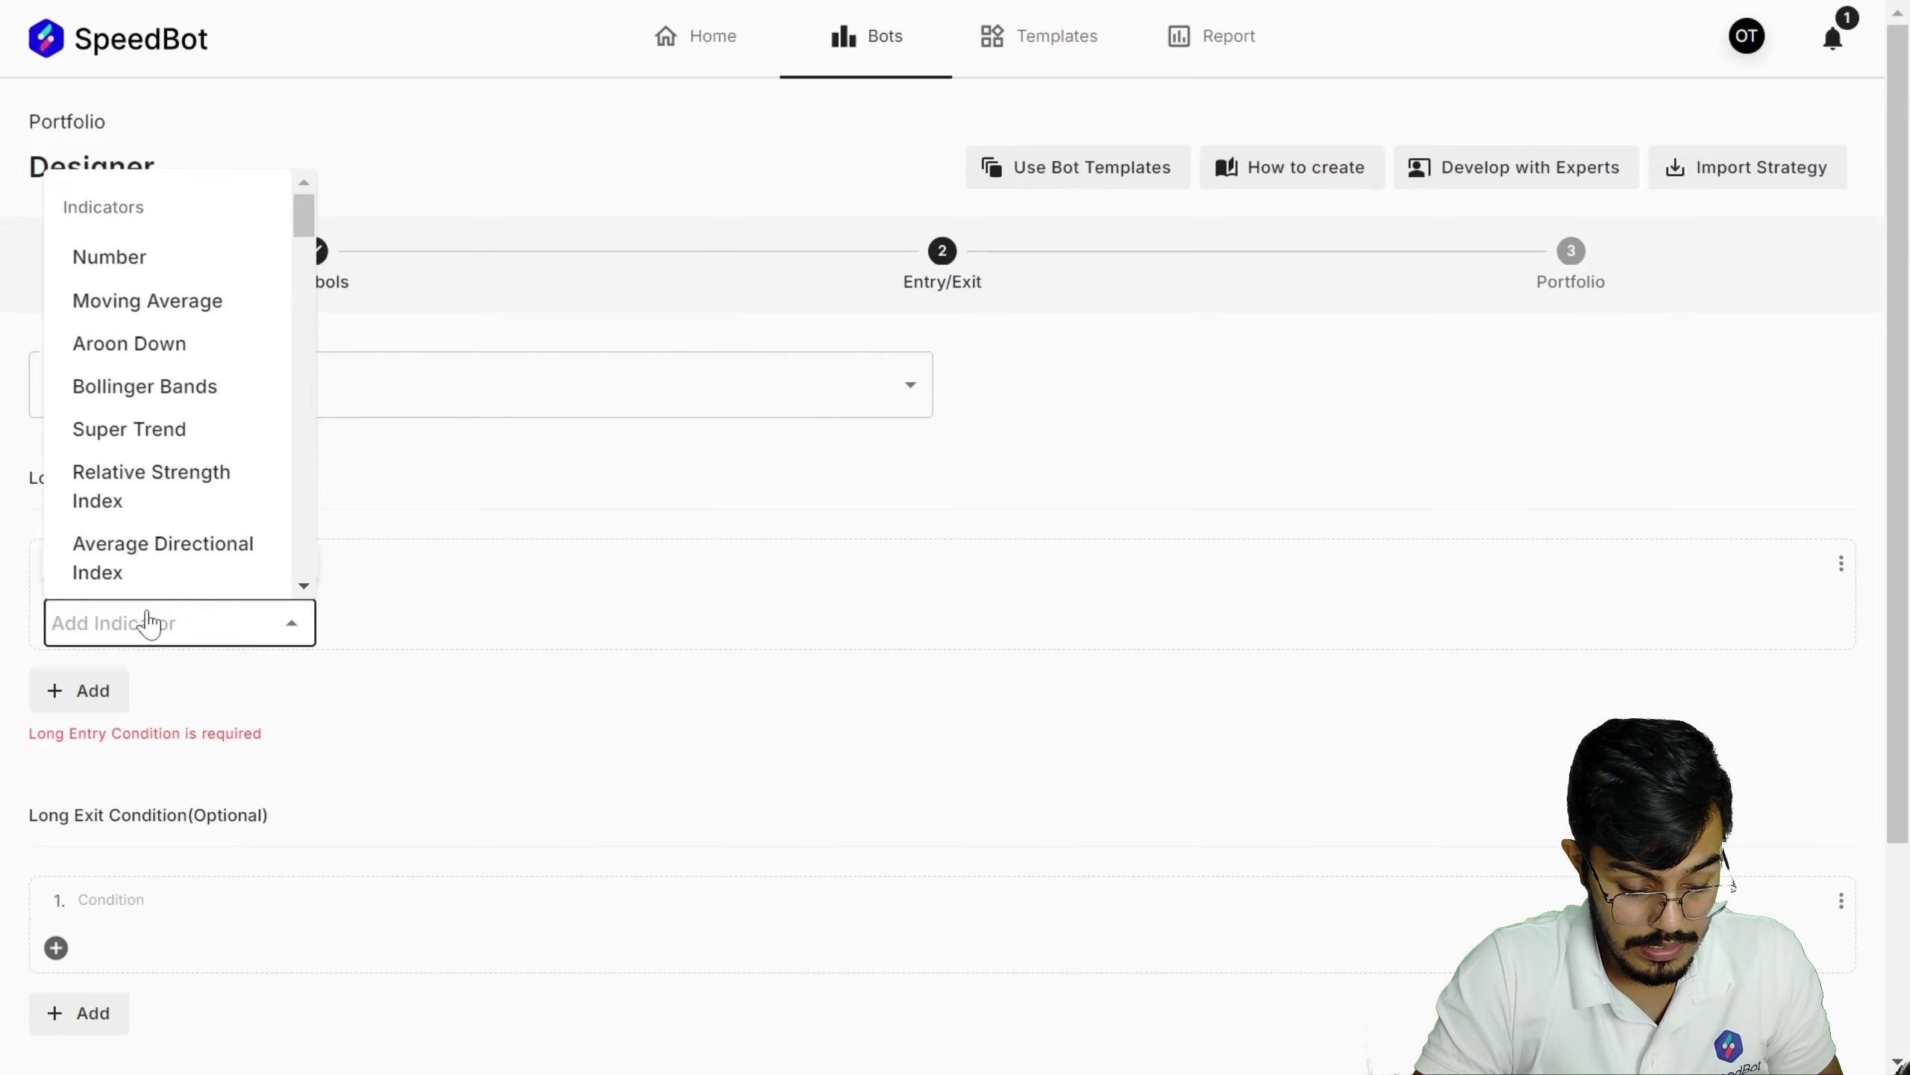
type("clos")
key("Down")
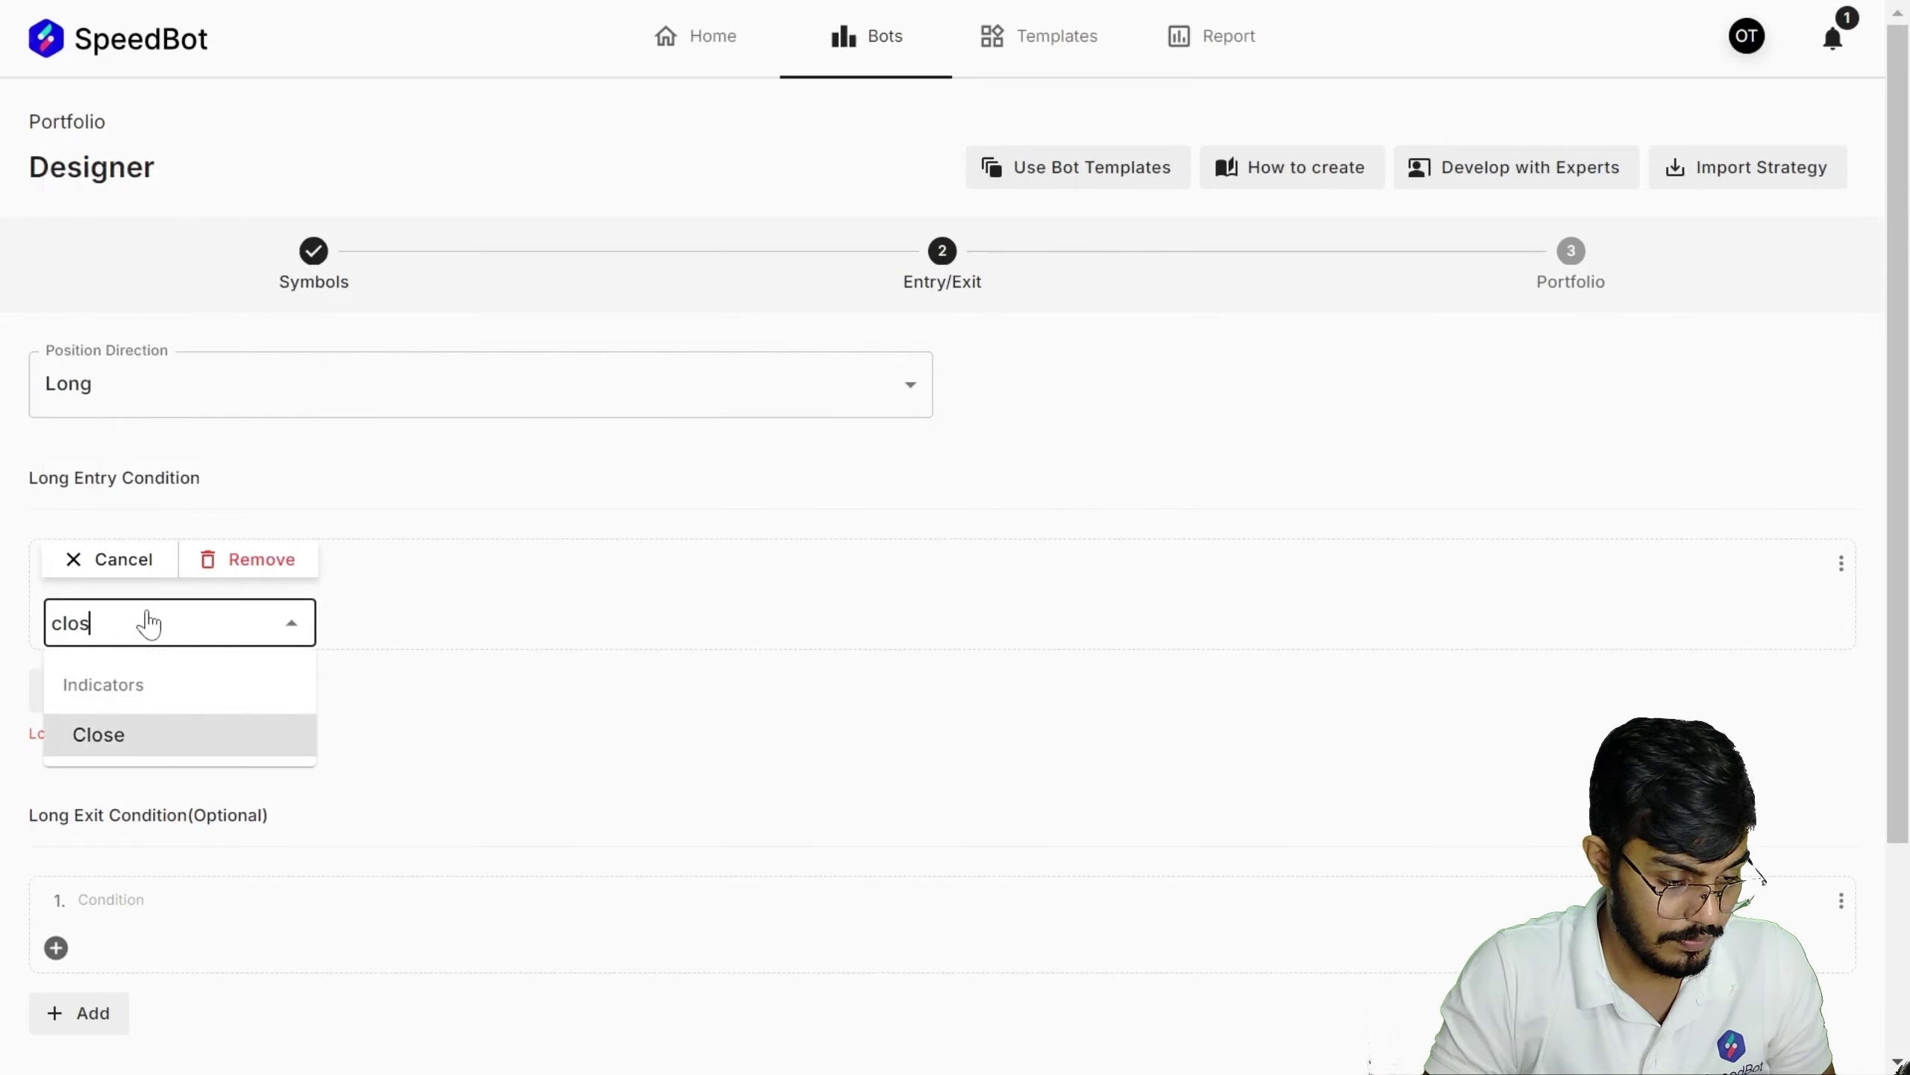
key("Return")
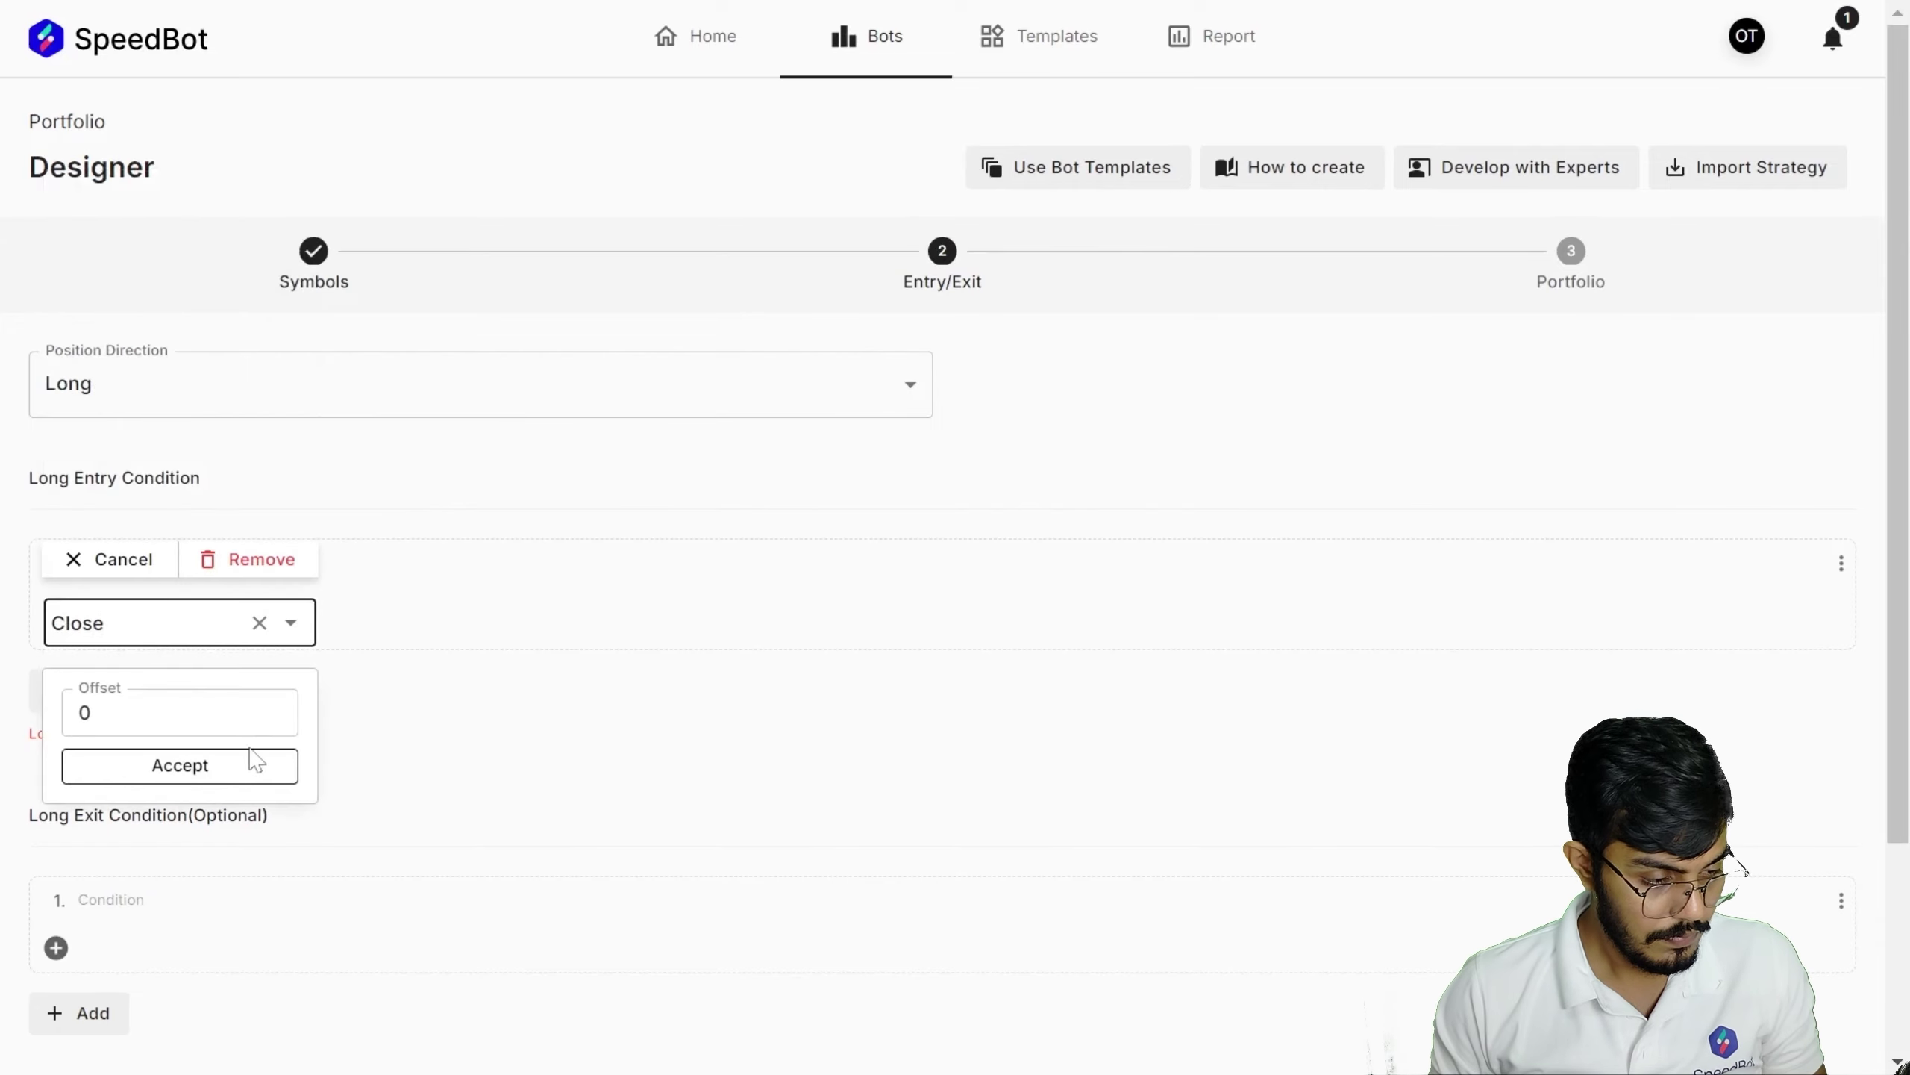
left_click(223, 785)
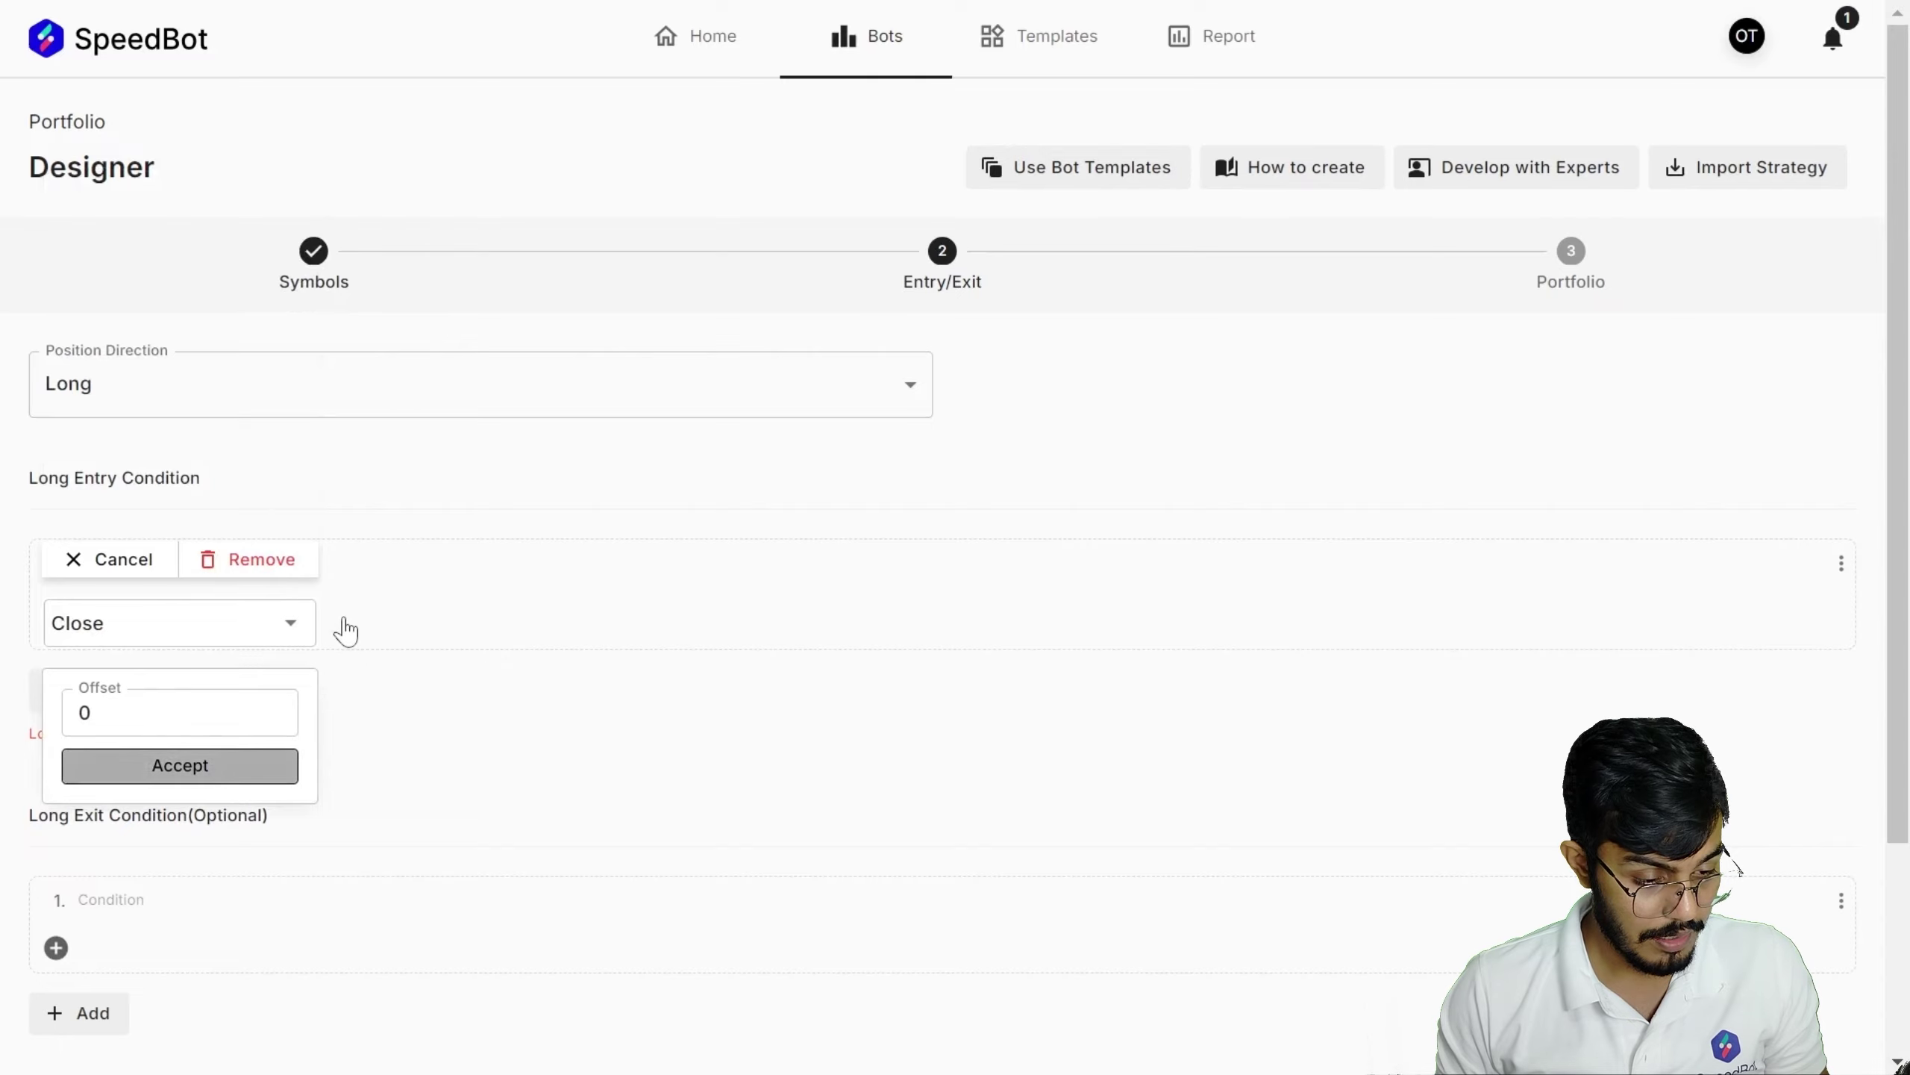
- Add the Crosses above comparator after Close in the long entry condition
left_click(183, 626)
left_click(307, 632)
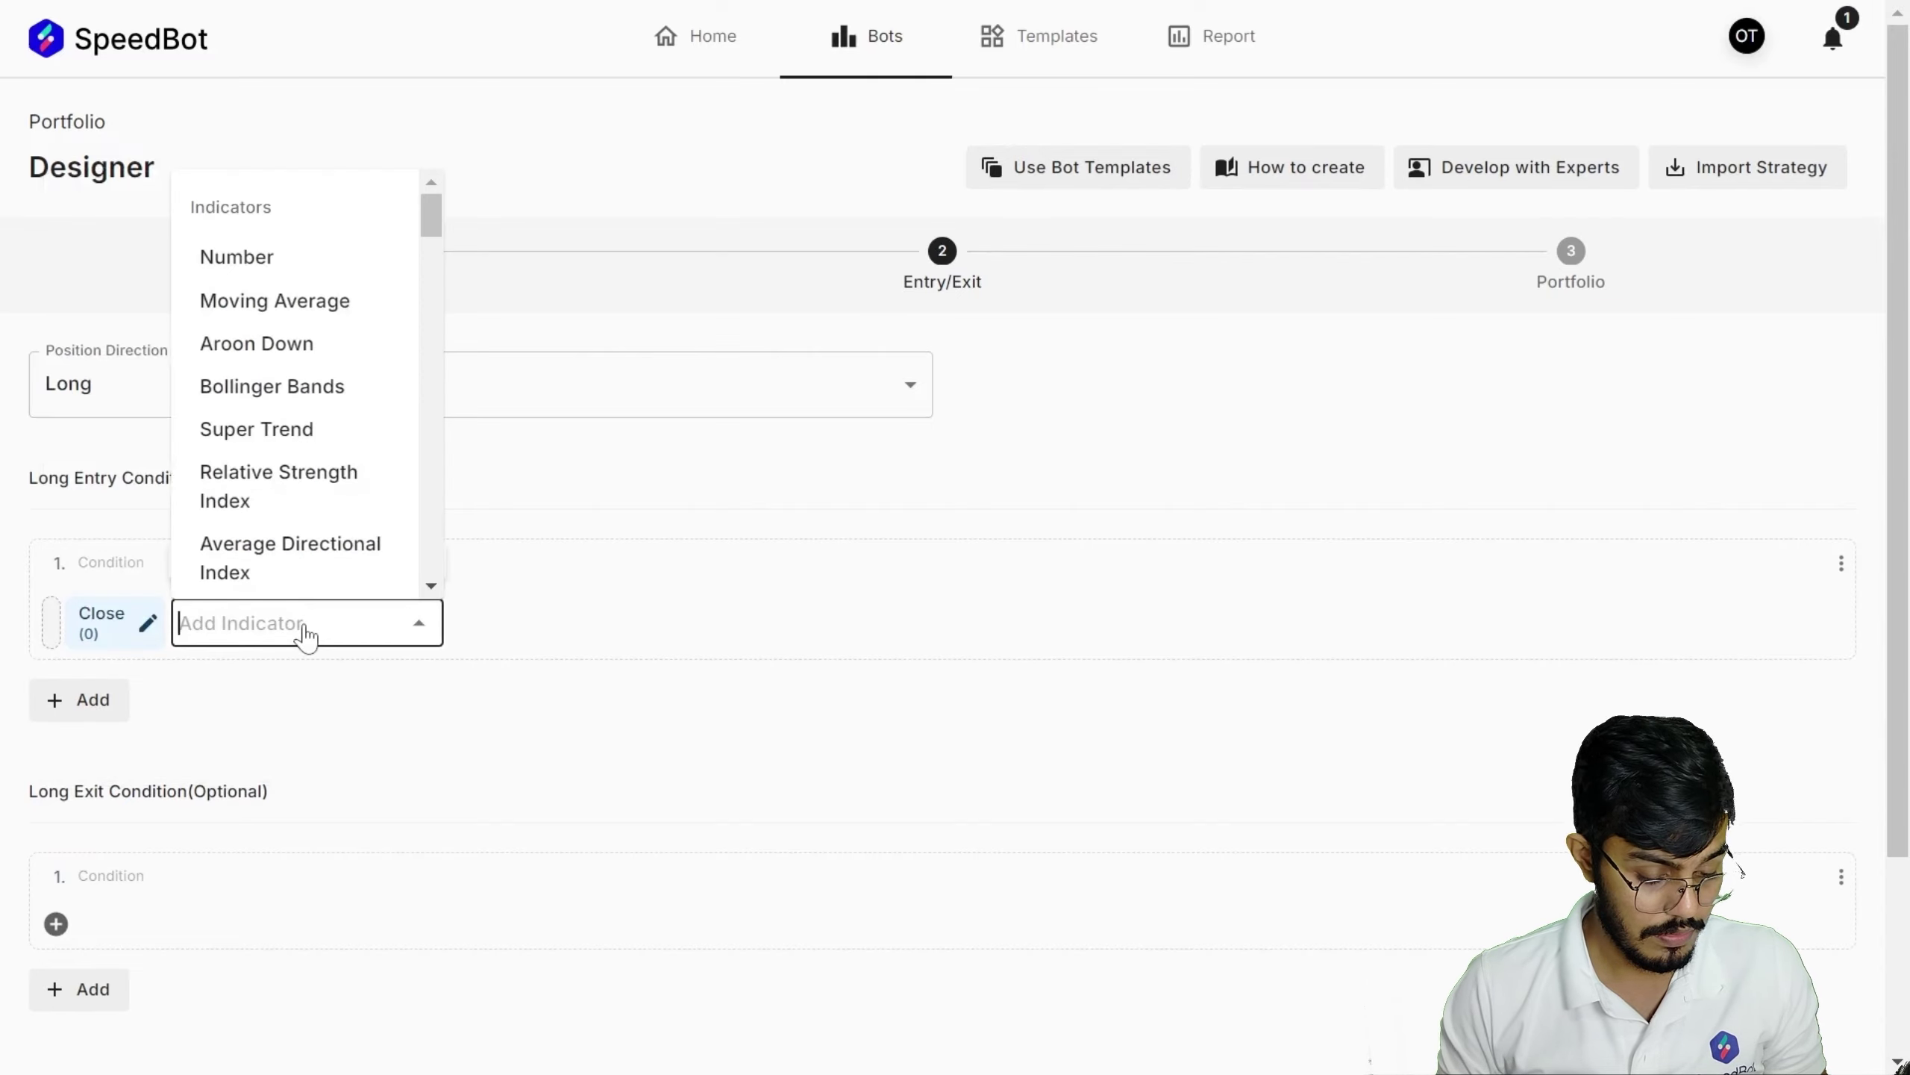
type("cros")
key("Down")
key("Return")
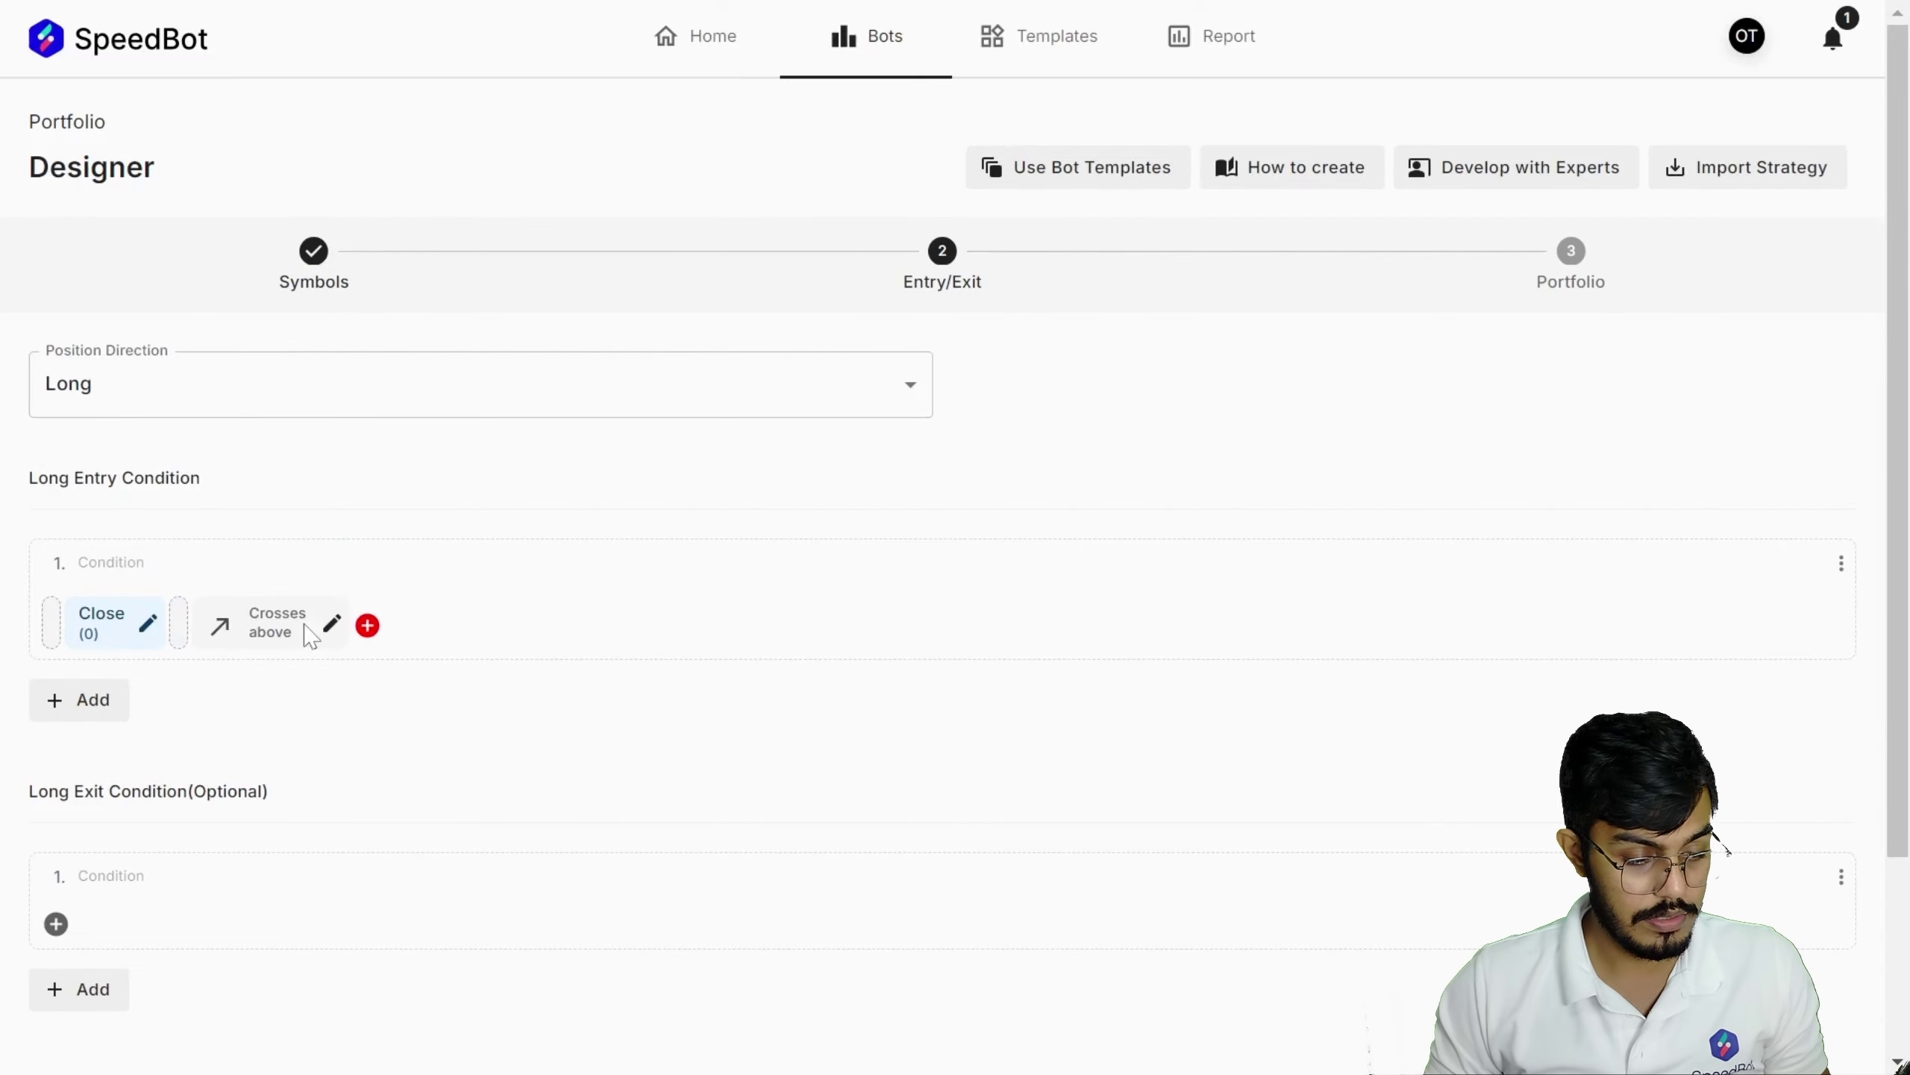
- Complete the long entry condition with the High indicator at offset 1
left_click(467, 639)
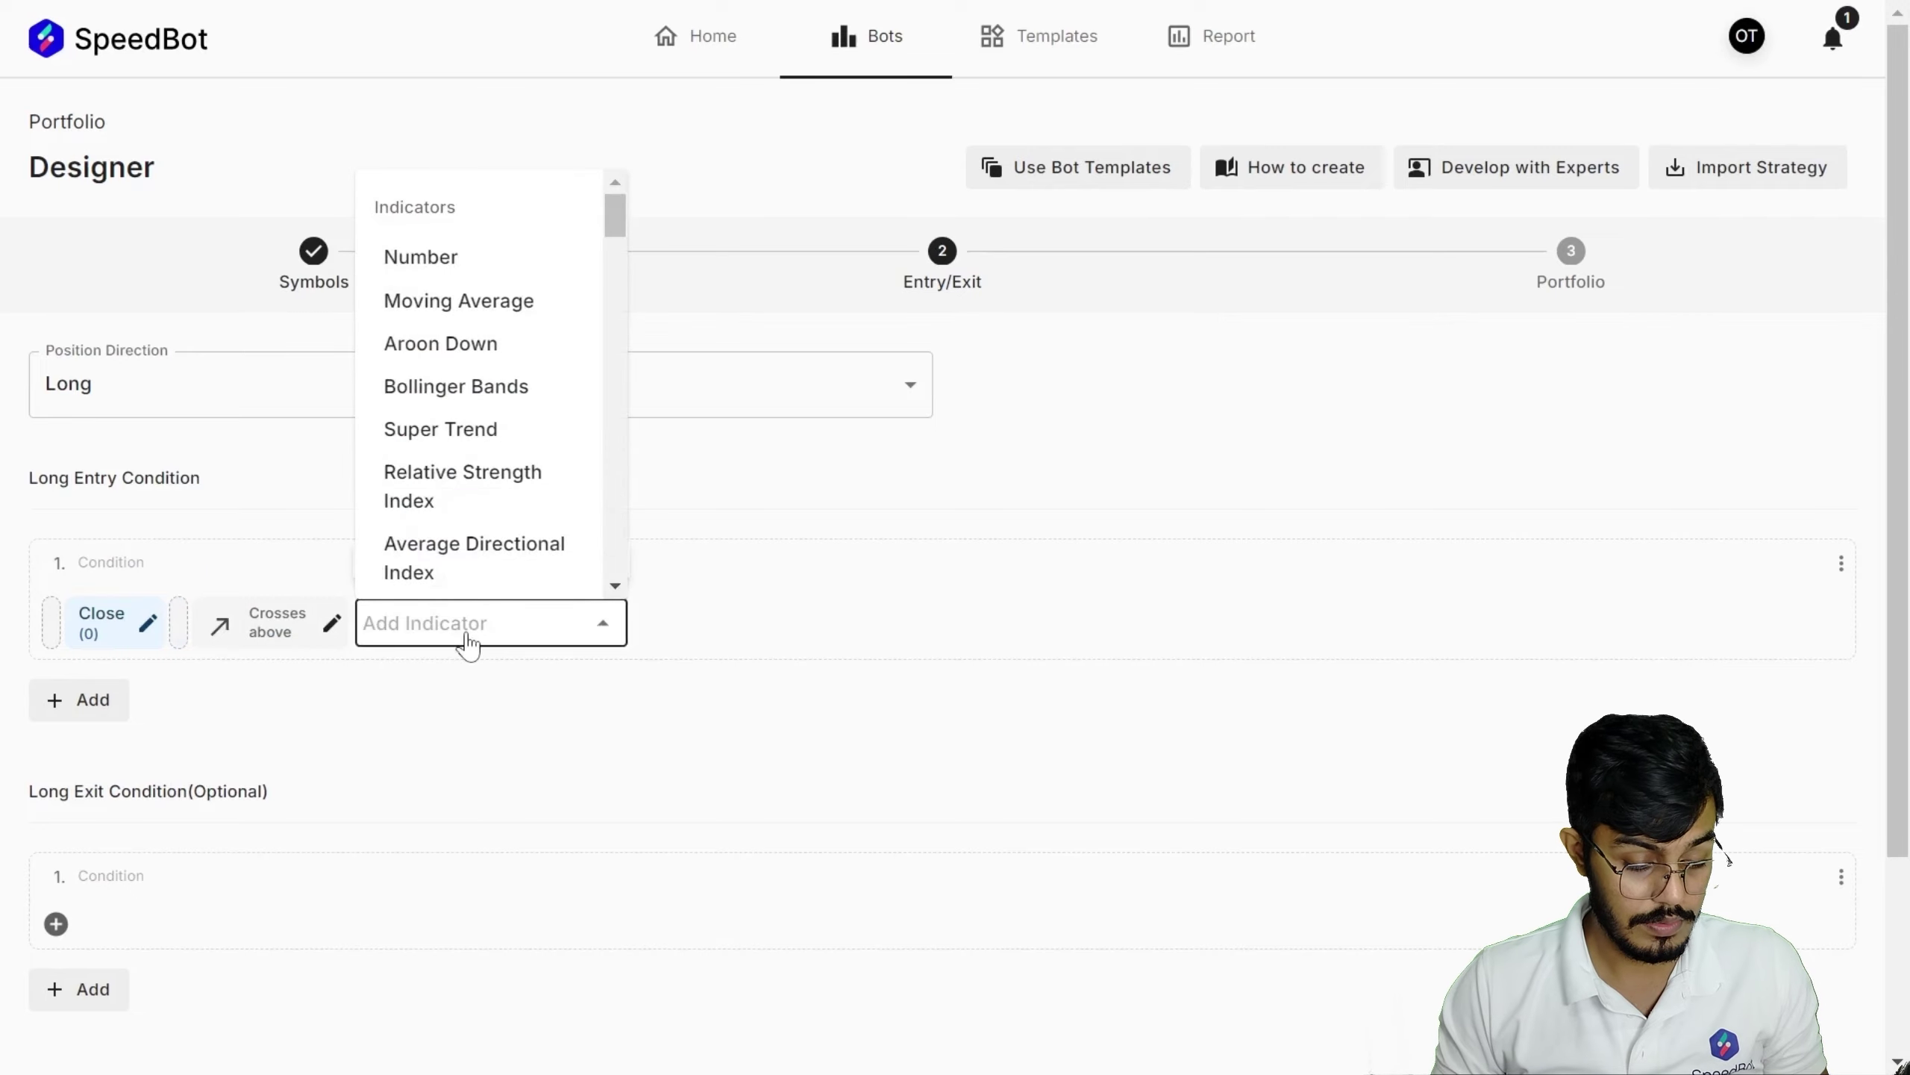
type("high")
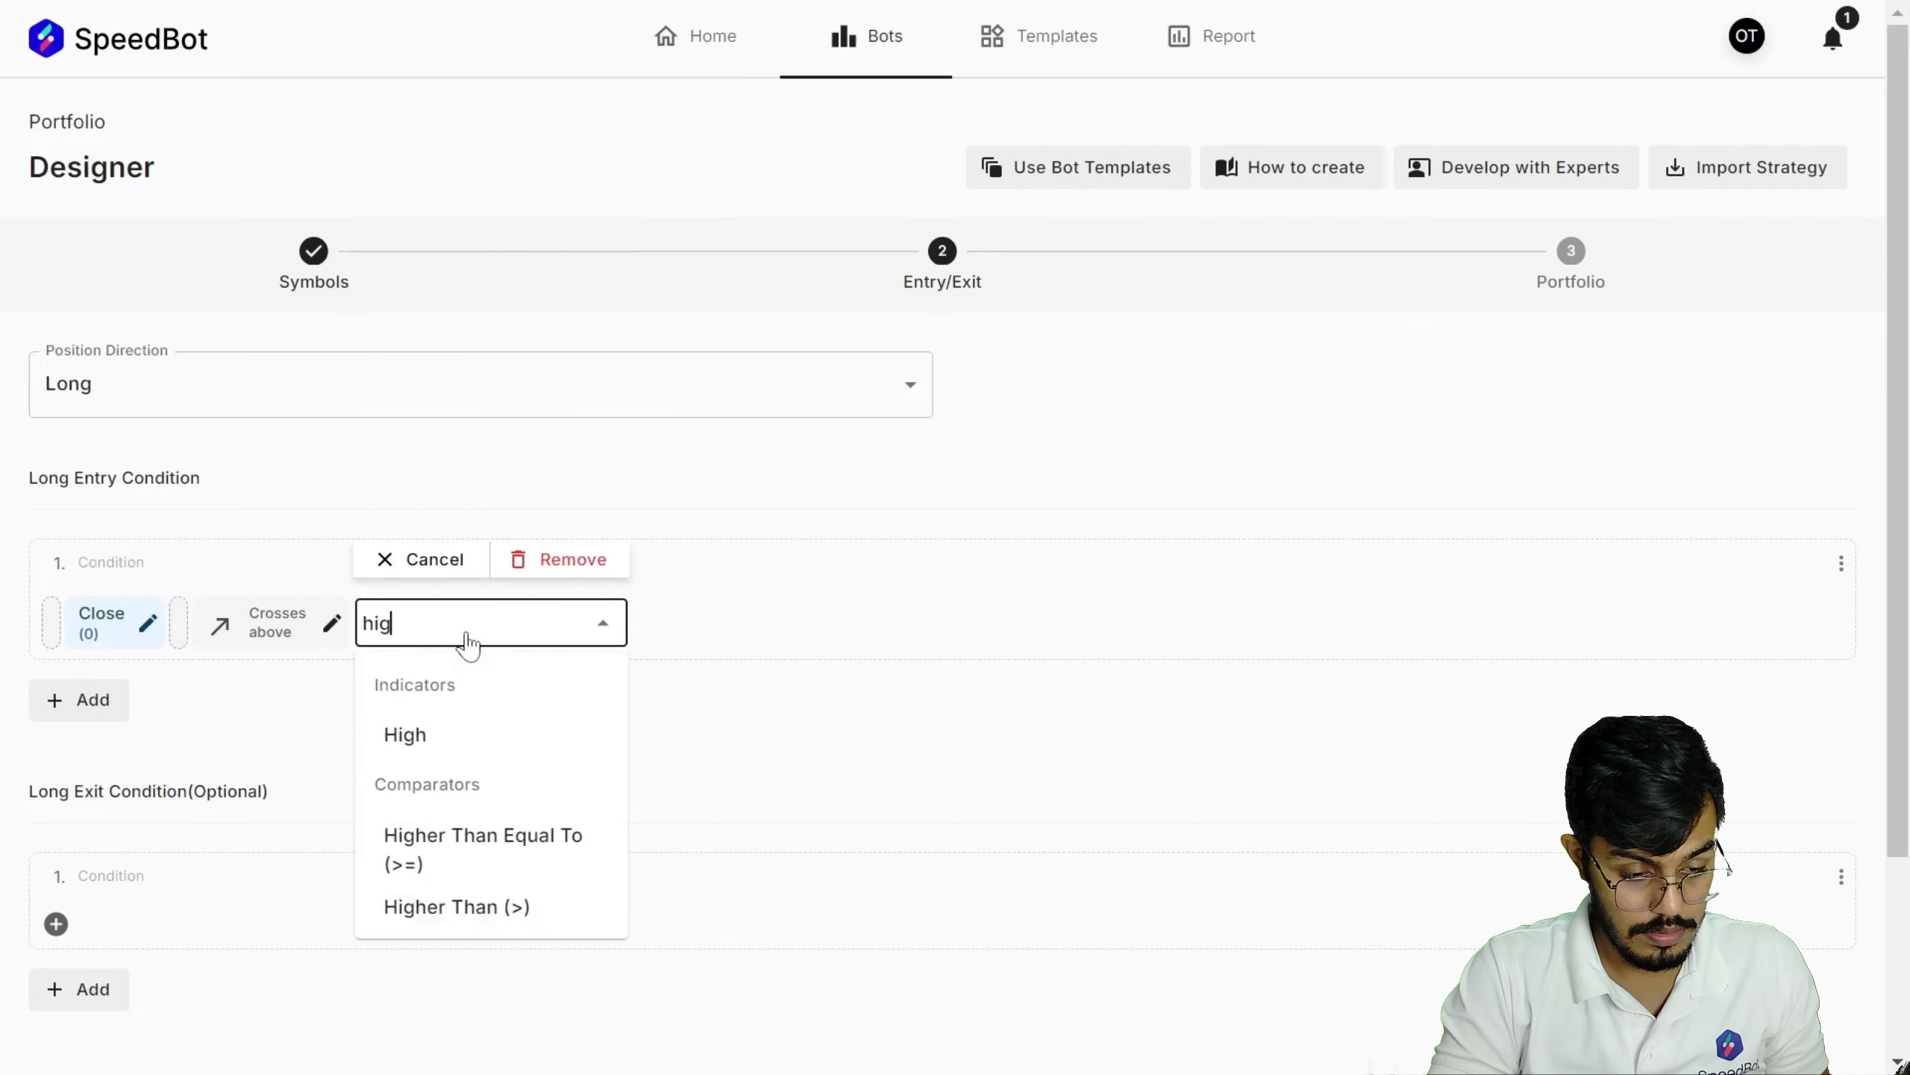
left_click(478, 744)
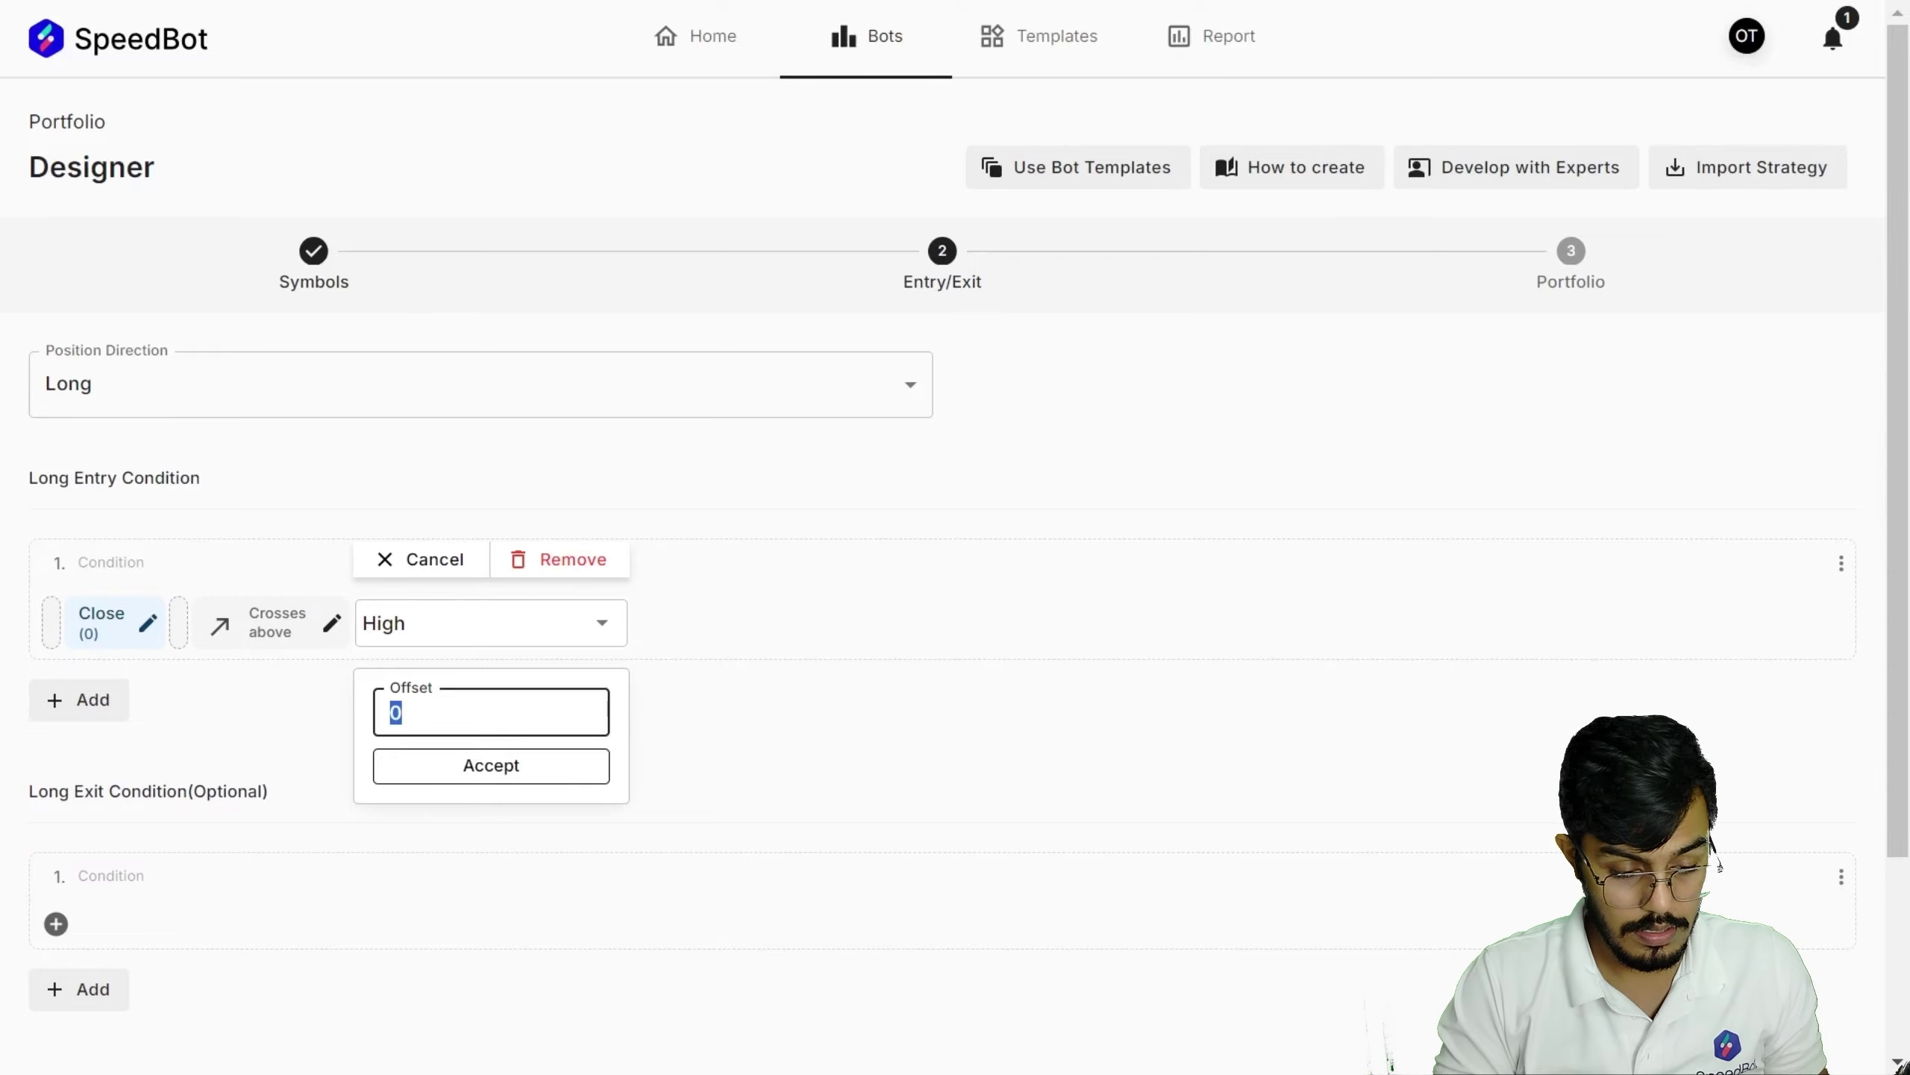
key("BackSpace")
type("1")
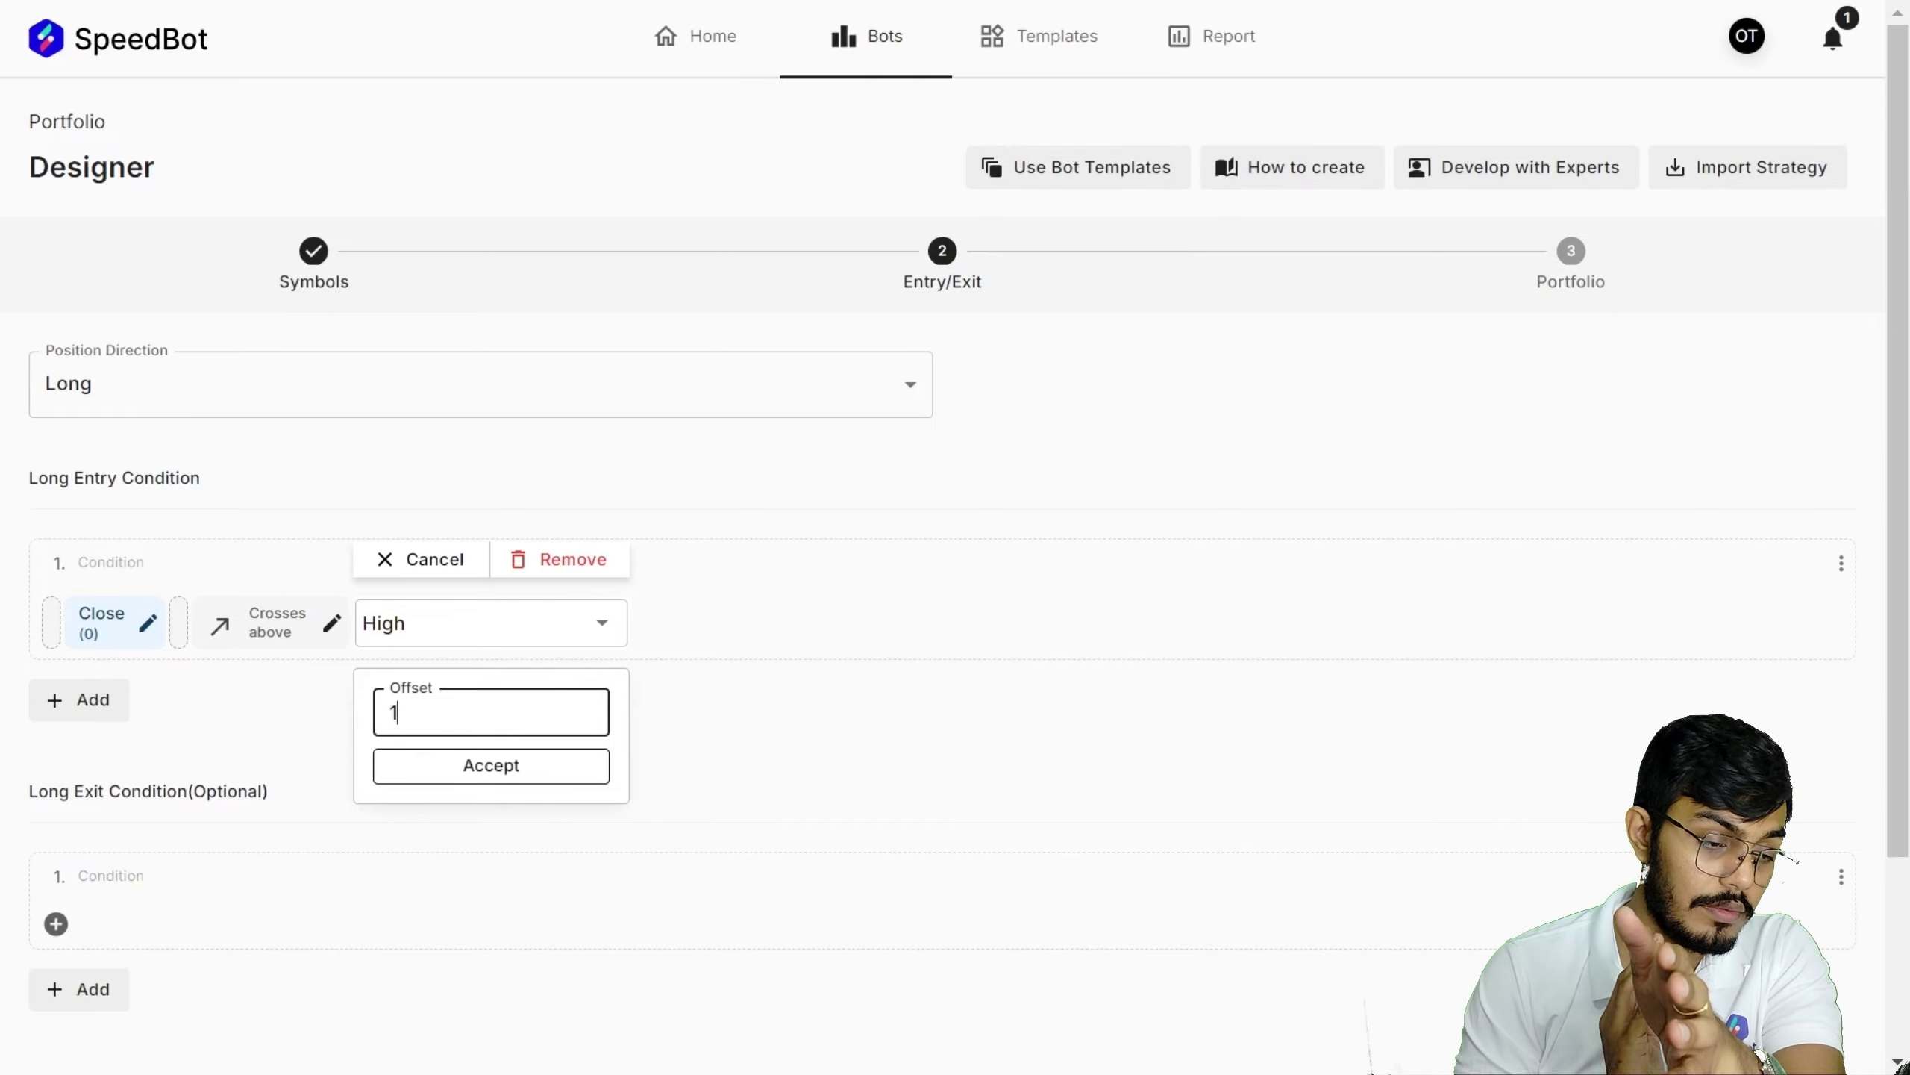
left_click(529, 776)
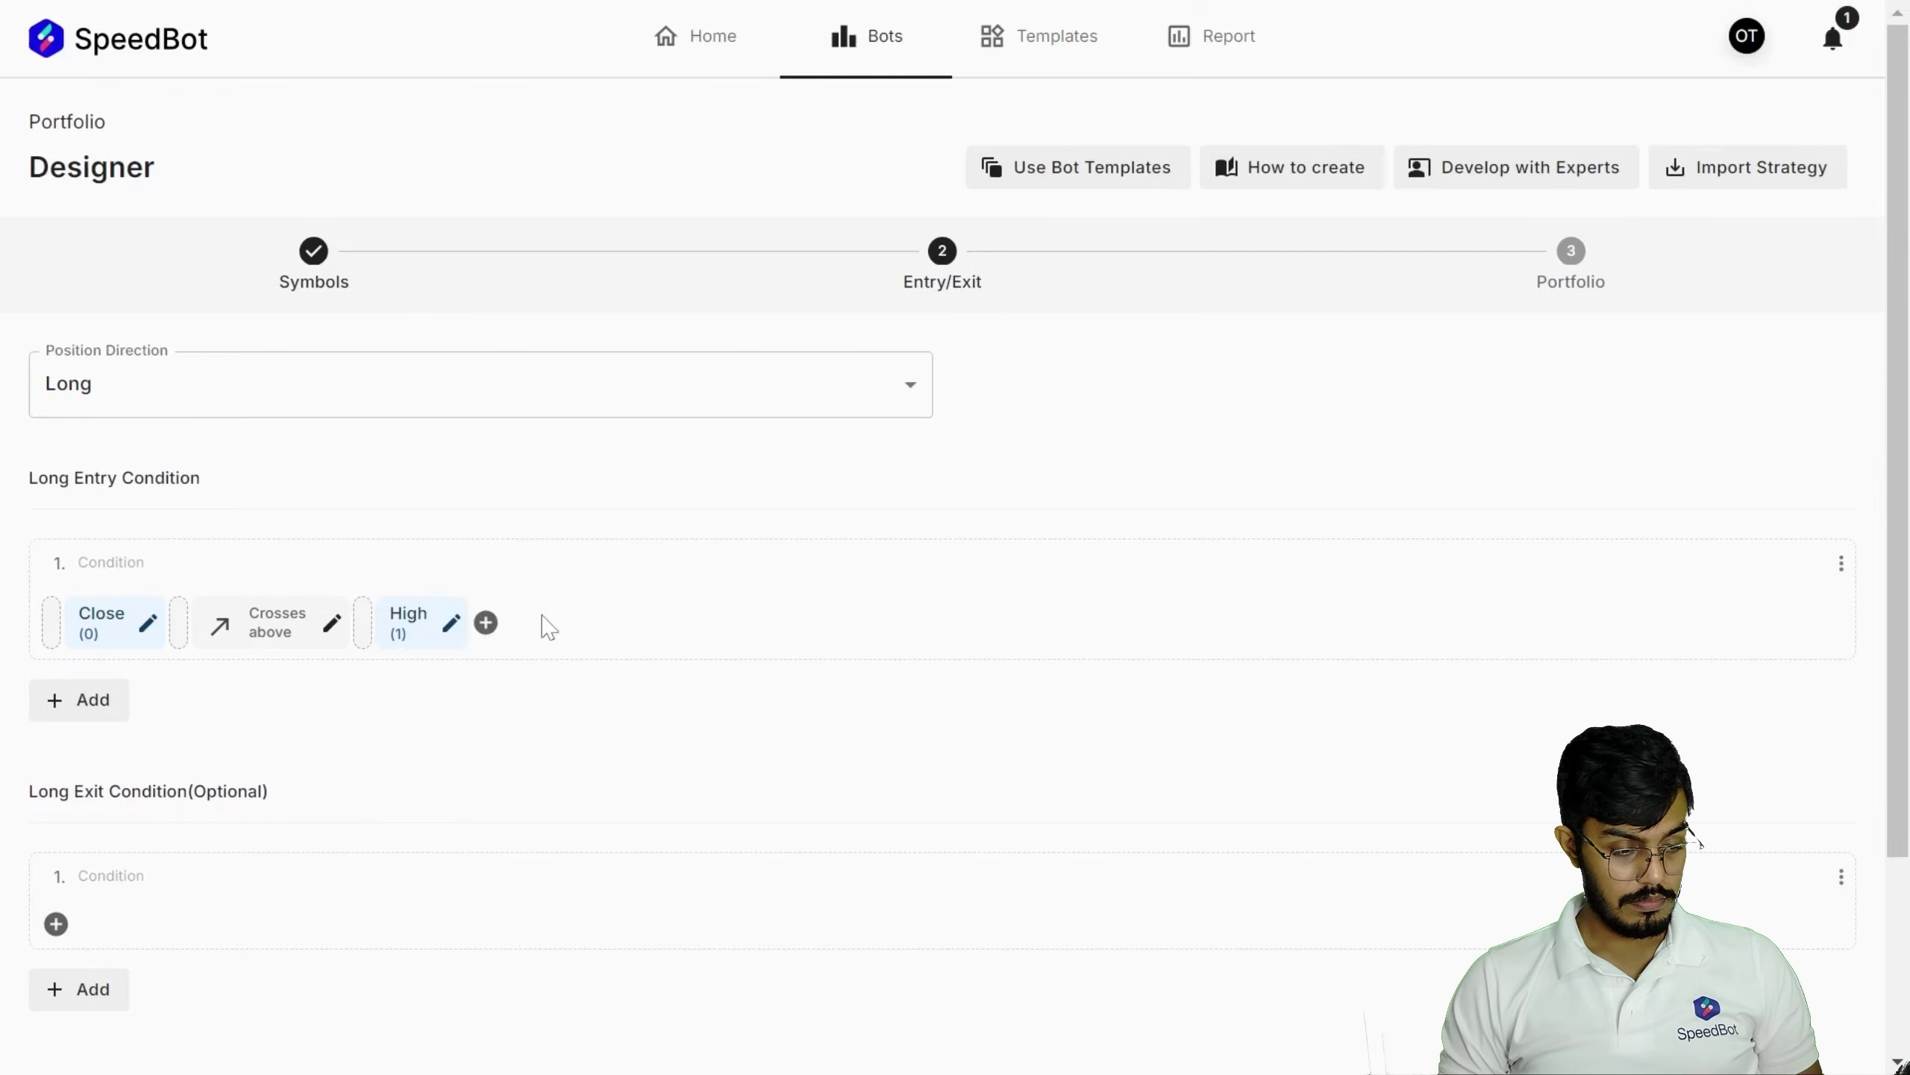
- Set the target and stop loss in Points, with target 5 and stoploss 5, and continue to the portfolio settings
scroll(184, 520, "down", 2)
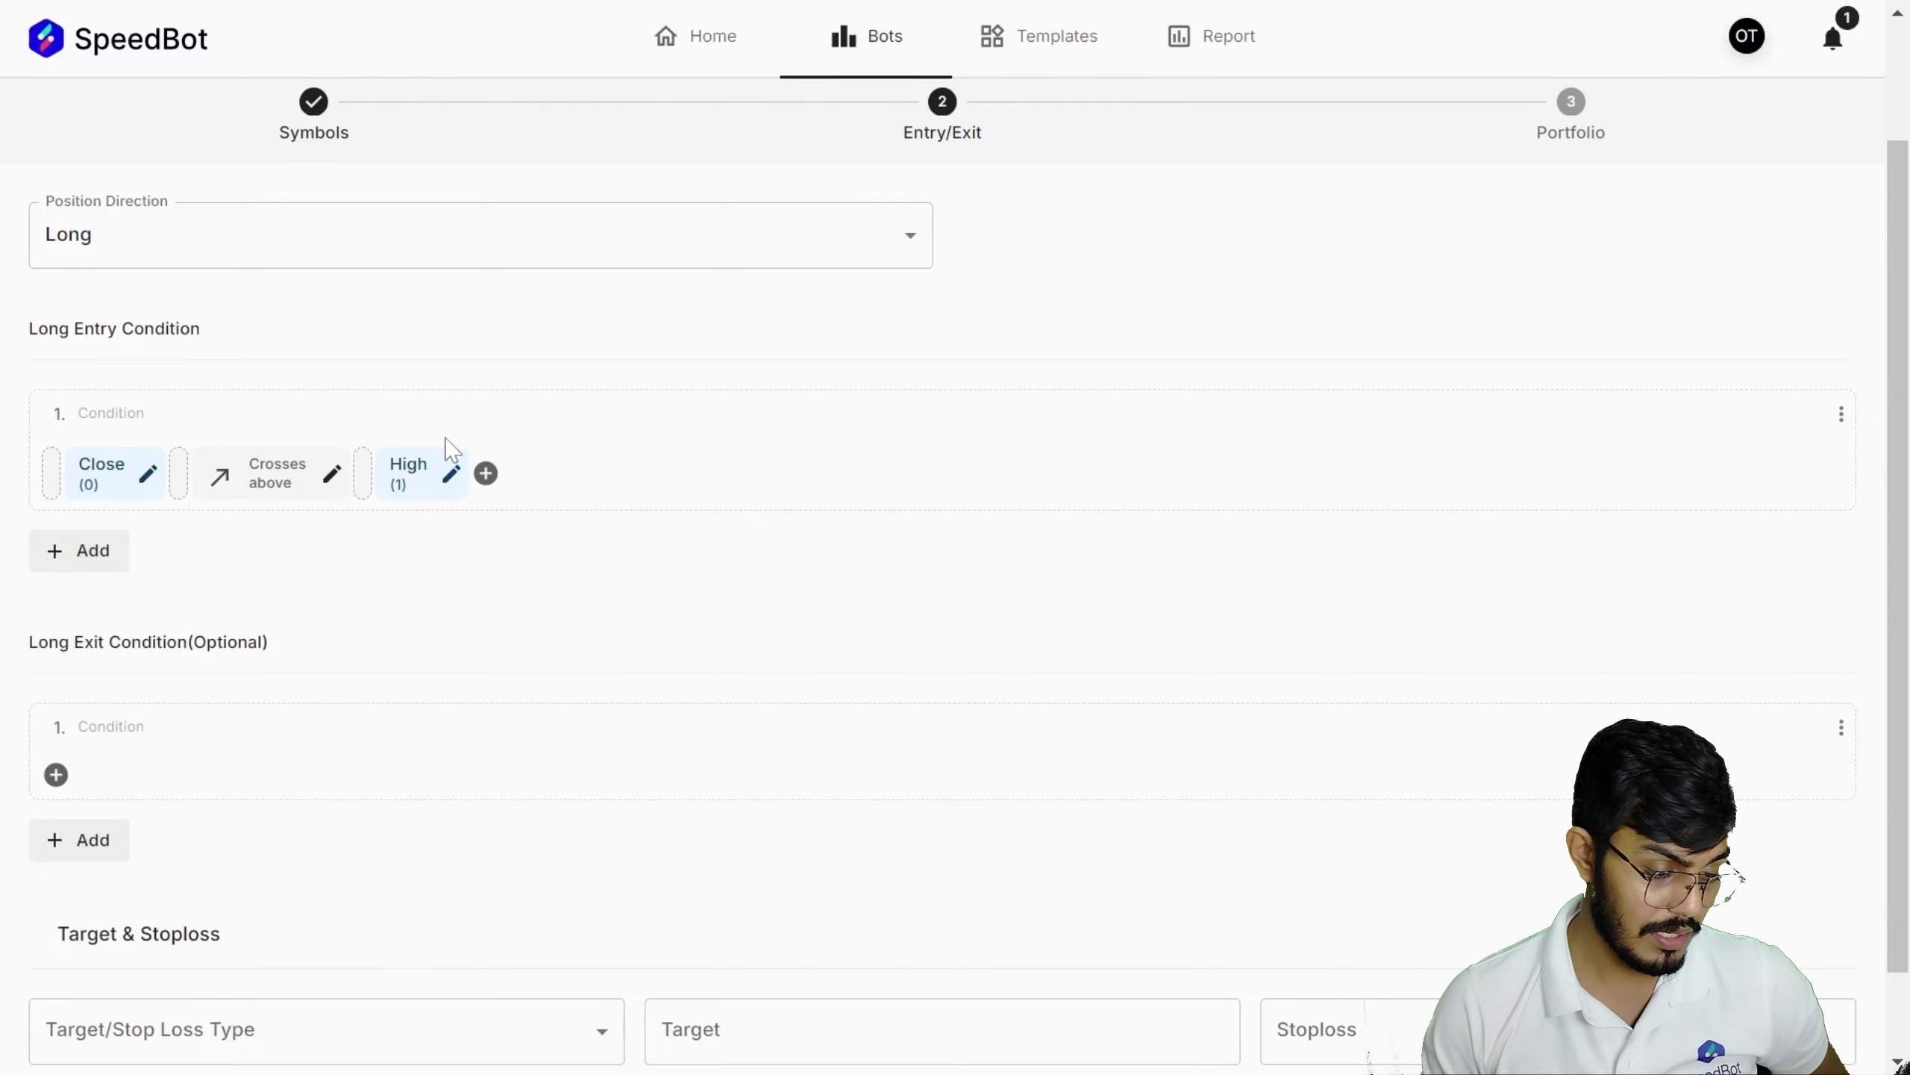
scroll(543, 539, "down", 2)
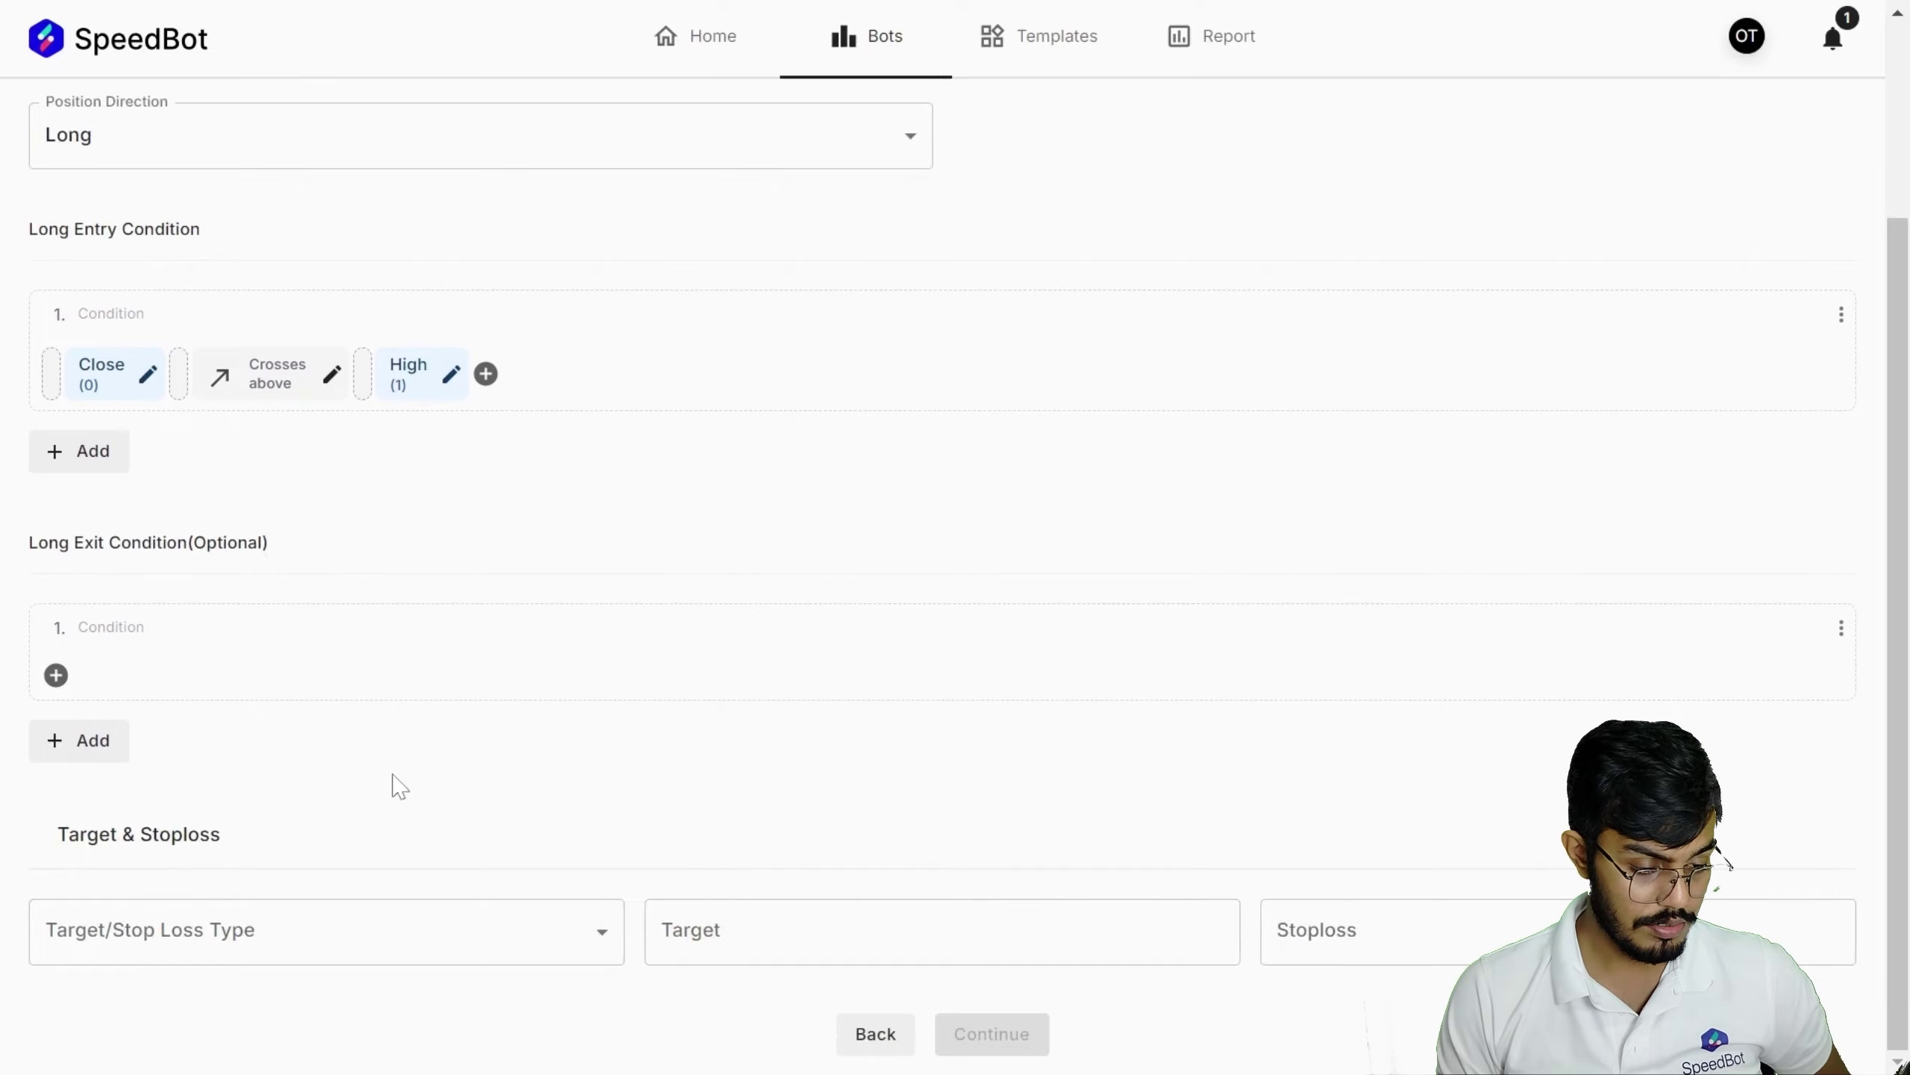
left_click(307, 935)
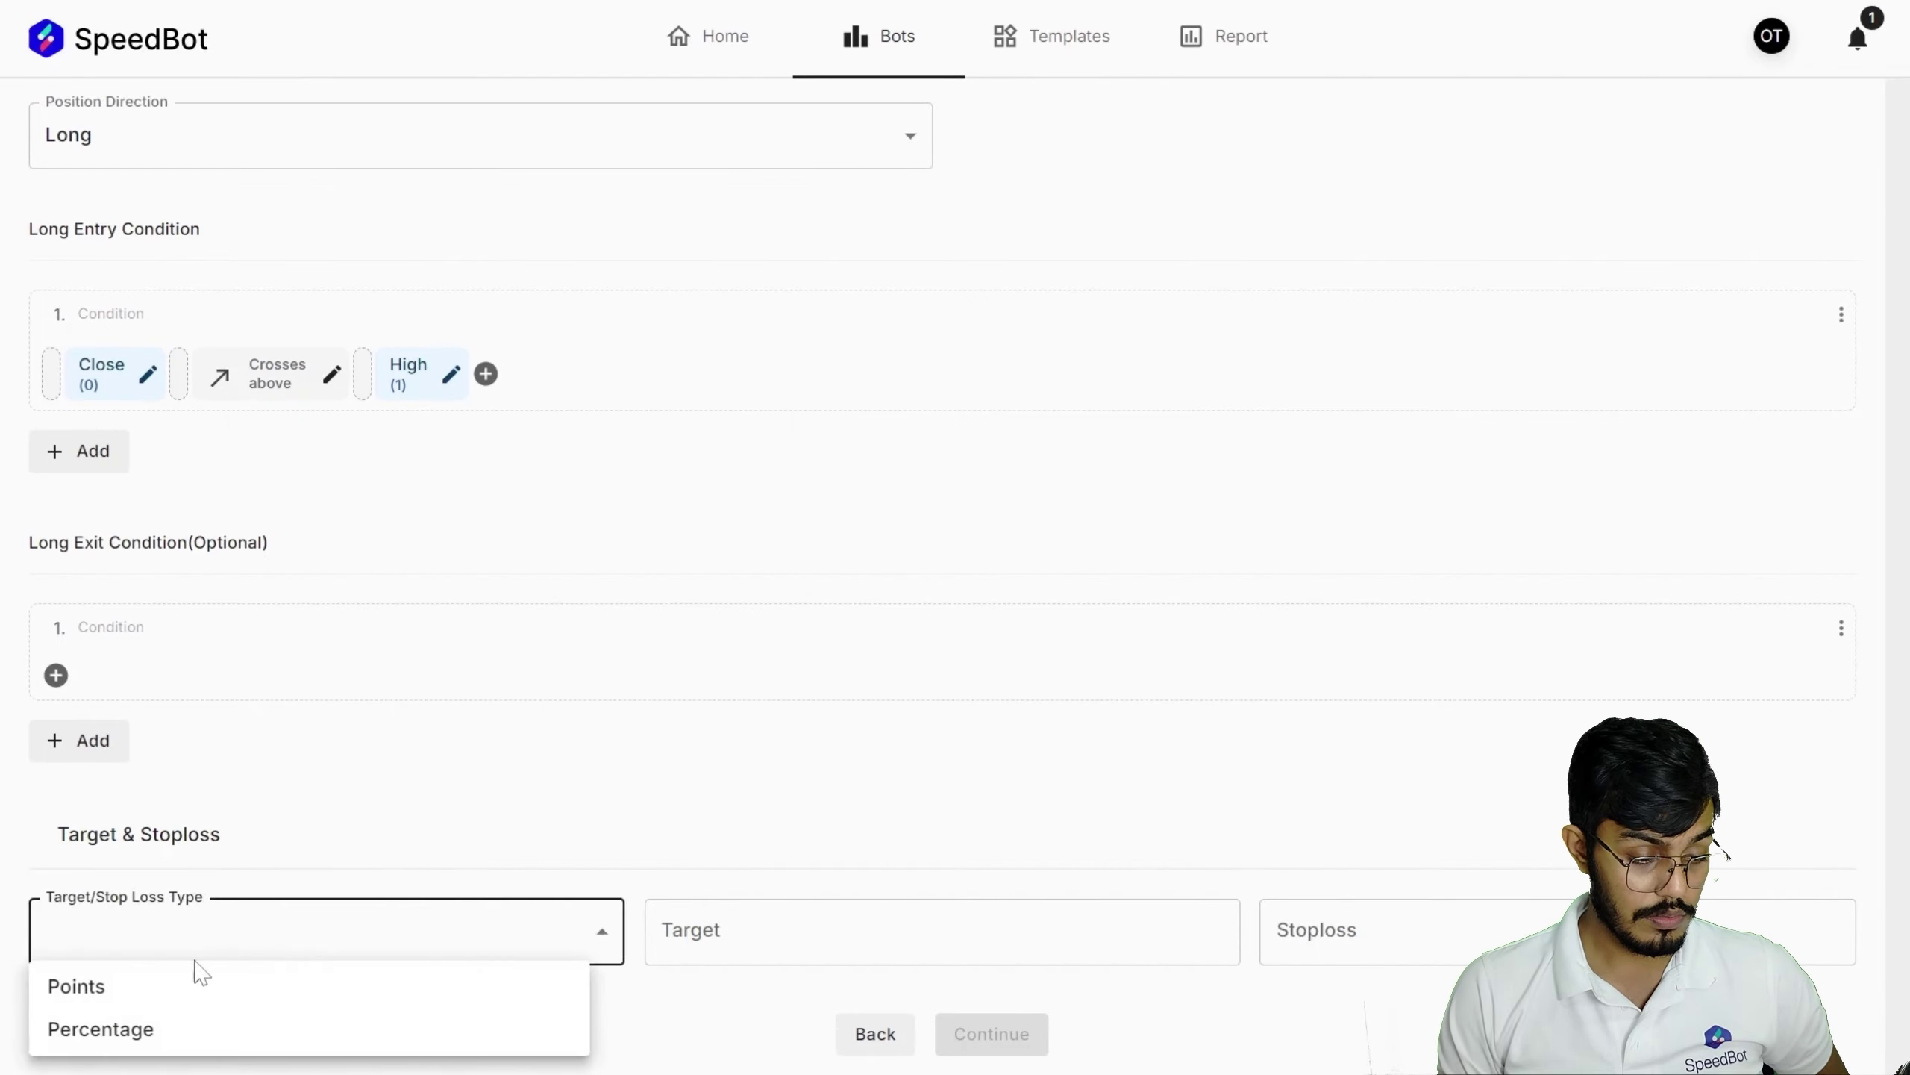
key("Down")
key("Return")
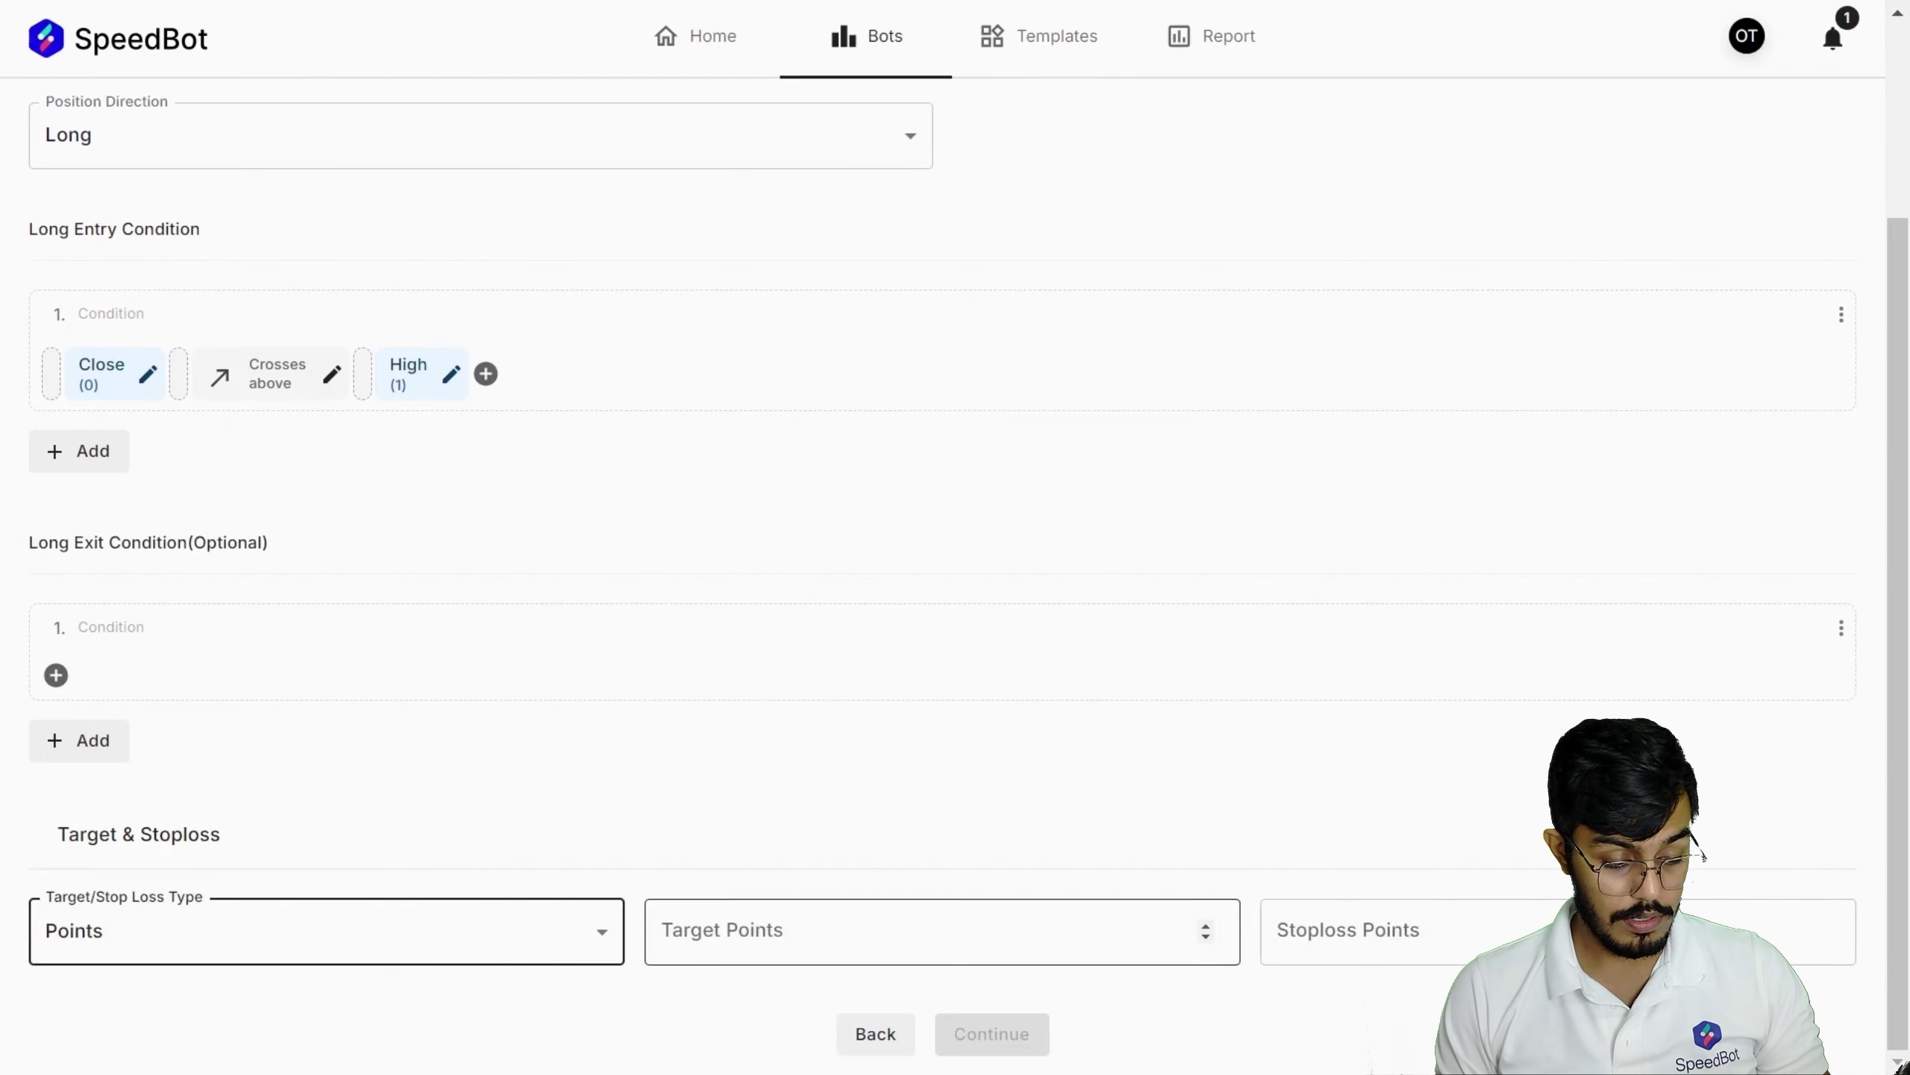
key("Tab")
key("Down")
key("Down")
type("5")
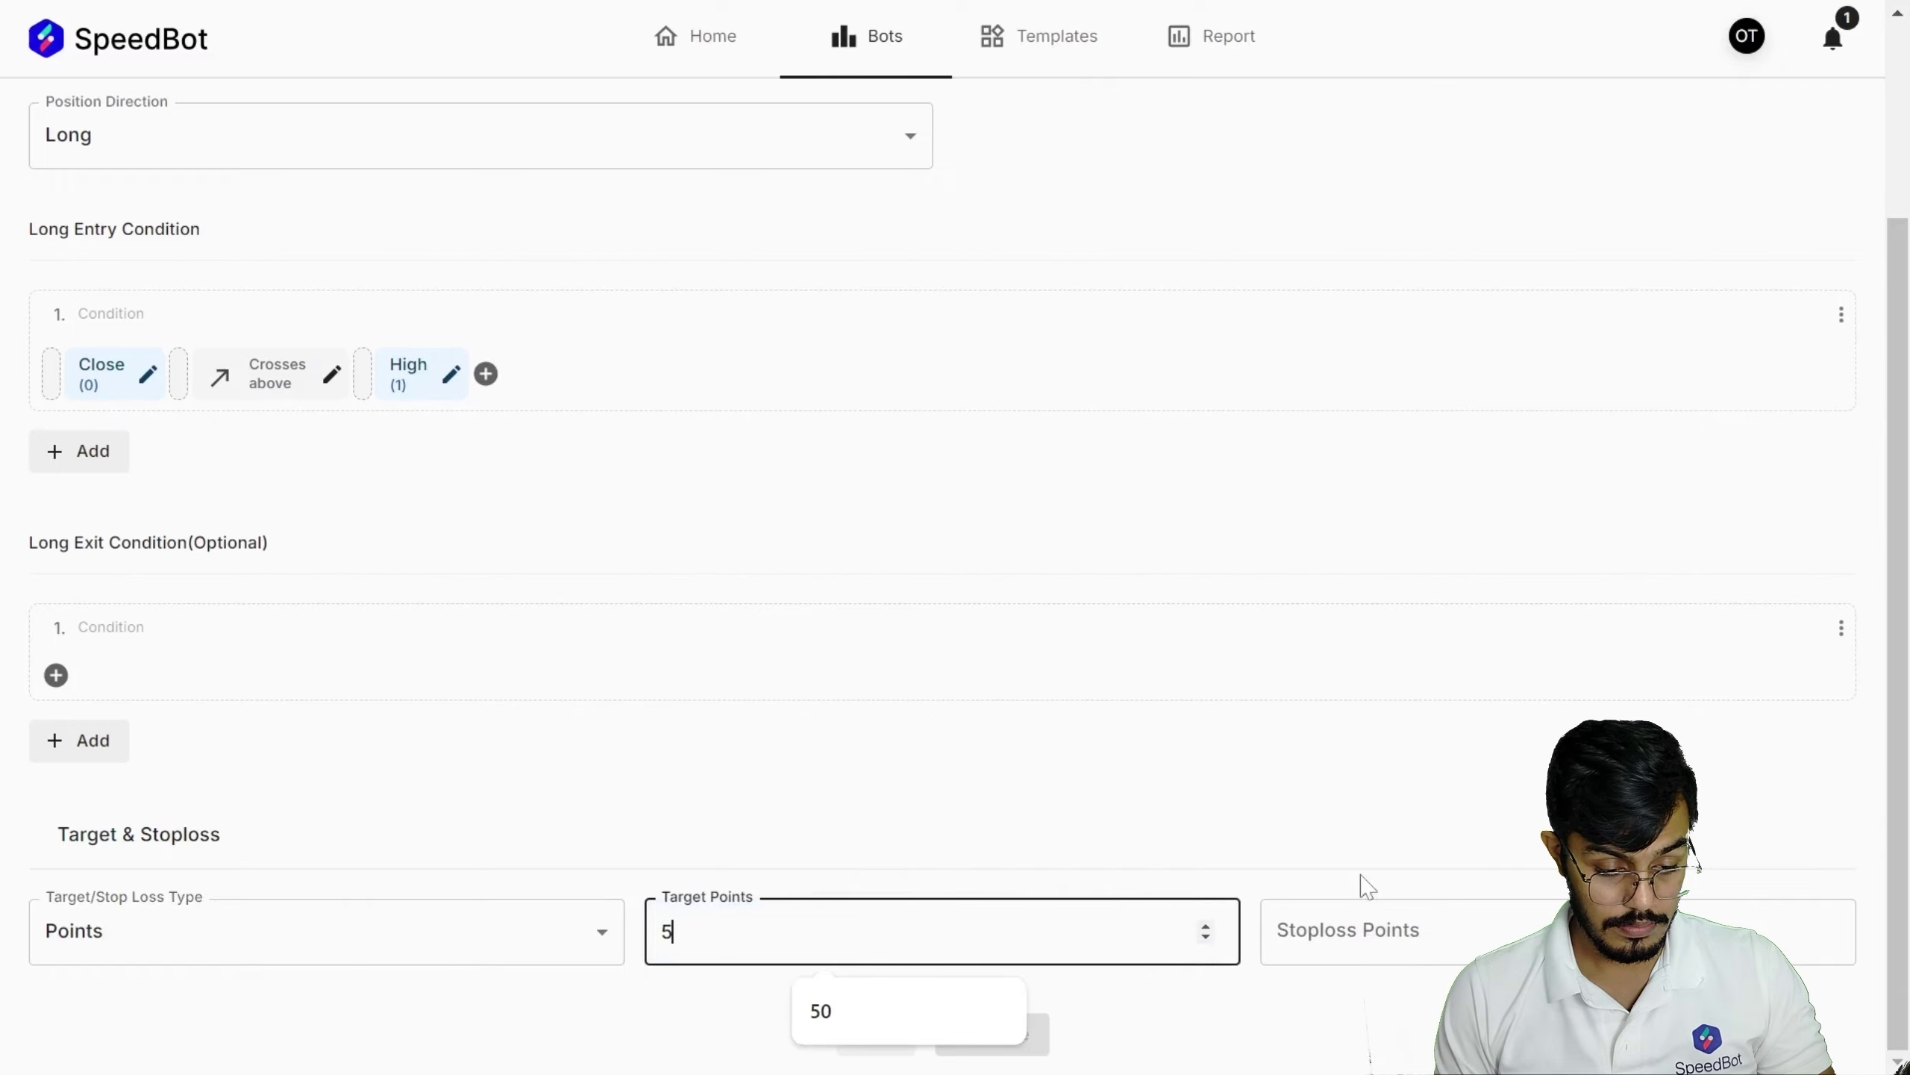
key("Tab")
type("5")
left_click(1240, 820)
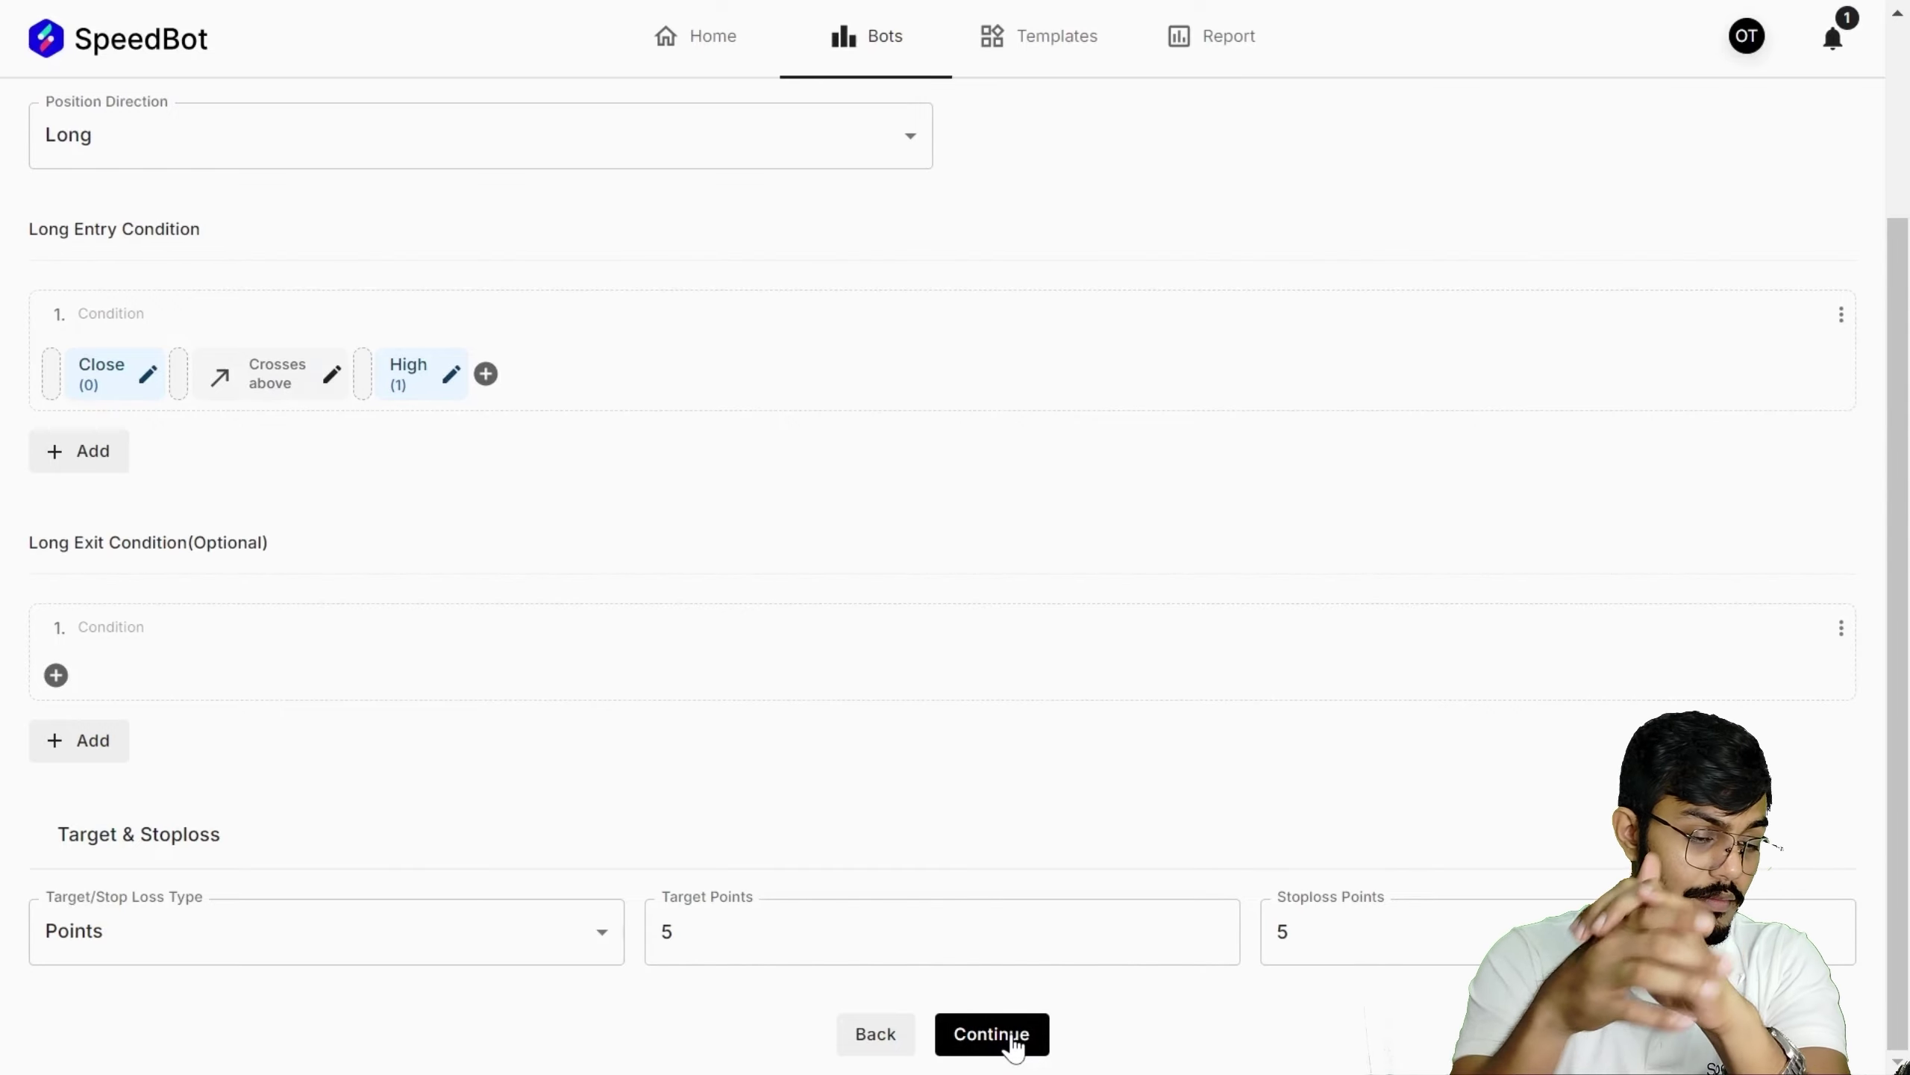
left_click(1016, 1043)
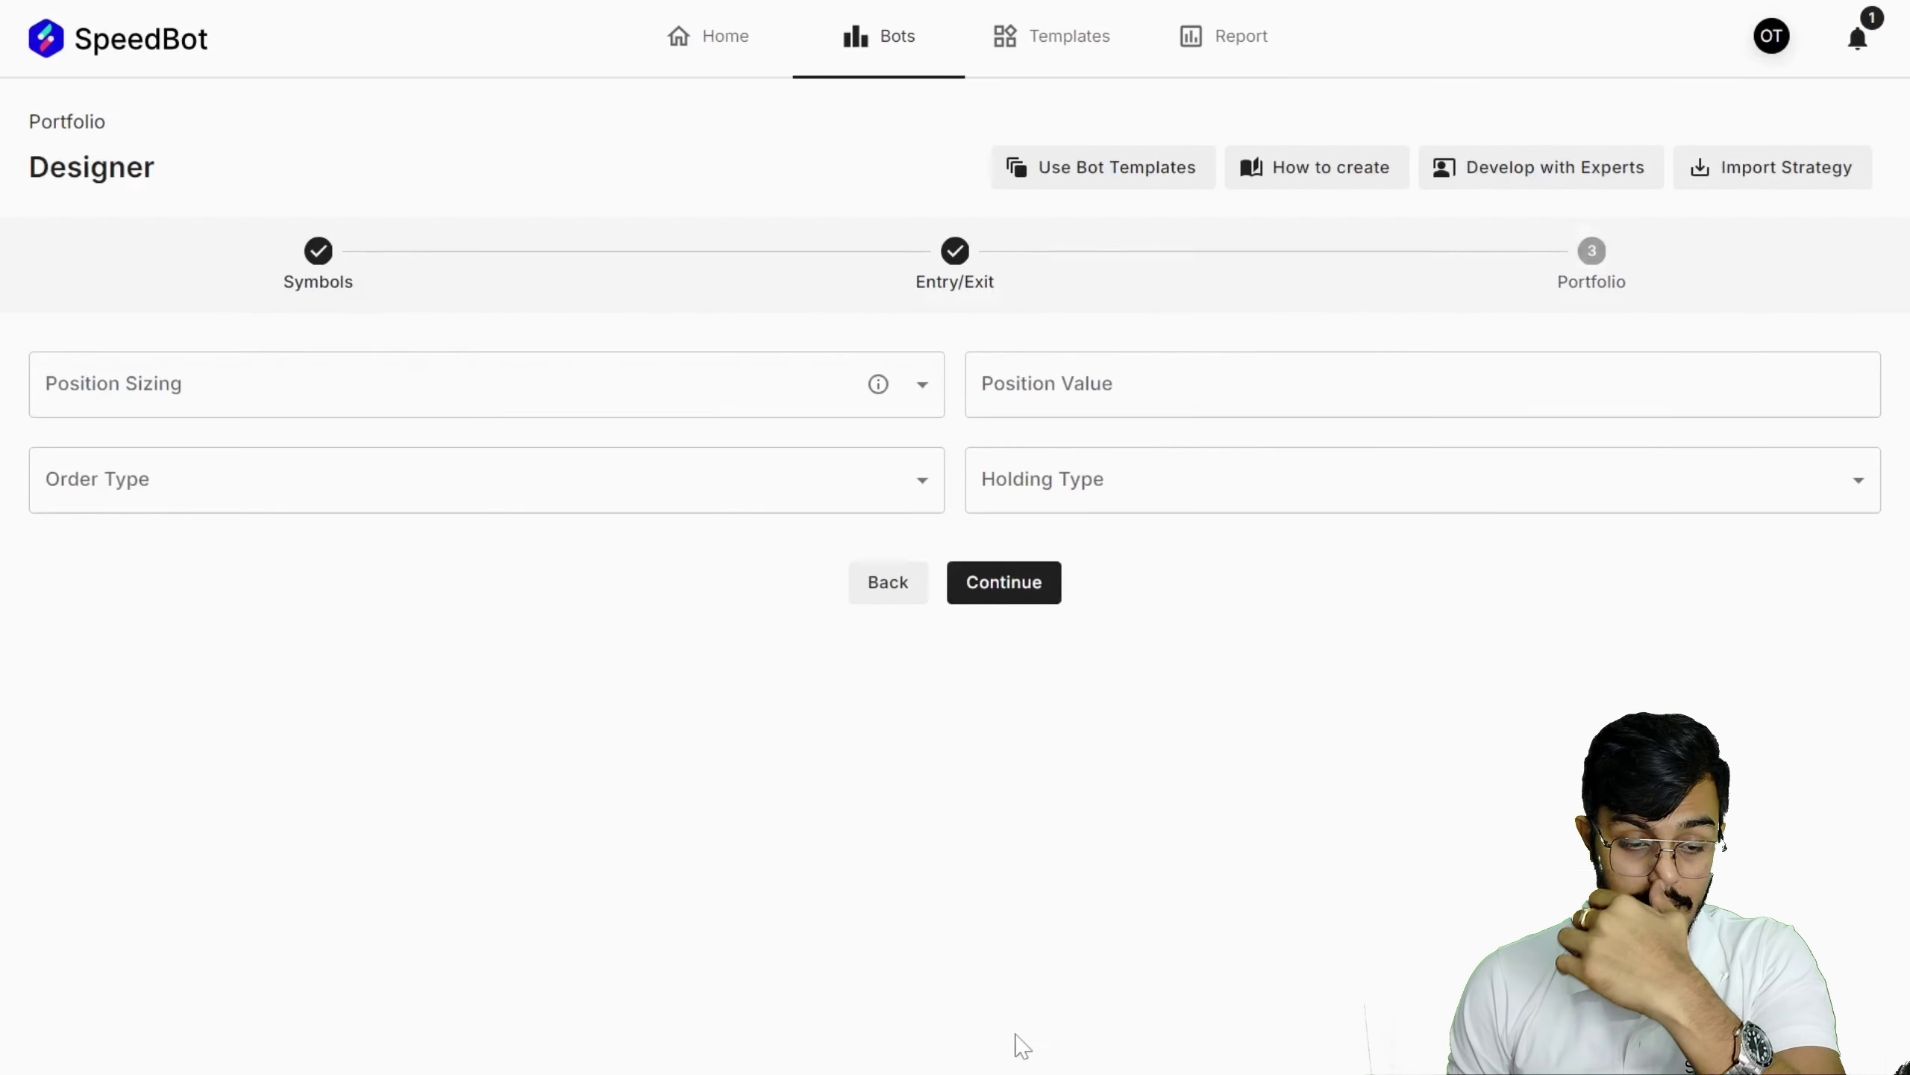
- Set Quantity Based position sizing with a position value of 1 and choose the Market order type
left_click(239, 407)
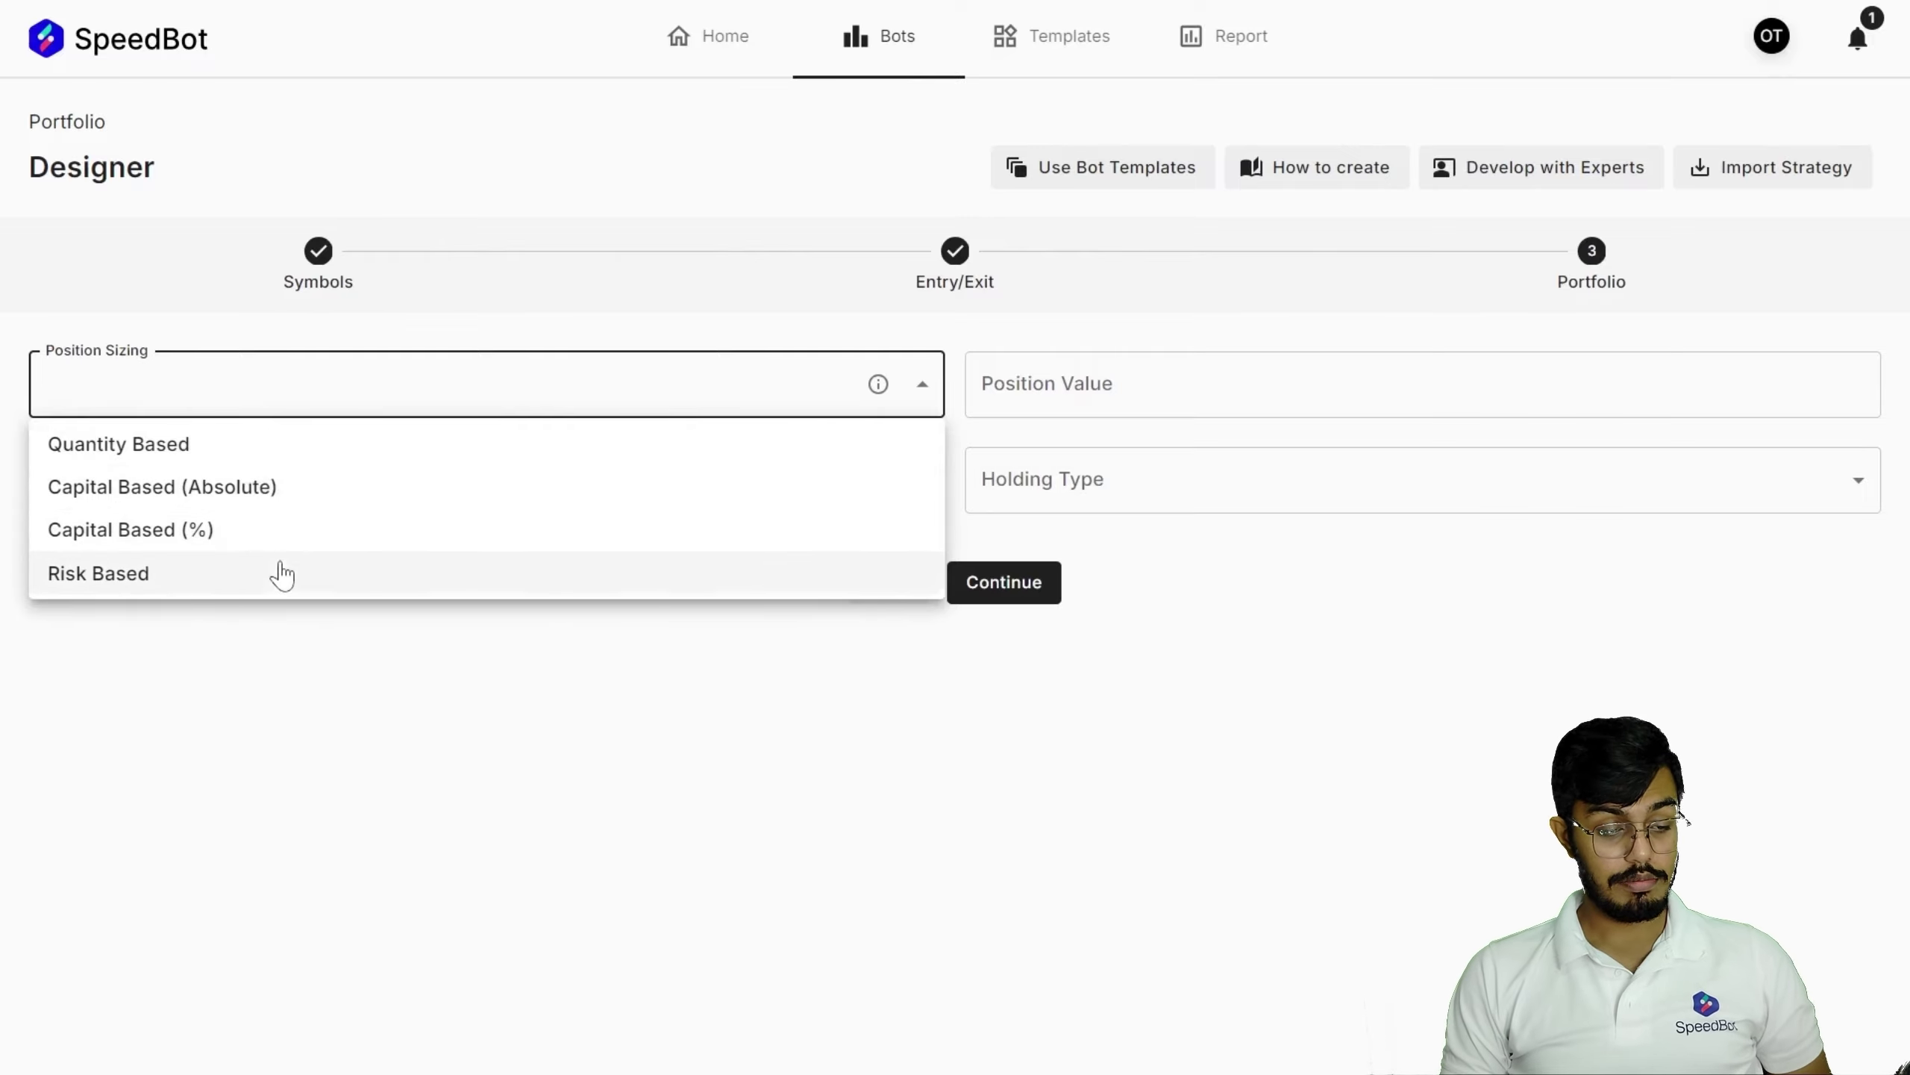
left_click(258, 451)
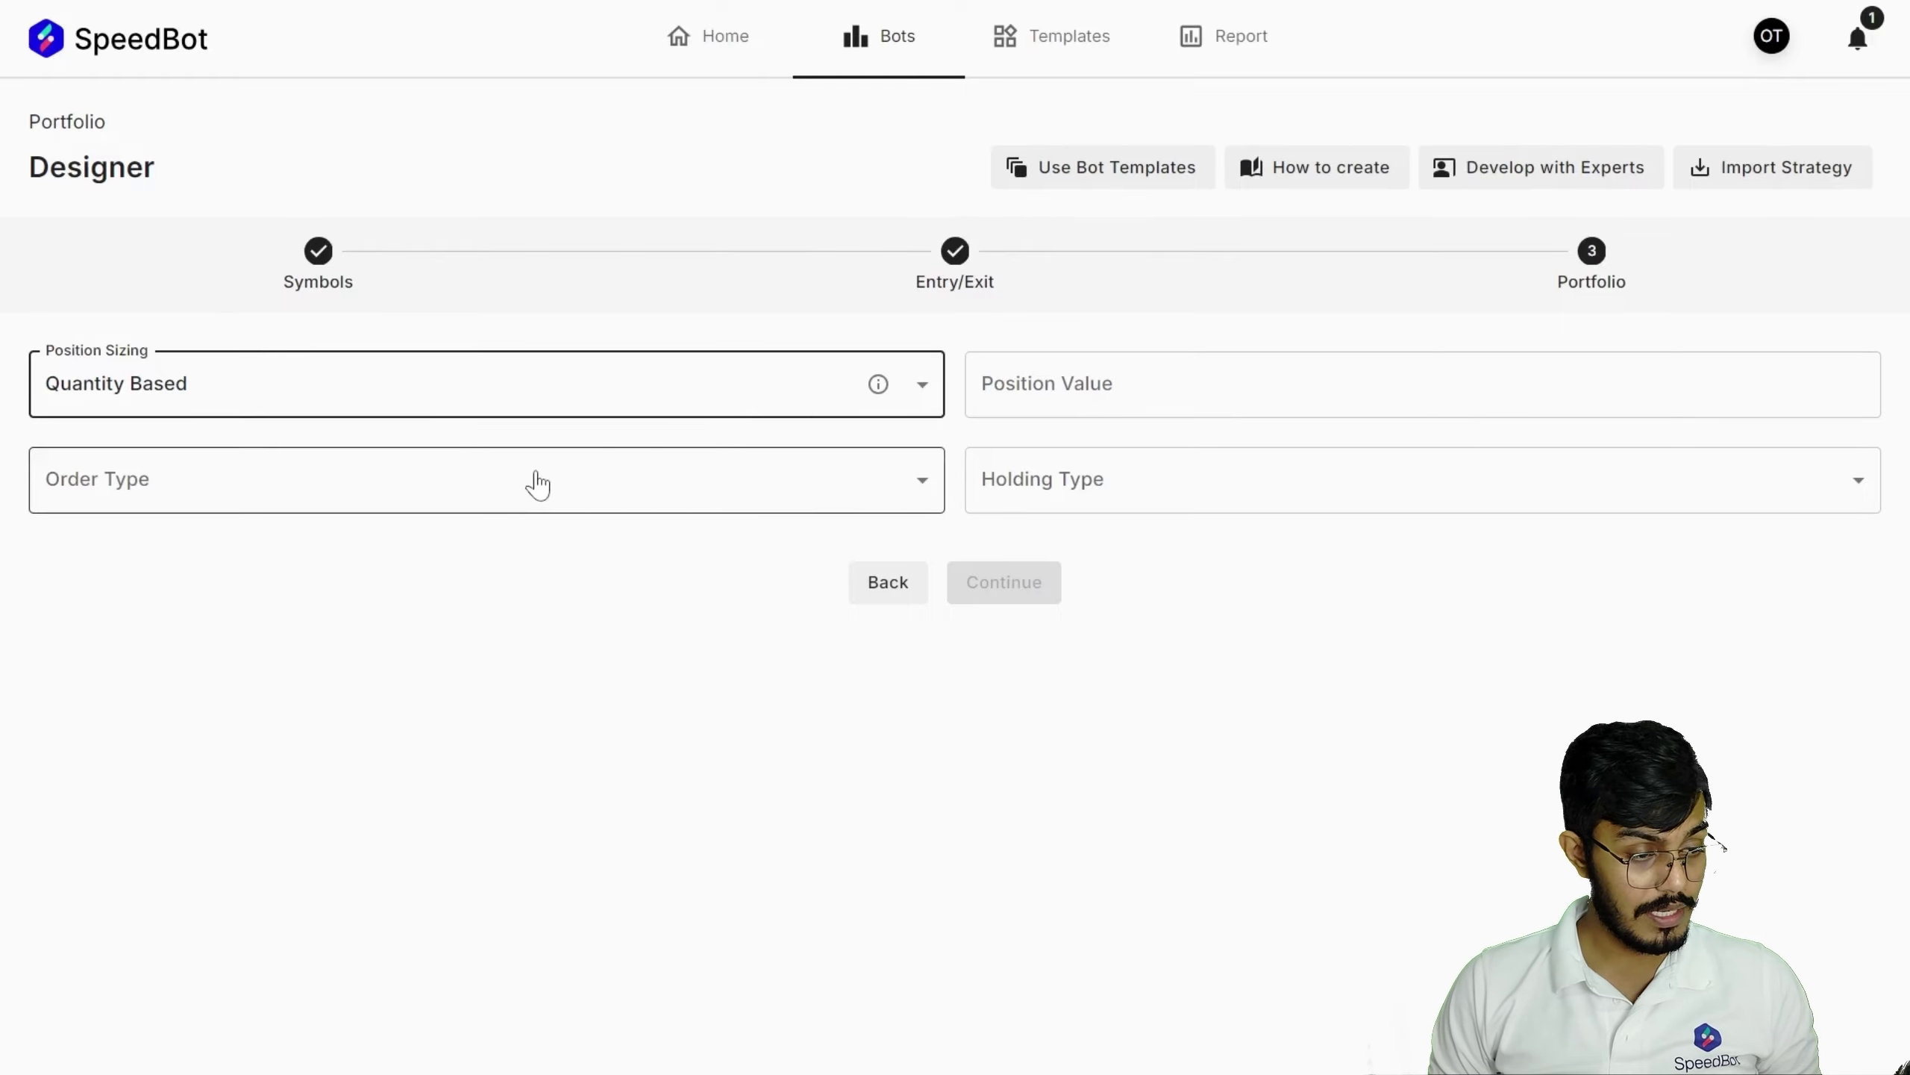
key("Tab")
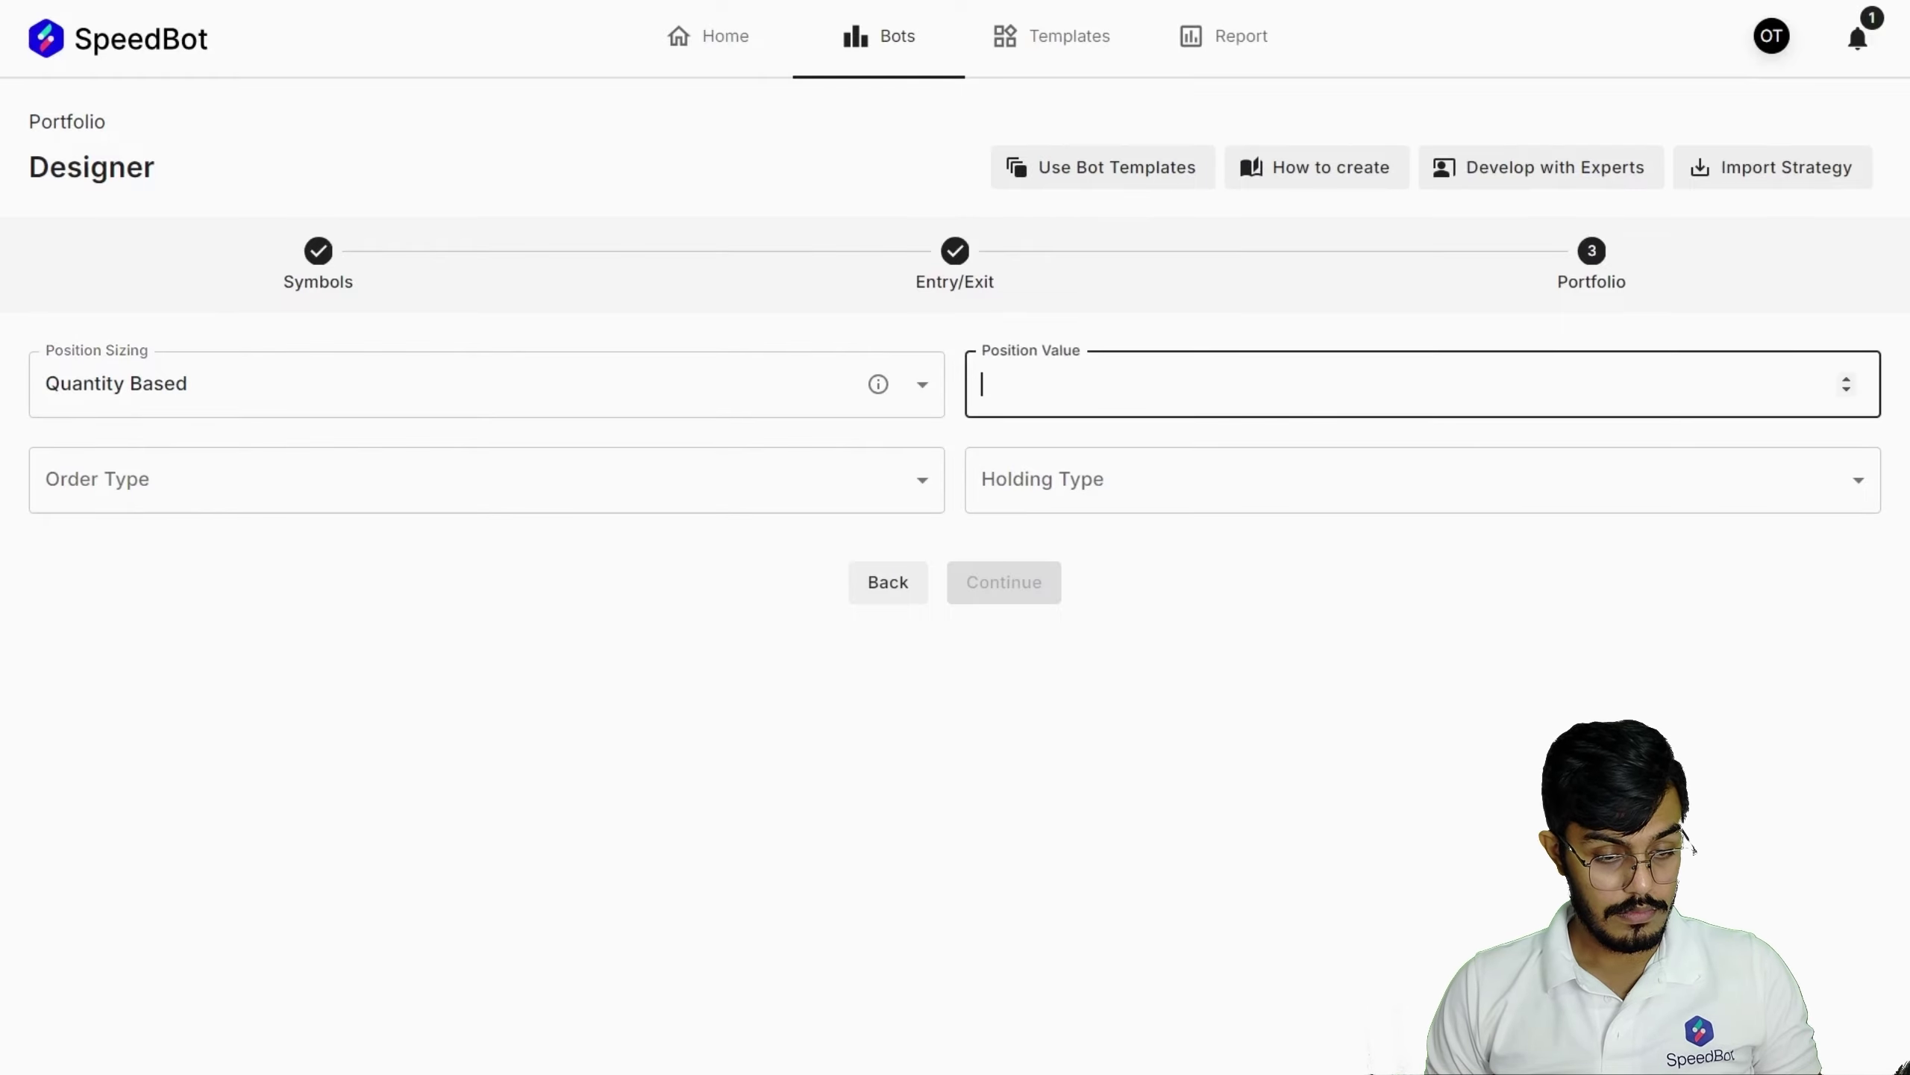
left_click(329, 483)
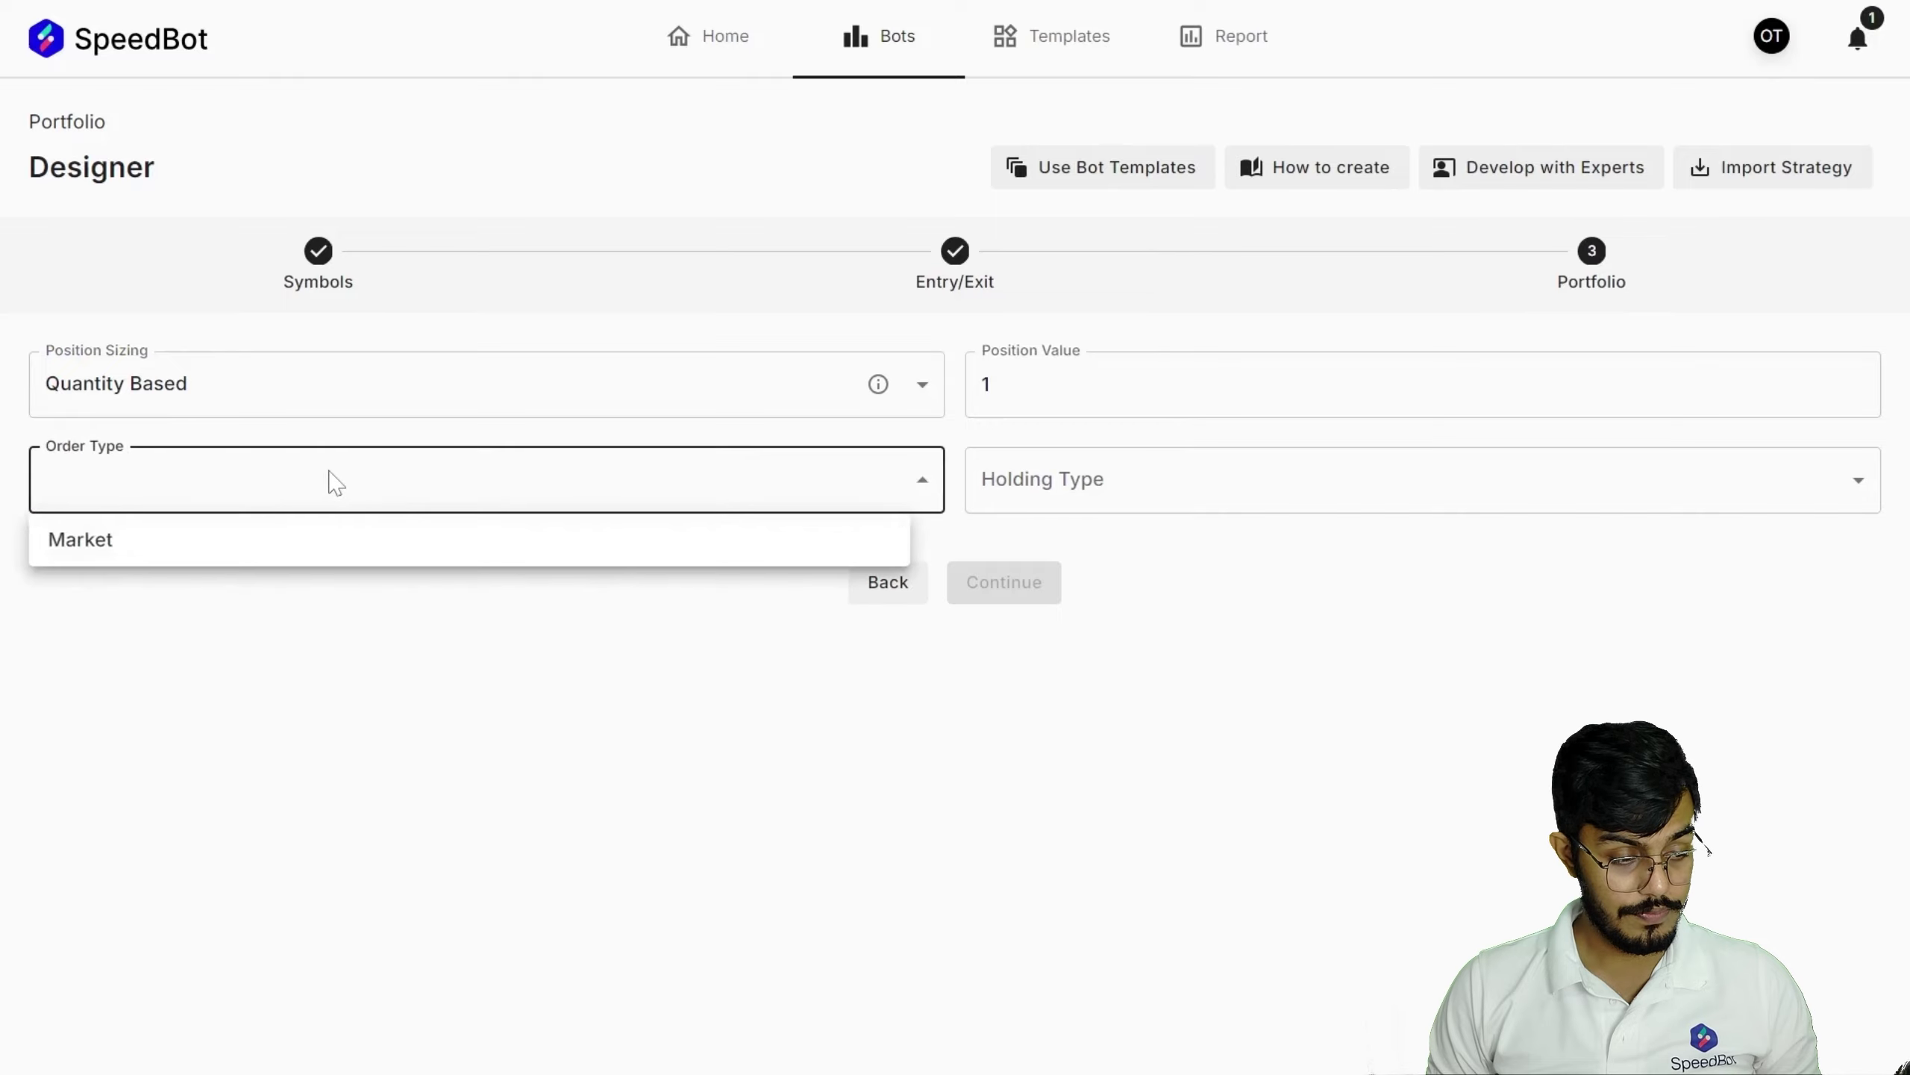
key("Return")
- Set the holding type to MIS / Intraday and continue to the bot's backtesting parameters
left_click(1135, 493)
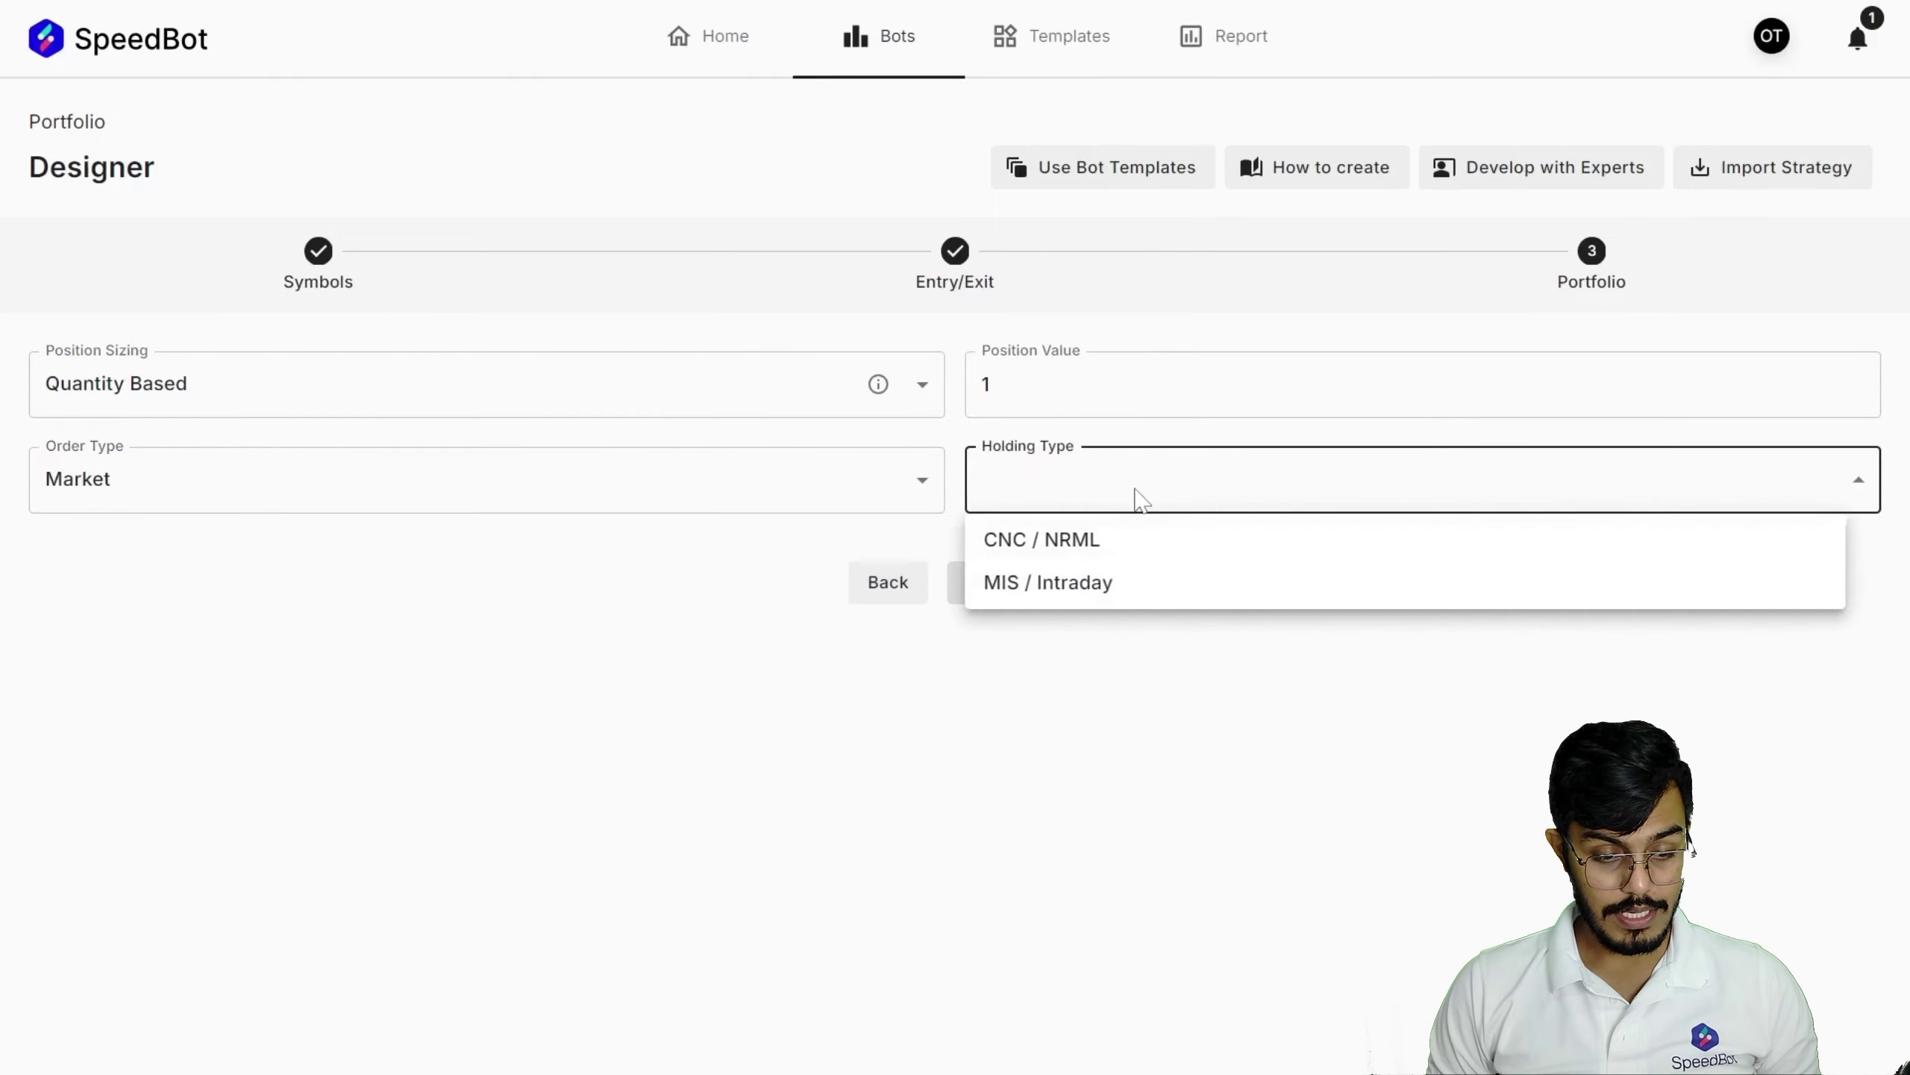
left_click(1101, 595)
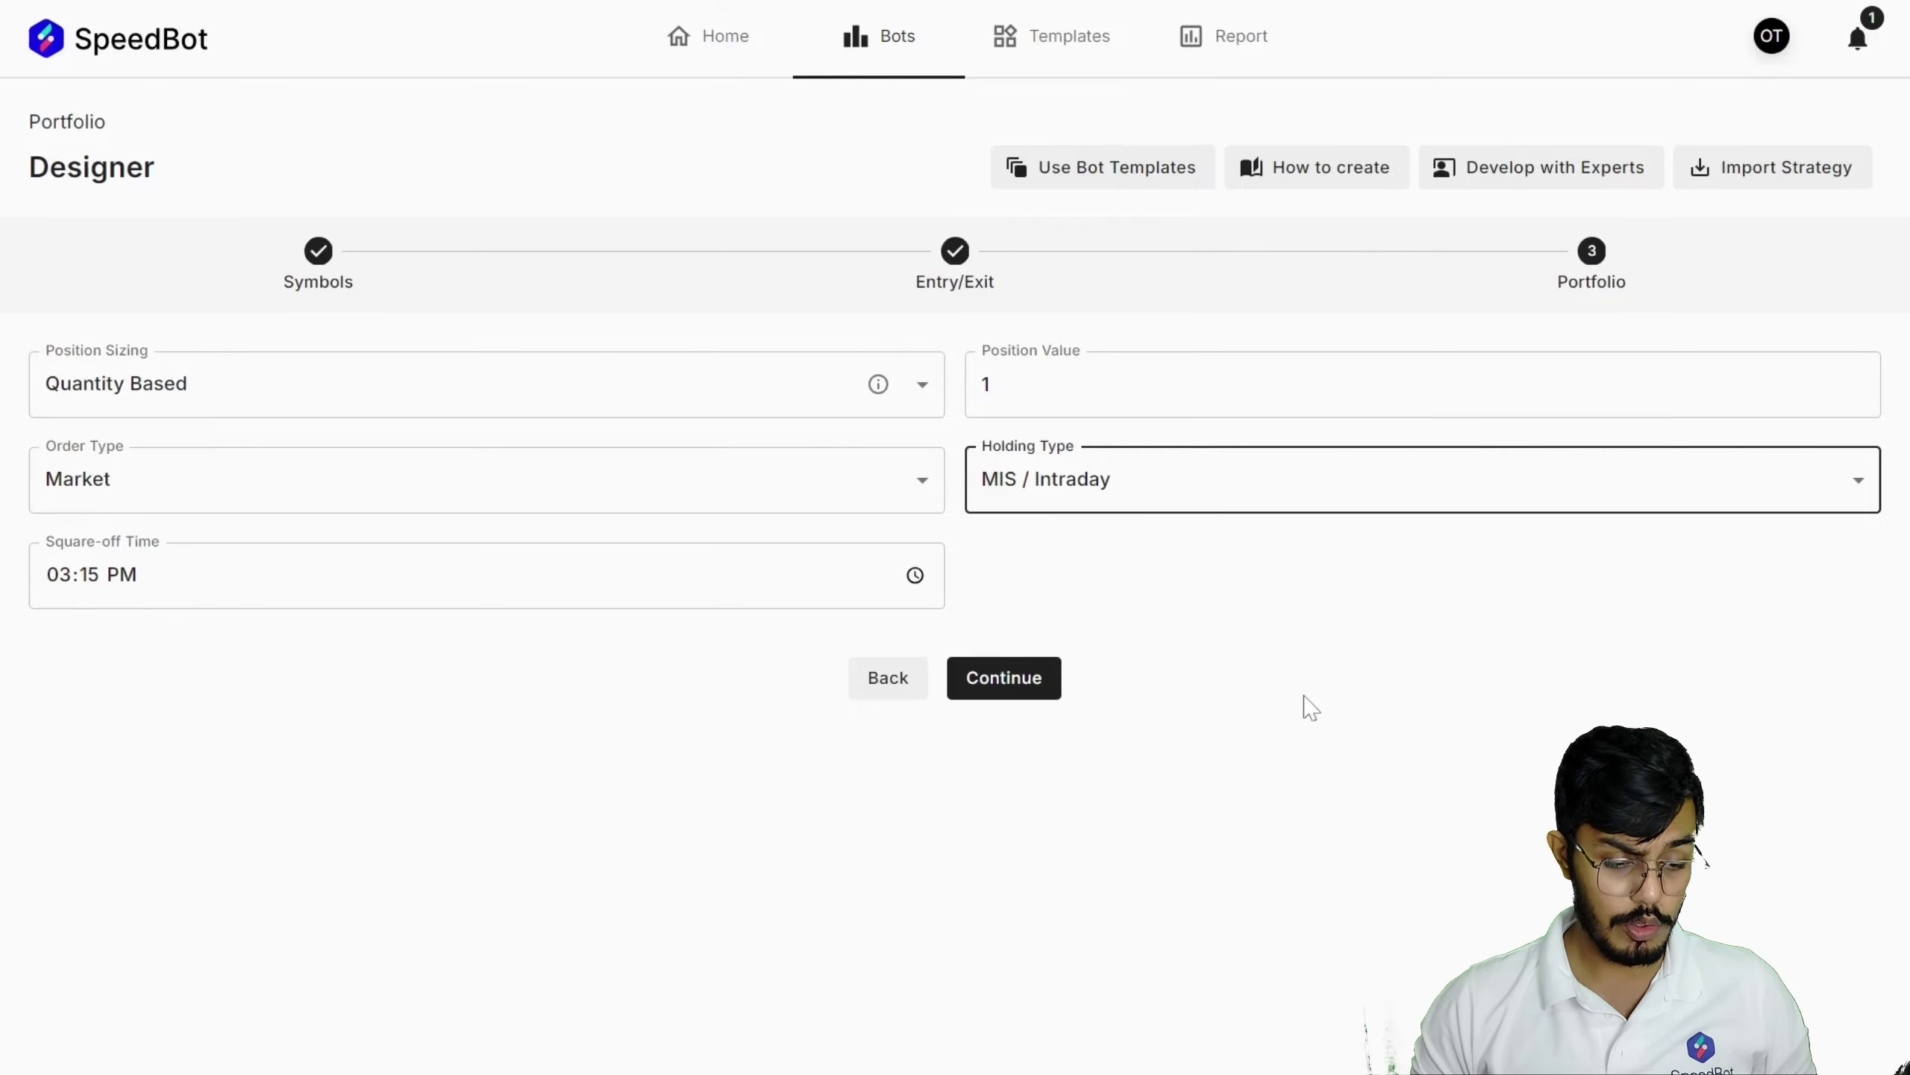
left_click(1034, 680)
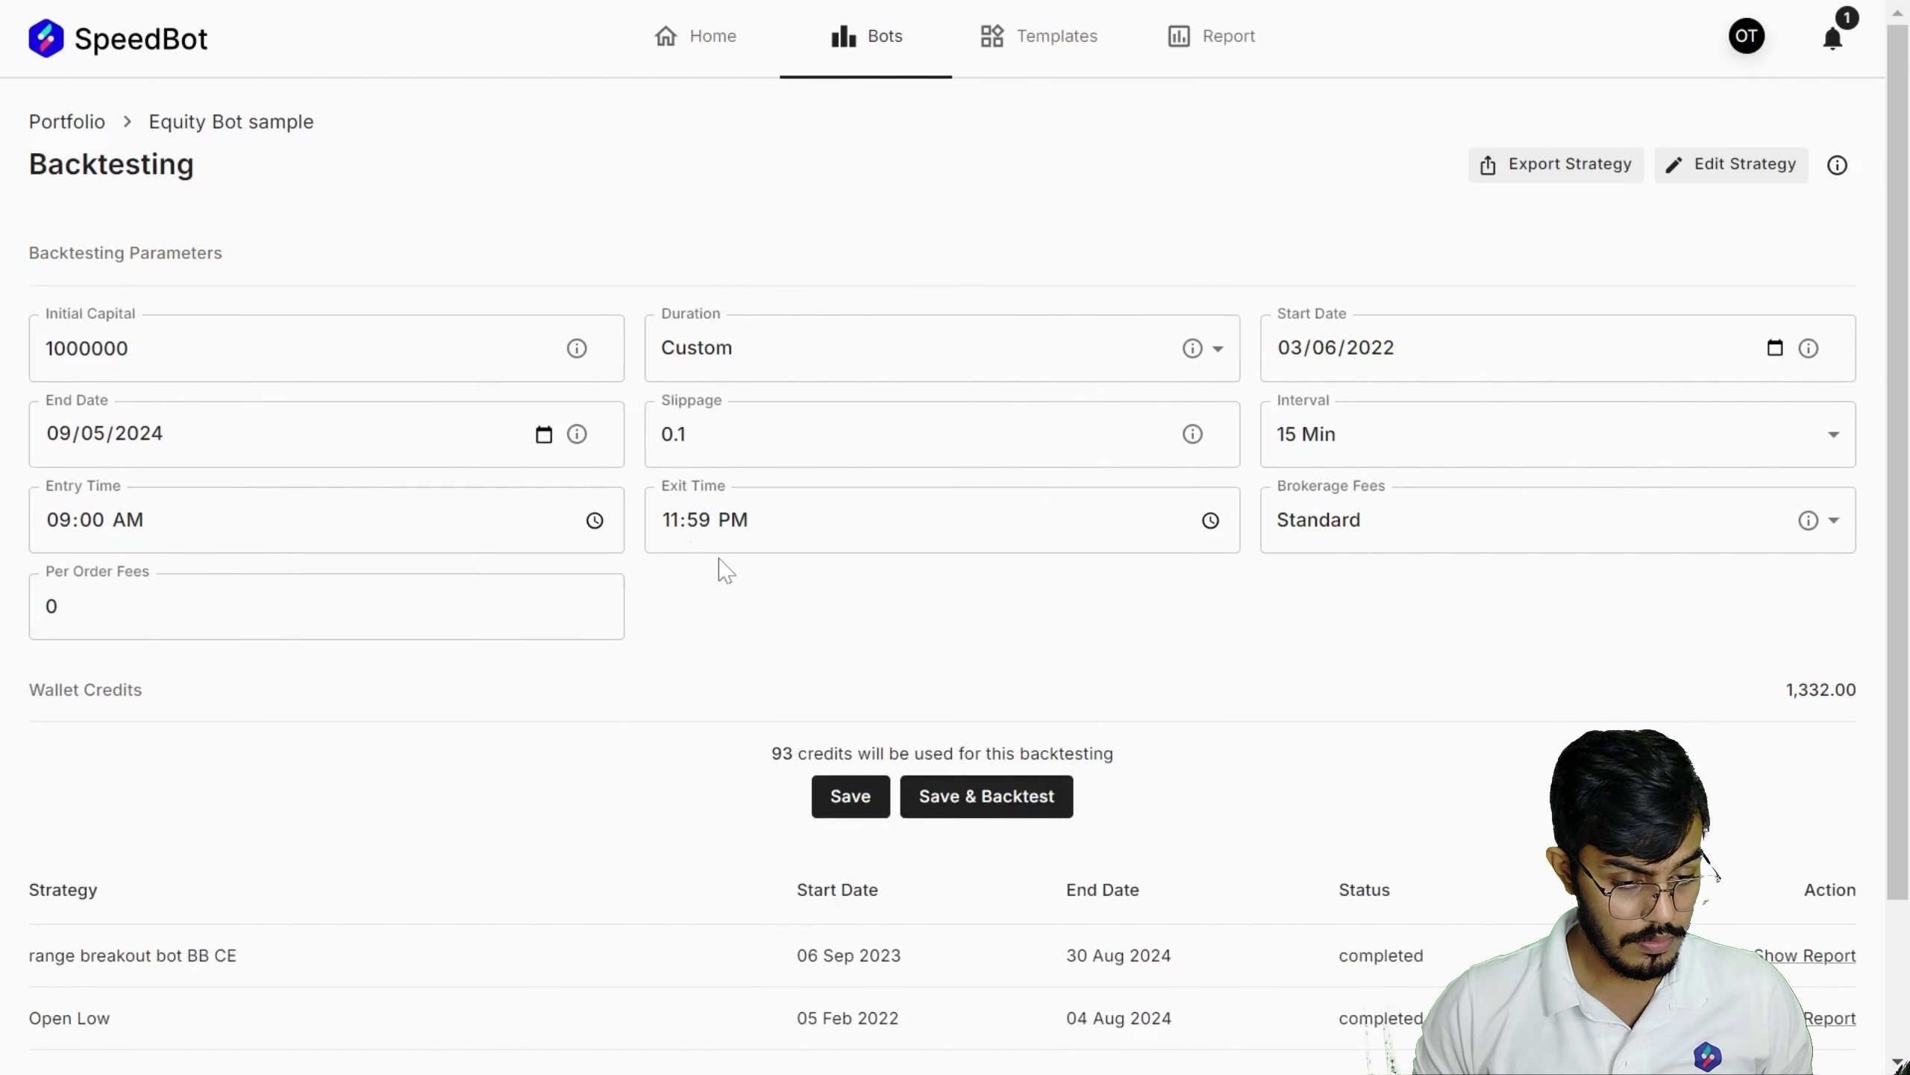
- Set the backtest's exit time to 03:15 PM
left_click(697, 527)
type("15")
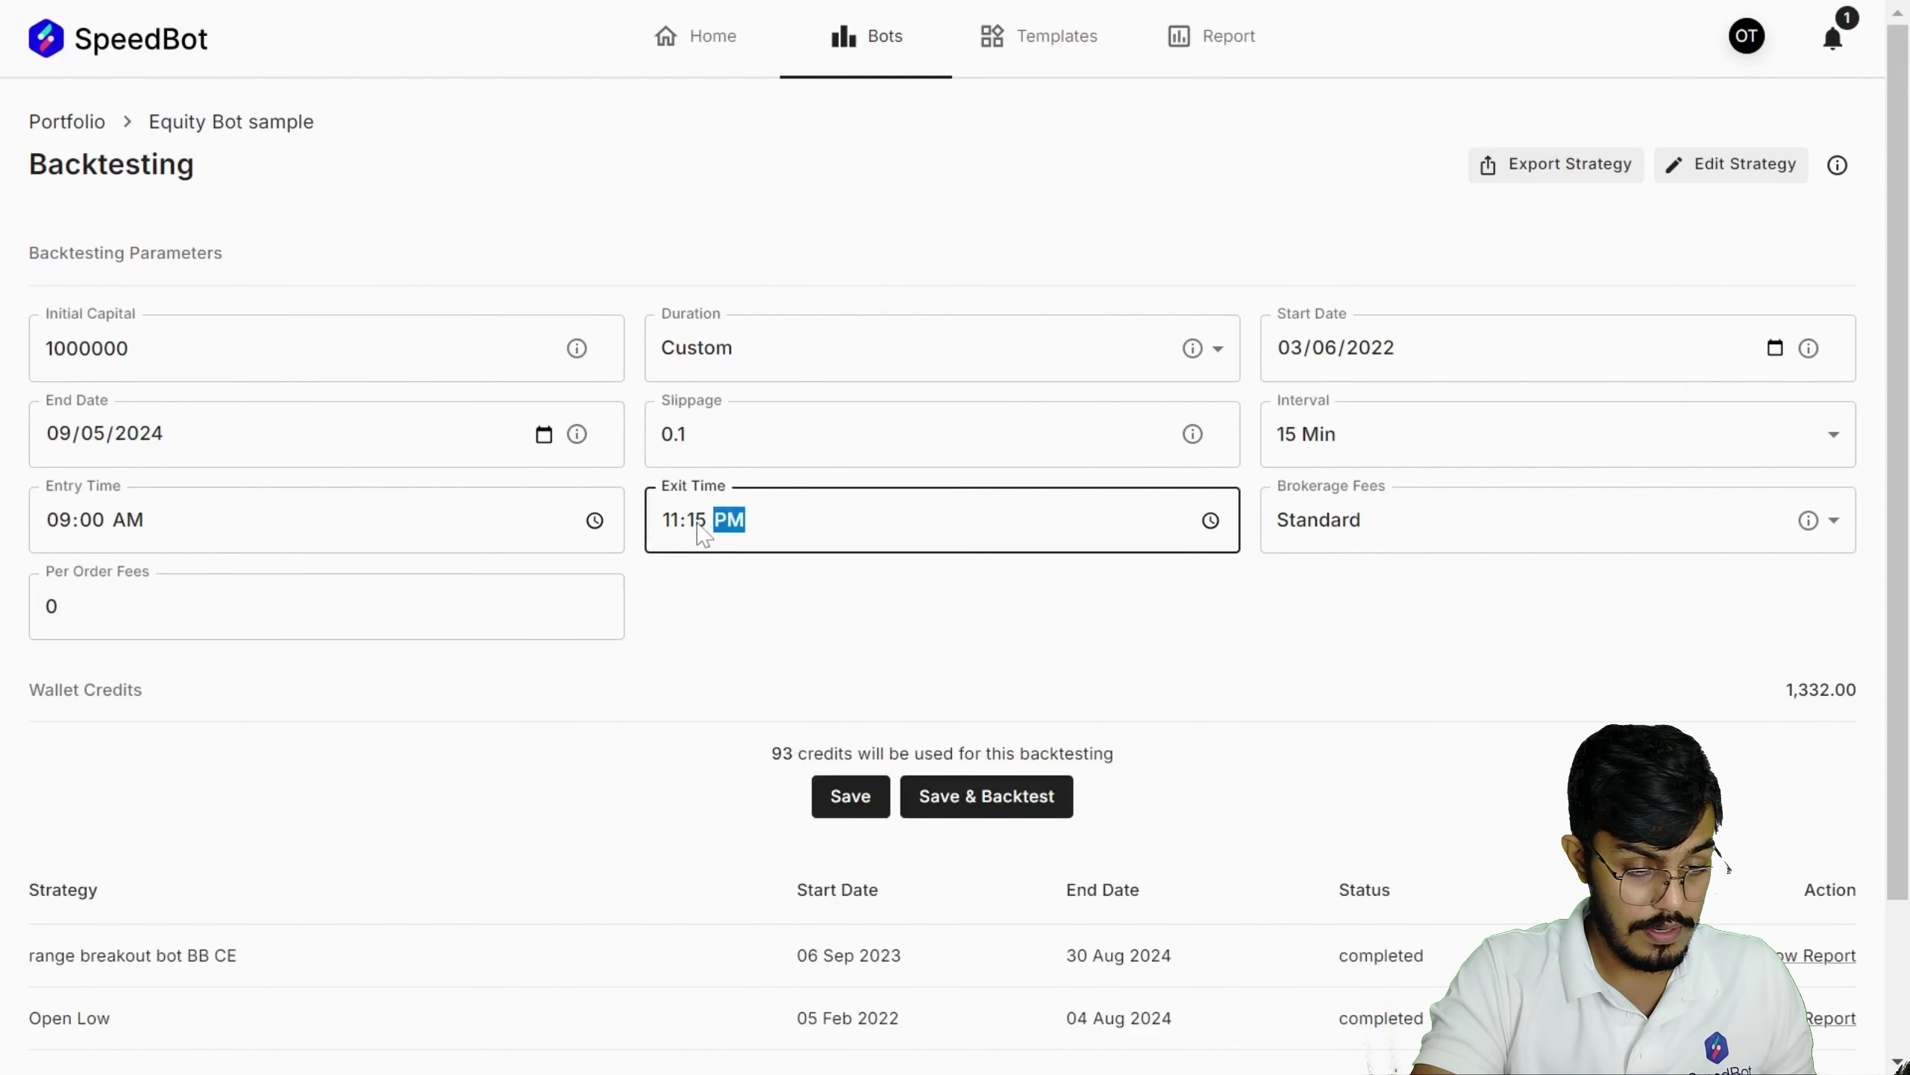
key("Left")
key("Left")
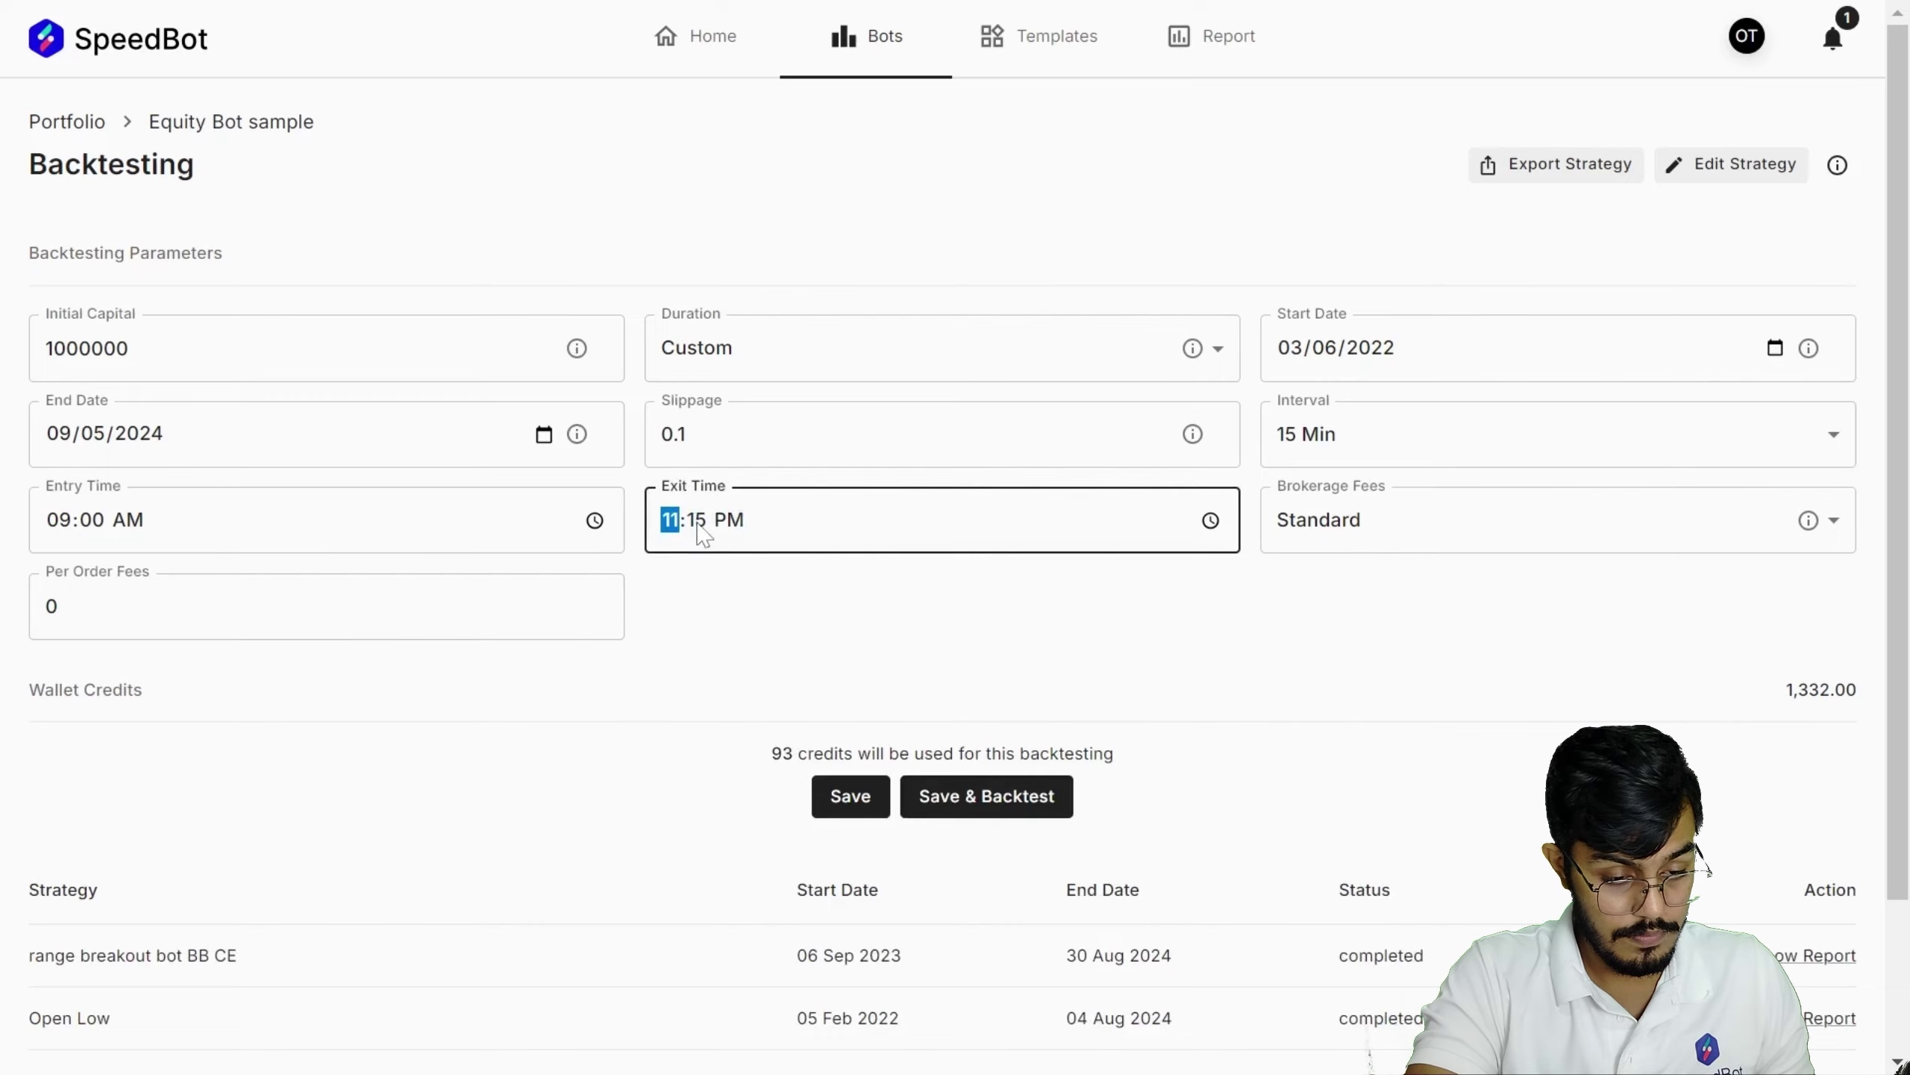
type("03")
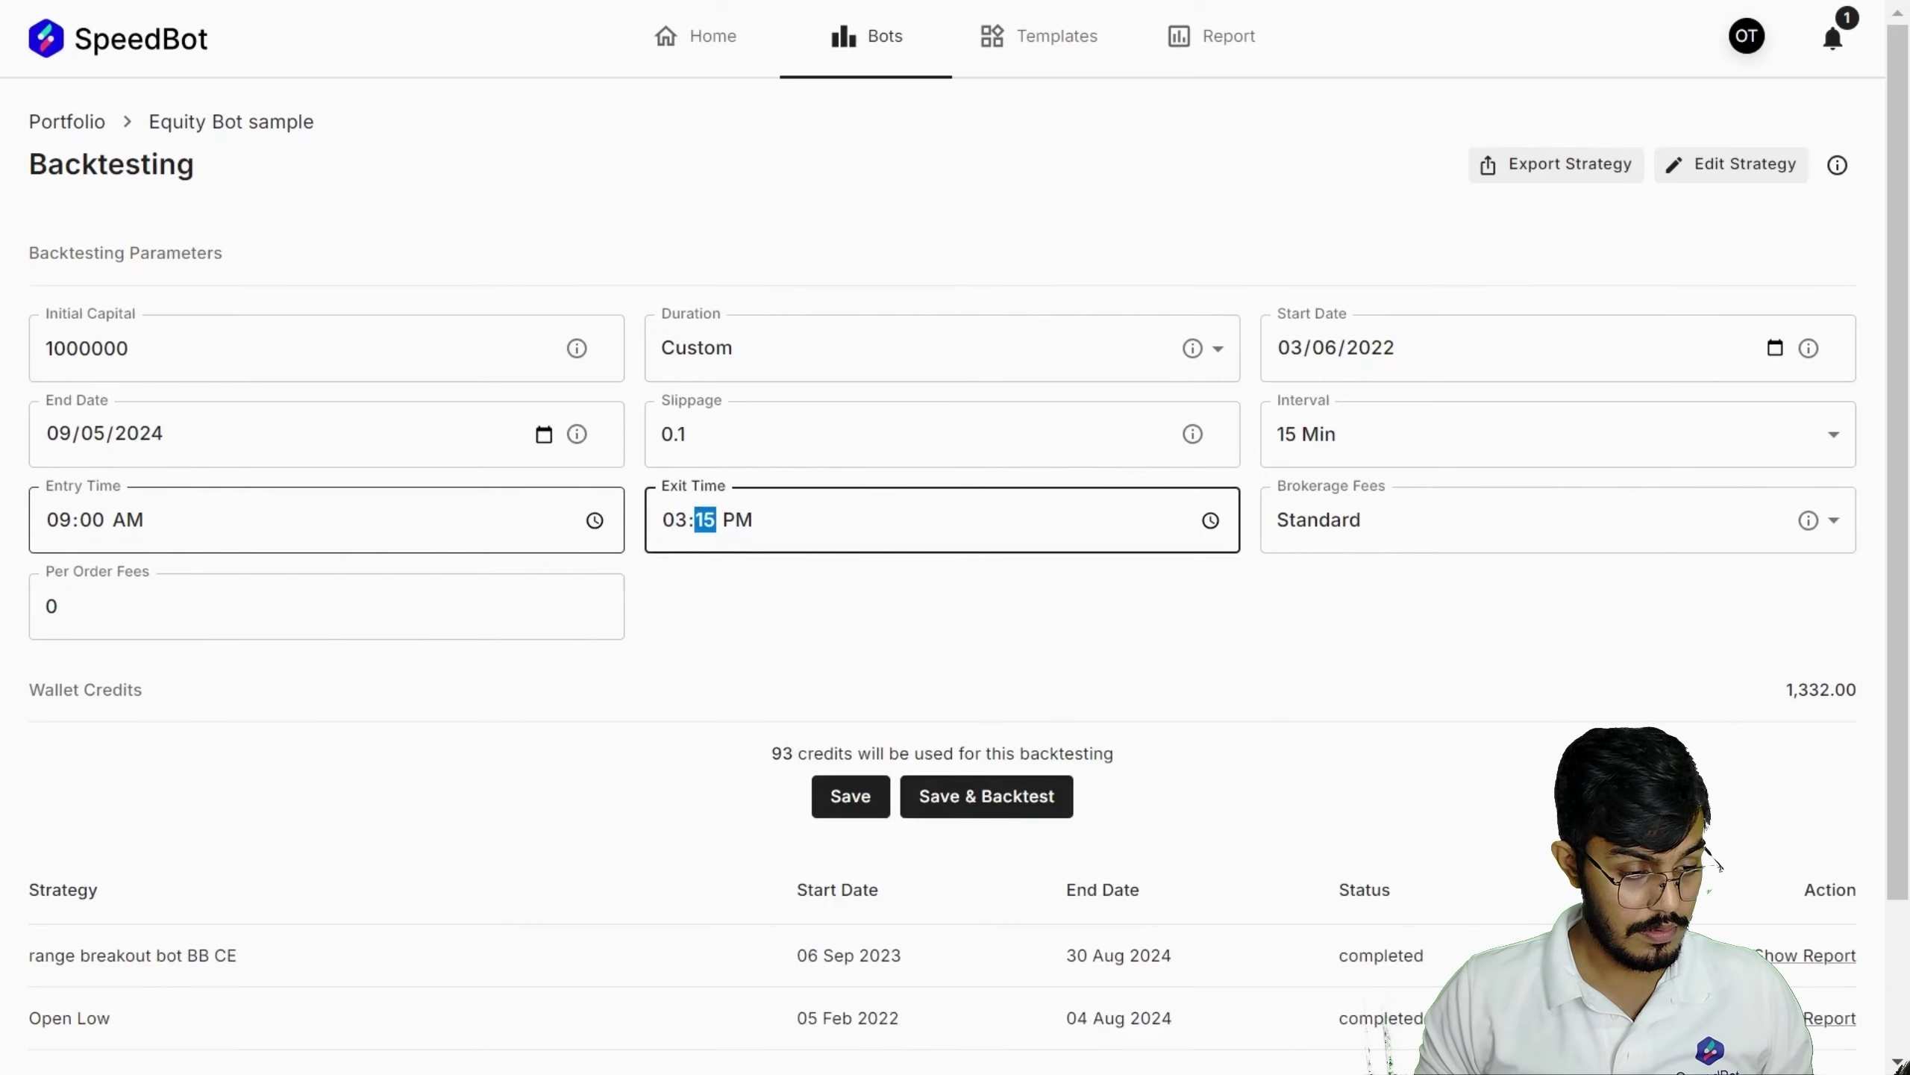
- Set the entry time to 09:20 AM and save the backtesting parameters without running the backtest
left_click(126, 525)
type("20")
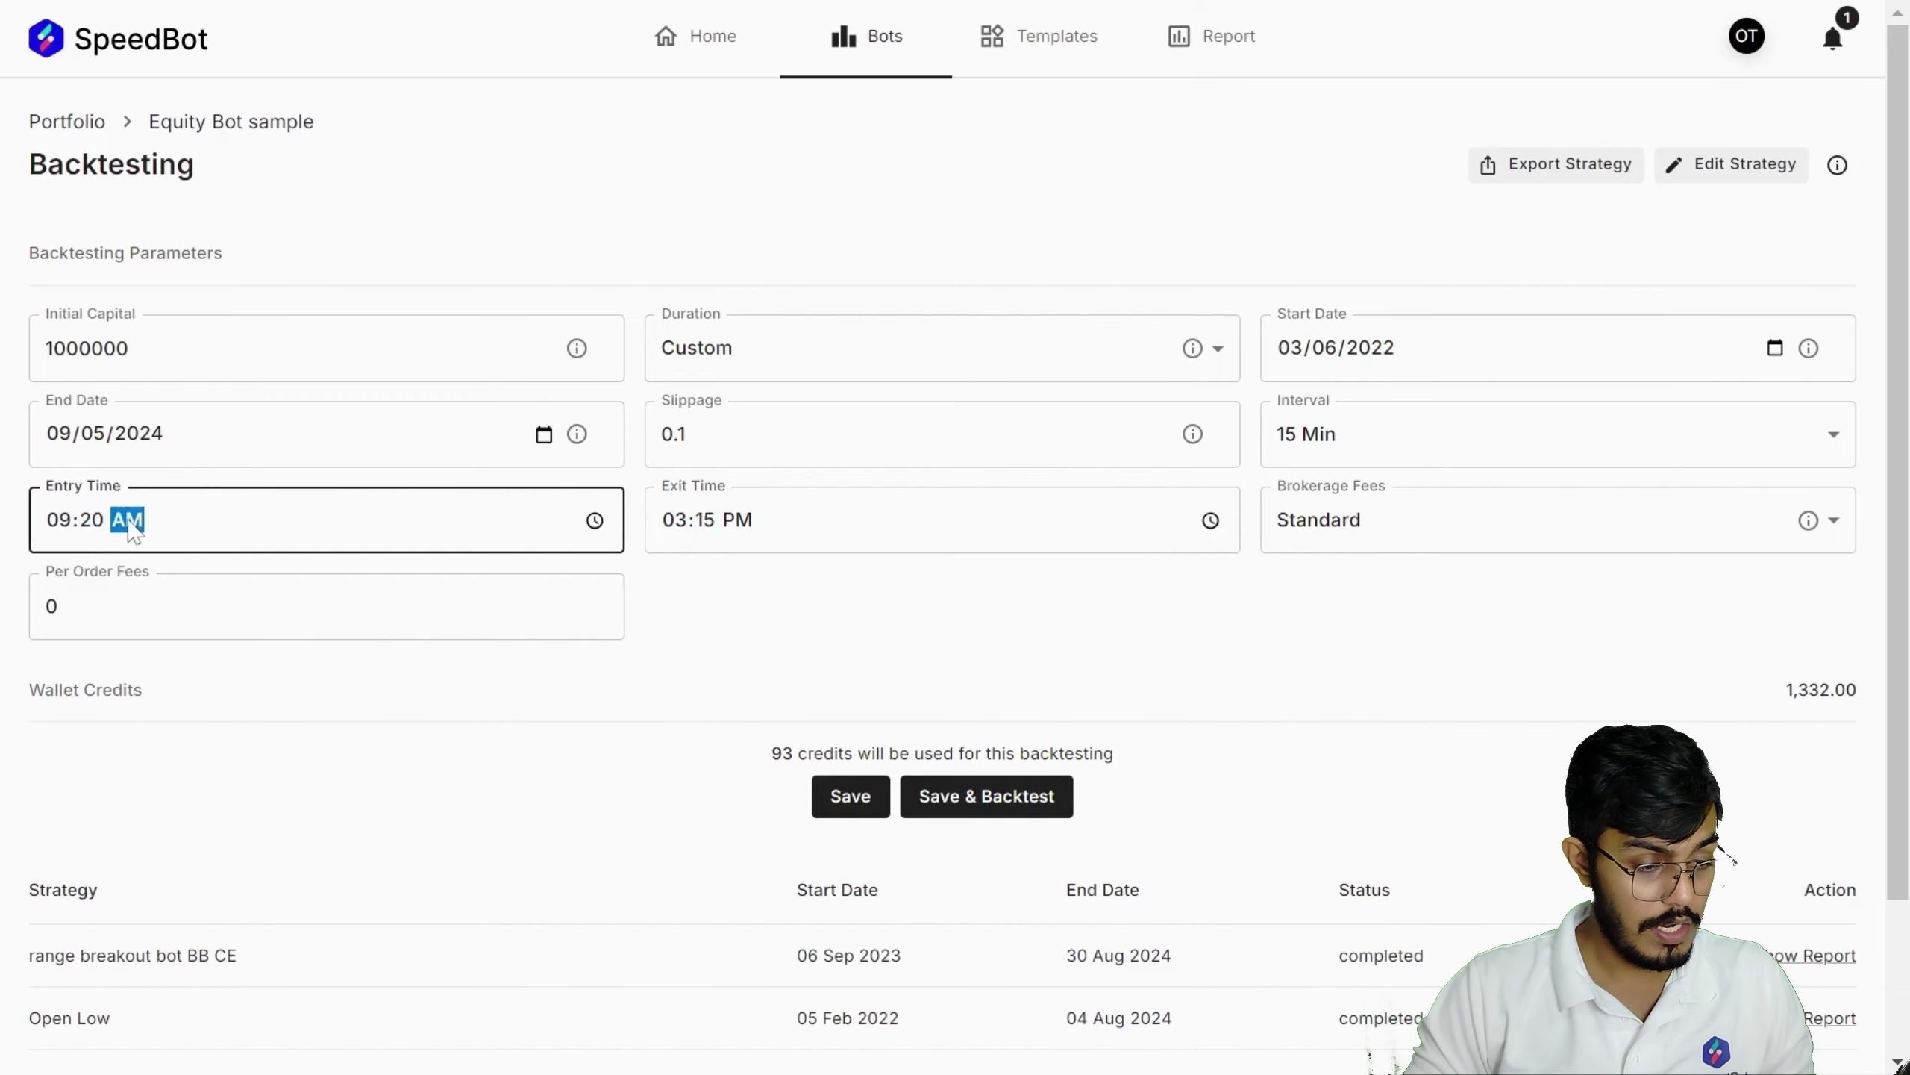
left_click(723, 632)
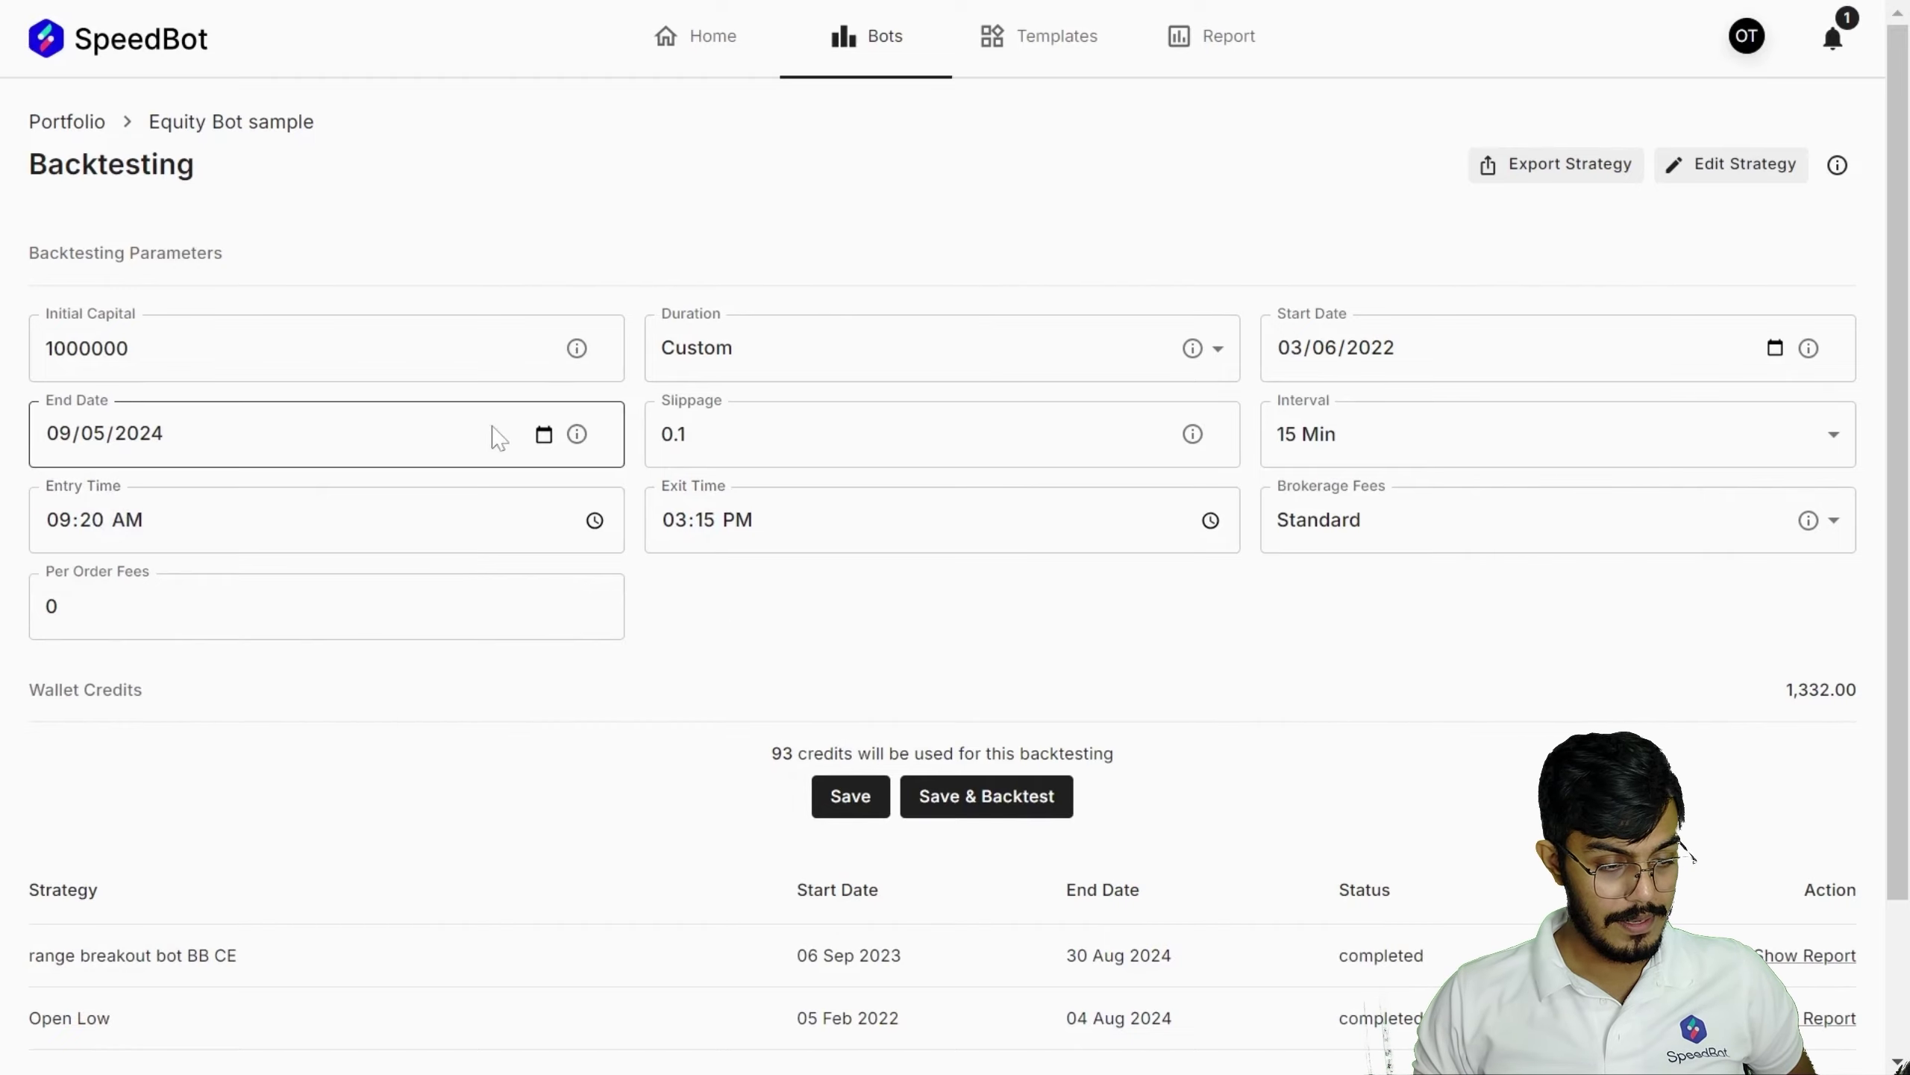
mouse_move(577, 434)
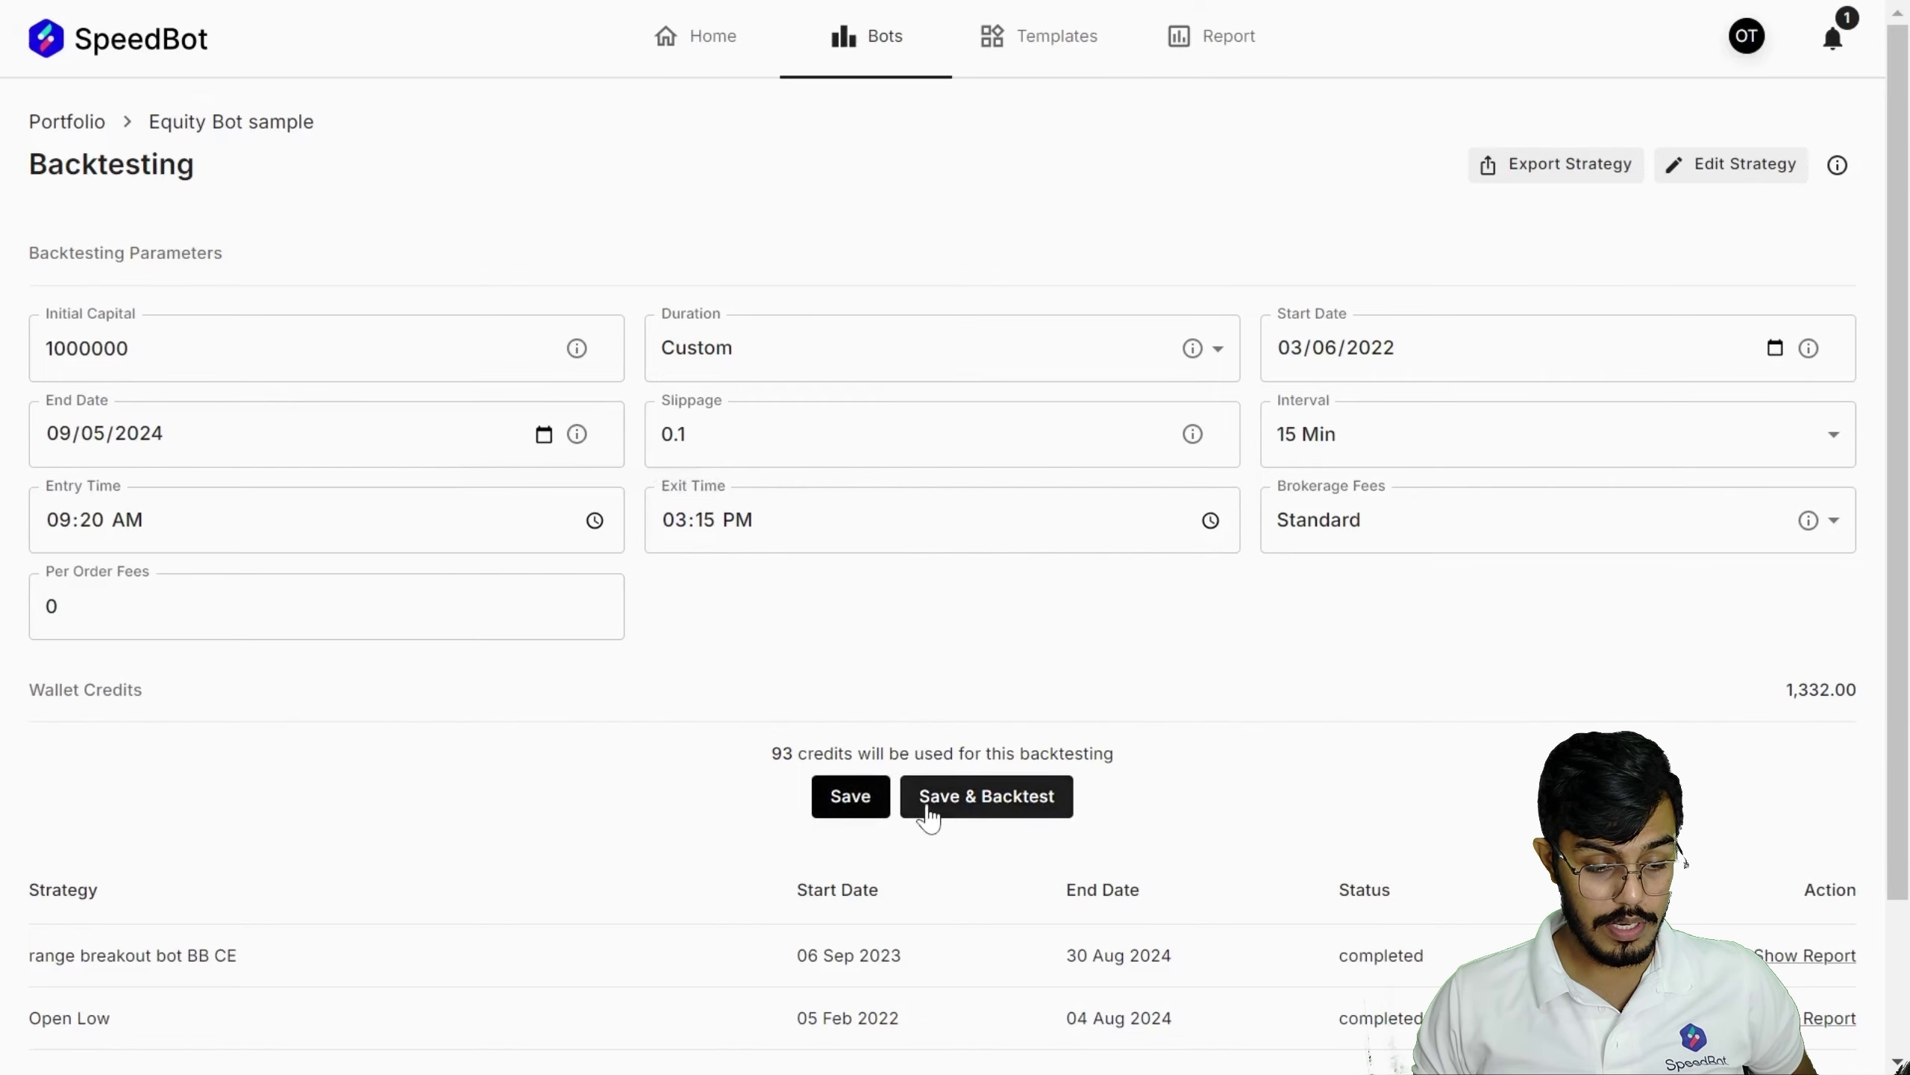
left_click(864, 799)
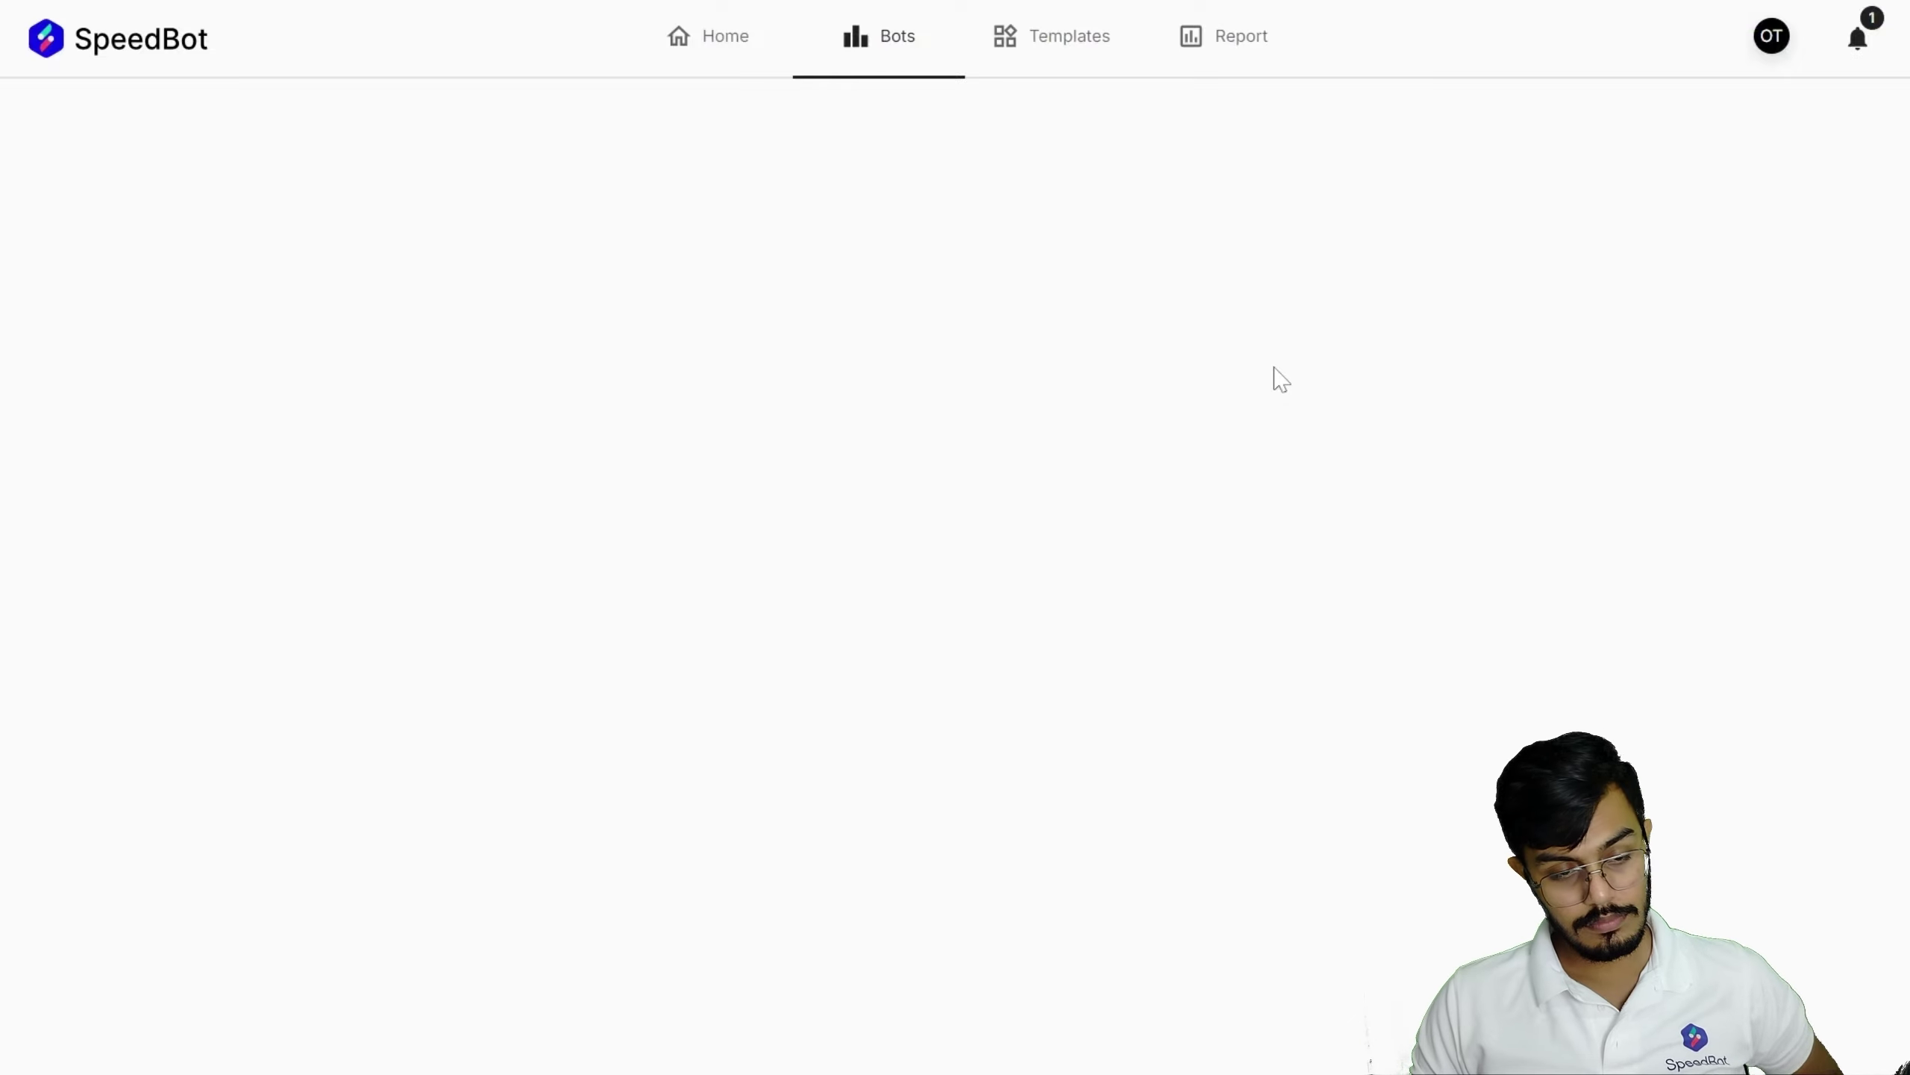
- Start forward testing of Equity Bot sample from the list of all bots, with a duration of 1 Week
left_click(862, 61)
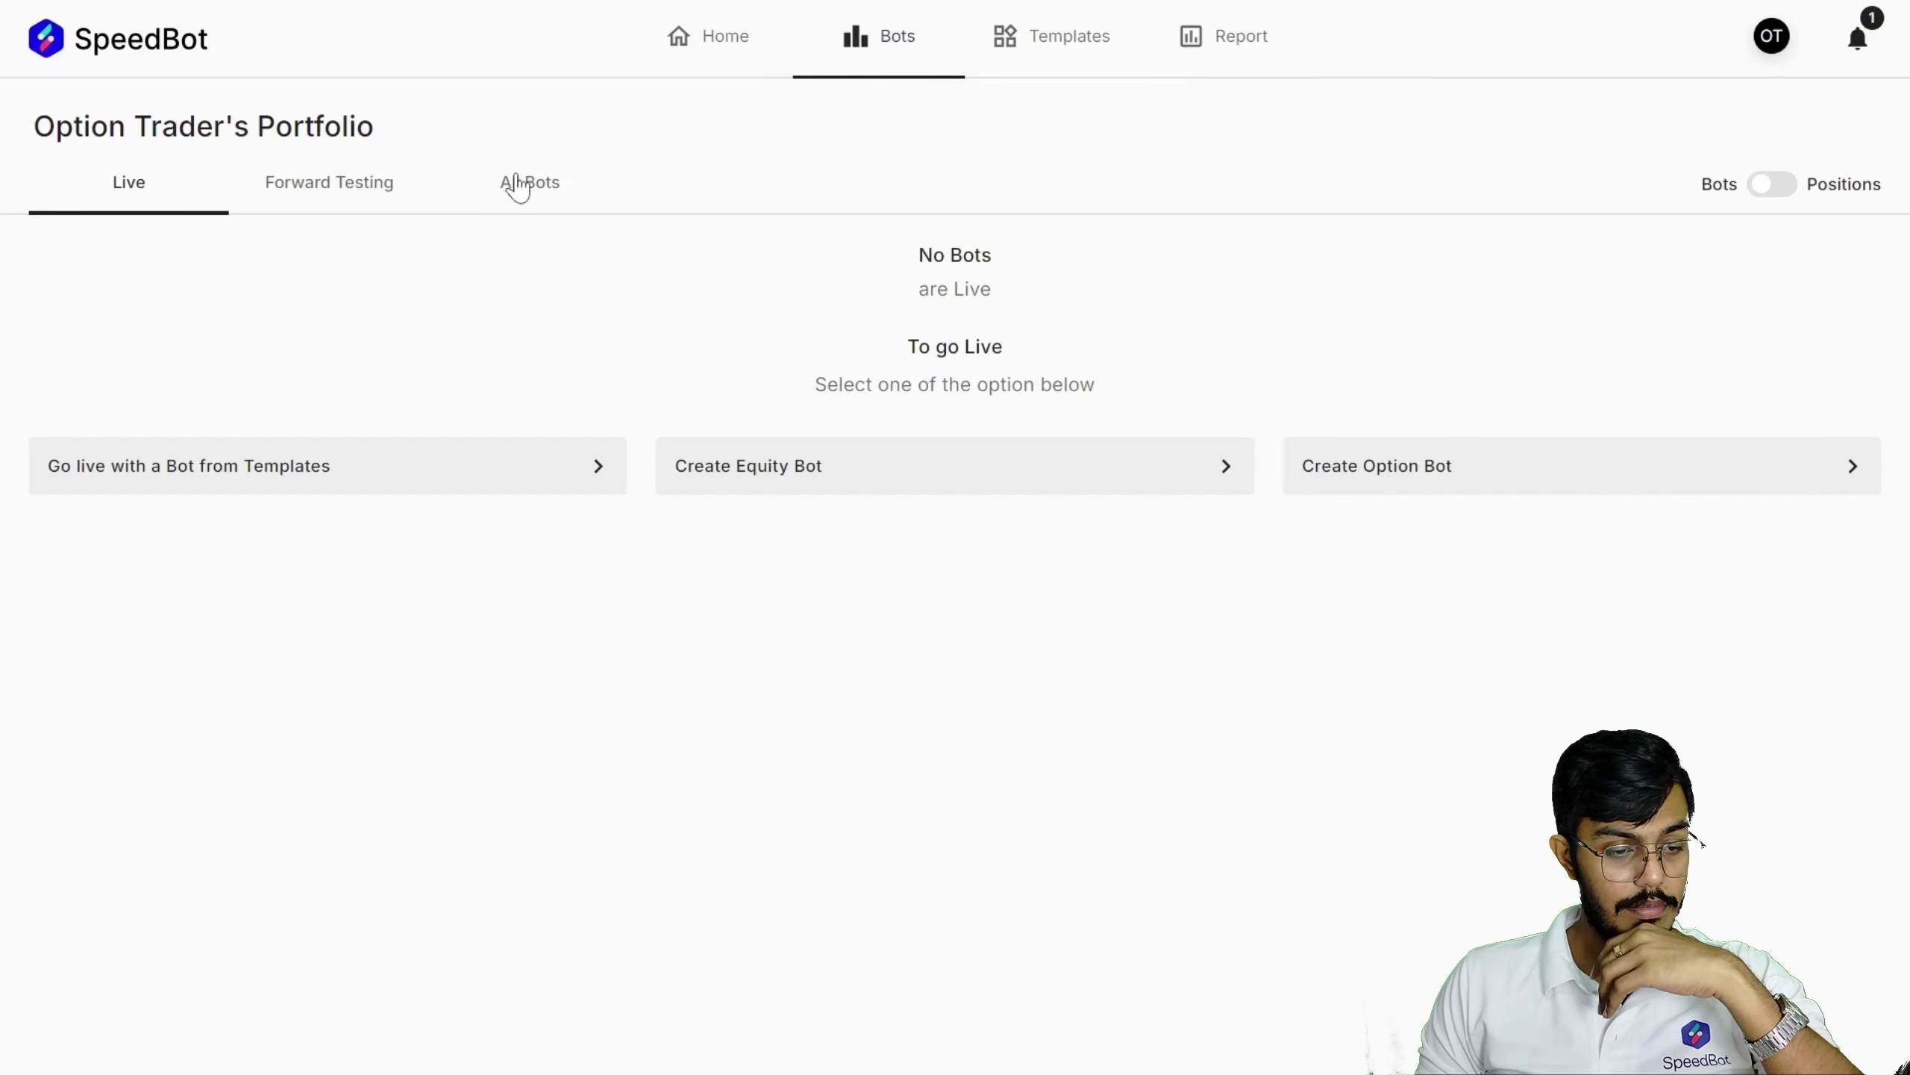
left_click(521, 188)
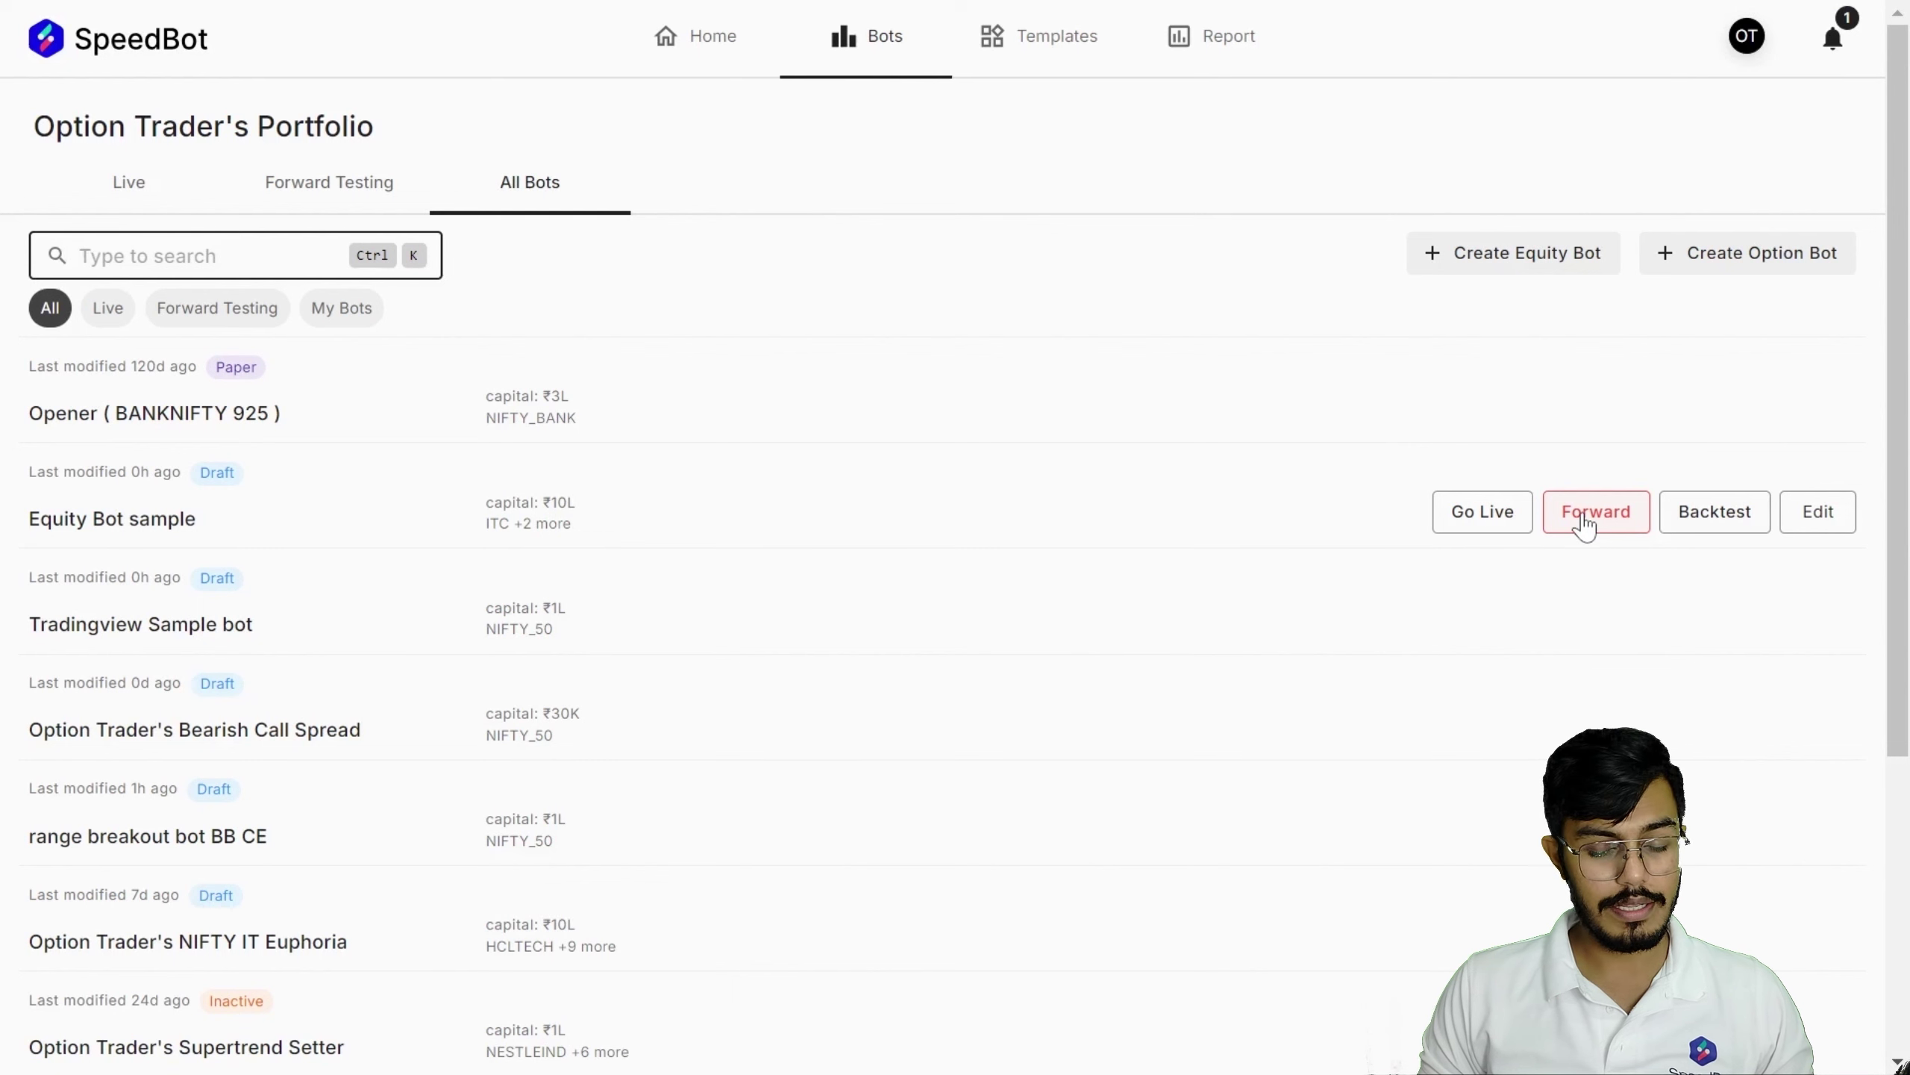
left_click(1585, 525)
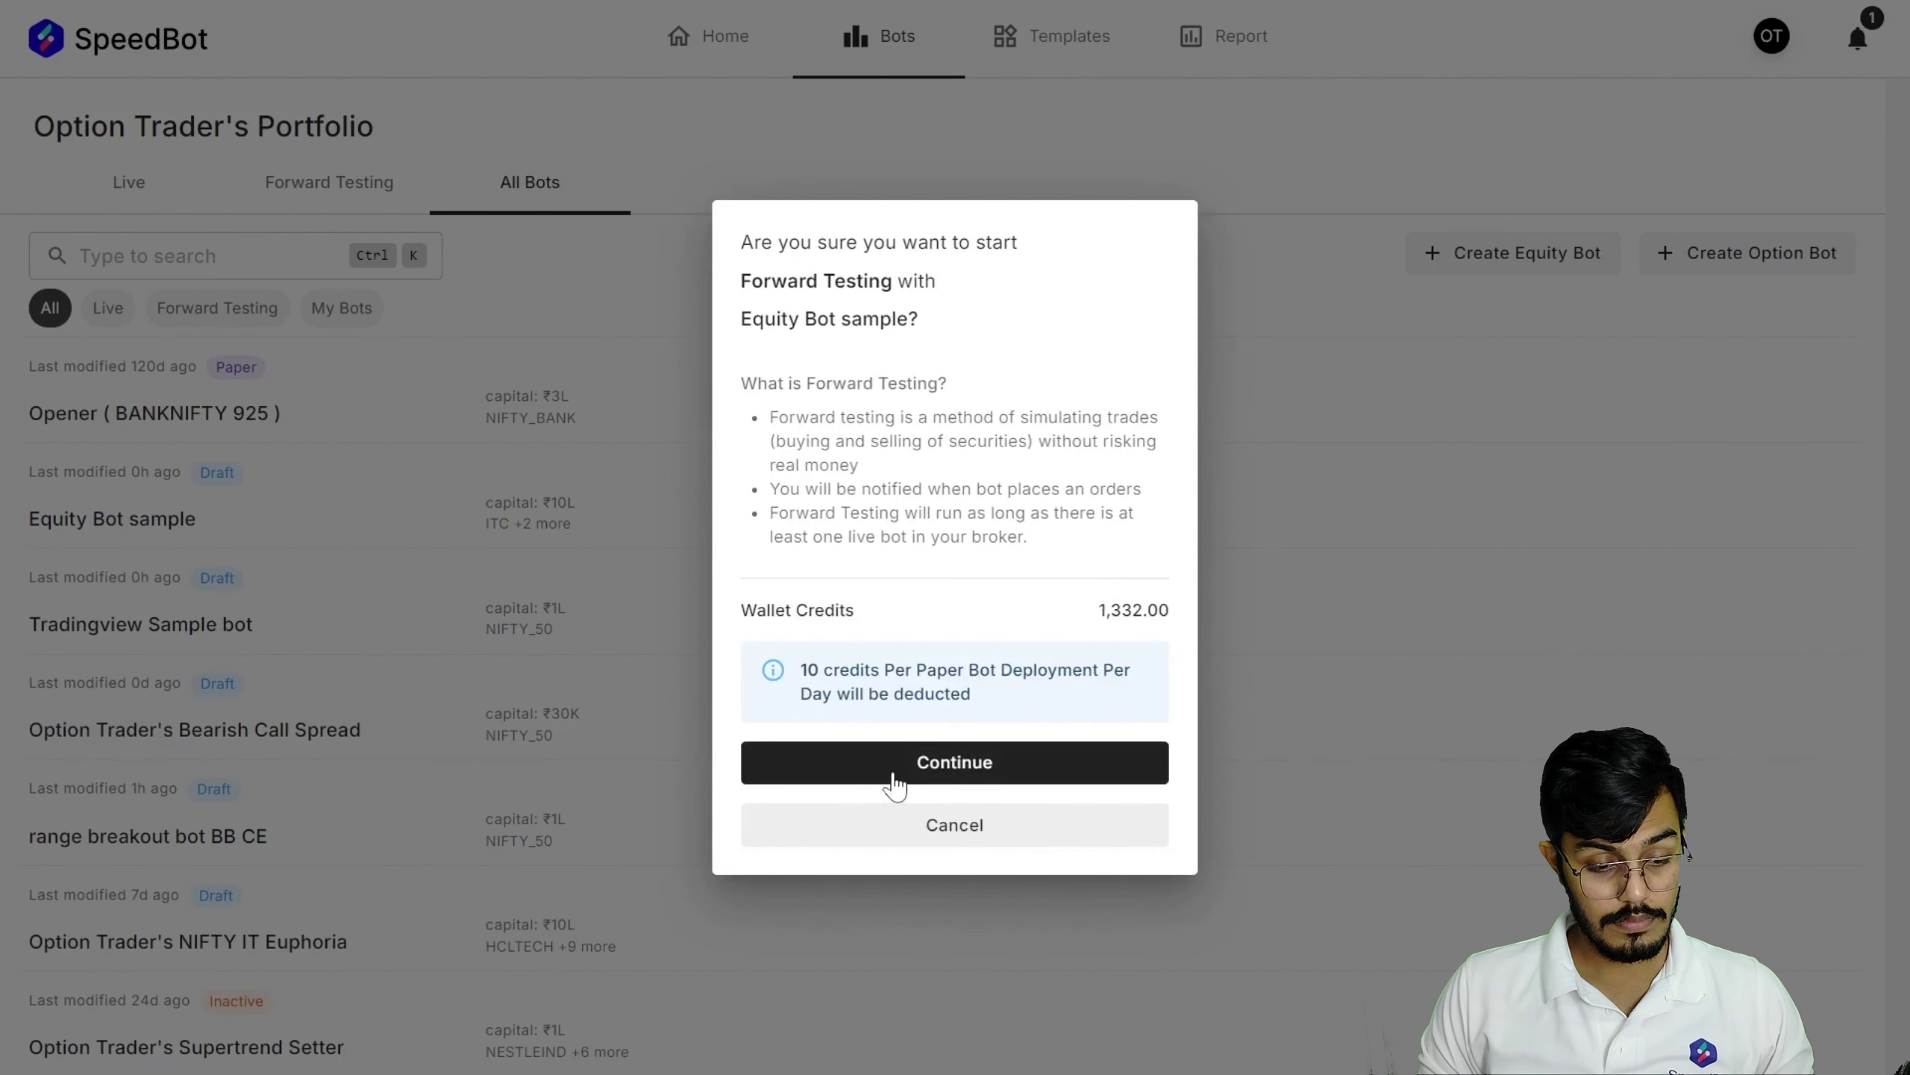
left_click(1015, 773)
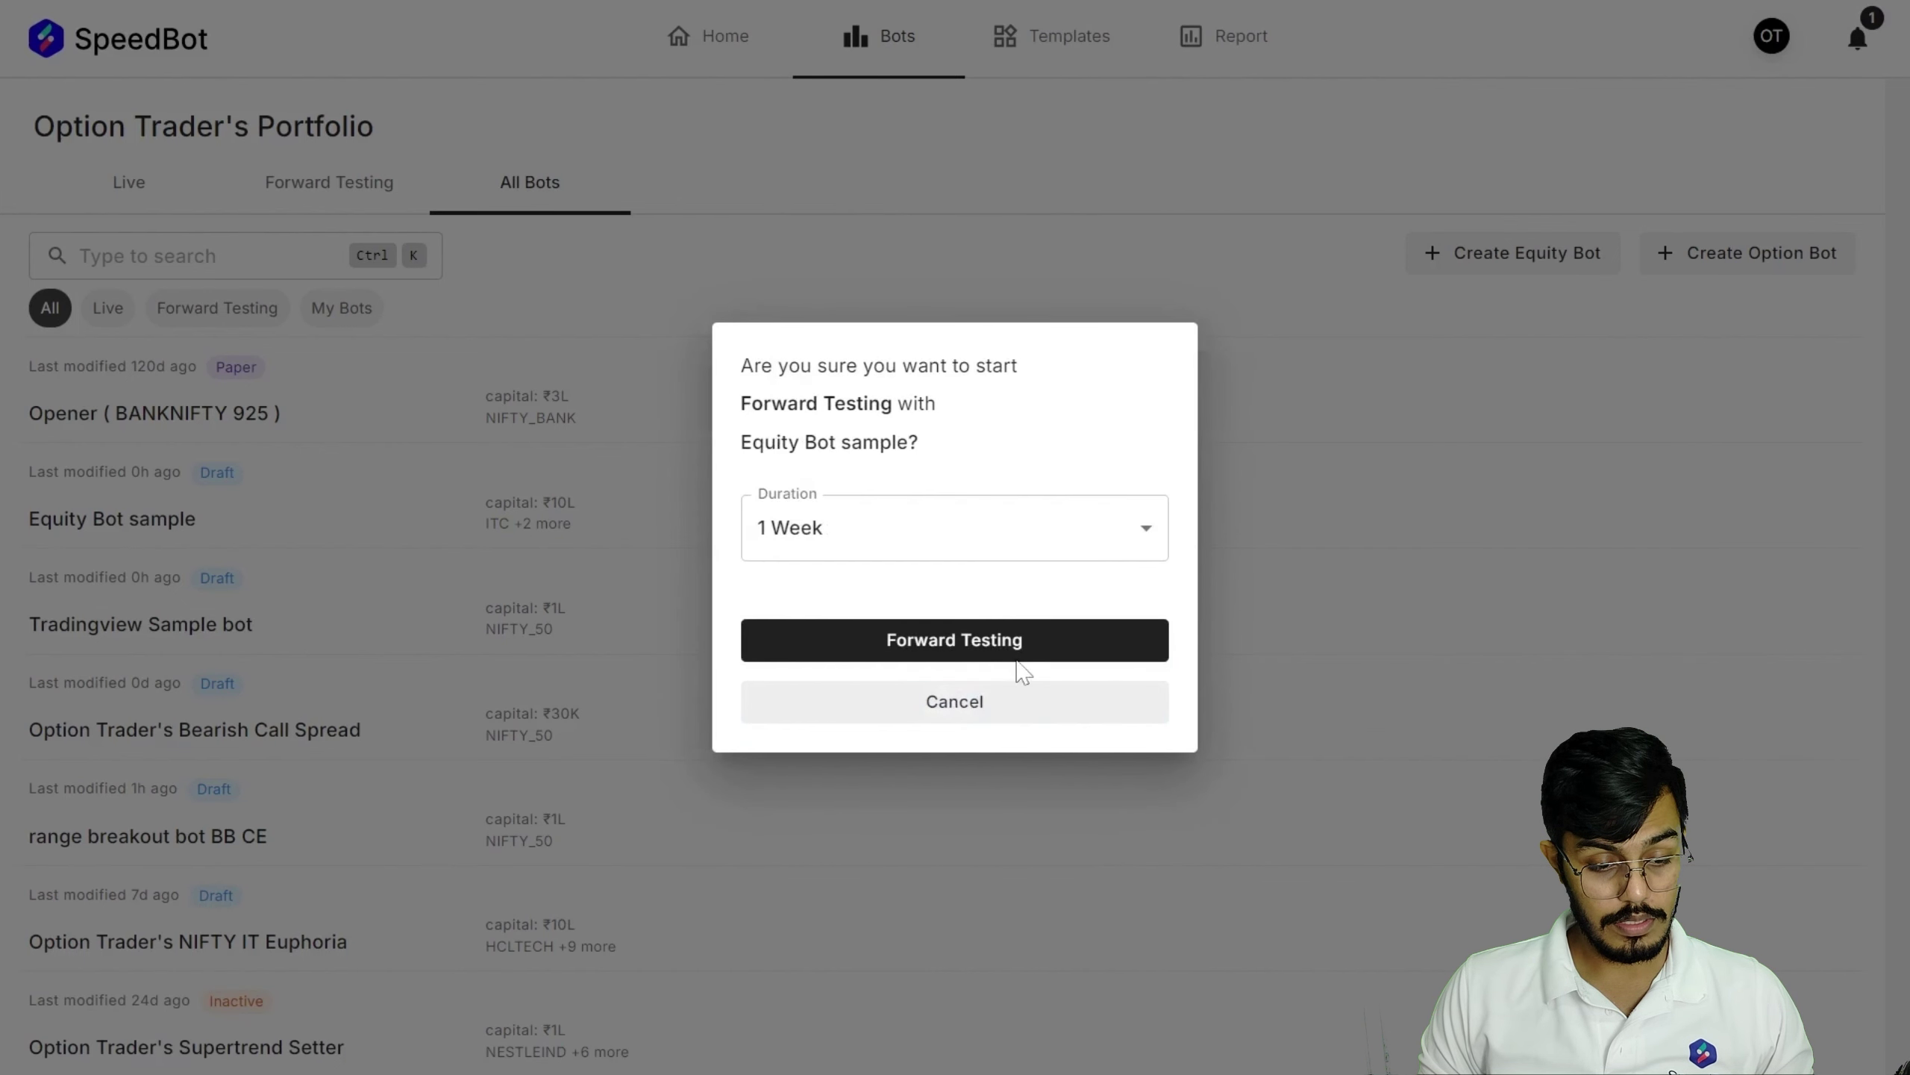
left_click(837, 551)
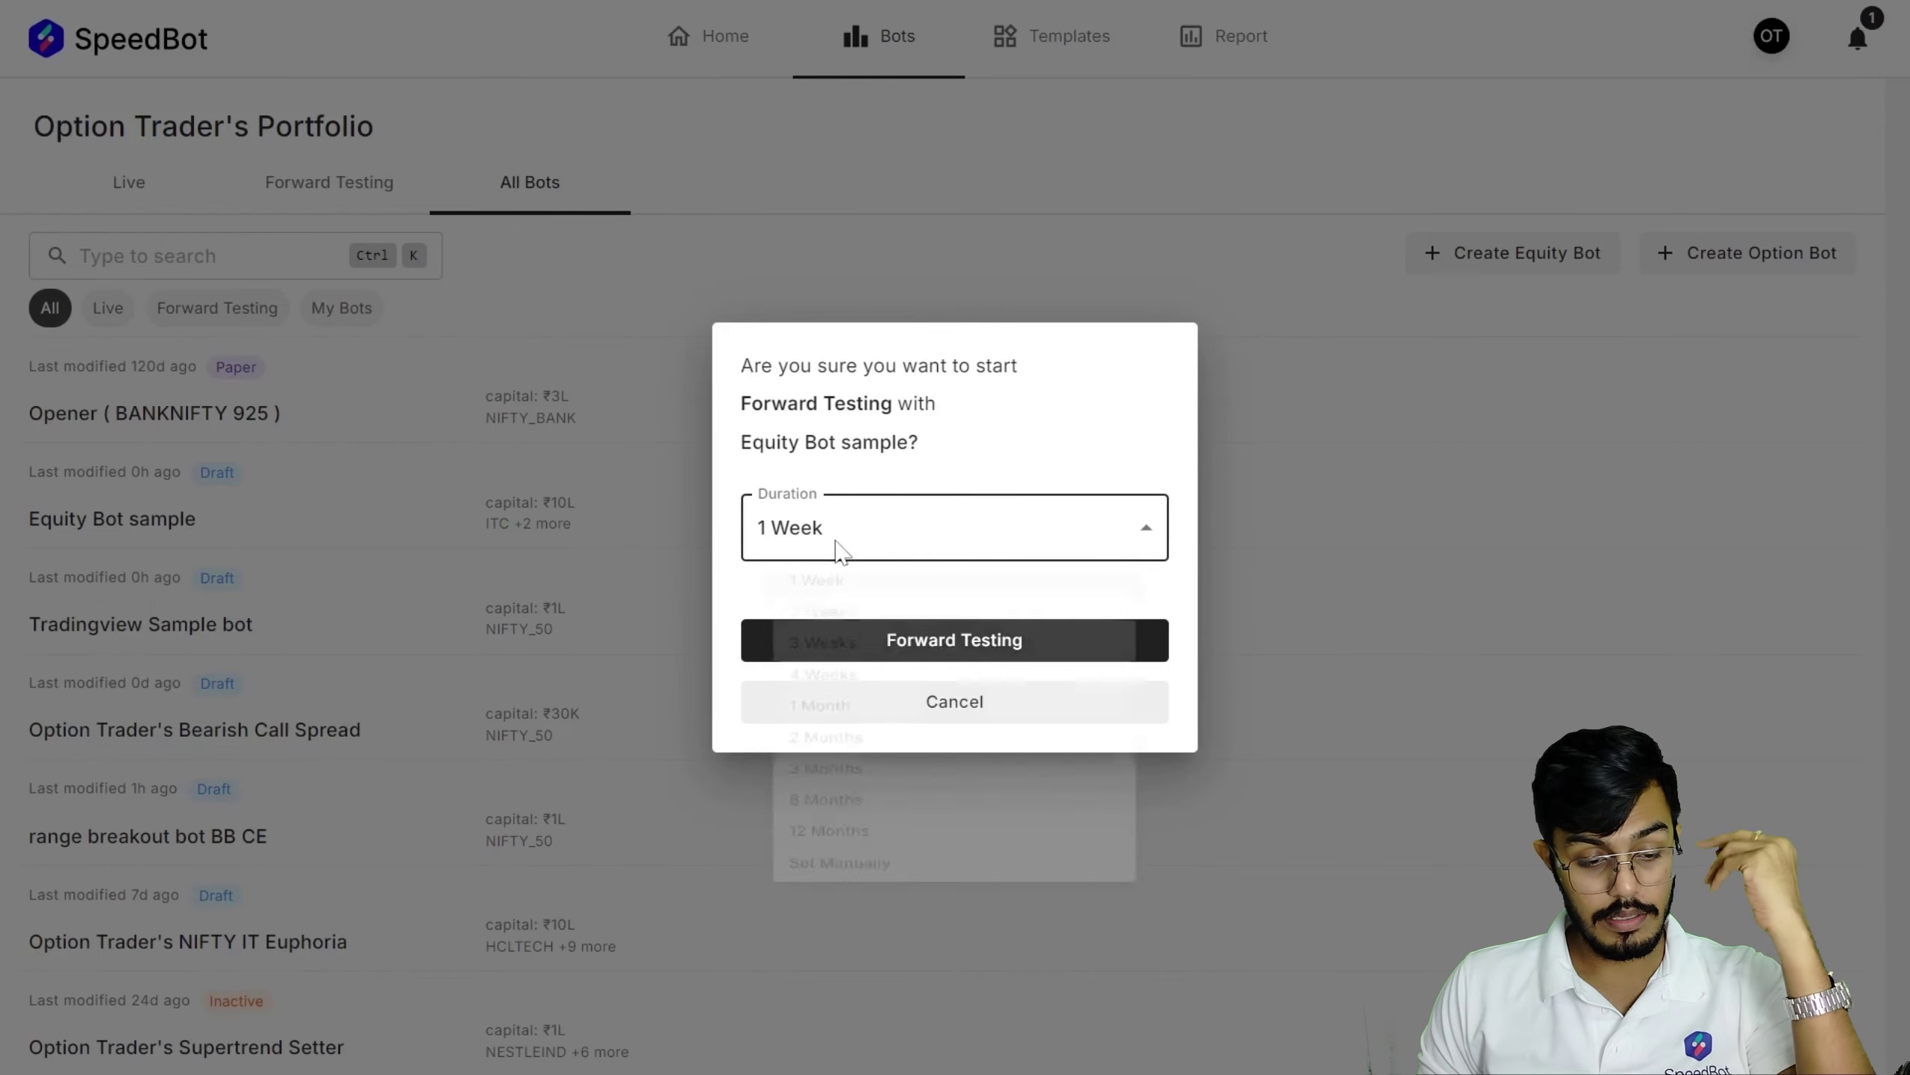
left_click(844, 587)
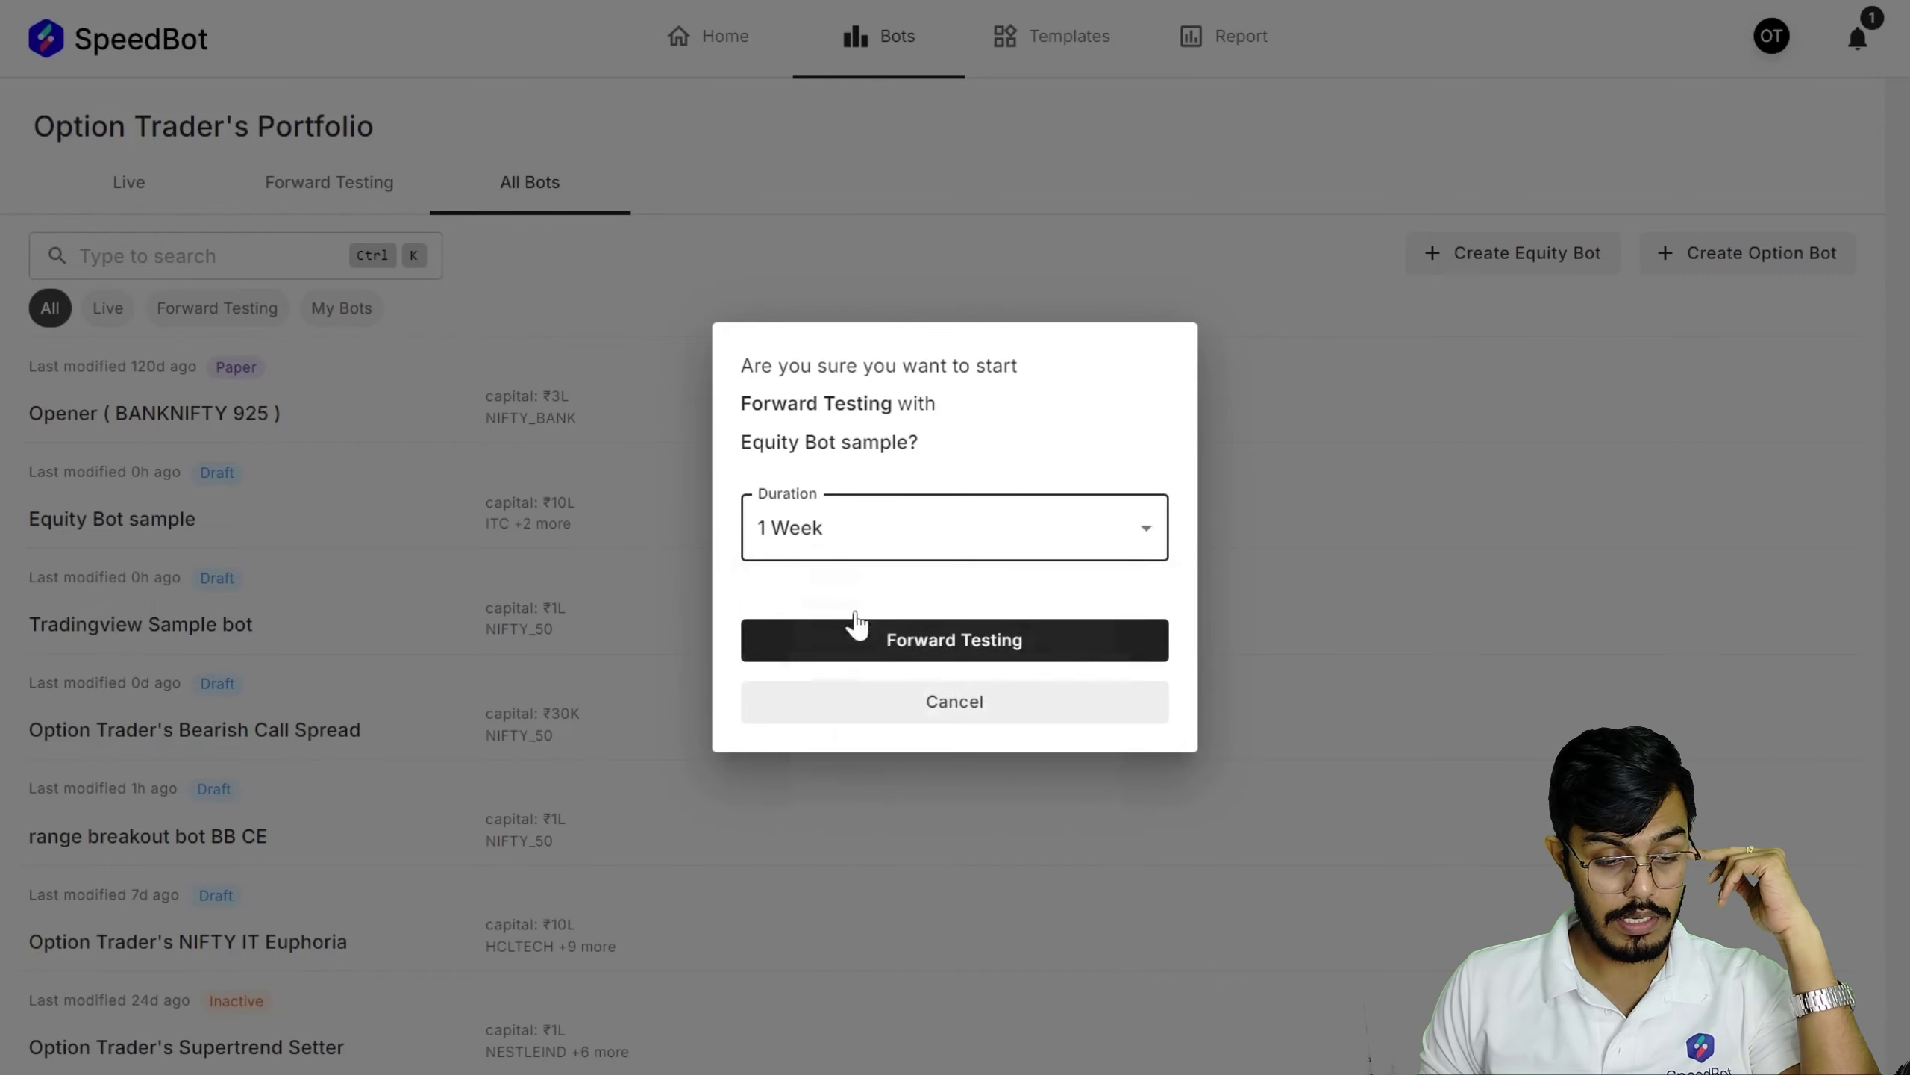
left_click(904, 640)
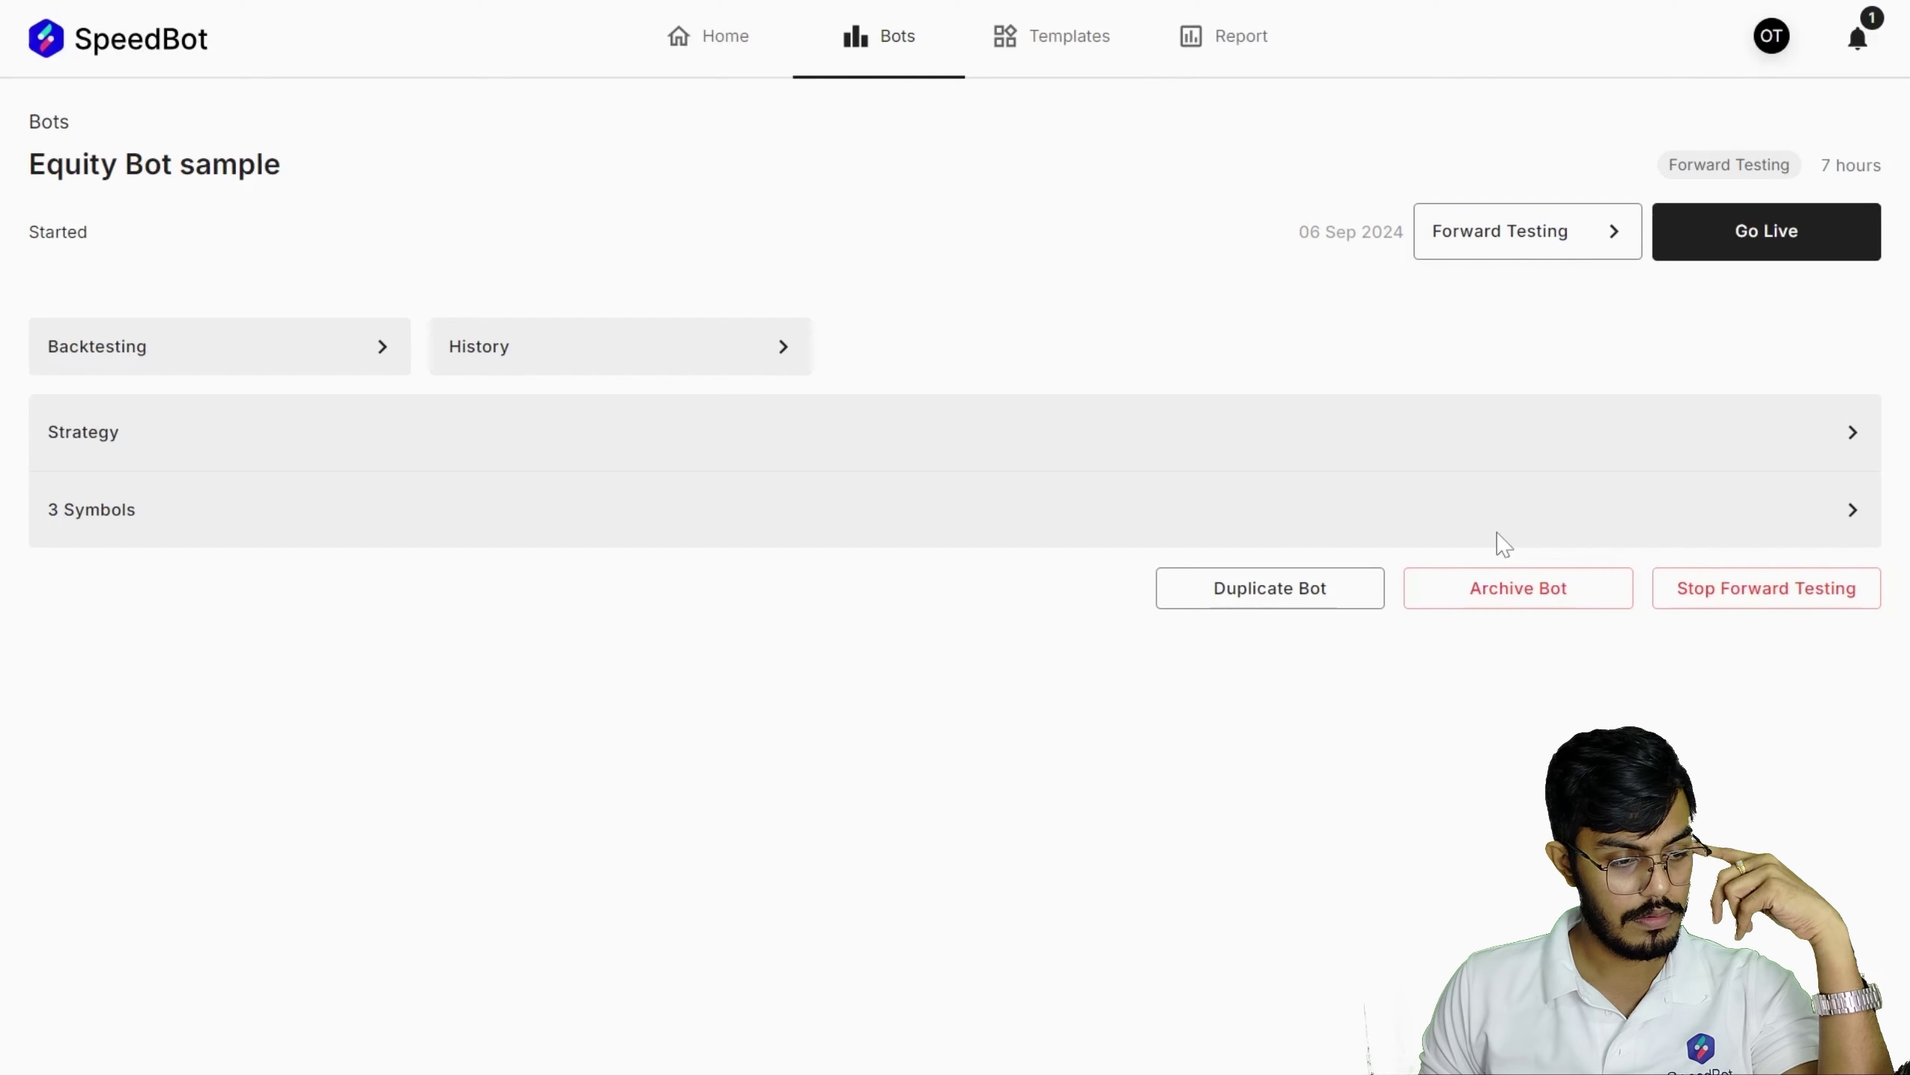
- Open the Opener ( BANKNIFTY 925 ) bot from the forward-testing portfolio and review its performance and today's closed positions
left_click(841, 68)
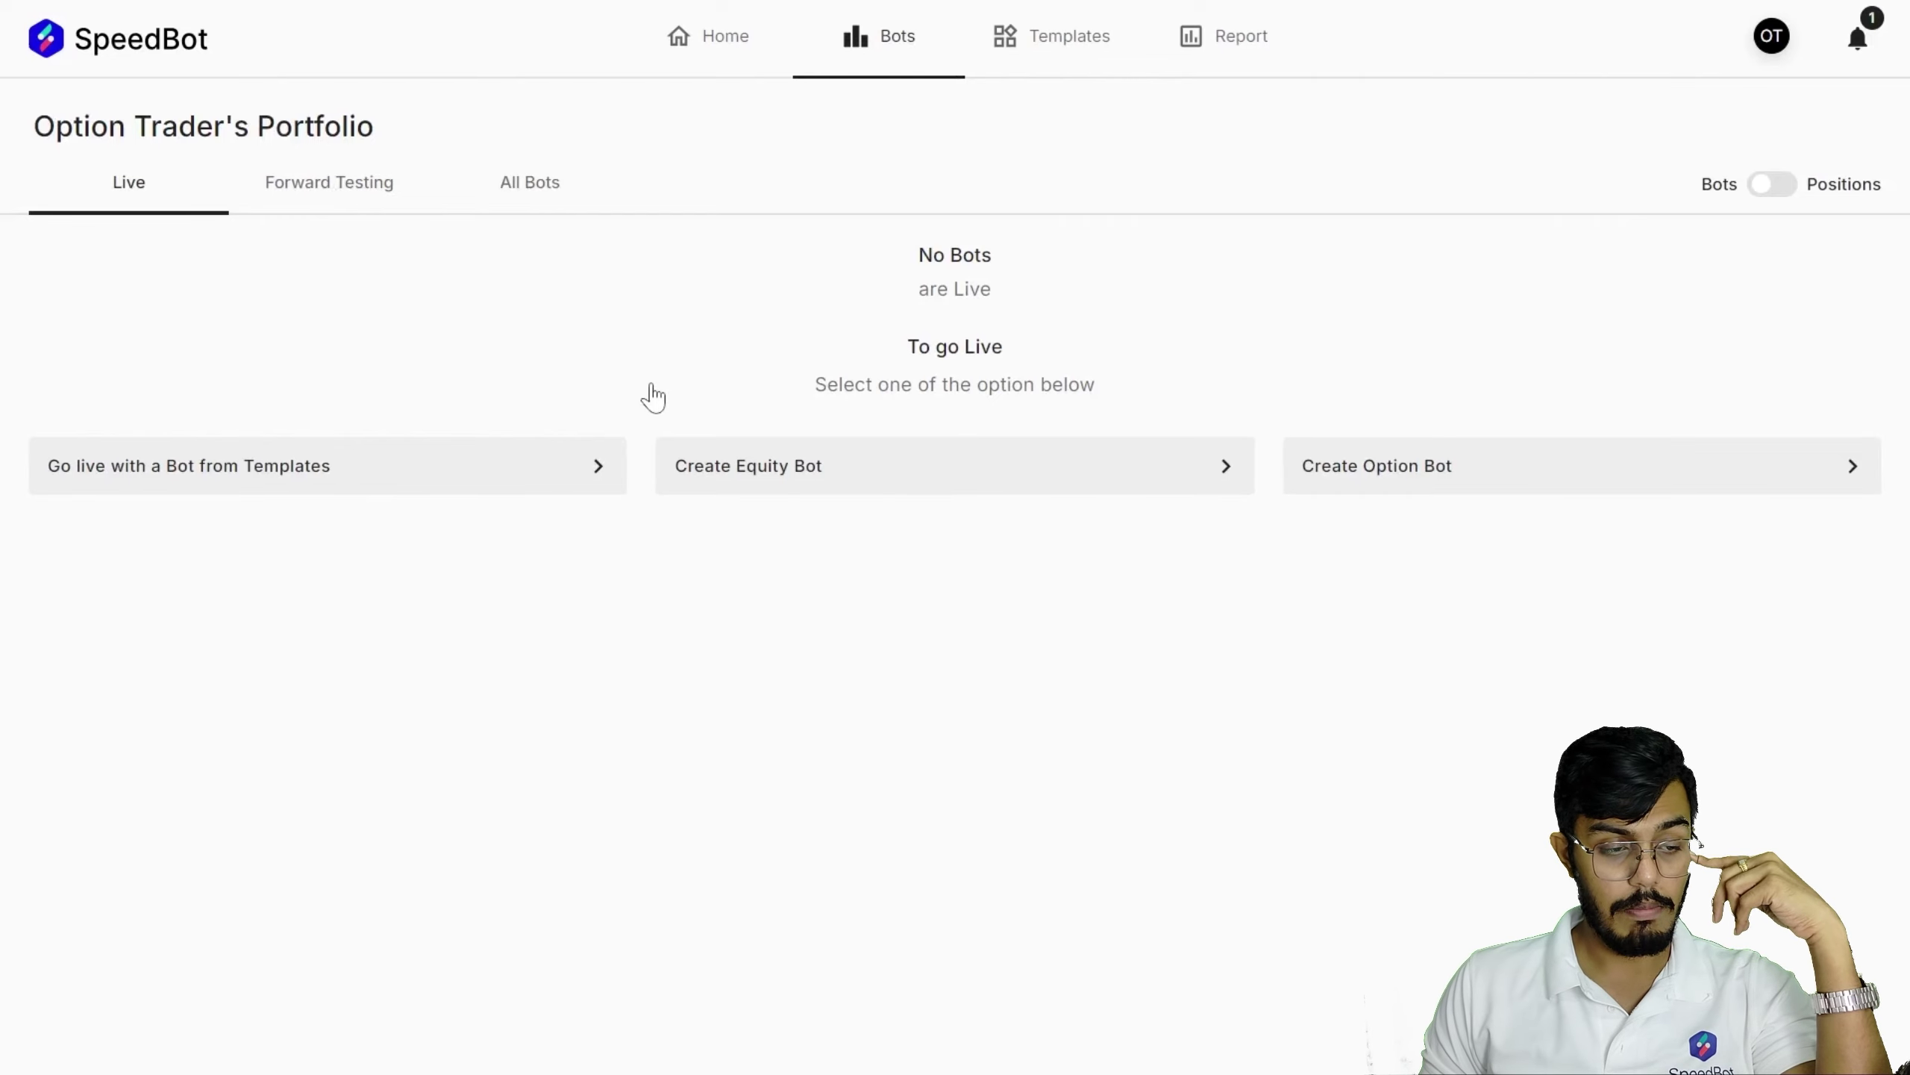
left_click(329, 232)
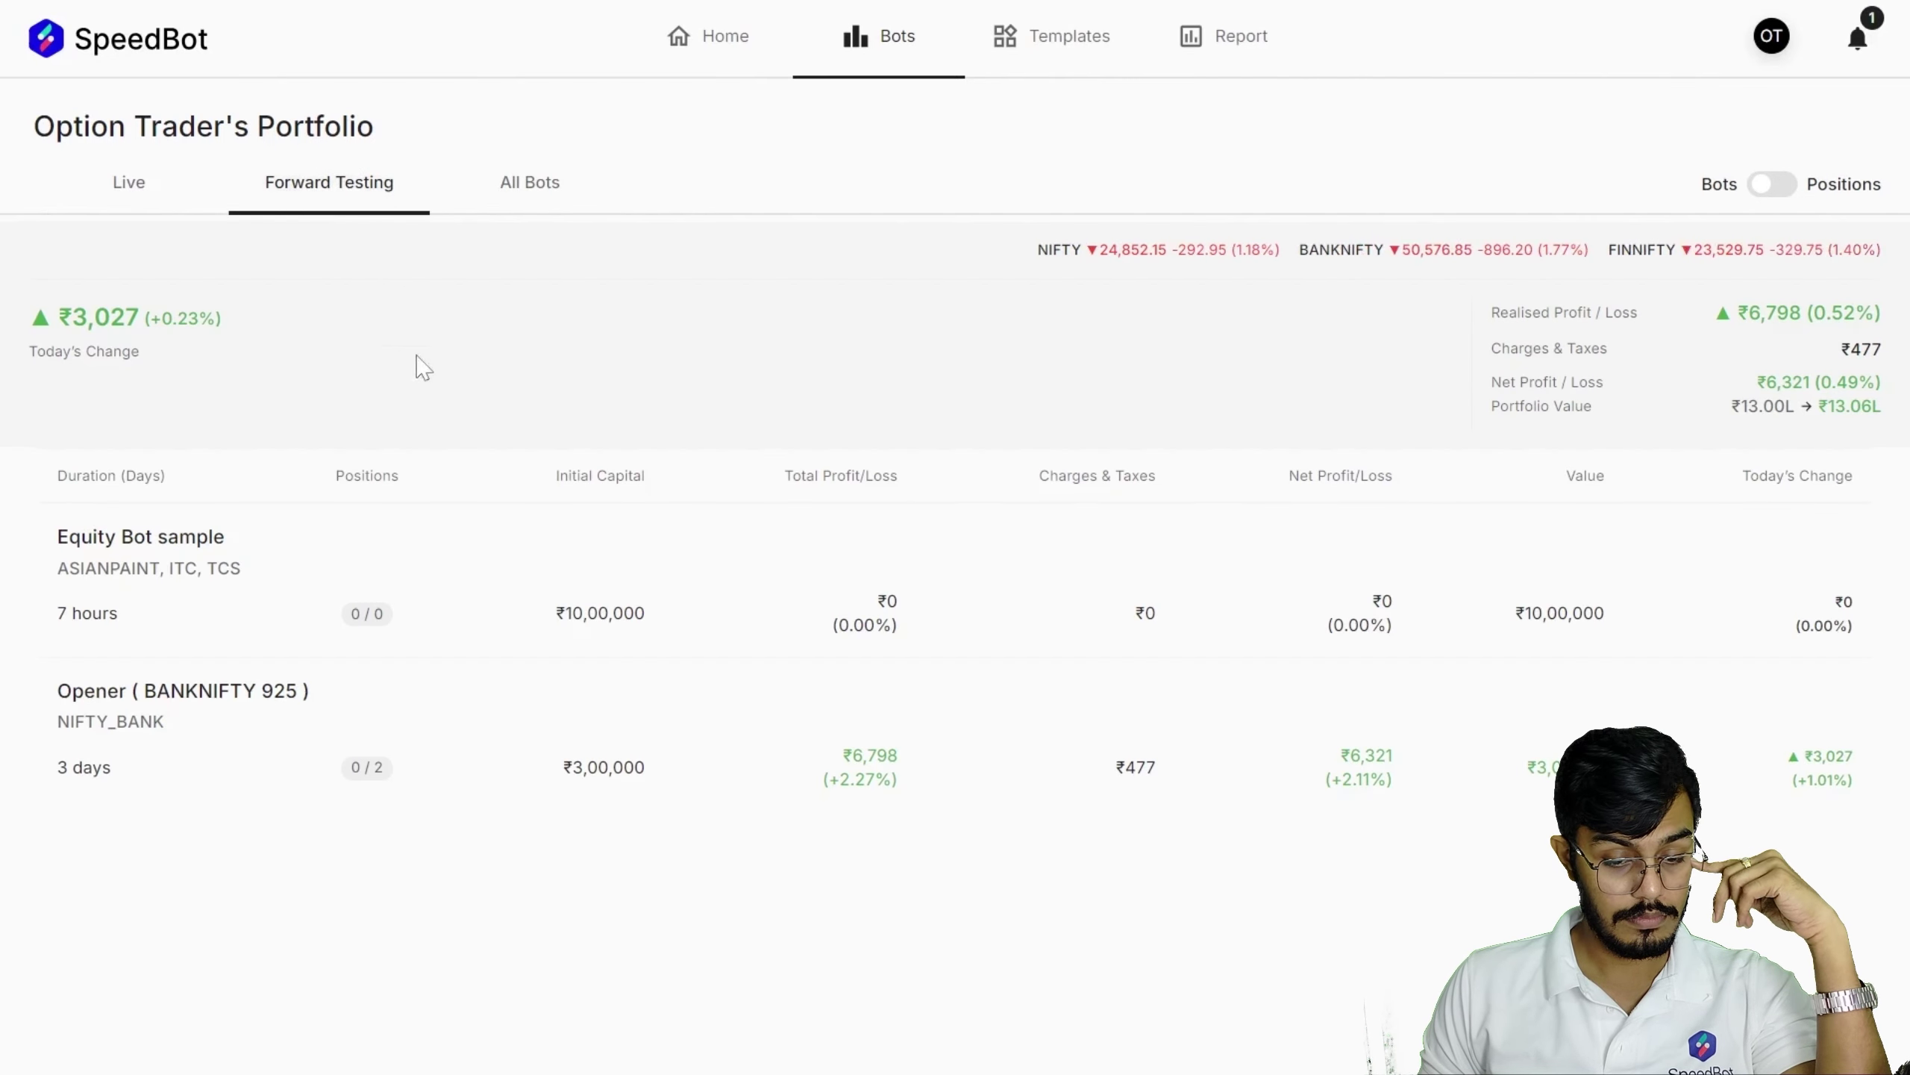
left_click(190, 724)
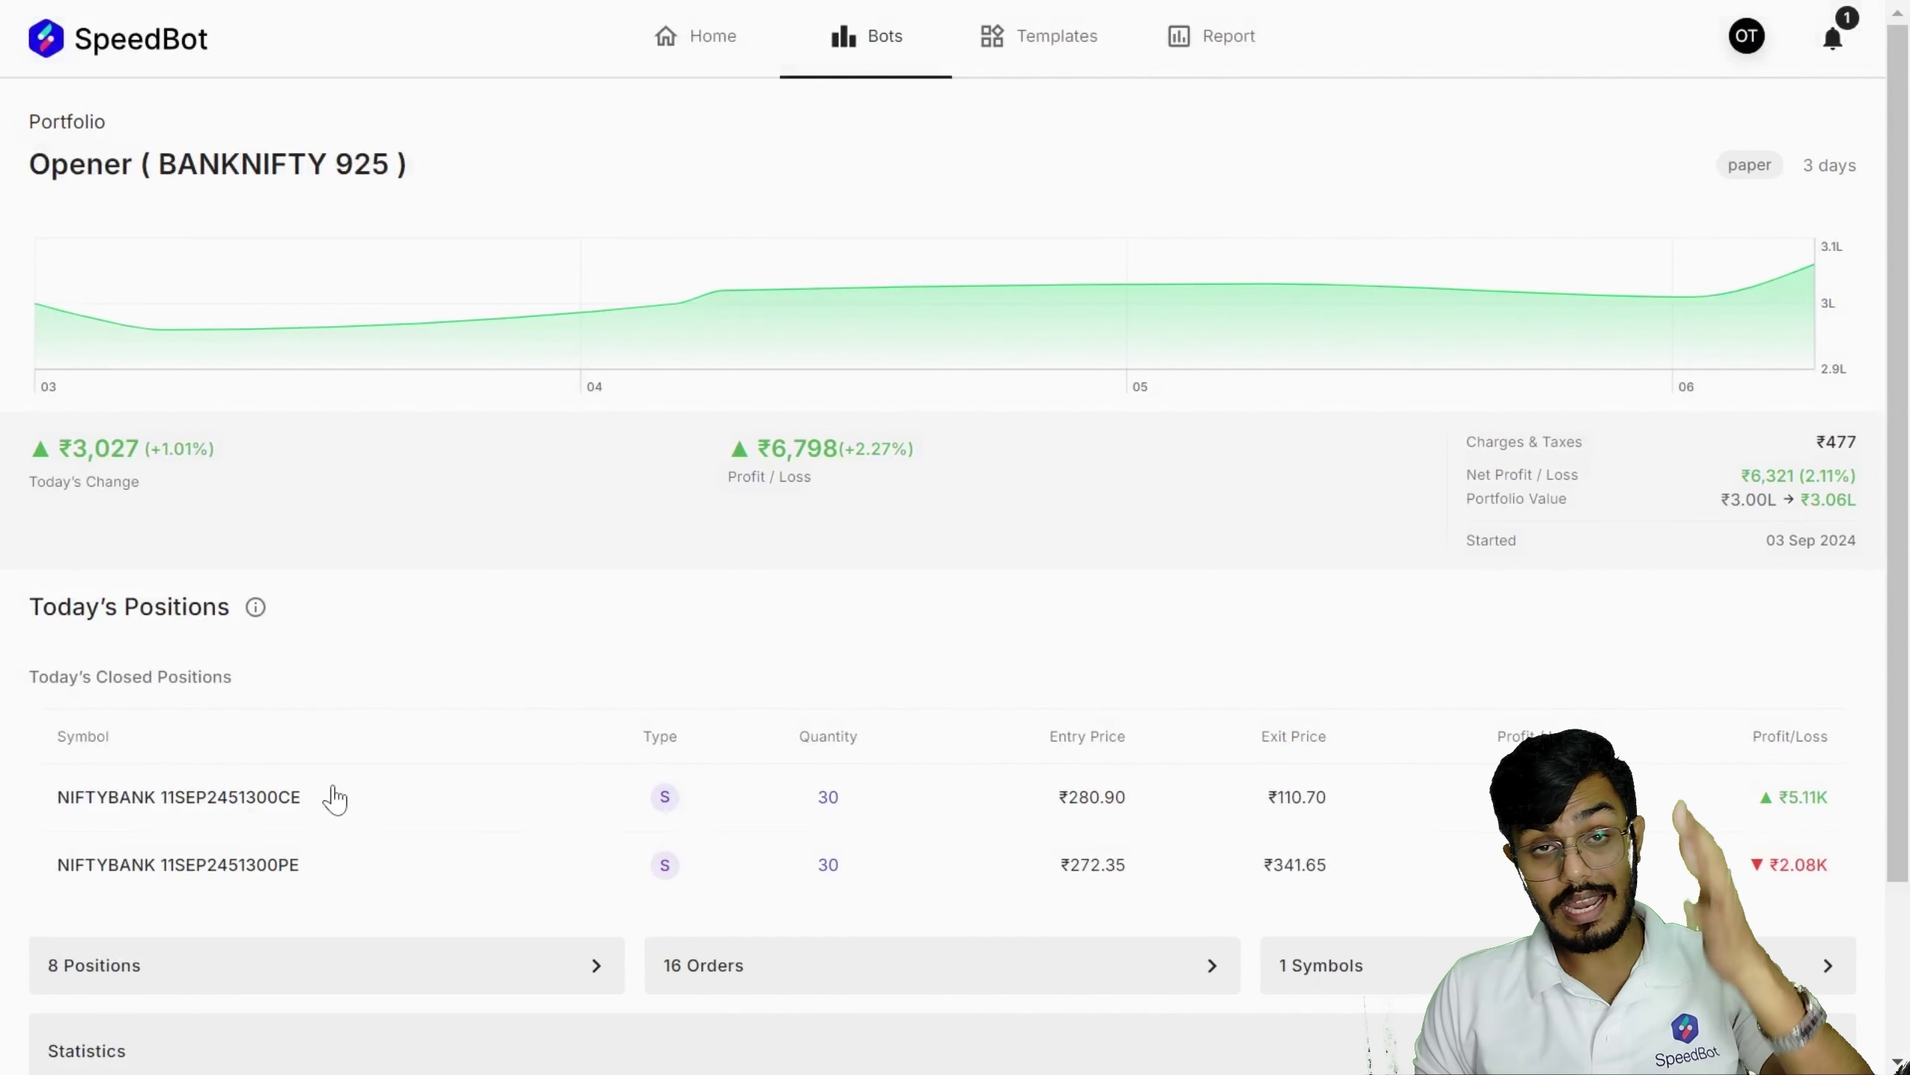
left_click(380, 792)
left_click(522, 668)
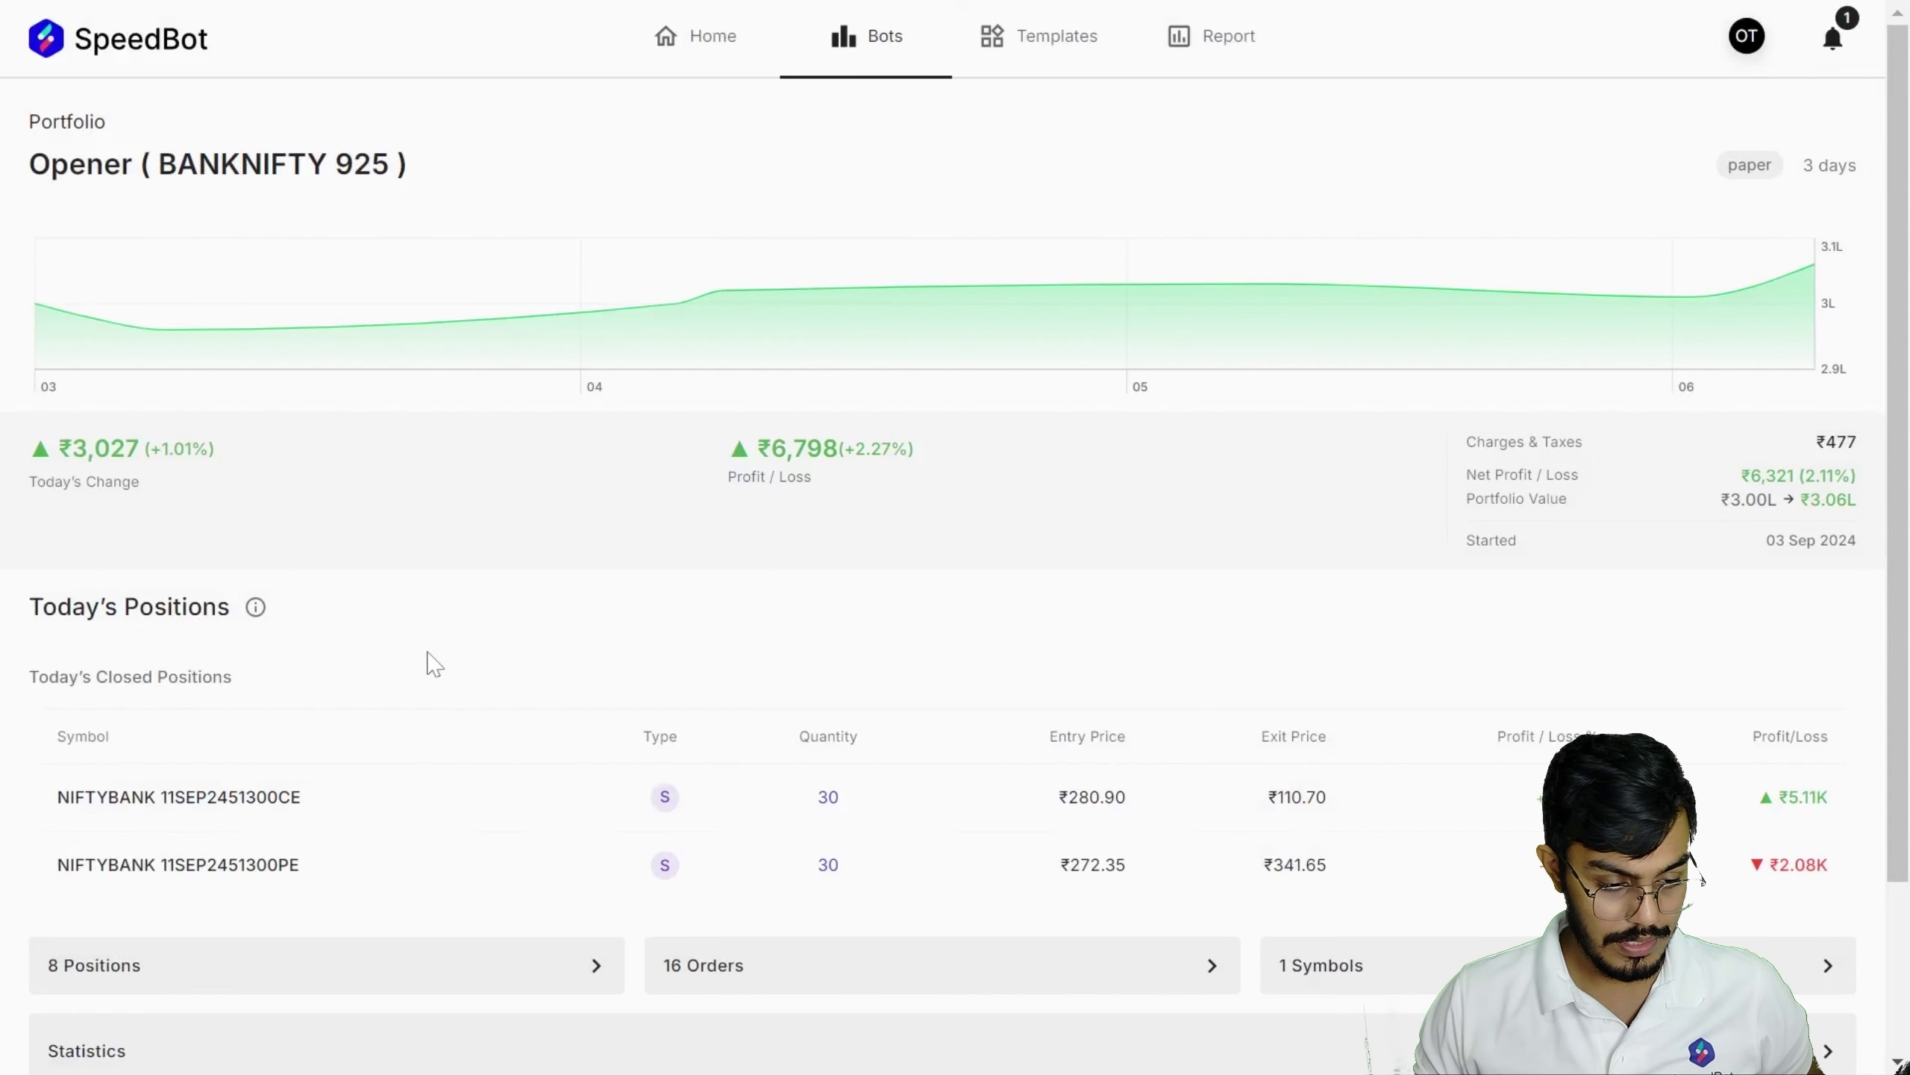
scroll(426, 661, "down", 3)
left_click(204, 764)
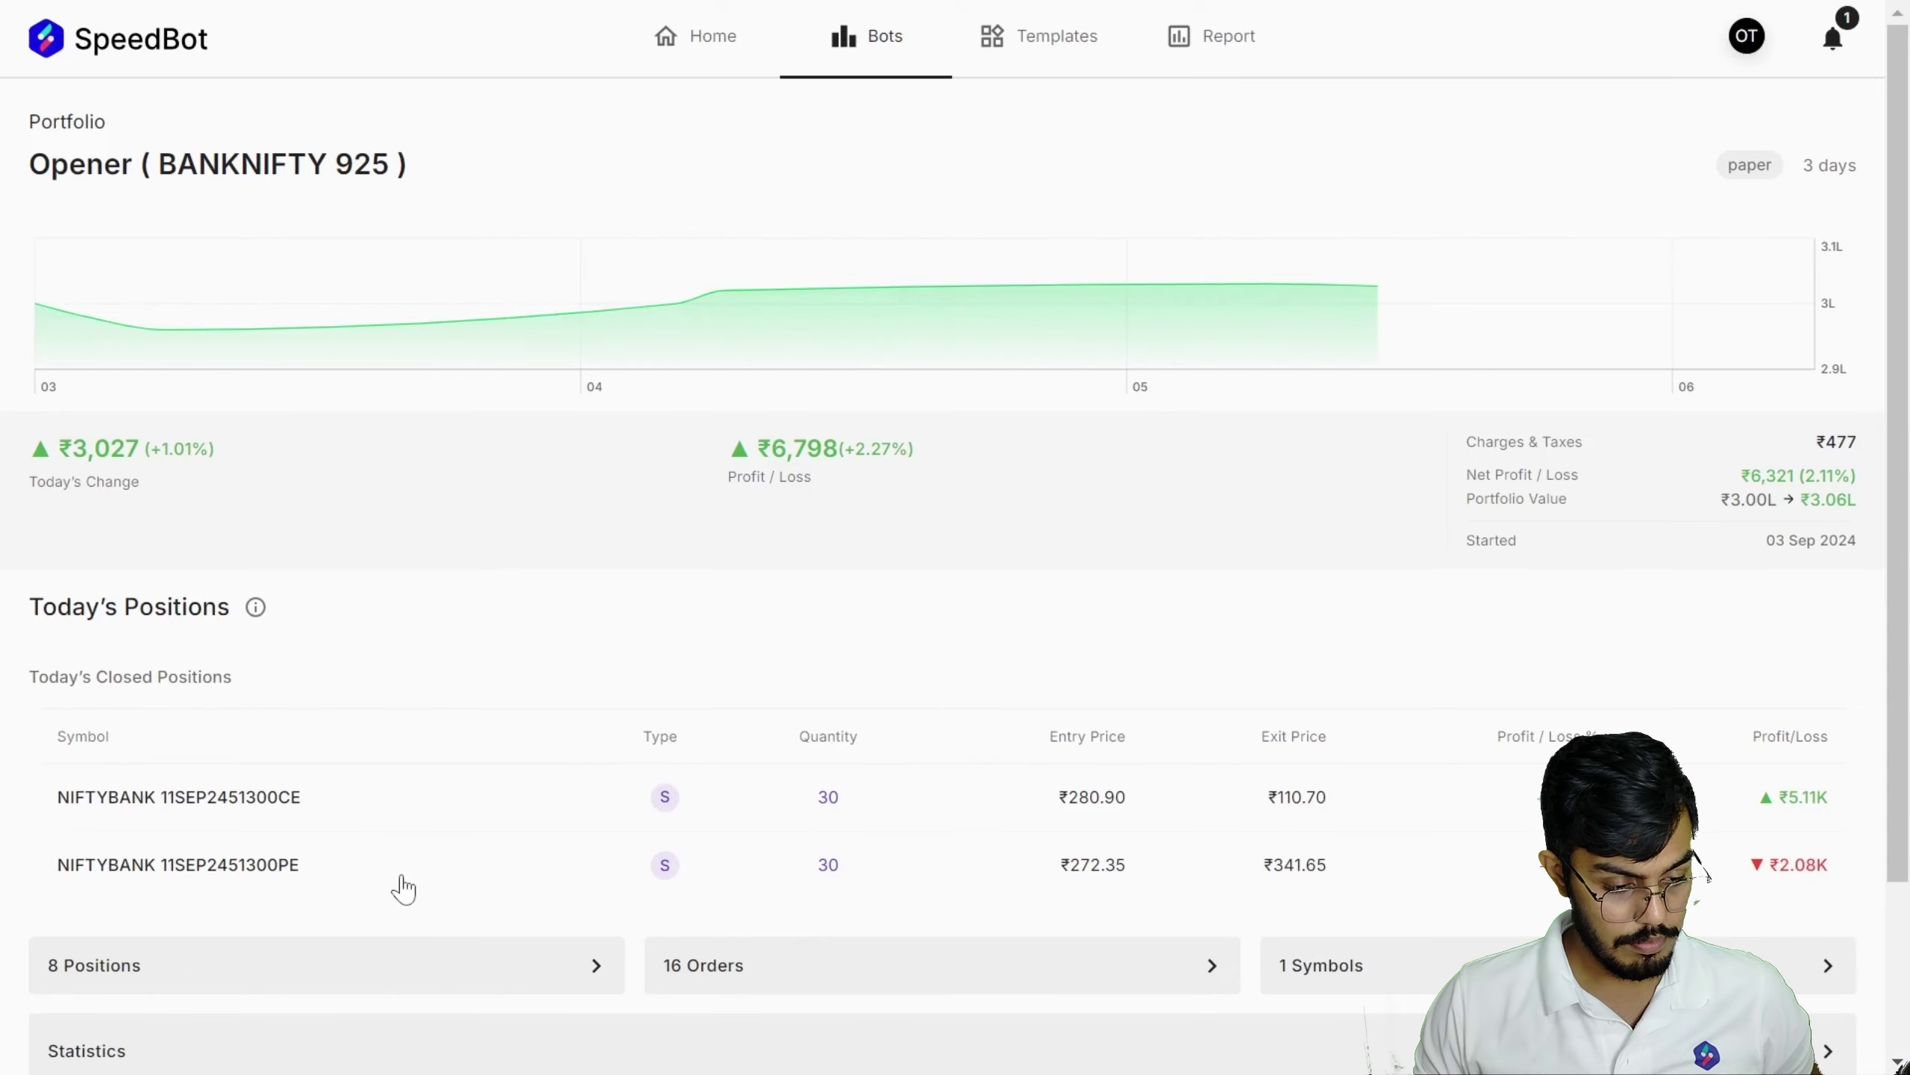
scroll(260, 1029, "down", 2)
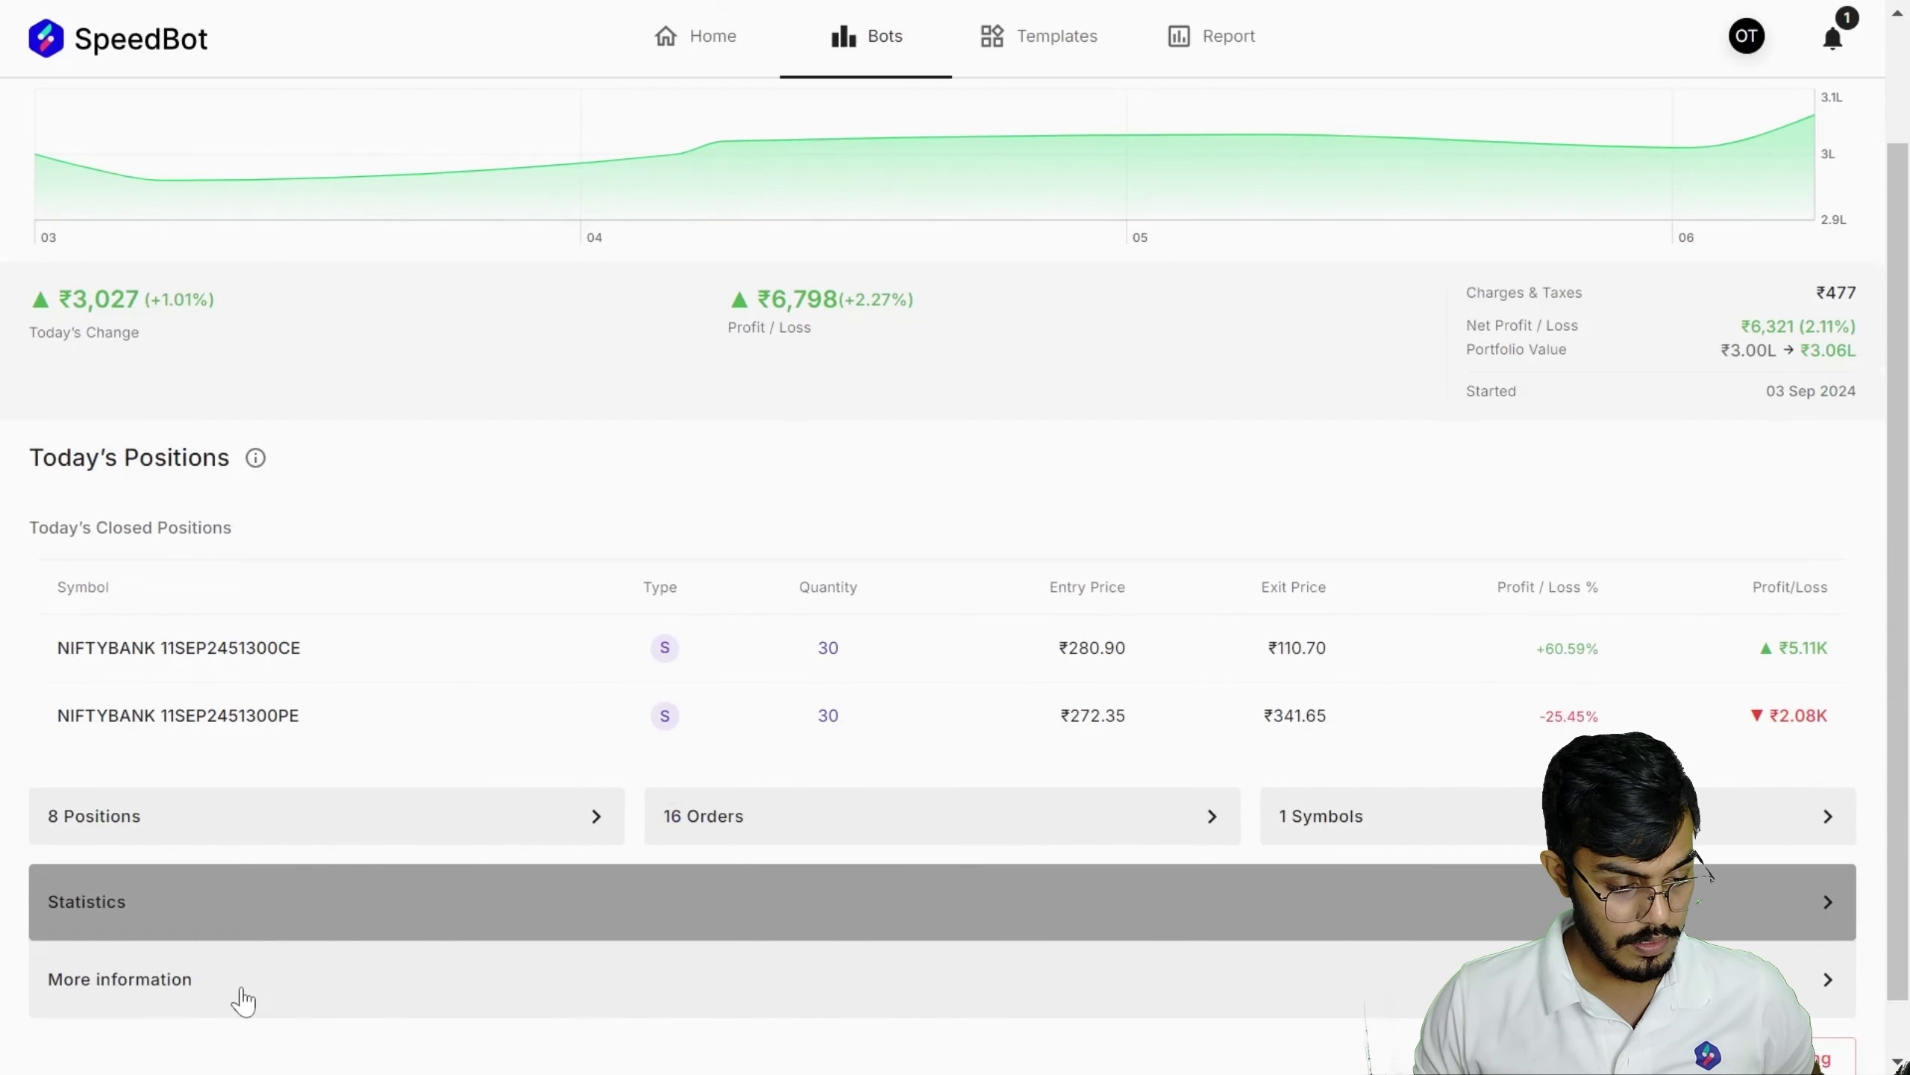
- Open the Opener ( BANKNIFTY 925 ) bot's statistics and examine its charges and taxes, annual return and maximum drawdown
left_click(197, 910)
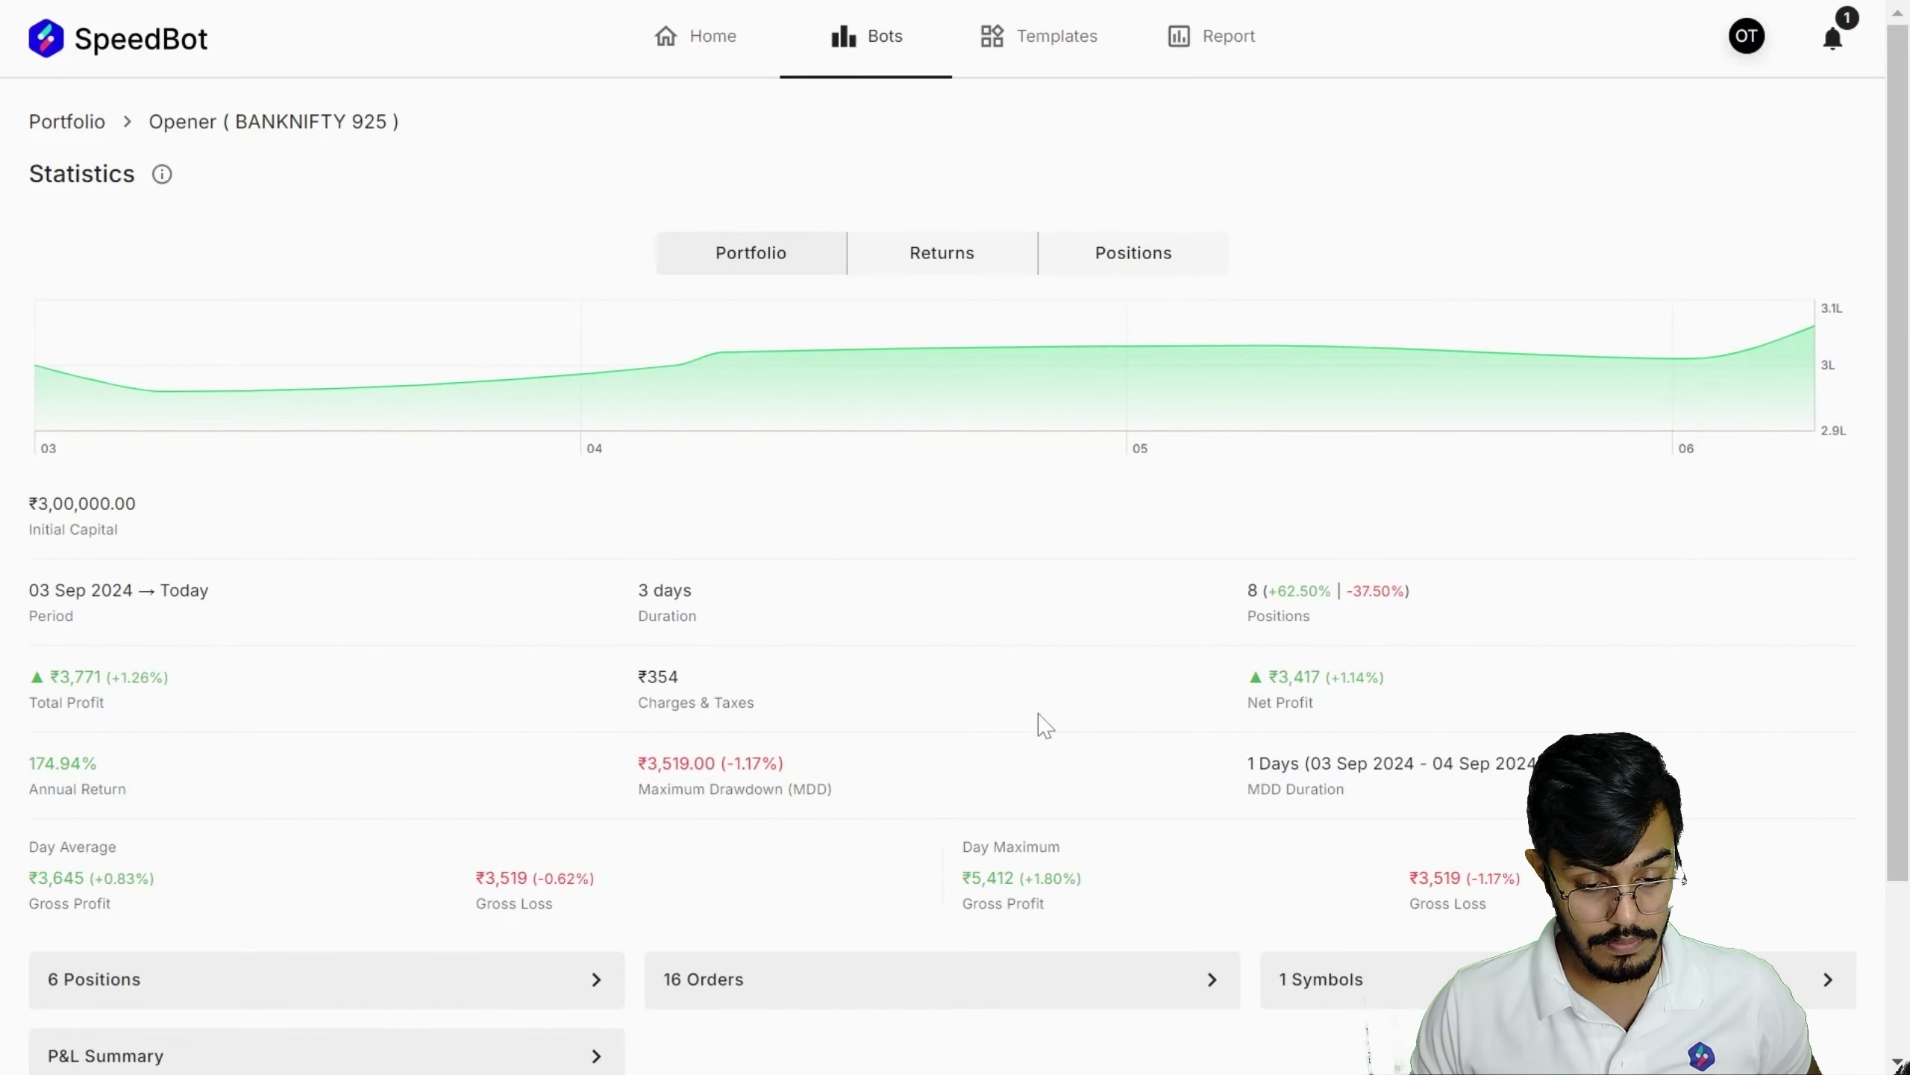
double_click(658, 677)
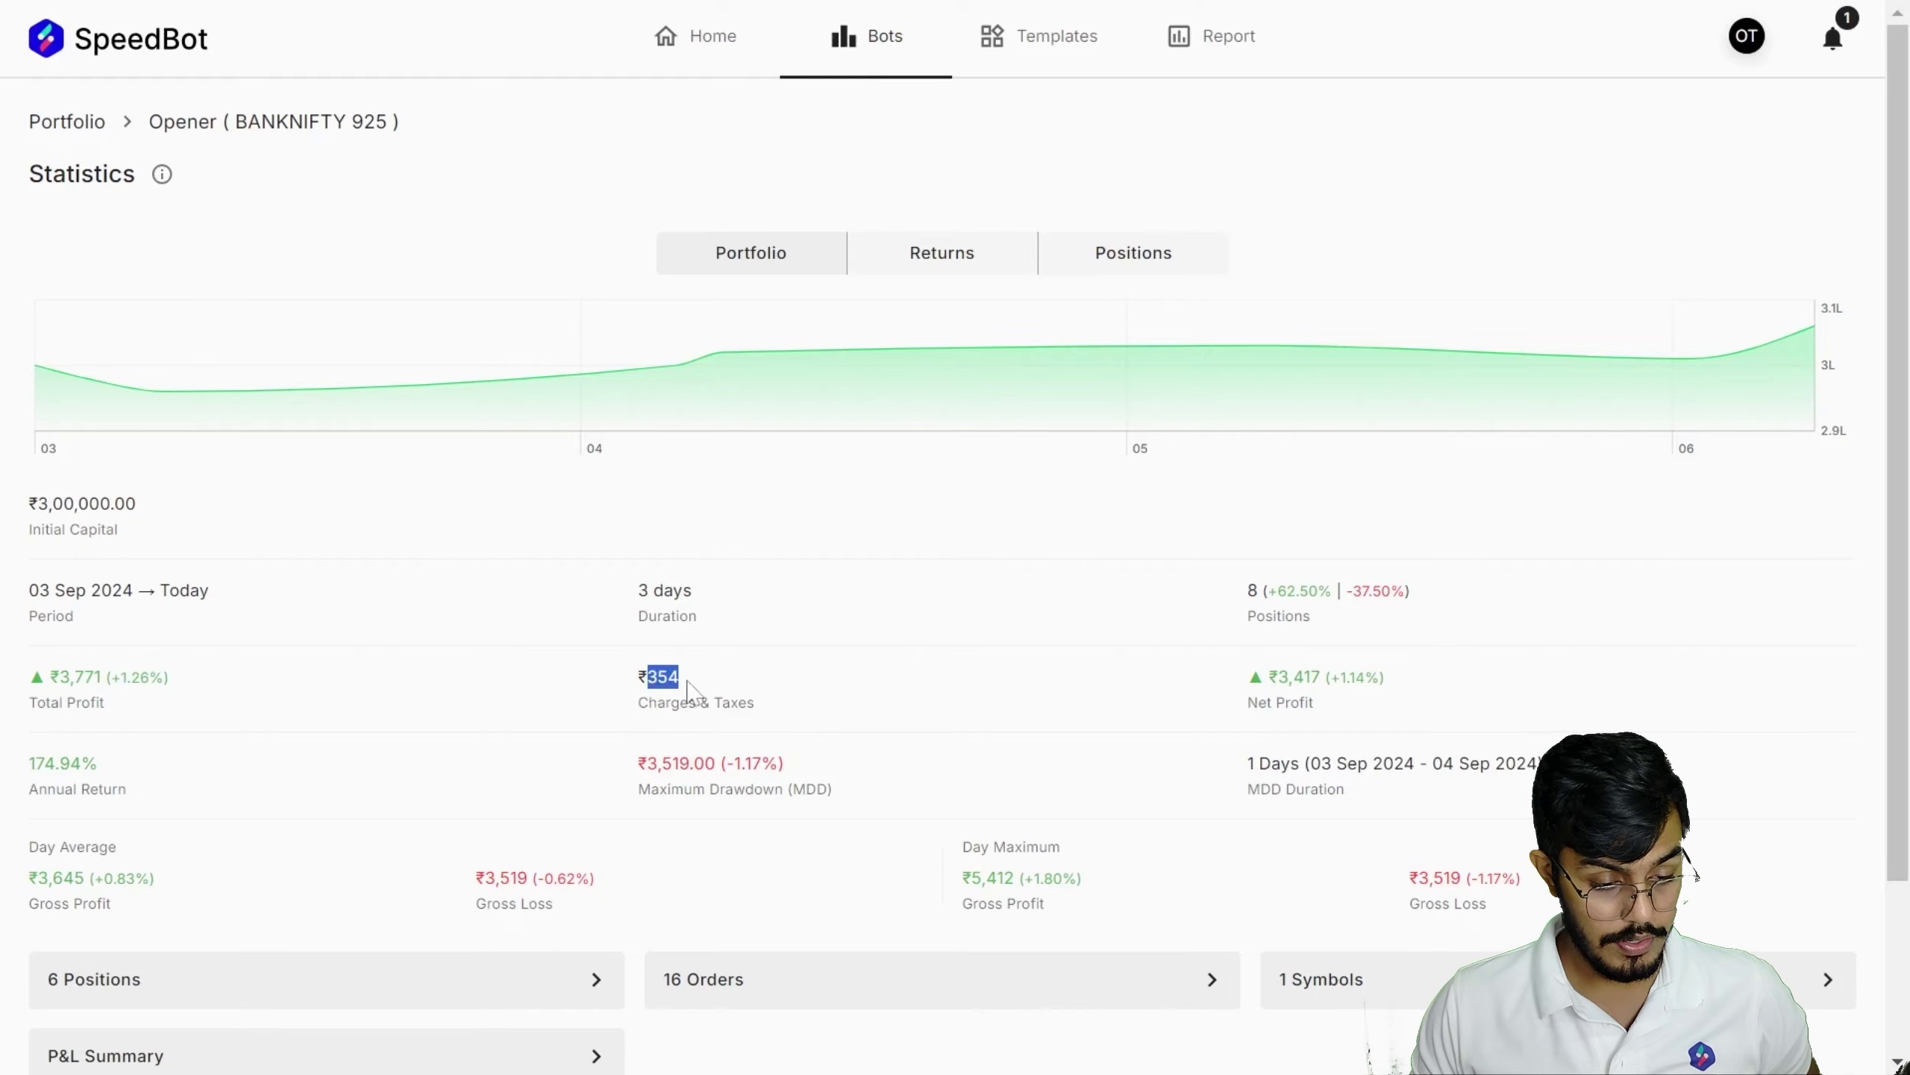
left_click(894, 690)
triple_click(45, 763)
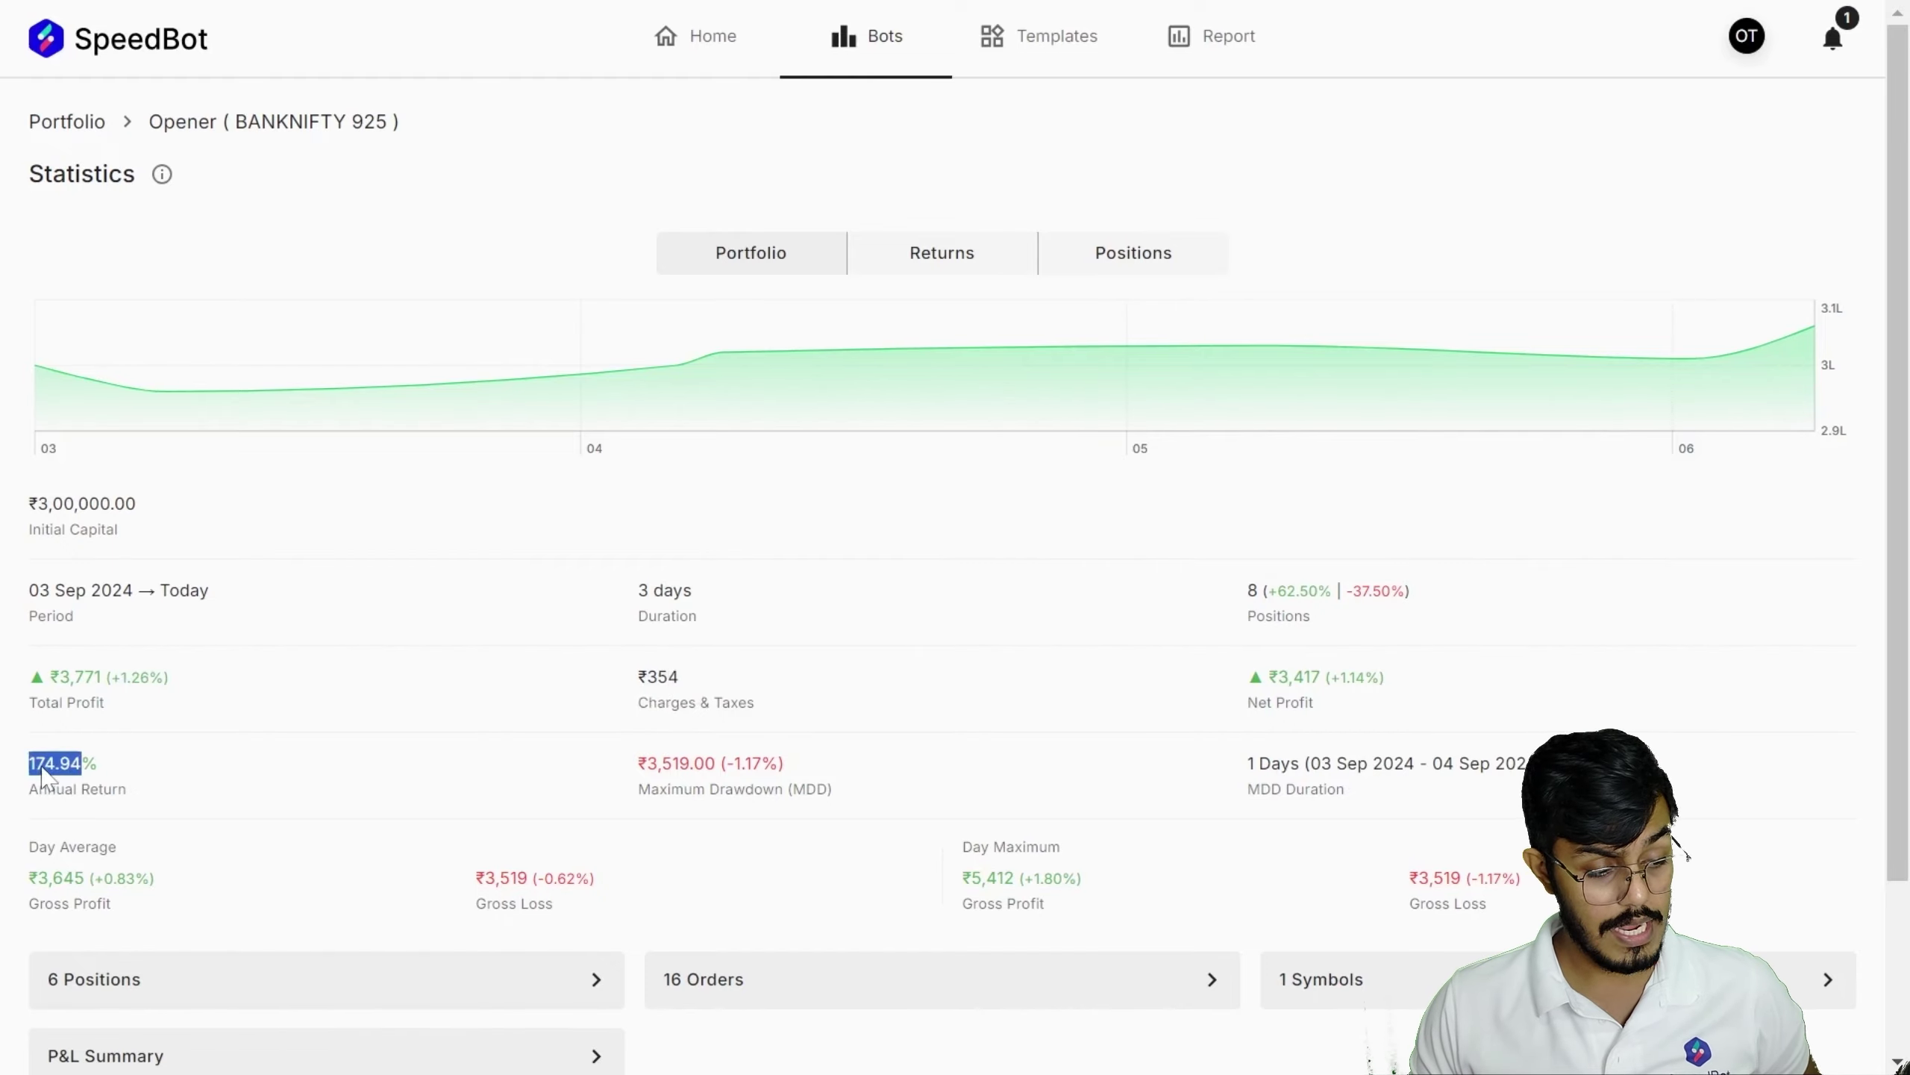
left_click(486, 794)
triple_click(755, 765)
left_click(795, 810)
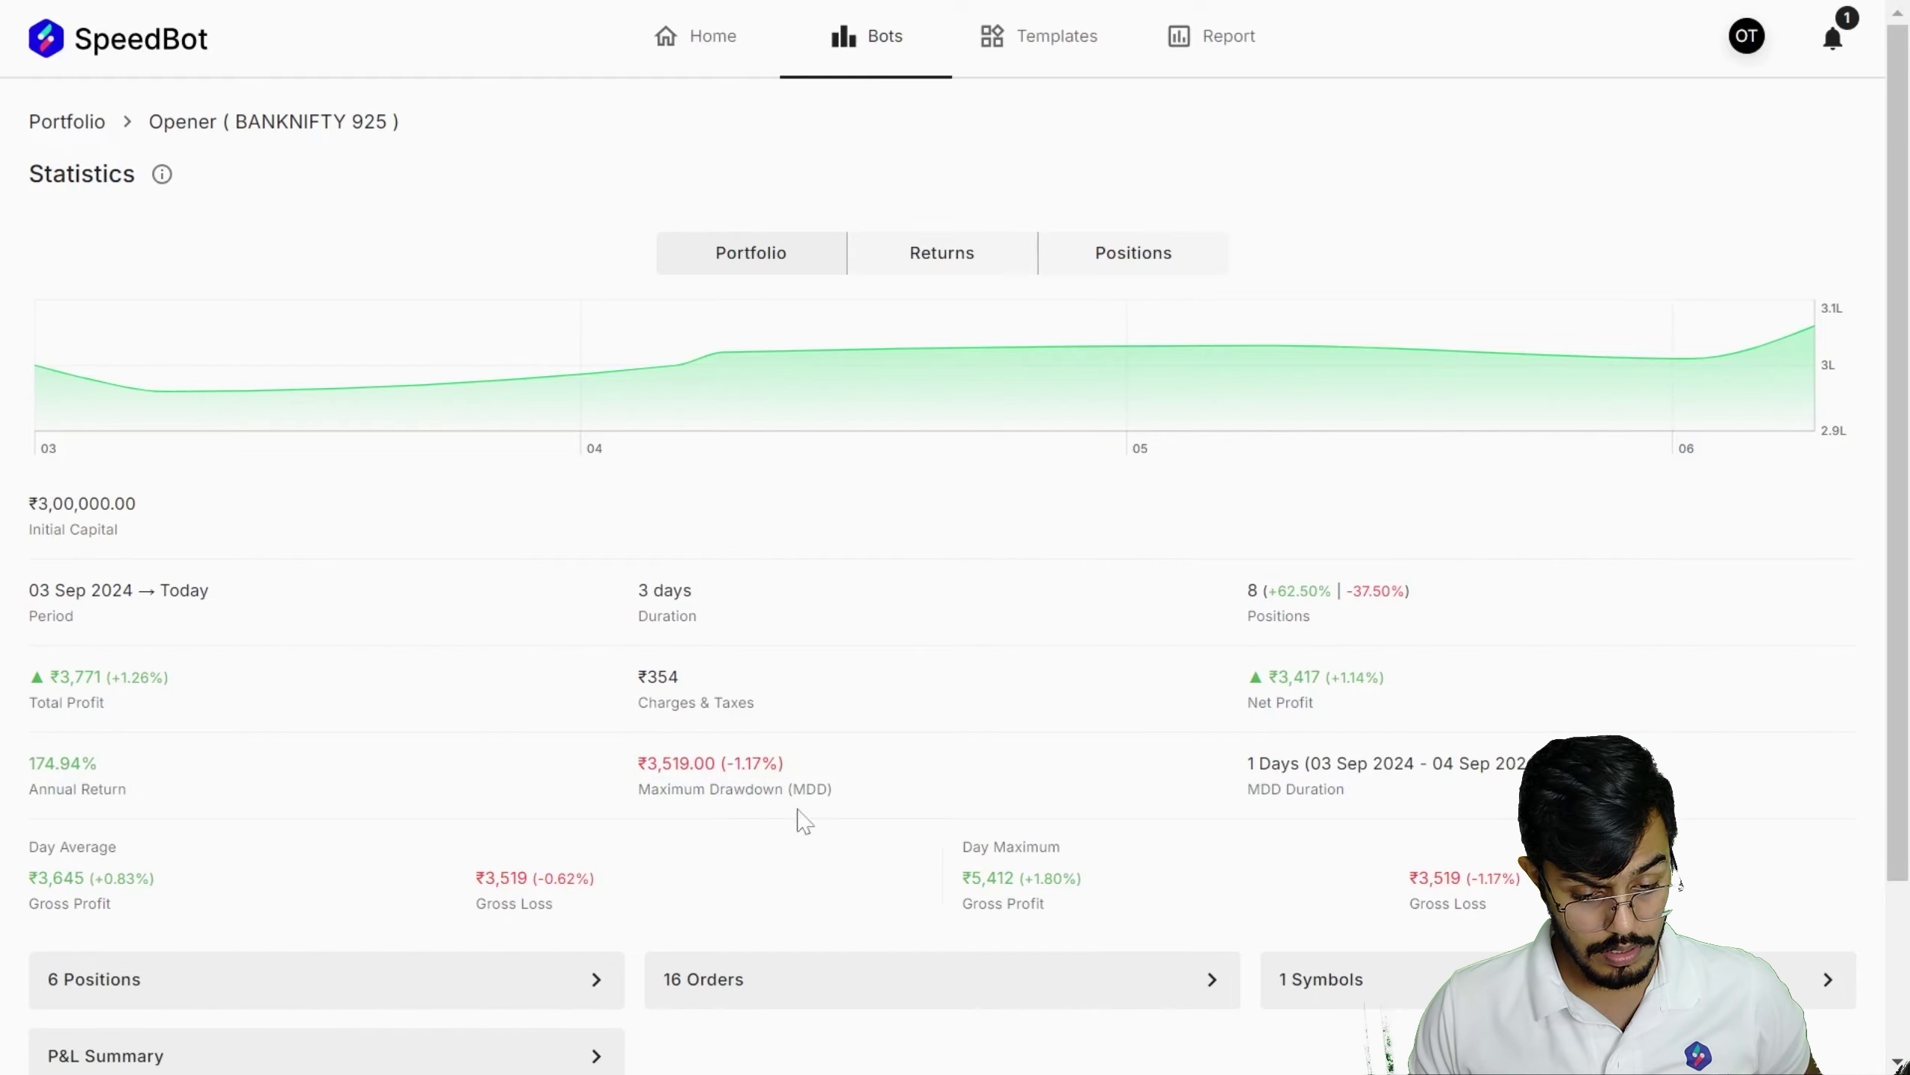
scroll(661, 835, "down", 3)
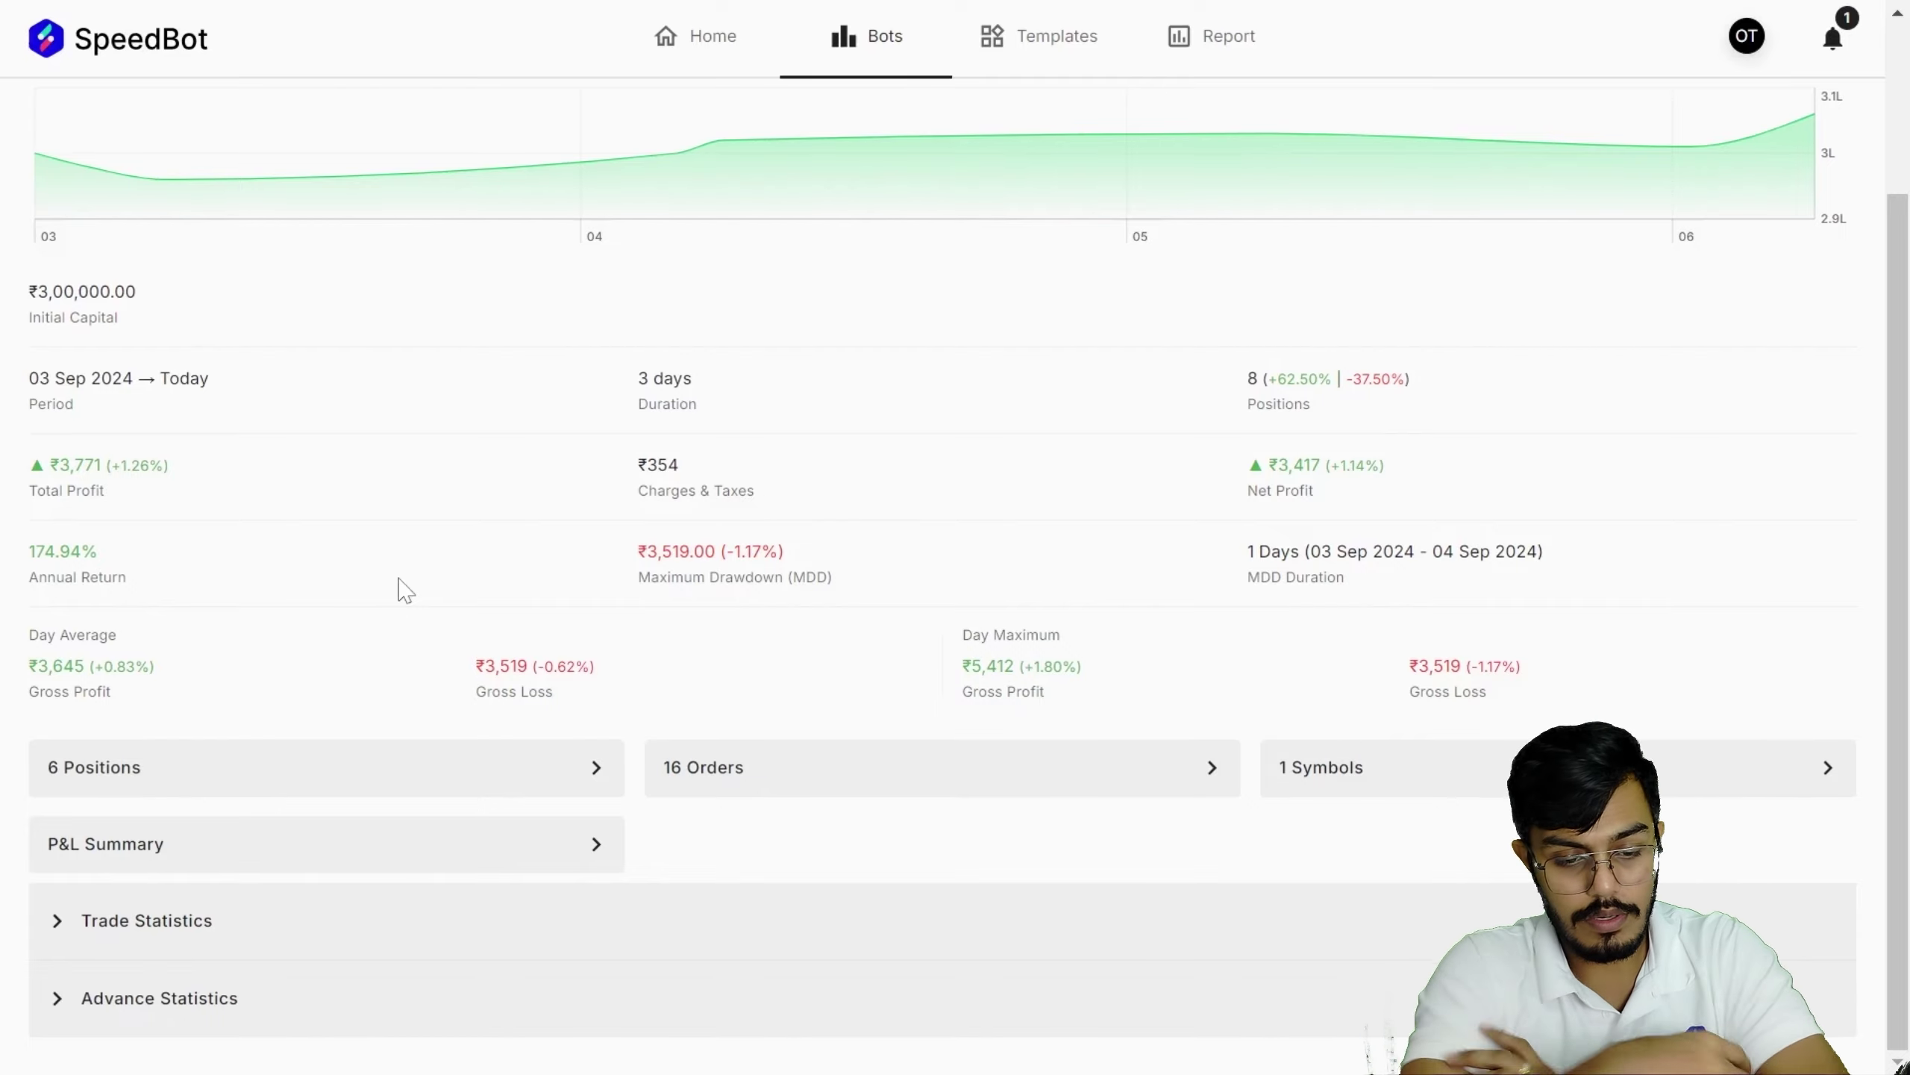
scroll(502, 505, "up", 3)
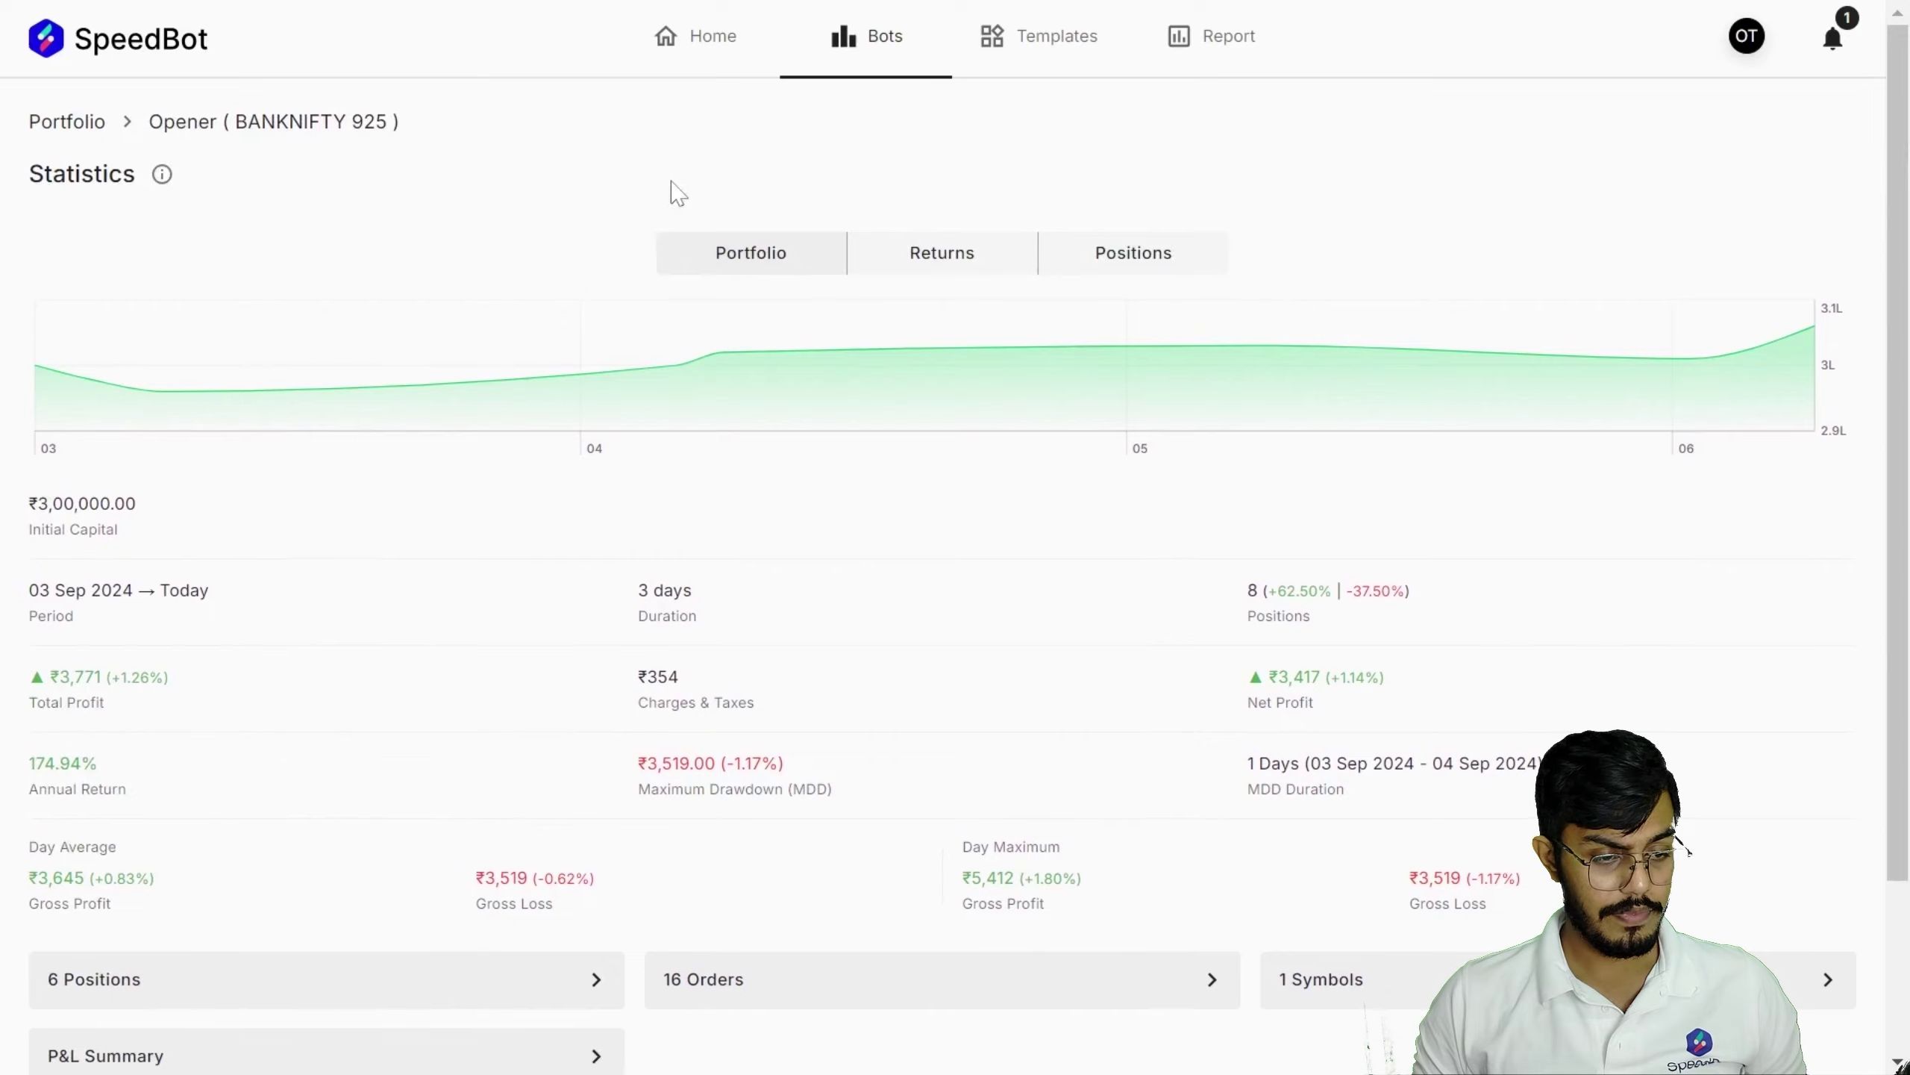